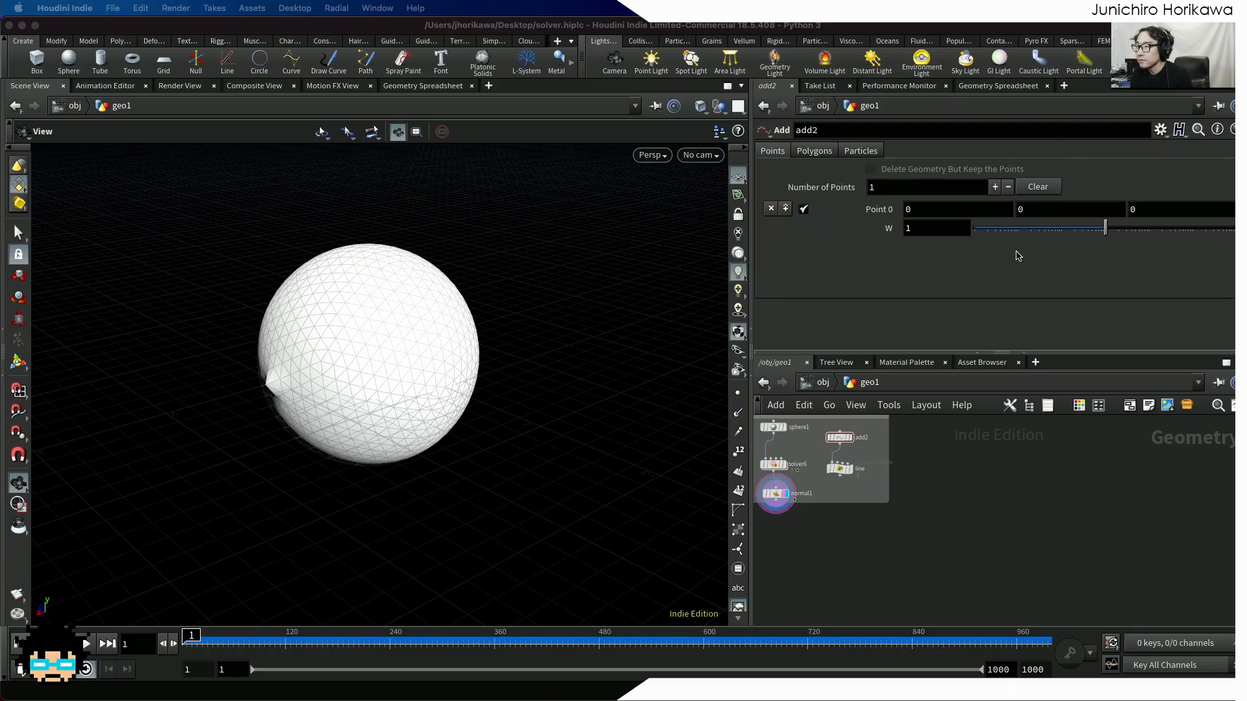
Step: Place a new Add node in the empty area beside the existing network box in geo1
{"action": "left_click", "coordinate": [957, 476]}
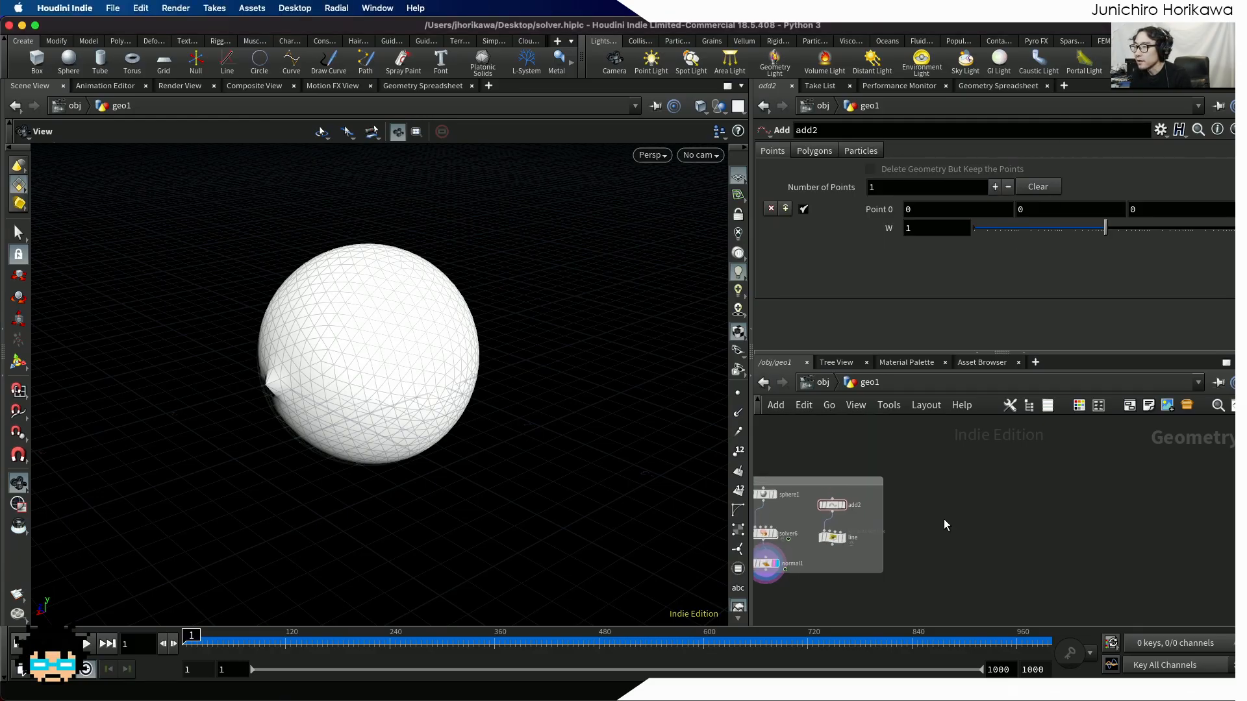
{"action": "scroll", "coordinate": [944, 519], "scroll_direction": "up", "scroll_amount": 5}
{"action": "key", "text": "Tab"}
{"action": "type", "text": "add"}
{"action": "key", "text": "Return"}
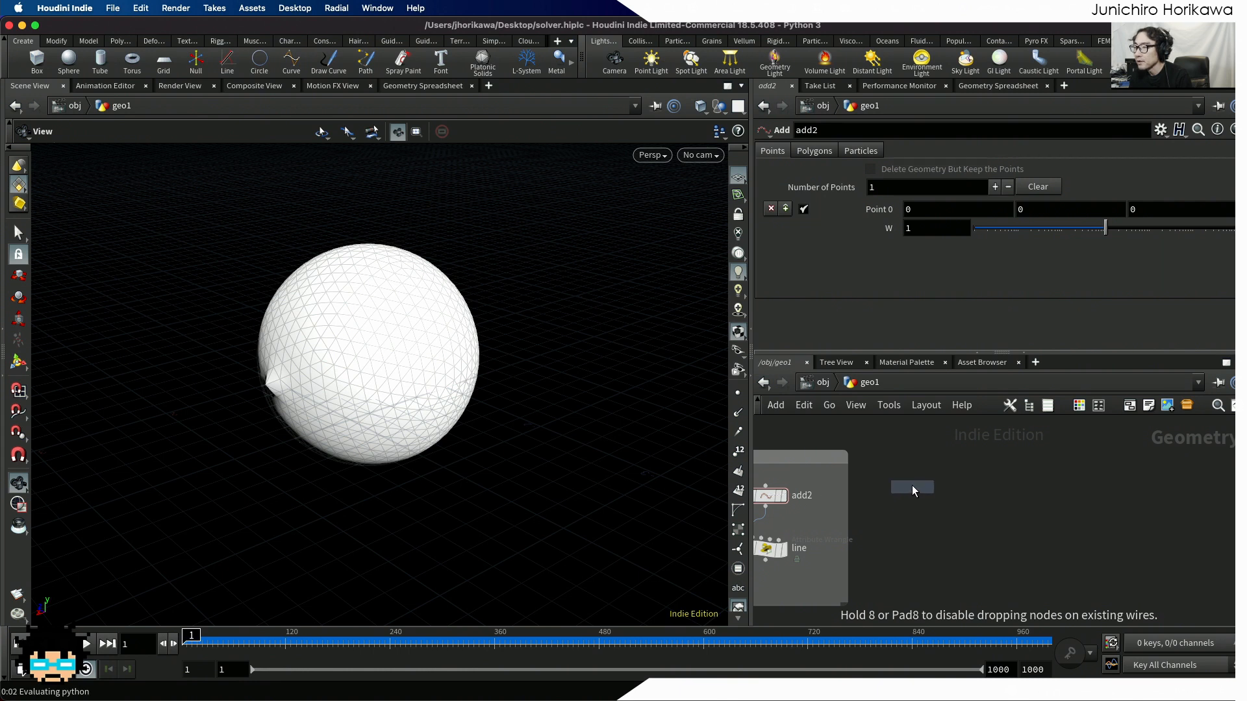
{"action": "left_click", "coordinate": [912, 485]}
Step: Enable Point 0 at the origin on the new Add node and display that node
{"action": "left_click", "coordinate": [825, 211]}
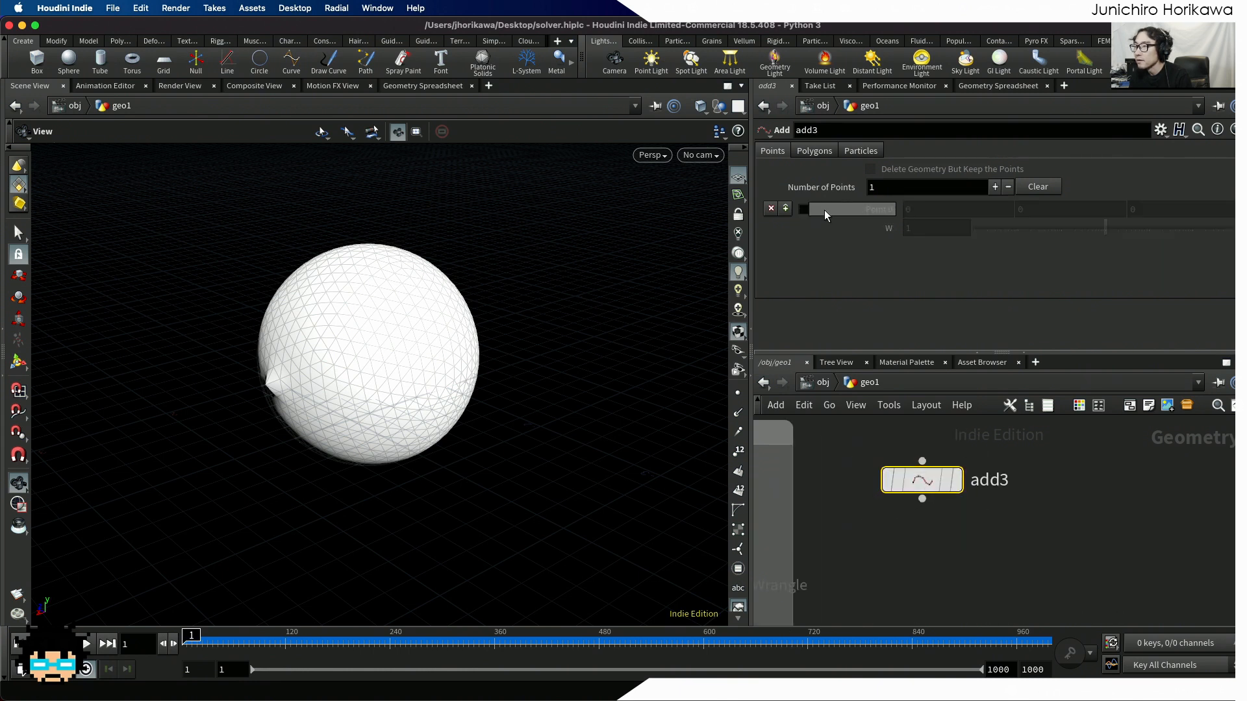
{"action": "left_click", "coordinate": [804, 209]}
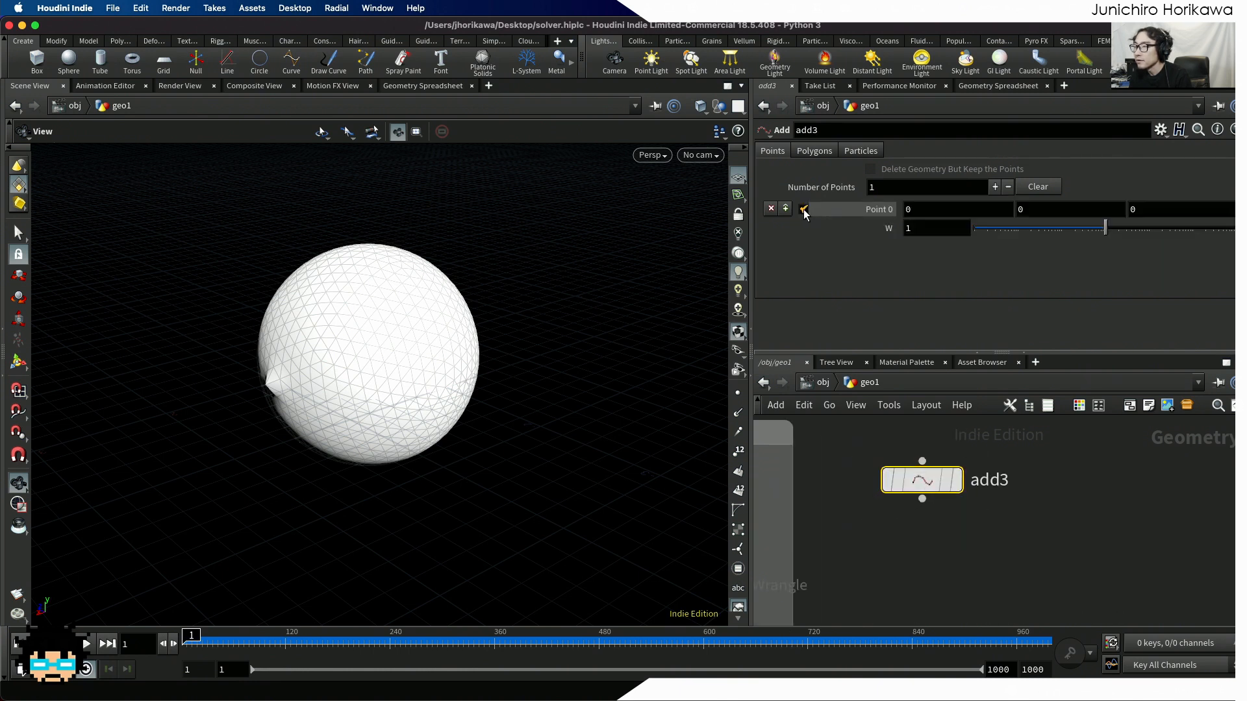
{"action": "left_click", "coordinate": [954, 484]}
{"action": "left_click_drag", "start_coordinate": [950, 488], "coordinate": [941, 484]}
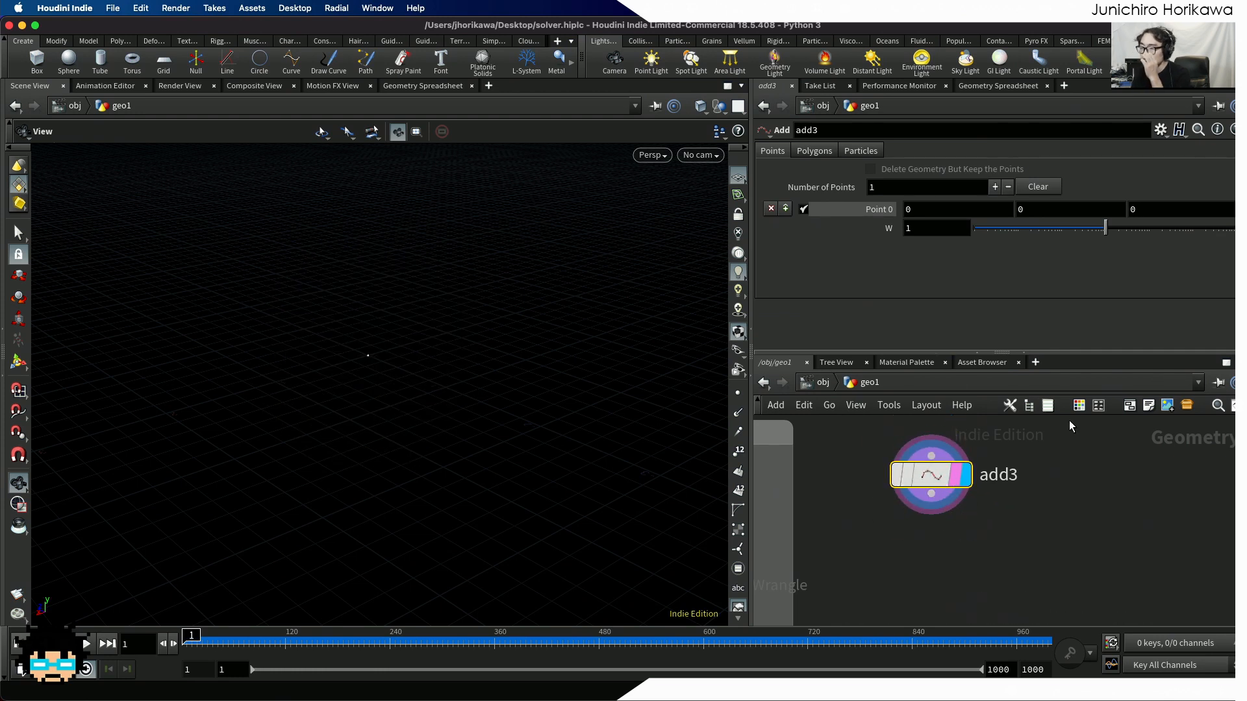
{"action": "middle_click_drag", "start_coordinate": [936, 552], "coordinate": [890, 559]}
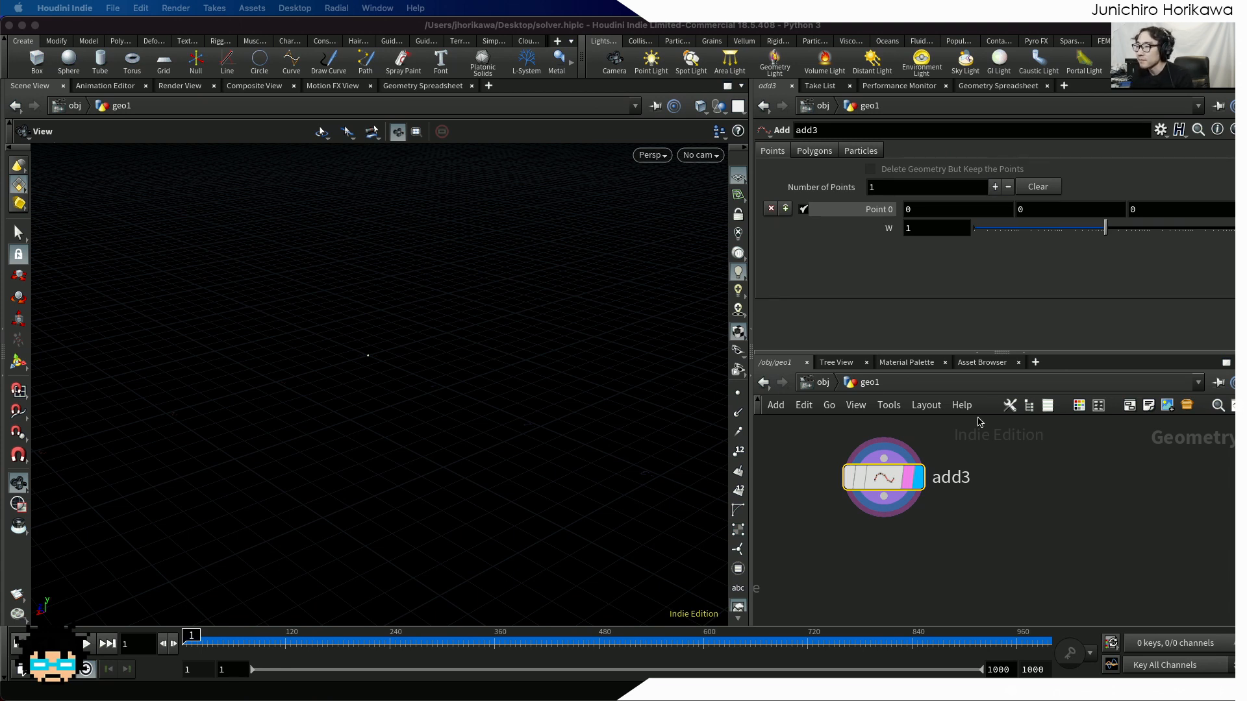
Step: Add an Attribute Create node below add3, connect add3 to its input and display it
{"action": "left_click", "coordinate": [918, 548]}
{"action": "scroll", "coordinate": [898, 534], "scroll_direction": "down", "scroll_amount": 2}
{"action": "key", "text": "Tab"}
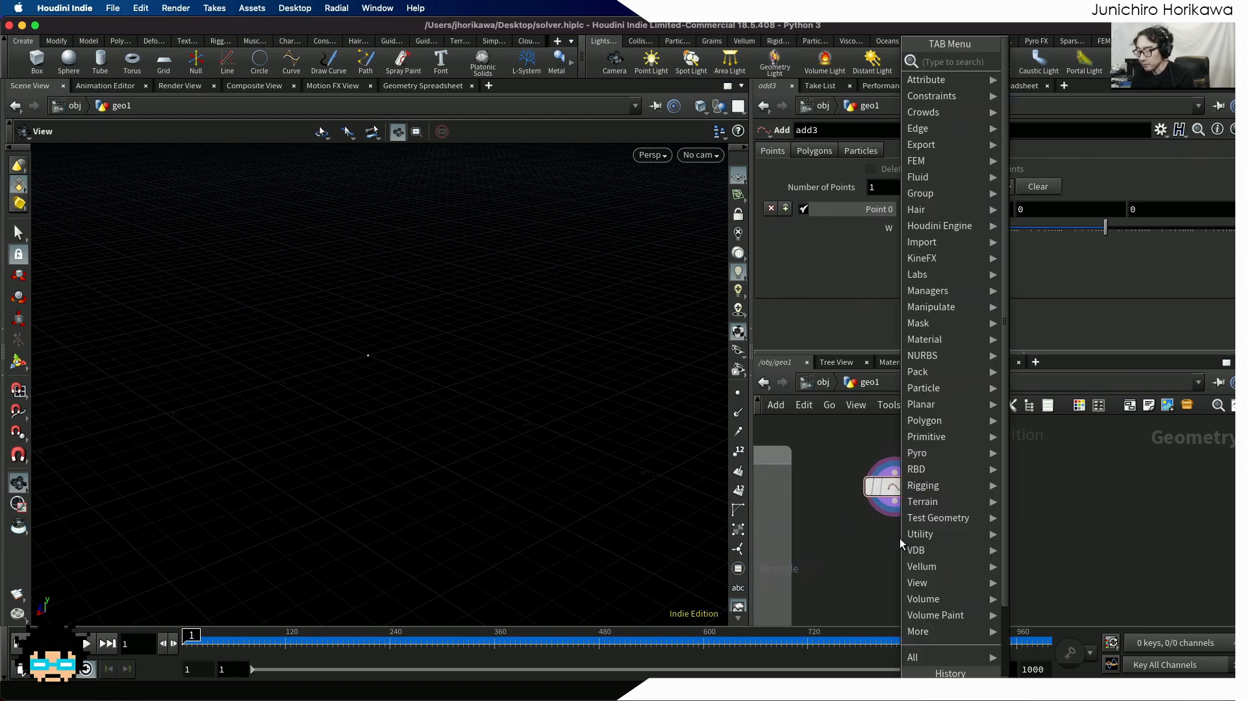
{"action": "type", "text": "attr"}
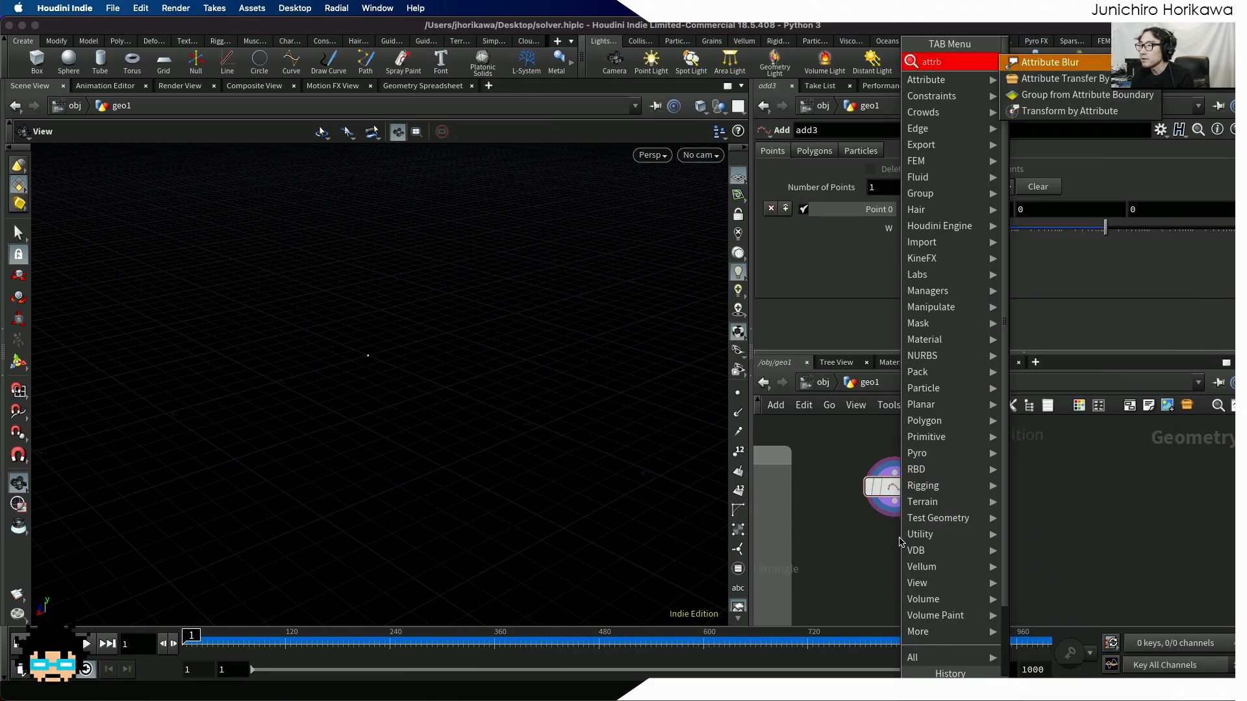
{"action": "type", "text": "ibute cre"}
{"action": "key", "text": "Return"}
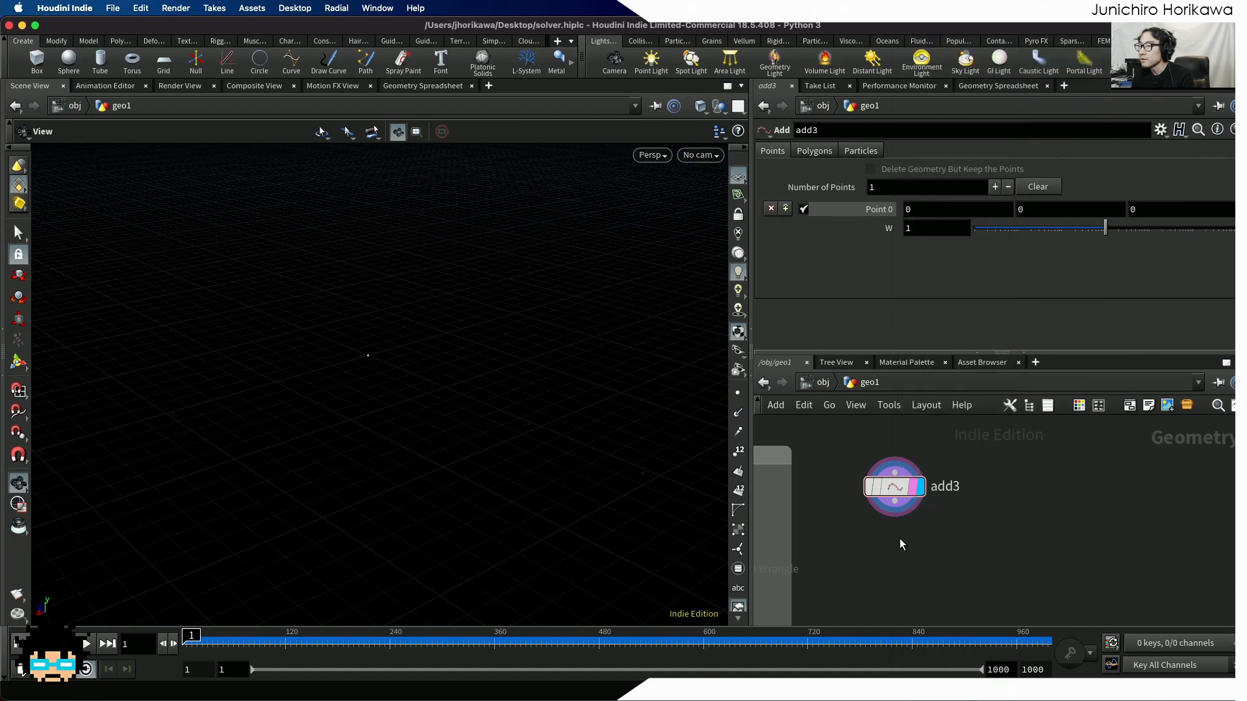
{"action": "left_click", "coordinate": [947, 534]}
{"action": "scroll", "coordinate": [890, 529], "scroll_direction": "up", "scroll_amount": 3}
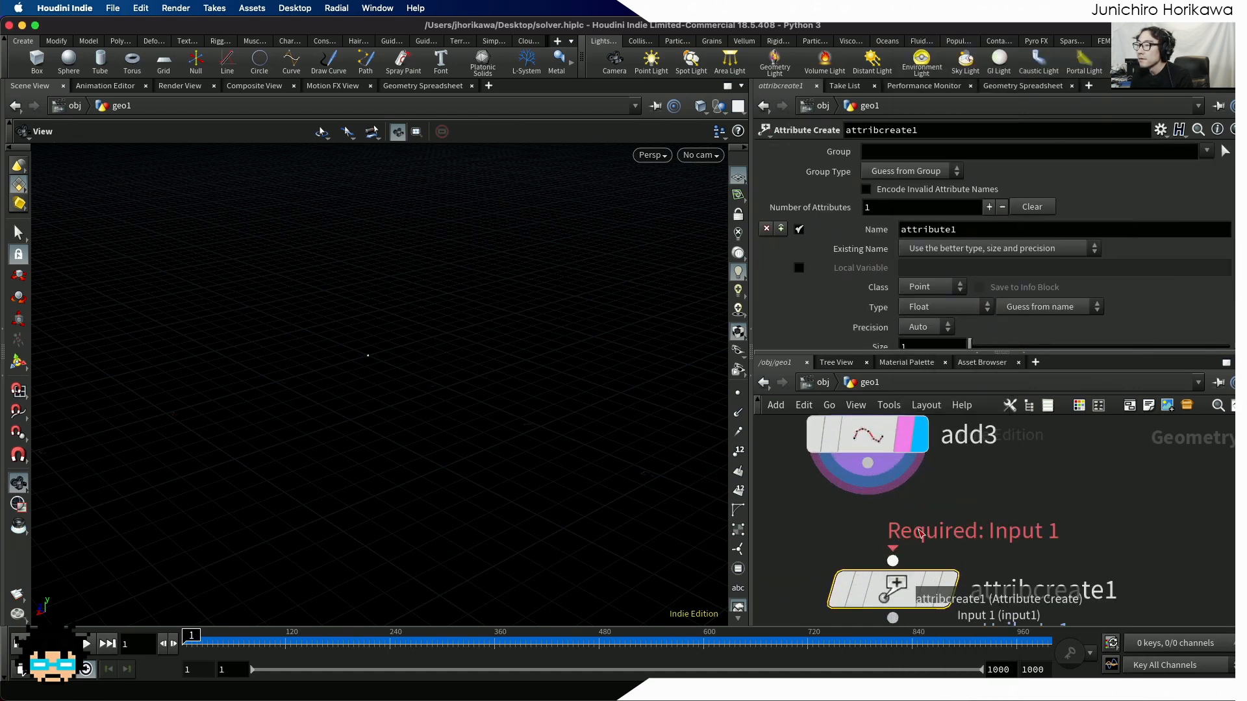
{"action": "left_click_drag", "start_coordinate": [870, 465], "coordinate": [875, 574]}
{"action": "left_click", "coordinate": [904, 568]}
Step: Set the created attribute's type to Vector and its name to vel
{"action": "left_click", "coordinate": [945, 307]}
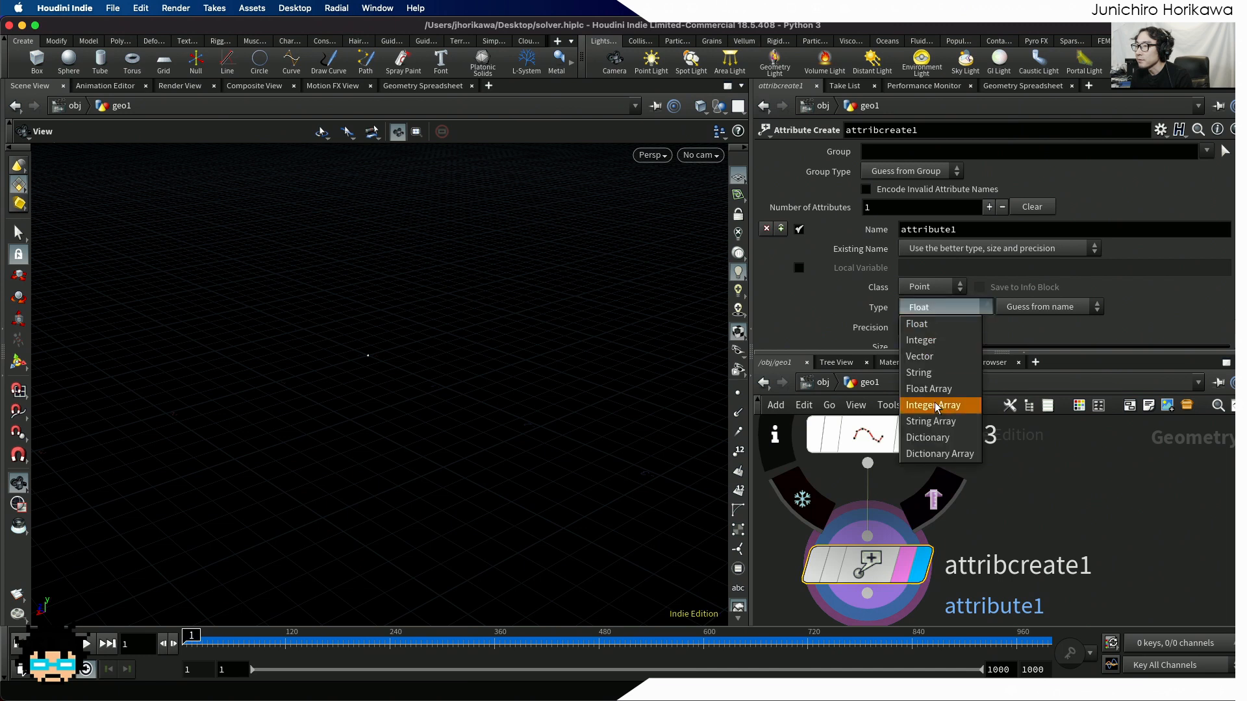
{"action": "left_click", "coordinate": [931, 362]}
{"action": "scroll", "coordinate": [974, 290], "scroll_direction": "down", "scroll_amount": 3}
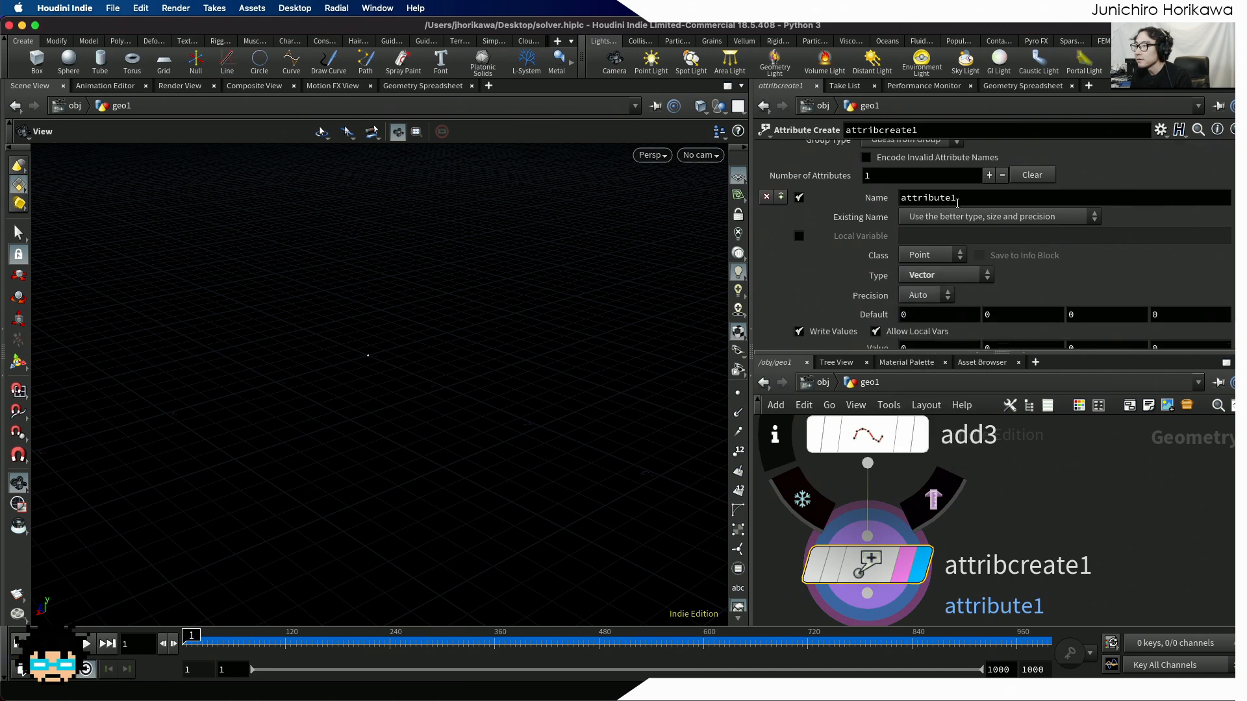
{"action": "left_click_drag", "start_coordinate": [963, 199], "coordinate": [830, 208]}
{"action": "type", "text": "vel"}
{"action": "key", "text": "Return"}
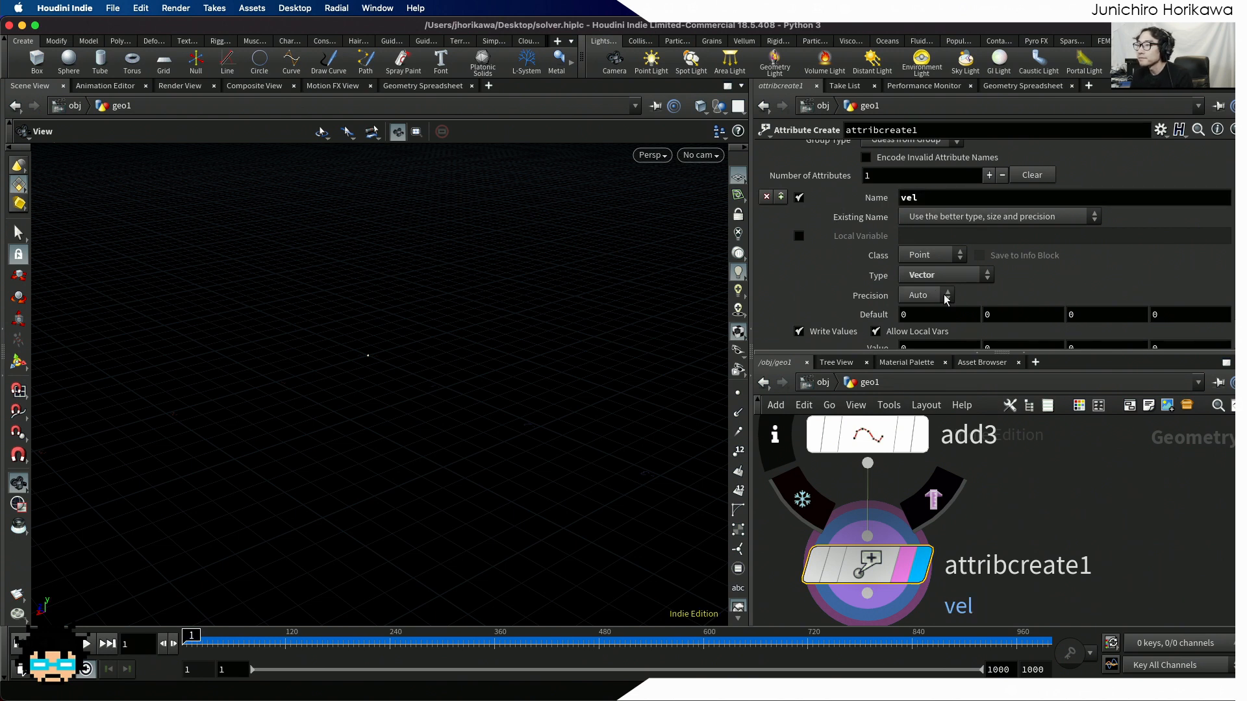
Step: Set the Y component of the vel attribute's value to 0.1 and enlarge the network editor area
{"action": "scroll", "coordinate": [1030, 311], "scroll_direction": "down", "scroll_amount": 1}
{"action": "left_click", "coordinate": [1006, 338]}
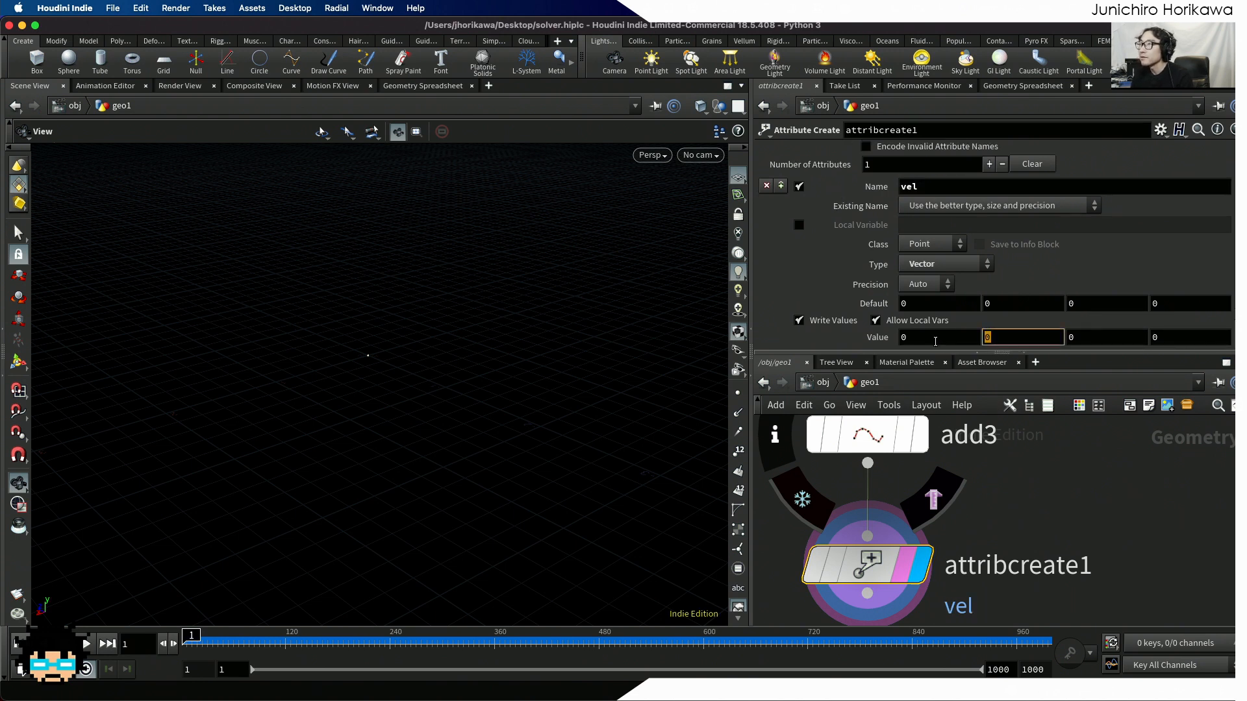
{"action": "type", "text": "0.1"}
{"action": "key", "text": "Return"}
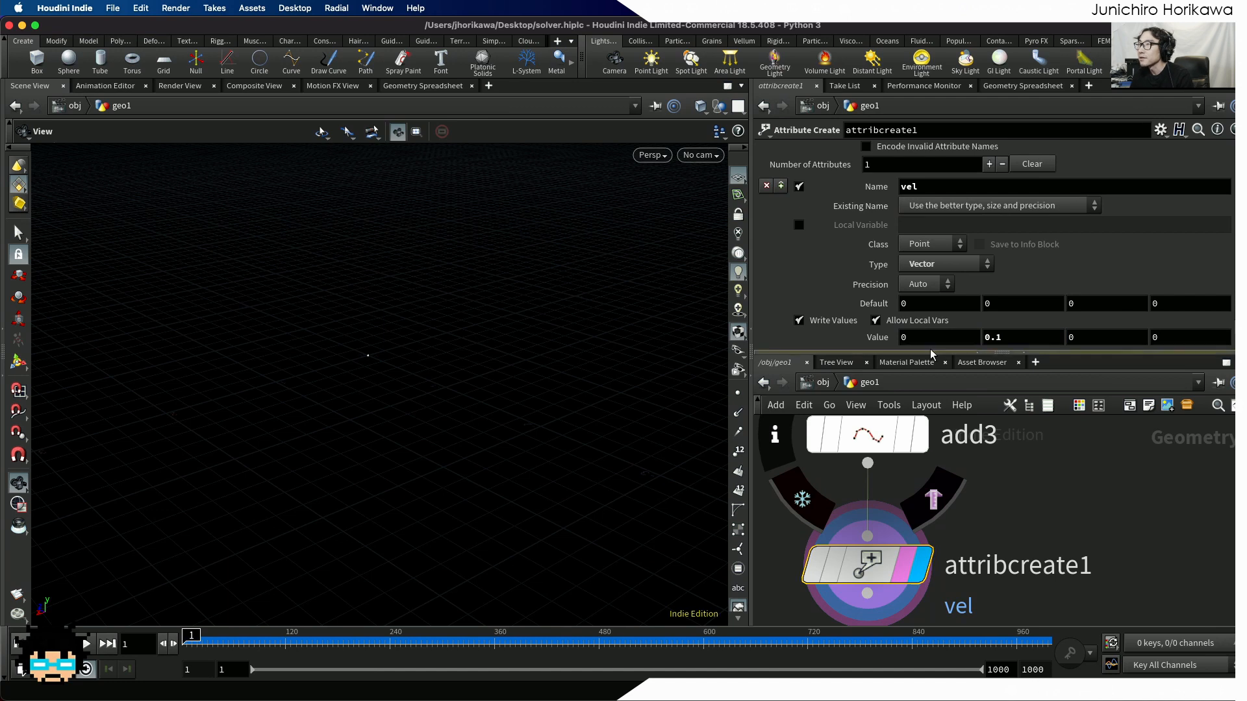
{"action": "scroll", "coordinate": [957, 467], "scroll_direction": "down", "scroll_amount": 1}
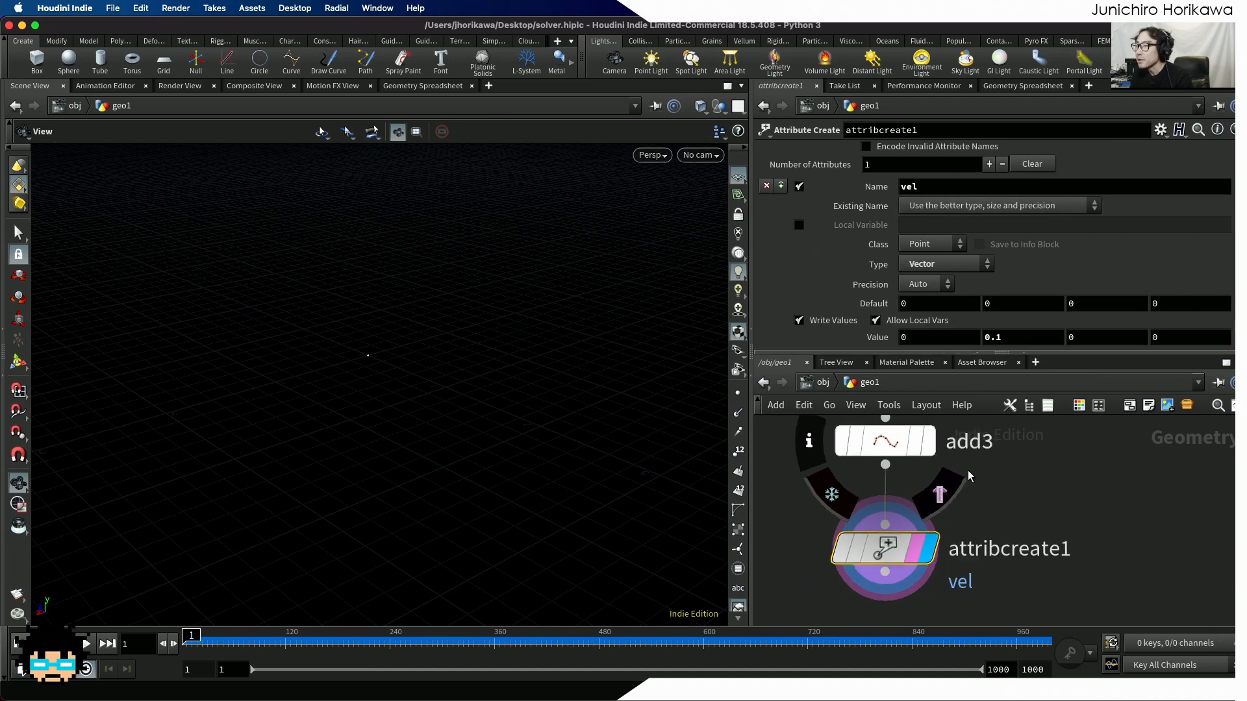
{"action": "left_click_drag", "start_coordinate": [957, 351], "coordinate": [957, 262]}
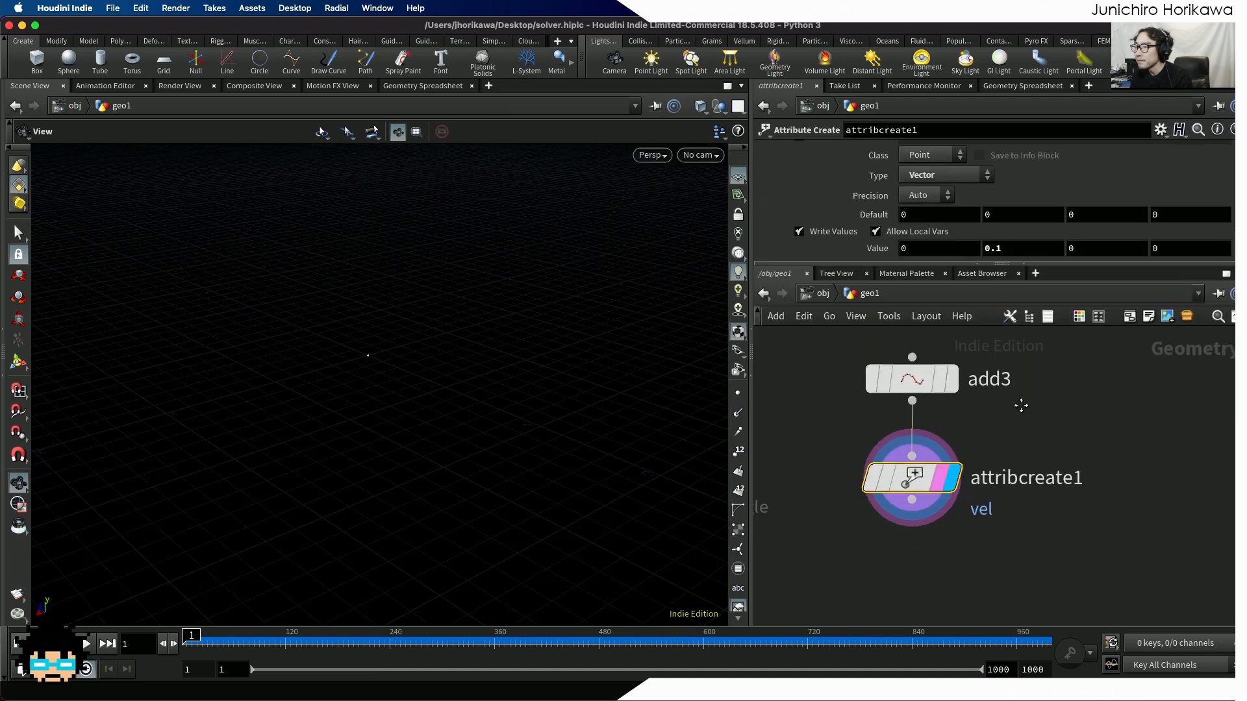
{"action": "scroll", "coordinate": [1016, 412], "scroll_direction": "down", "scroll_amount": 3}
{"action": "scroll", "coordinate": [922, 400], "scroll_direction": "up", "scroll_amount": 5}
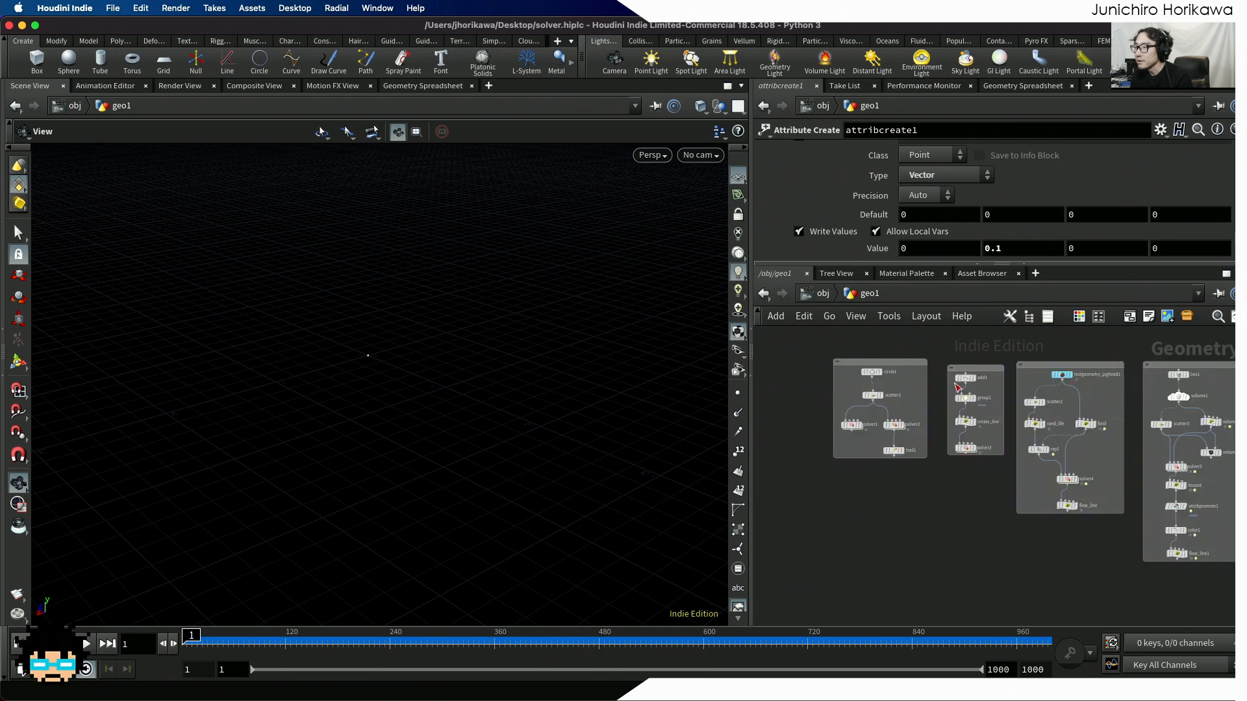
{"action": "left_click_drag", "start_coordinate": [896, 362], "coordinate": [958, 504]}
{"action": "scroll", "coordinate": [939, 486], "scroll_direction": "down", "scroll_amount": 5}
{"action": "scroll", "coordinate": [1075, 469], "scroll_direction": "up", "scroll_amount": 5}
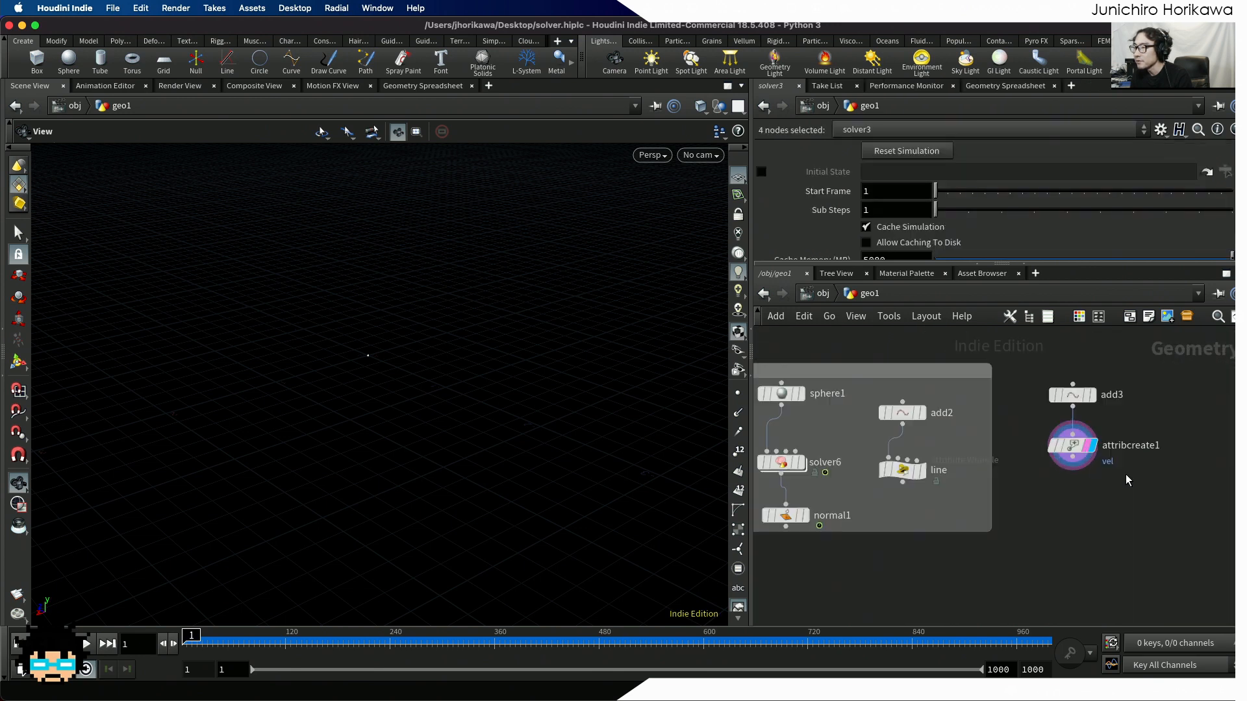
{"action": "left_click", "coordinate": [1073, 504]}
{"action": "scroll", "coordinate": [1038, 520], "scroll_direction": "up", "scroll_amount": 2}
{"action": "key", "text": "Tab"}
{"action": "type", "text": "group"}
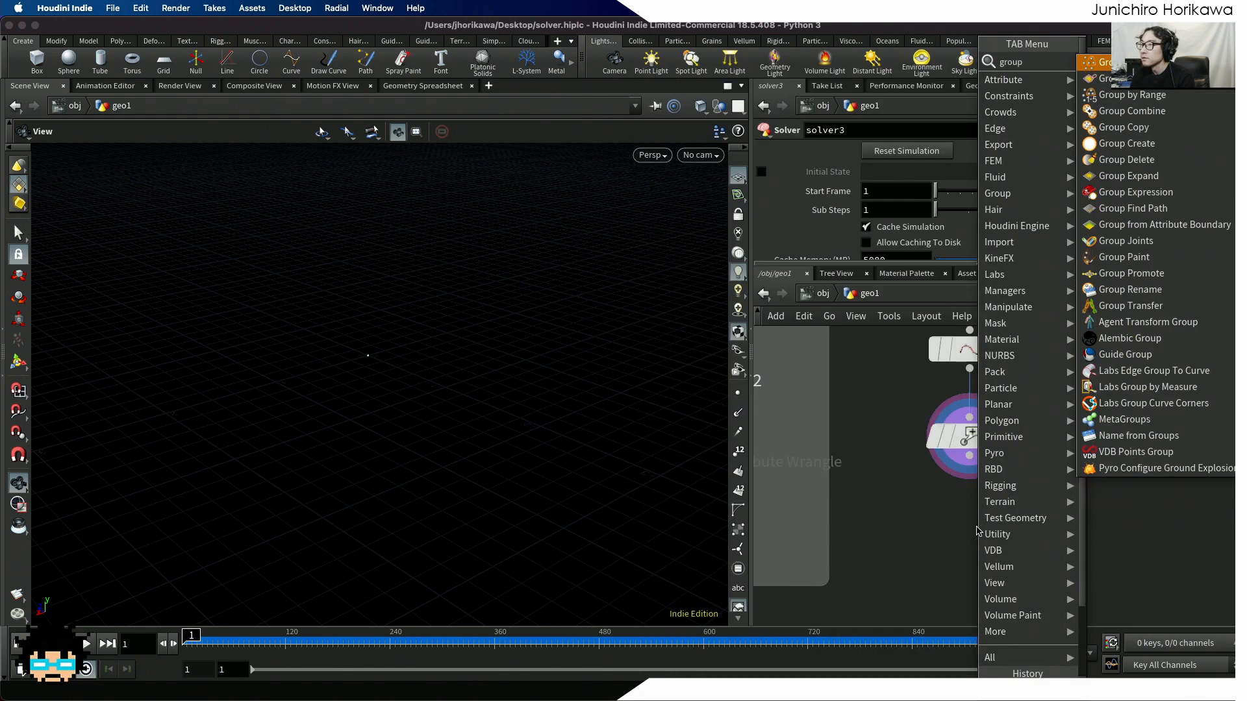
{"action": "key", "text": "Return"}
{"action": "left_click", "coordinate": [978, 528]}
{"action": "key", "text": "Escape"}
Step: Add a Group Create node below attribcreate1, connect attribcreate1 to its first input and display it
{"action": "key", "text": "Tab"}
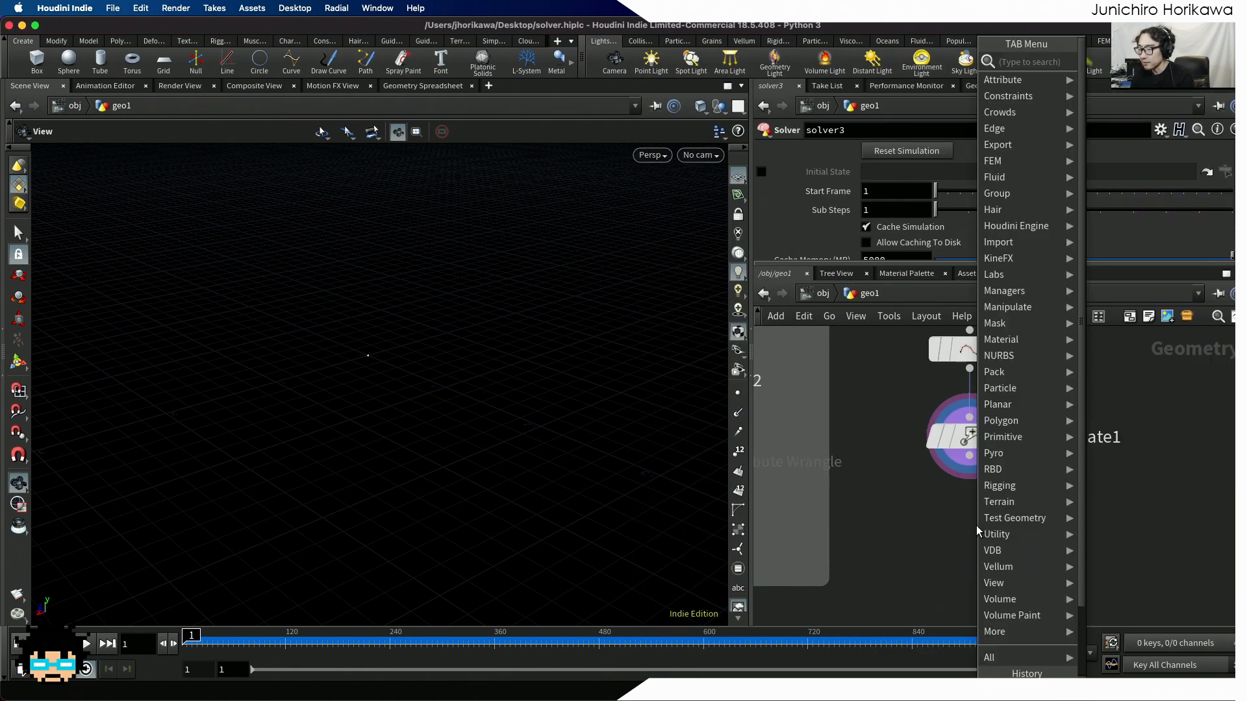
{"action": "type", "text": "group"}
{"action": "key", "text": "Return"}
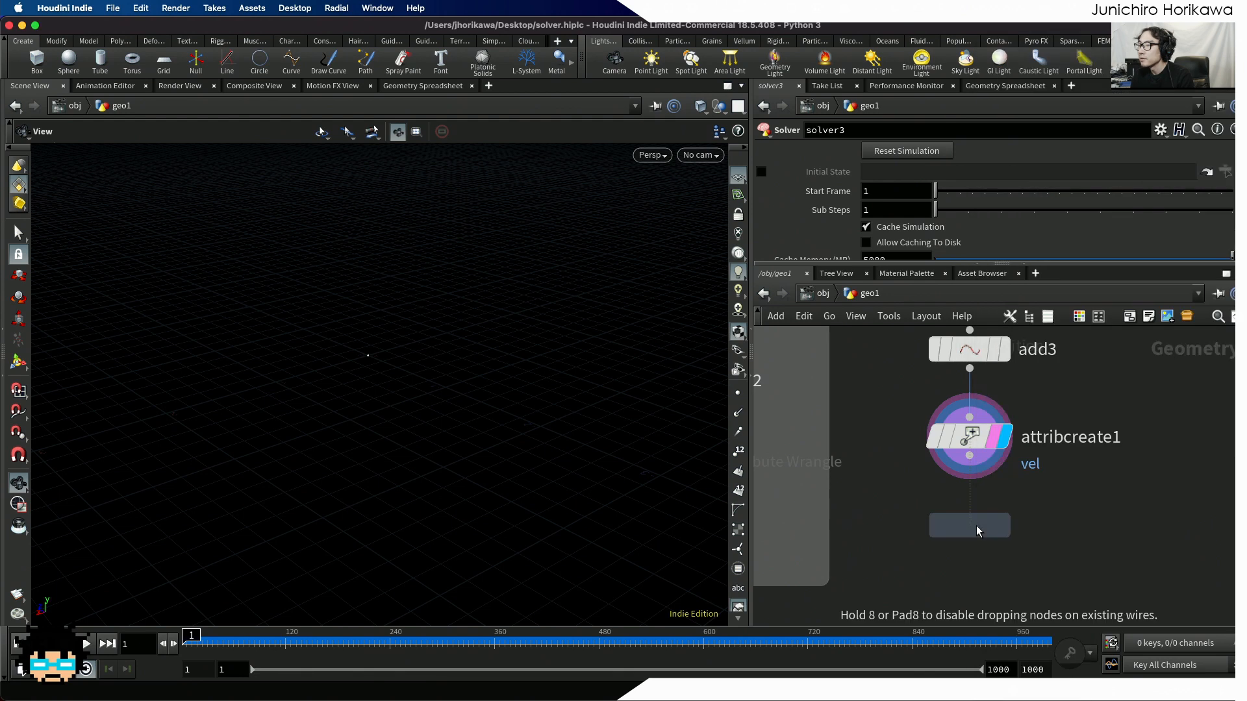
{"action": "left_click", "coordinate": [969, 523]}
{"action": "left_click_drag", "start_coordinate": [971, 456], "coordinate": [953, 505]}
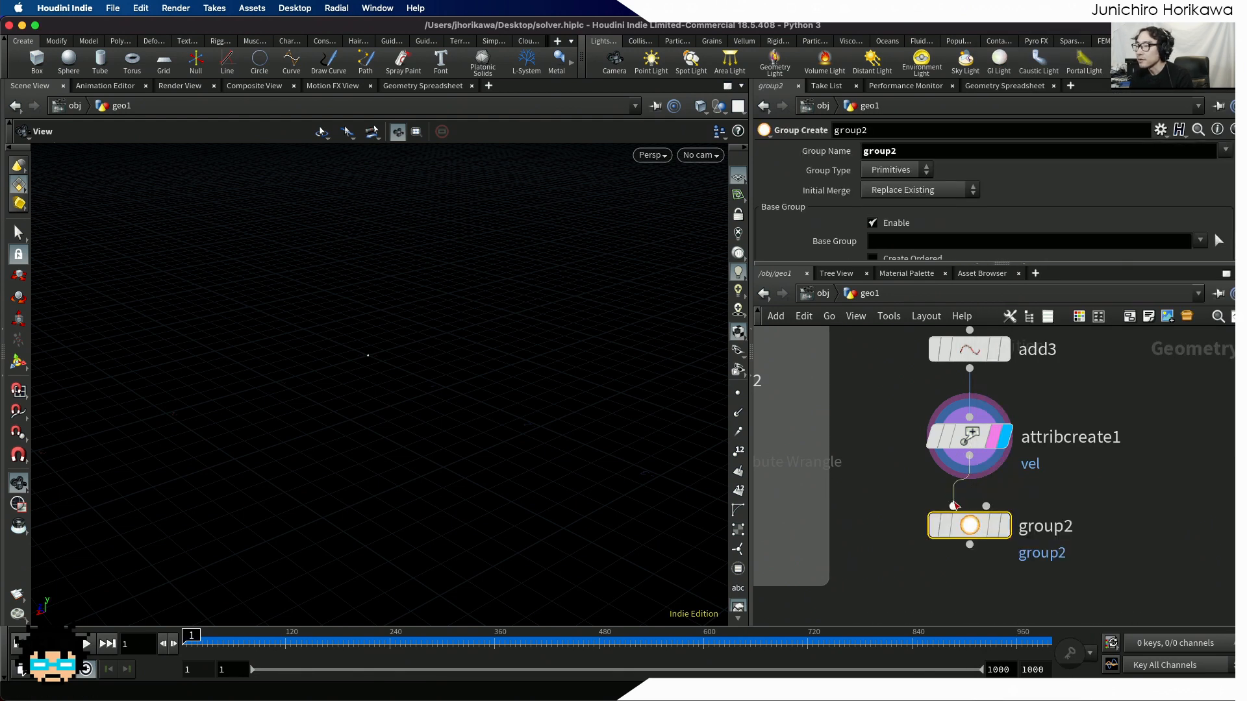
{"action": "left_click", "coordinate": [1008, 528]}
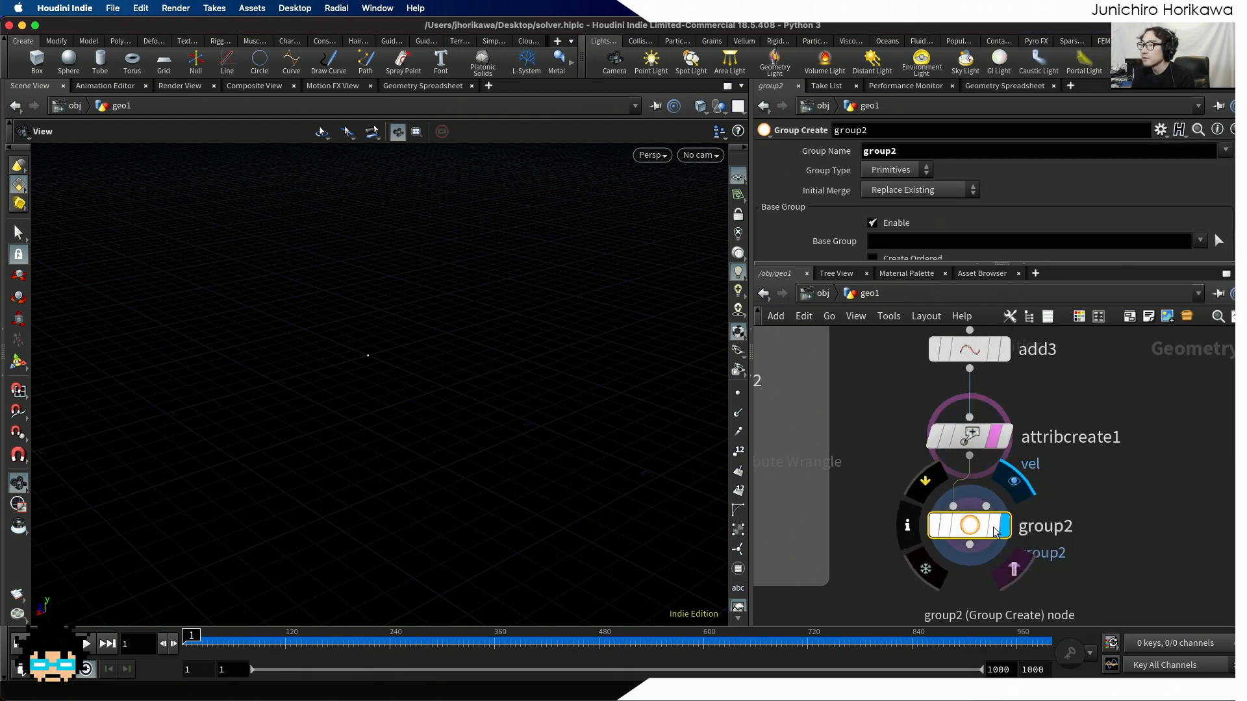
Step: Set the new group's type to Points and its name to last
{"action": "left_click", "coordinate": [907, 189]}
{"action": "left_click", "coordinate": [887, 176]}
{"action": "left_click", "coordinate": [888, 170]}
{"action": "left_click", "coordinate": [889, 201]}
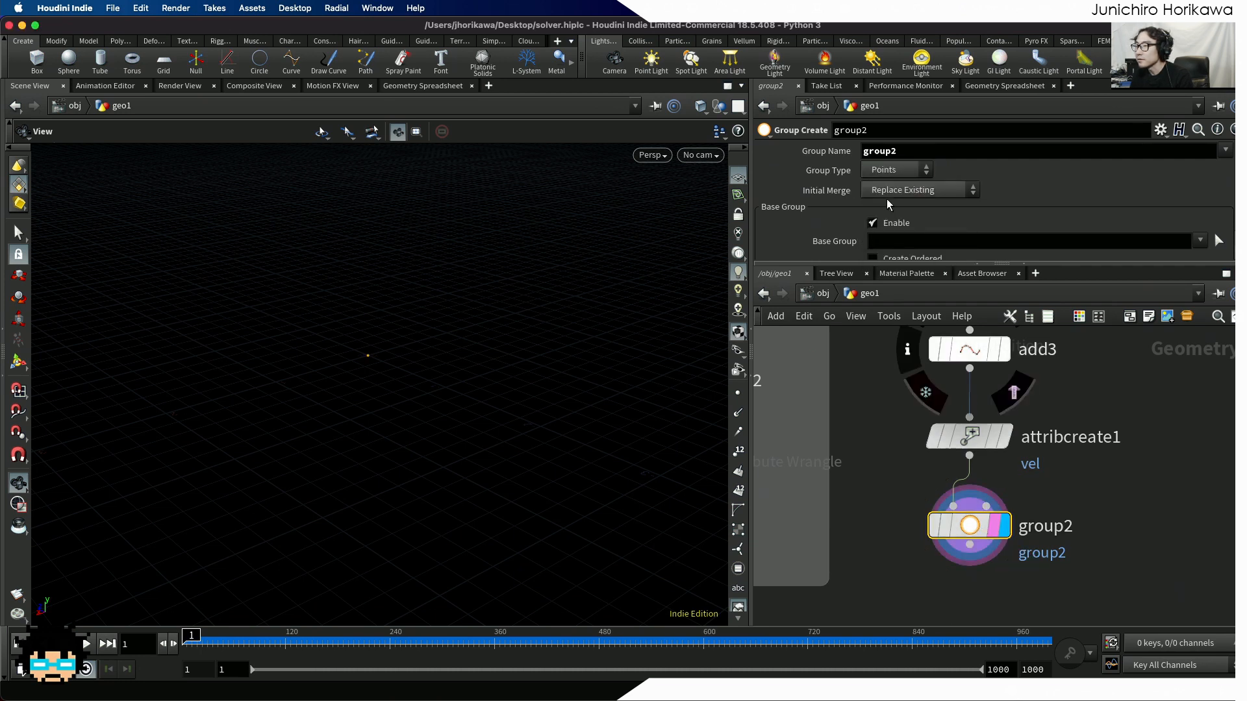
{"action": "left_click_drag", "start_coordinate": [903, 151], "coordinate": [808, 153]}
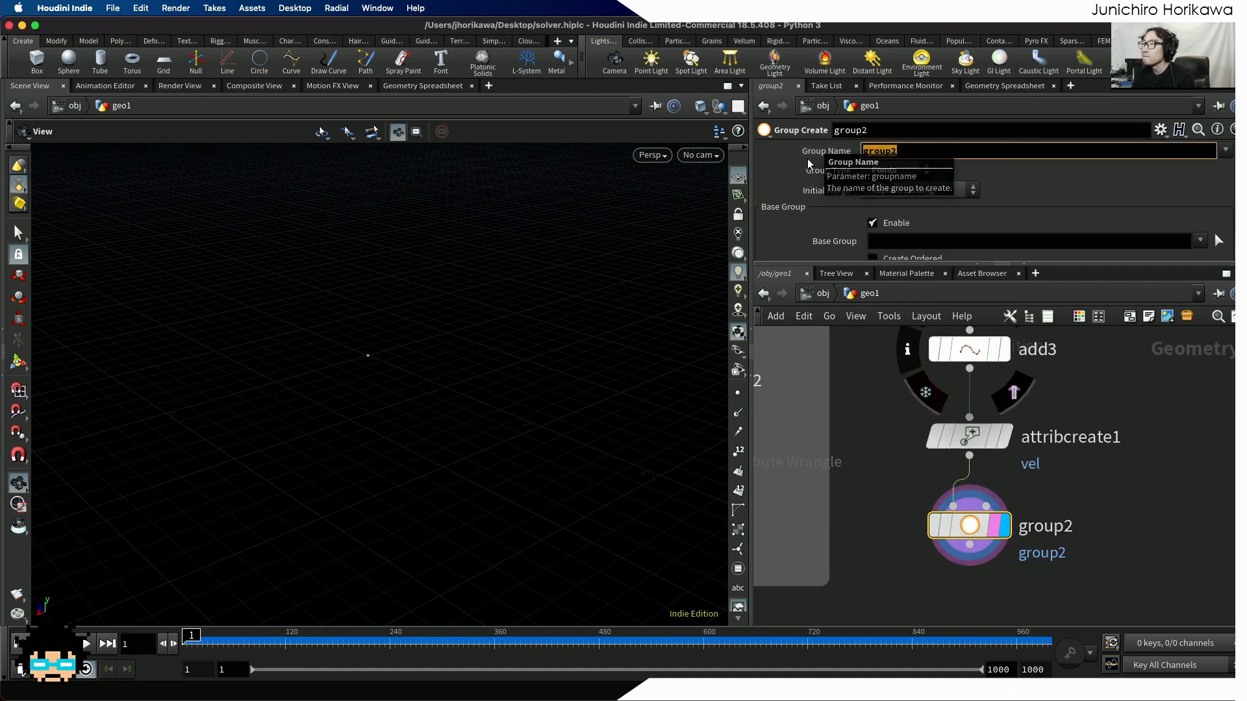
{"action": "type", "text": "last"}
{"action": "key", "text": "Return"}
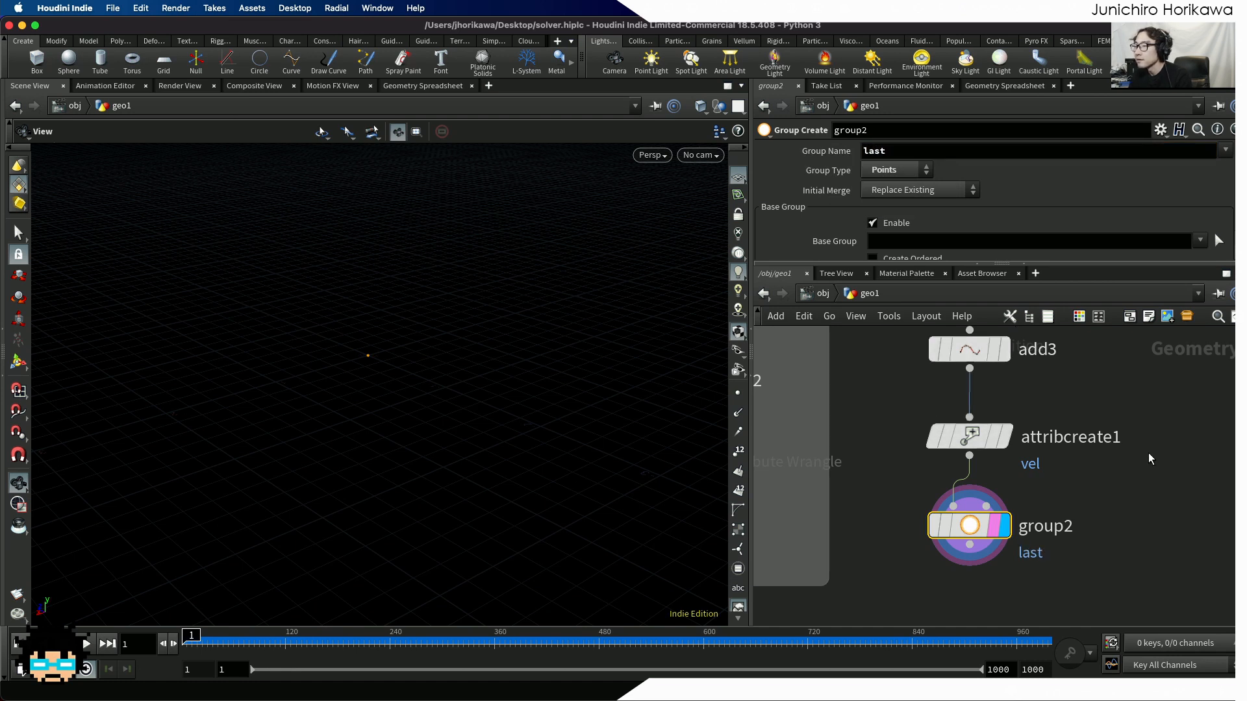
Step: Place a Solver node below the group2 node
{"action": "scroll", "coordinate": [1136, 485], "scroll_direction": "down", "scroll_amount": 3}
{"action": "scroll", "coordinate": [1037, 492], "scroll_direction": "up", "scroll_amount": 2}
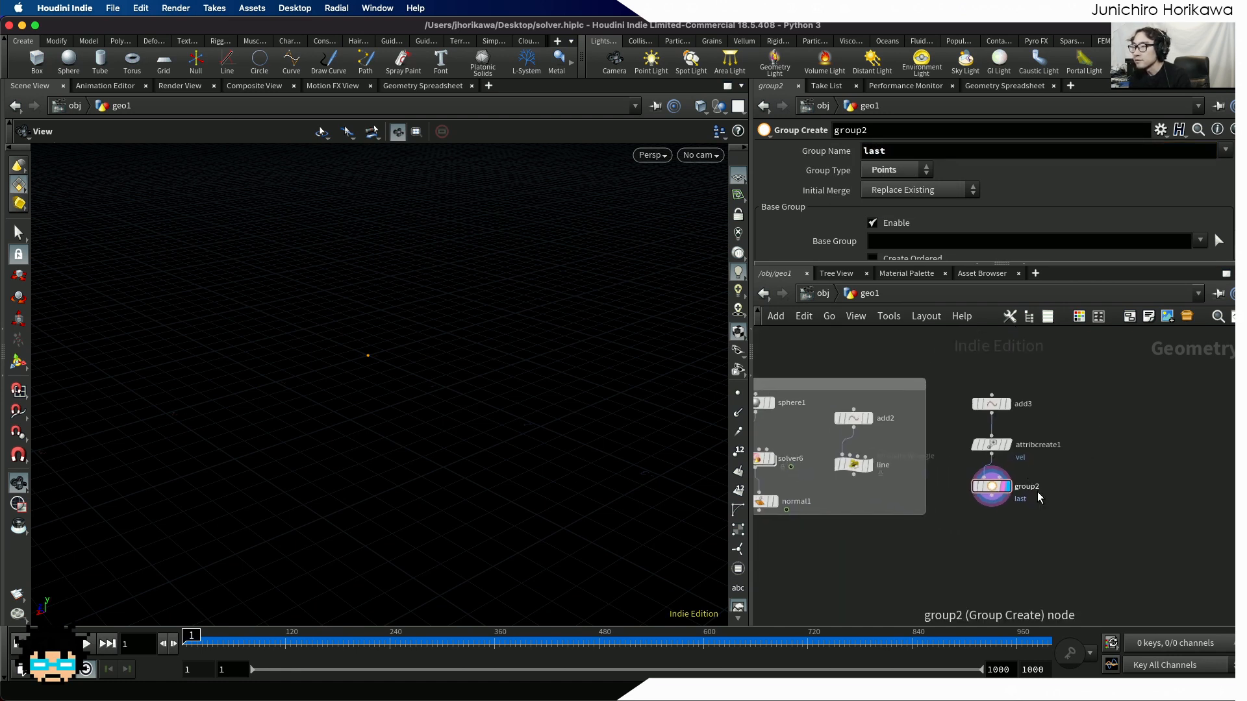
{"action": "scroll", "coordinate": [1038, 492], "scroll_direction": "up", "scroll_amount": 2}
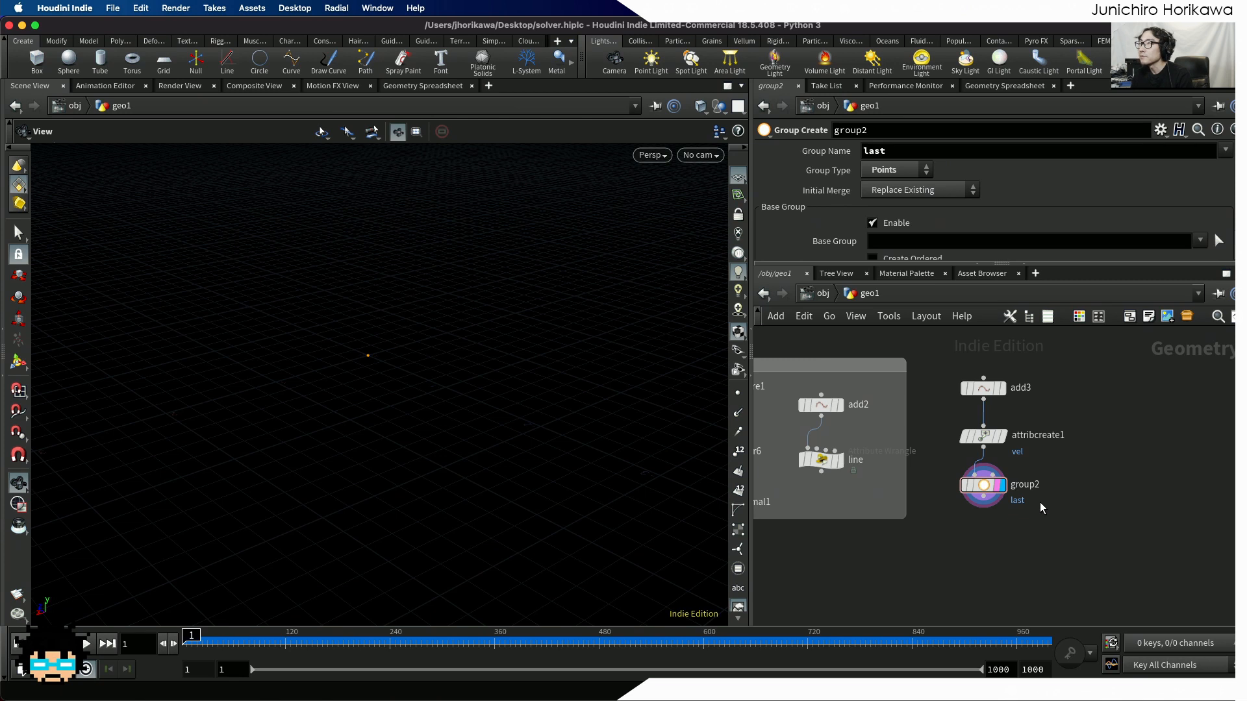
{"action": "scroll", "coordinate": [1006, 520], "scroll_direction": "up", "scroll_amount": 1}
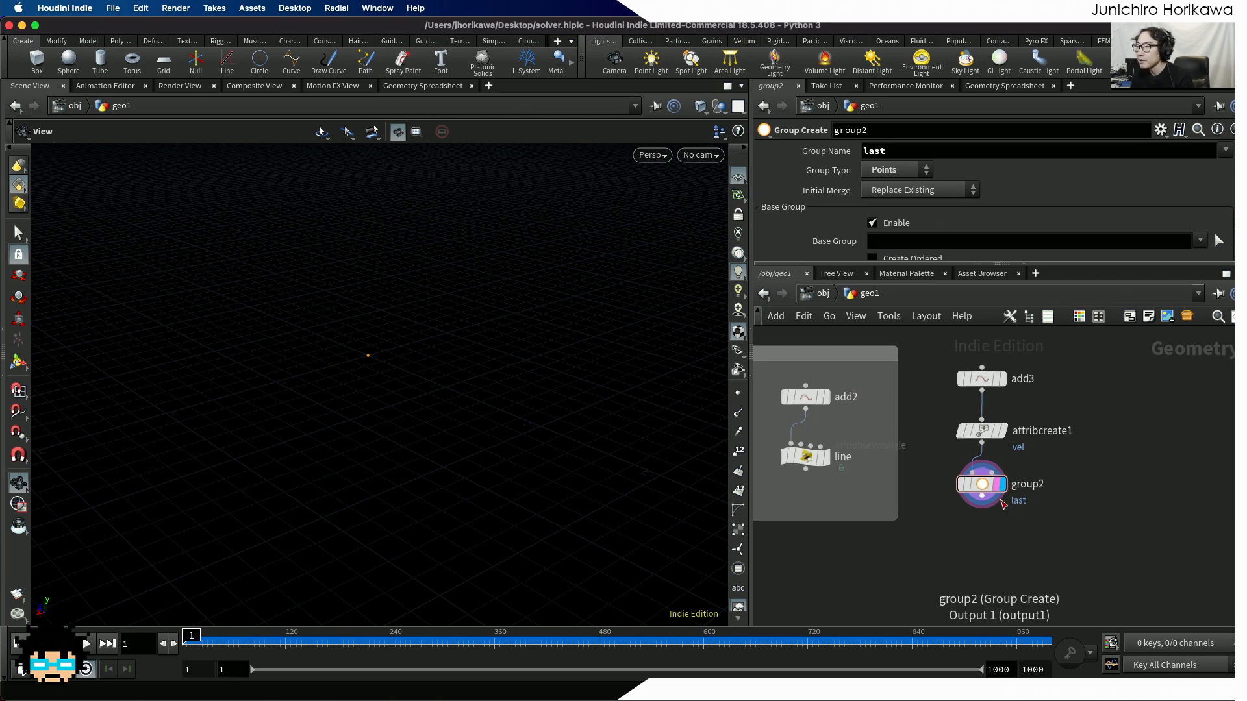
{"action": "key", "text": "Tab"}
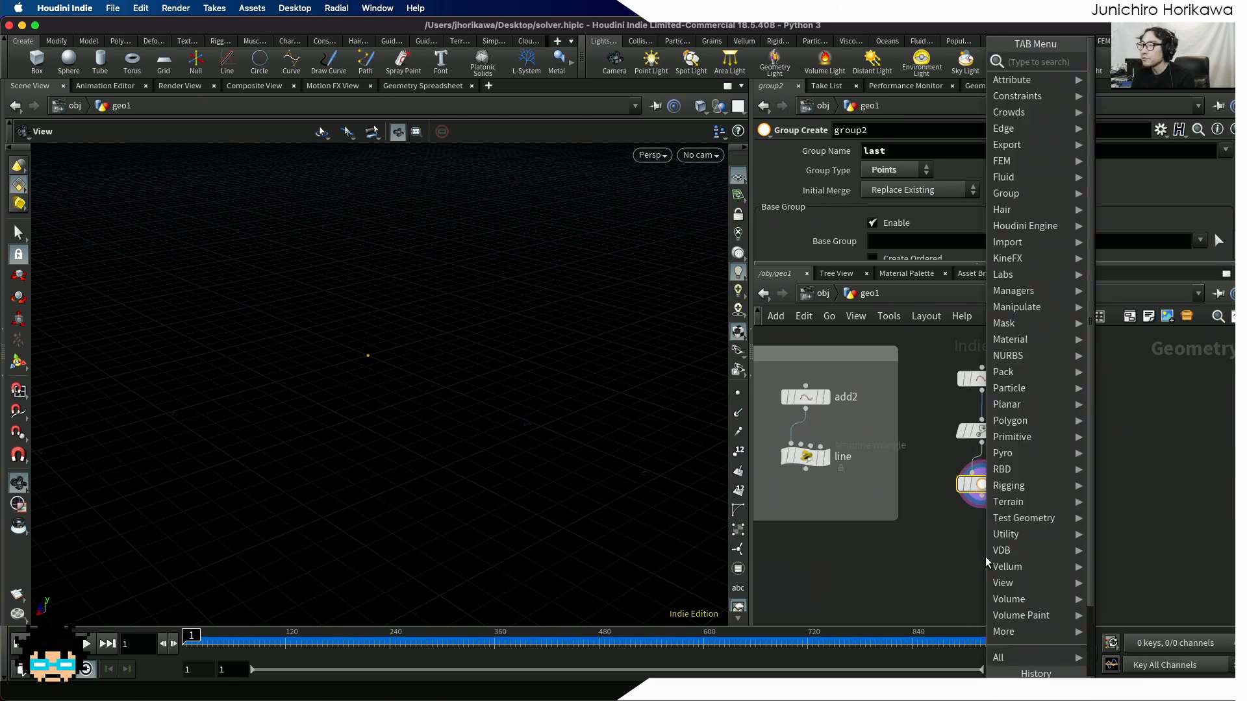
{"action": "type", "text": "solver"}
{"action": "key", "text": "Return"}
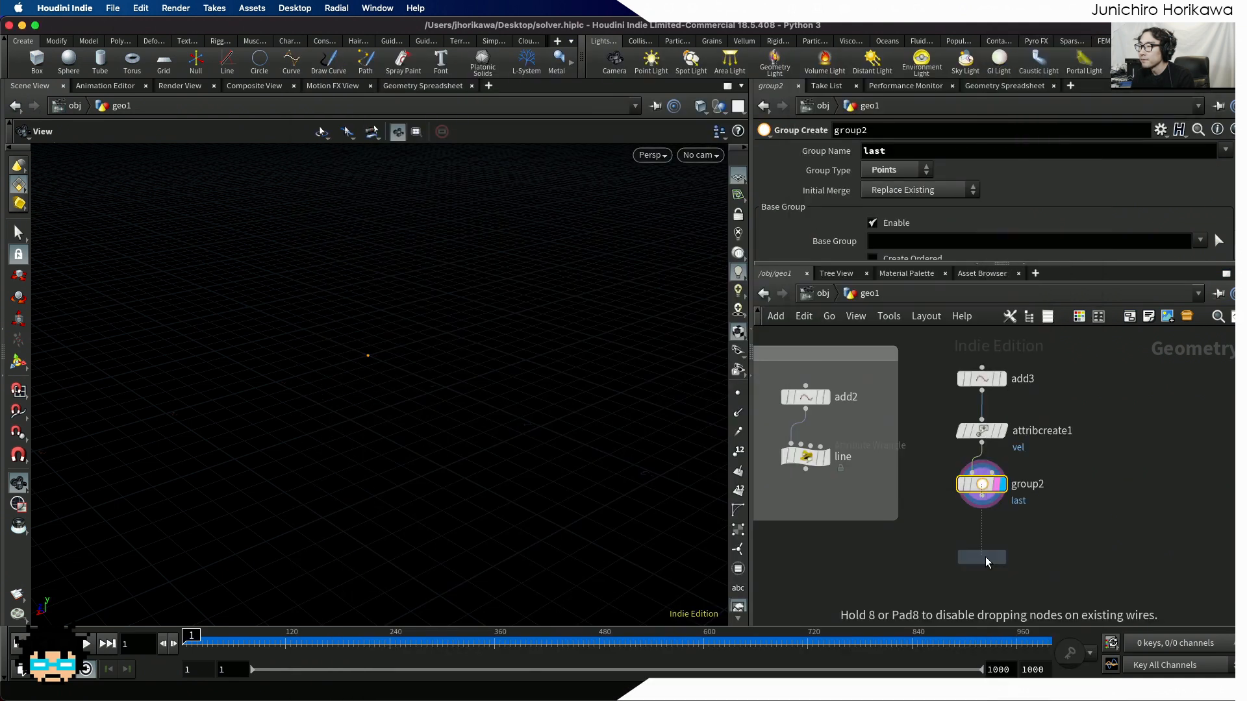
{"action": "left_click", "coordinate": [984, 556]}
{"action": "scroll", "coordinate": [984, 558], "scroll_direction": "up", "scroll_amount": 1}
{"action": "left_click_drag", "start_coordinate": [984, 559], "coordinate": [985, 548]}
{"action": "scroll", "coordinate": [985, 547], "scroll_direction": "up", "scroll_amount": 2}
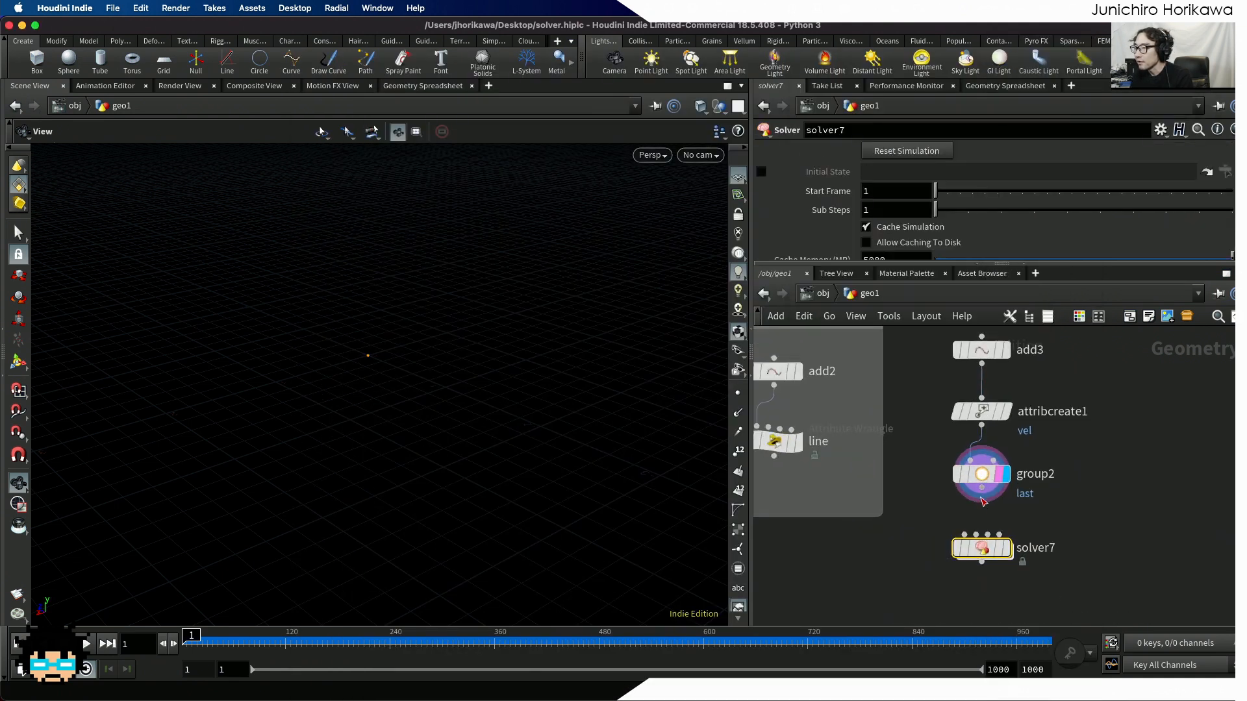
Step: Connect group2 to the solver's first input, then display the solver and open its inner network
{"action": "left_click_drag", "start_coordinate": [981, 496], "coordinate": [958, 528]}
{"action": "left_click", "coordinate": [967, 534]}
{"action": "scroll", "coordinate": [987, 546], "scroll_direction": "up", "scroll_amount": 1}
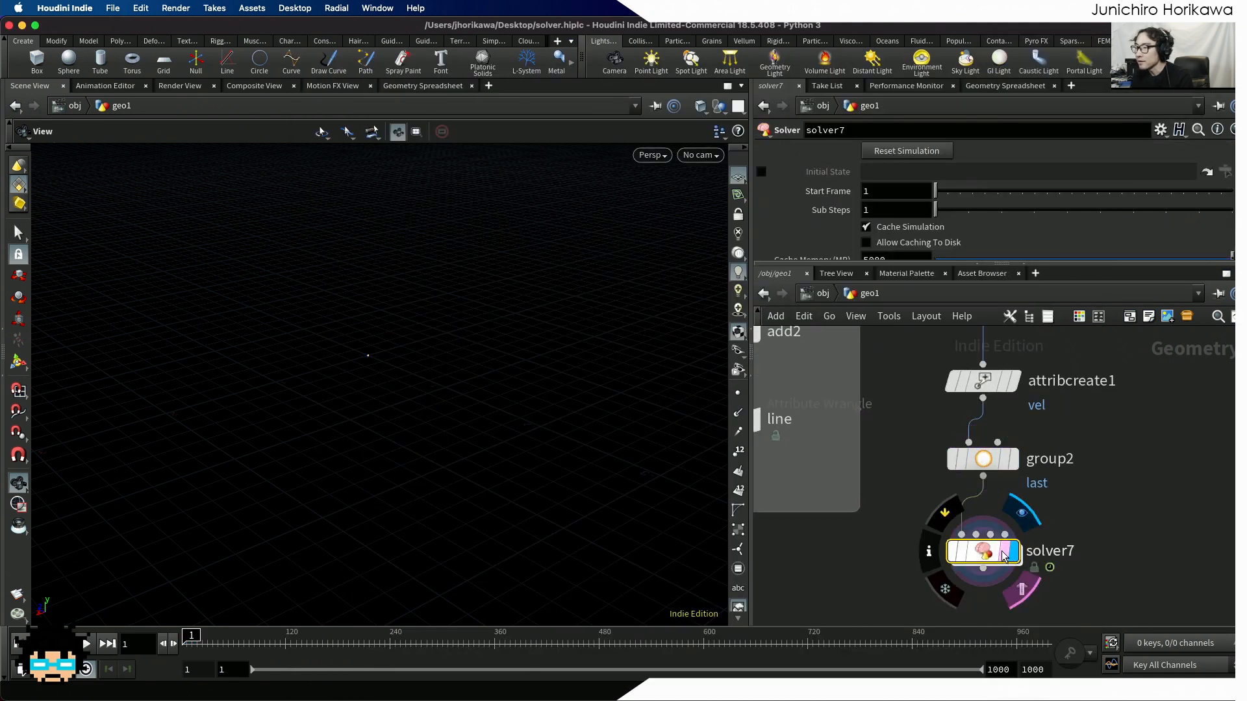
{"action": "double_click", "coordinate": [991, 547]}
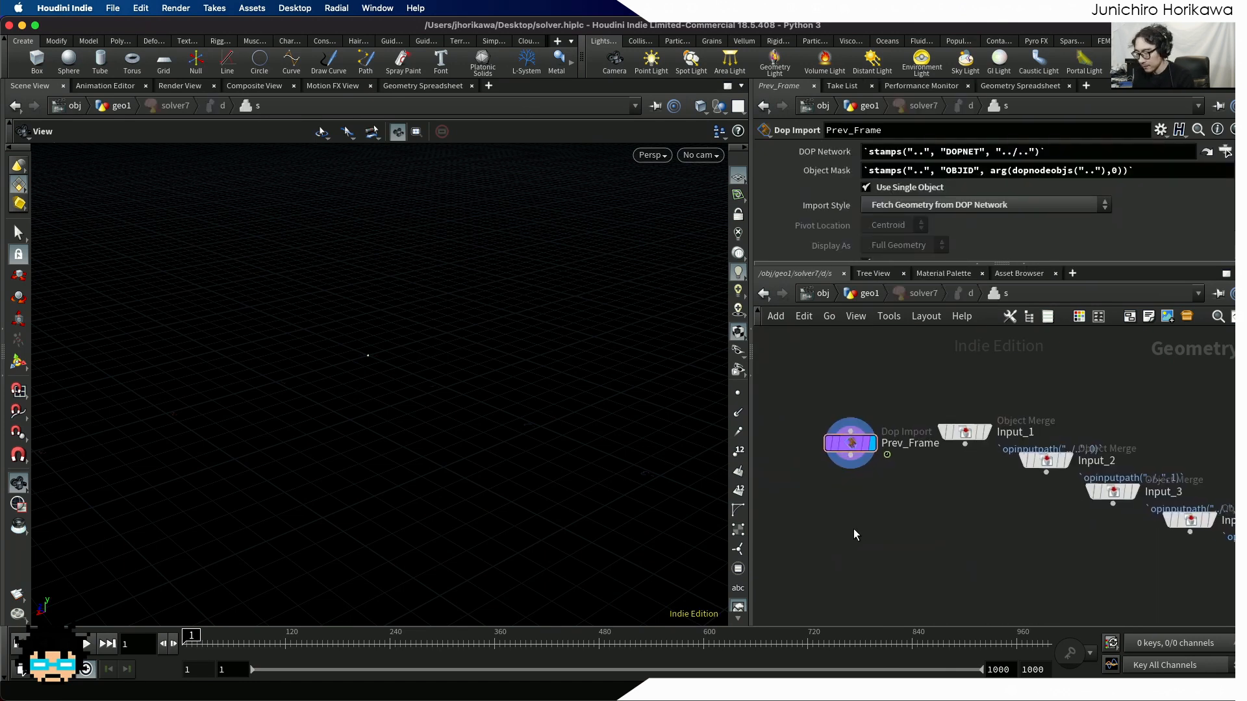
{"action": "key", "text": "Tab"}
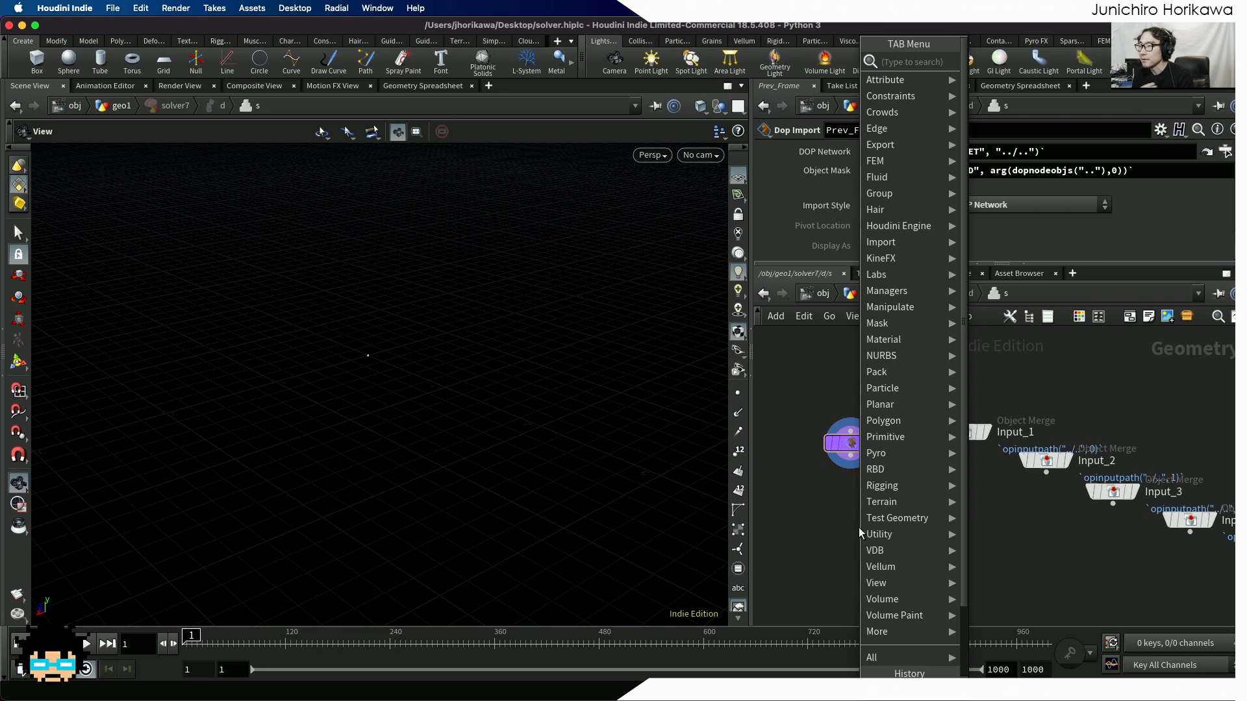
{"action": "type", "text": "pointw"}
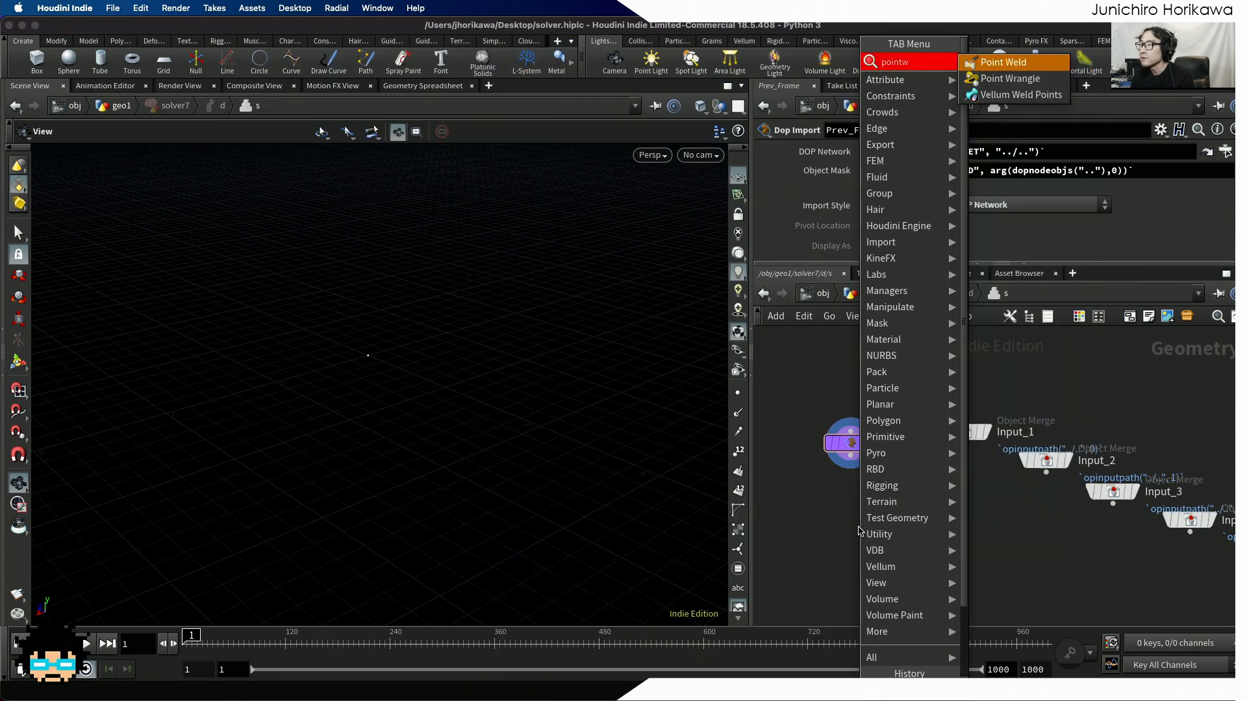
{"action": "key", "text": "Return"}
{"action": "key", "text": "Escape"}
Step: Place a Point Wrangle below Prev_Frame and connect Prev_Frame to its first input
{"action": "key", "text": "Tab"}
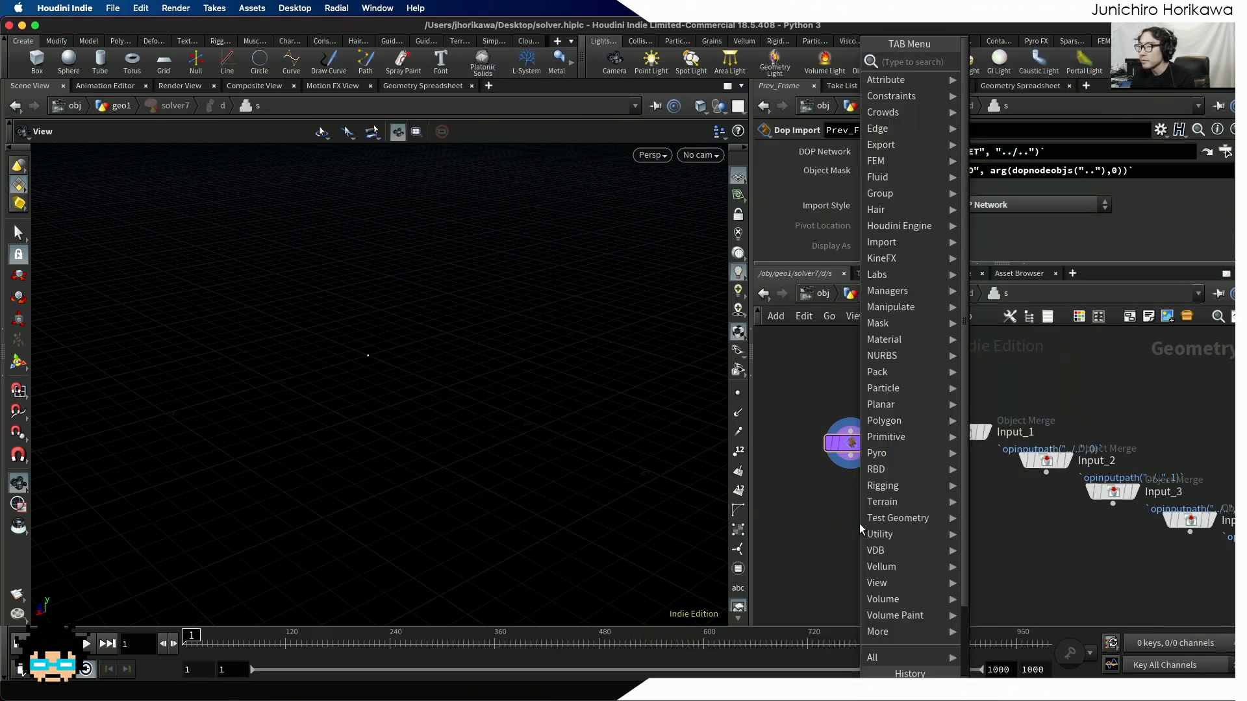
{"action": "type", "text": "point wran"}
{"action": "key", "text": "Return"}
{"action": "left_click", "coordinate": [857, 514]}
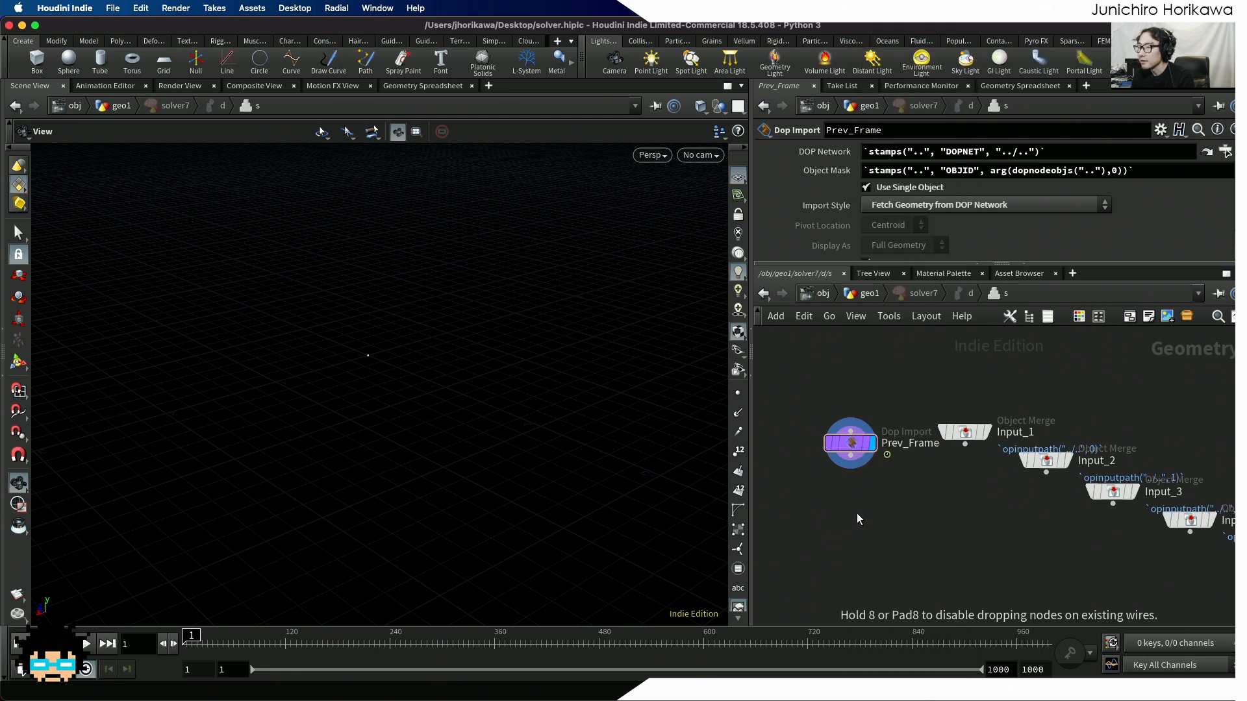
{"action": "scroll", "coordinate": [858, 519], "scroll_direction": "up", "scroll_amount": 2}
{"action": "left_click_drag", "start_coordinate": [858, 516], "coordinate": [850, 511]}
{"action": "scroll", "coordinate": [848, 445], "scroll_direction": "up", "scroll_amount": 1}
{"action": "left_click_drag", "start_coordinate": [848, 444], "coordinate": [829, 495]}
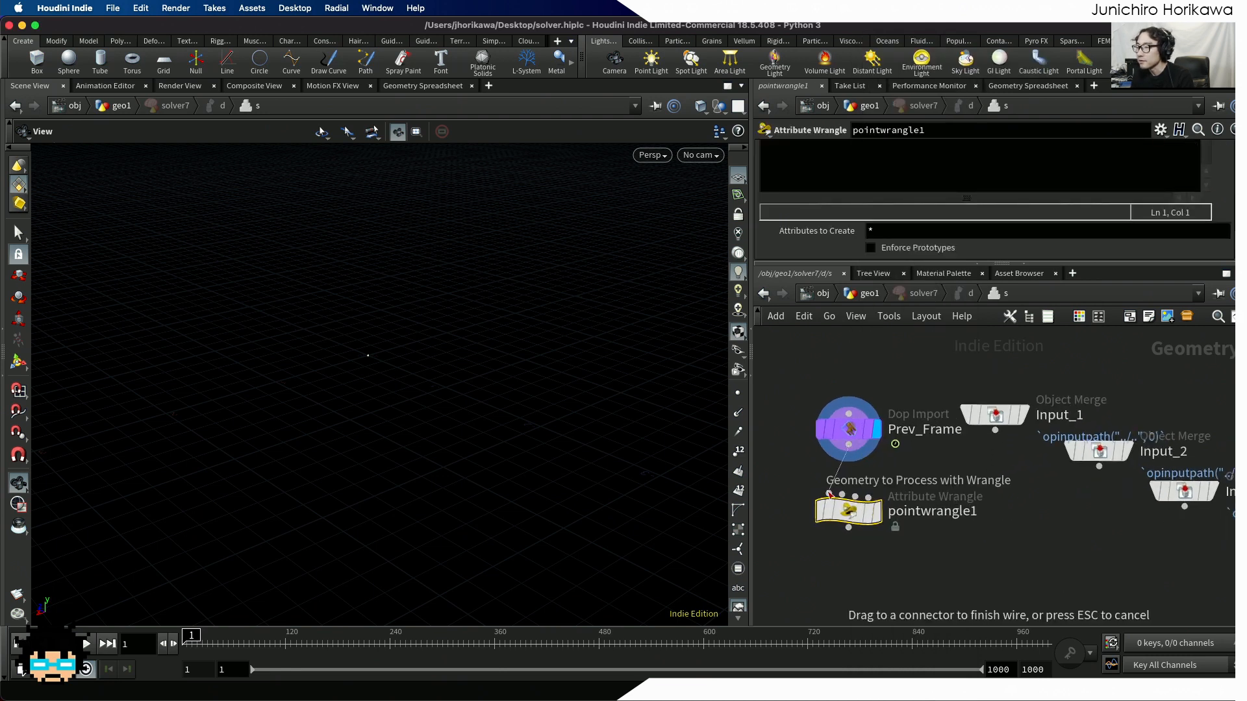
Step: Rename the point wrangle as move and display it
{"action": "double_click", "coordinate": [929, 511]}
{"action": "type", "text": "m"}
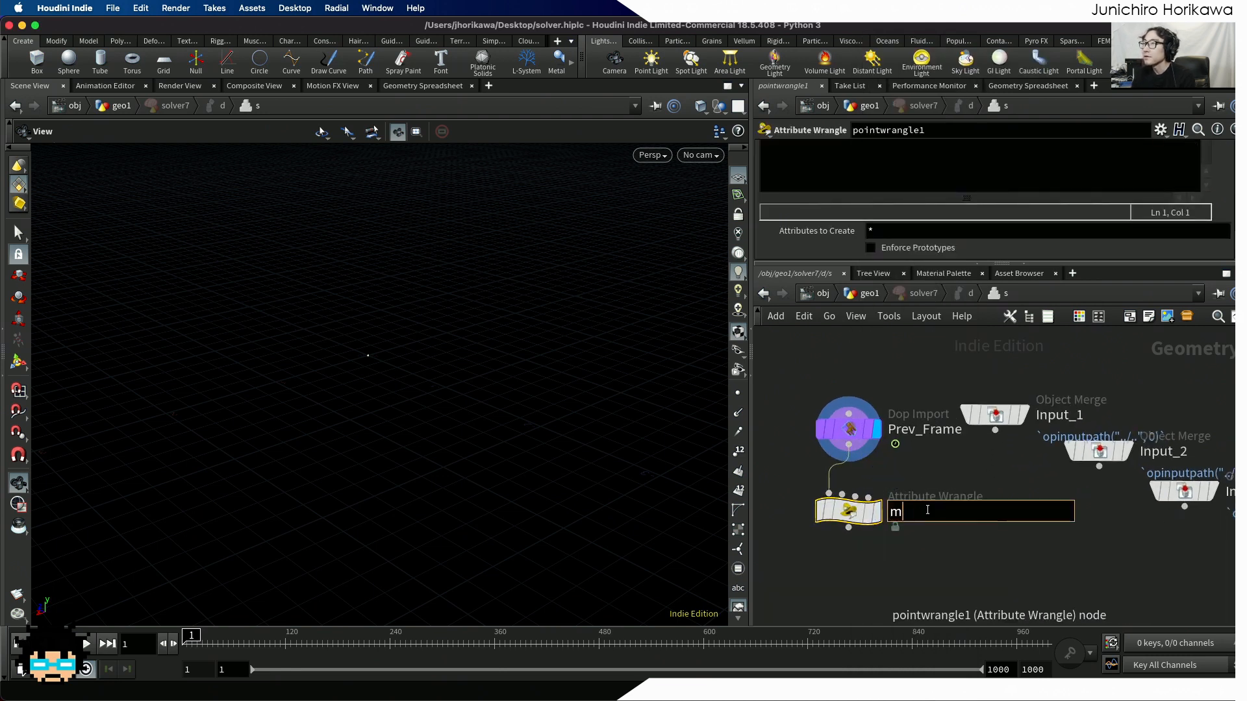
{"action": "type", "text": "ove"}
{"action": "key", "text": "Return"}
{"action": "mouse_move", "coordinate": [870, 518]}
{"action": "left_click_drag", "start_coordinate": [873, 518], "coordinate": [874, 527]}
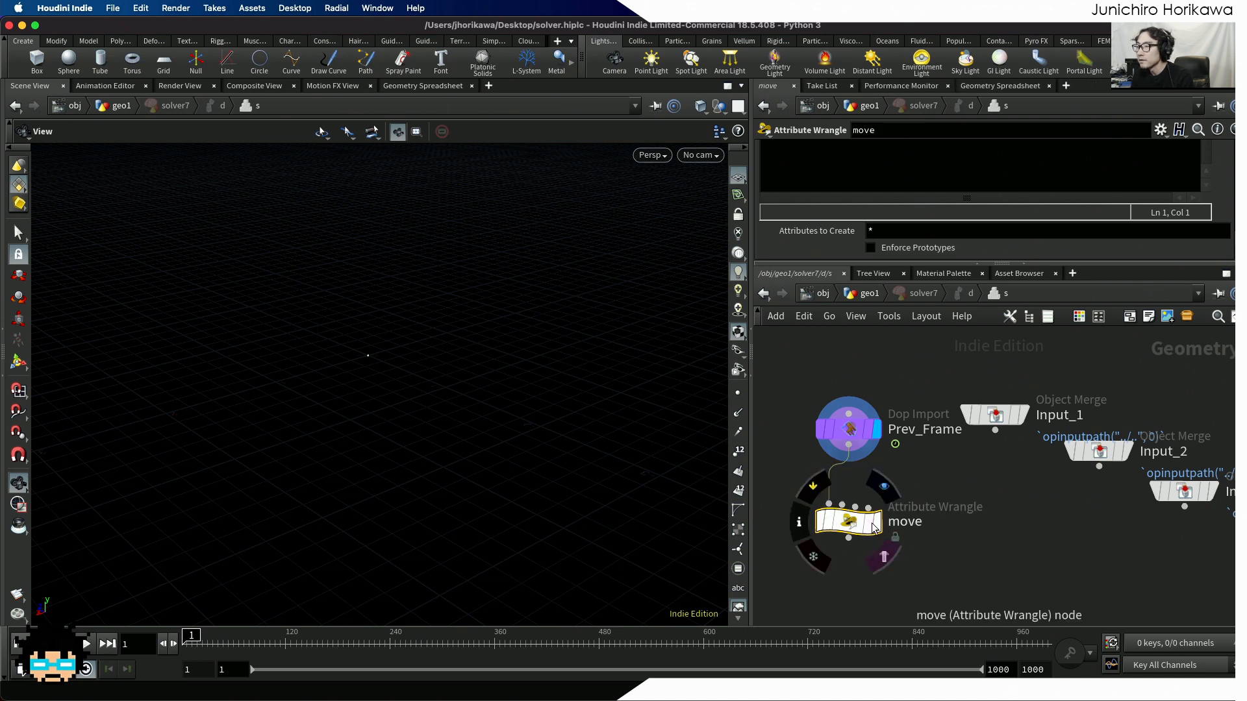
{"action": "left_click", "coordinate": [877, 523]}
{"action": "left_click", "coordinate": [869, 524]}
Step: In the move wrangle's VEXpression, write the line vector pos = @P + v@vel;
{"action": "left_click", "coordinate": [834, 163]}
{"action": "scroll", "coordinate": [835, 162], "scroll_direction": "up", "scroll_amount": 5}
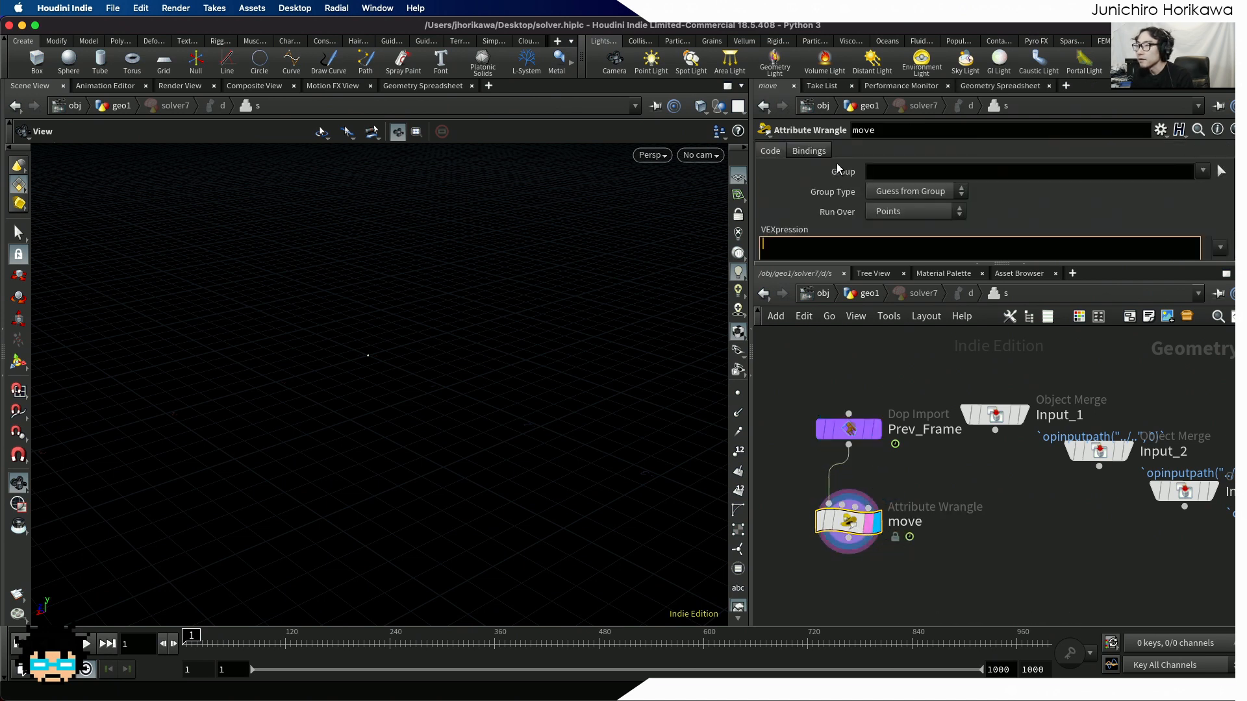
{"action": "scroll", "coordinate": [837, 163], "scroll_direction": "down", "scroll_amount": 3}
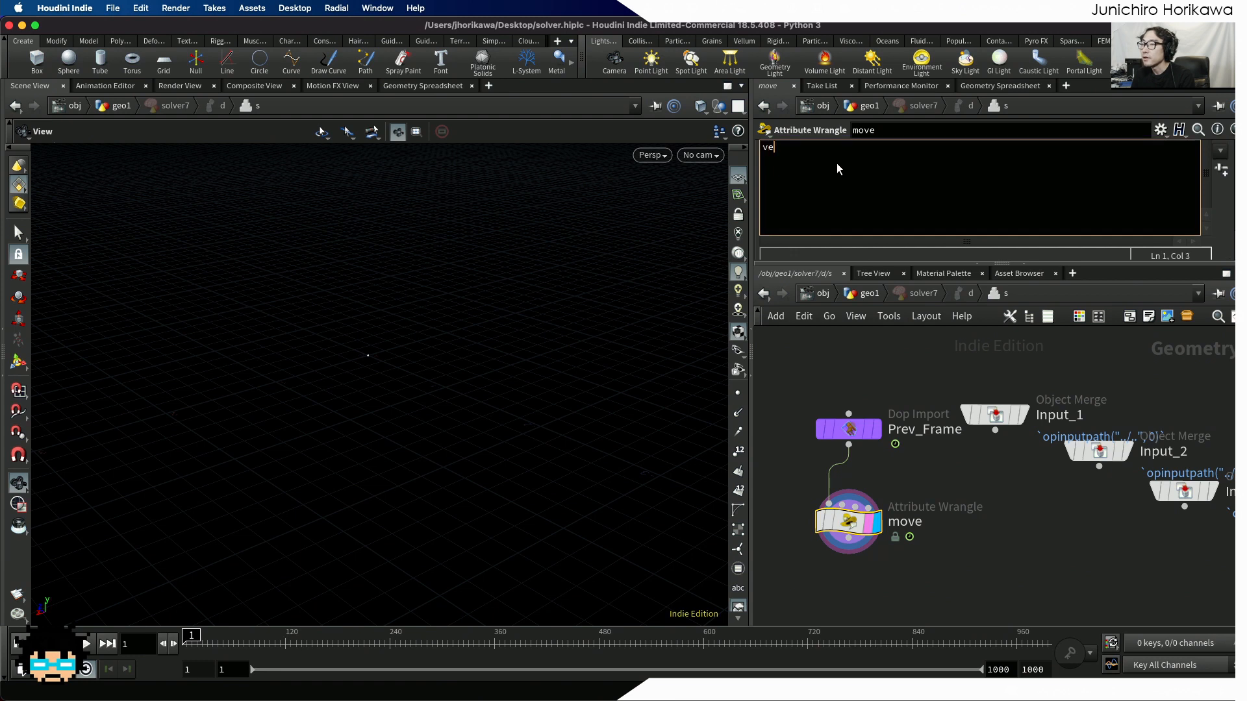
{"action": "type", "text": "vector s"}
{"action": "key", "text": "BackSpace"}
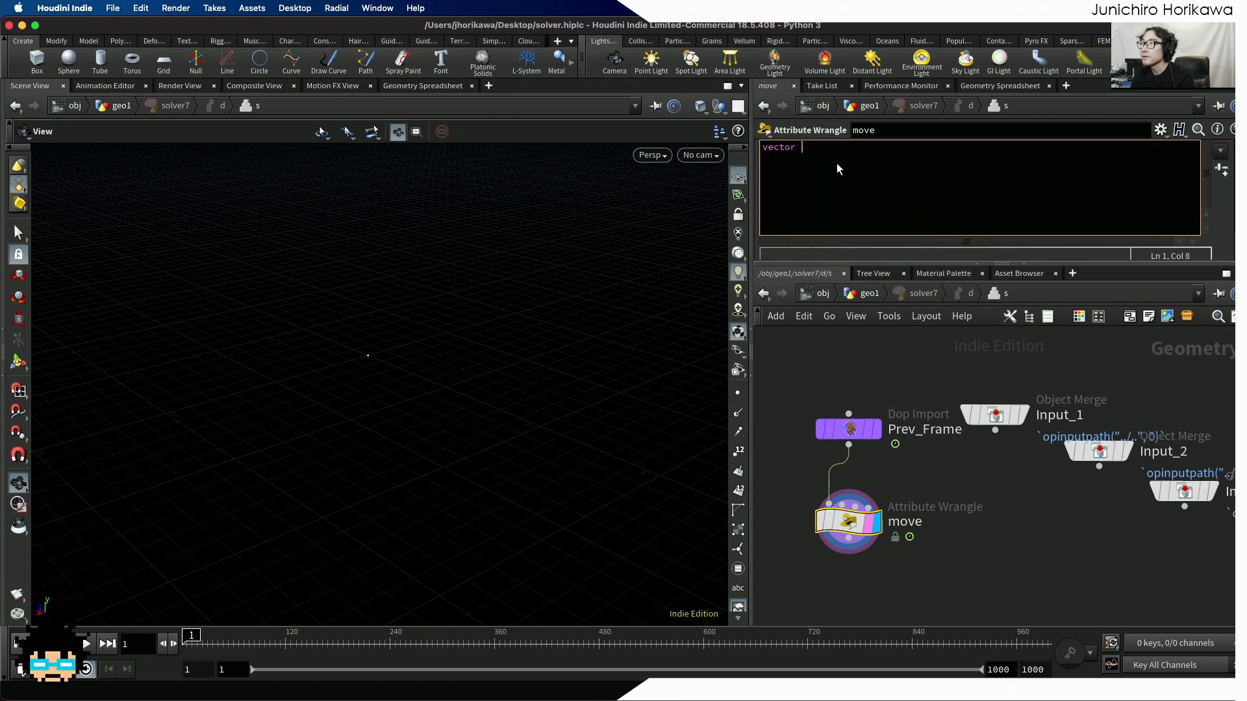
{"action": "type", "text": "pos ="}
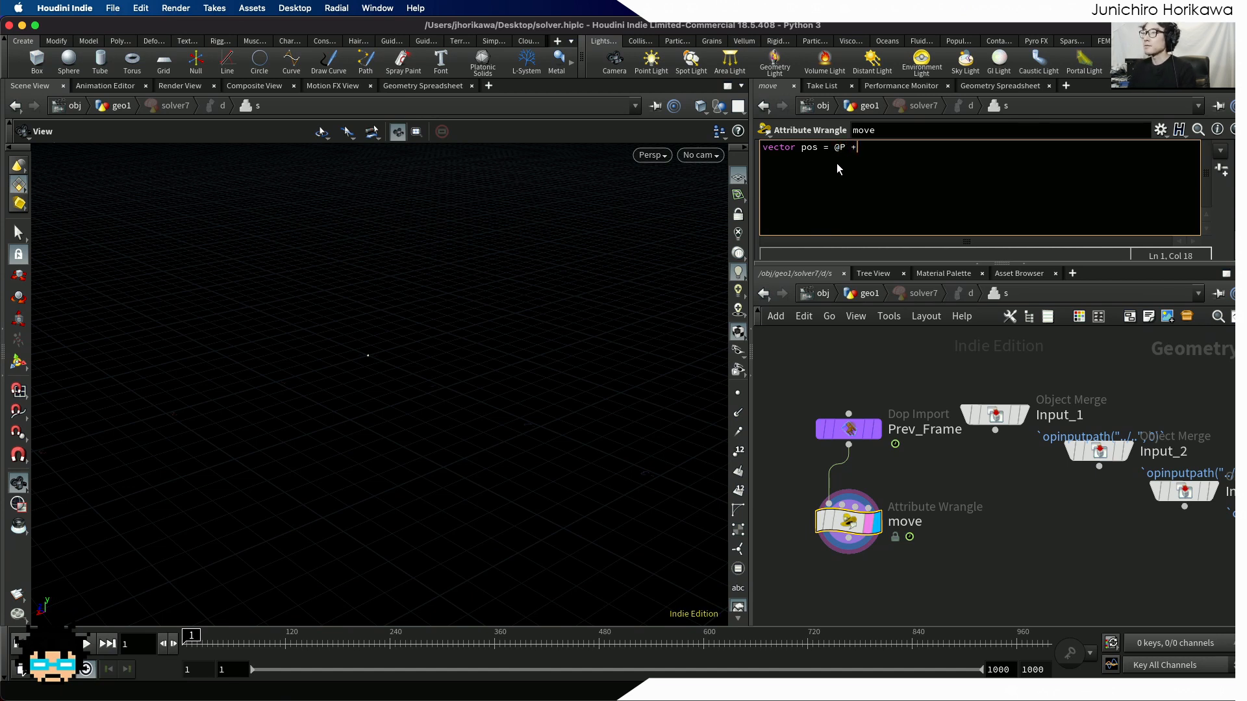
{"action": "type", "text": "@P + v@vel"}
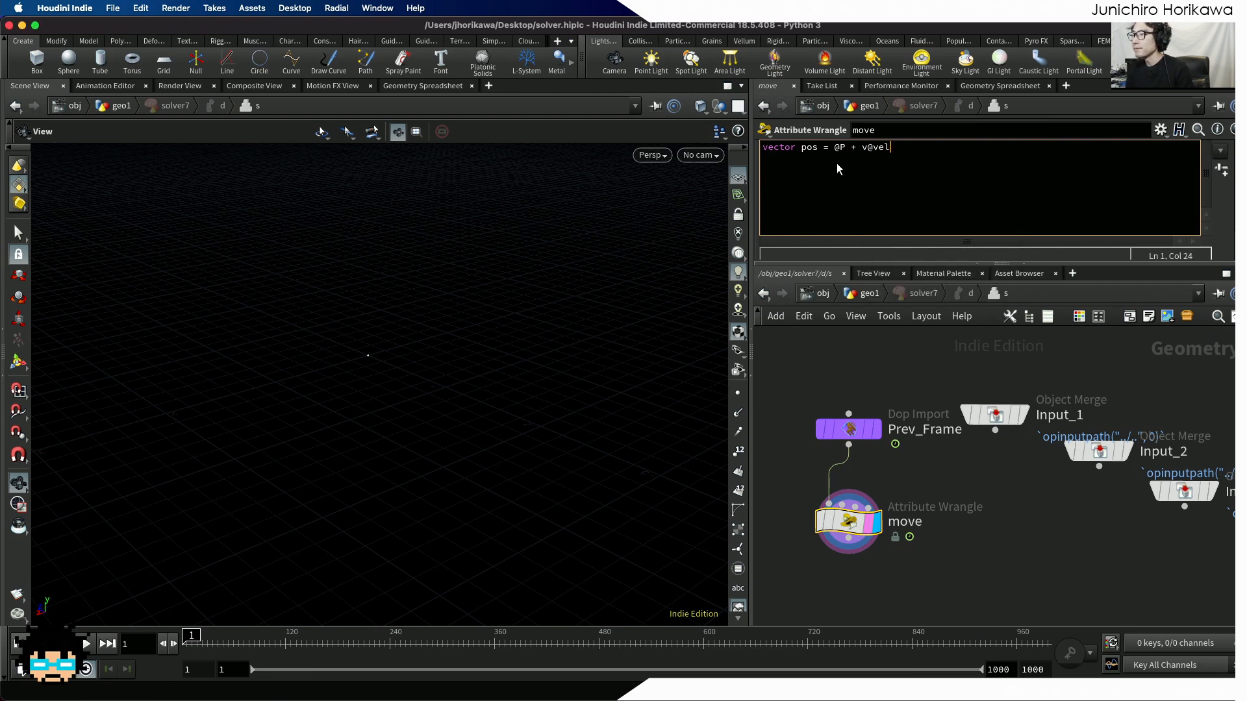
{"action": "type", "text": ";"}
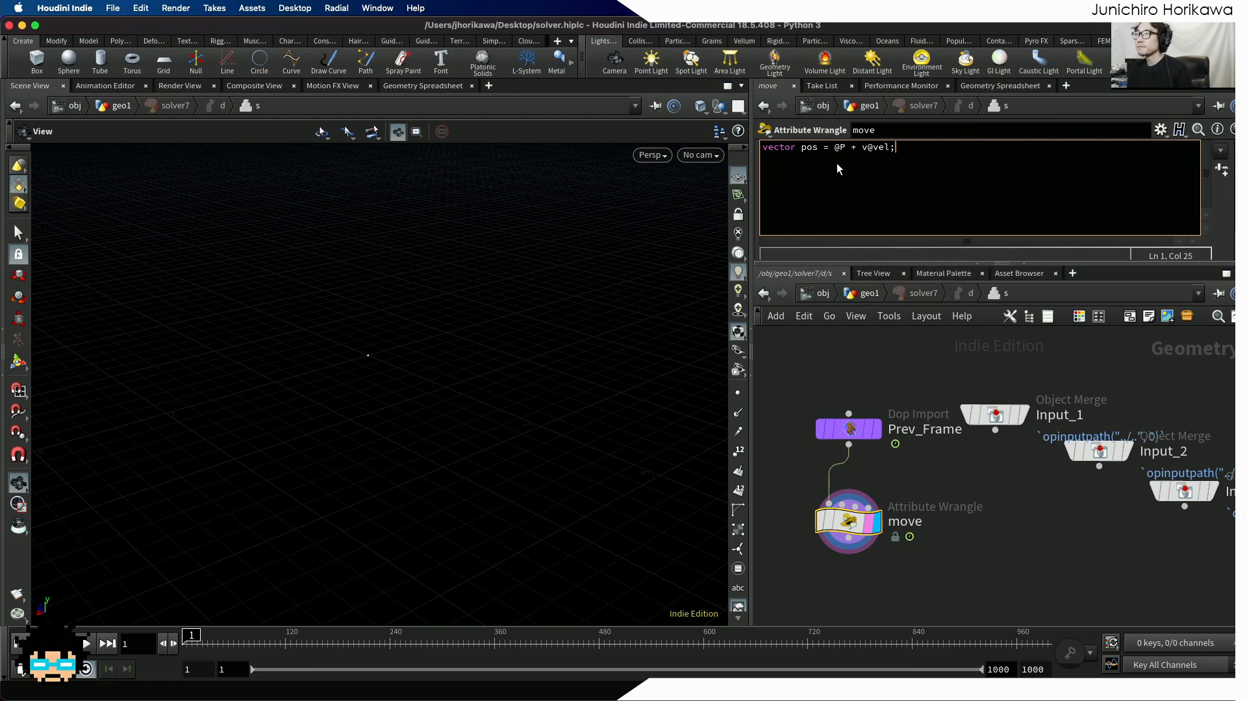
Step: Add a second code line that creates a point at that position: int pt = addpoint(0, pos);
{"action": "key", "text": "Return"}
{"action": "type", "text": "int "}
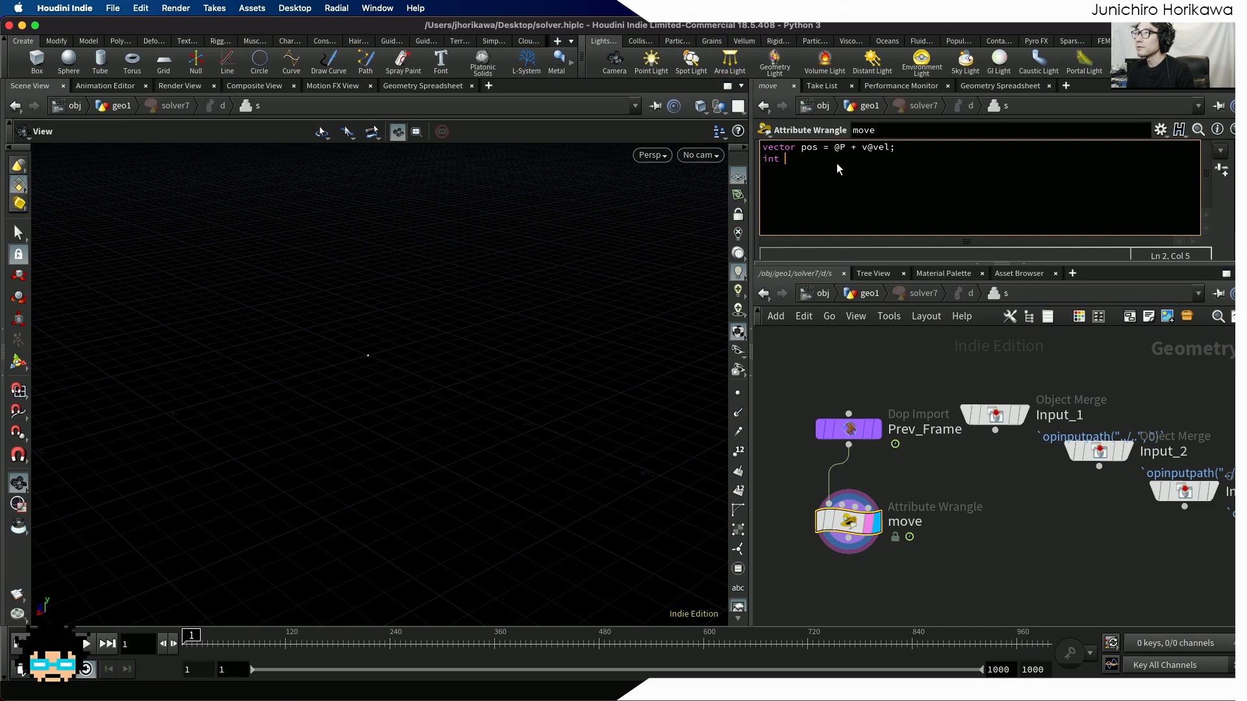
{"action": "type", "text": "pt = addp"}
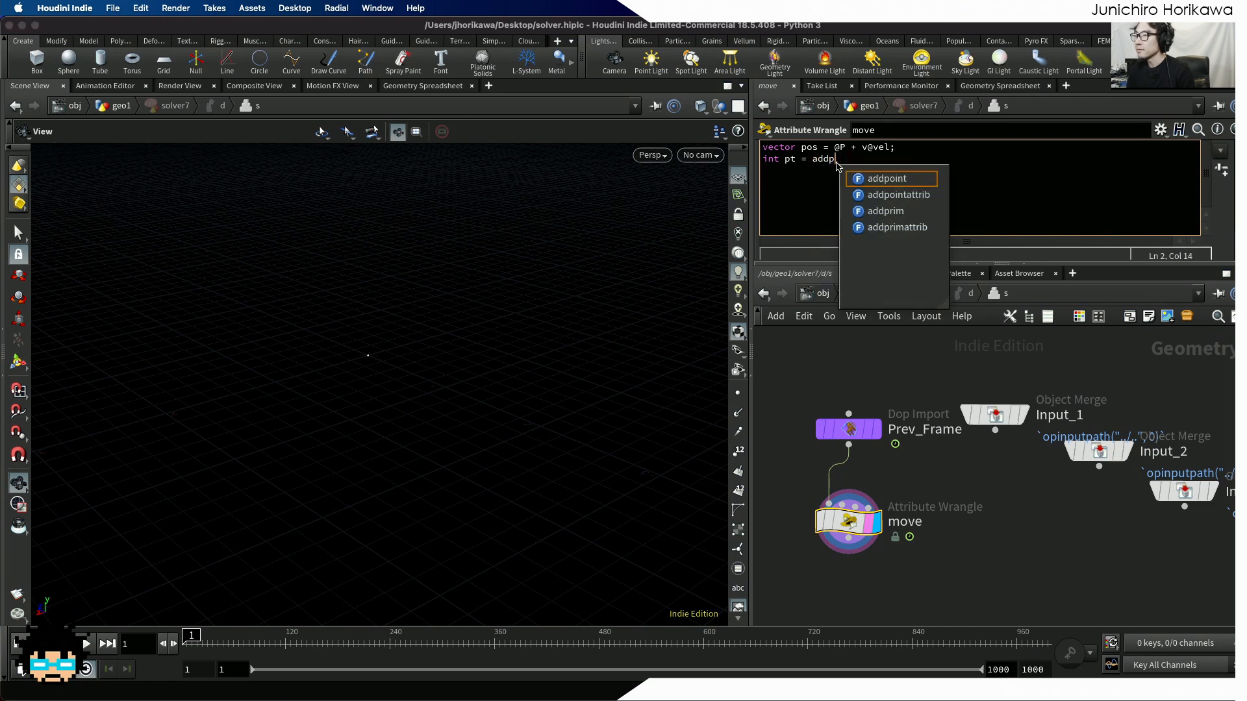
{"action": "type", "text": "oints"}
{"action": "key", "text": "Return"}
{"action": "type", "text": "(0,"}
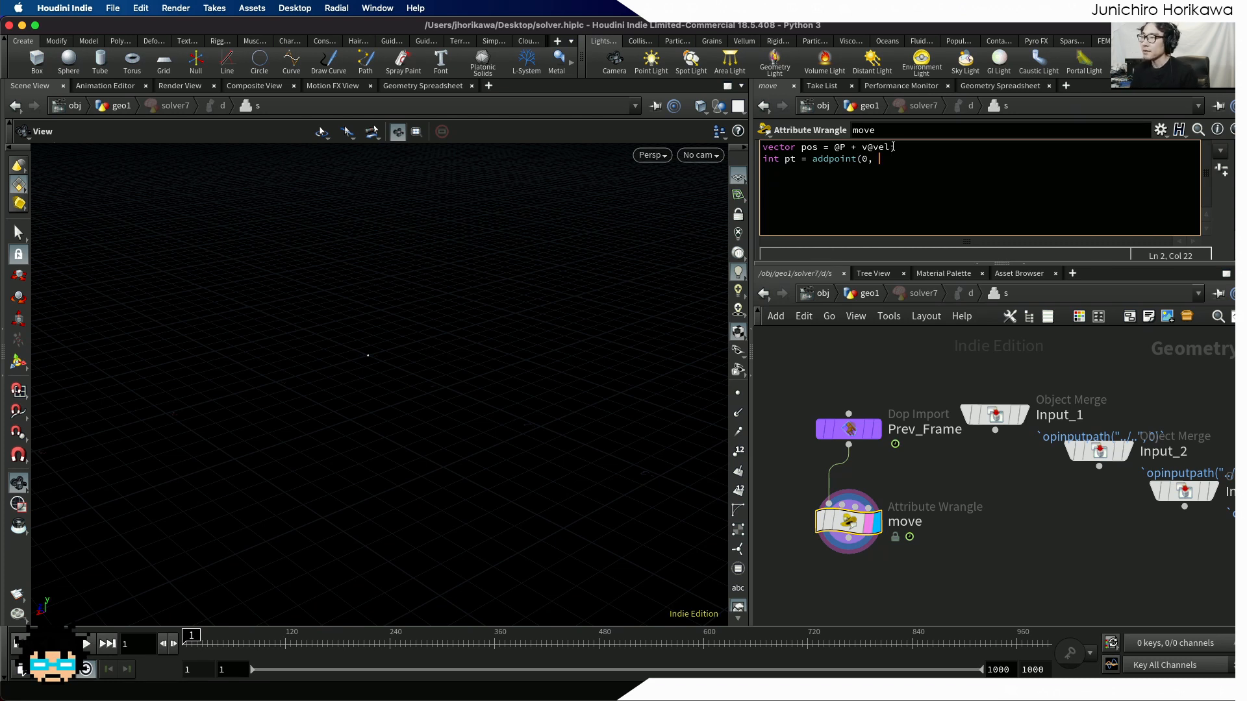
{"action": "left_click_drag", "start_coordinate": [896, 152], "coordinate": [829, 148]}
{"action": "left_click", "coordinate": [897, 159]}
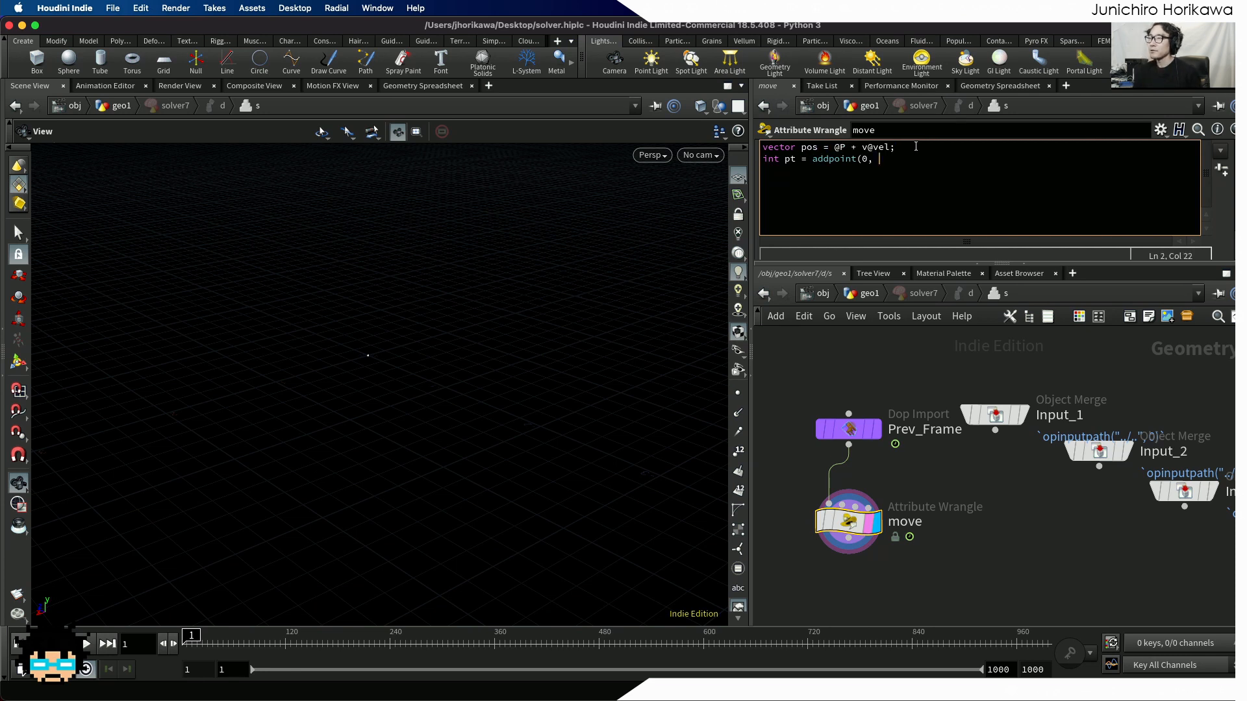
{"action": "left_click_drag", "start_coordinate": [915, 146], "coordinate": [834, 150]}
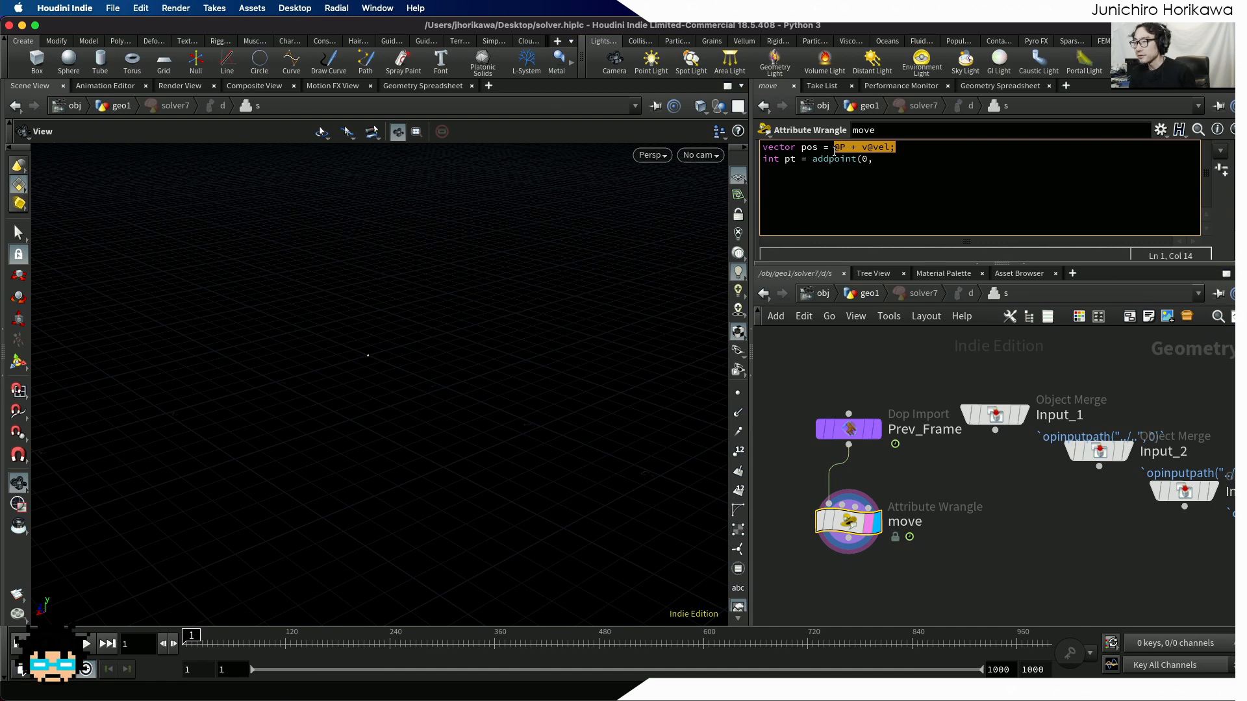
{"action": "left_click", "coordinate": [889, 167]}
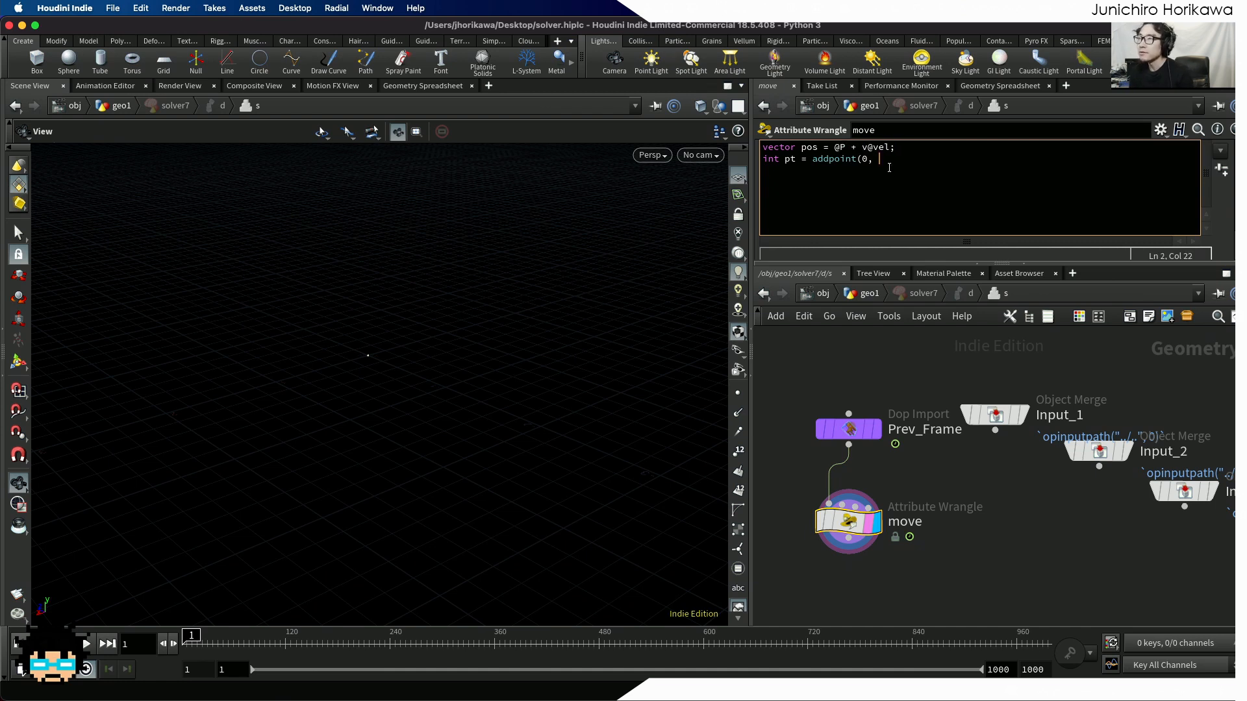
{"action": "type", "text": "os)"}
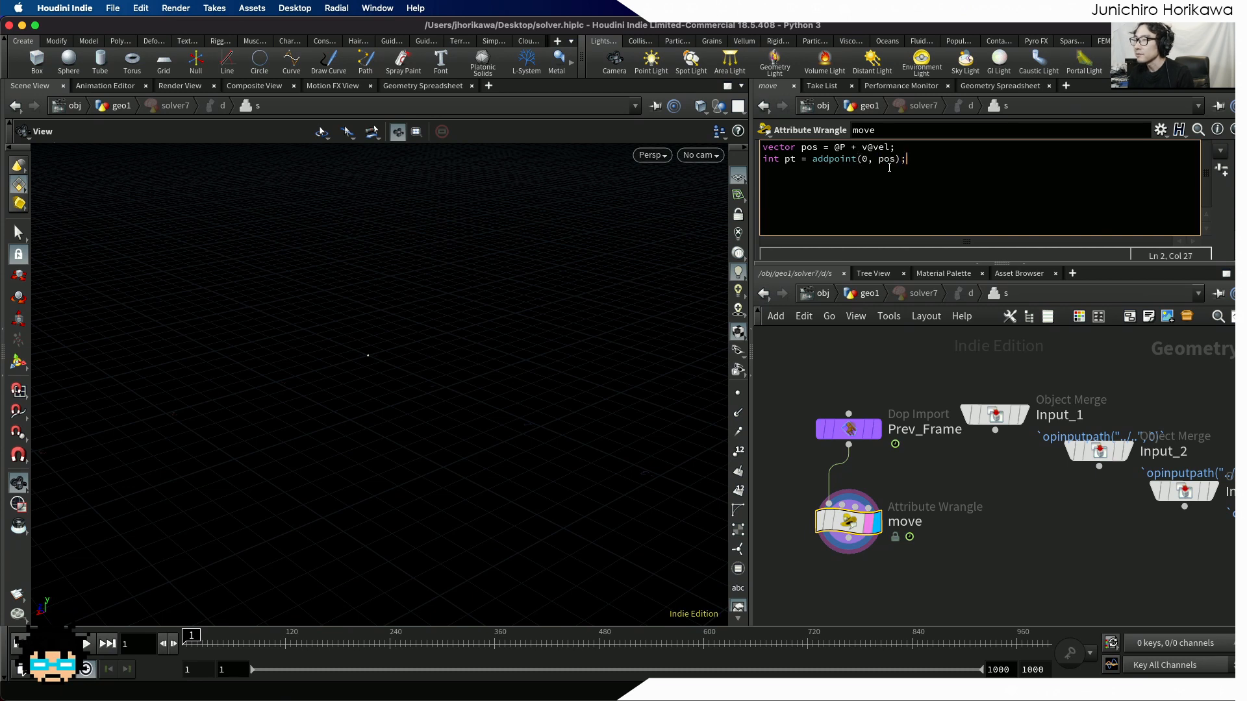
{"action": "type", "text": ";"}
{"action": "key", "text": "Return"}
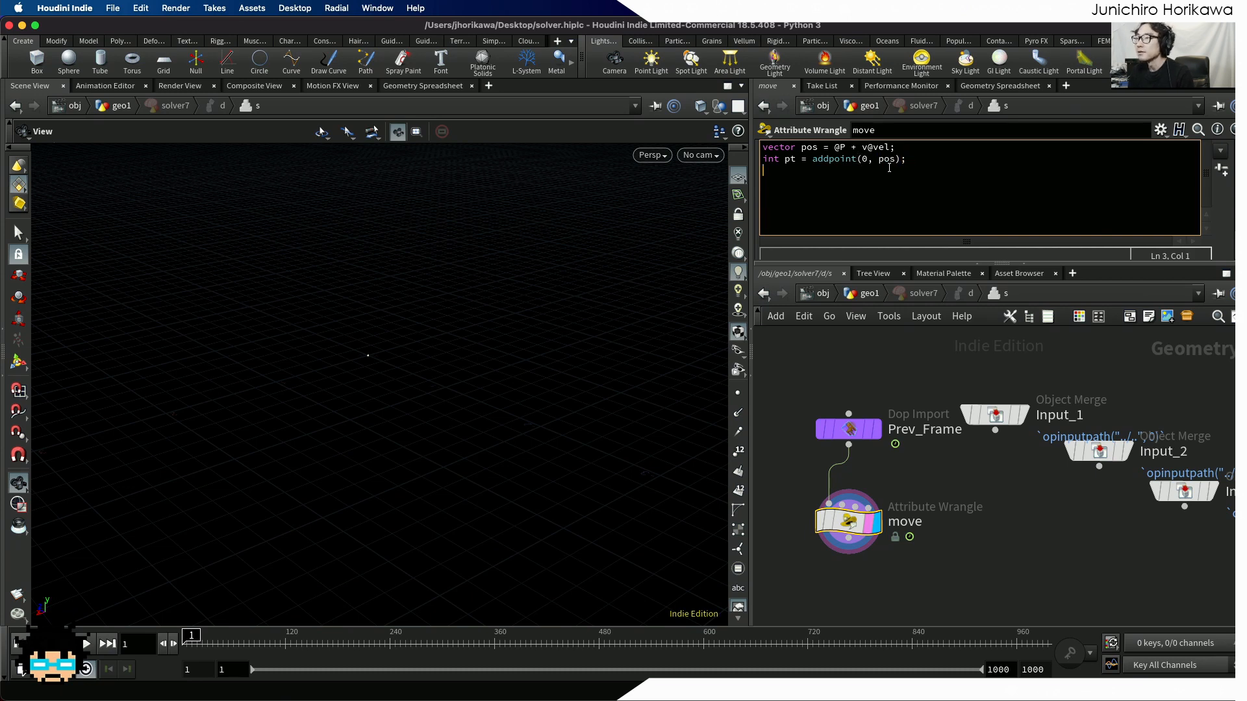
{"action": "type", "text": "int line"}
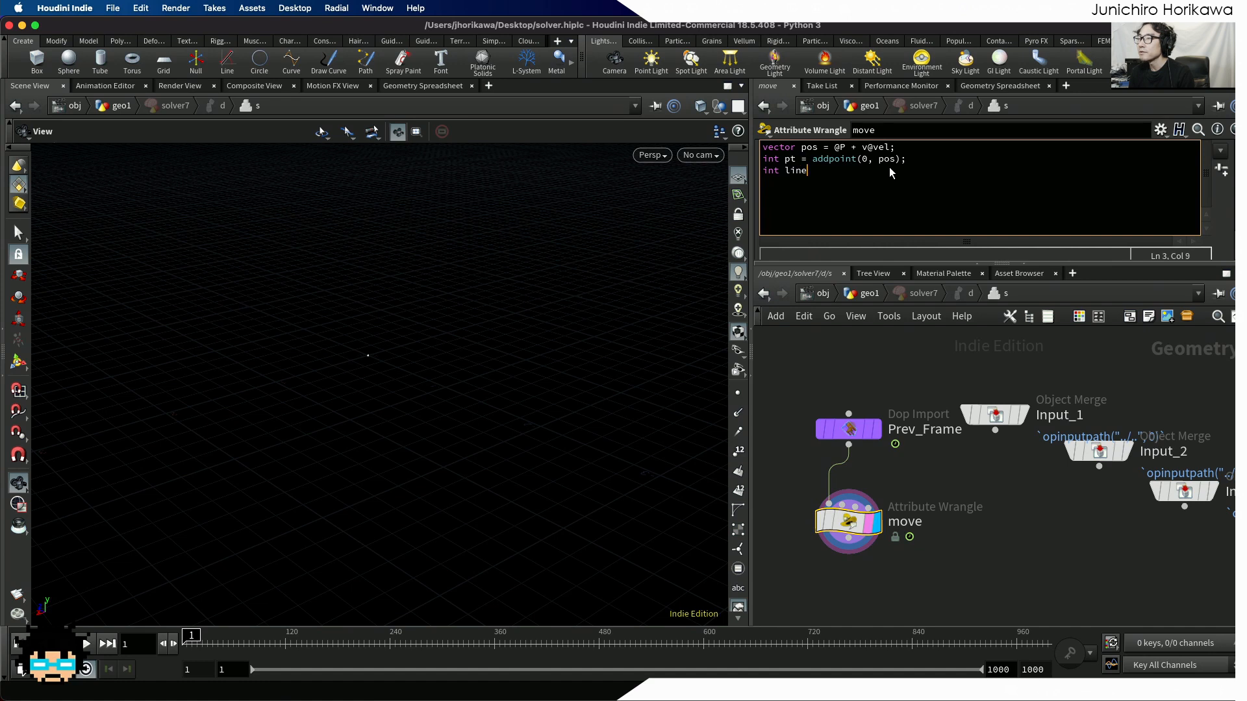
{"action": "type", "text": " ="}
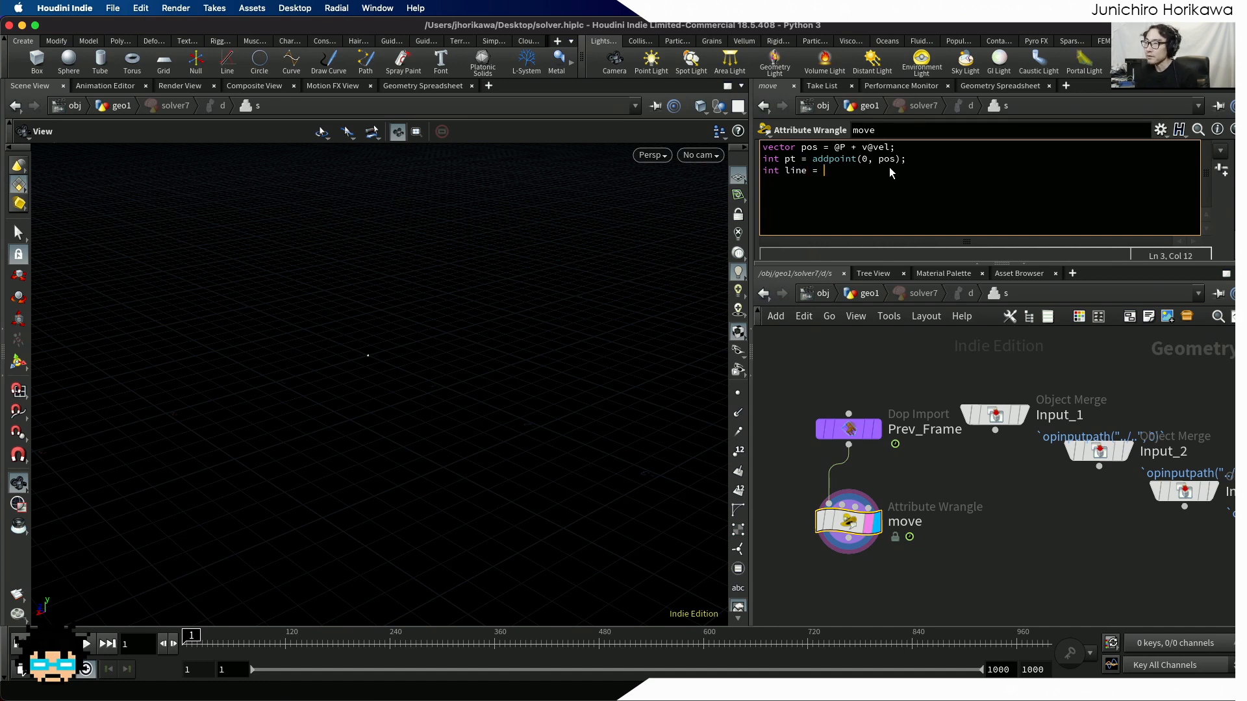
{"action": "triple_click", "coordinate": [838, 161]}
{"action": "left_click", "coordinate": [850, 170]}
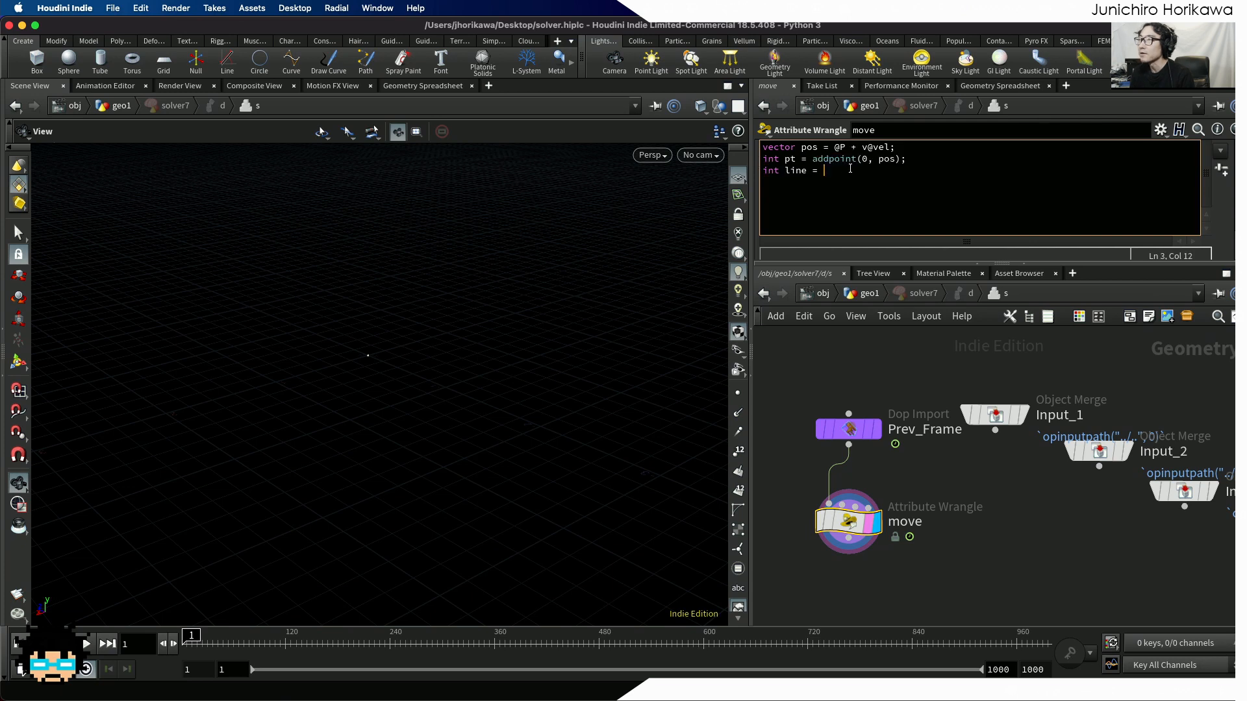
{"action": "type", "text": "addpr"}
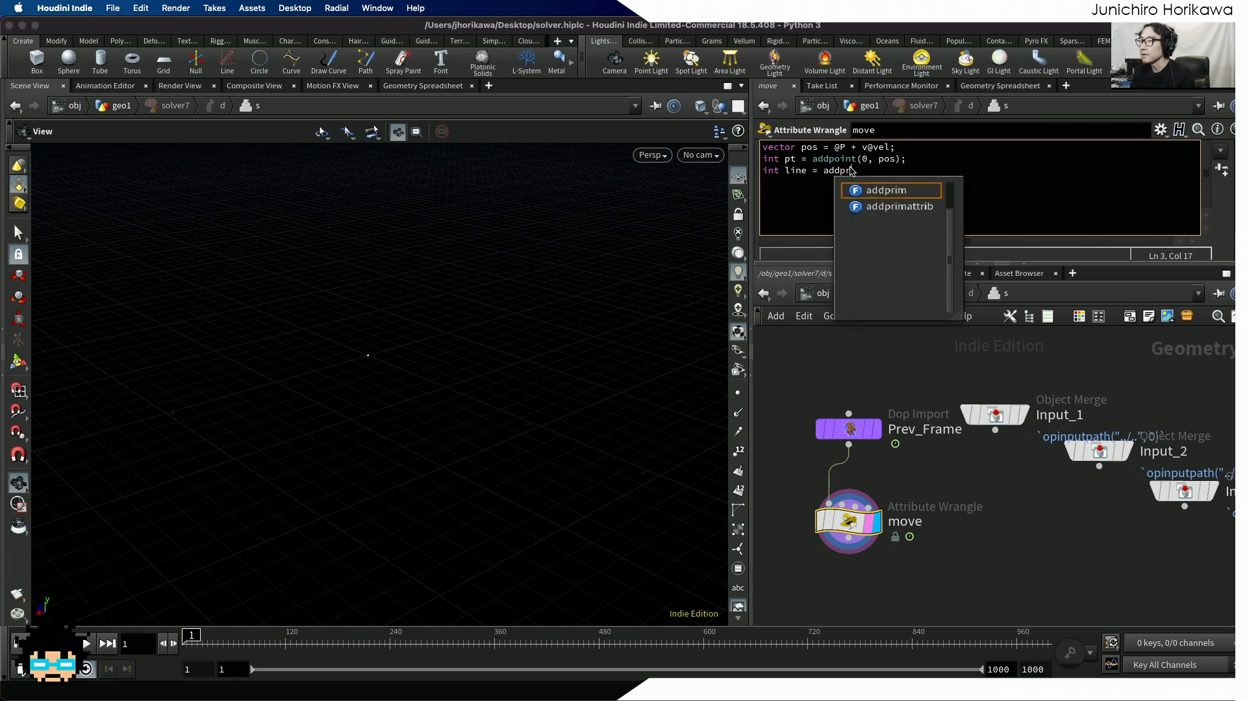
{"action": "type", "text": "im(0, \"p"}
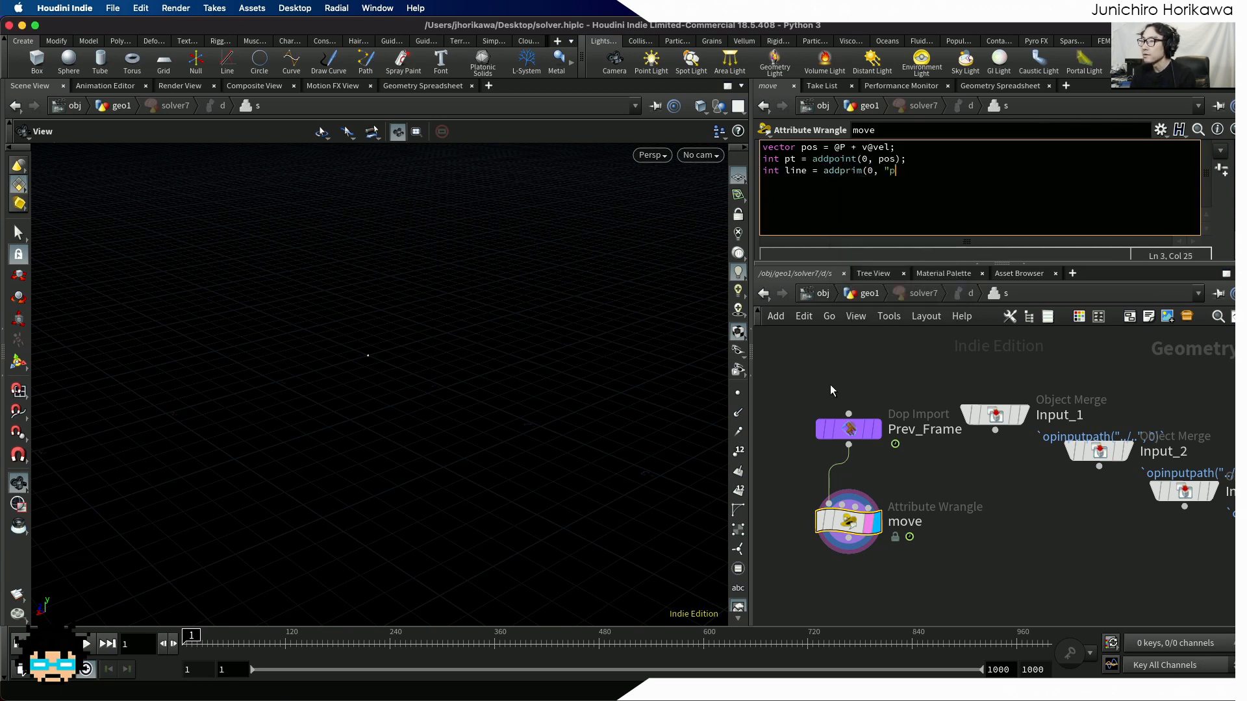
{"action": "type", "text": "olyline\", "}
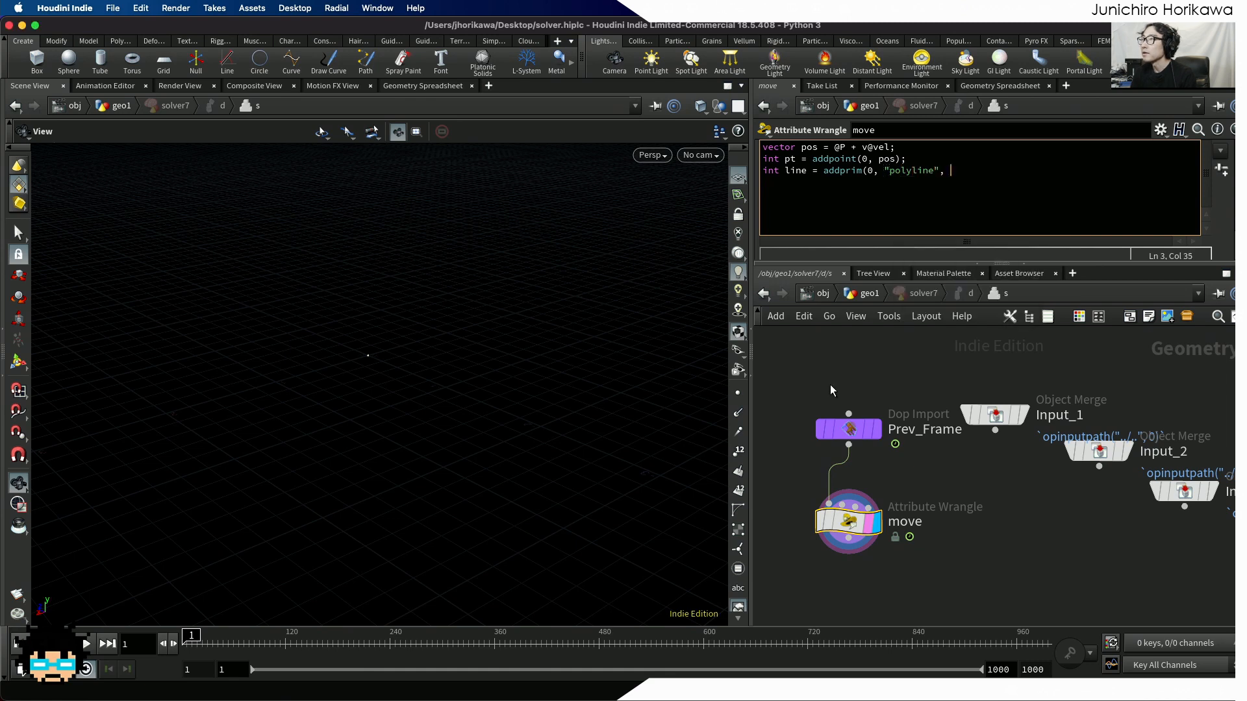
{"action": "type", "text": "@ptnum, "}
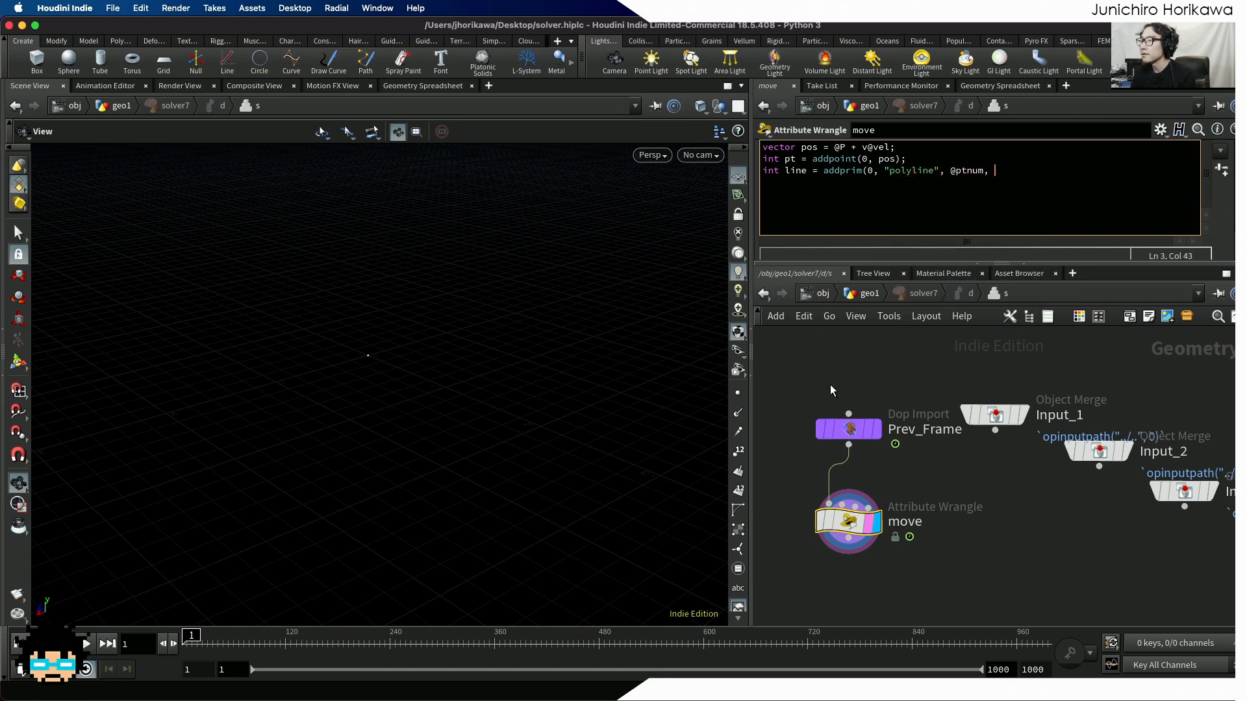
{"action": "type", "text": "pt);"}
{"action": "key", "text": "Return"}
{"action": "key", "text": "Return"}
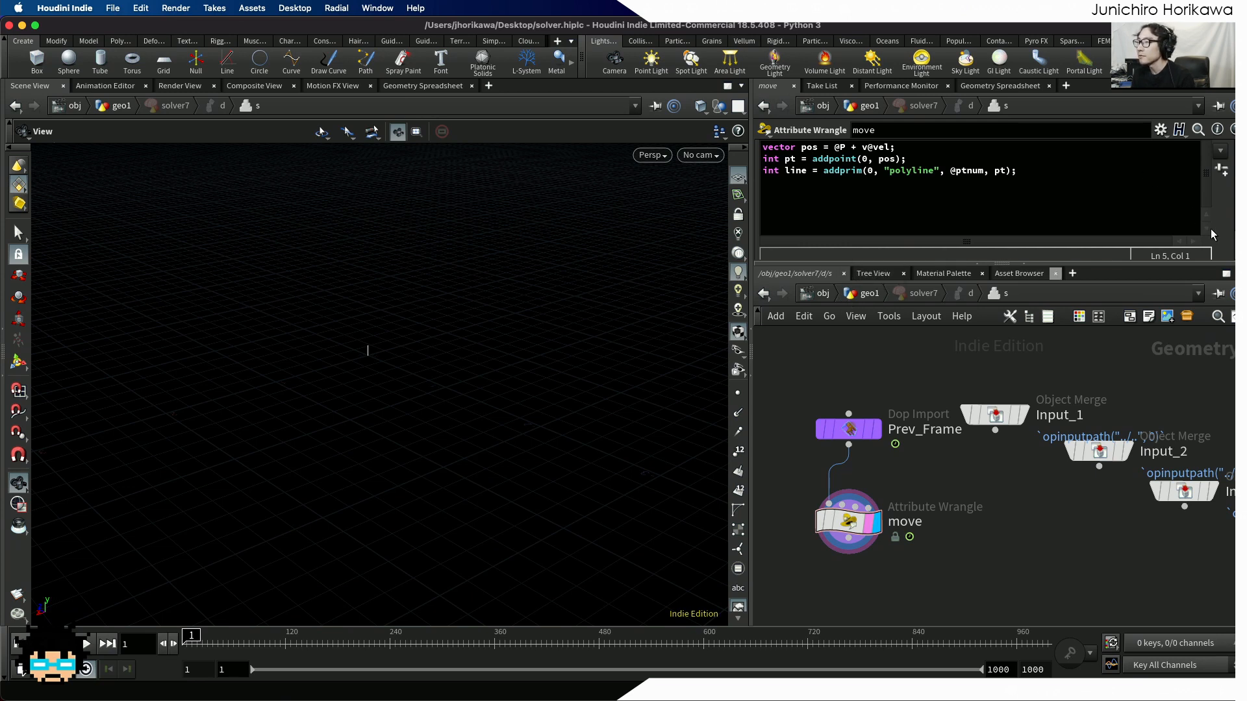
Step: Limit the move wrangle to the group last and enlarge the parameter area to show more of the code
{"action": "scroll", "coordinate": [1145, 175], "scroll_direction": "up", "scroll_amount": 3}
{"action": "left_click", "coordinate": [957, 150]}
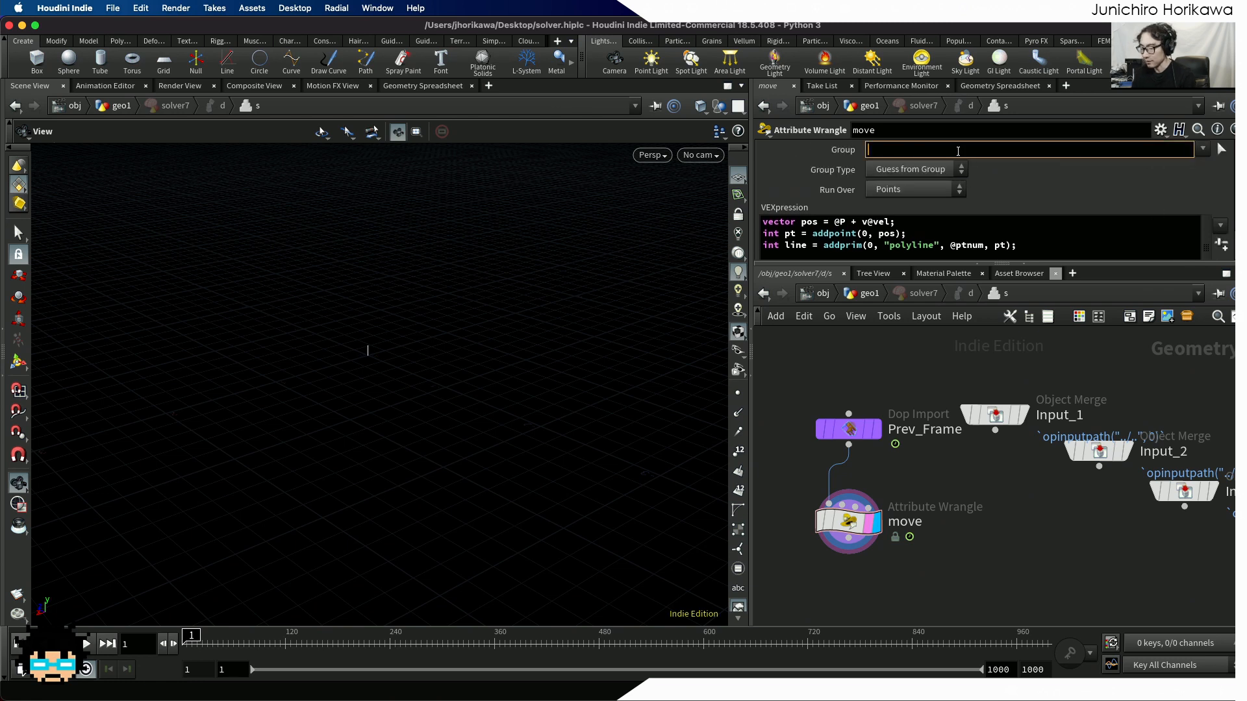
{"action": "type", "text": "last"}
{"action": "key", "text": "Return"}
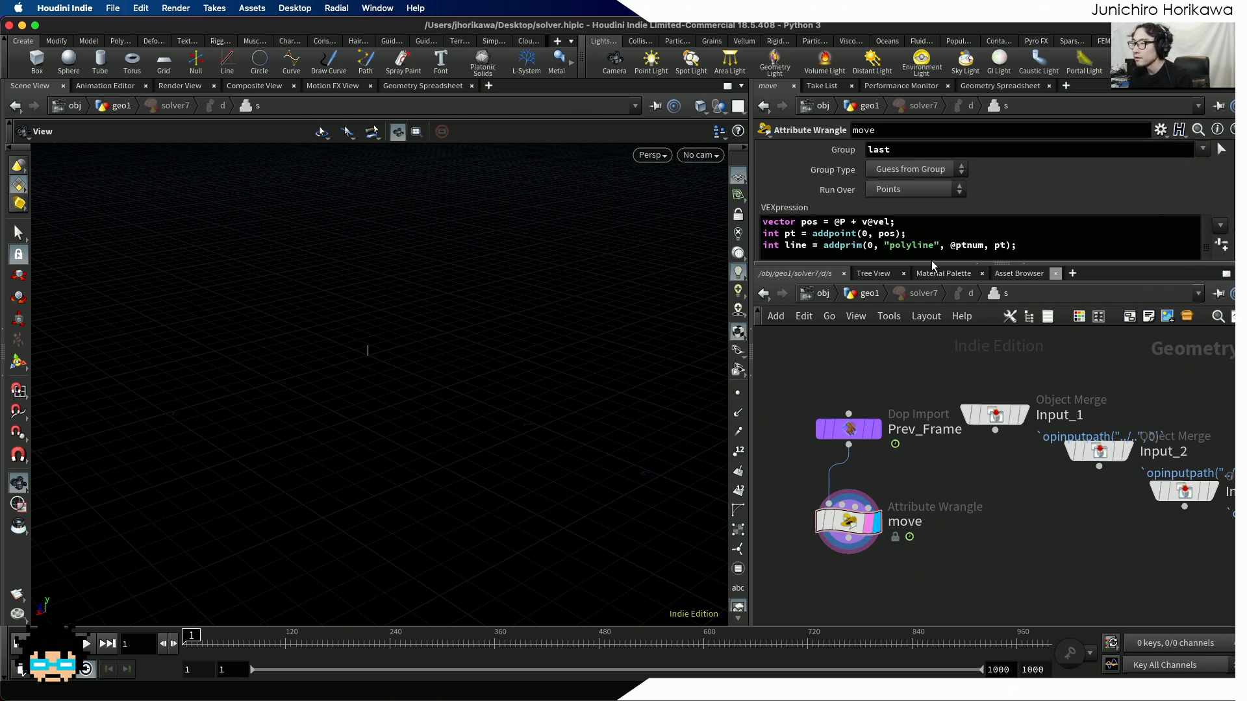
{"action": "left_click_drag", "start_coordinate": [932, 265], "coordinate": [927, 340]}
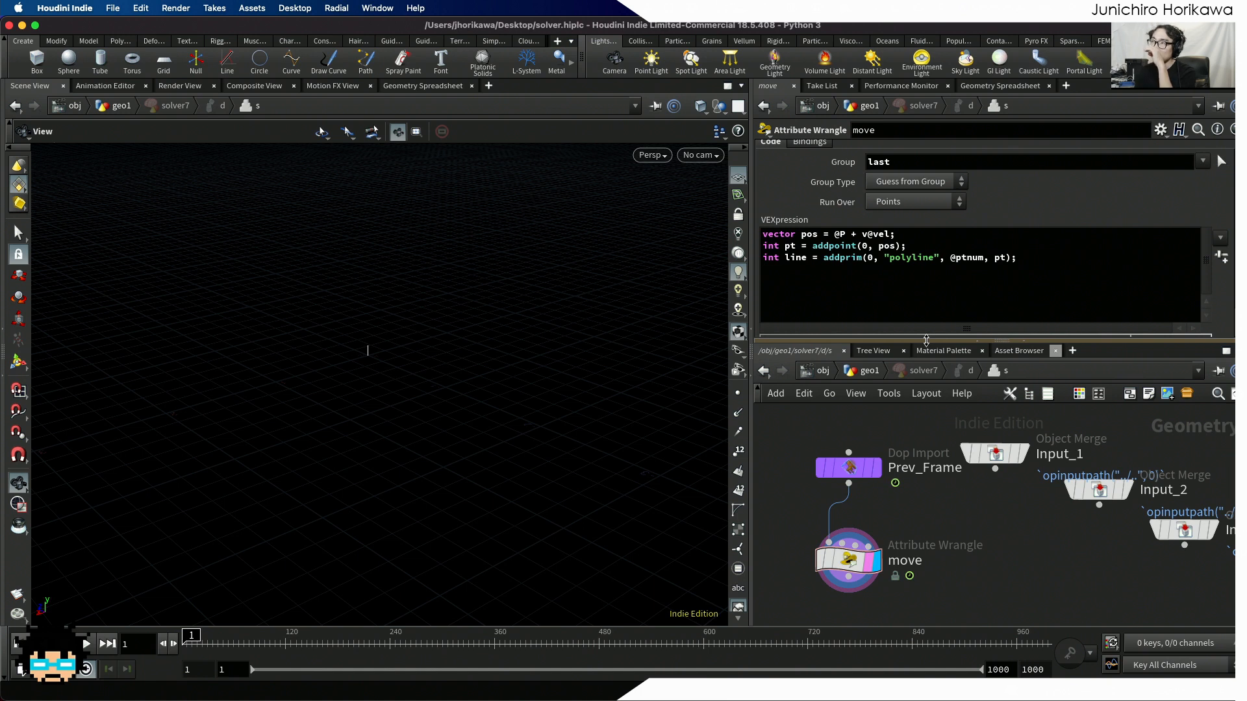
{"action": "left_click", "coordinate": [1059, 265]}
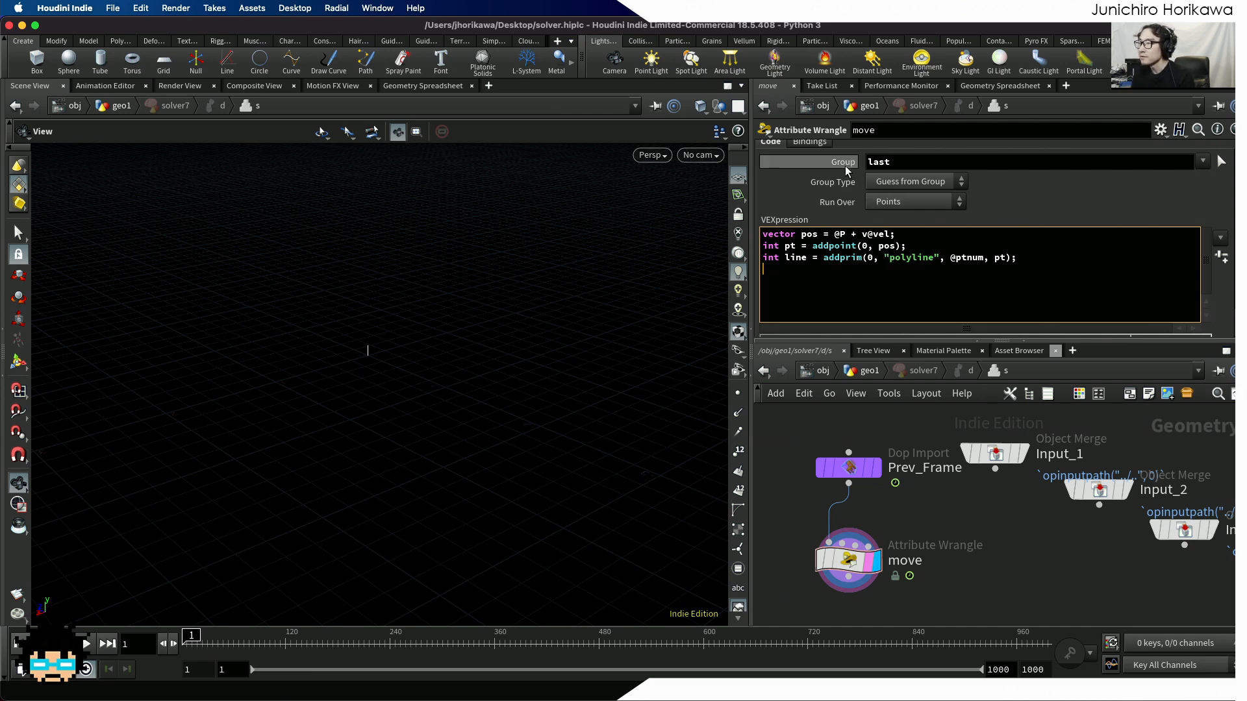
{"action": "triple_click", "coordinate": [921, 246]}
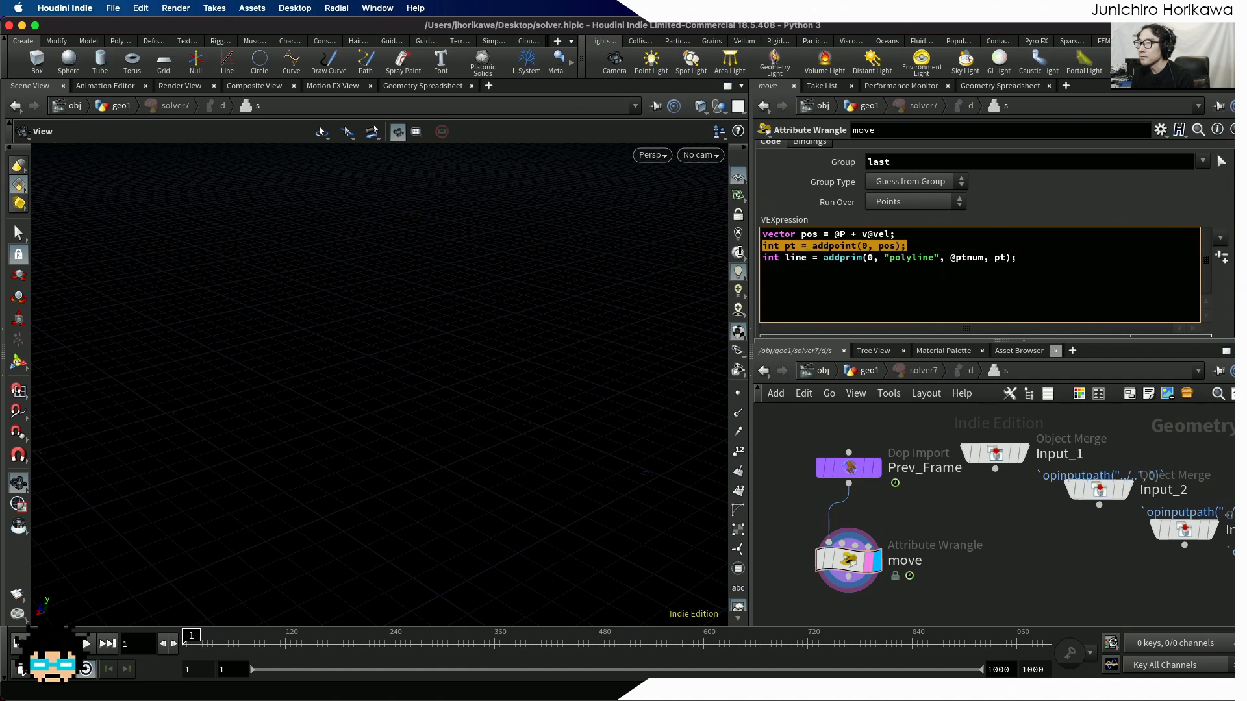
{"action": "left_click_drag", "start_coordinate": [385, 350], "coordinate": [346, 333]}
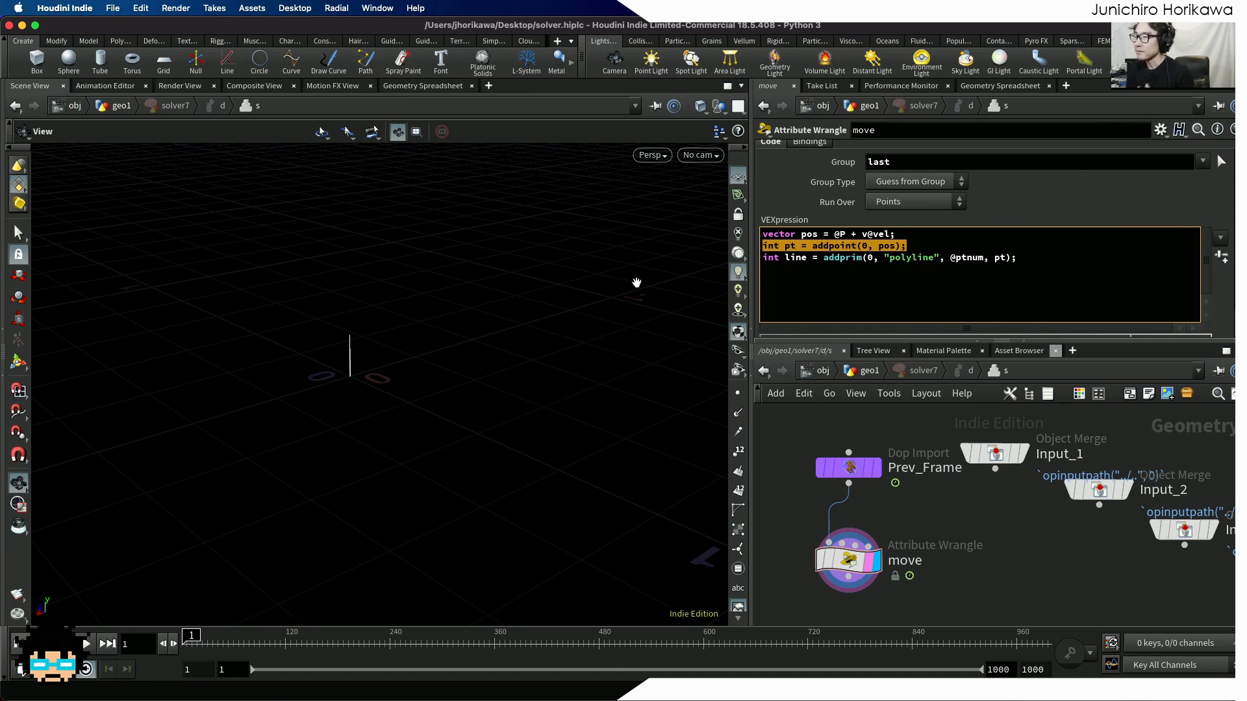
{"action": "key", "text": "Right"}
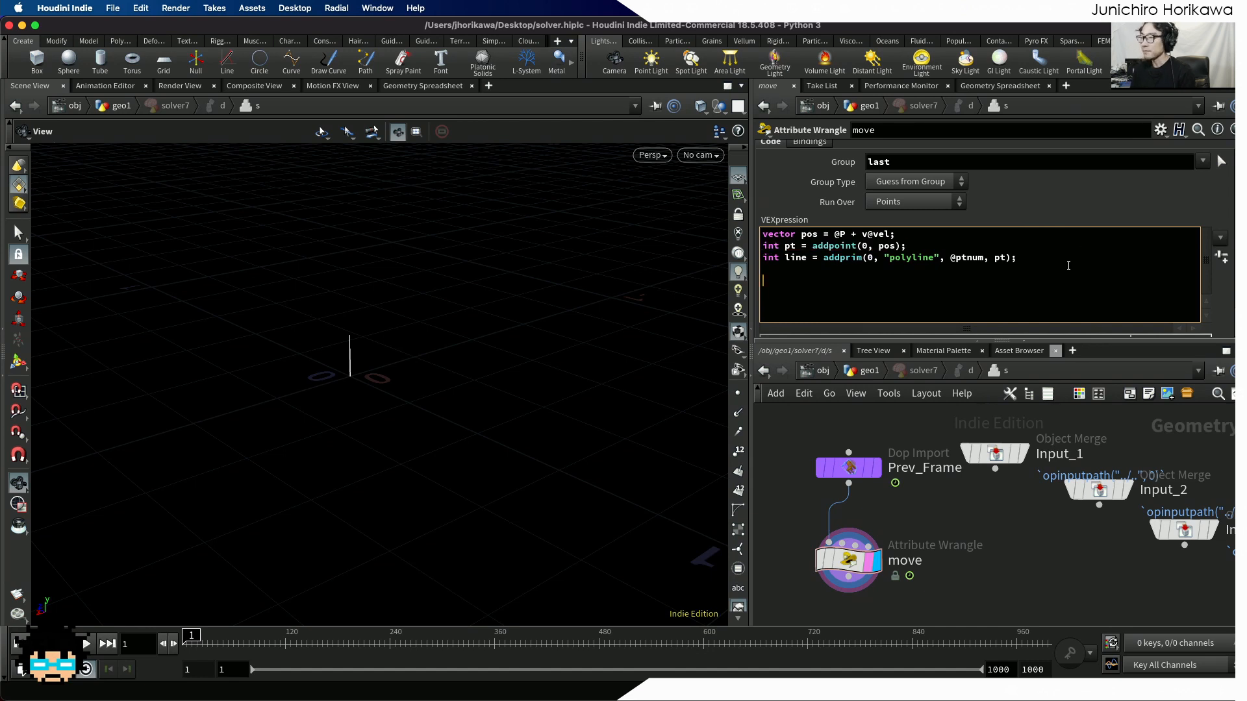
{"action": "type", "text": "tp"}
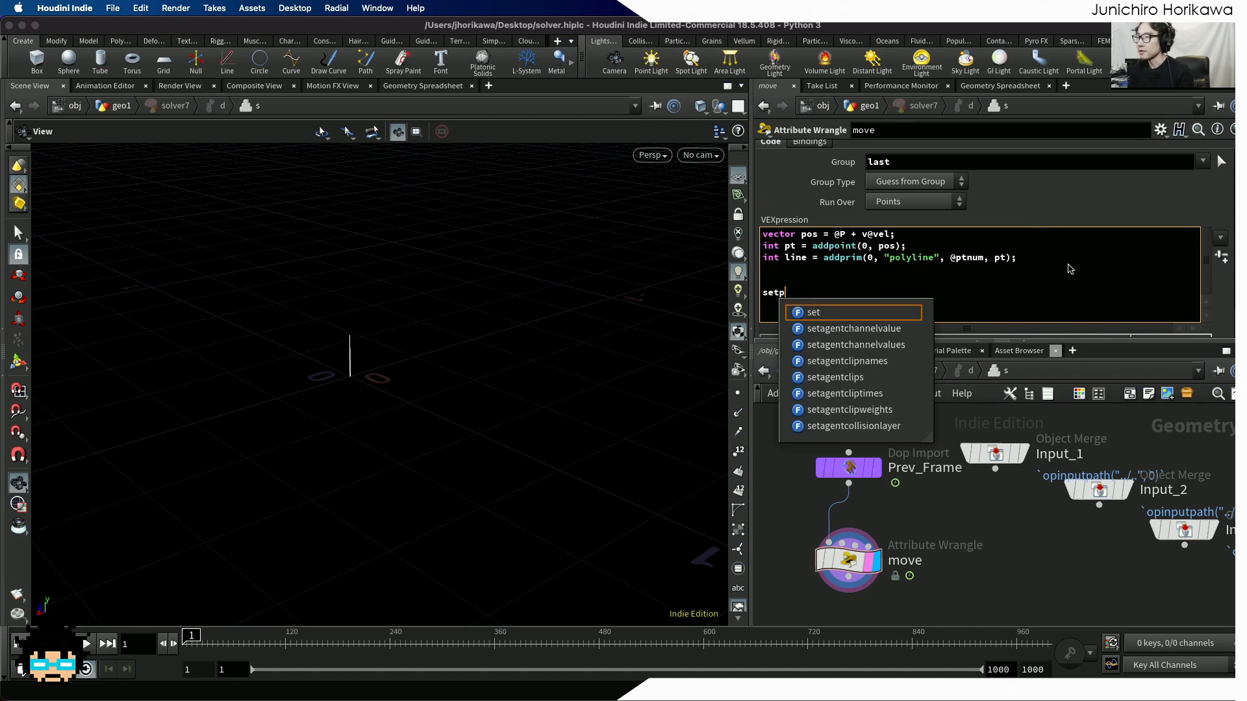
{"action": "type", "text": "ointgroup"}
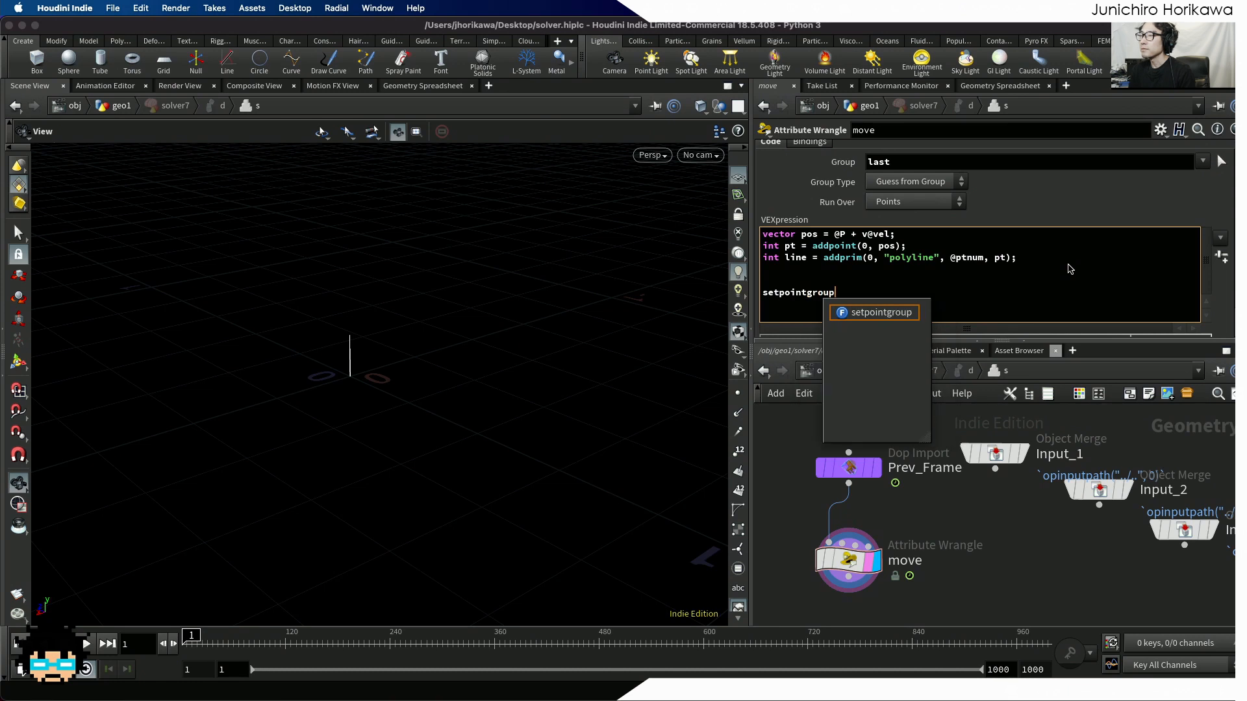
{"action": "type", "text": "(0, \""}
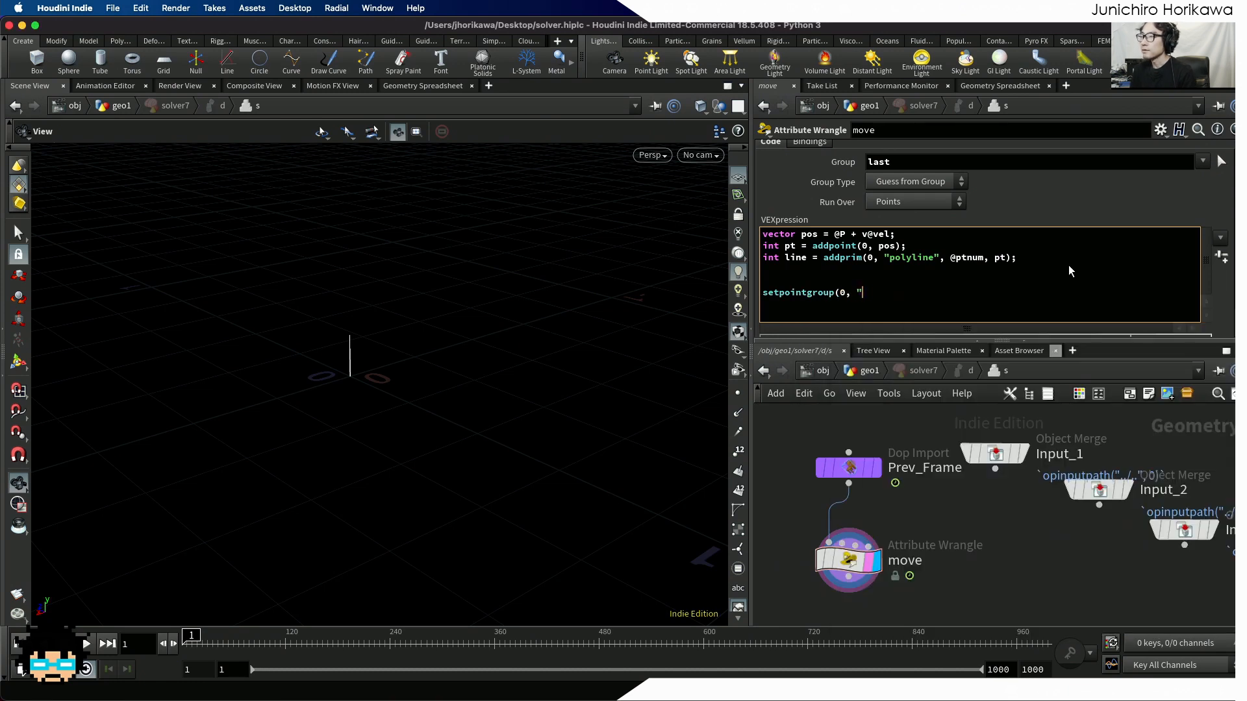
{"action": "type", "text": "la"}
{"action": "type", "text": "st\", "}
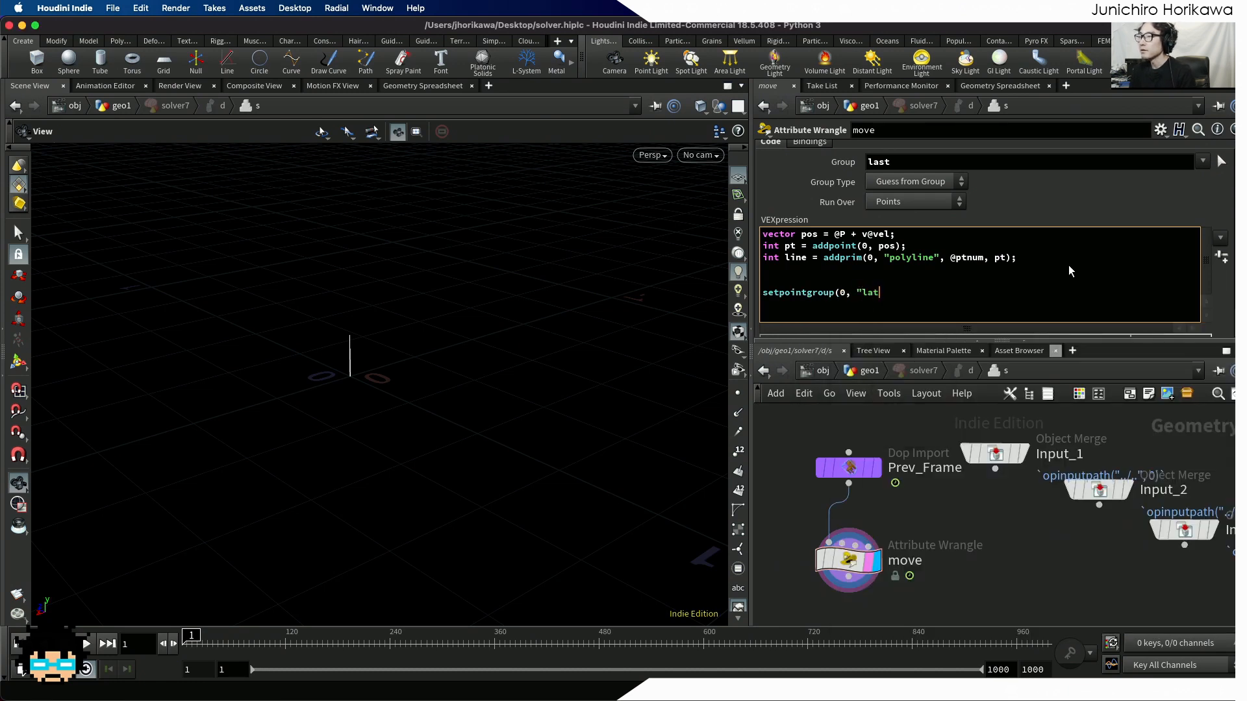
{"action": "type", "text": "@ptnum, 0); "}
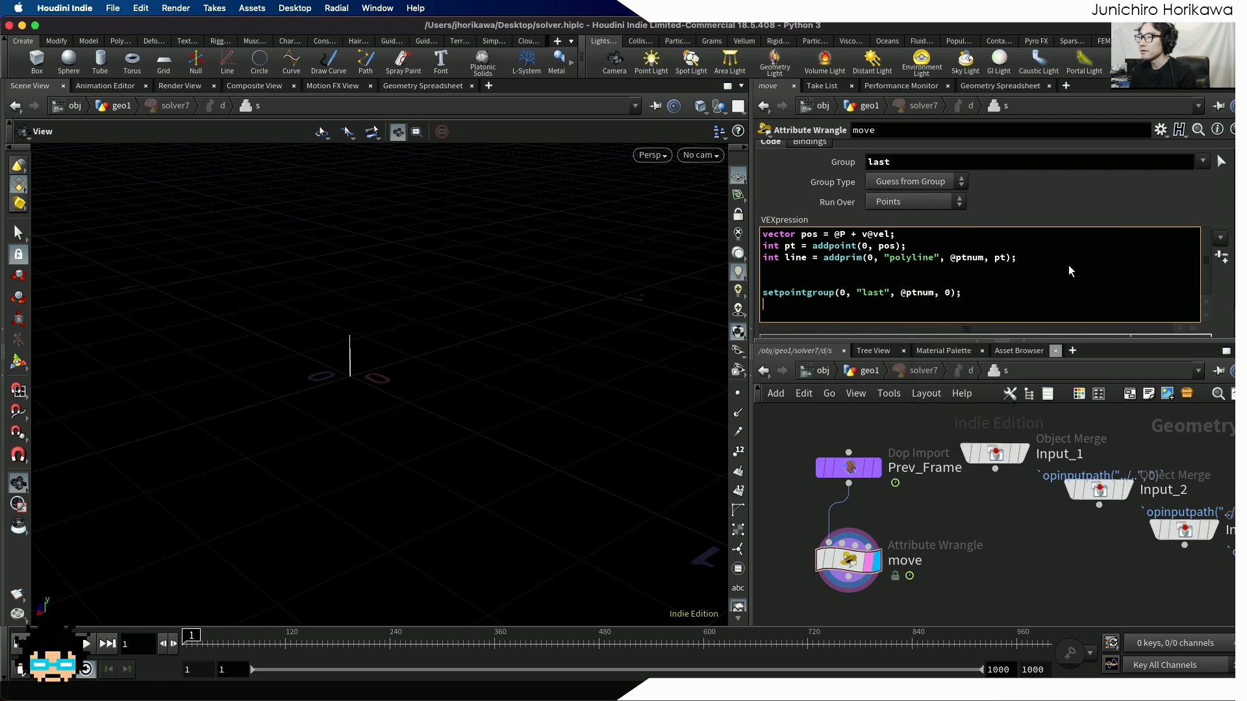
{"action": "type", "text": "setpointgro"}
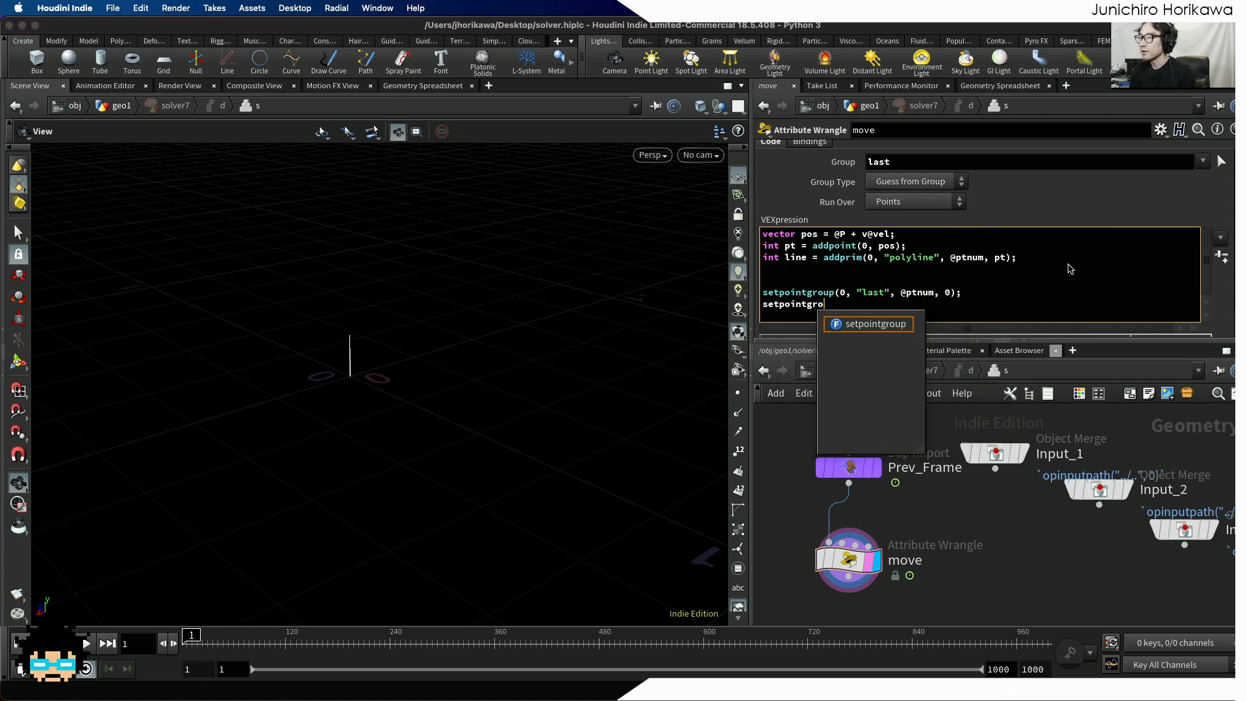
{"action": "type", "text": "up(0, \"la"}
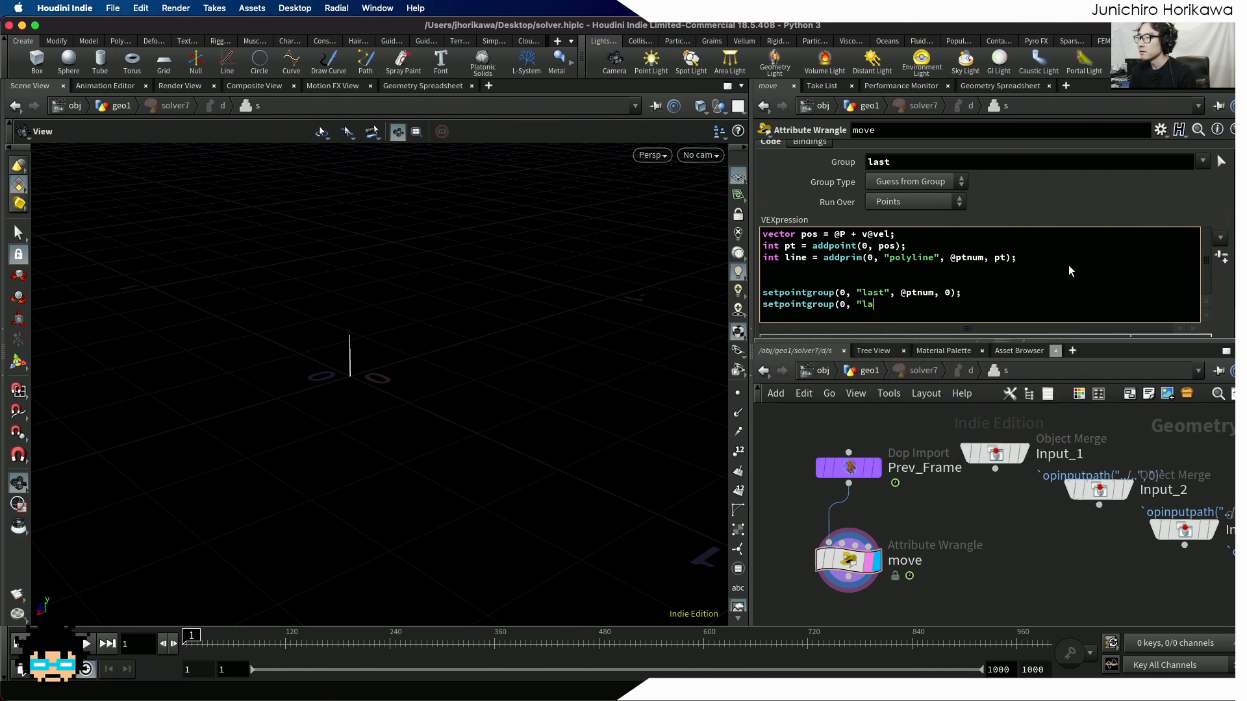
{"action": "type", "text": "st\", @ptnum, 1);"}
{"action": "key", "text": "Return"}
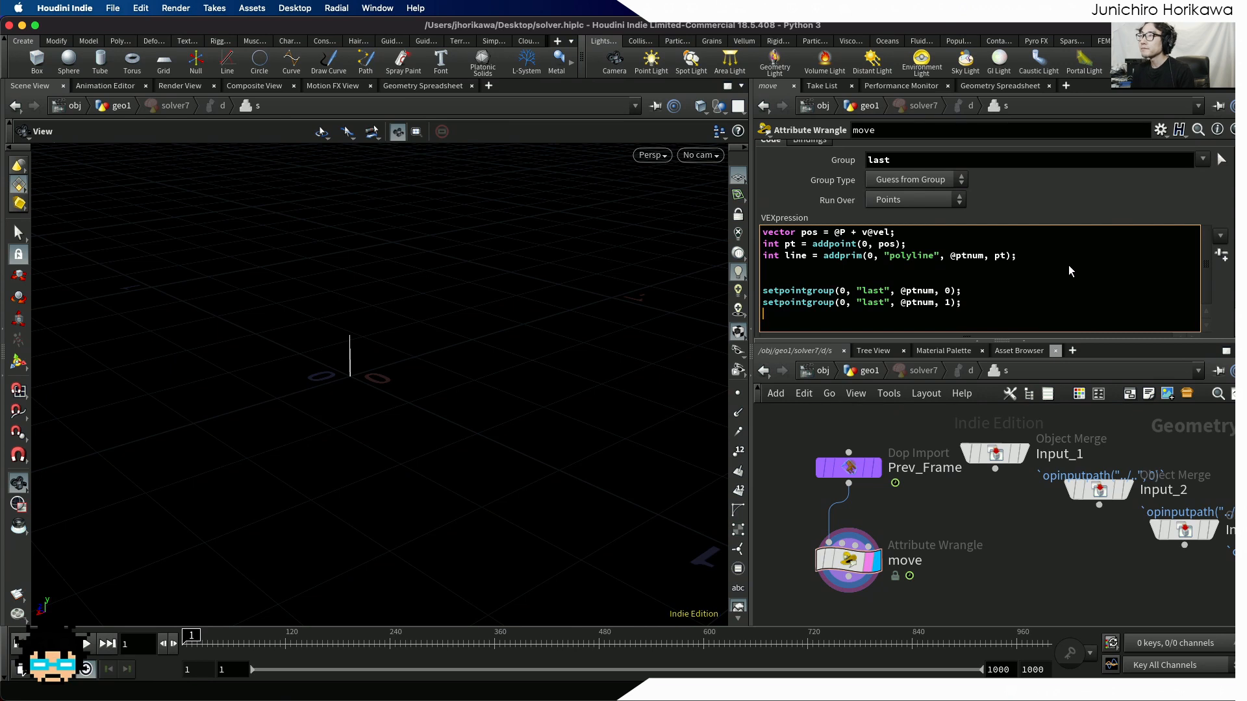
Step: Begin a velocity line under the group lines, written as far as setpointattrib(0, "vel", pt
{"action": "type", "text": "setpointa"}
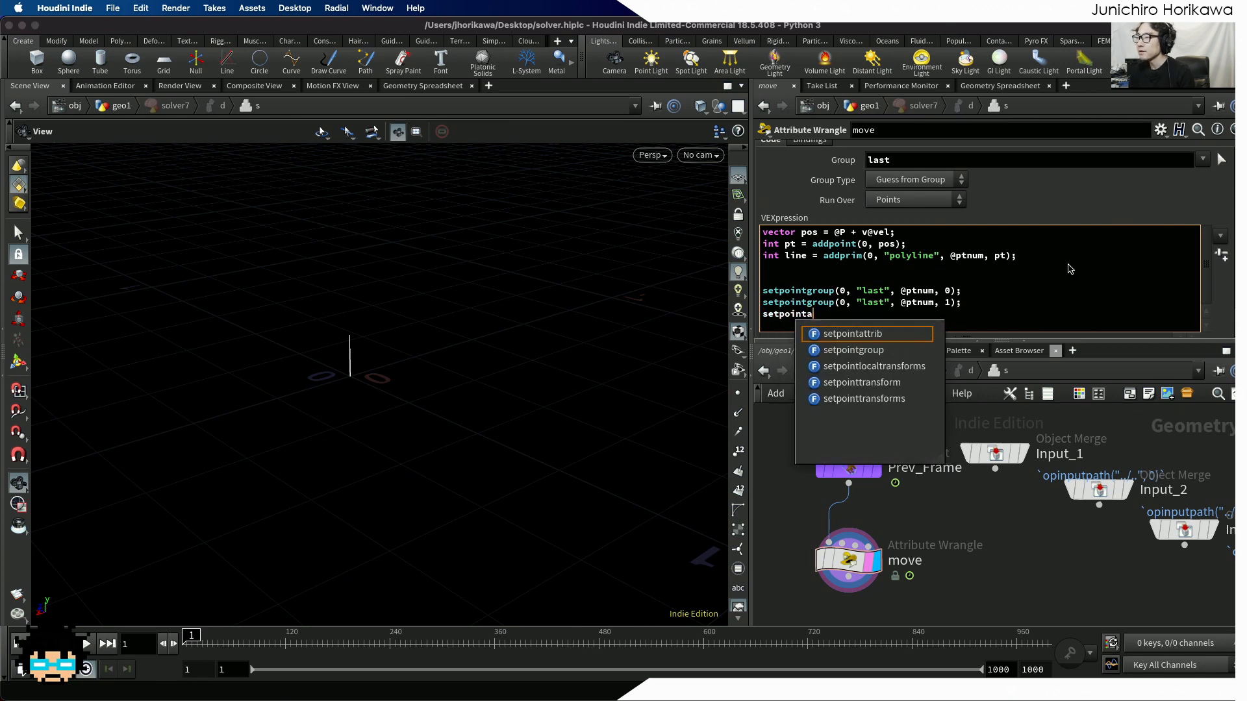
{"action": "type", "text": "ttrib()"}
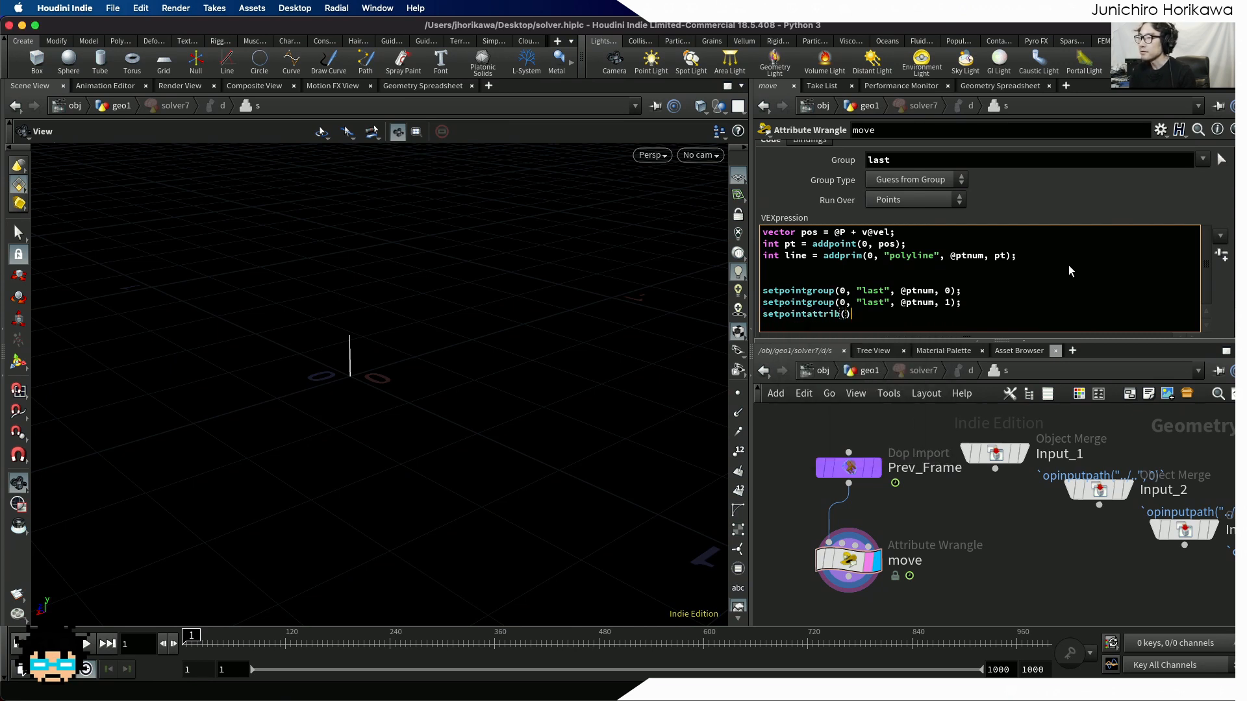
{"action": "type", "text": ","}
{"action": "key", "text": "BackSpace"}
{"action": "key", "text": "BackSpace"}
{"action": "key", "text": "BackSpace"}
{"action": "key", "text": "BackSpace"}
{"action": "type", "text": "(0, \"vel\", p"}
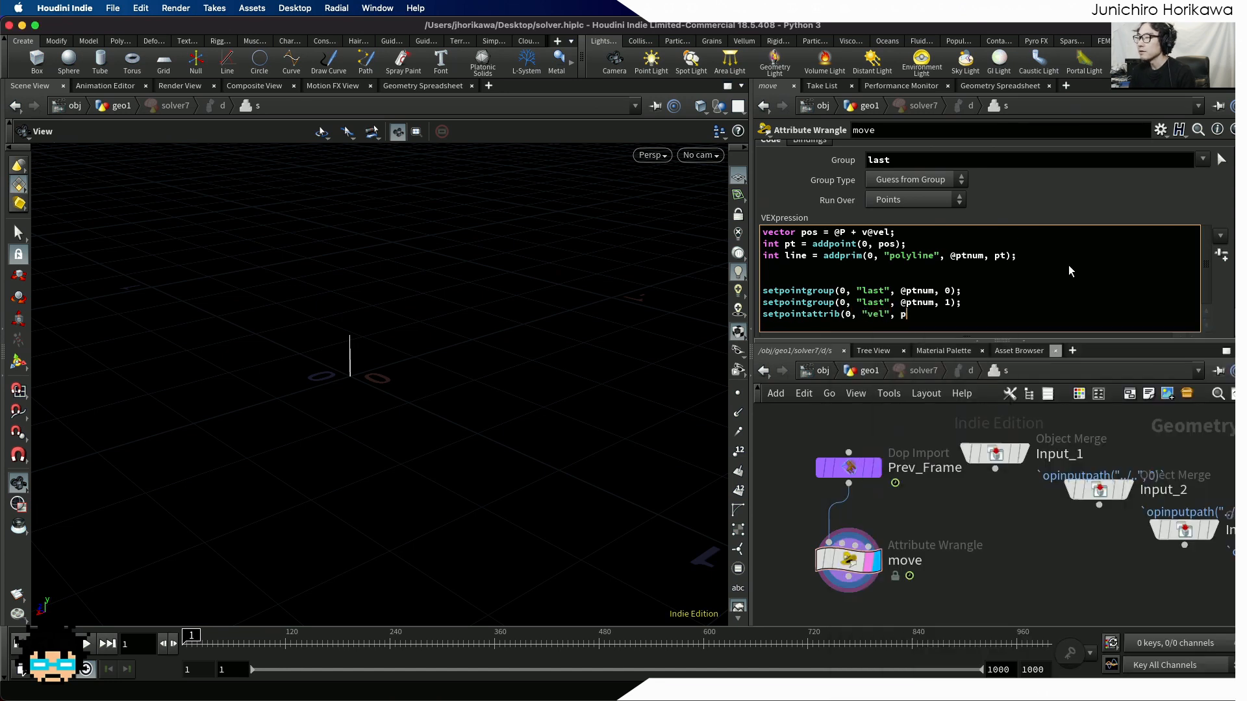
{"action": "type", "text": "t"}
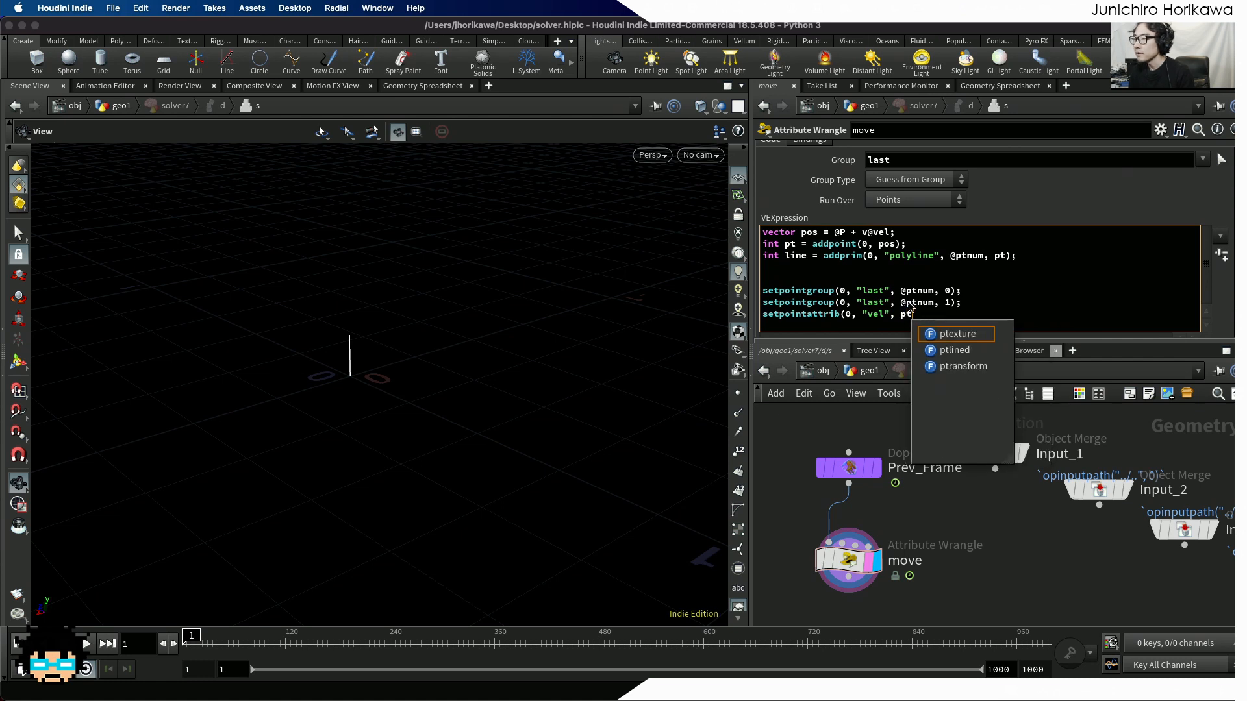
{"action": "left_click", "coordinate": [908, 305]}
{"action": "double_click", "coordinate": [904, 303]}
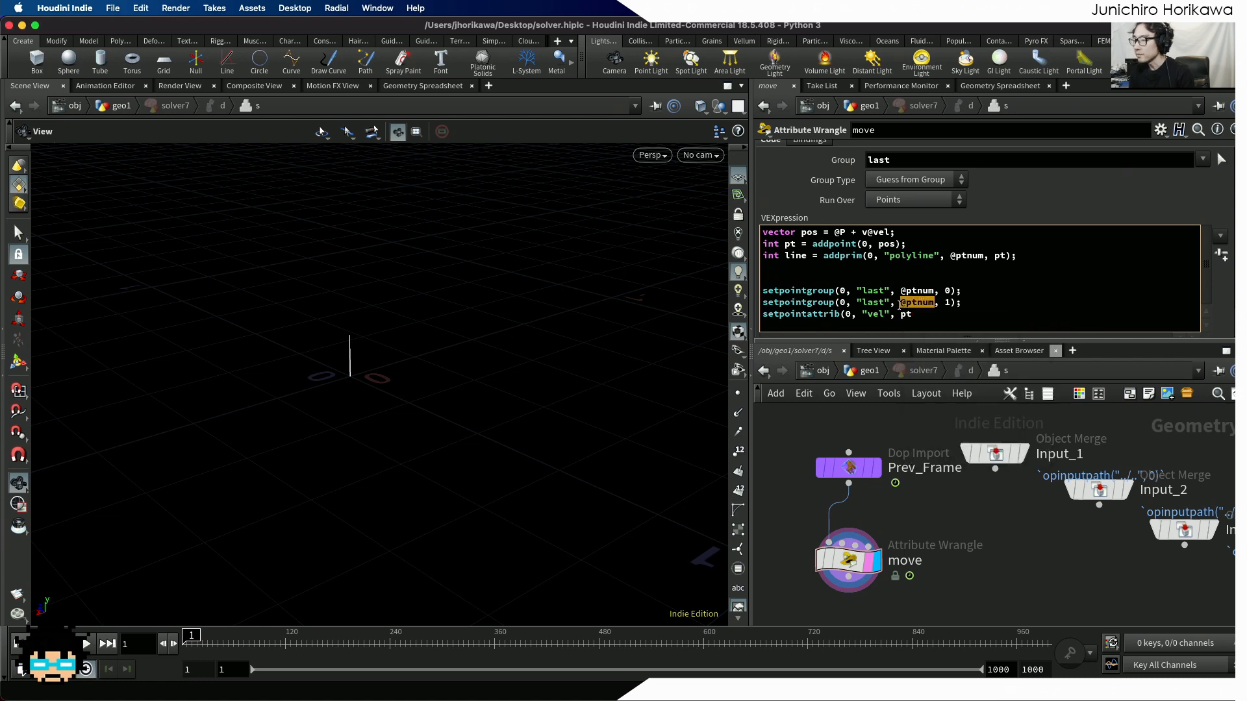
{"action": "type", "text": "pt"}
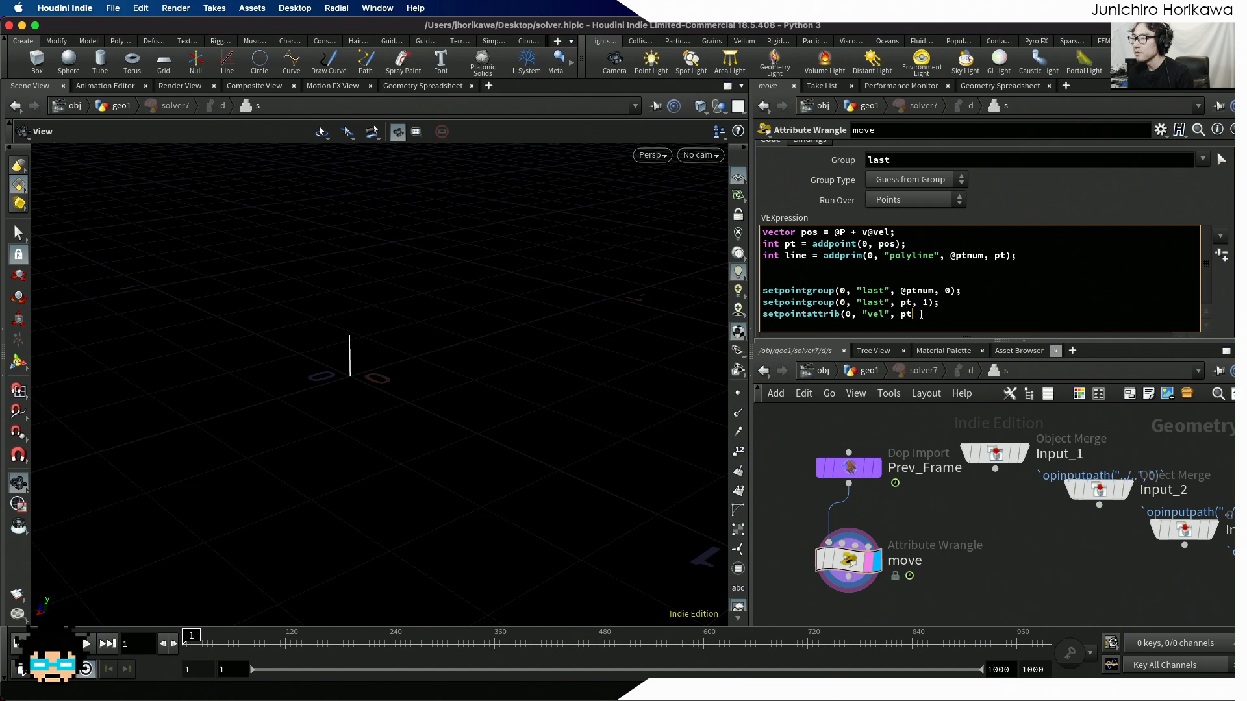
Step: Complete the setpointattrib line with the value v@vel and a closing parenthesis and semicolon, and apply the code
{"action": "type", "text": ", v"}
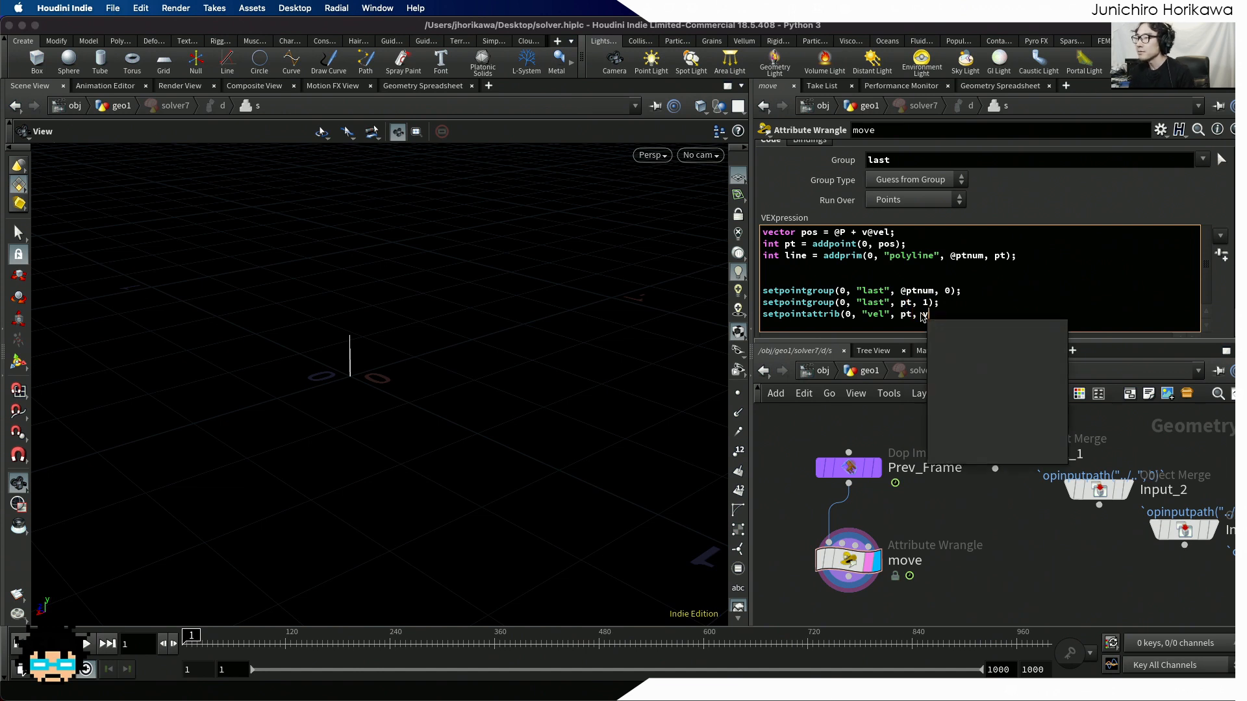
{"action": "type", "text": "@vel"}
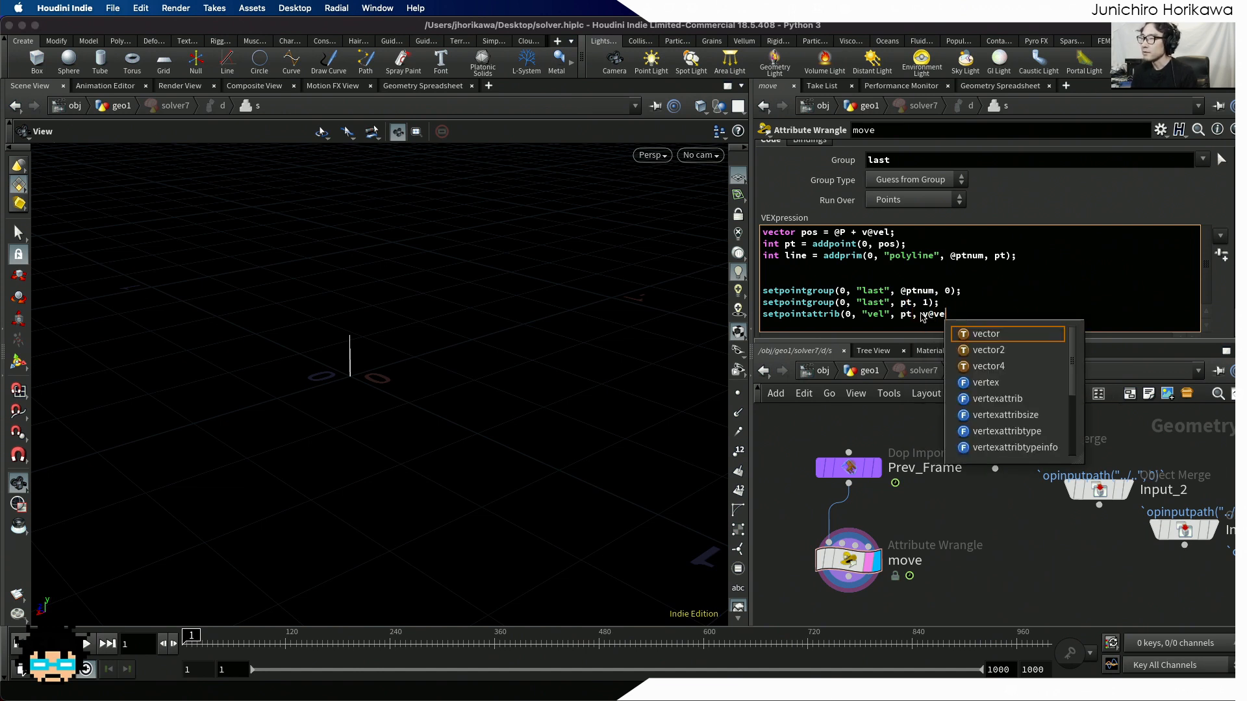
{"action": "type", "text": ");"}
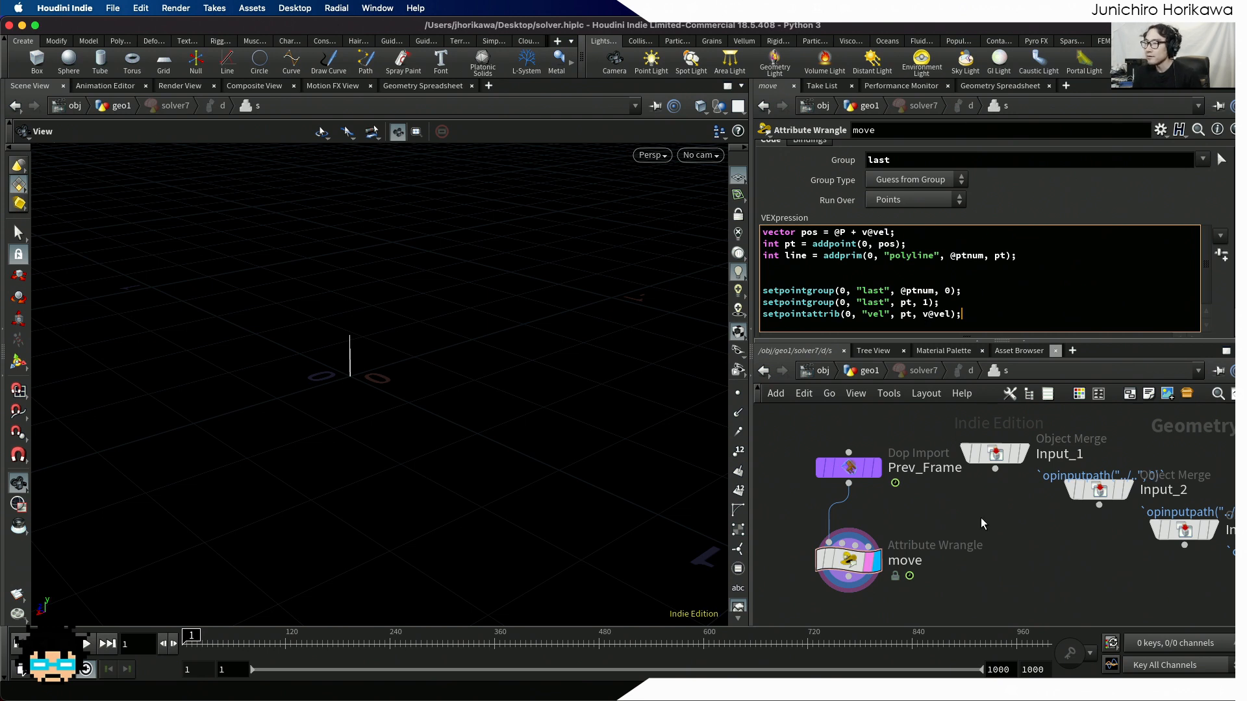
{"action": "left_click", "coordinate": [996, 535]}
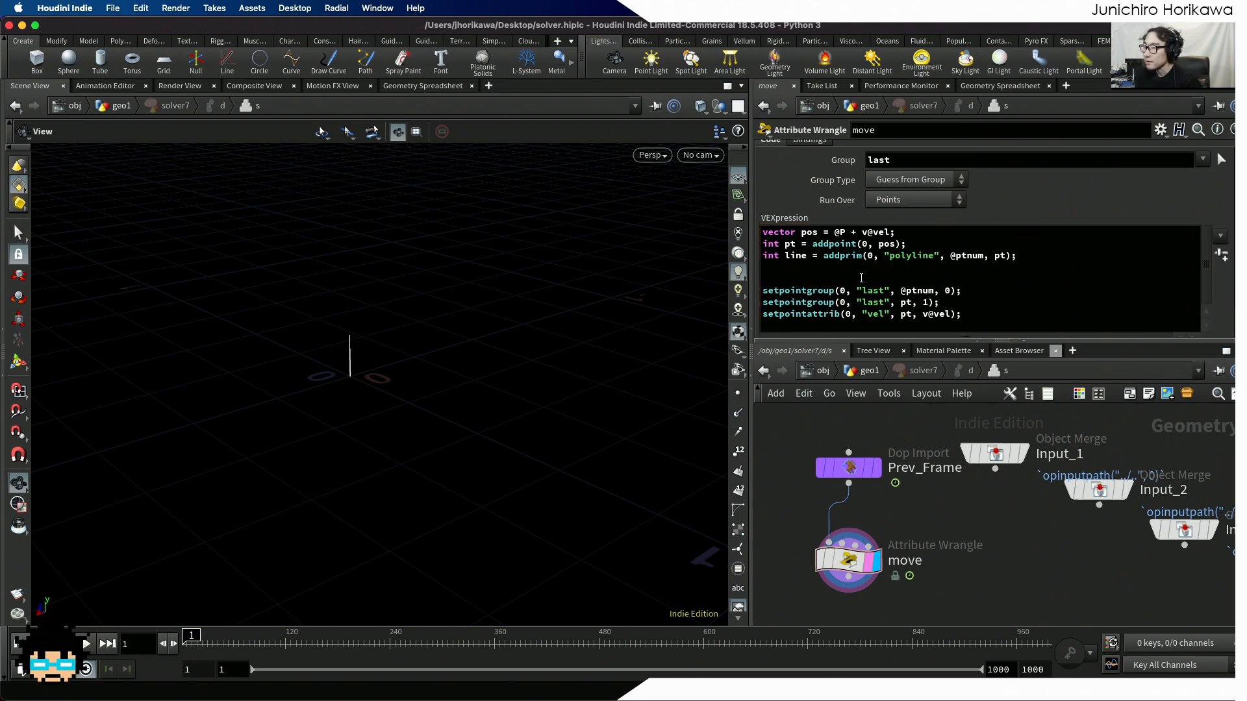
Step: Return to the geo1 network and play the solver7 simulation to about frame 36
{"action": "left_click_drag", "start_coordinate": [973, 315], "coordinate": [784, 334]}
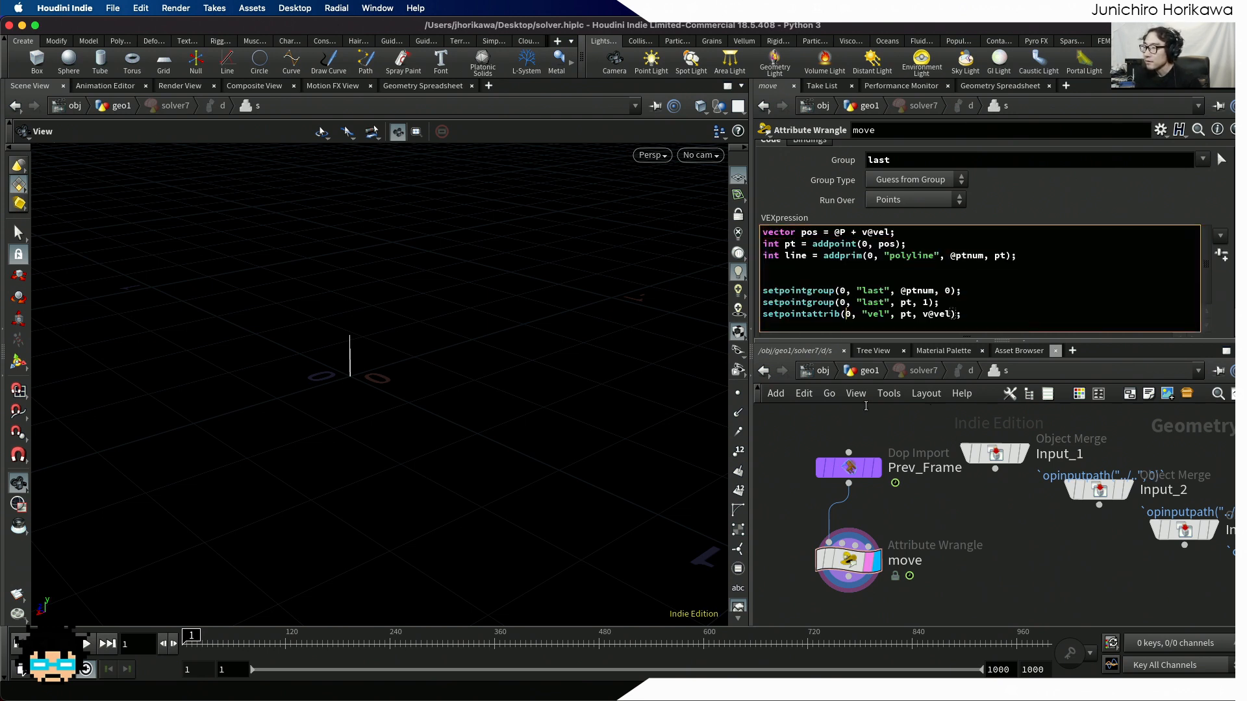
{"action": "left_click", "coordinate": [869, 374]}
{"action": "scroll", "coordinate": [901, 452], "scroll_direction": "down", "scroll_amount": 7}
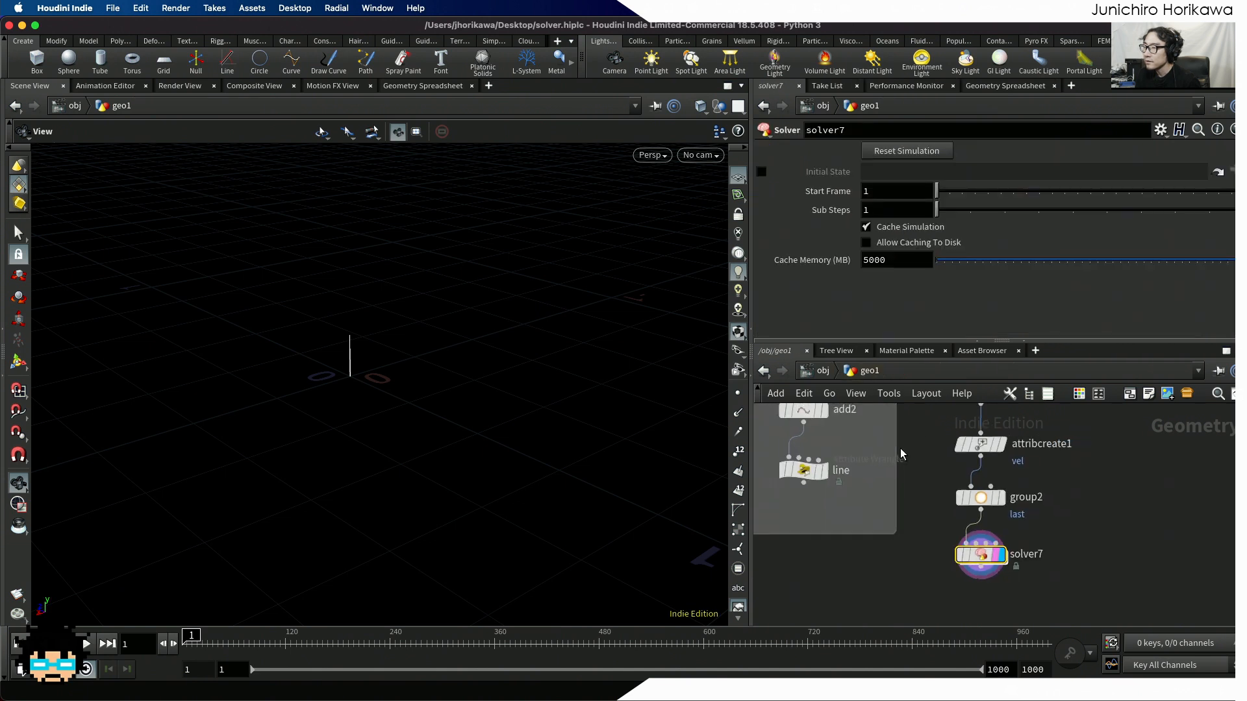
{"action": "scroll", "coordinate": [932, 500], "scroll_direction": "up", "scroll_amount": 2}
{"action": "scroll", "coordinate": [414, 469], "scroll_direction": "down", "scroll_amount": 2}
{"action": "scroll", "coordinate": [413, 469], "scroll_direction": "down", "scroll_amount": 2}
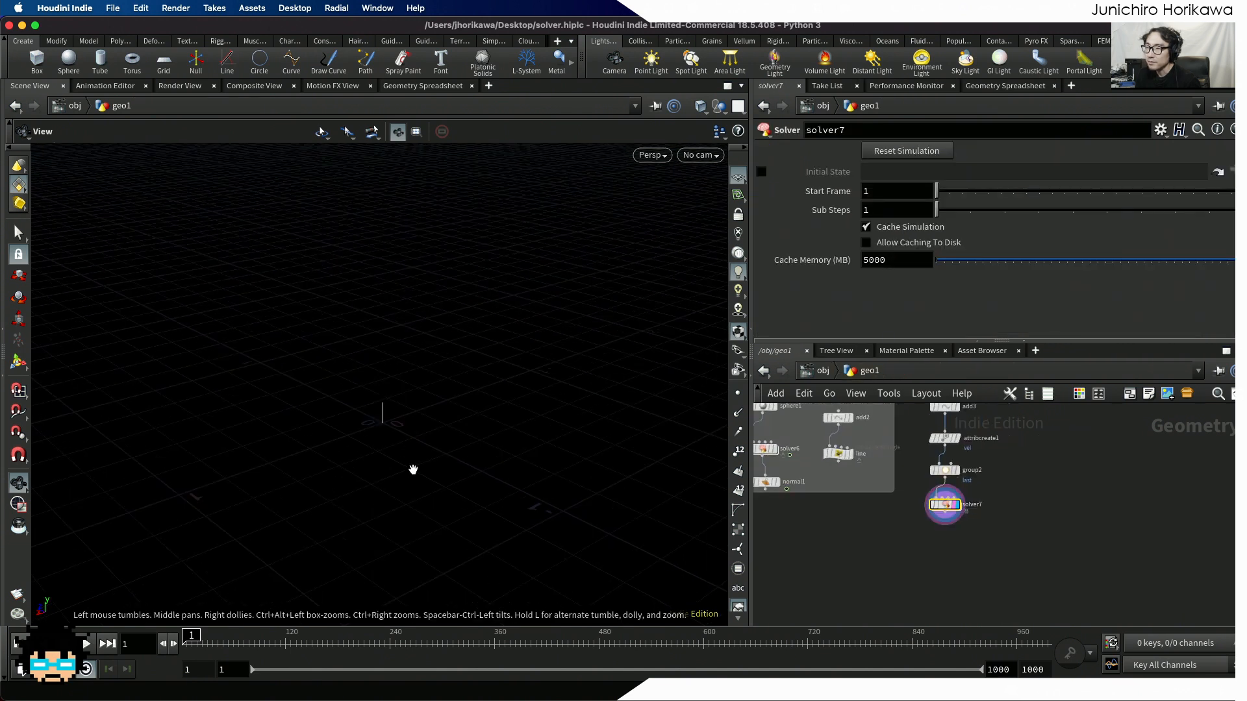
{"action": "scroll", "coordinate": [305, 508], "scroll_direction": "down", "scroll_amount": 3}
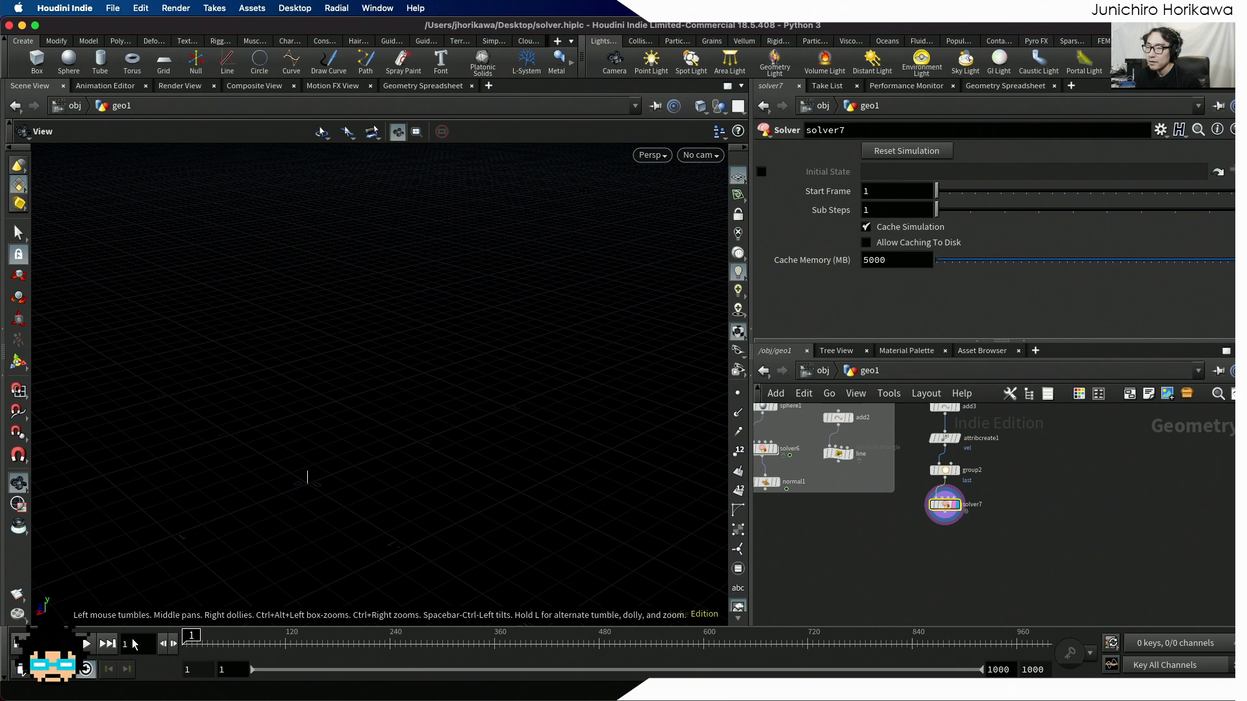
{"action": "left_click", "coordinate": [87, 644]}
{"action": "left_click", "coordinate": [88, 645]}
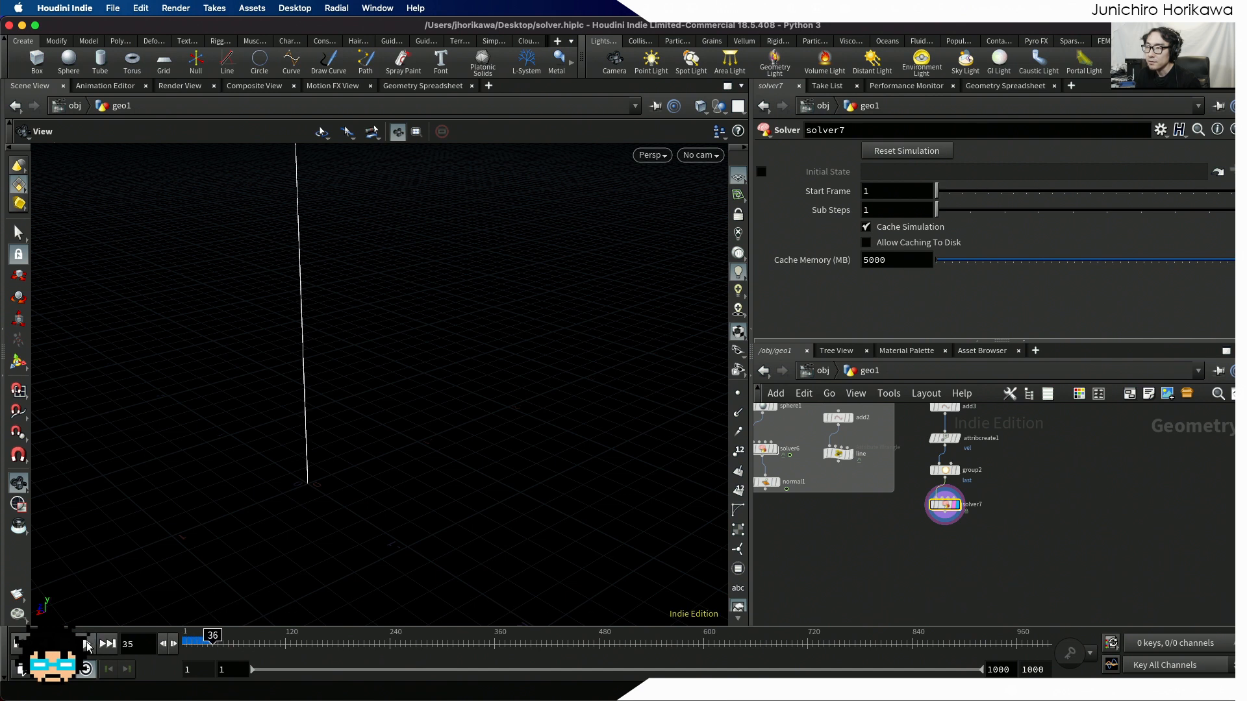
Step: Turn on point display in the viewport and examine the points along the grown line
{"action": "scroll", "coordinate": [315, 490], "scroll_direction": "down", "scroll_amount": 5}
{"action": "scroll", "coordinate": [316, 469], "scroll_direction": "up", "scroll_amount": 1}
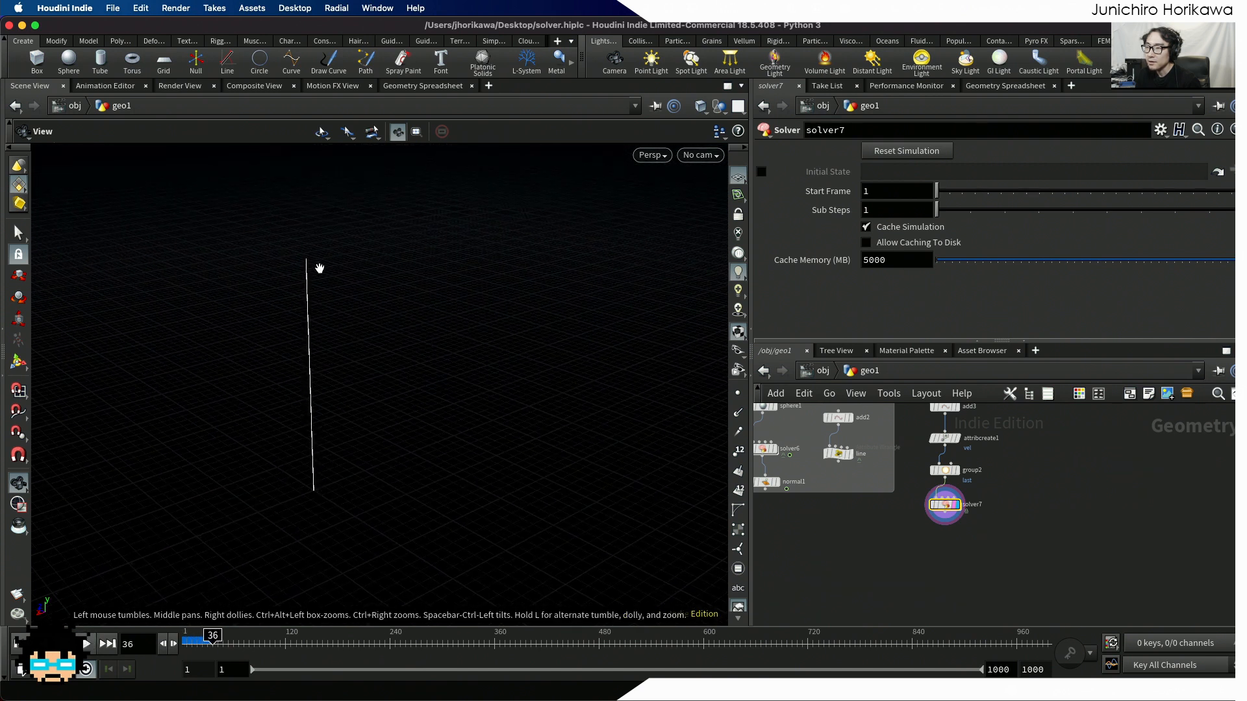
{"action": "left_click", "coordinate": [738, 393]}
{"action": "scroll", "coordinate": [290, 481], "scroll_direction": "up", "scroll_amount": 6}
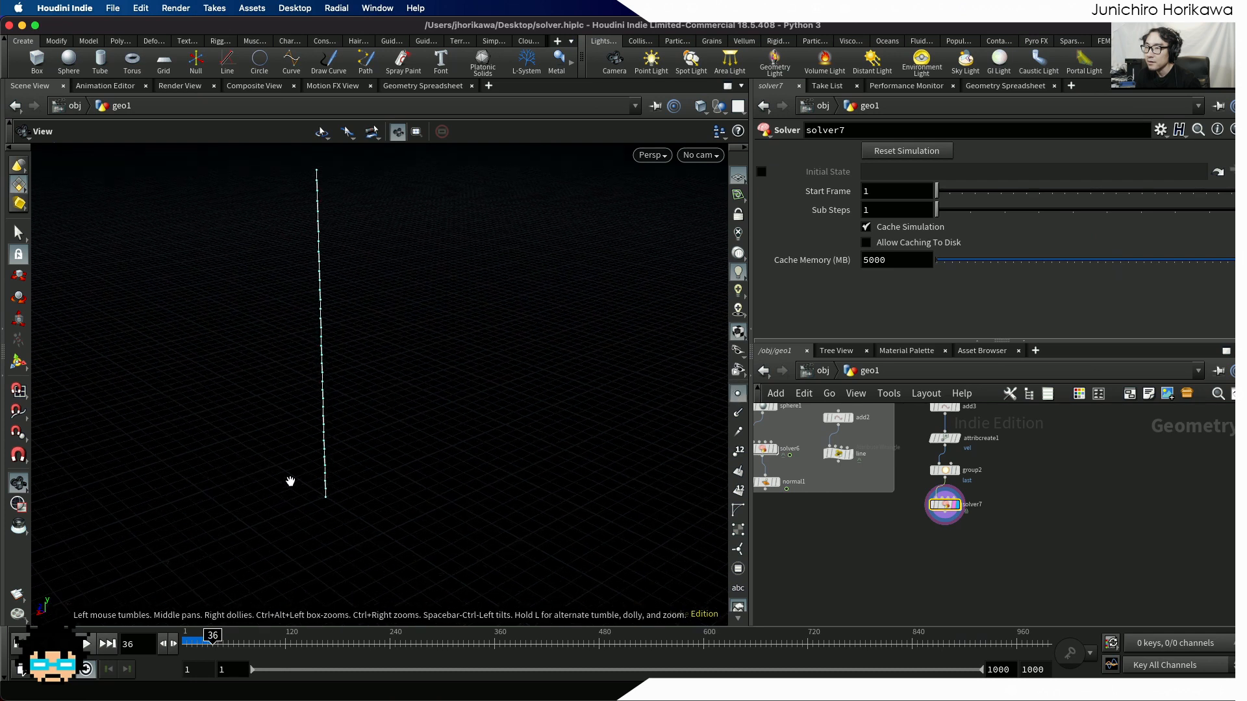
{"action": "scroll", "coordinate": [313, 364], "scroll_direction": "down", "scroll_amount": 4}
{"action": "scroll", "coordinate": [312, 354], "scroll_direction": "down", "scroll_amount": 4}
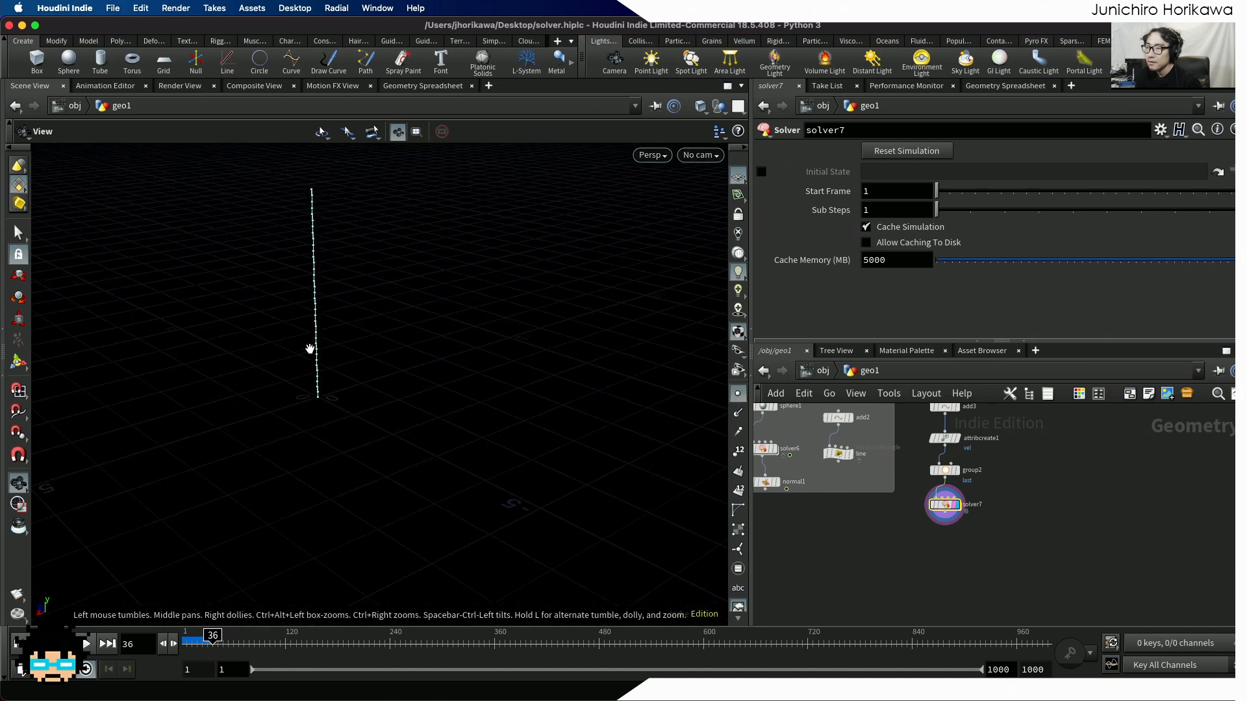
Step: Resume the simulation playback past frame 80, stop it and return the timeline to frame 1
{"action": "left_click", "coordinate": [87, 644]}
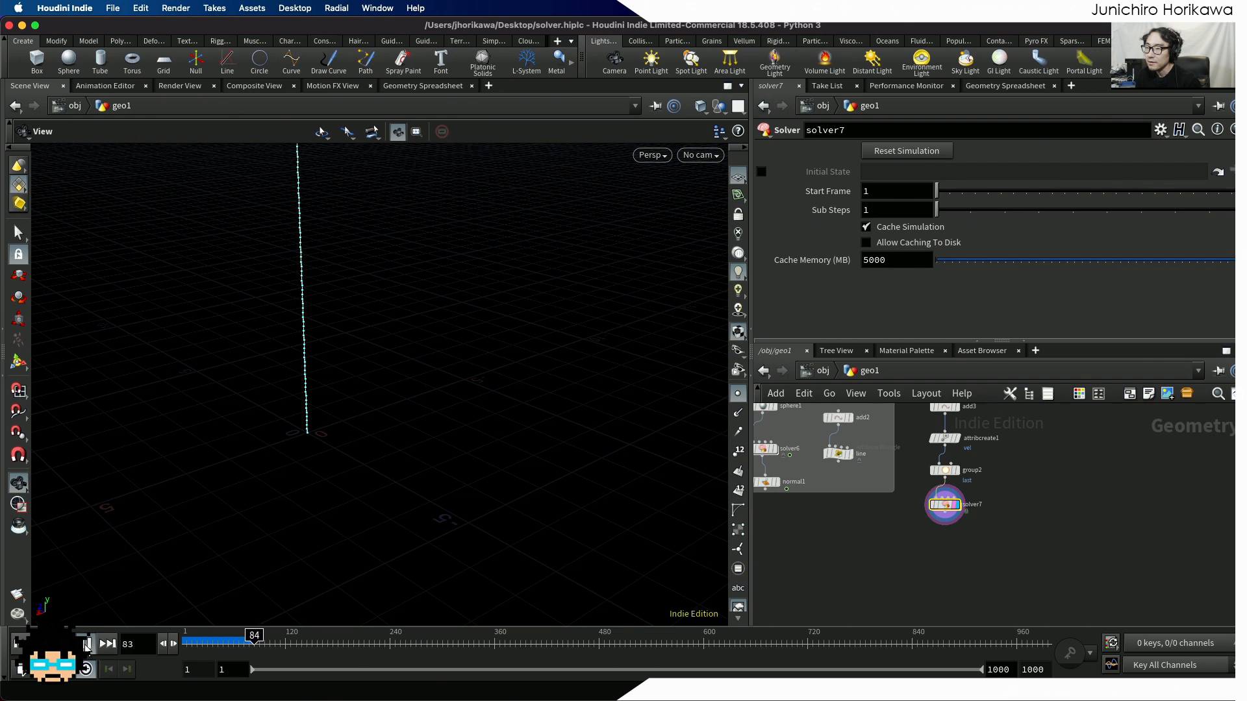
{"action": "left_click", "coordinate": [87, 644]}
{"action": "left_click", "coordinate": [192, 640]}
{"action": "left_click_drag", "start_coordinate": [192, 640], "coordinate": [185, 641]}
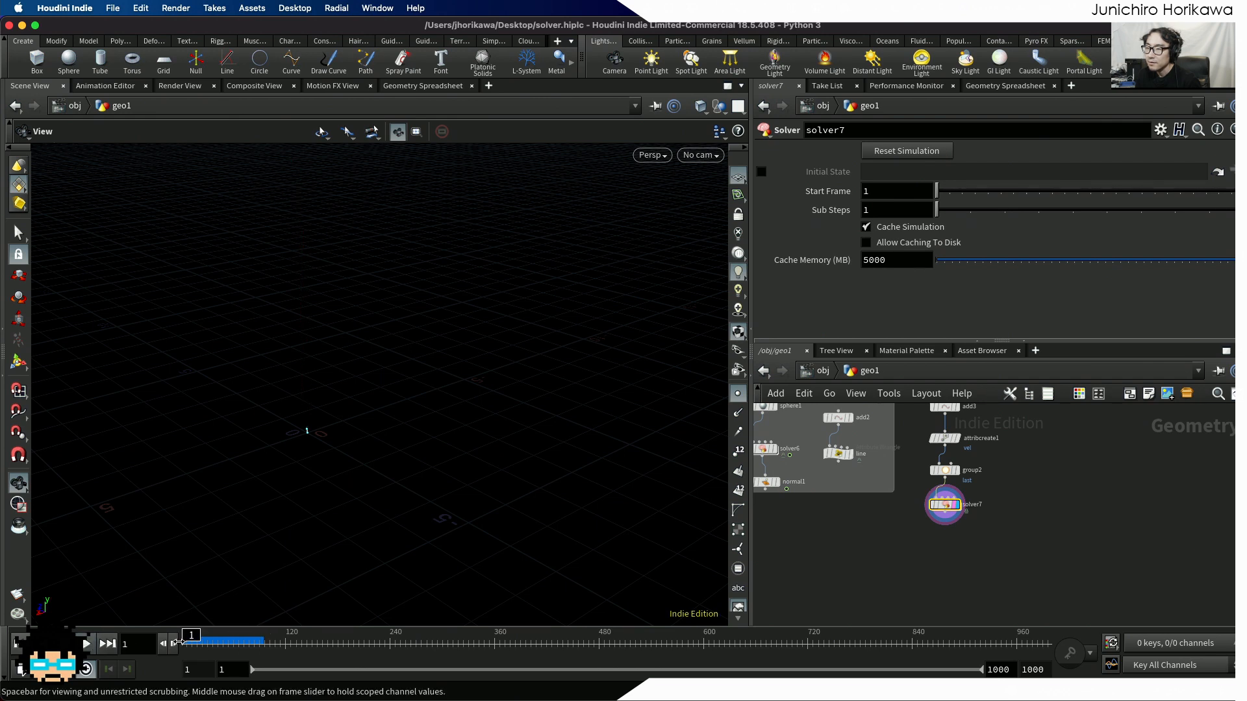
Step: Scrub the timeline from frame 1 to frame 10 and examine how the line grows point by point
{"action": "mouse_move", "coordinate": [323, 404]}
{"action": "middle_mouse_down"}
{"action": "mouse_move", "coordinate": [312, 423]}
{"action": "mouse_move", "coordinate": [322, 422]}
{"action": "middle_mouse_up"}
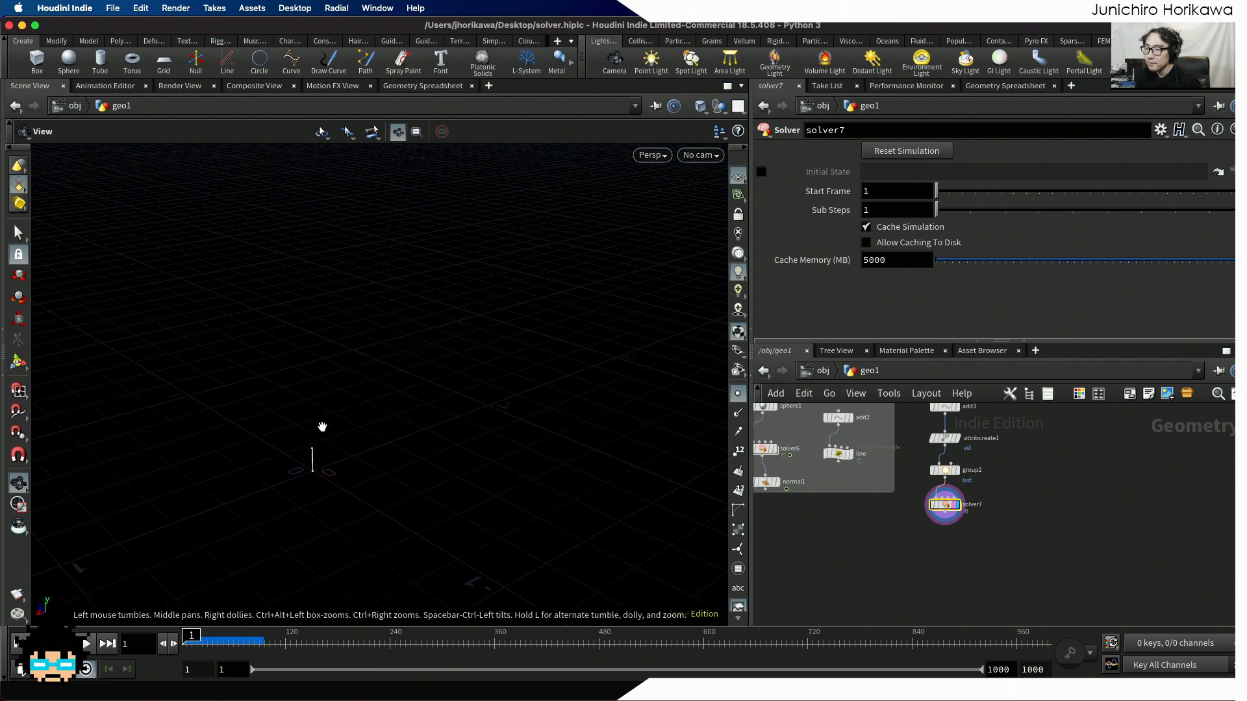
{"action": "scroll", "coordinate": [320, 427], "scroll_direction": "up", "scroll_amount": 5}
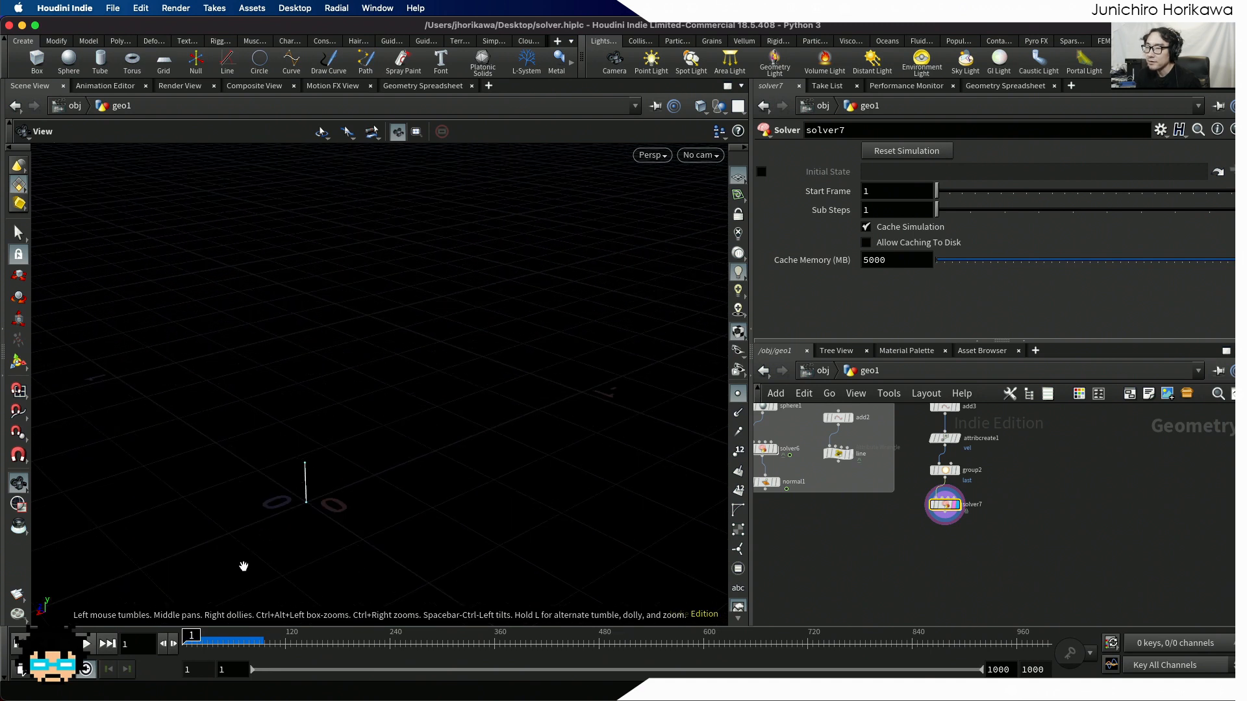
{"action": "left_click_drag", "start_coordinate": [195, 640], "coordinate": [205, 640]}
{"action": "scroll", "coordinate": [279, 513], "scroll_direction": "down", "scroll_amount": 5}
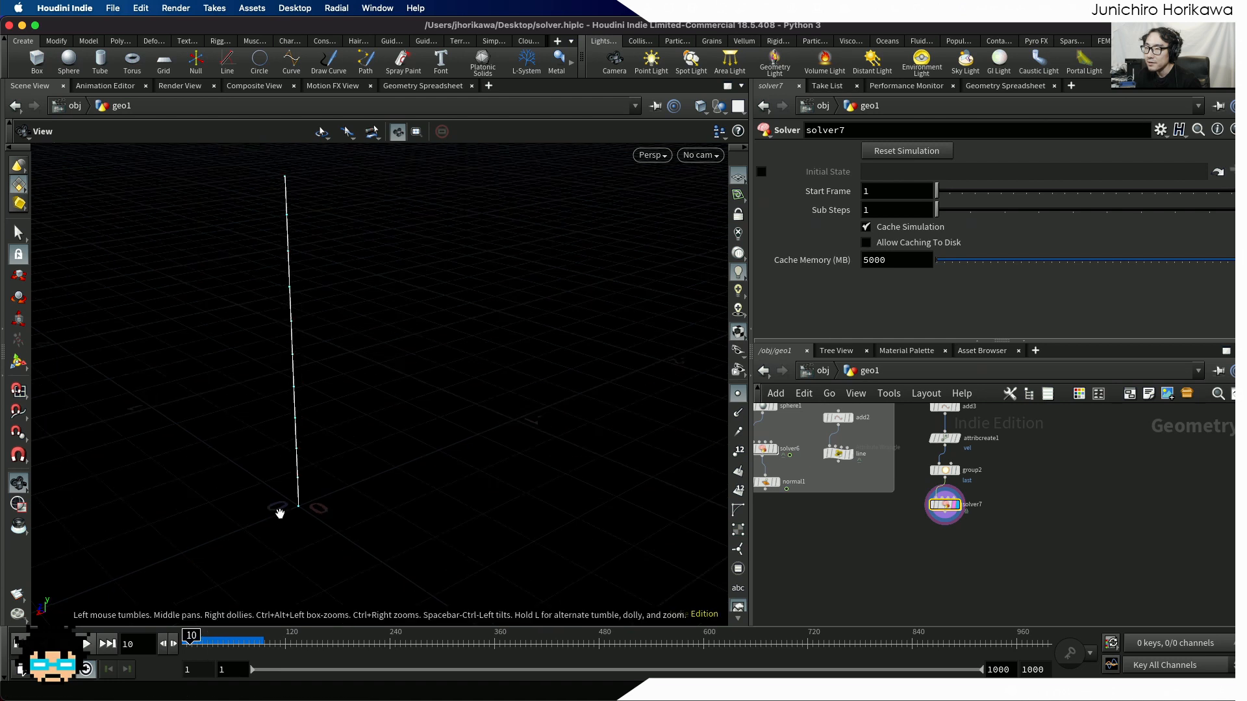
{"action": "middle_click_drag", "start_coordinate": [306, 436], "coordinate": [317, 513]}
{"action": "scroll", "coordinate": [316, 511], "scroll_direction": "down", "scroll_amount": 1}
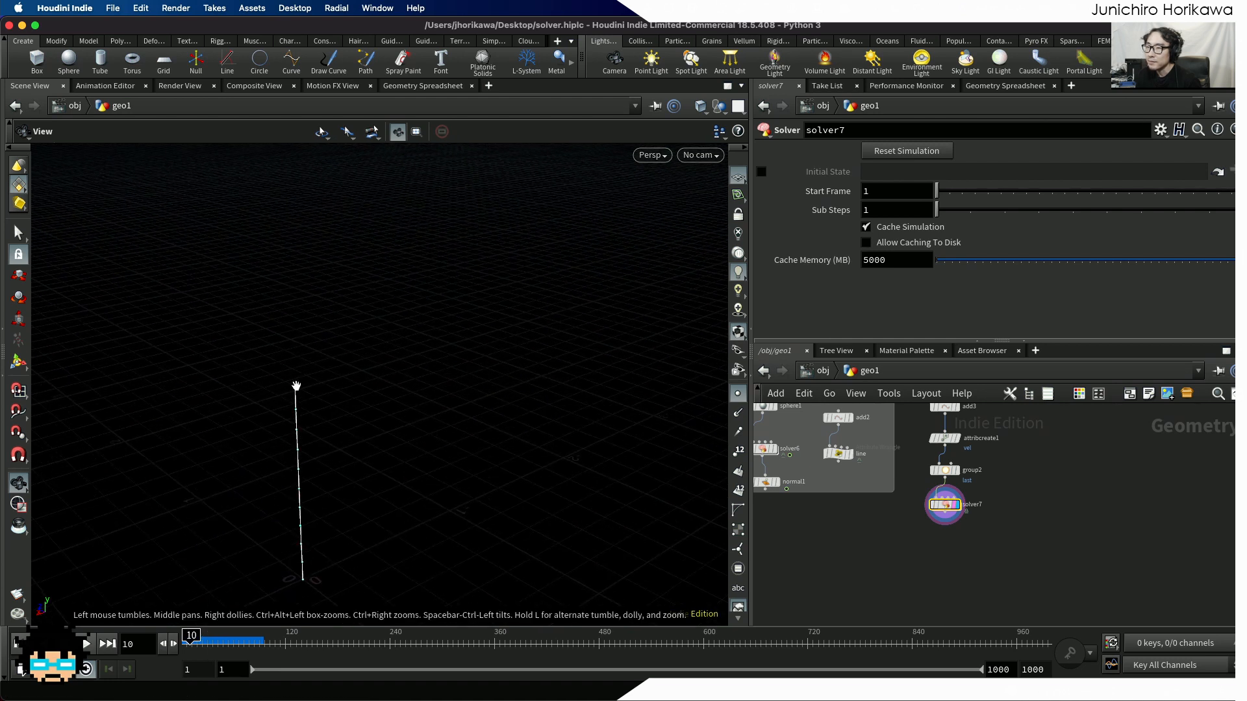
{"action": "scroll", "coordinate": [325, 396], "scroll_direction": "up", "scroll_amount": 1}
{"action": "left_click_drag", "start_coordinate": [287, 387], "coordinate": [255, 375]}
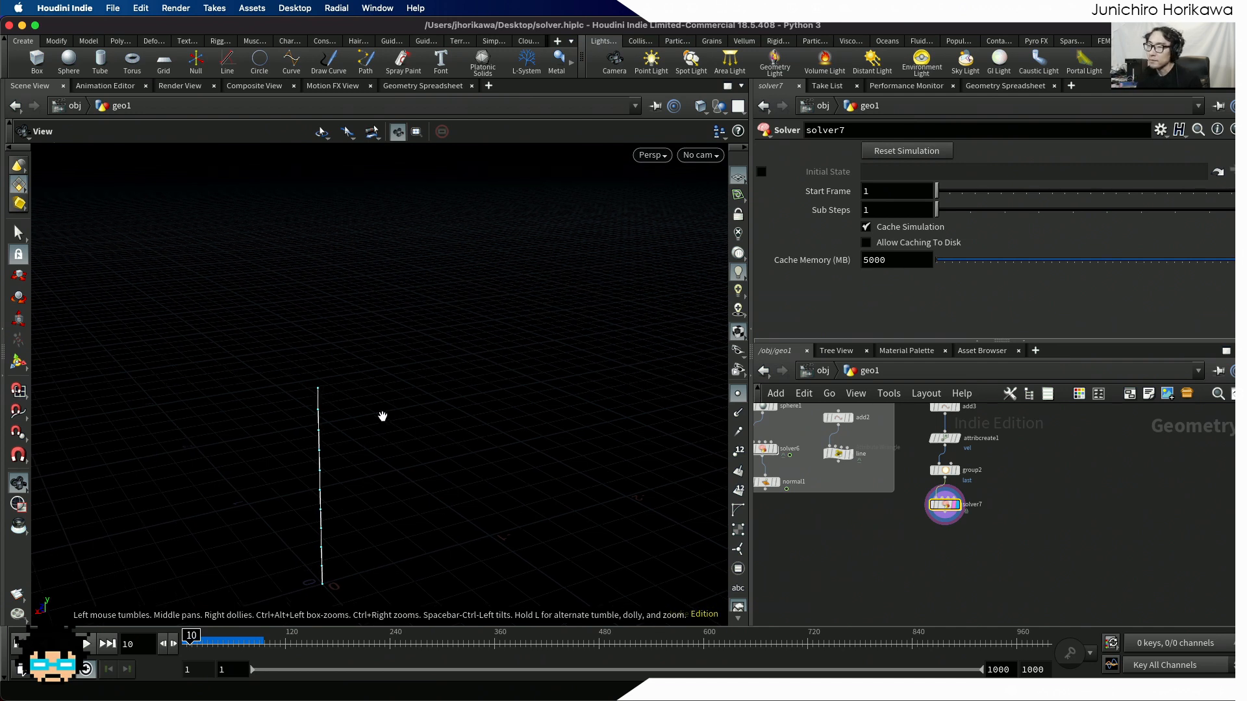
{"action": "left_click_drag", "start_coordinate": [382, 416], "coordinate": [381, 418]}
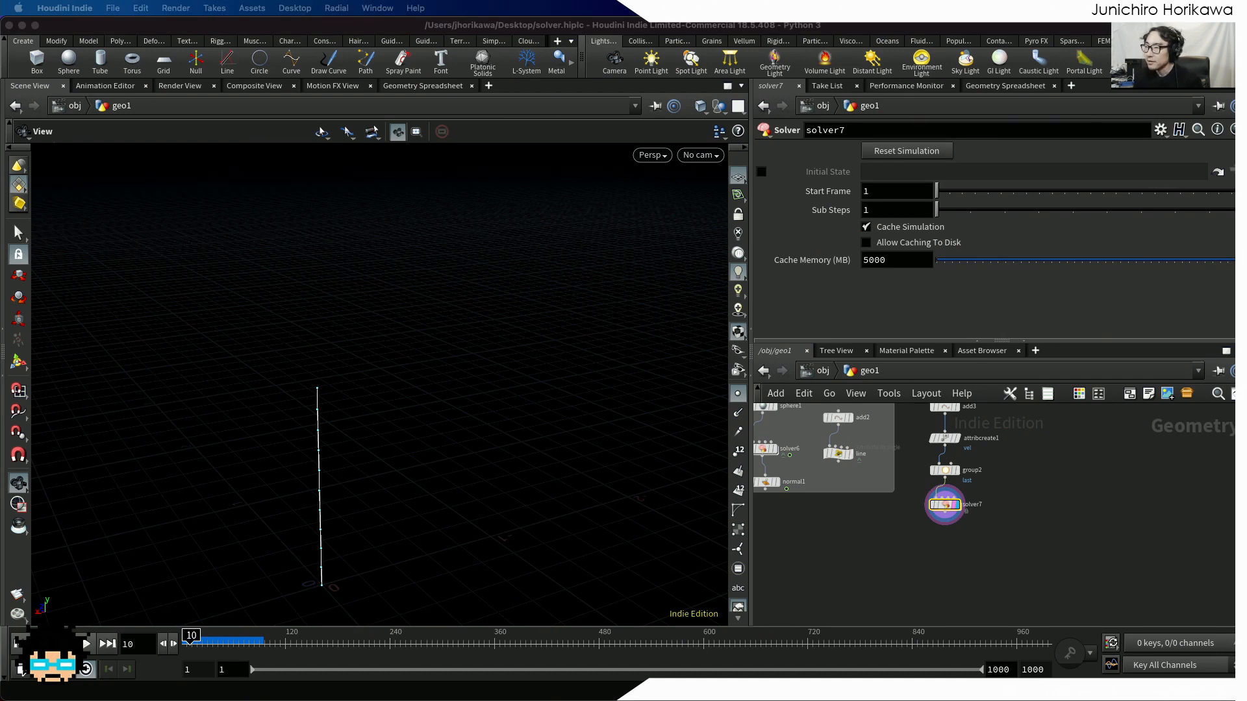
Step: Inside the solver7 network, add a Point Wrangle below the move node and wire move's output into its first input
{"action": "left_click", "coordinate": [998, 569]}
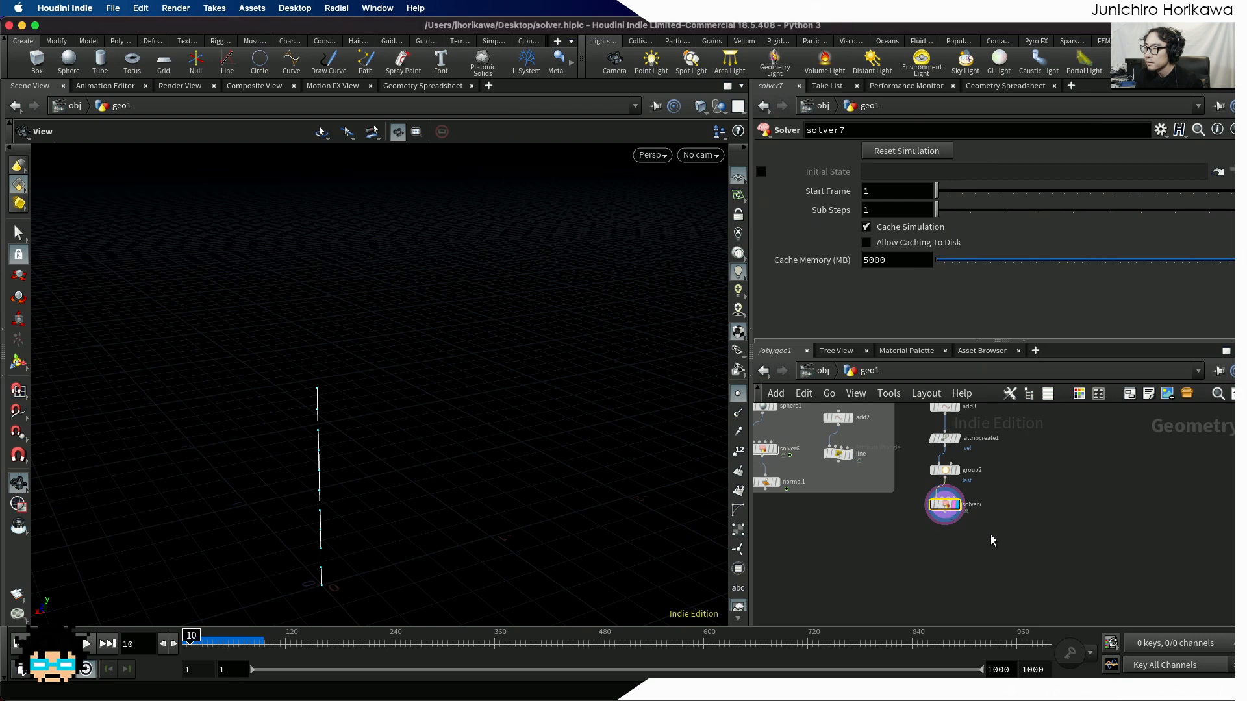
{"action": "double_click", "coordinate": [945, 505]}
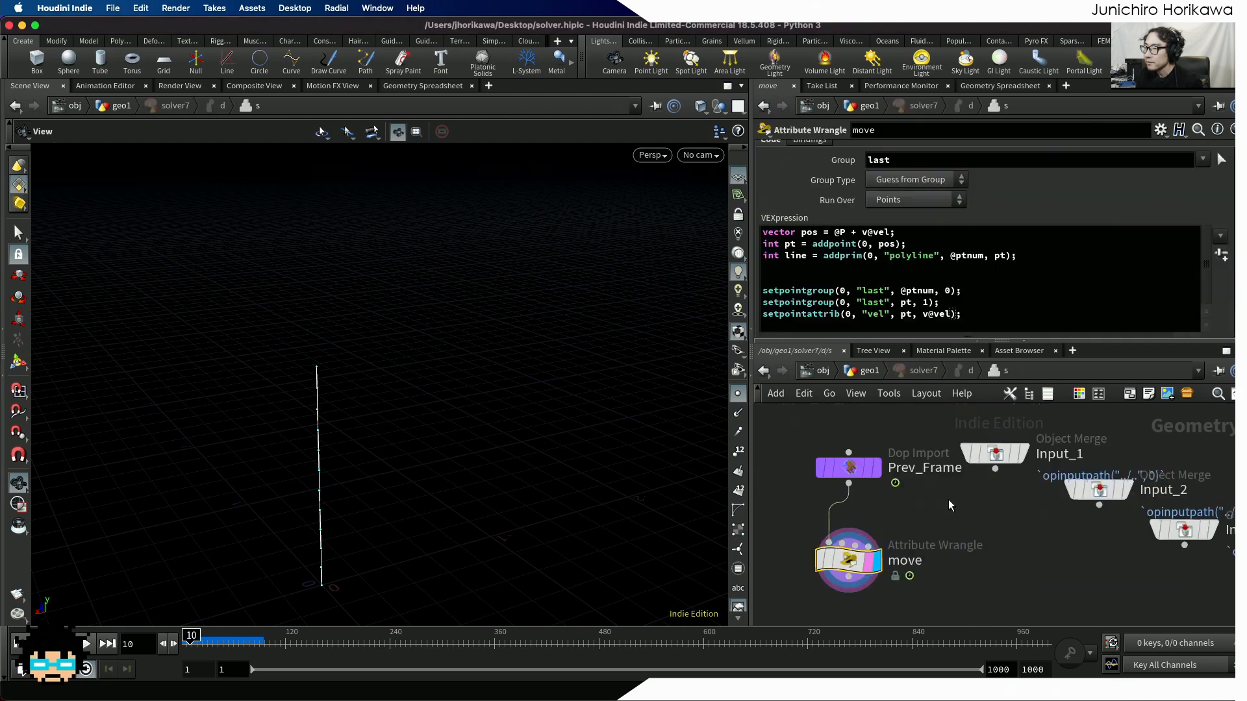
{"action": "scroll", "coordinate": [948, 501], "scroll_direction": "down", "scroll_amount": 2}
{"action": "middle_click_drag", "start_coordinate": [933, 586], "coordinate": [943, 521]}
{"action": "scroll", "coordinate": [914, 527], "scroll_direction": "up", "scroll_amount": 1}
{"action": "middle_click_drag", "start_coordinate": [887, 557], "coordinate": [887, 554]}
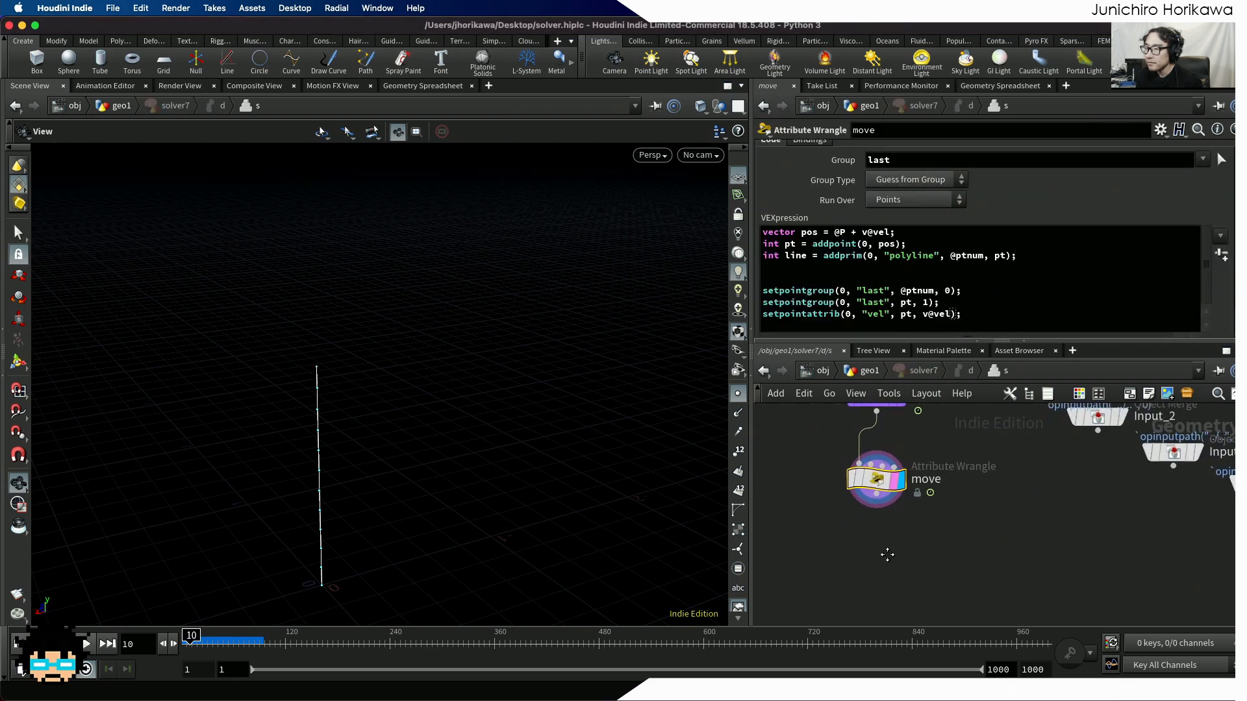
{"action": "mouse_move", "coordinate": [887, 488]}
{"action": "left_mouse_down"}
{"action": "mouse_move", "coordinate": [874, 495]}
{"action": "mouse_move", "coordinate": [887, 495]}
{"action": "left_mouse_up"}
{"action": "key", "text": "Tab"}
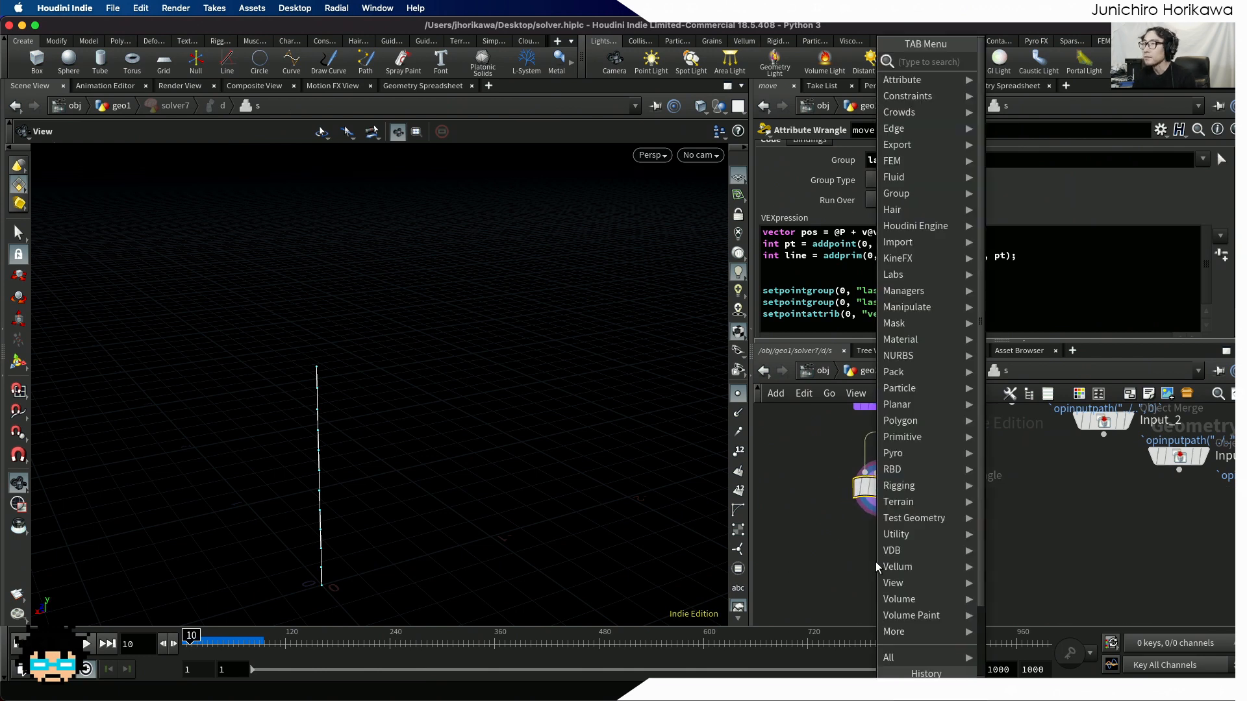
{"action": "type", "text": "point wran"}
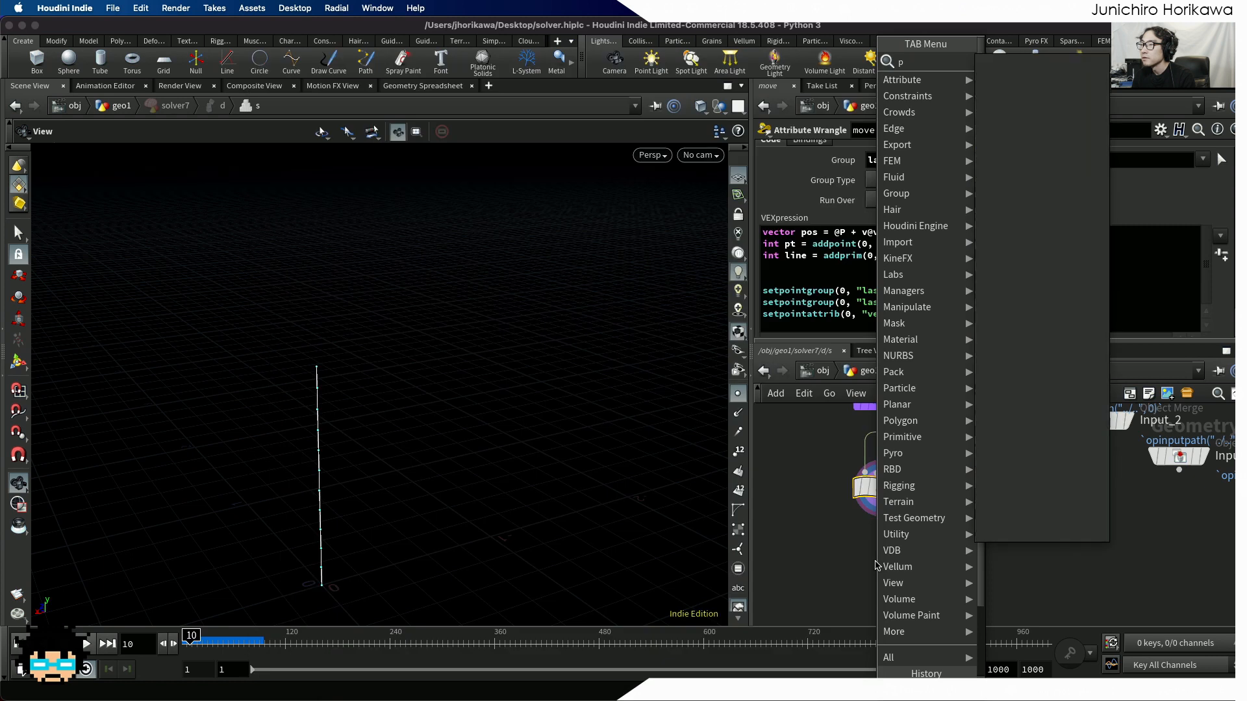
{"action": "key", "text": "Return"}
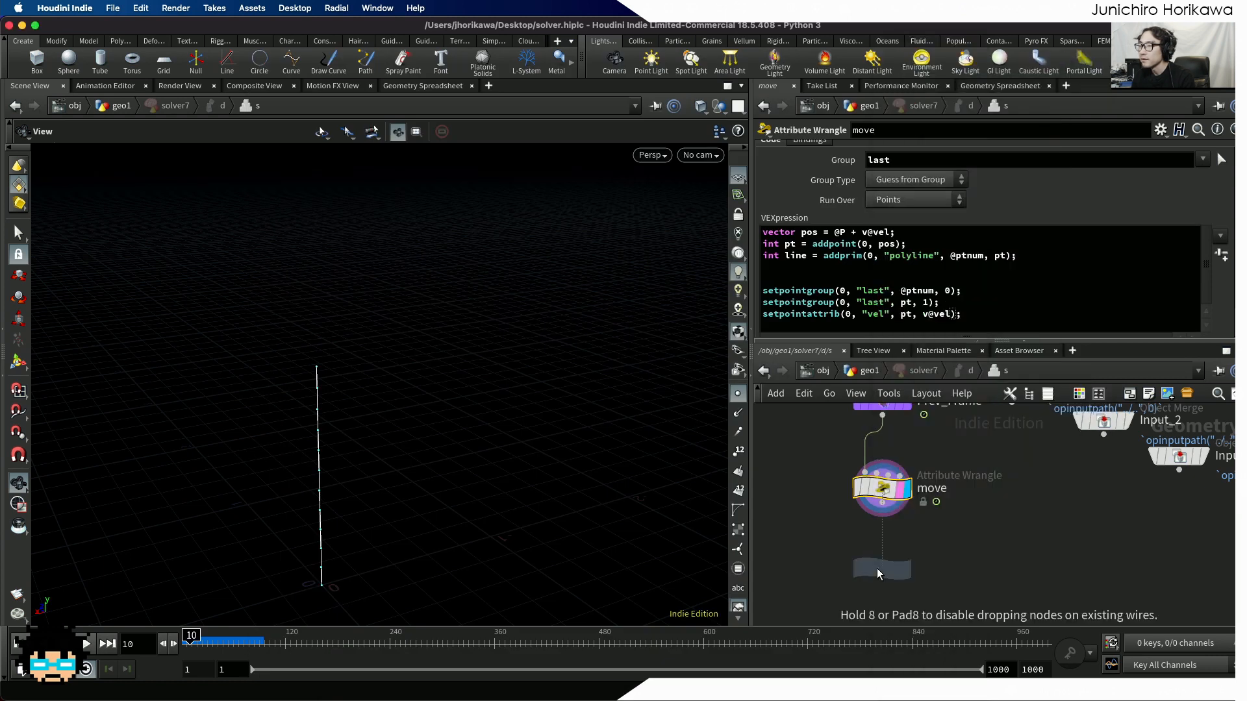
{"action": "left_click", "coordinate": [880, 564]}
{"action": "scroll", "coordinate": [876, 560], "scroll_direction": "up", "scroll_amount": 3}
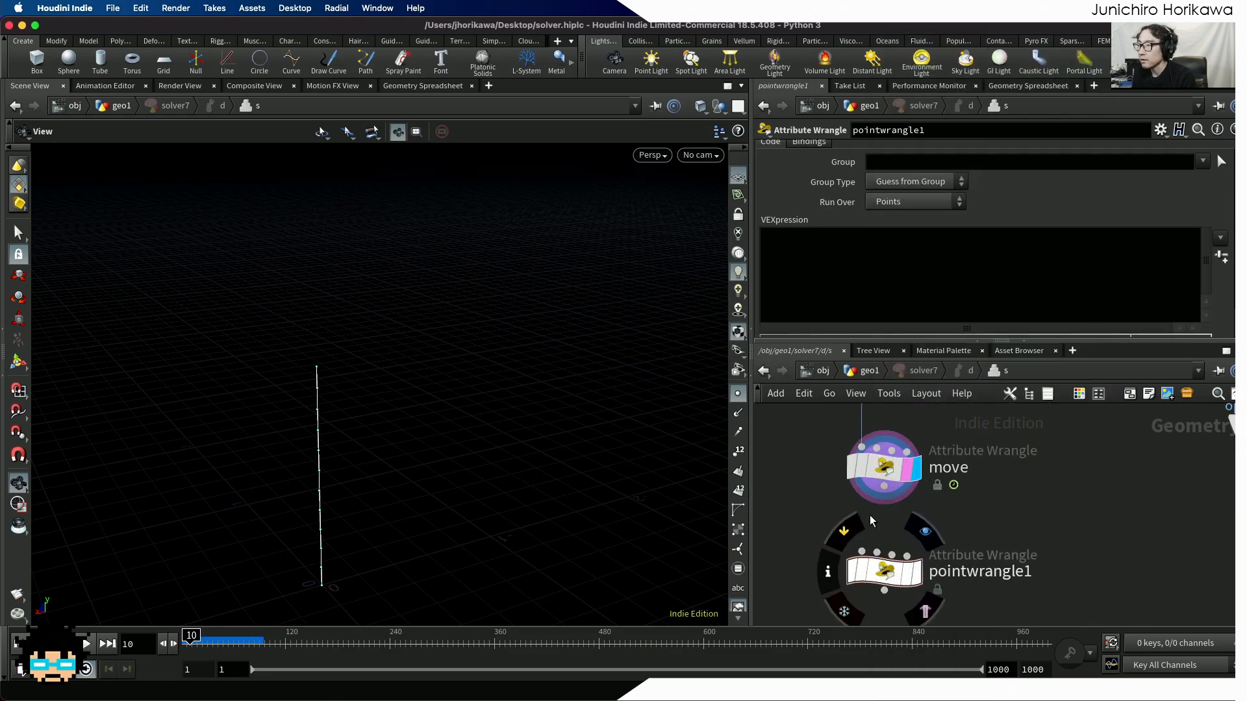
{"action": "left_click_drag", "start_coordinate": [884, 485], "coordinate": [860, 550]}
Step: Rename the new point wrangle as branching and make it the displayed node
{"action": "double_click", "coordinate": [962, 572]}
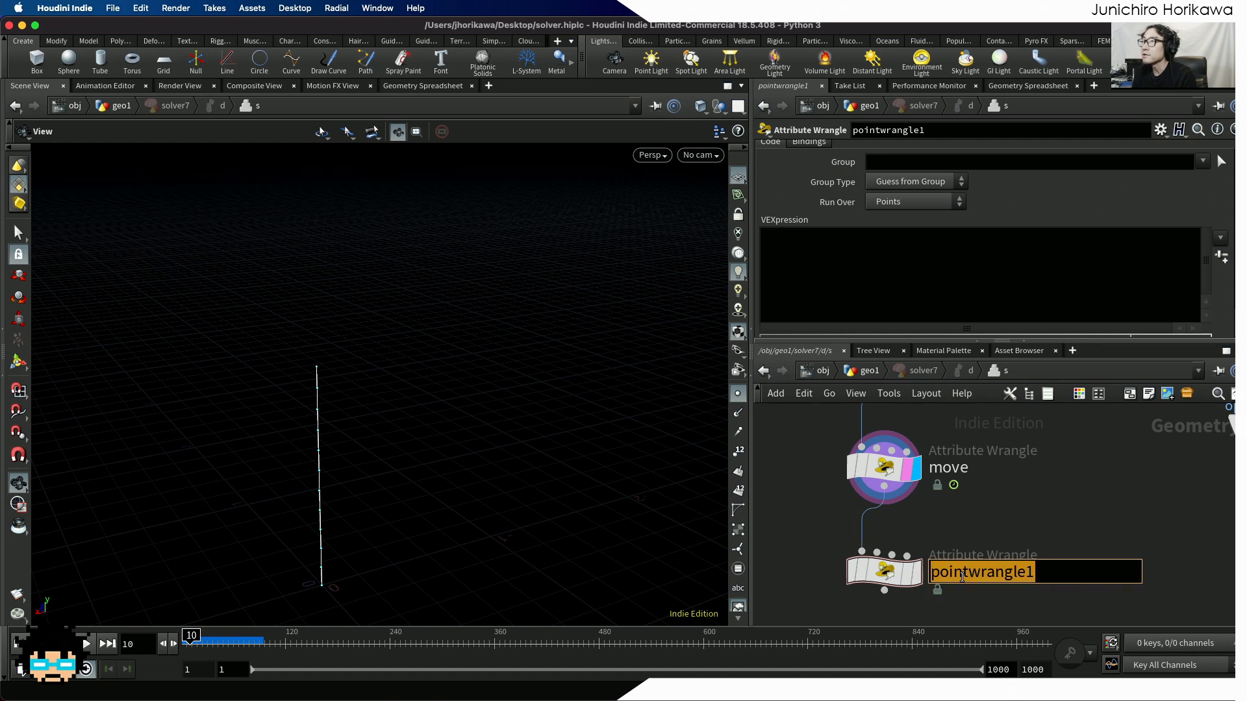
{"action": "type", "text": "branching"}
{"action": "key", "text": "Return"}
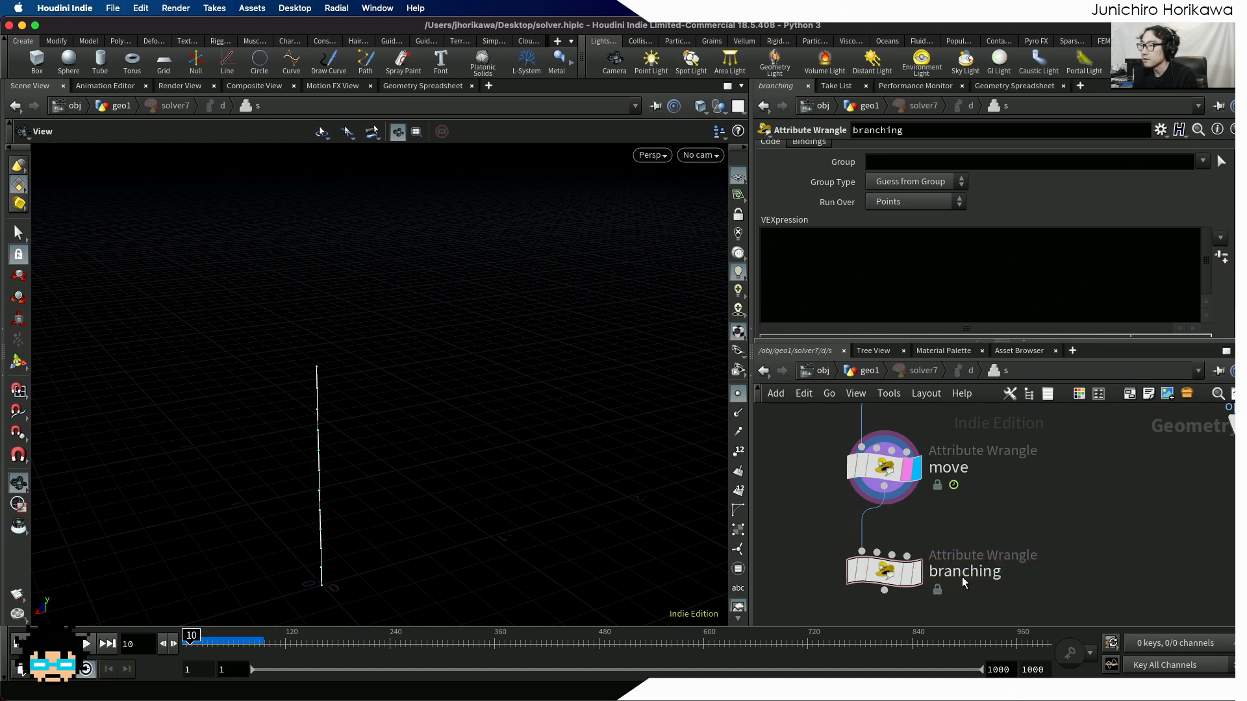
{"action": "left_click", "coordinate": [916, 571]}
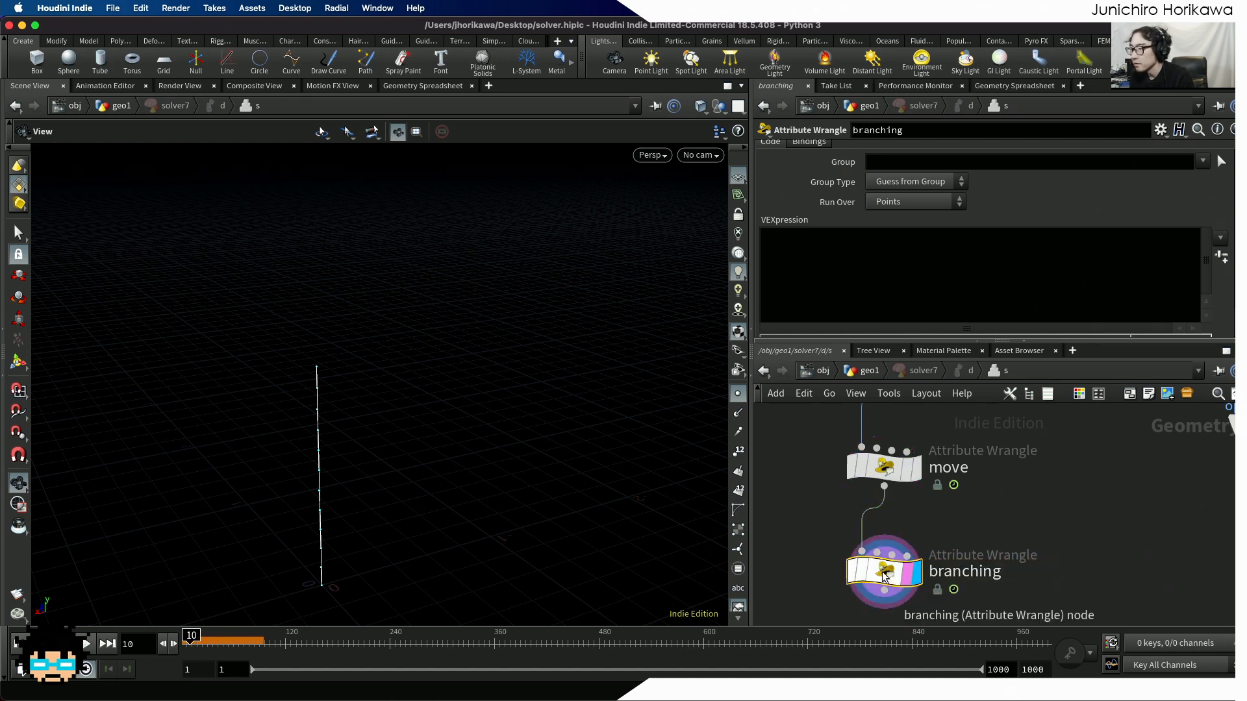
{"action": "left_click", "coordinate": [868, 237]}
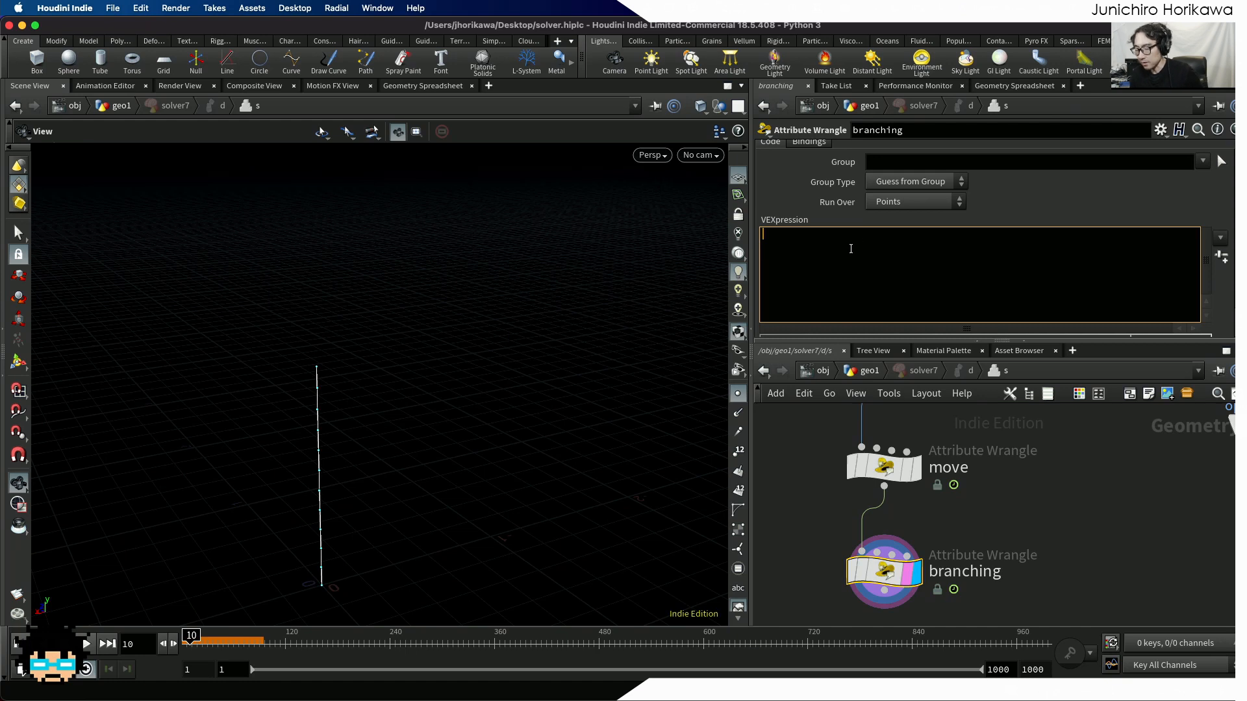
{"action": "type", "text": "if("}
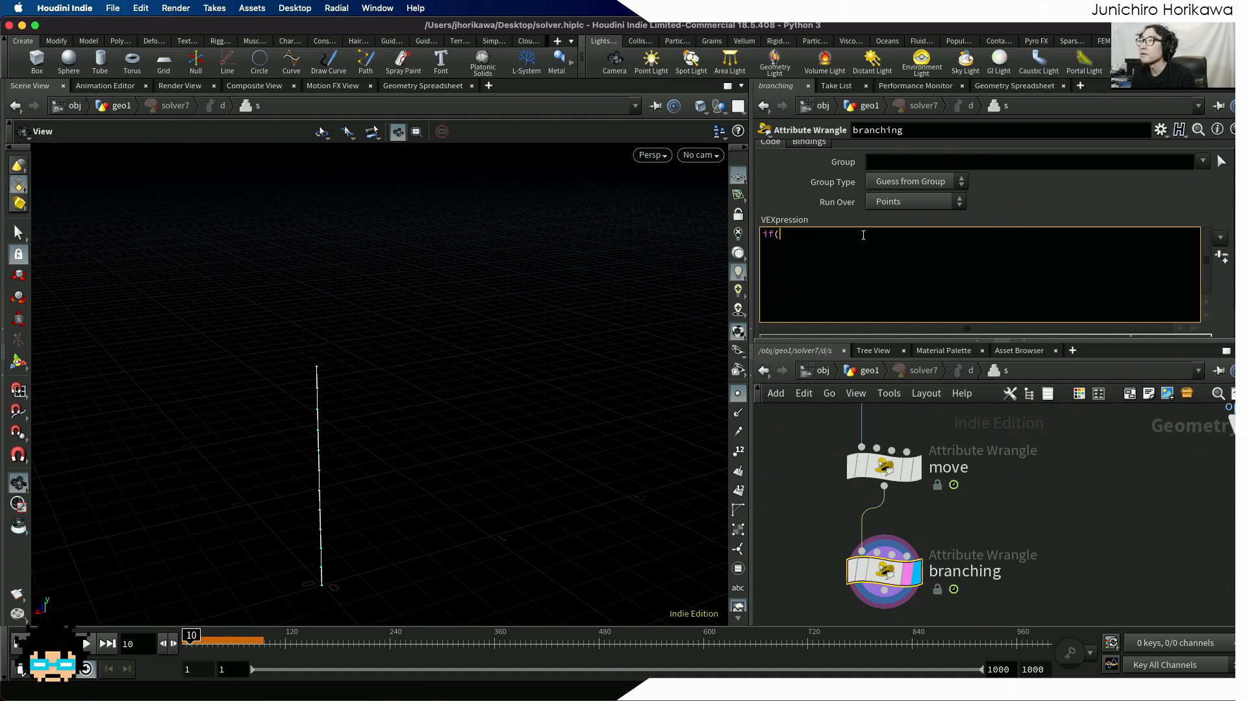
{"action": "type", "text": "@fra"}
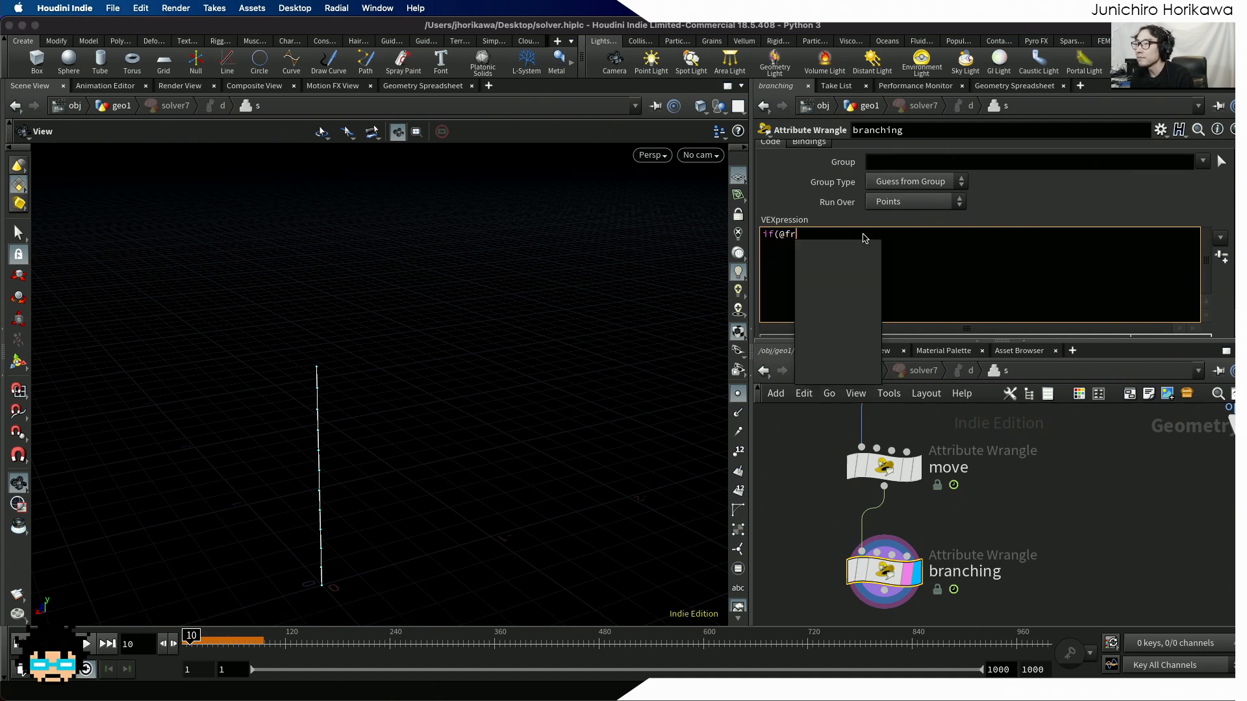
{"action": "key", "text": "BackSpace"}
{"action": "key", "text": "BackSpace"}
{"action": "key", "text": "BackSpace"}
{"action": "type", "text": "Frame "}
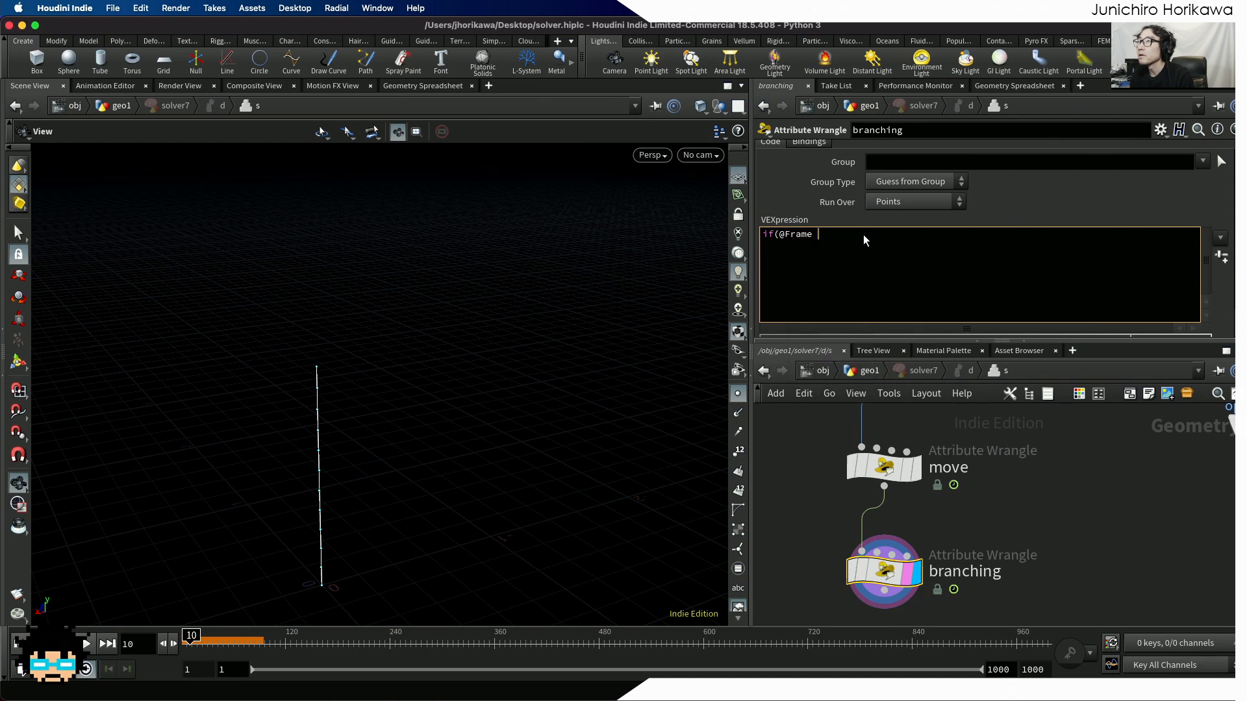
{"action": "type", "text": "% c"}
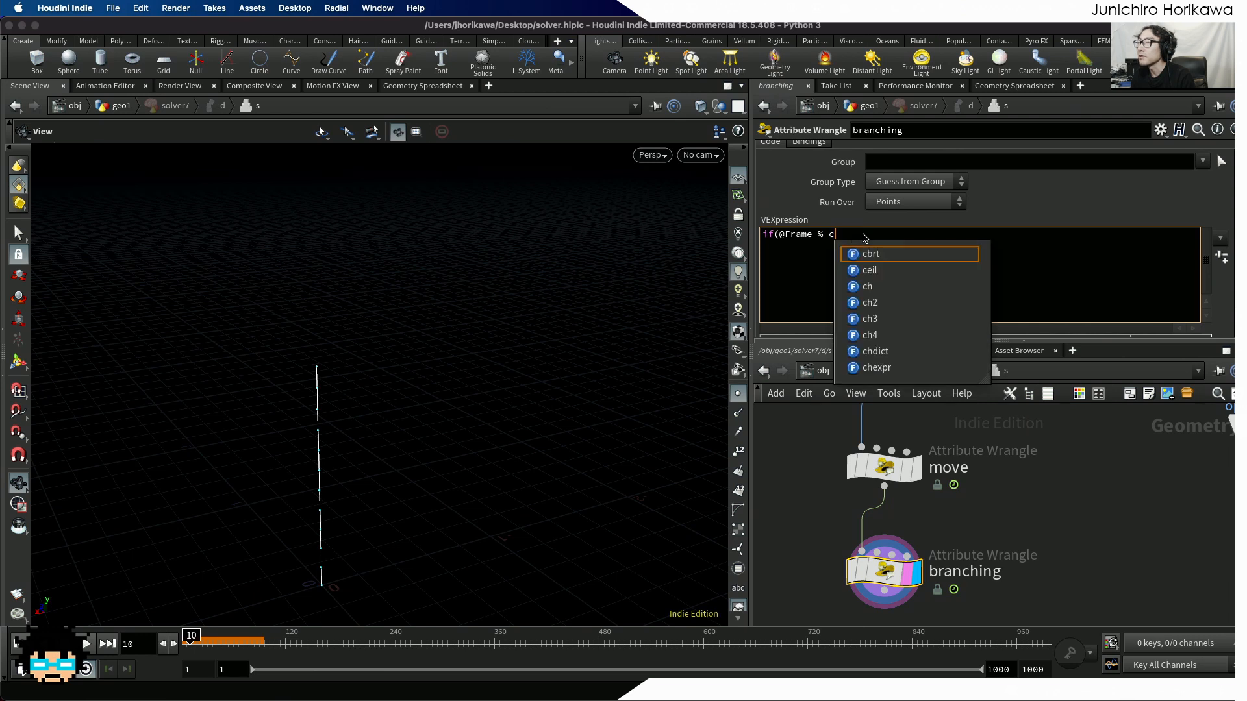
{"action": "type", "text": "hi(\"f"}
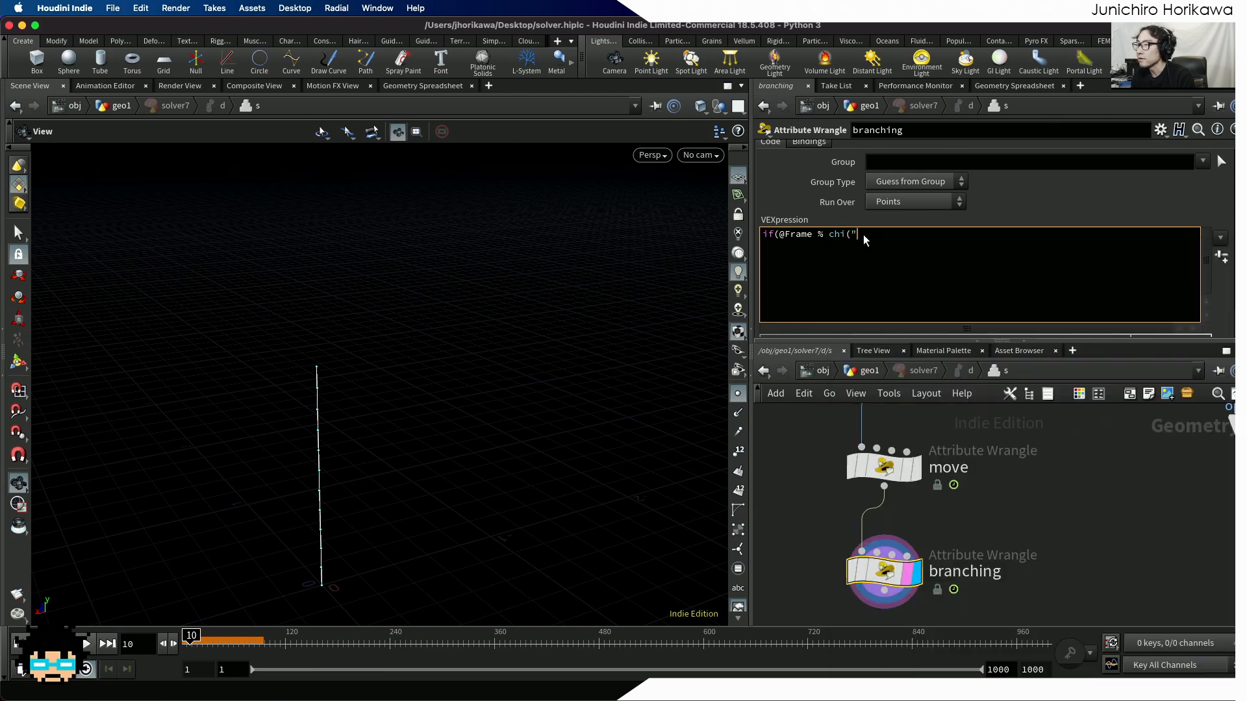
{"action": "type", "text": "rame\")"}
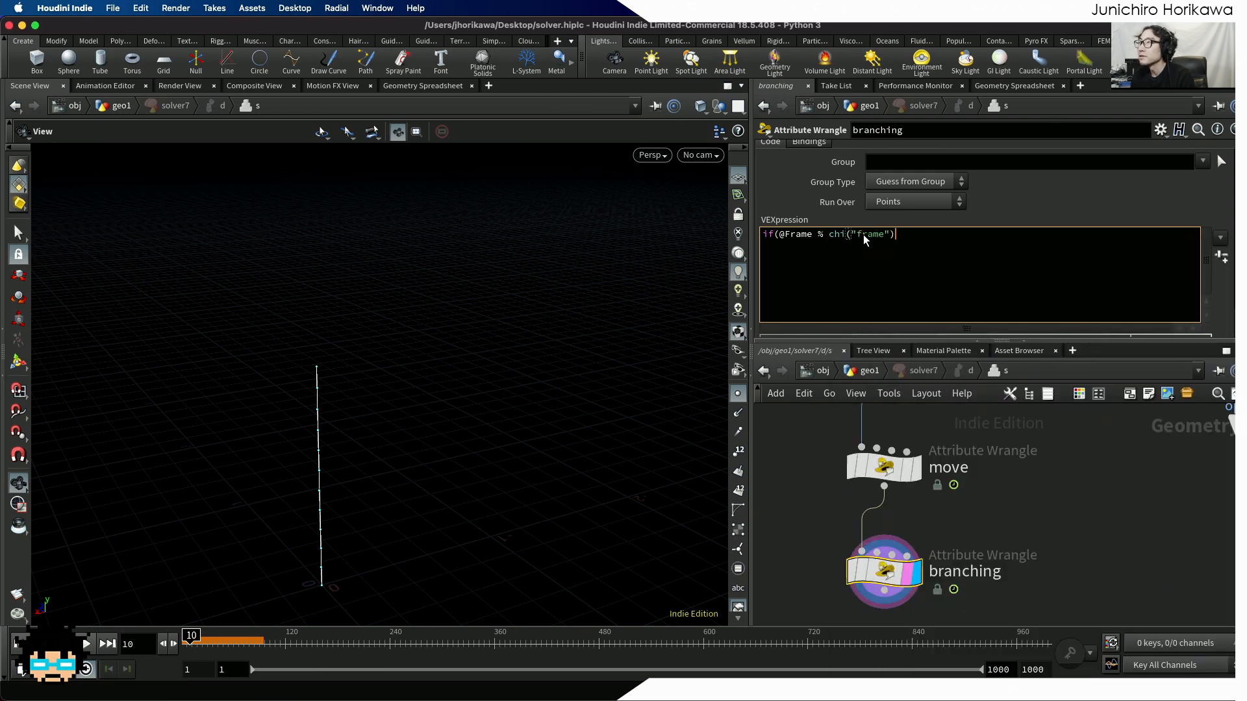
{"action": "type", "text": " == 0){"}
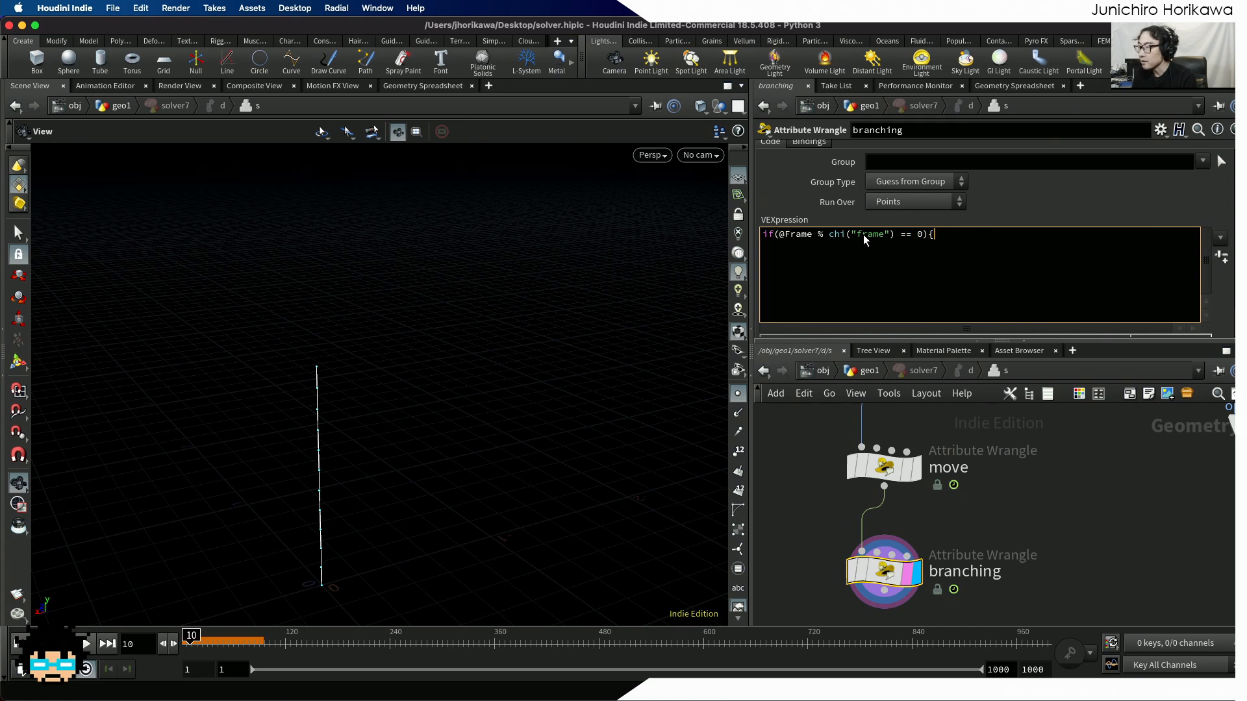
{"action": "key", "text": "Return"}
{"action": "key", "text": "Return"}
{"action": "type", "text": "}"}
{"action": "key", "text": "Up"}
{"action": "key", "text": "Tab"}
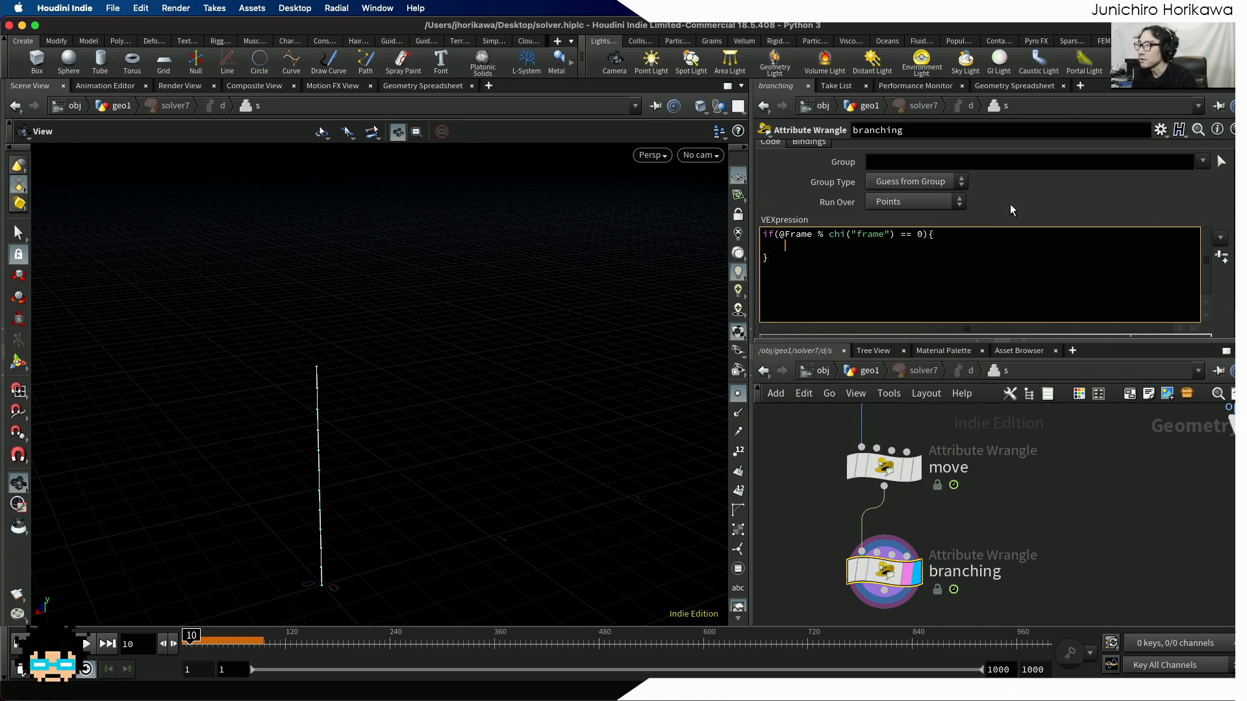
Step: Generate the Frame parameter from the branching wrangle's code and set it to 20
{"action": "left_click", "coordinate": [1223, 255]}
{"action": "scroll", "coordinate": [974, 292], "scroll_direction": "down", "scroll_amount": 2}
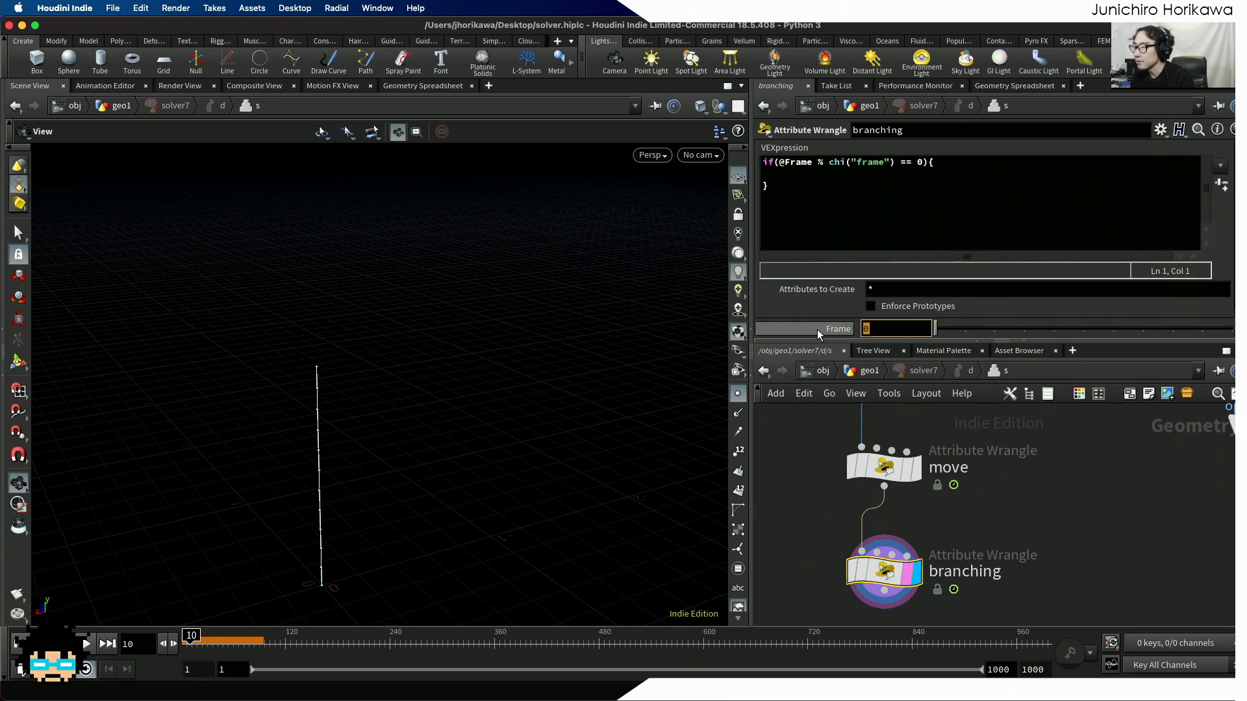
{"action": "type", "text": "20"}
{"action": "key", "text": "Return"}
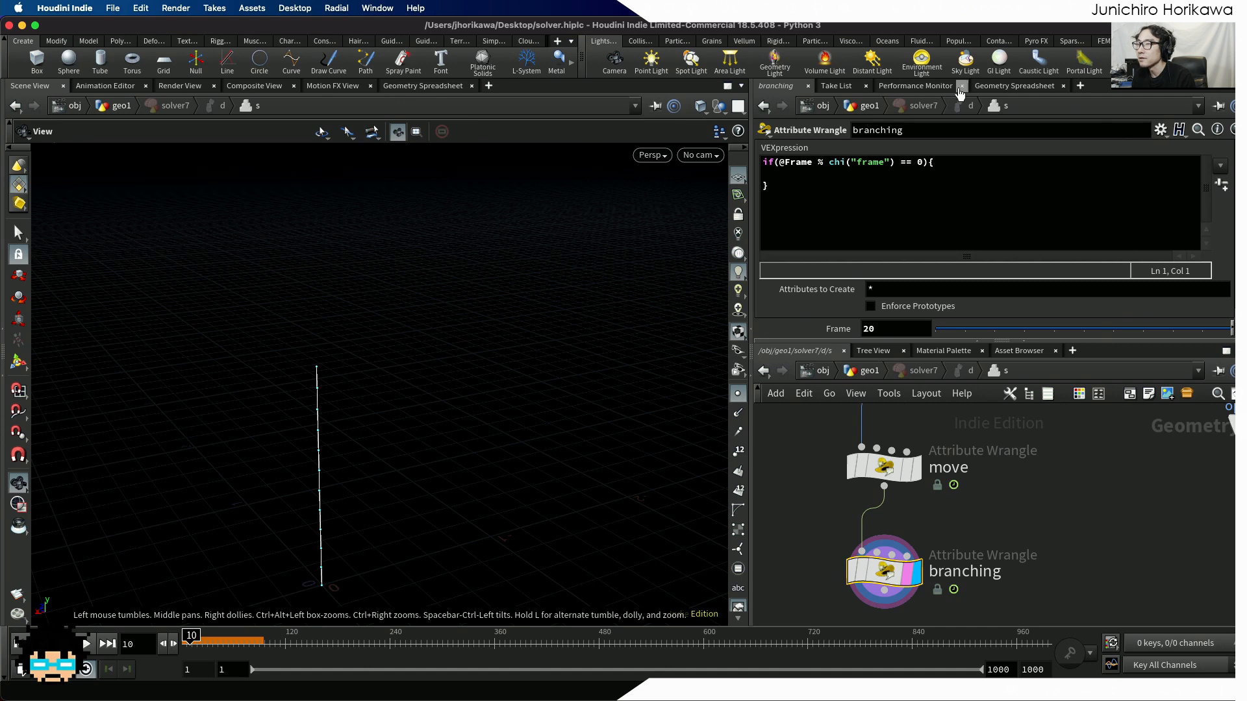
Step: Inside the if block, add the loop for(int i = -1; i<=1; i+=2){ } with an empty line in its body
{"action": "left_click", "coordinate": [981, 181]}
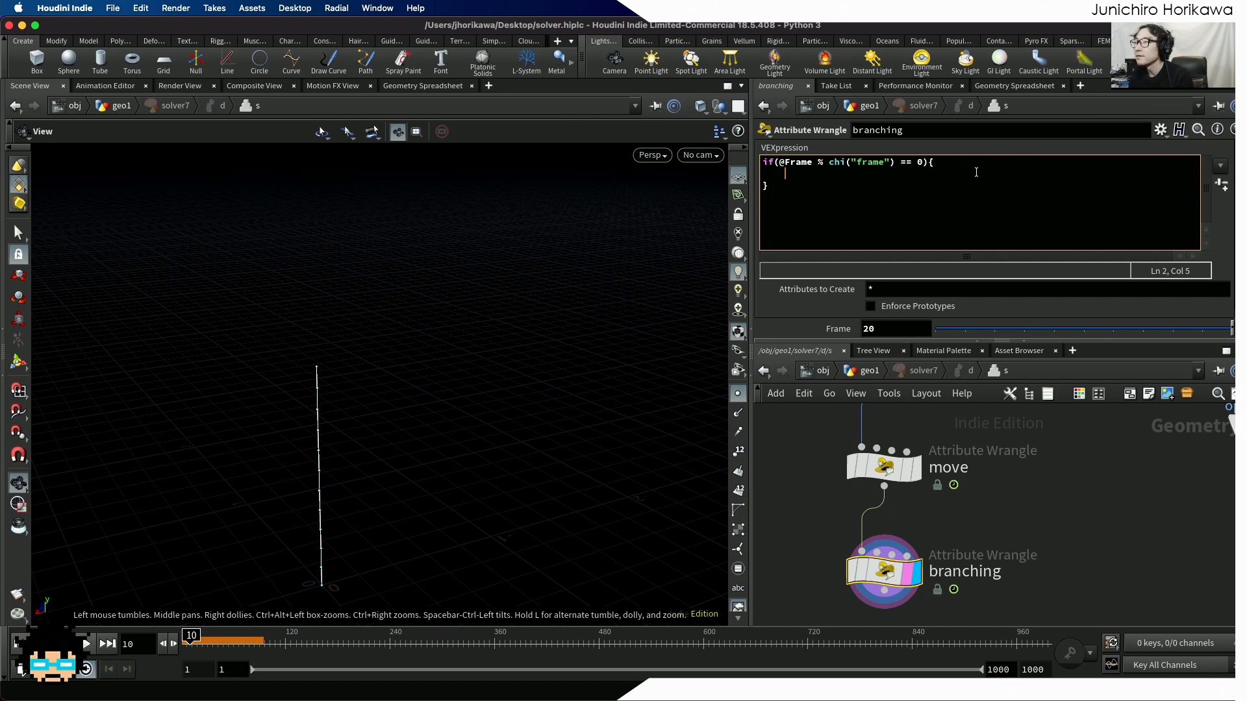
{"action": "type", "text": "for(int "}
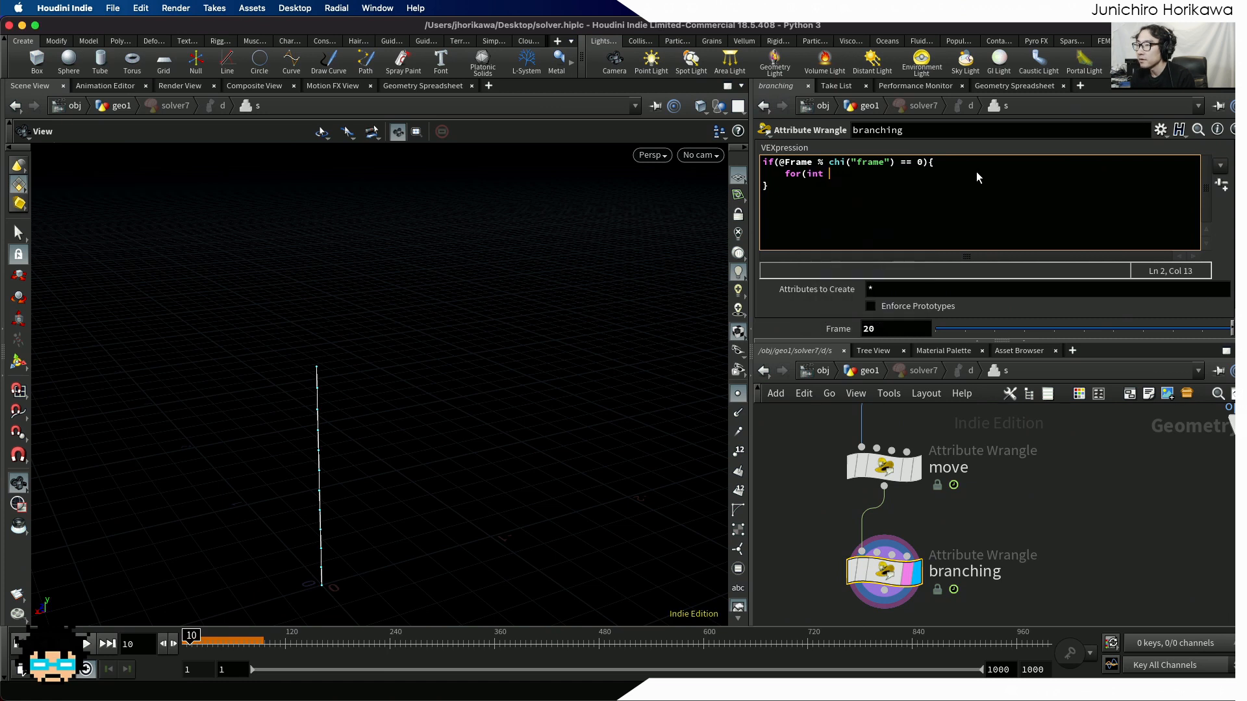
{"action": "type", "text": "i"}
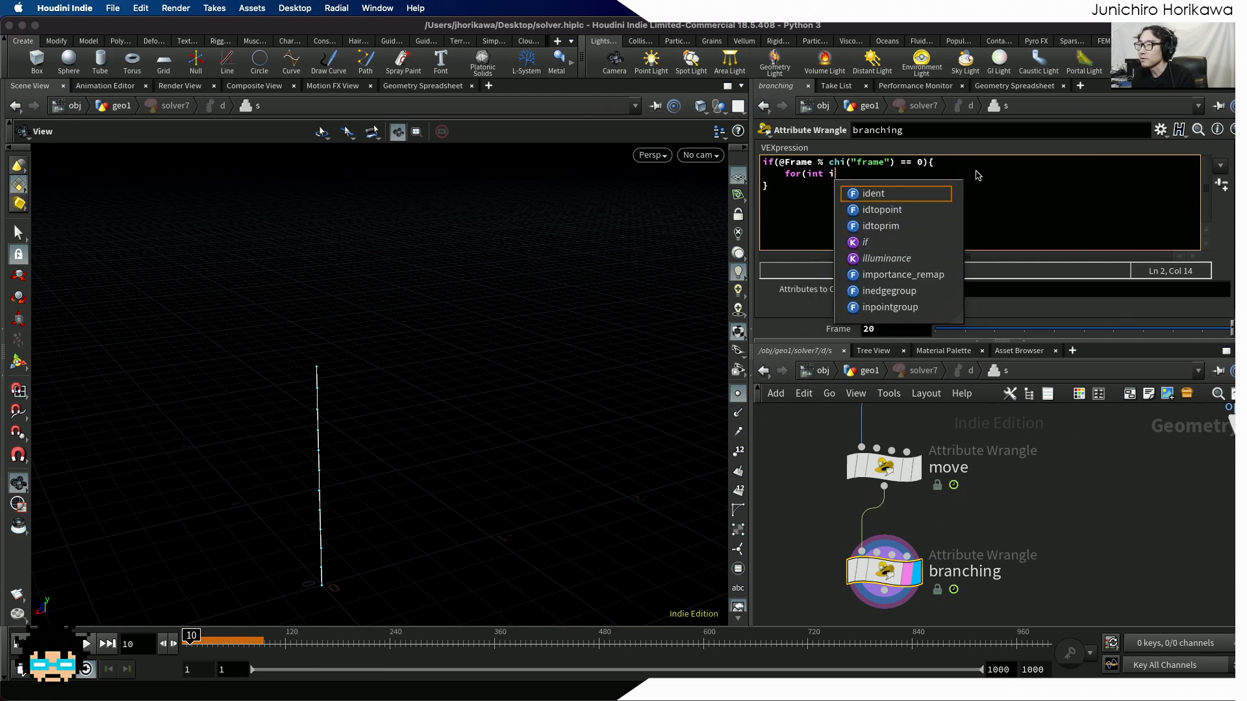
{"action": "type", "text": " = "}
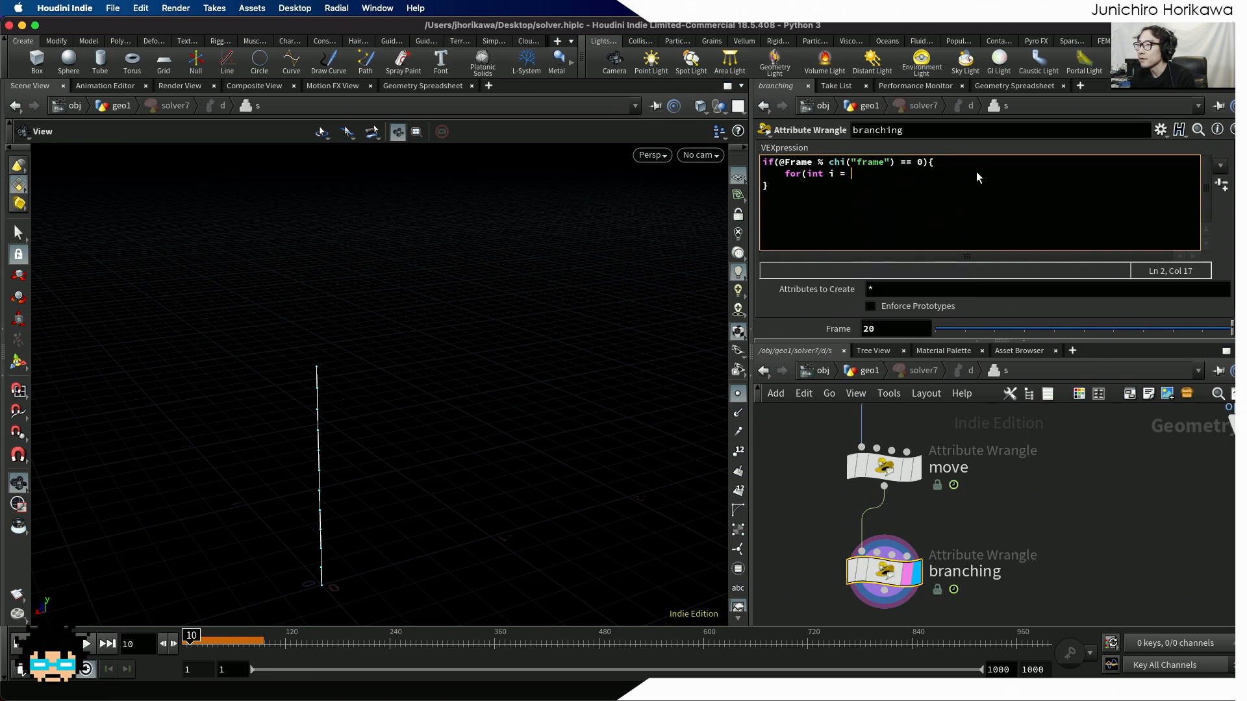
{"action": "type", "text": "-1; i<=1"}
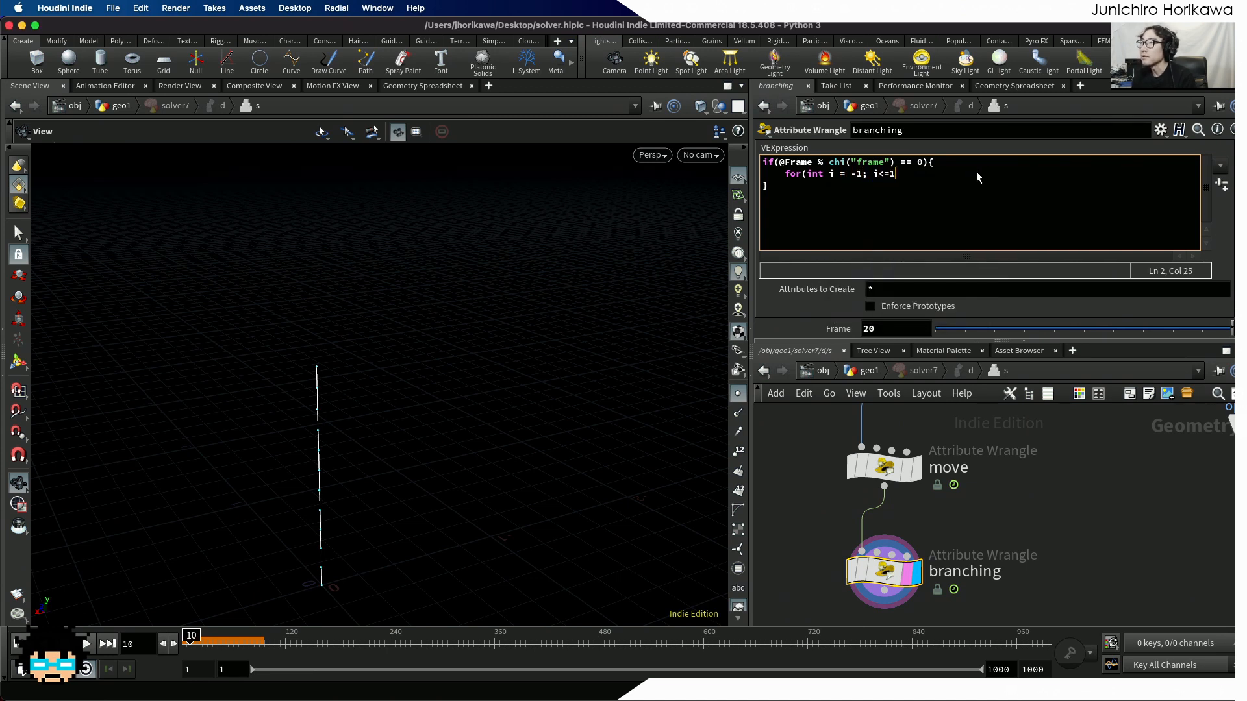
{"action": "type", "text": "; i+="}
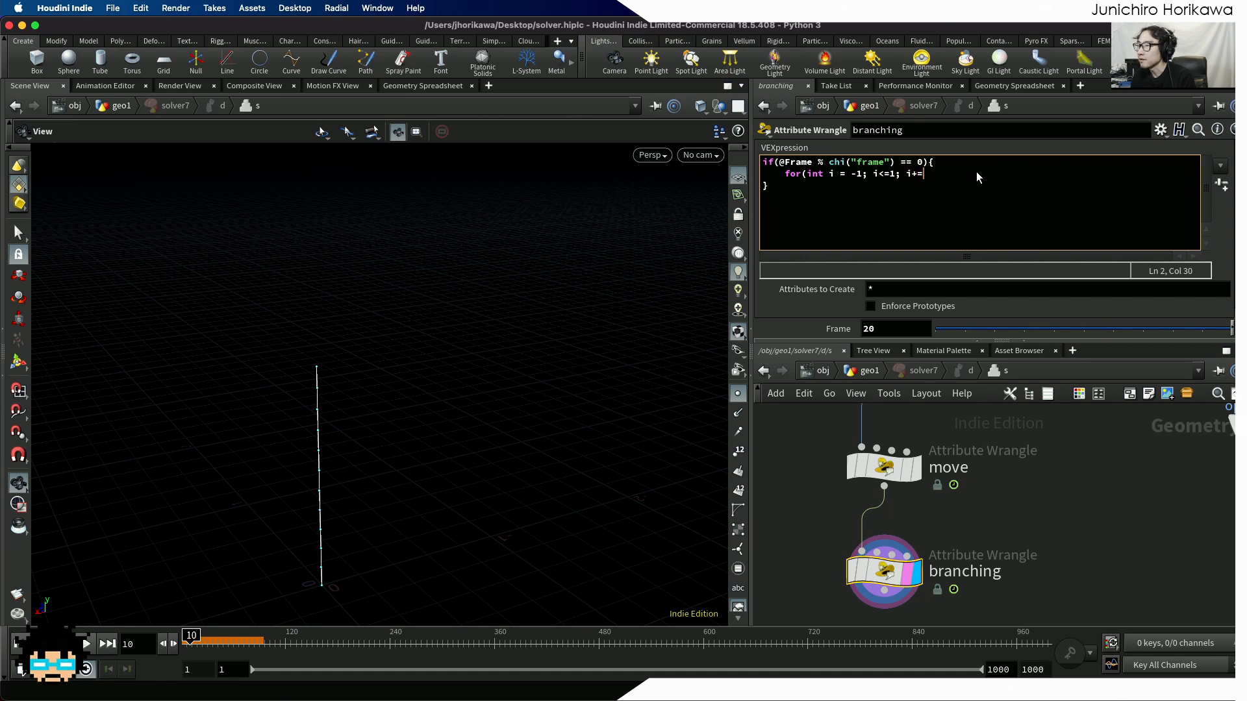
{"action": "type", "text": "2){"}
{"action": "key", "text": "Return"}
{"action": "type", "text": "}"}
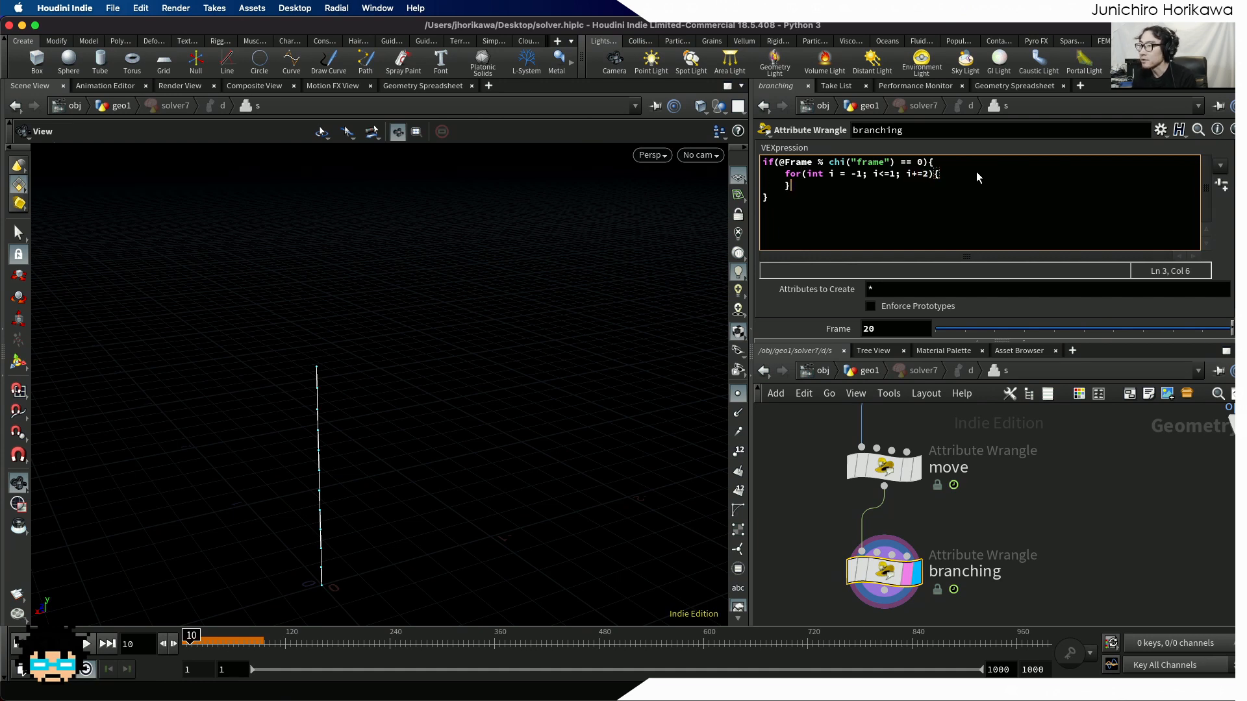
{"action": "key", "text": "Left"}
{"action": "key", "text": "Return"}
{"action": "key", "text": "Right"}
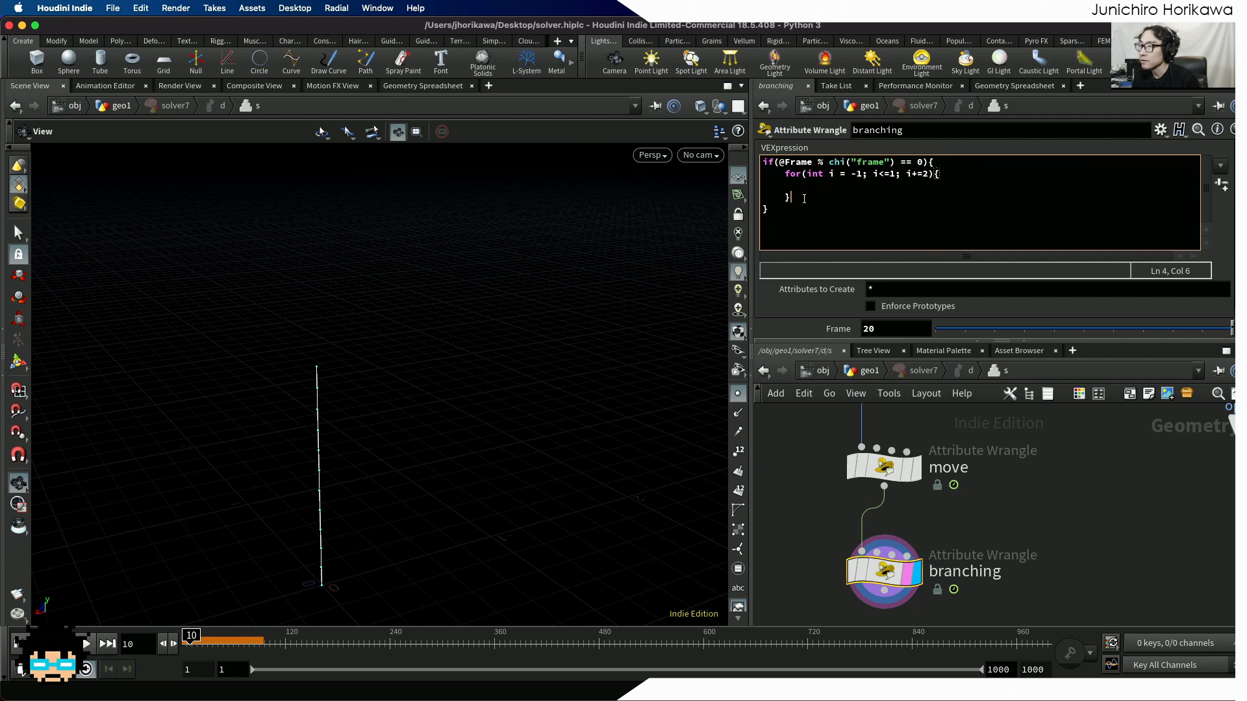
{"action": "left_click_drag", "start_coordinate": [804, 199], "coordinate": [787, 175]}
{"action": "left_click", "coordinate": [794, 177]}
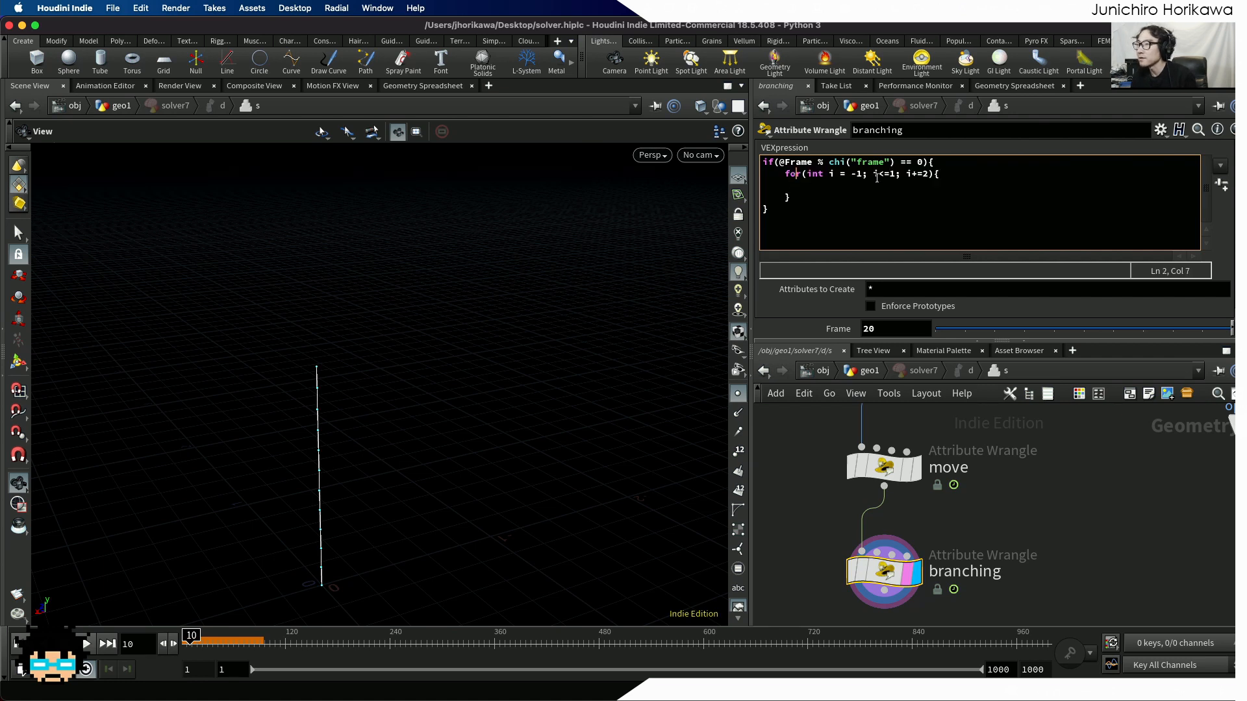
{"action": "left_click_drag", "start_coordinate": [863, 176], "coordinate": [849, 175]}
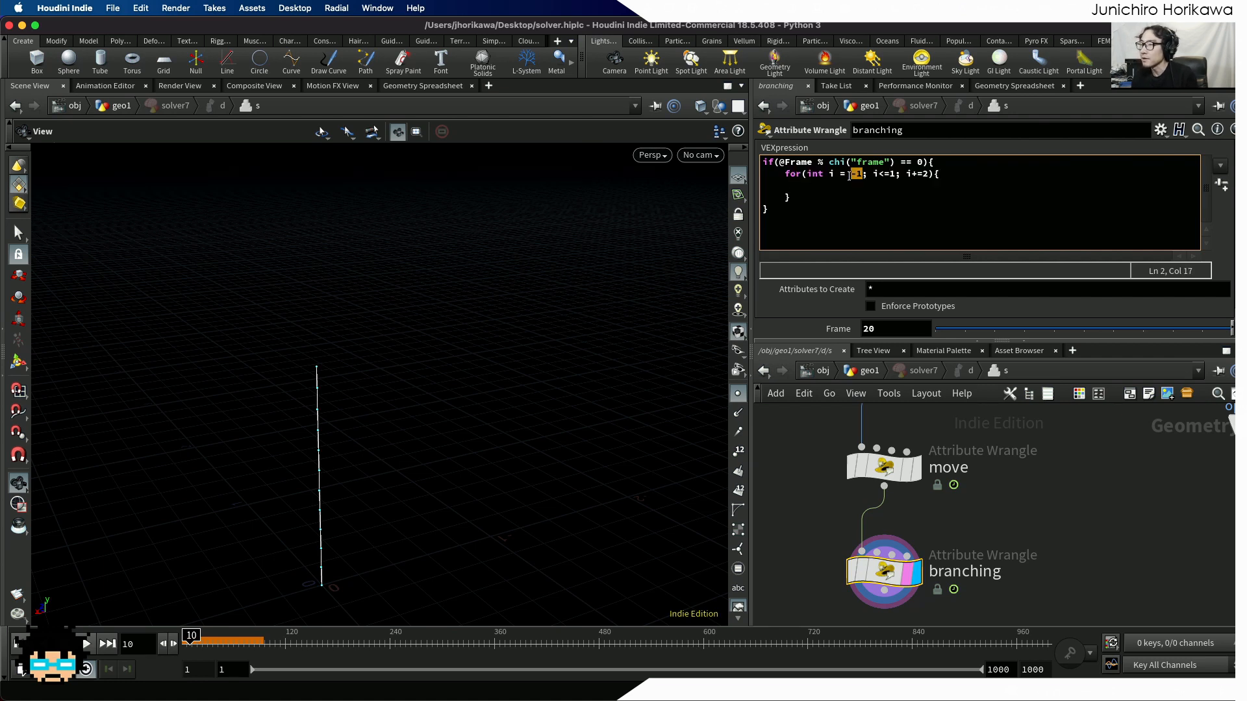
{"action": "left_click", "coordinate": [893, 176]}
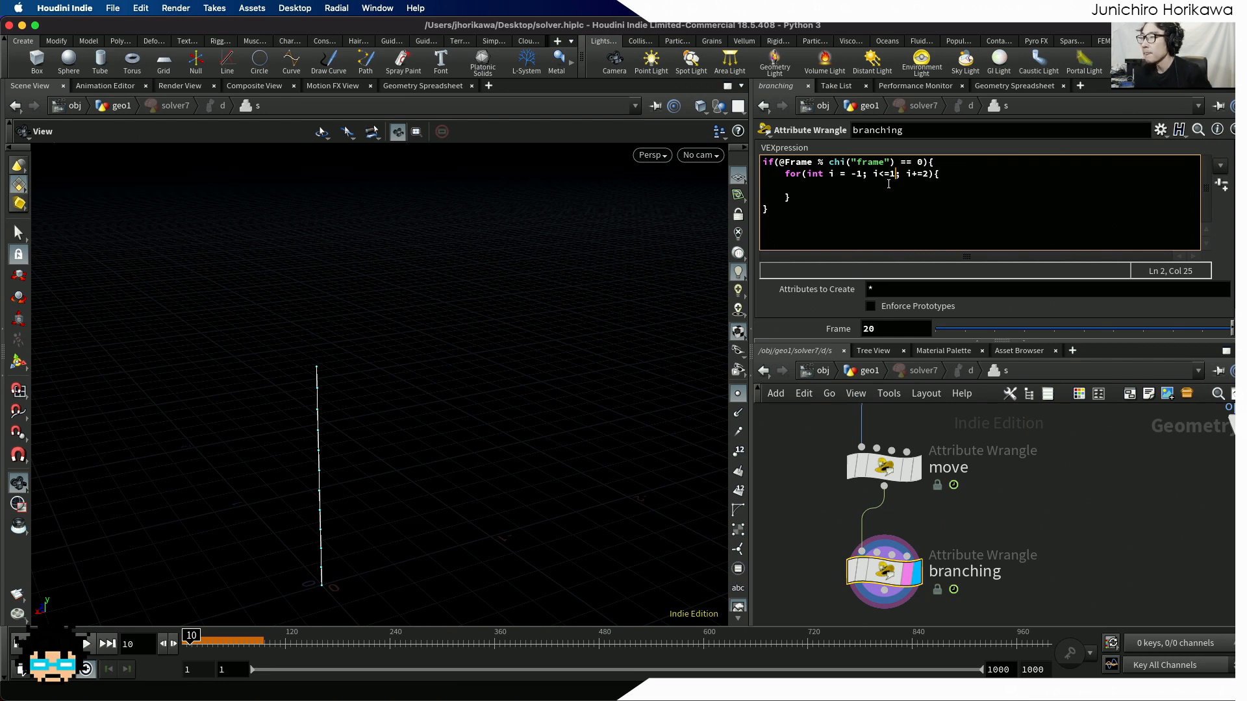
Step: Inside the for loop of the branching wrangle's code, write matrix mat = ident(); followed by a new line
{"action": "left_click", "coordinate": [888, 186]}
{"action": "type", "text": "mat"}
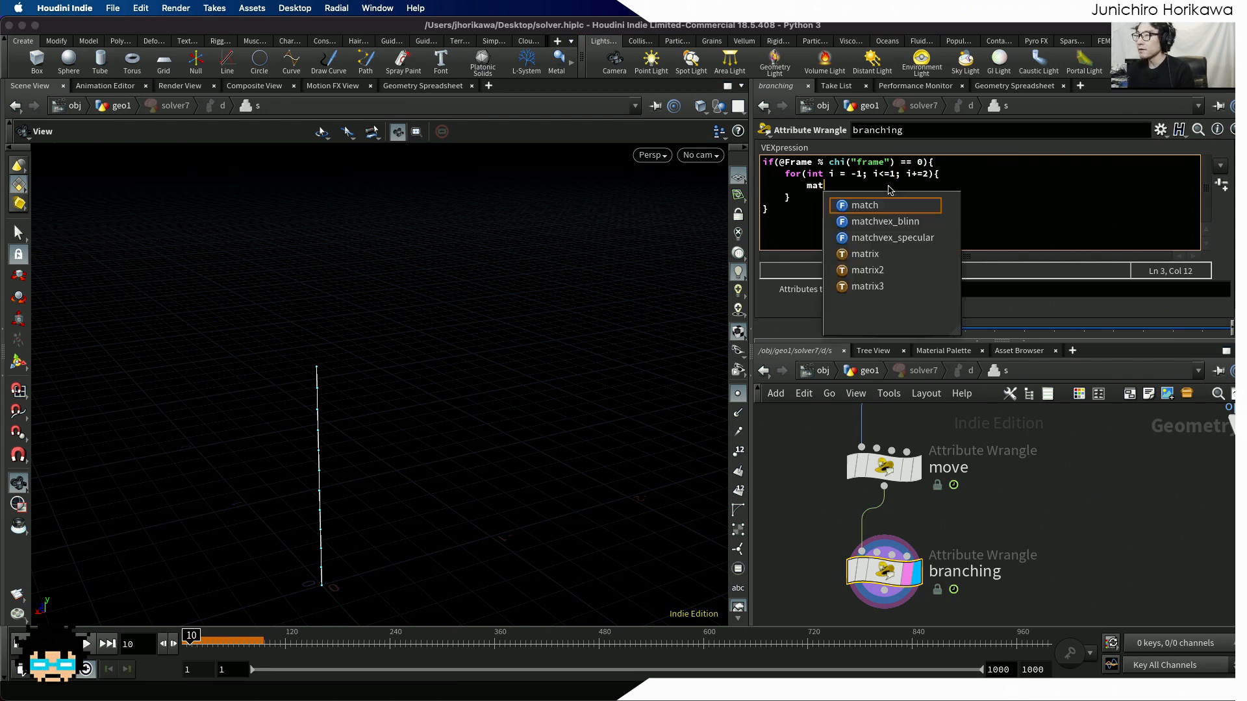
{"action": "key", "text": "BackSpace"}
{"action": "type", "text": "tr"}
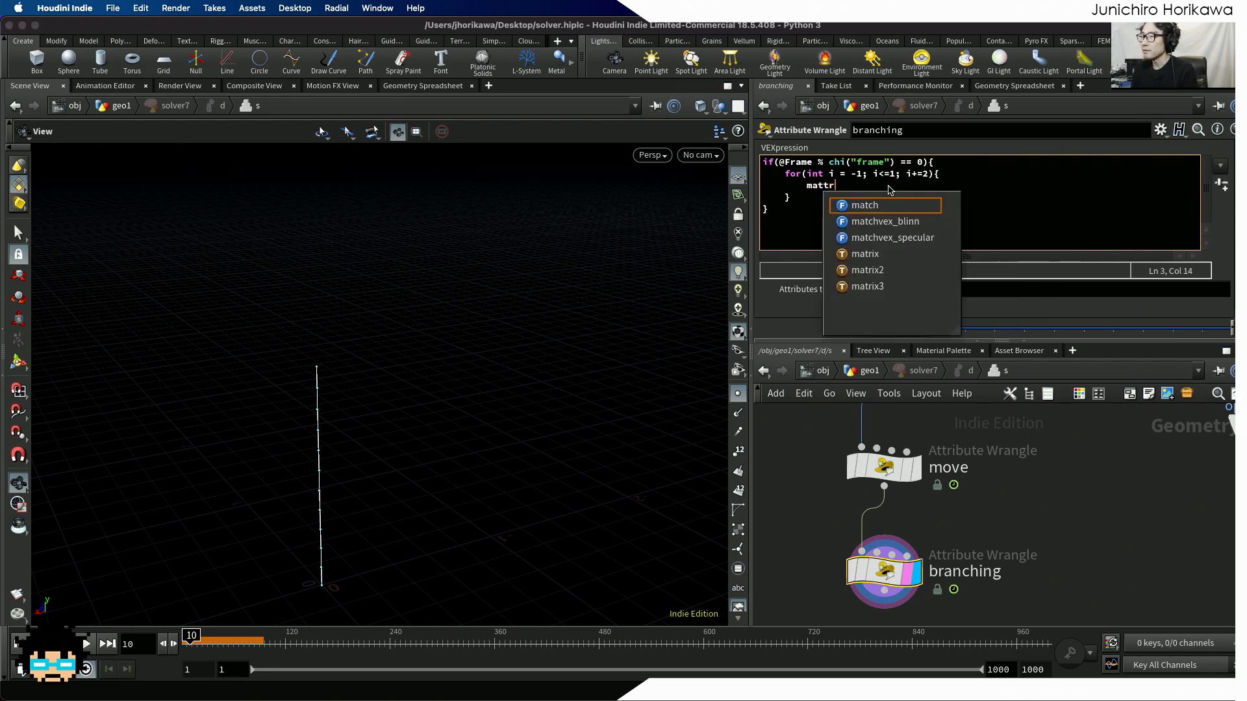
{"action": "key", "text": "BackSpace"}
{"action": "key", "text": "BackSpace"}
{"action": "type", "text": "rix mat iden"}
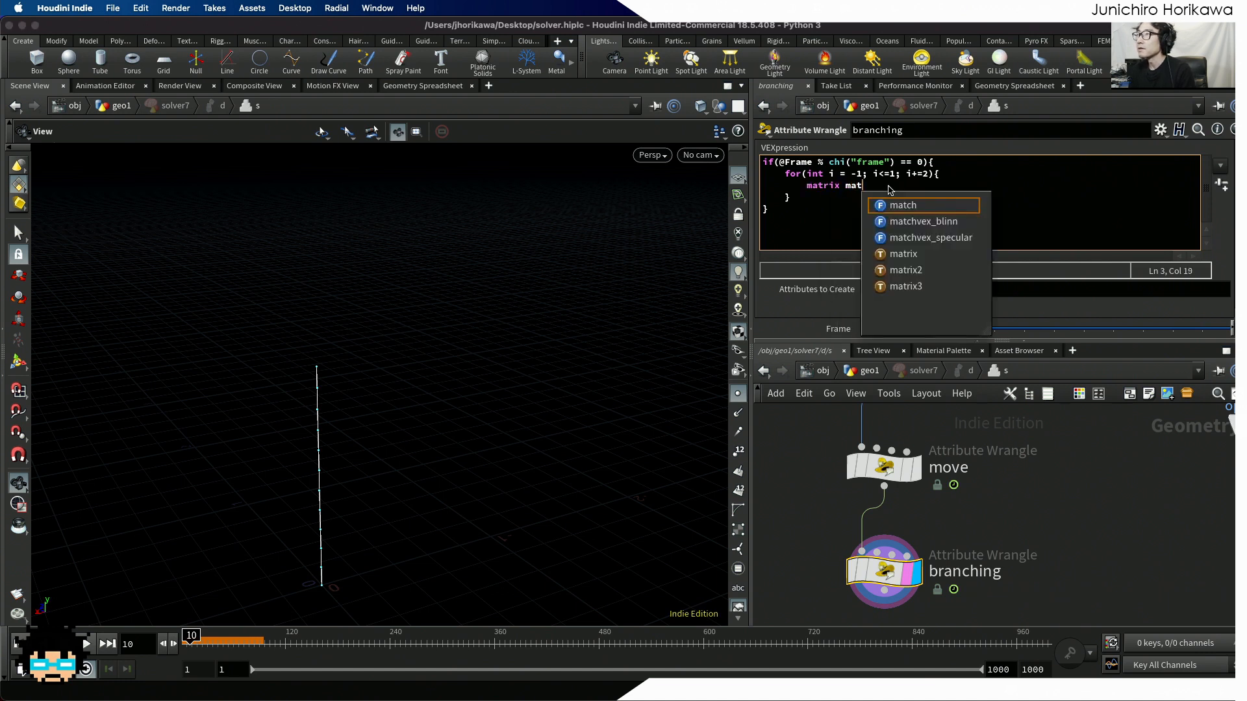
{"action": "key", "text": "BackSpace"}
{"action": "key", "text": "BackSpace"}
{"action": "key", "text": "BackSpace"}
{"action": "key", "text": "BackSpace"}
{"action": "type", "text": "= "}
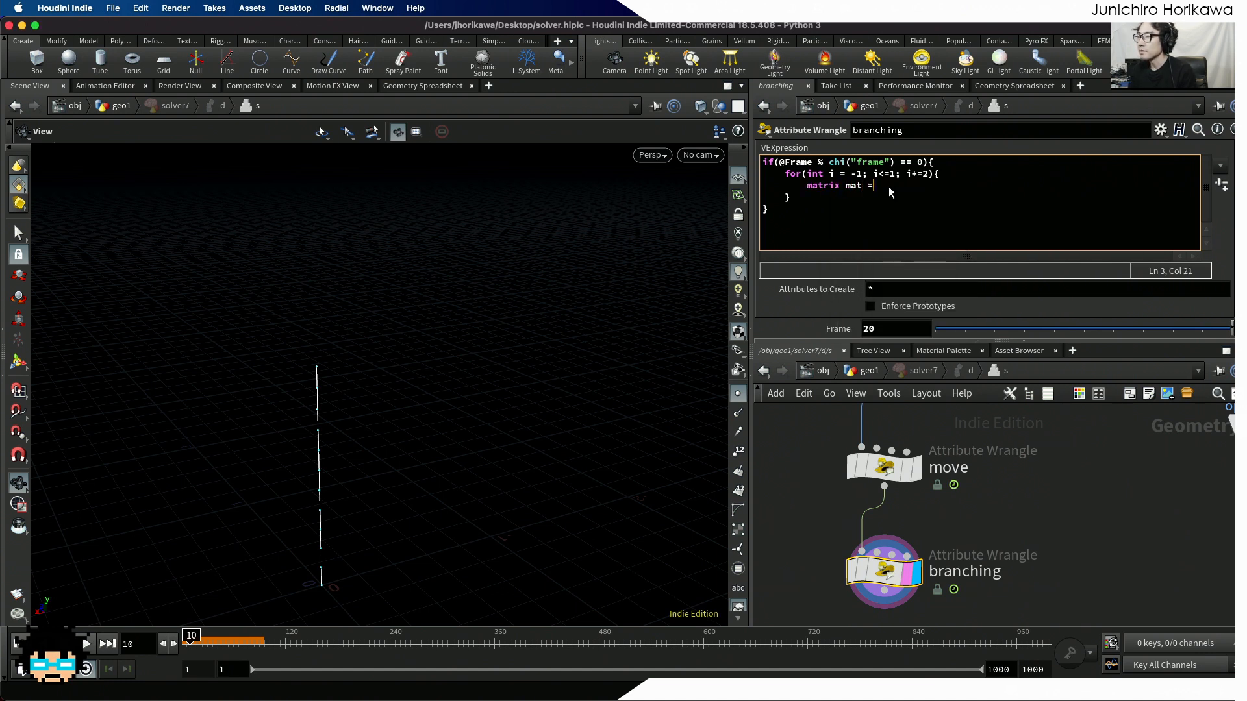
{"action": "type", "text": "indent"}
{"action": "key", "text": "BackSpace"}
{"action": "key", "text": "BackSpace"}
{"action": "key", "text": "BackSpace"}
{"action": "key", "text": "BackSpace"}
{"action": "key", "text": "BackSpace"}
{"action": "type", "text": "d"}
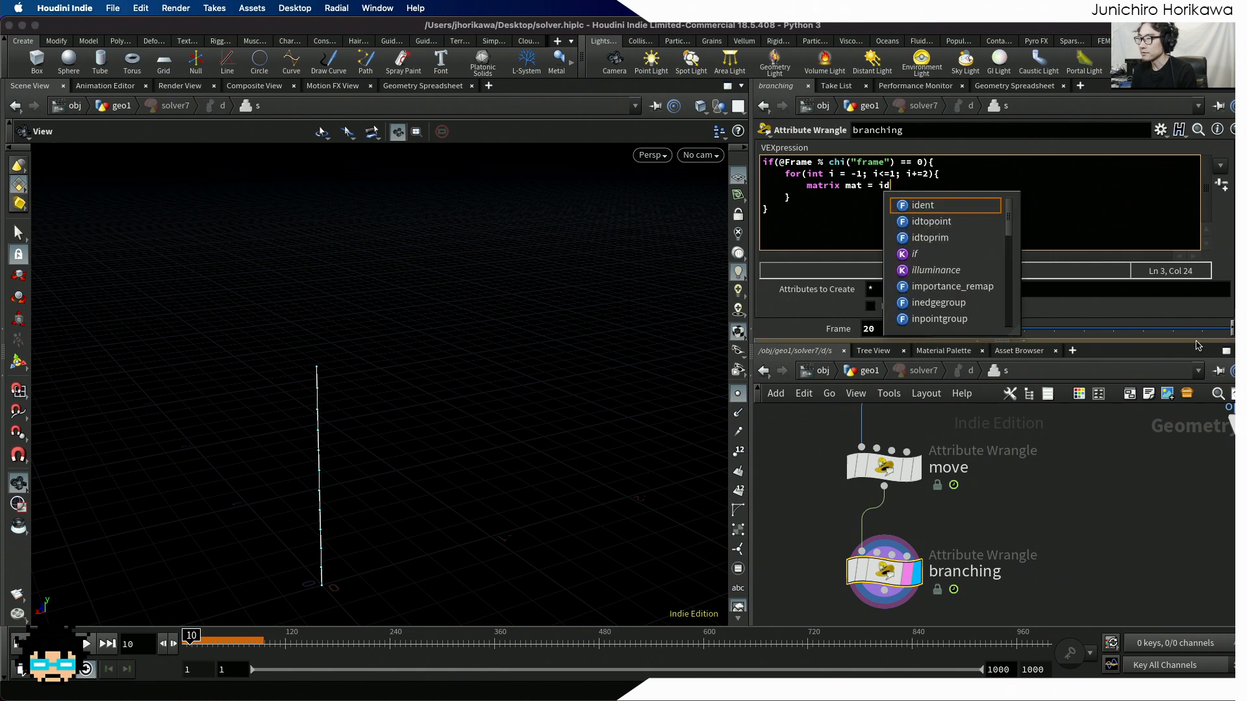
{"action": "type", "text": "ent();"}
{"action": "key", "text": "Return"}
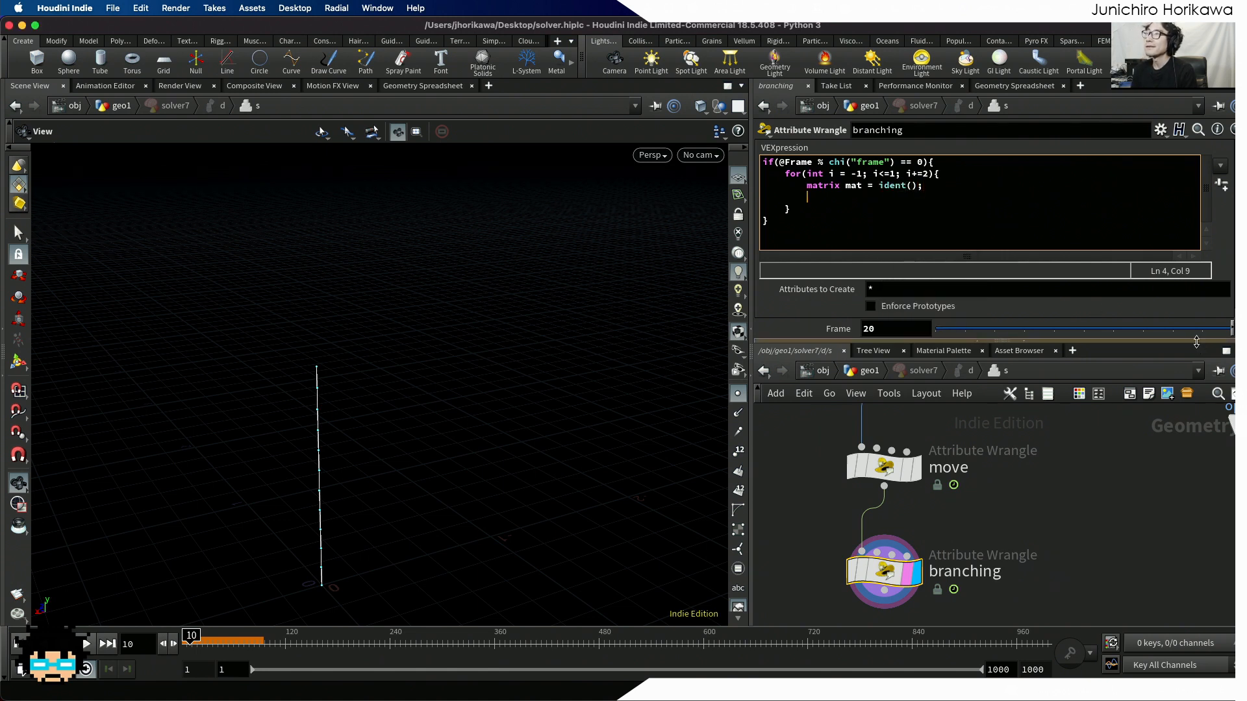
Step: Below the matrix declaration, write rotate(mat, chf("ang") * $PI * i, set(0,0,1)); in the loop
{"action": "type", "text": "rotate(mat, "}
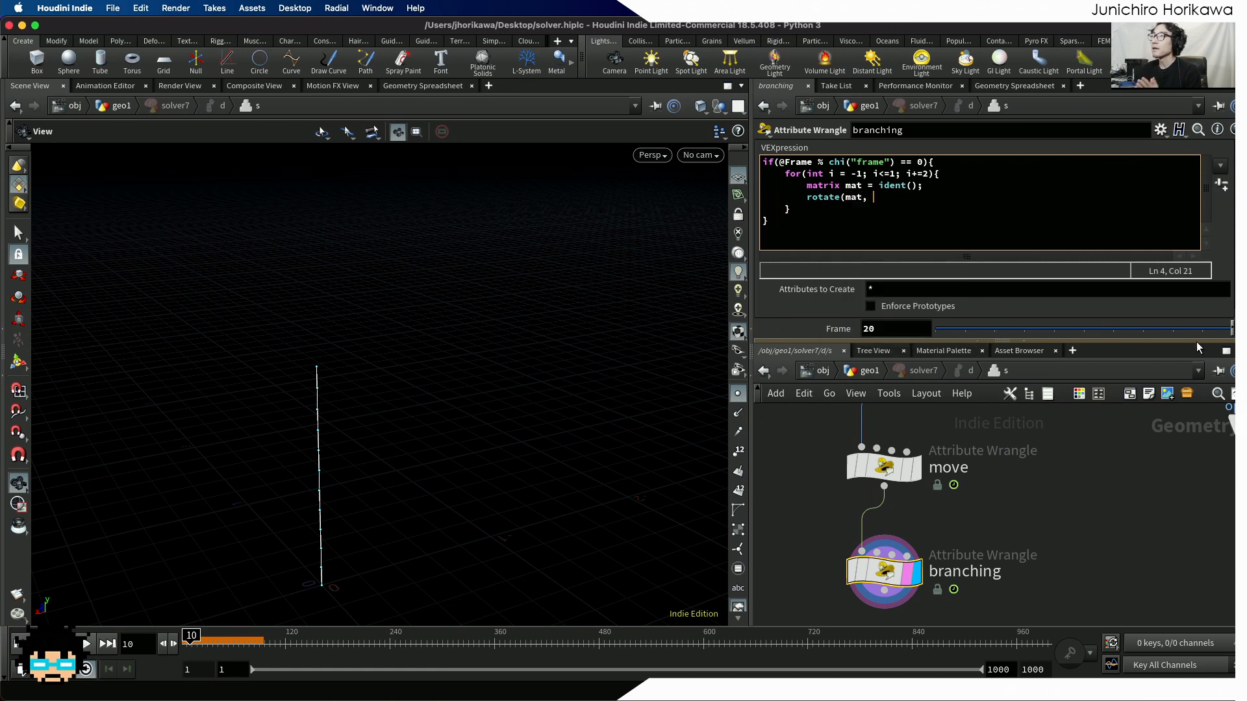
{"action": "type", "text": "radin"}
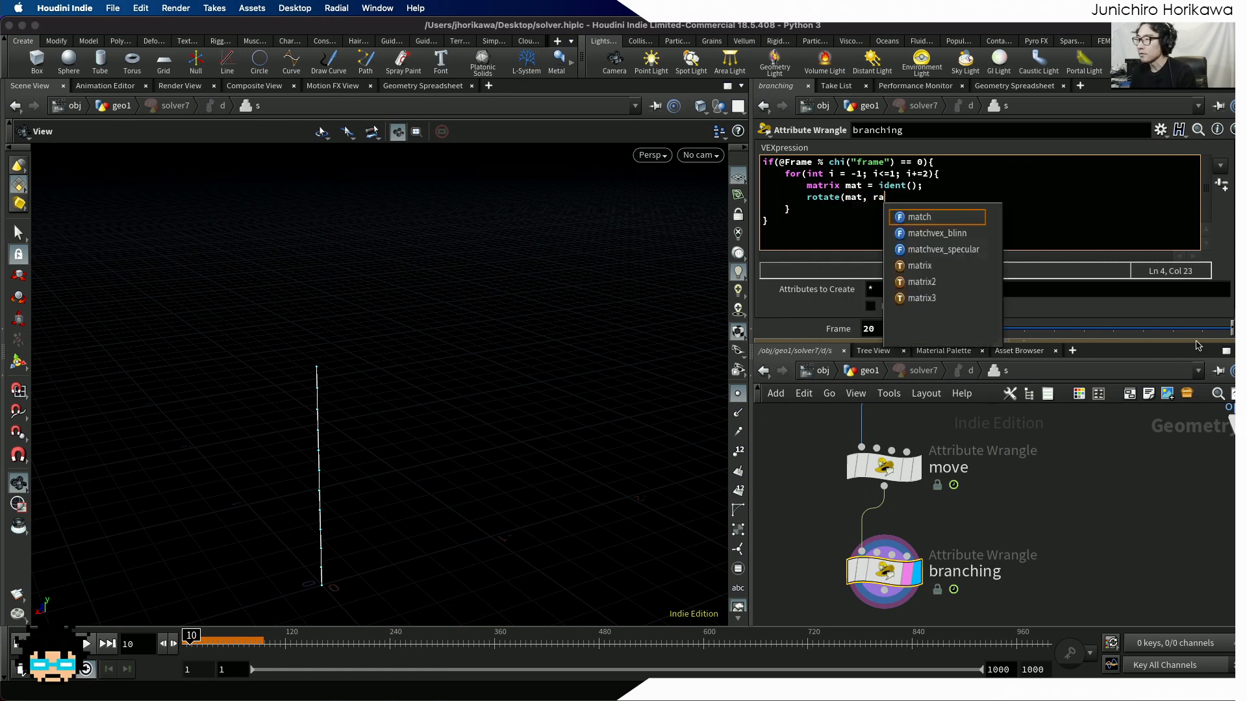
{"action": "key", "text": "BackSpace"}
{"action": "key", "text": "BackSpace"}
{"action": "key", "text": "BackSpace"}
{"action": "key", "text": "BackSpace"}
{"action": "key", "text": "BackSpace"}
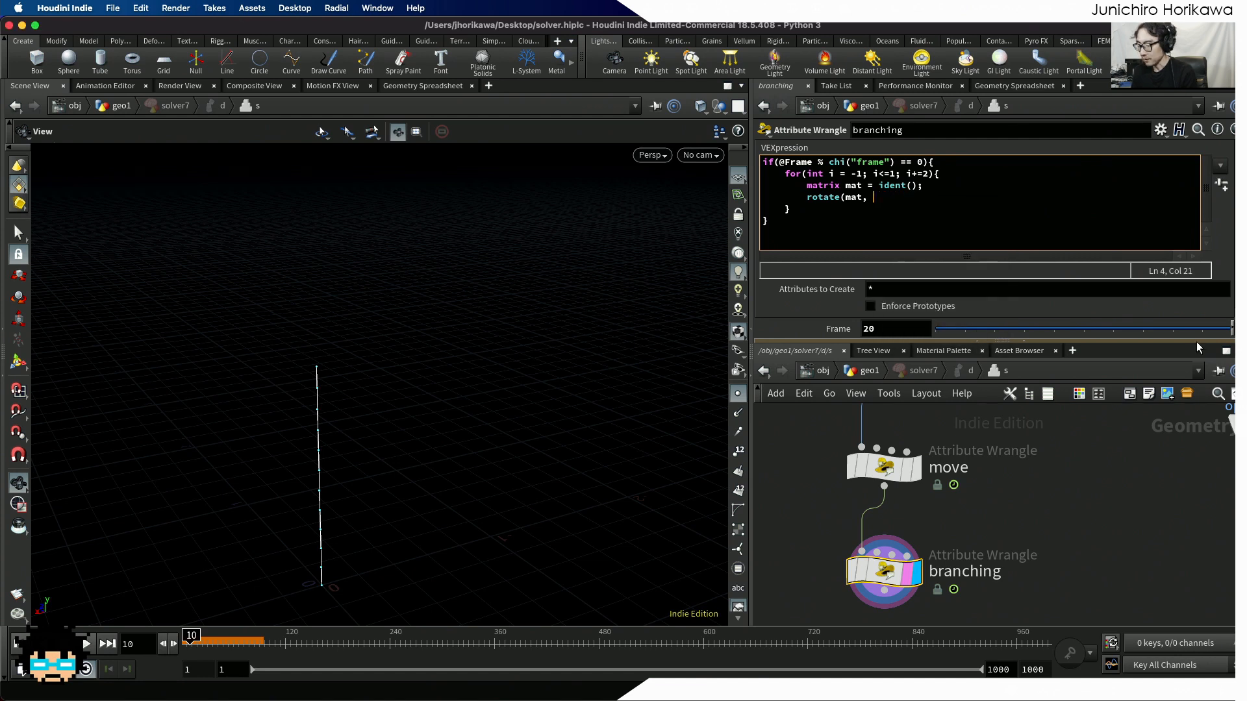
{"action": "type", "text": "chf("}
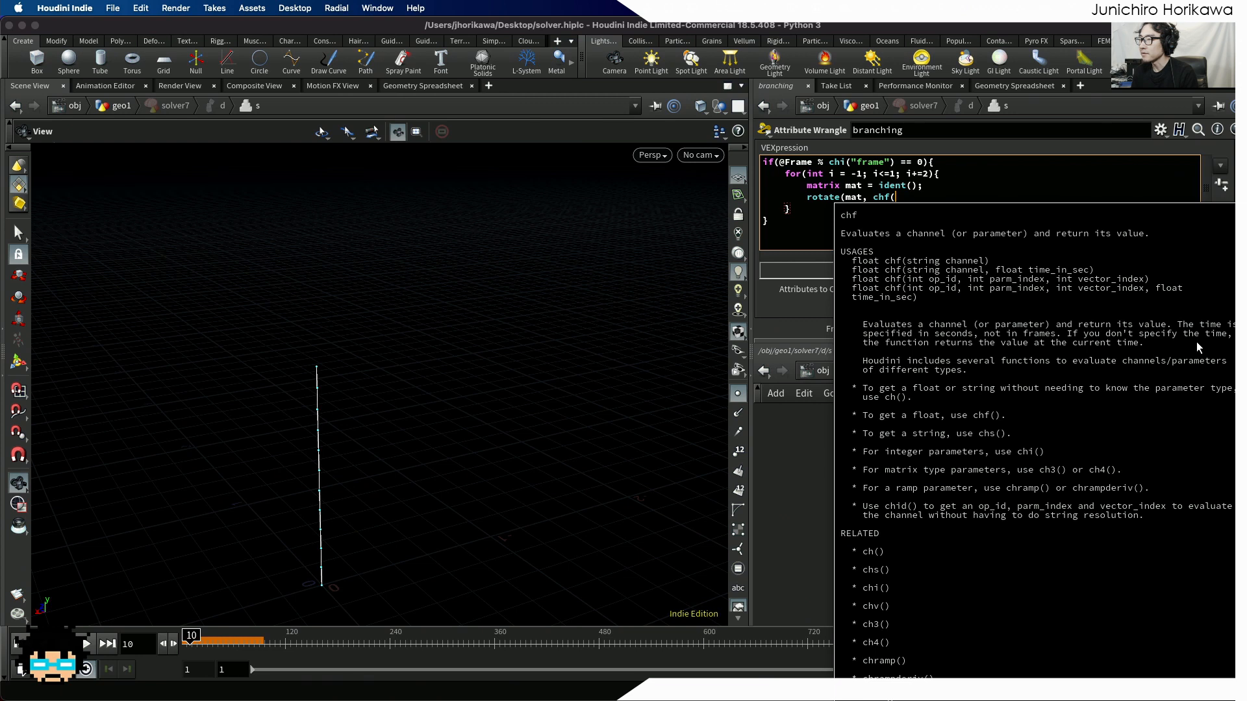
{"action": "type", "text": "\"ang\")"}
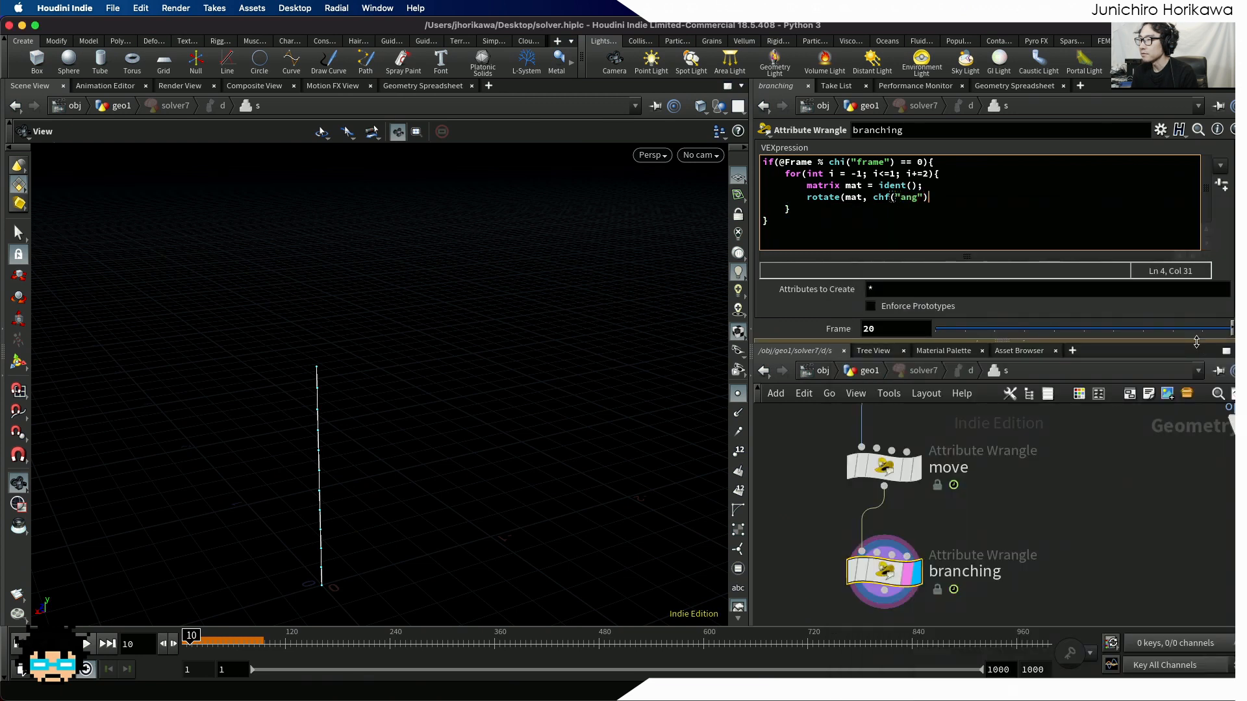
{"action": "type", "text": " * $PI"}
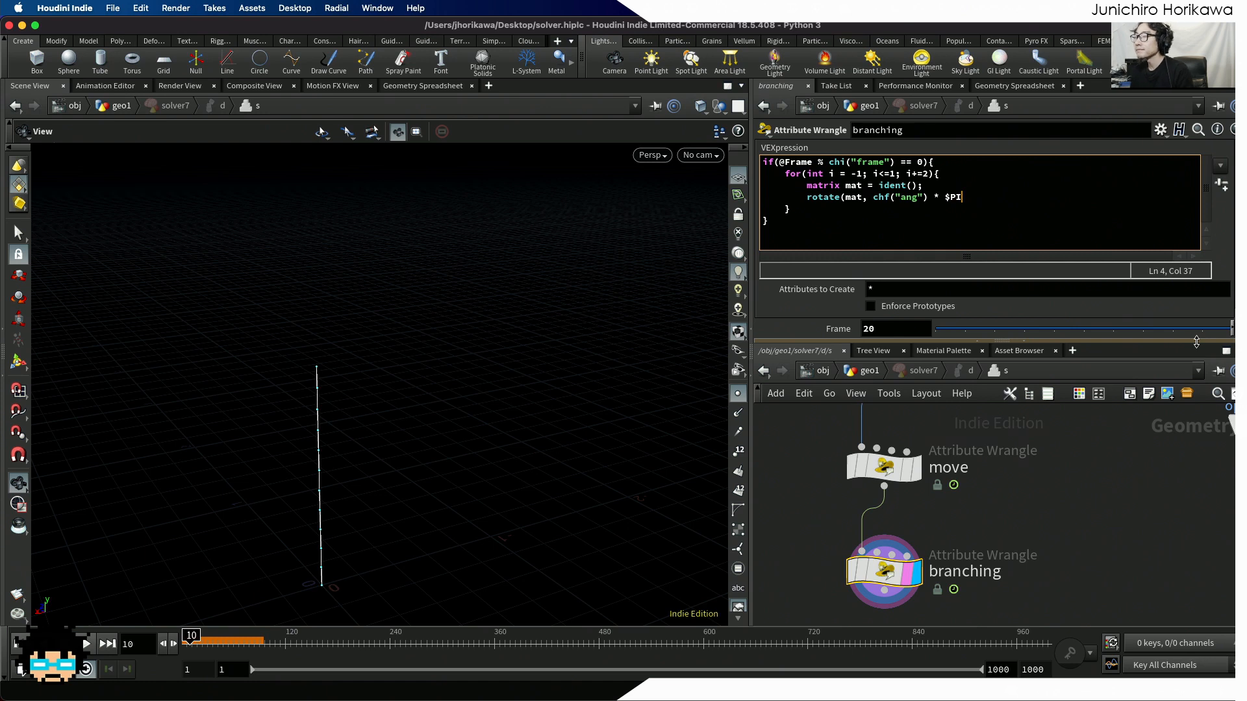
{"action": "type", "text": " * i,"}
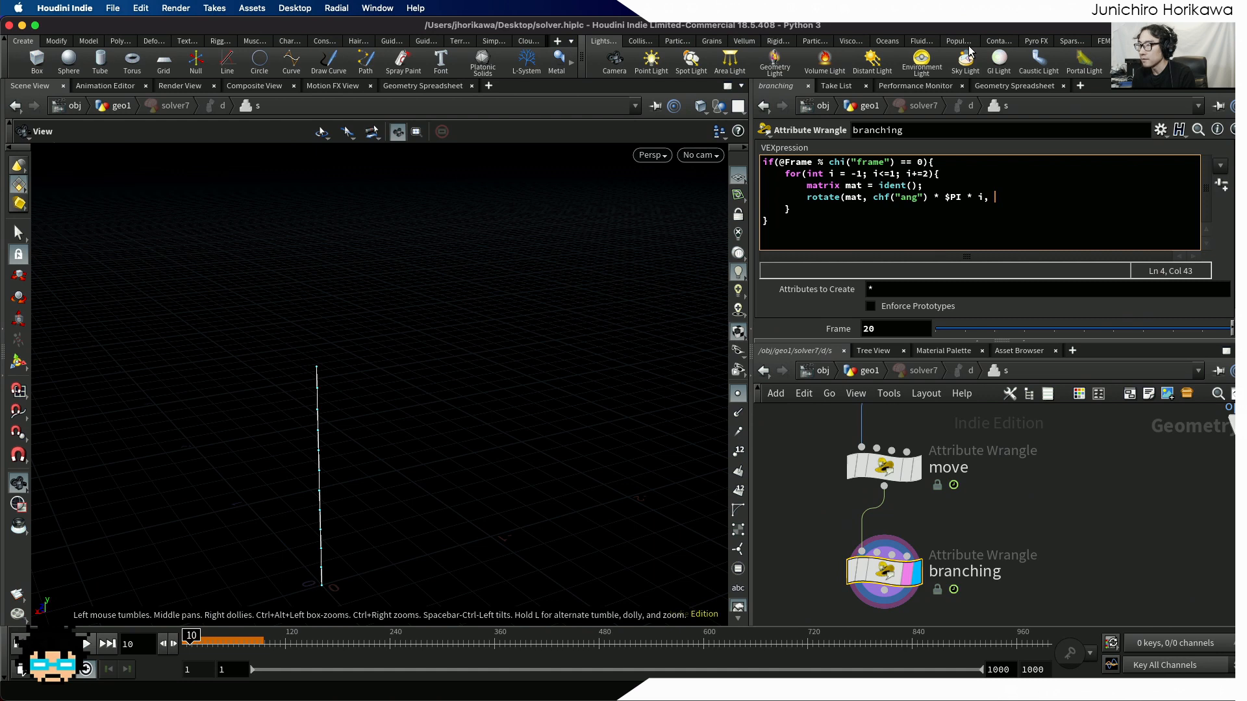
{"action": "type", "text": "set"}
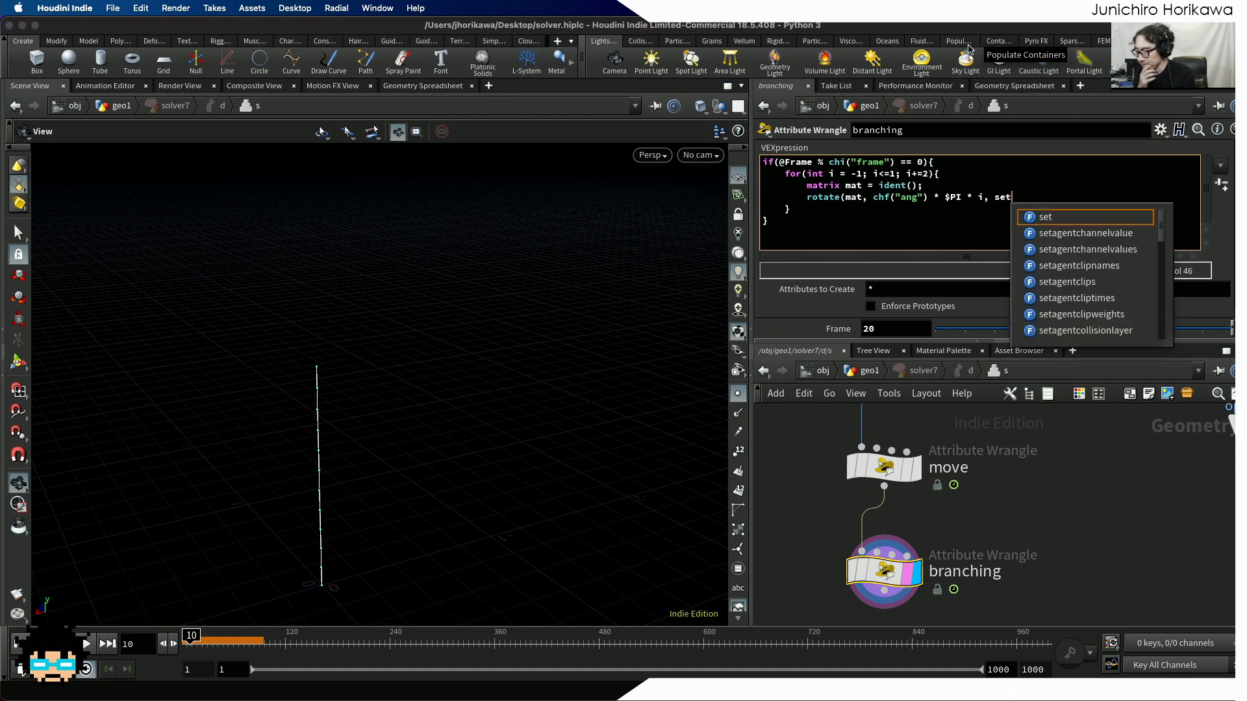
{"action": "type", "text": "("}
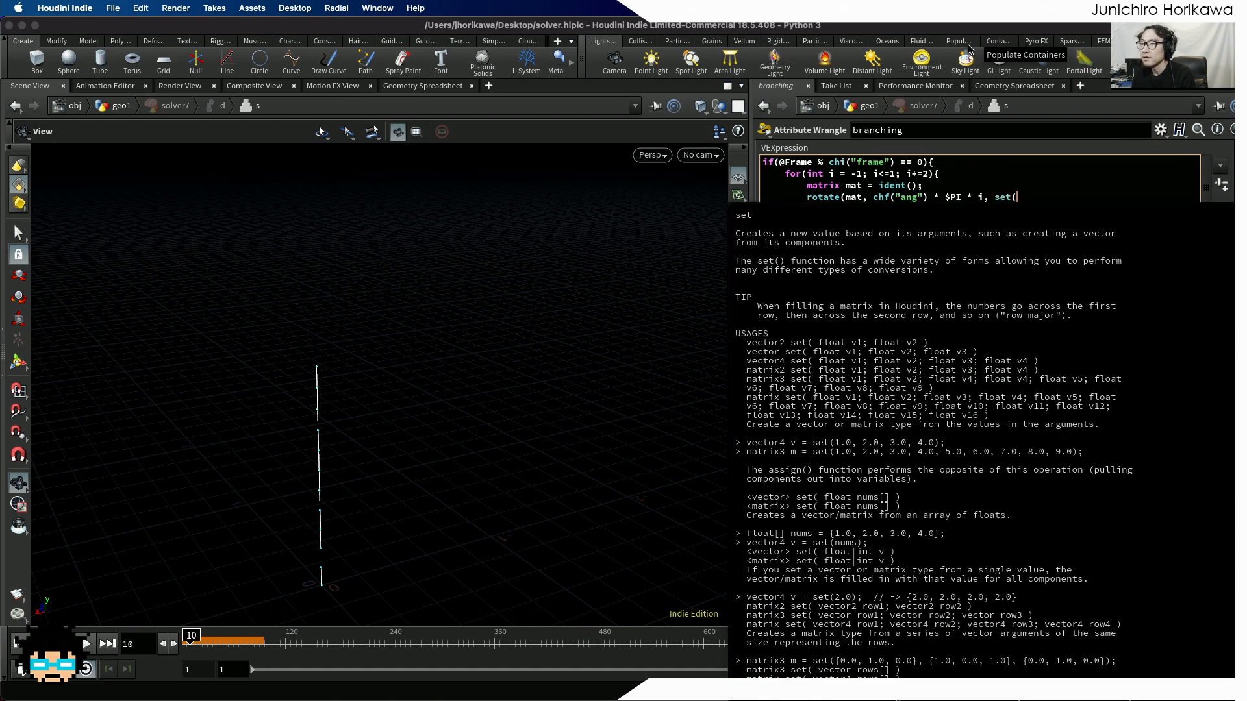
{"action": "type", "text": "0,0,1"}
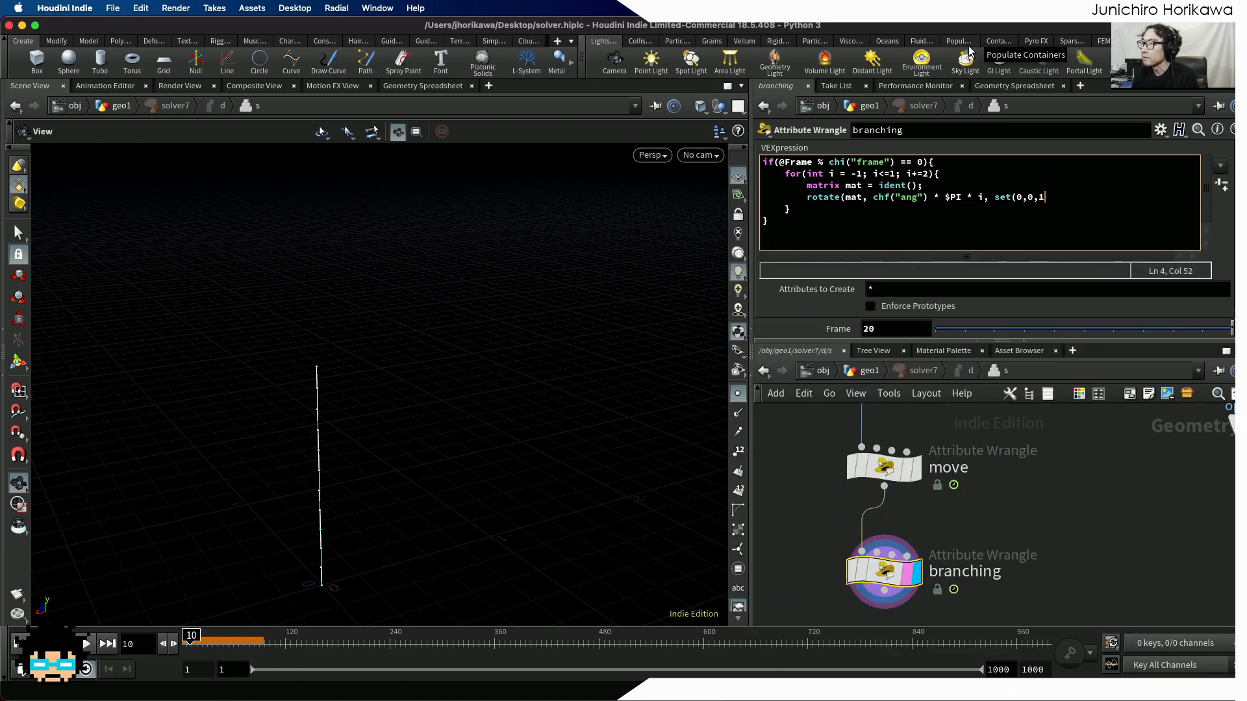
{"action": "type", "text": "));"}
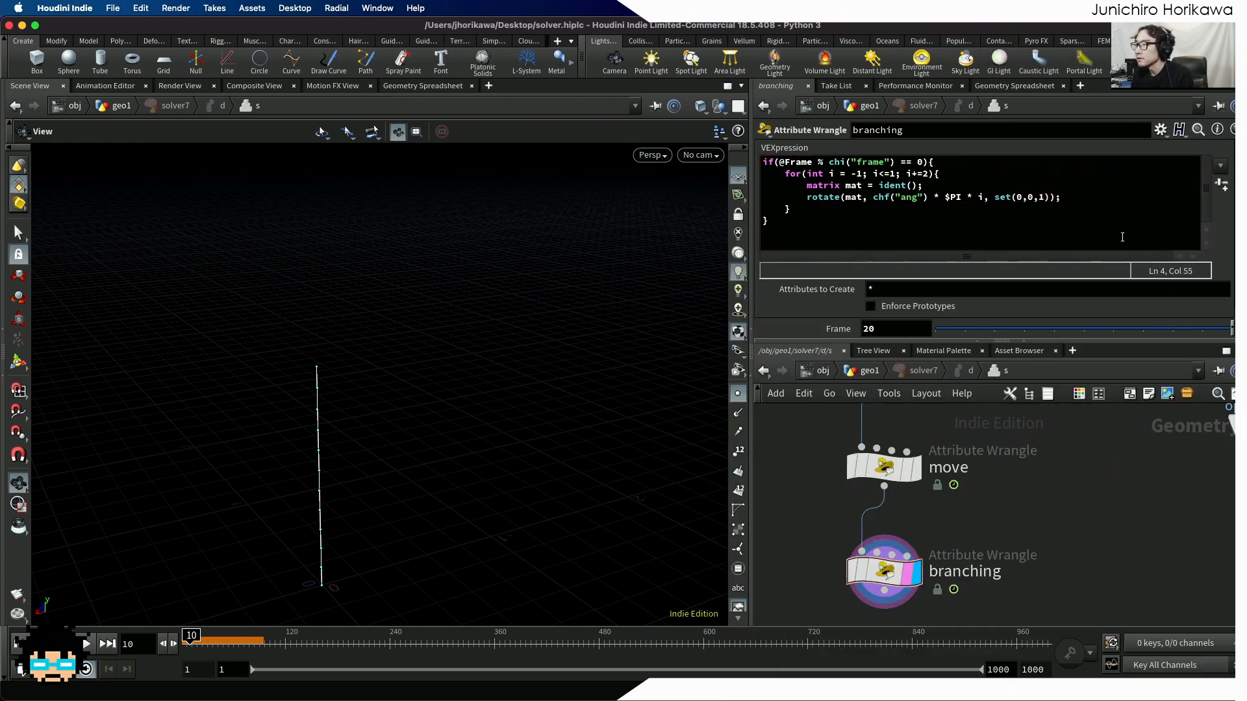
Step: After a blank line below the rotate call, declare the rotated velocity with vector vel = v@vel * mat;
{"action": "left_click", "coordinate": [1076, 200]}
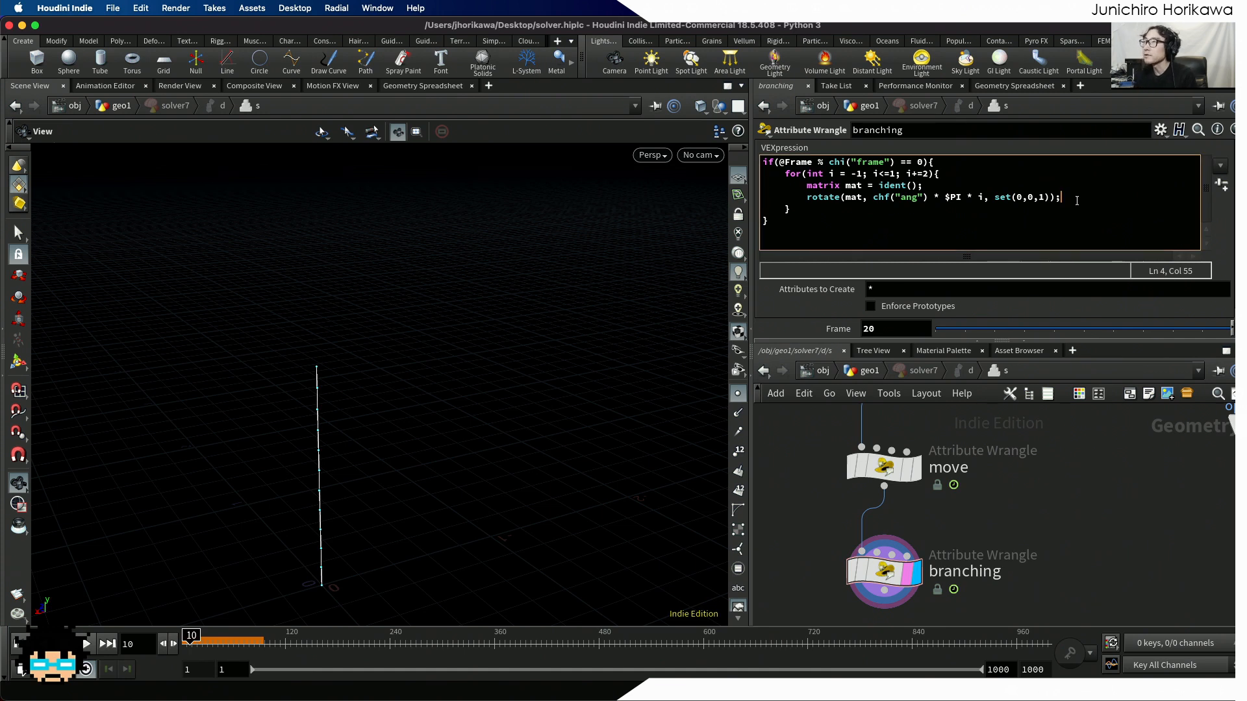
{"action": "key", "text": "Return"}
{"action": "key", "text": "Return"}
{"action": "type", "text": "vecto"}
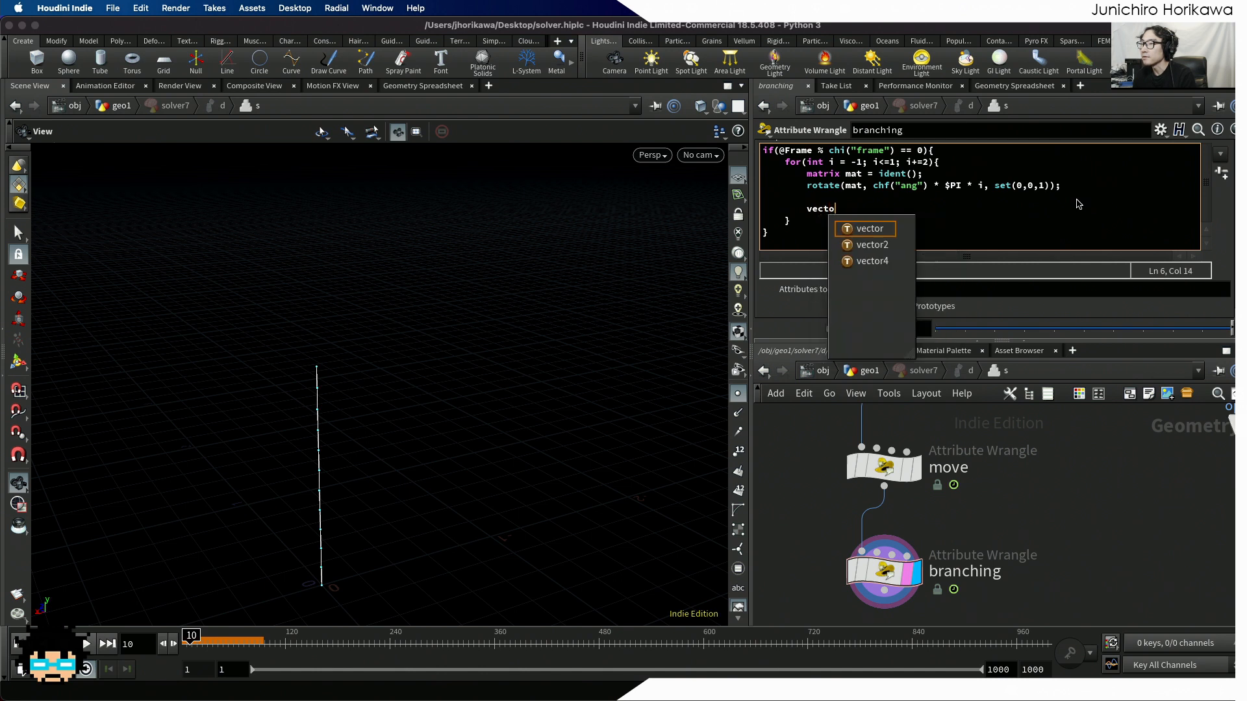
{"action": "type", "text": "r vel = "}
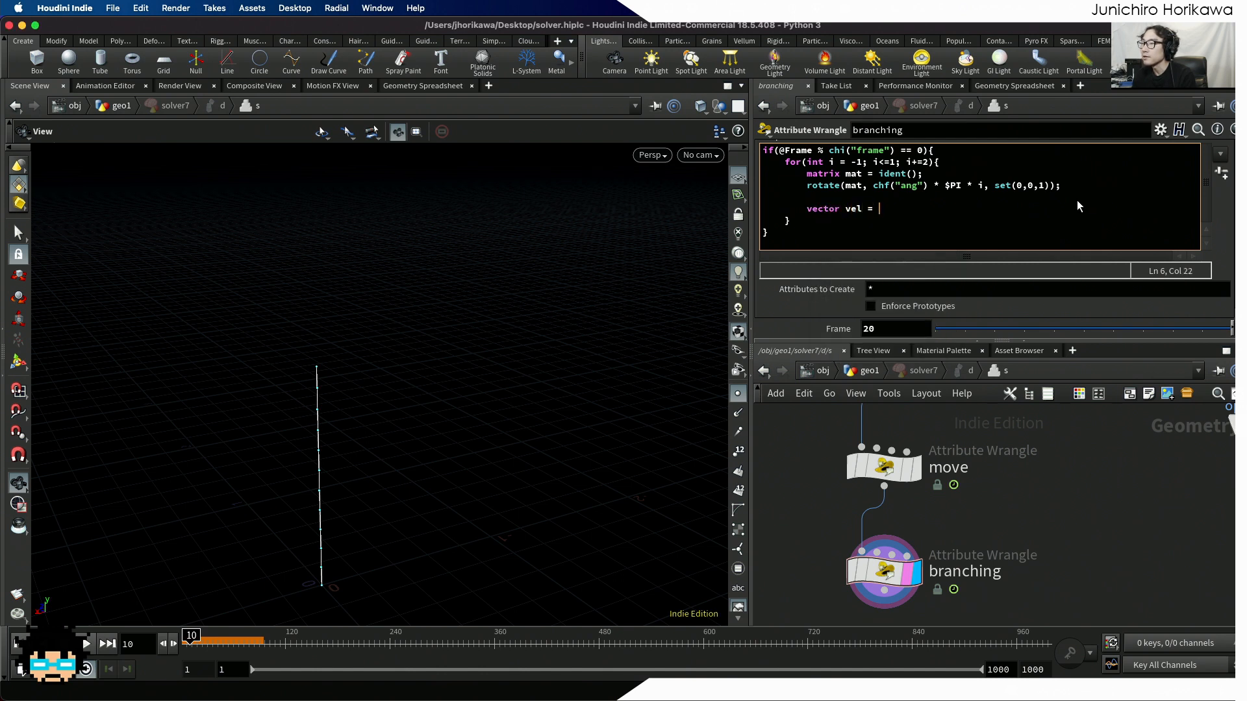
{"action": "type", "text": "v@vel"}
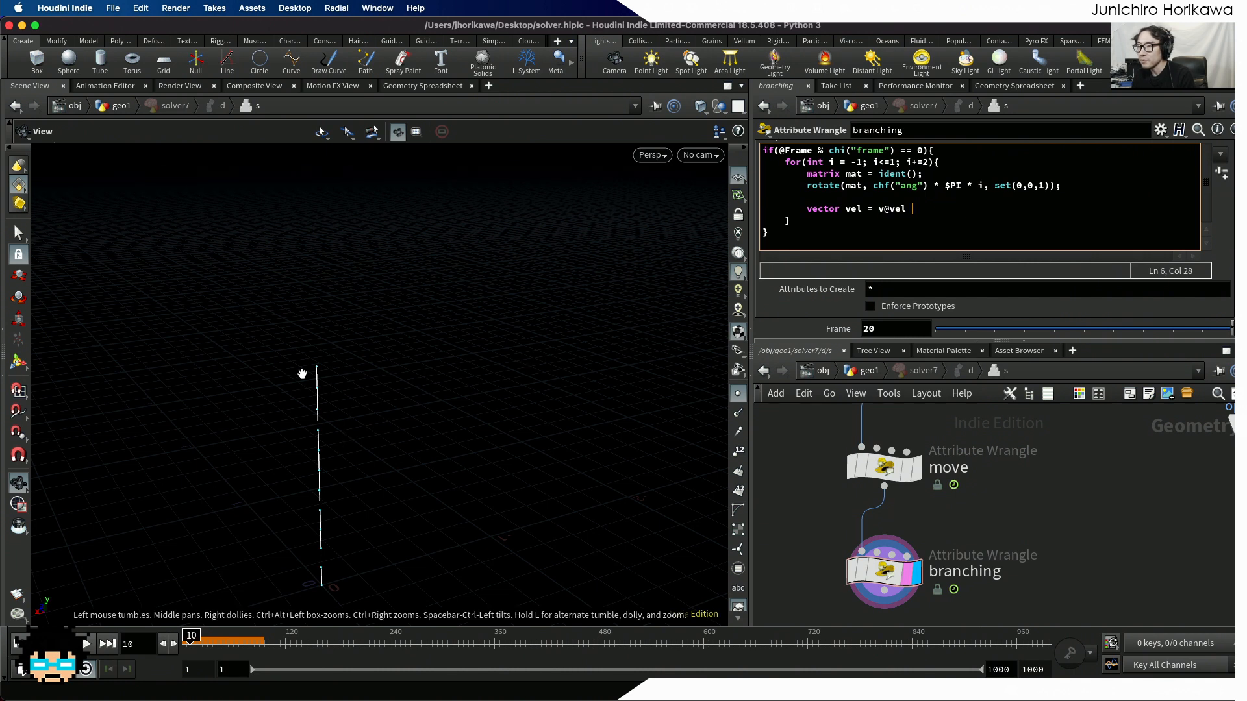
{"action": "scroll", "coordinate": [320, 368], "scroll_direction": "up", "scroll_amount": 2}
{"action": "scroll", "coordinate": [321, 368], "scroll_direction": "up", "scroll_amount": 2}
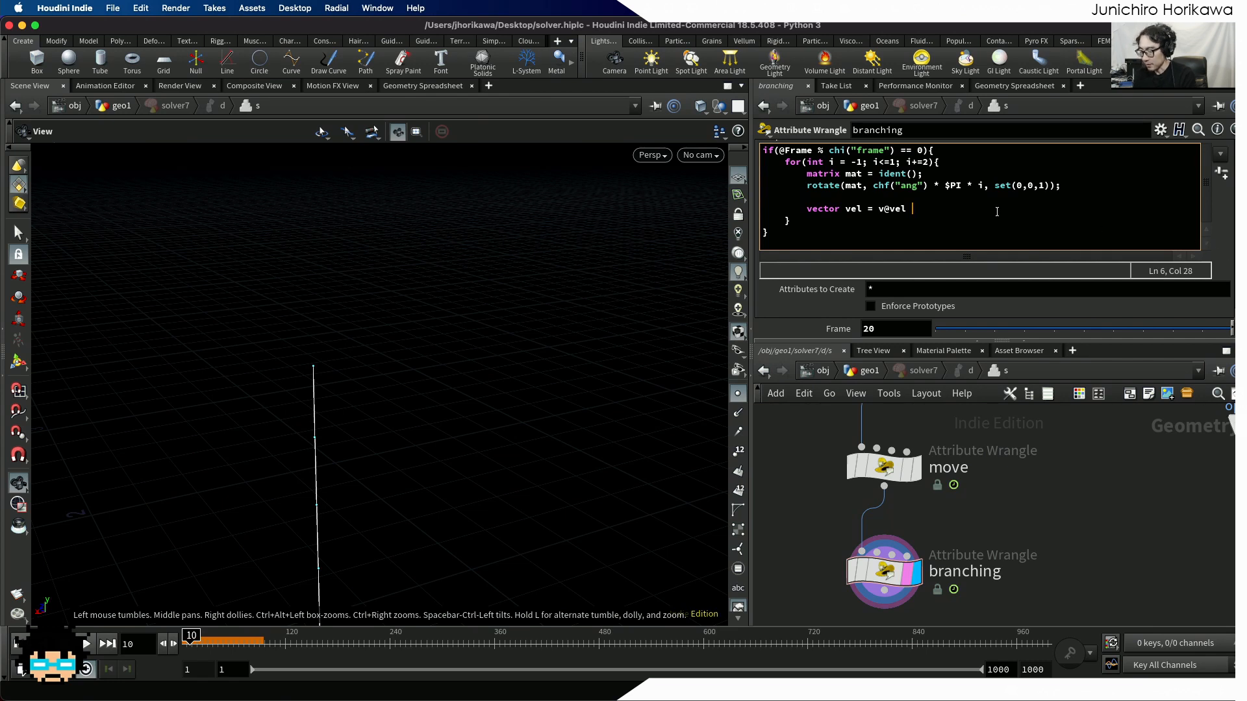
{"action": "type", "text": "* mat;"}
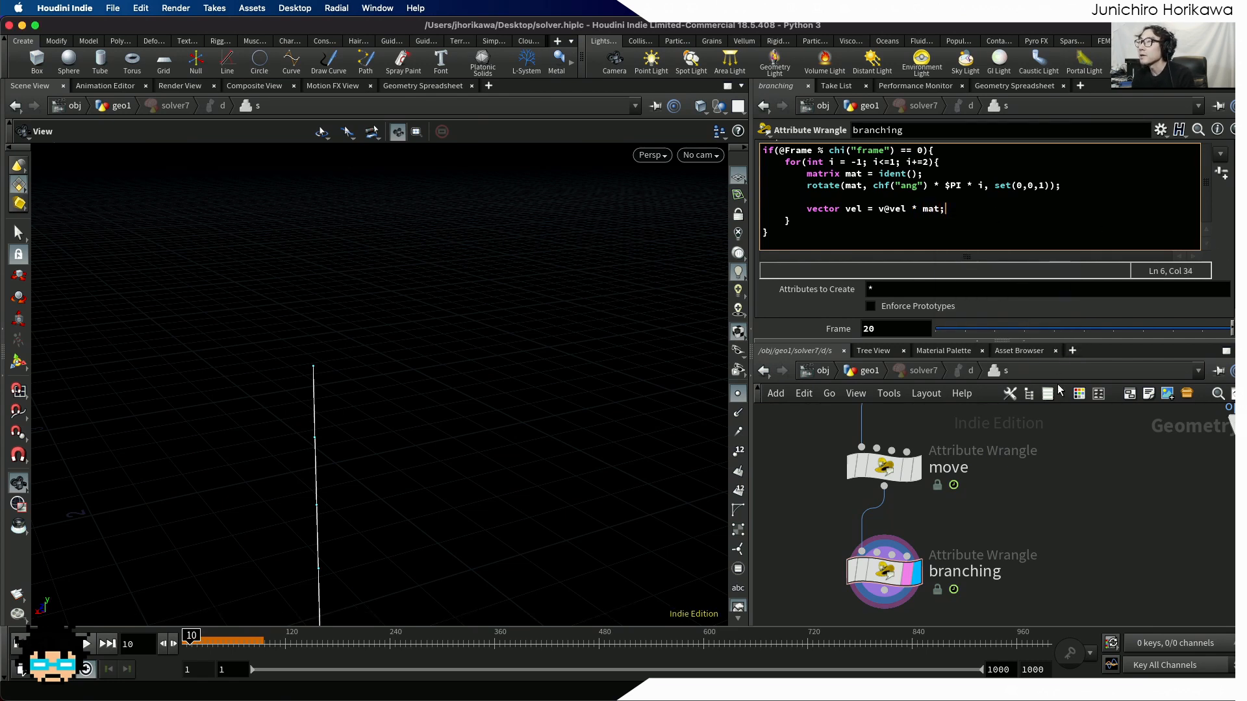
Step: Set the branching wrangle's Group to last and add an empty line below the vel declaration in the code
{"action": "scroll", "coordinate": [1223, 286], "scroll_direction": "up", "scroll_amount": 3}
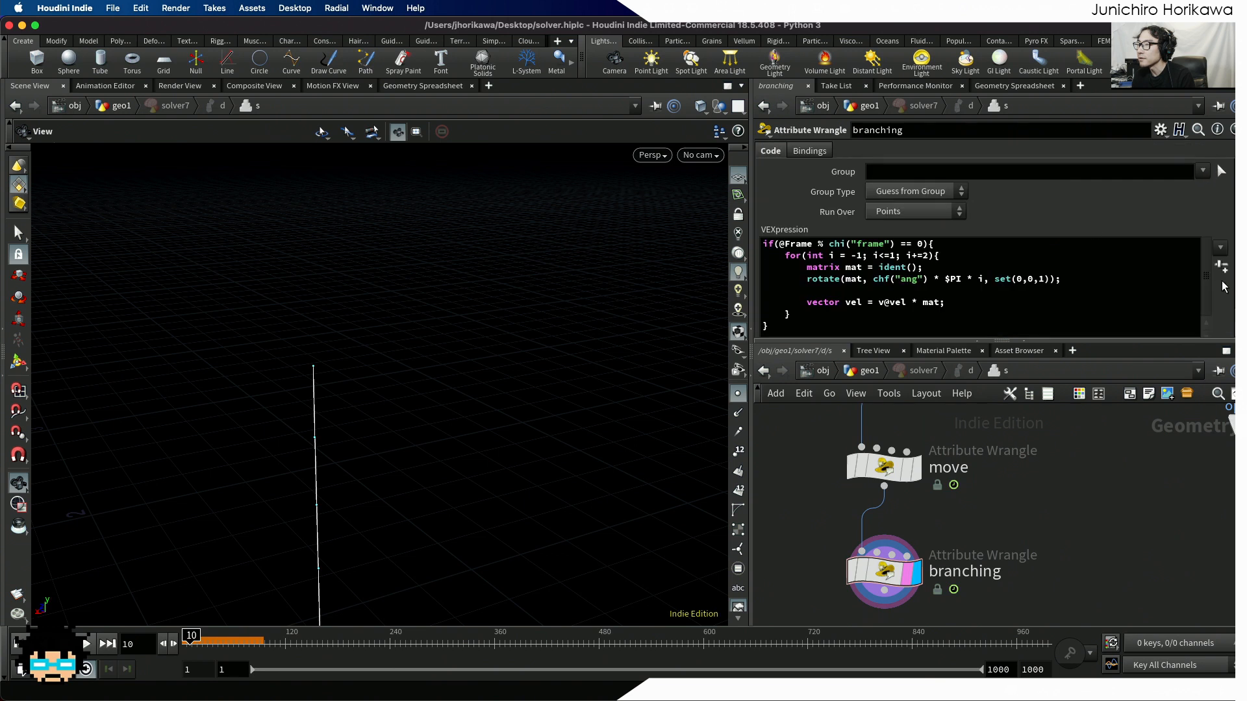
{"action": "left_click", "coordinate": [937, 172]}
{"action": "type", "text": "last"}
{"action": "key", "text": "Return"}
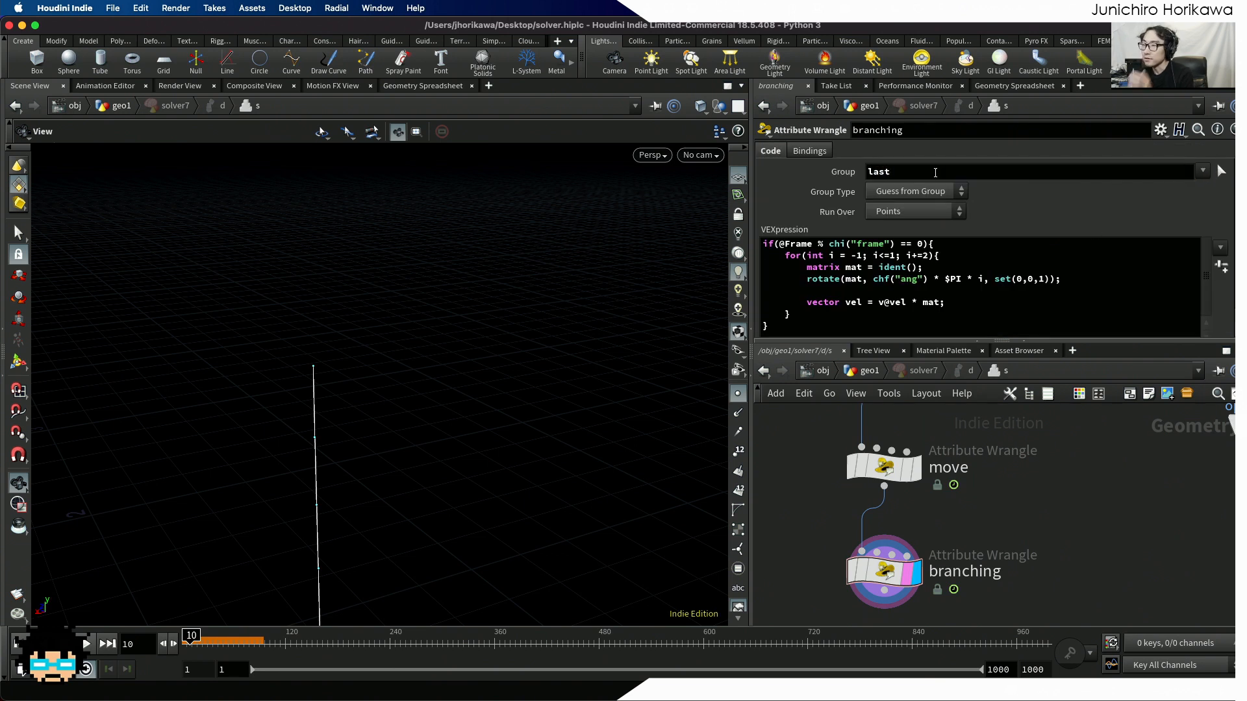
{"action": "left_click_drag", "start_coordinate": [948, 171], "coordinate": [828, 170]}
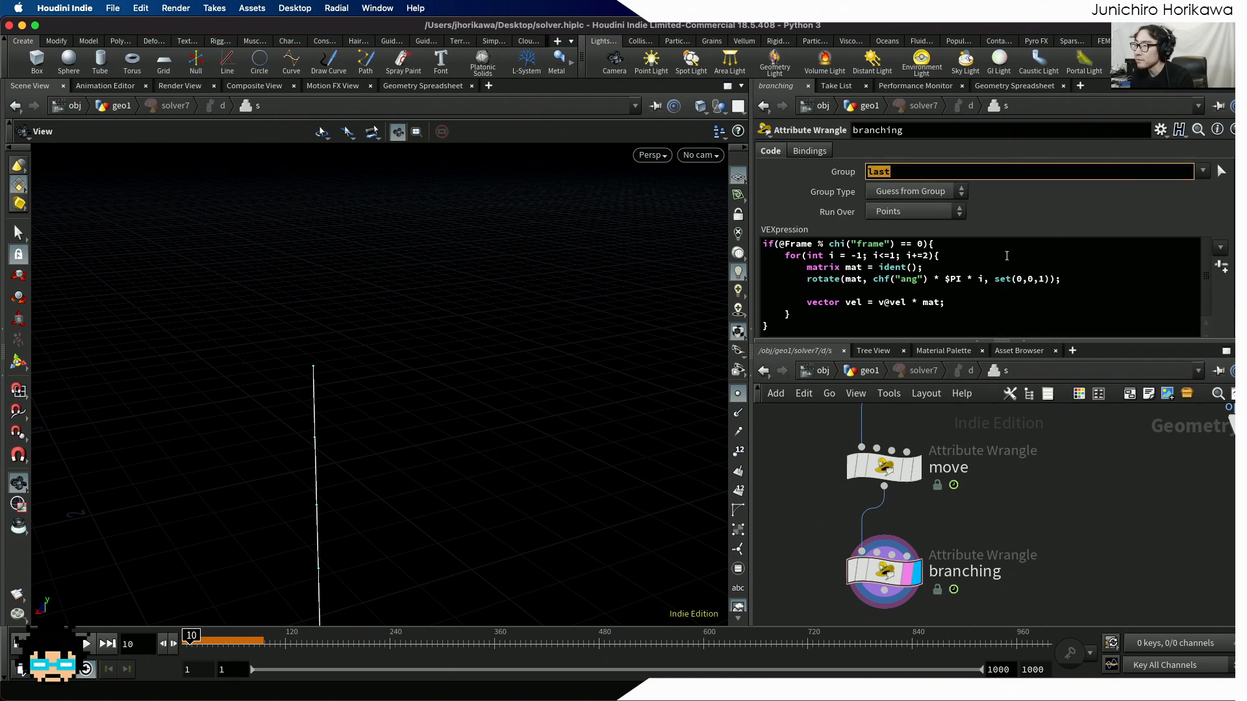
{"action": "left_click", "coordinate": [1011, 283]}
{"action": "left_click", "coordinate": [994, 303]}
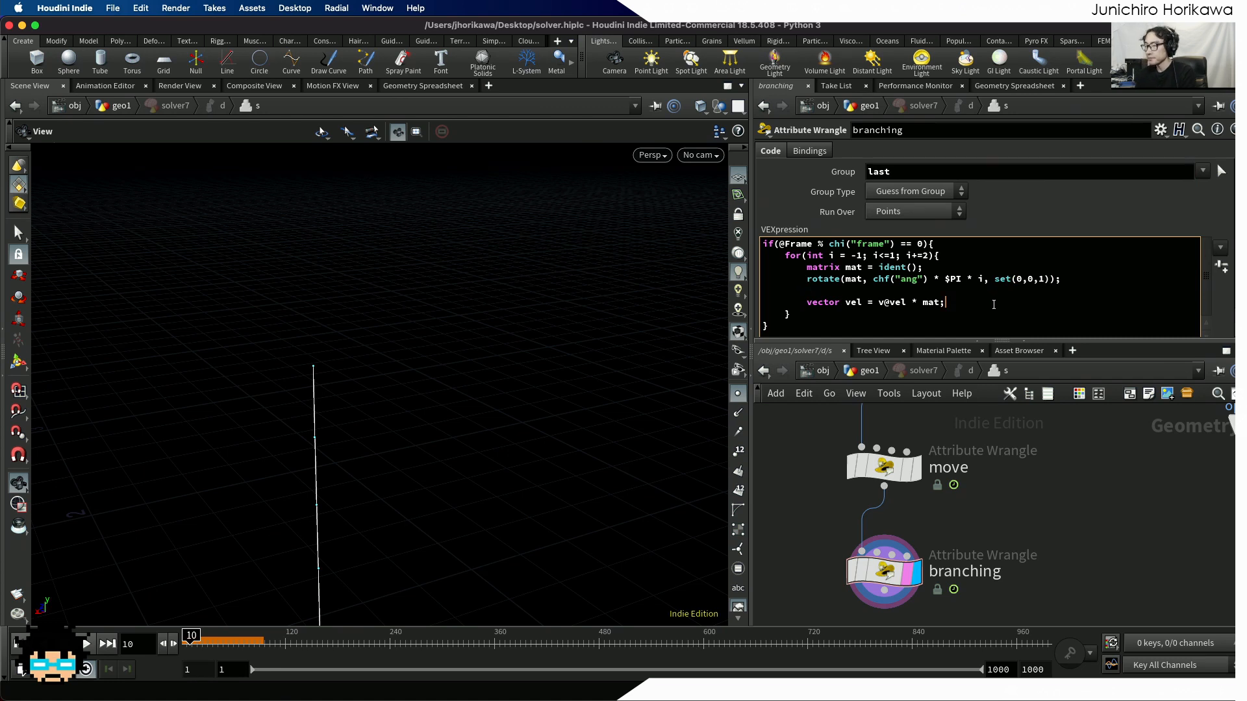
{"action": "left_click_drag", "start_coordinate": [946, 303], "coordinate": [805, 266]}
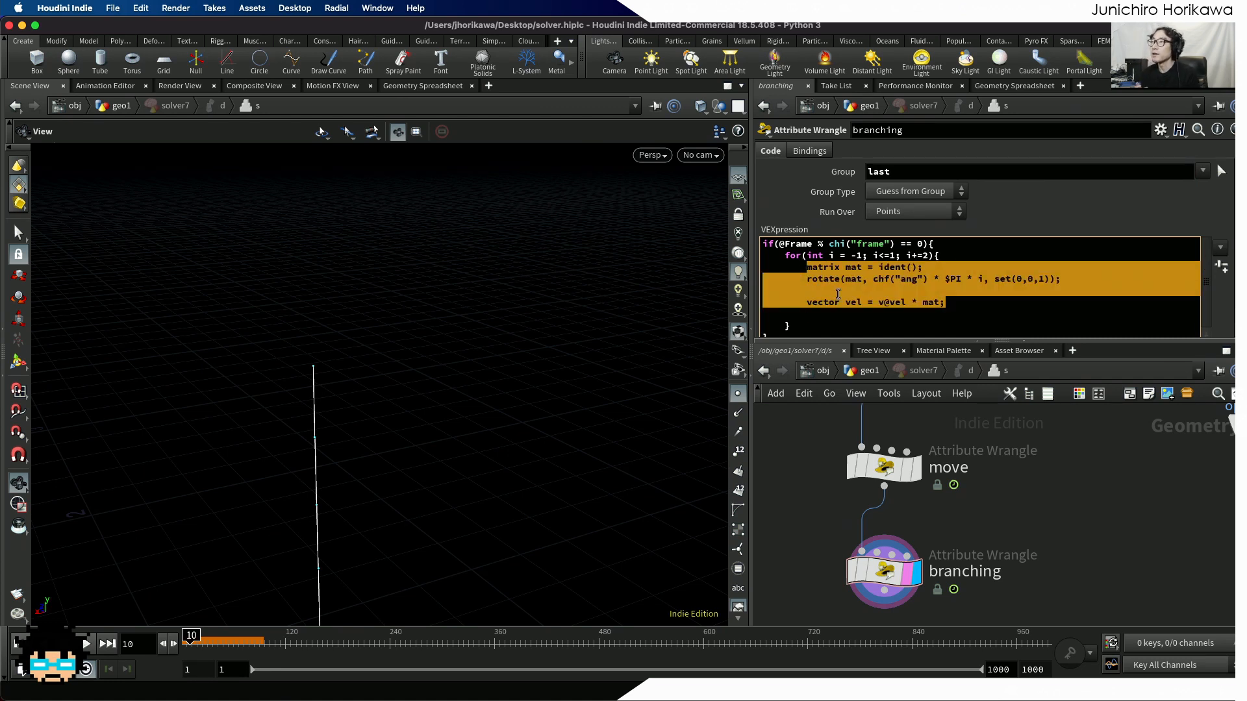
{"action": "left_click", "coordinate": [911, 313]}
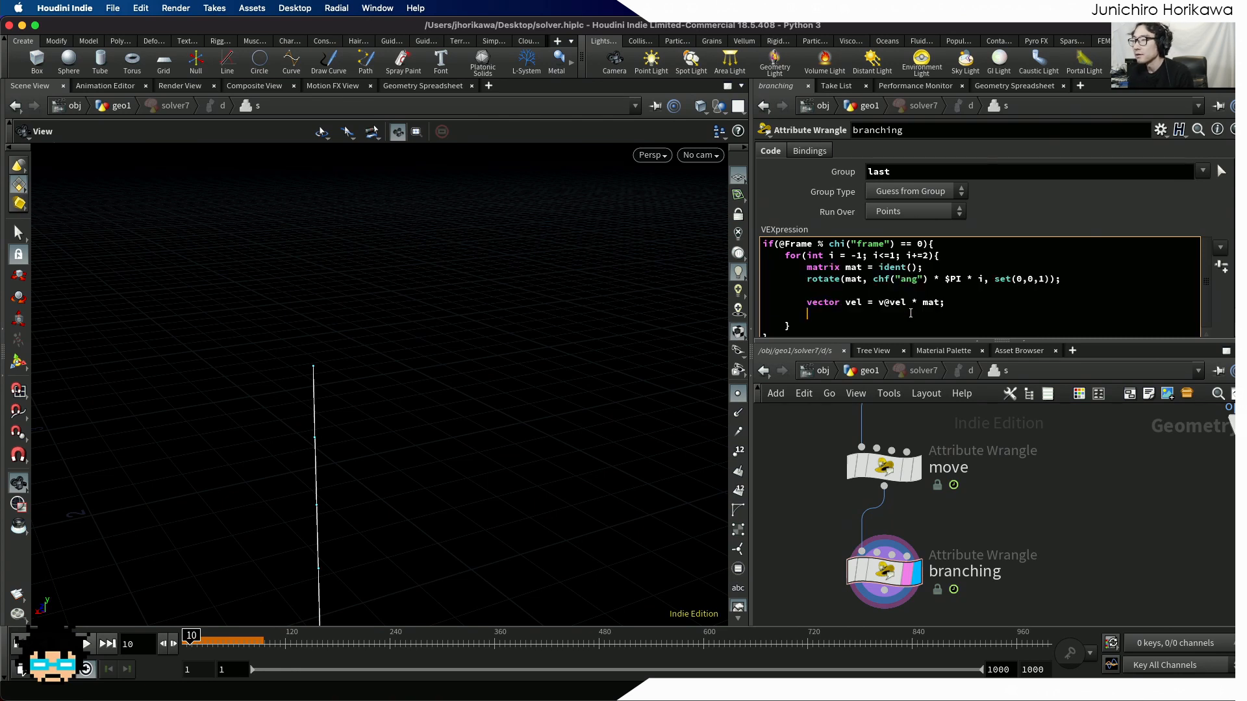
{"action": "type", "text": "int line "}
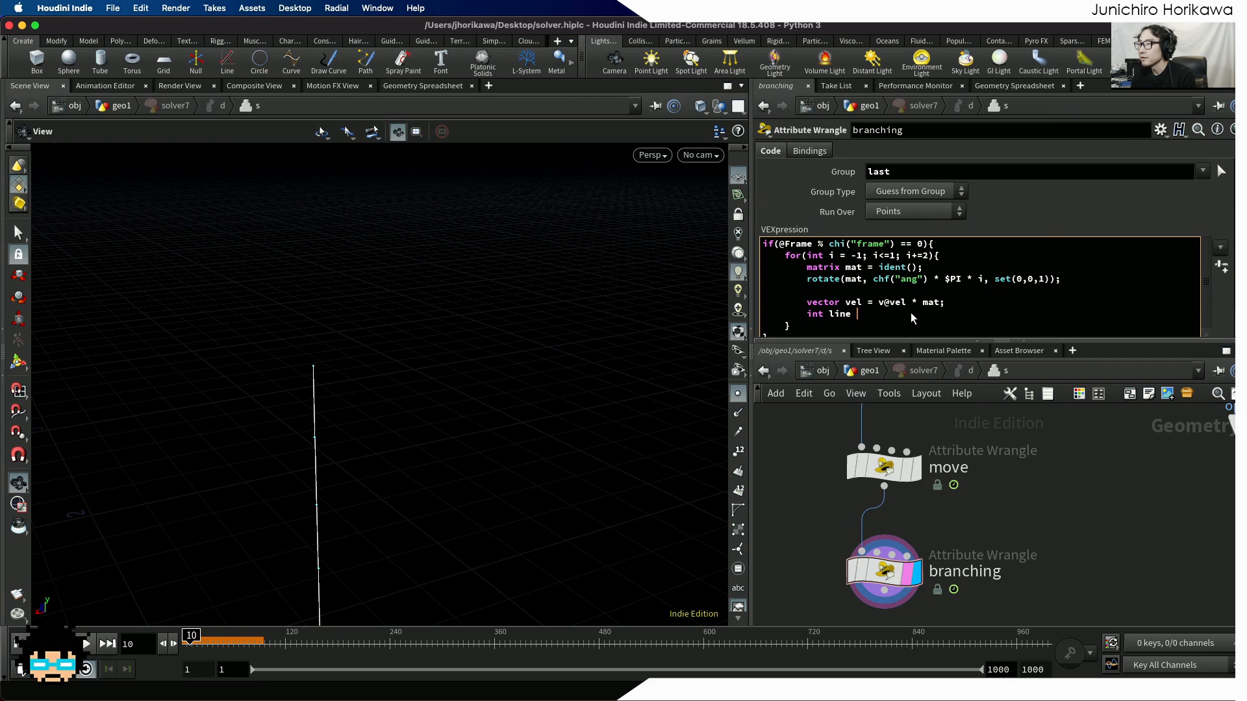
{"action": "type", "text": "="}
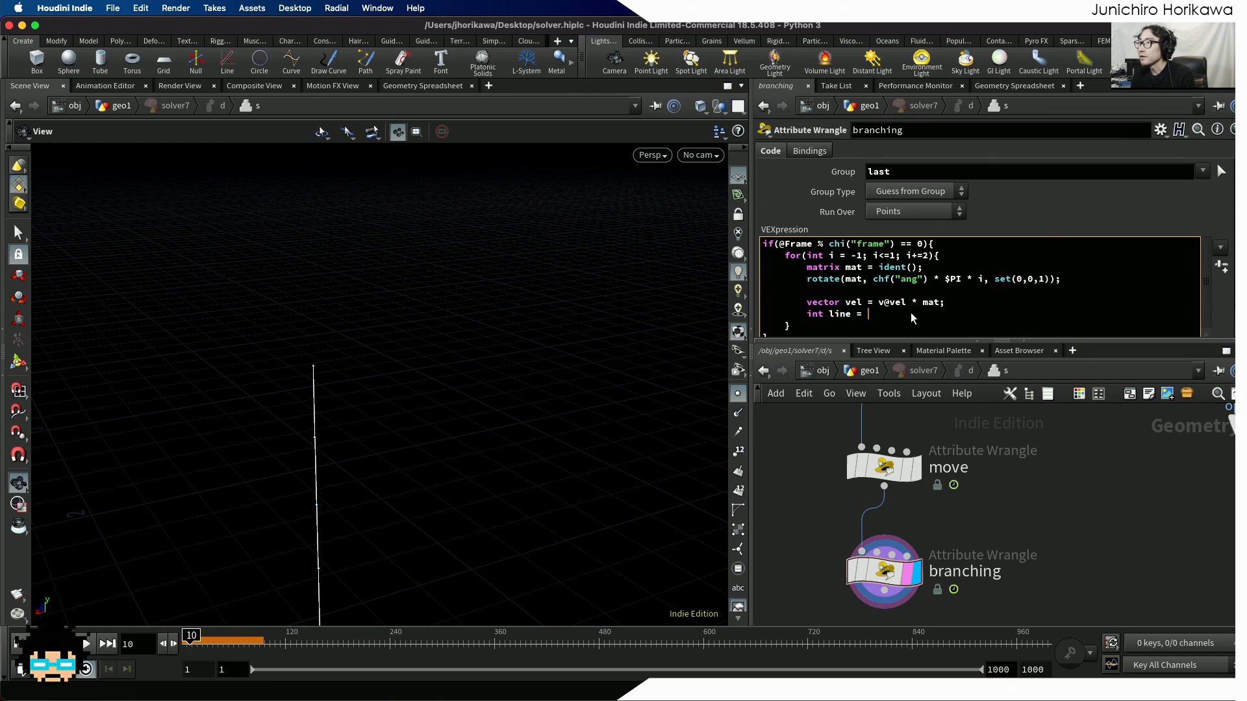
{"action": "key", "text": "BackSpace"}
{"action": "key", "text": "BackSpace"}
{"action": "key", "text": "BackSpace"}
{"action": "key", "text": "BackSpace"}
{"action": "key", "text": "BackSpace"}
{"action": "key", "text": "BackSpace"}
{"action": "key", "text": "BackSpace"}
{"action": "key", "text": "BackSpace"}
{"action": "key", "text": "BackSpace"}
{"action": "key", "text": "BackSpace"}
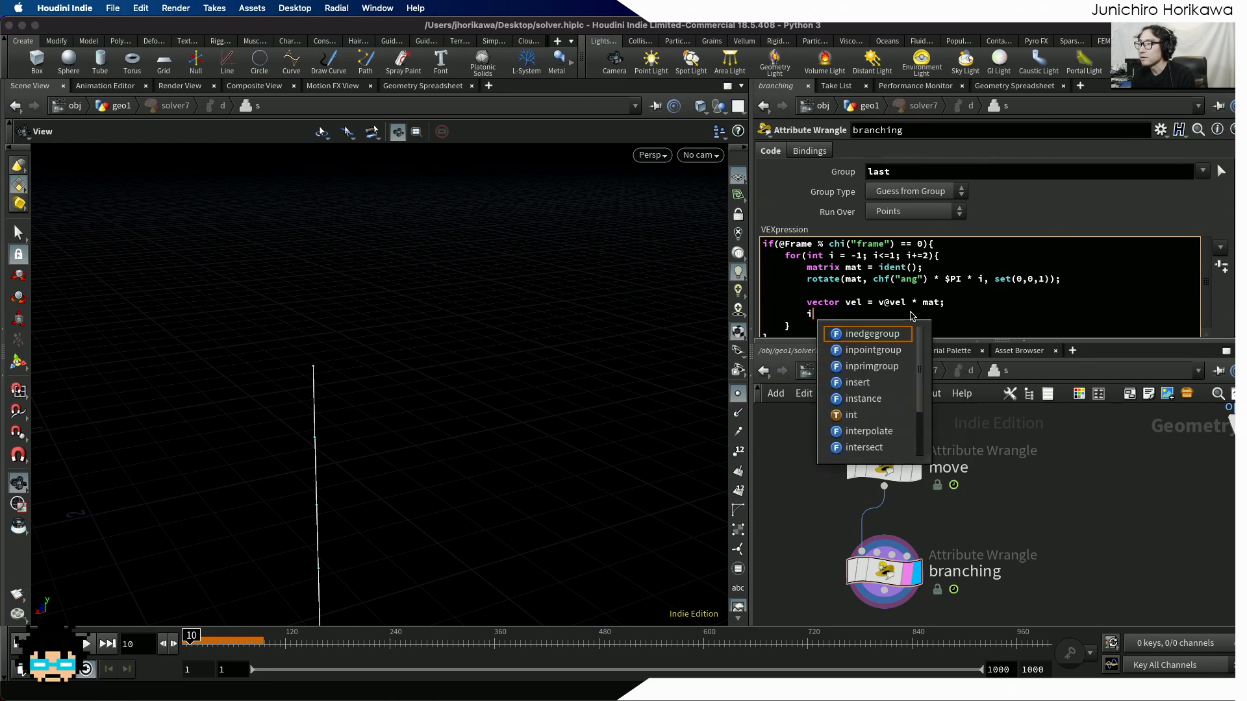
Step: Below the vel declaration in the loop, write int pt = addpoint(0, @P + vel); followed by a new line
{"action": "type", "text": "nt pt ="}
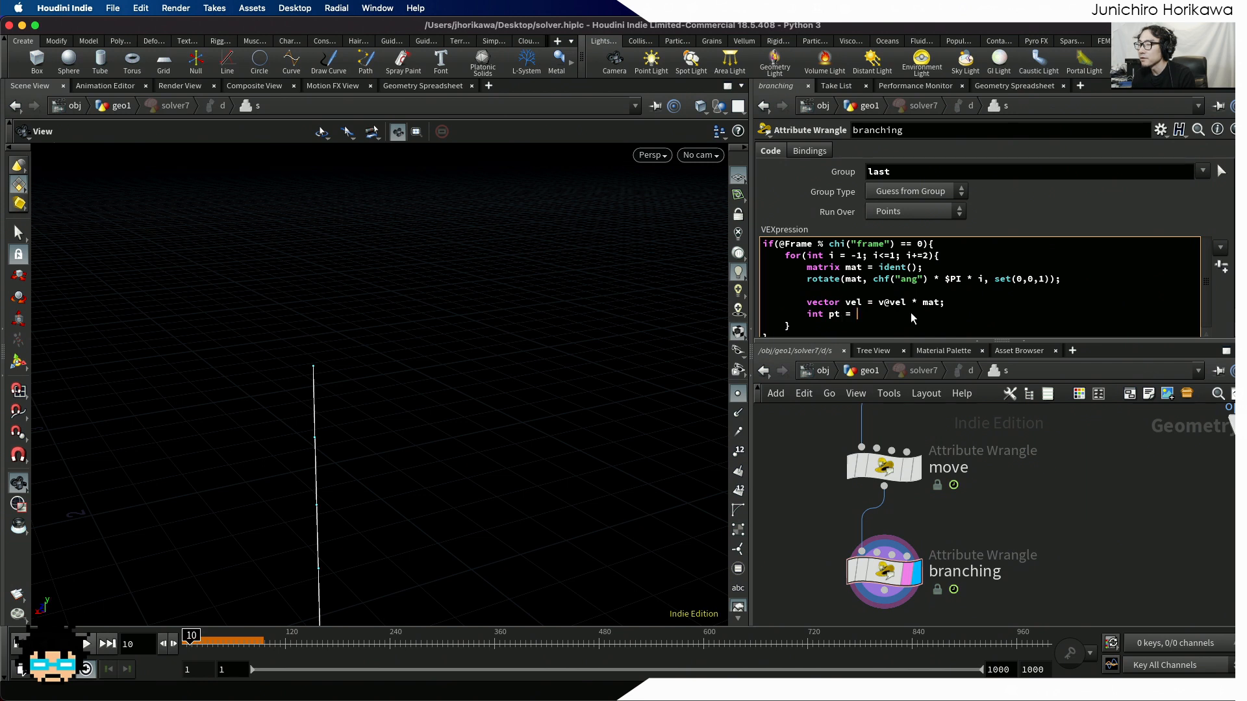
{"action": "left_click_drag", "start_coordinate": [960, 305], "coordinate": [844, 303]}
{"action": "left_click", "coordinate": [870, 315]}
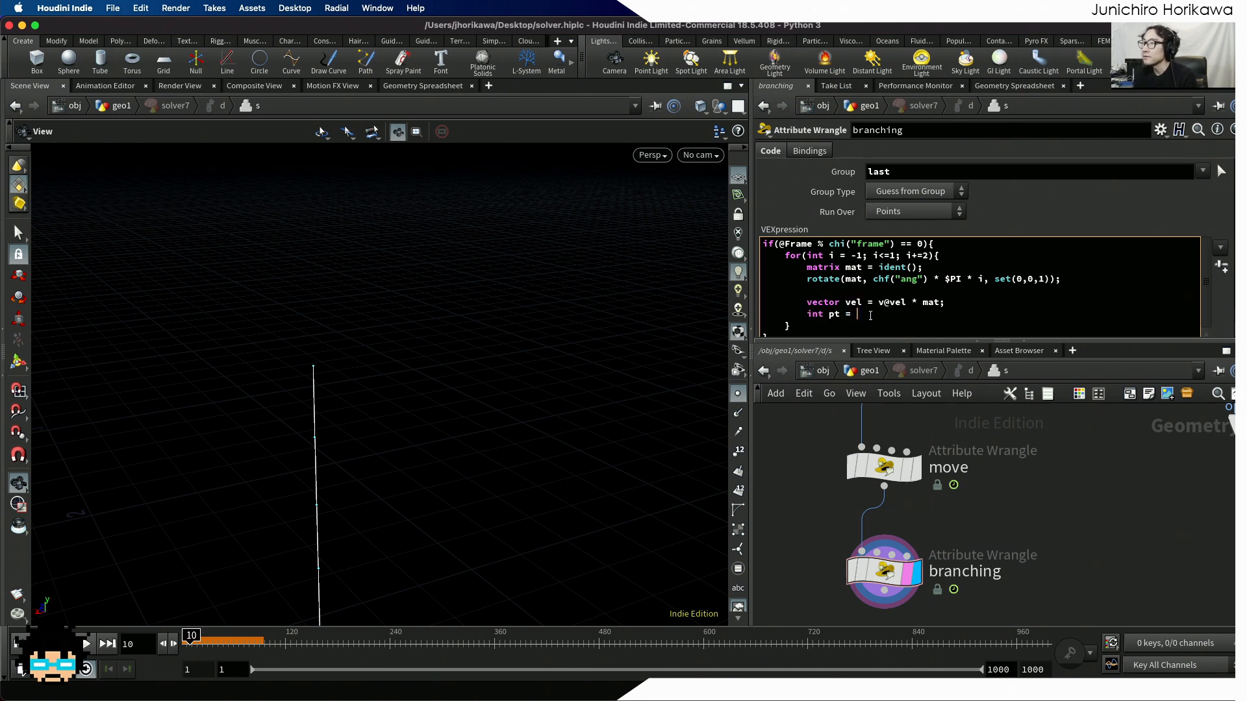
{"action": "type", "text": "addpoin"}
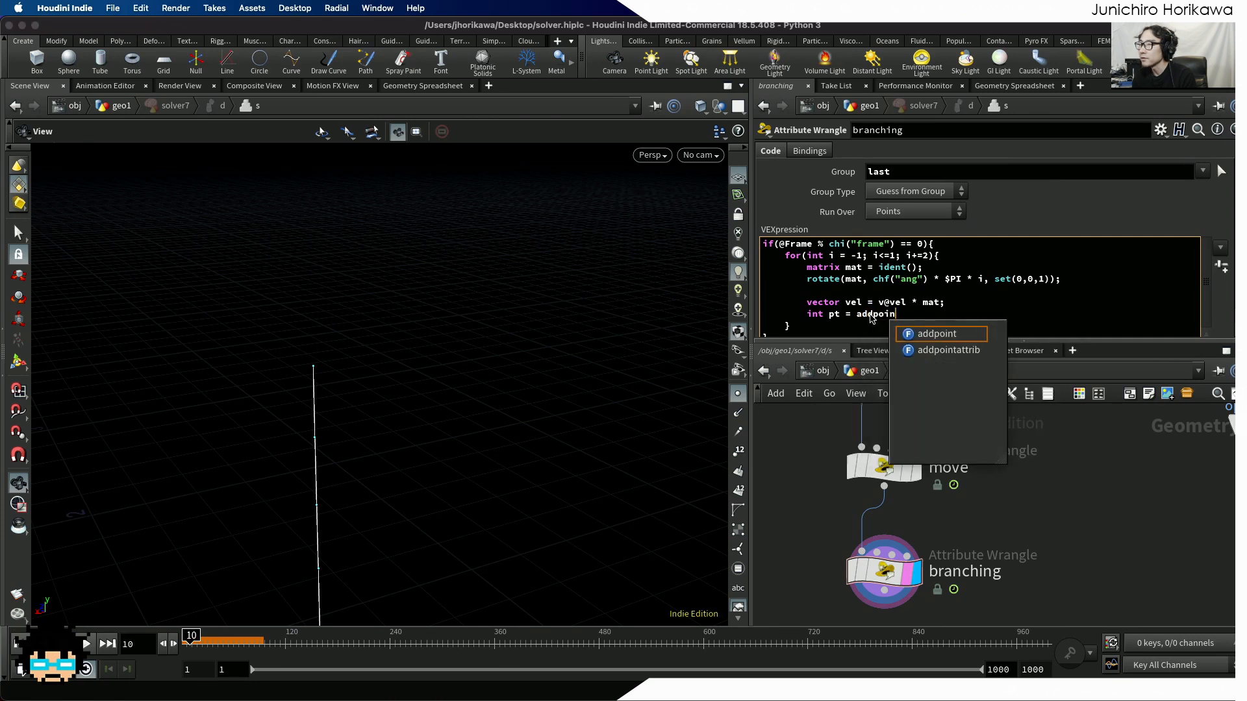
{"action": "type", "text": "t(0, @P"}
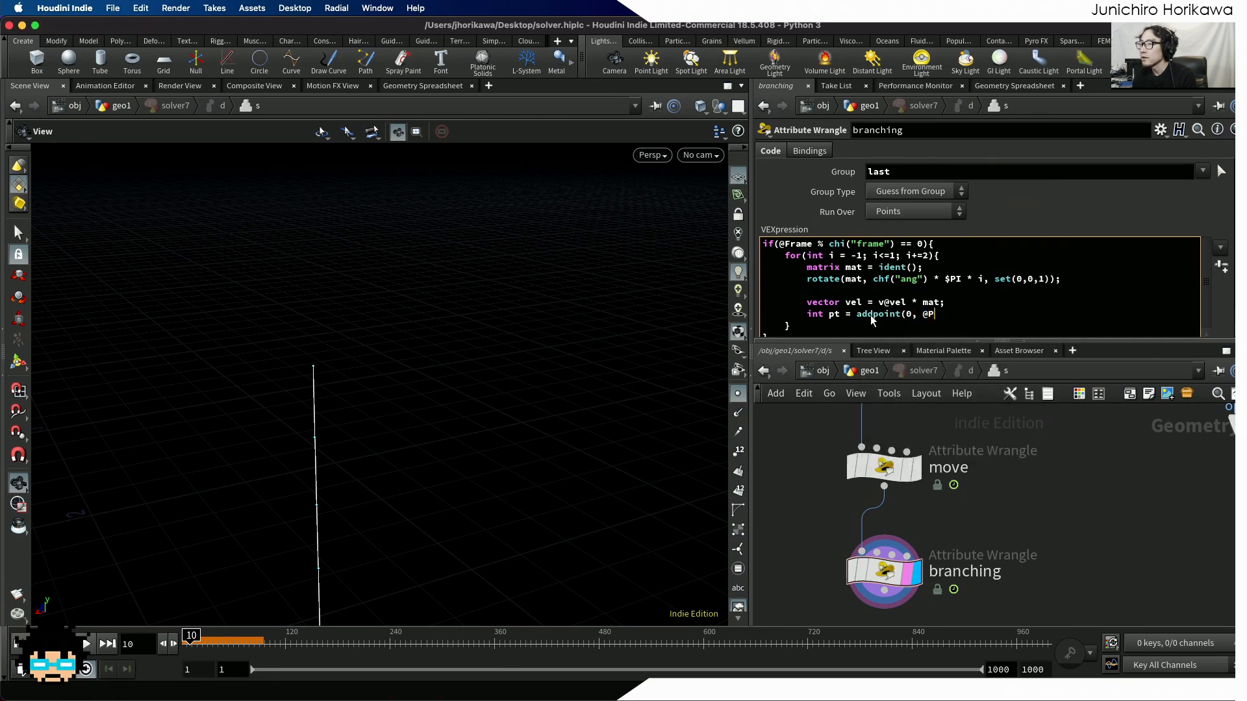
{"action": "type", "text": "  + vel);"}
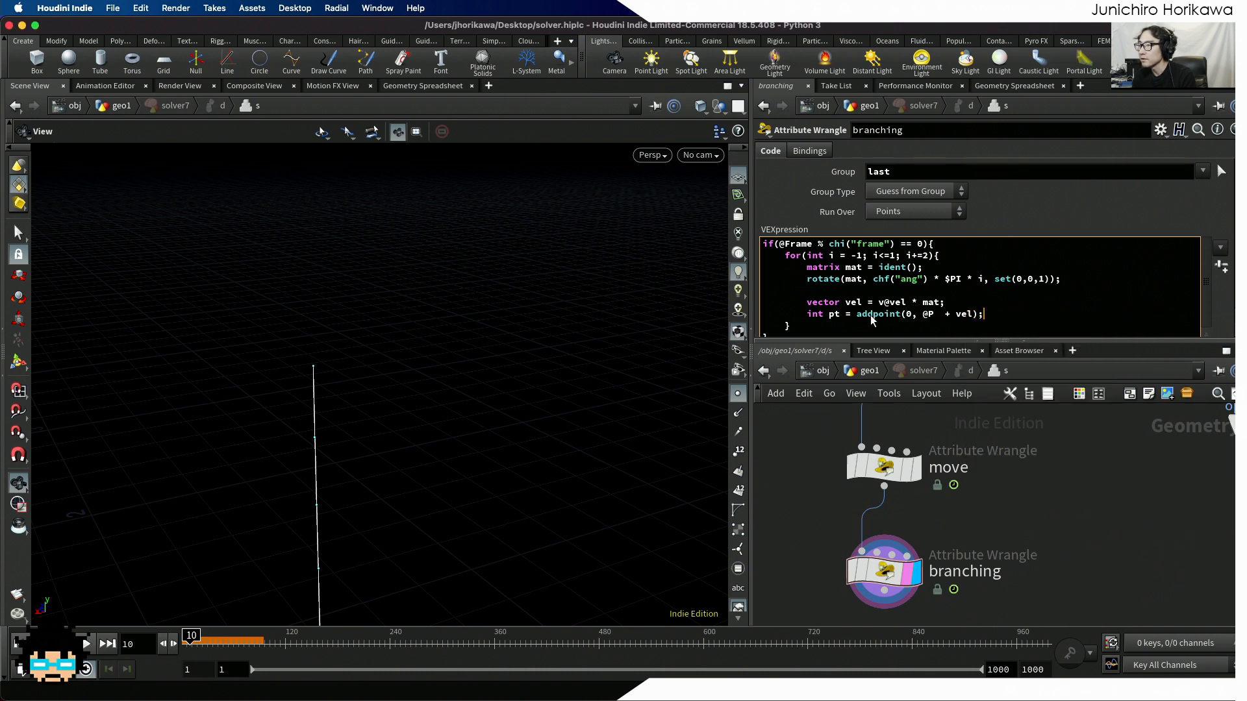
{"action": "key", "text": "Return"}
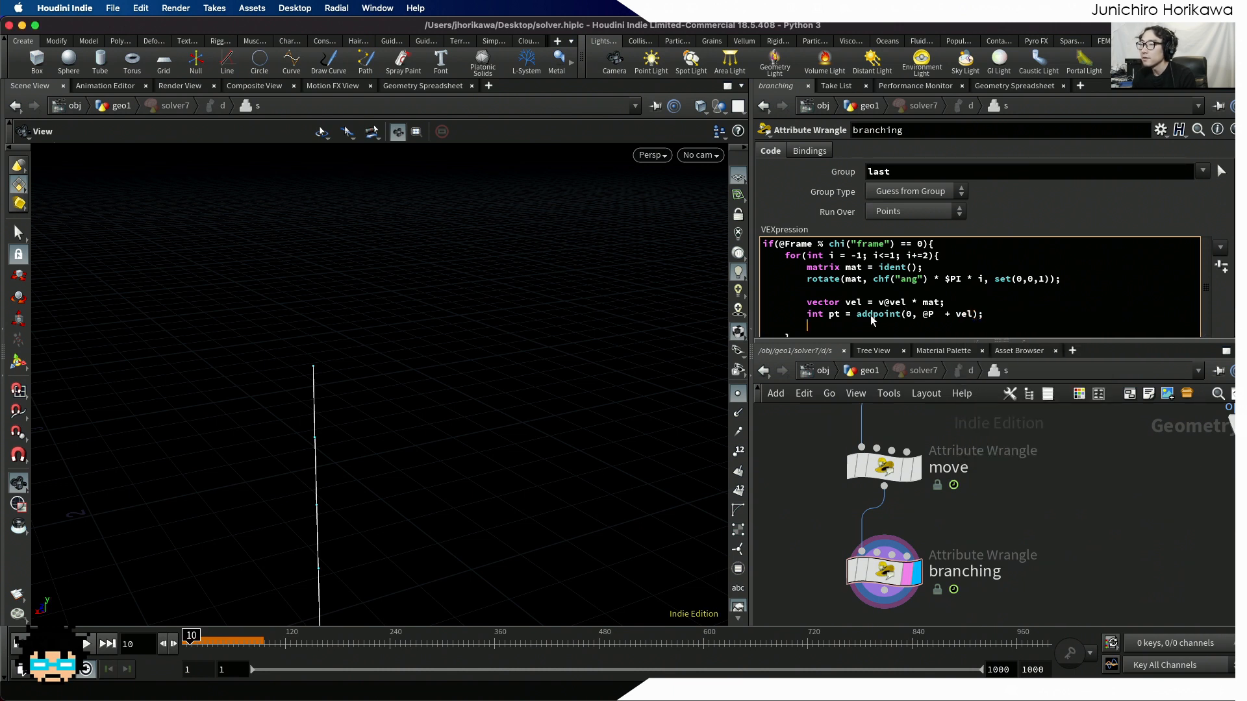
Step: Under the pt declaration, write int line = addprim(0, @P + vel); followed by a new line
{"action": "type", "text": "int line = "}
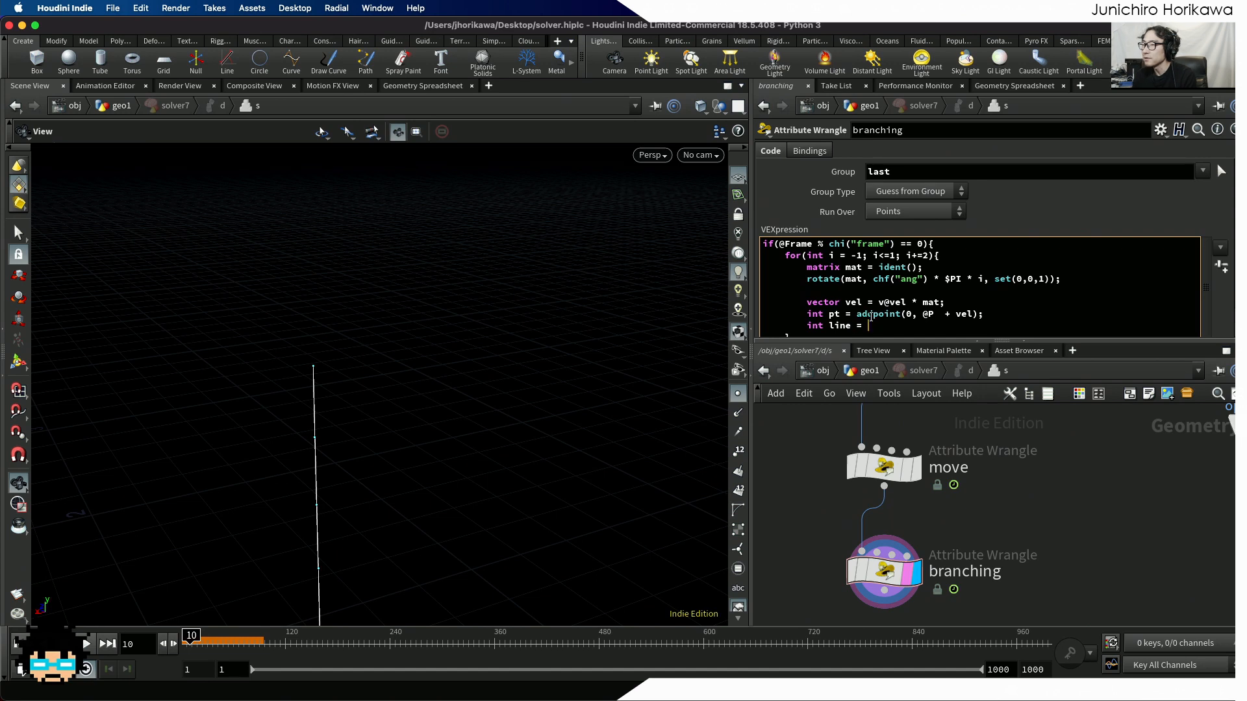
{"action": "type", "text": "addprim("}
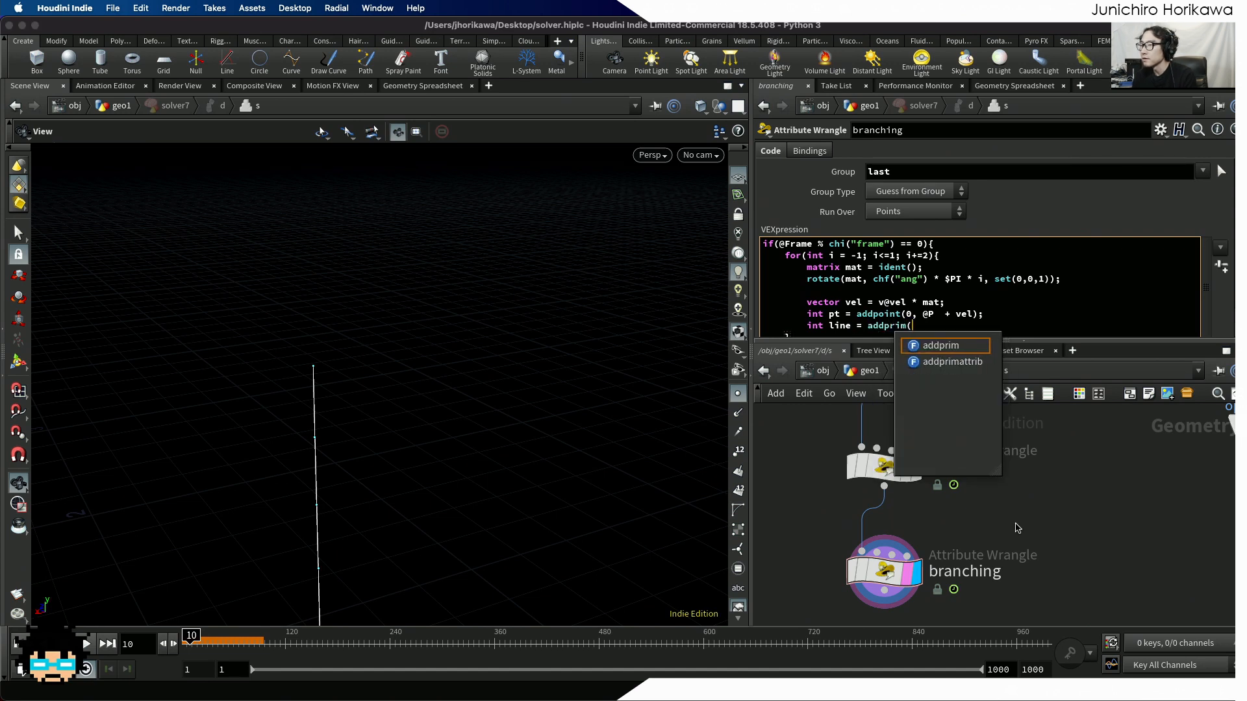
{"action": "type", "text": "0, @P"}
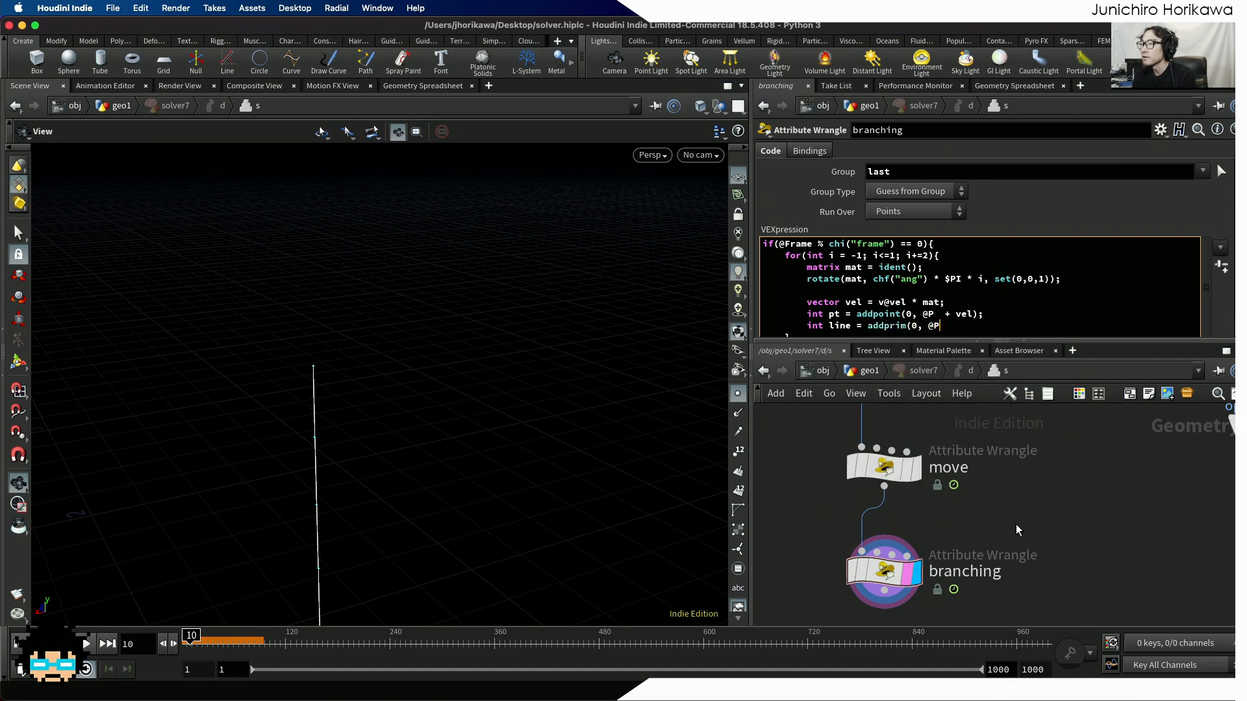
{"action": "type", "text": " + vel);"}
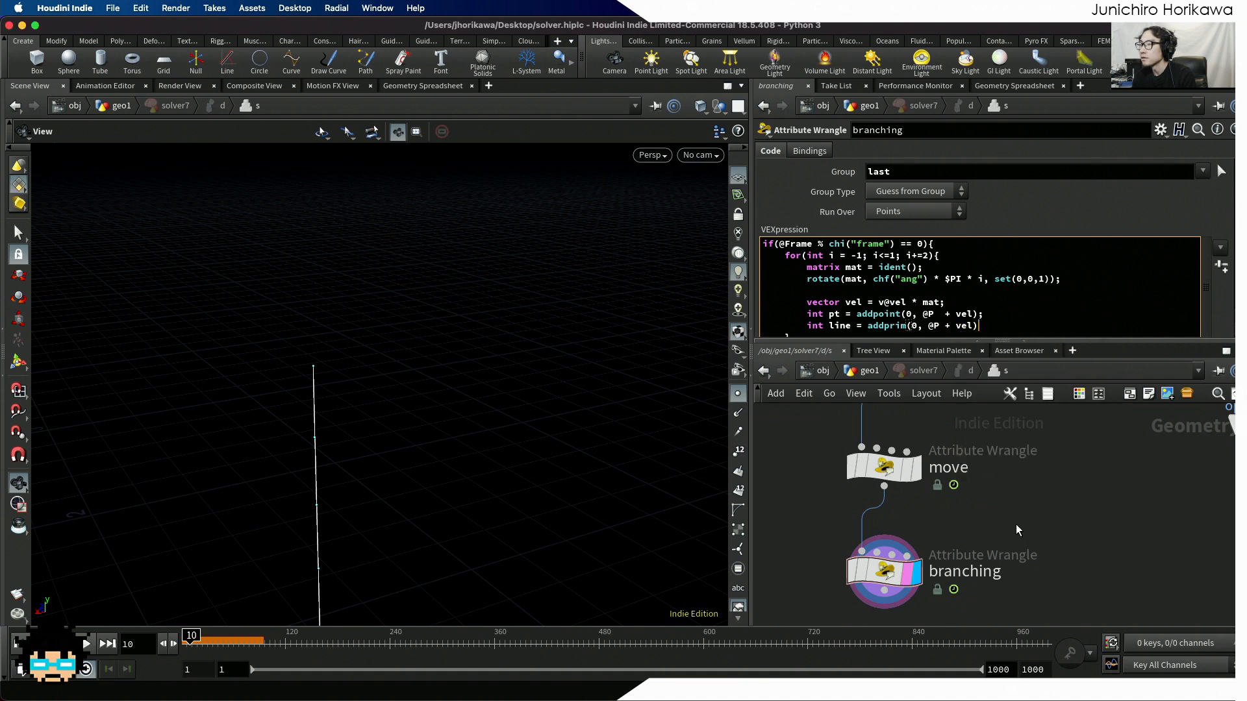
{"action": "key", "text": "Return"}
{"action": "scroll", "coordinate": [1101, 305], "scroll_direction": "down", "scroll_amount": 2}
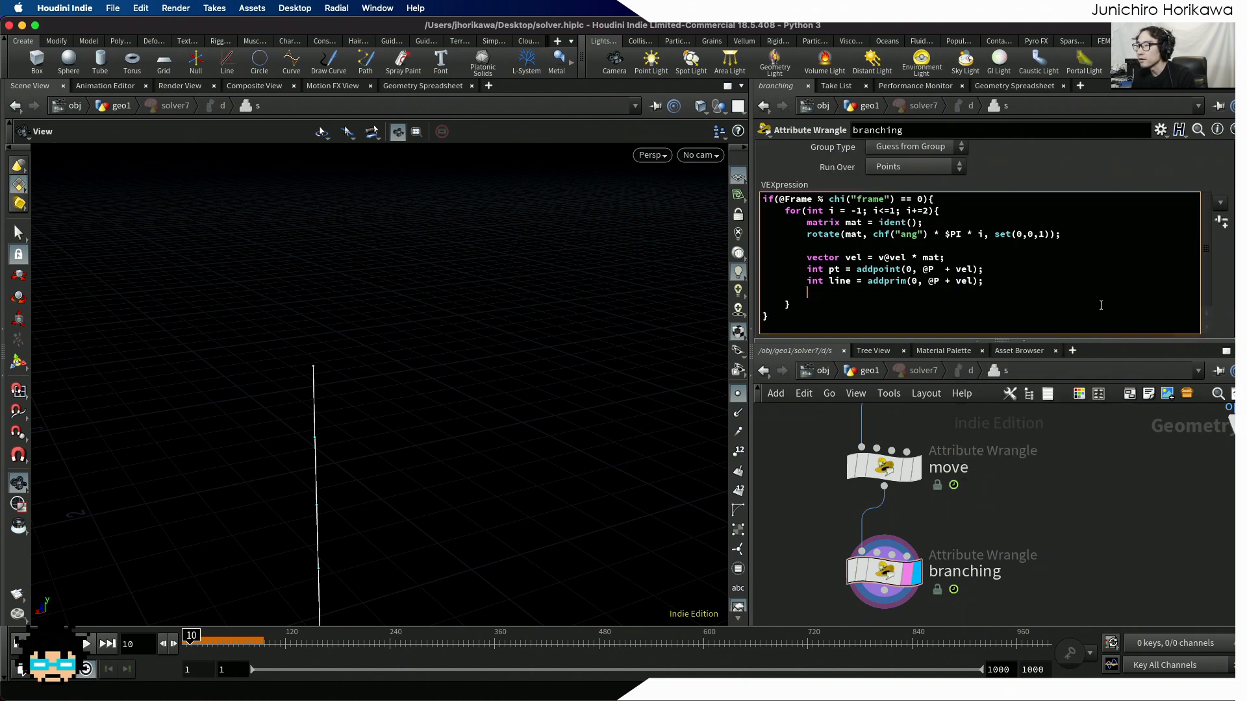
{"action": "left_click_drag", "start_coordinate": [924, 282], "coordinate": [970, 284]}
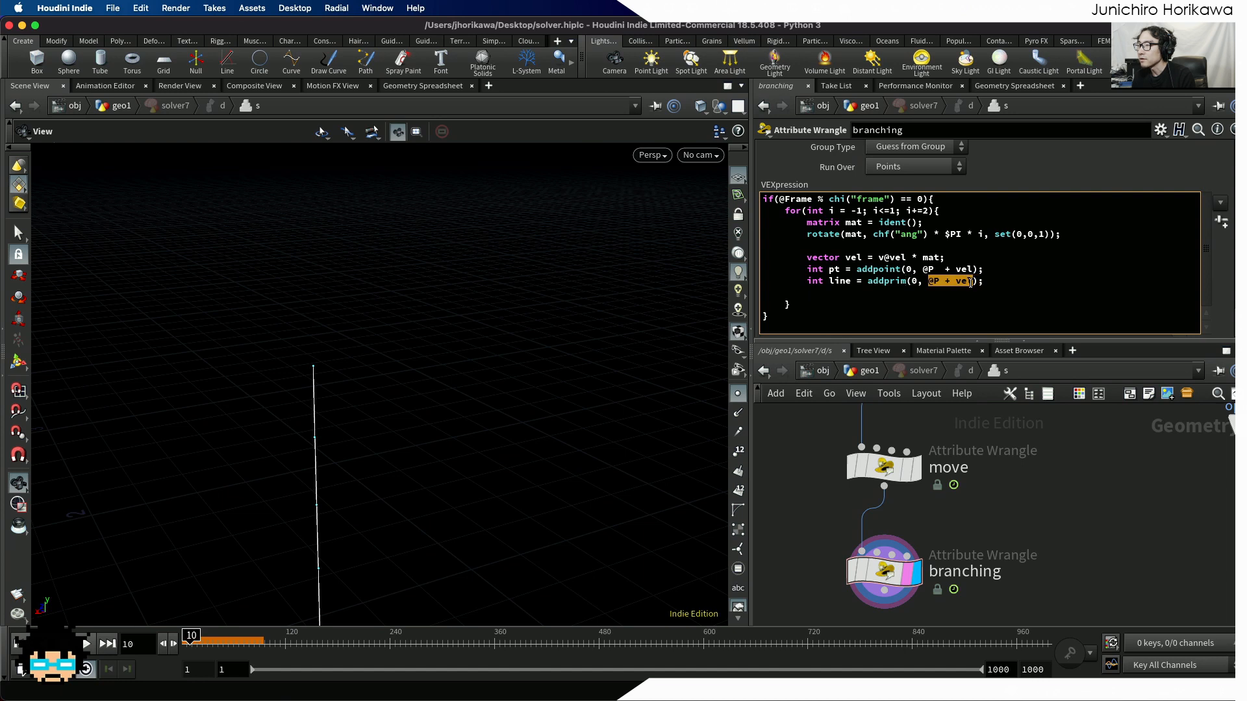
{"action": "key", "text": "BackSpace"}
{"action": "type", "text": "\"po"}
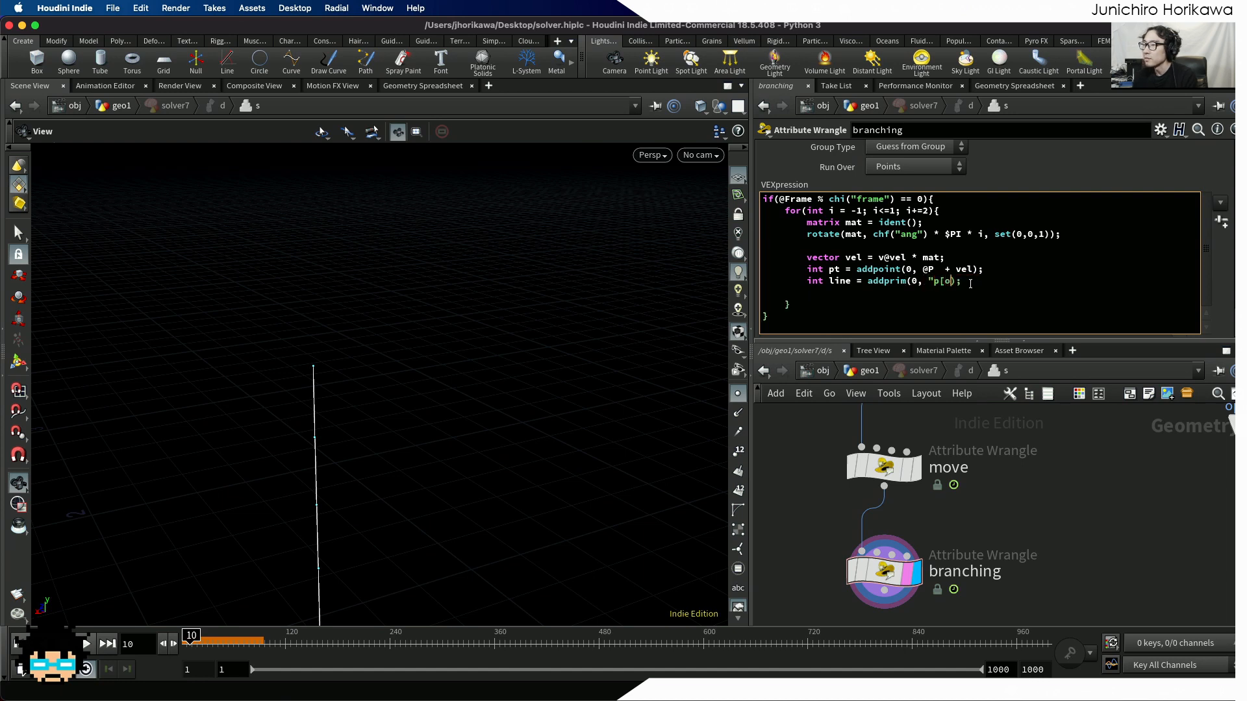
{"action": "type", "text": "lyline\", "}
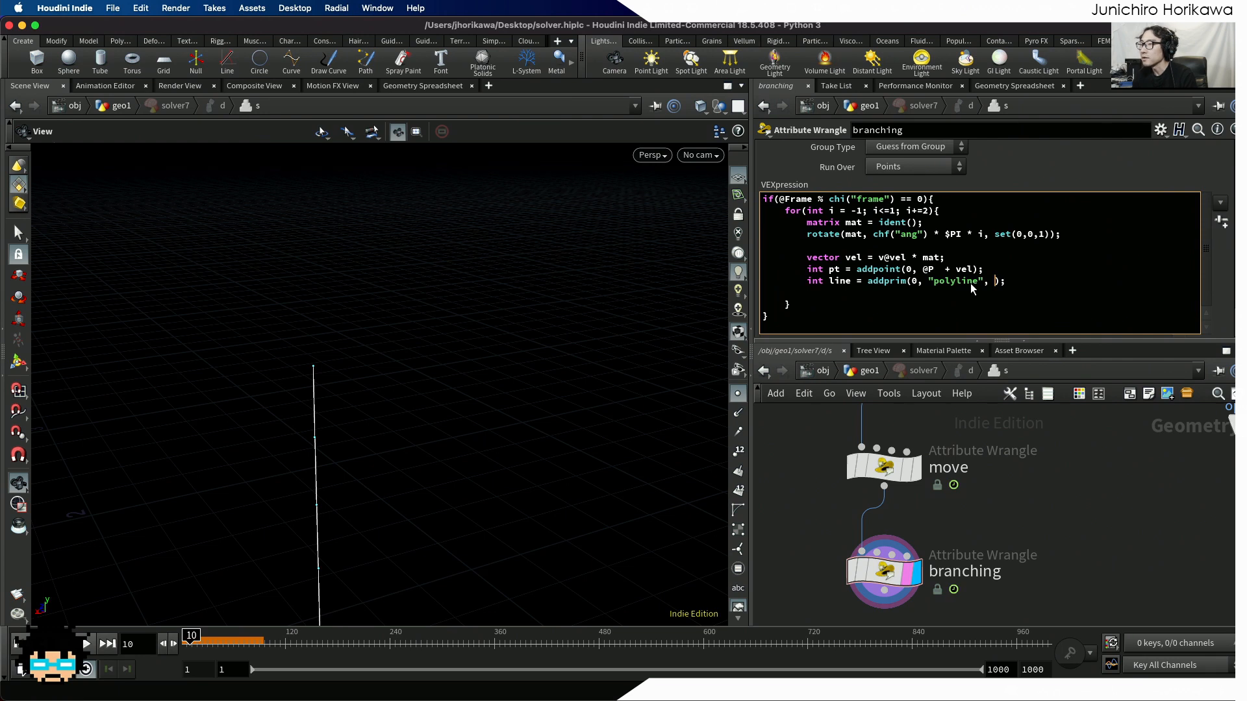
{"action": "type", "text": "@ptnum, pt"}
{"action": "key", "text": "Escape"}
{"action": "key", "text": "End"}
{"action": "key", "text": "Return"}
{"action": "key", "text": "Return"}
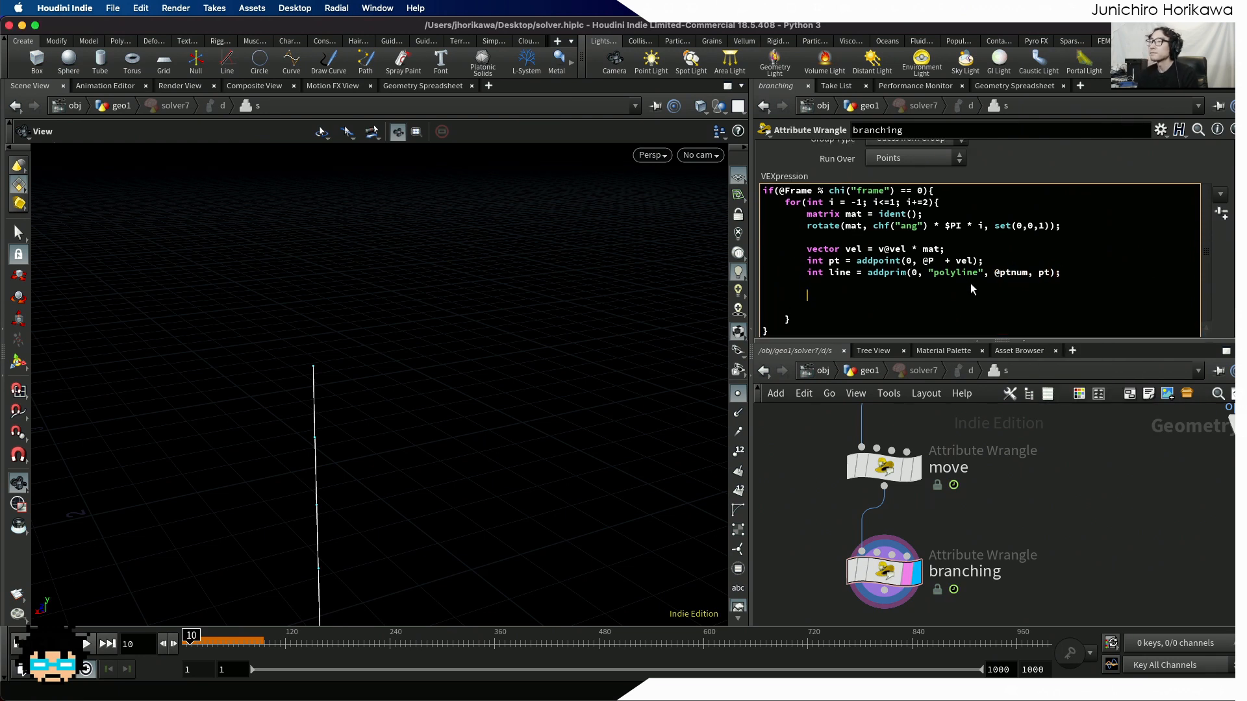
{"action": "type", "text": "set"}
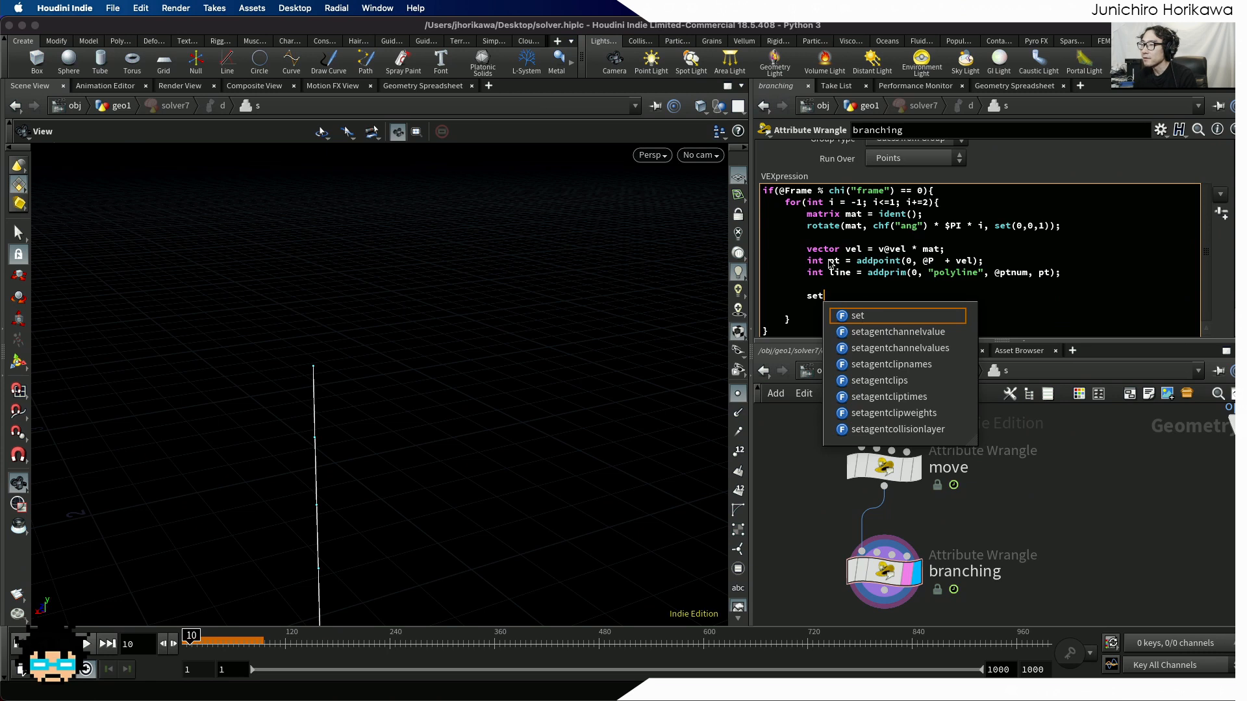
{"action": "type", "text": "point"}
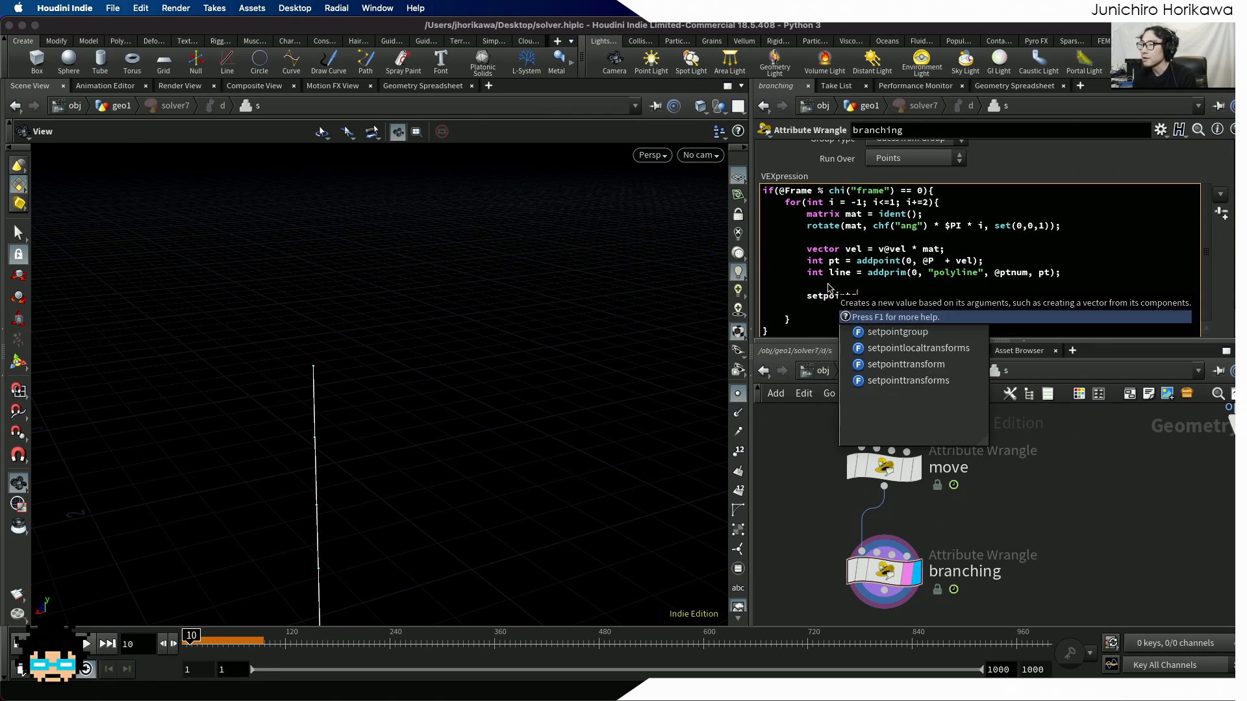
{"action": "type", "text": "group("}
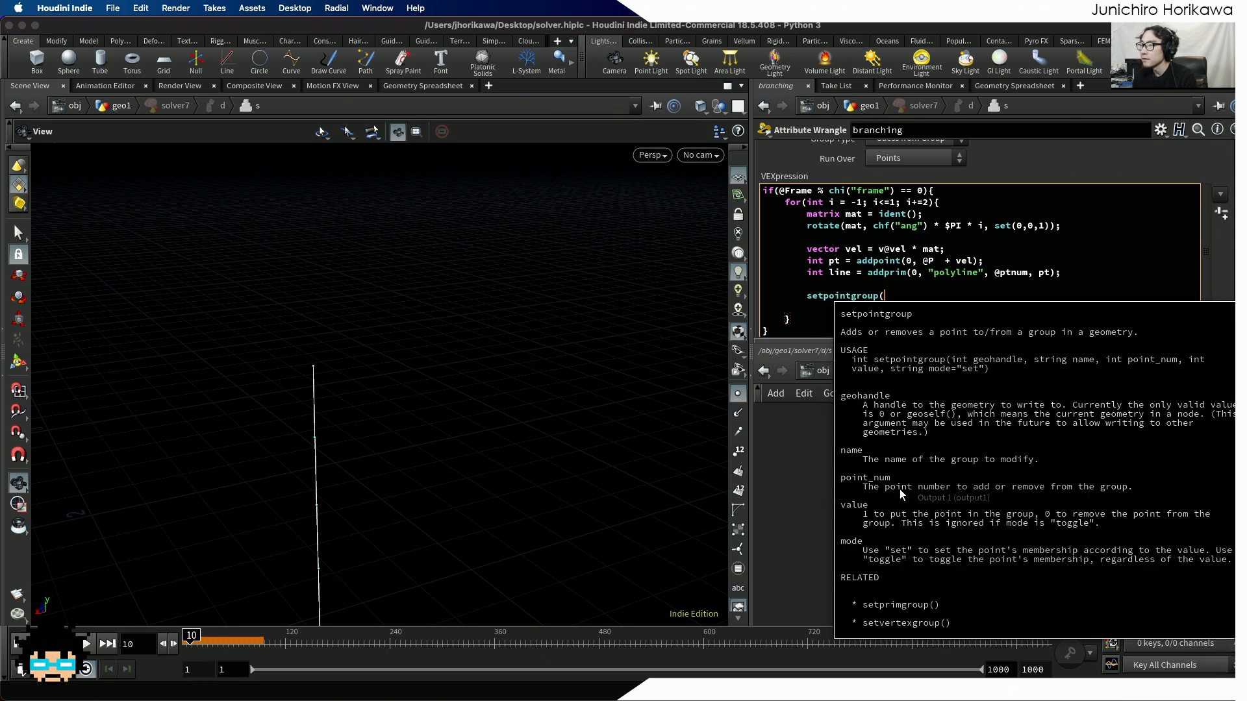
{"action": "type", "text": "0, \"last\", pt, 1);"}
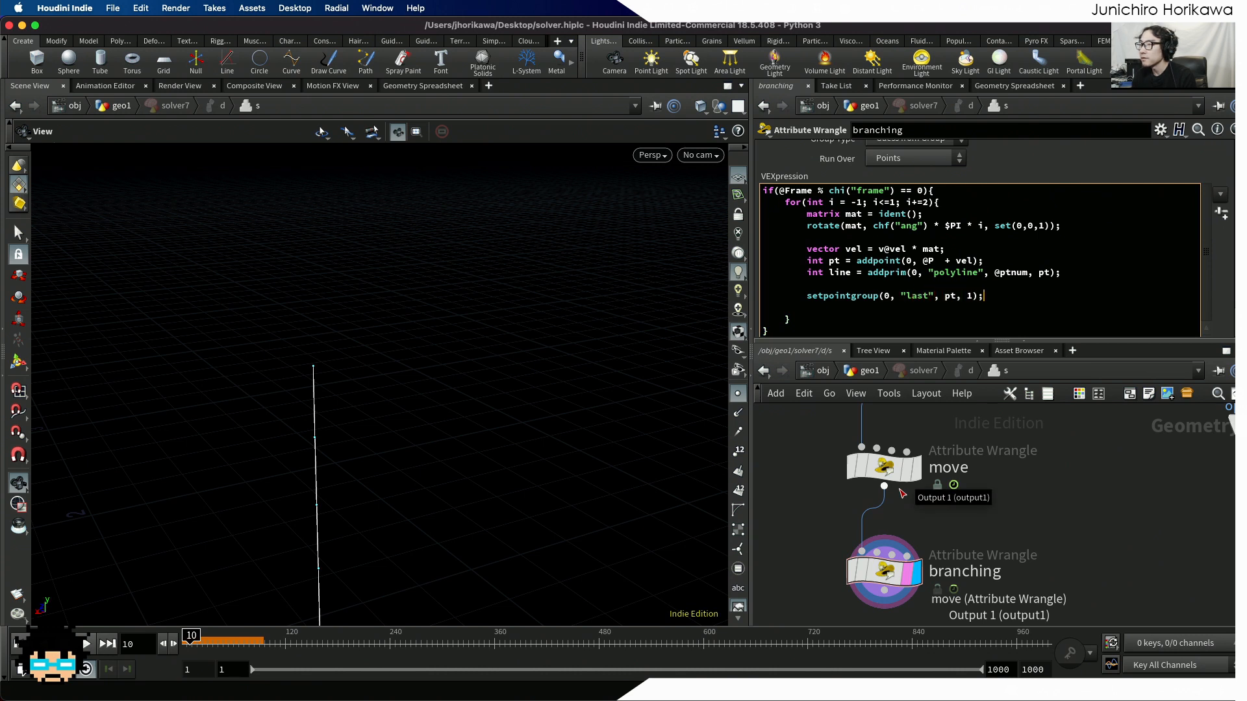
{"action": "key", "text": "Return"}
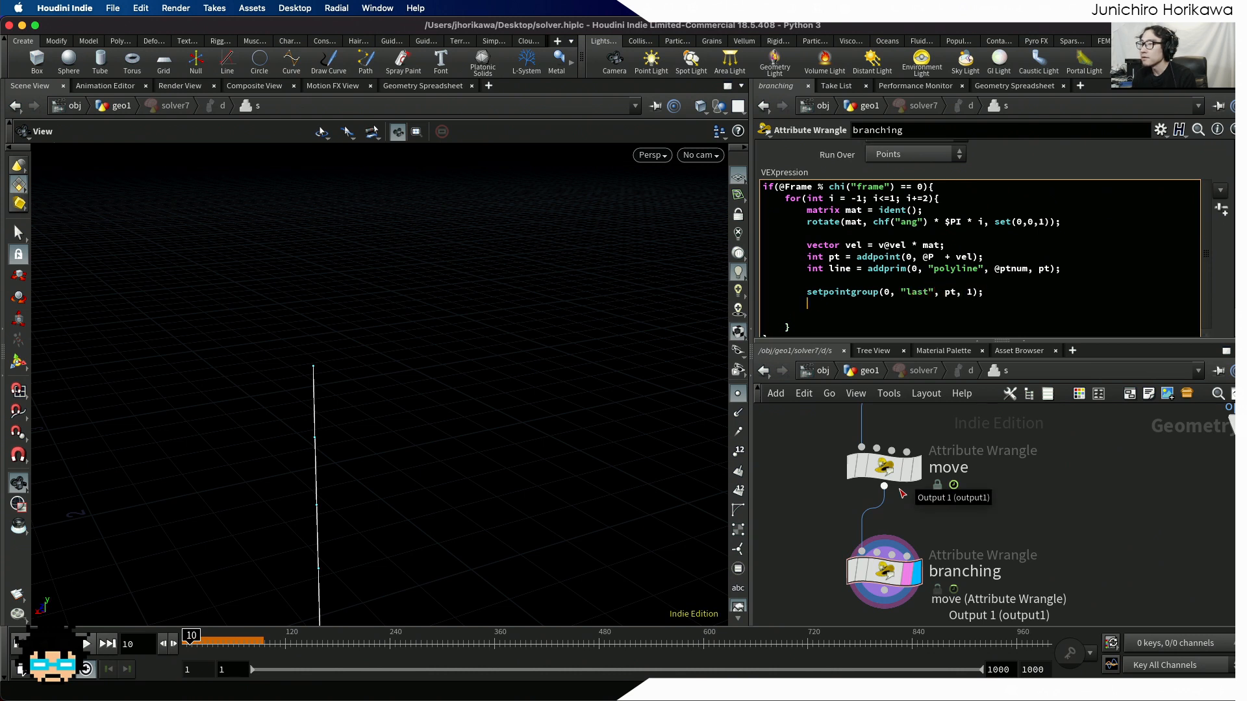
{"action": "type", "text": "setpointgroup(0, \"last\", @ptnum, 0);"}
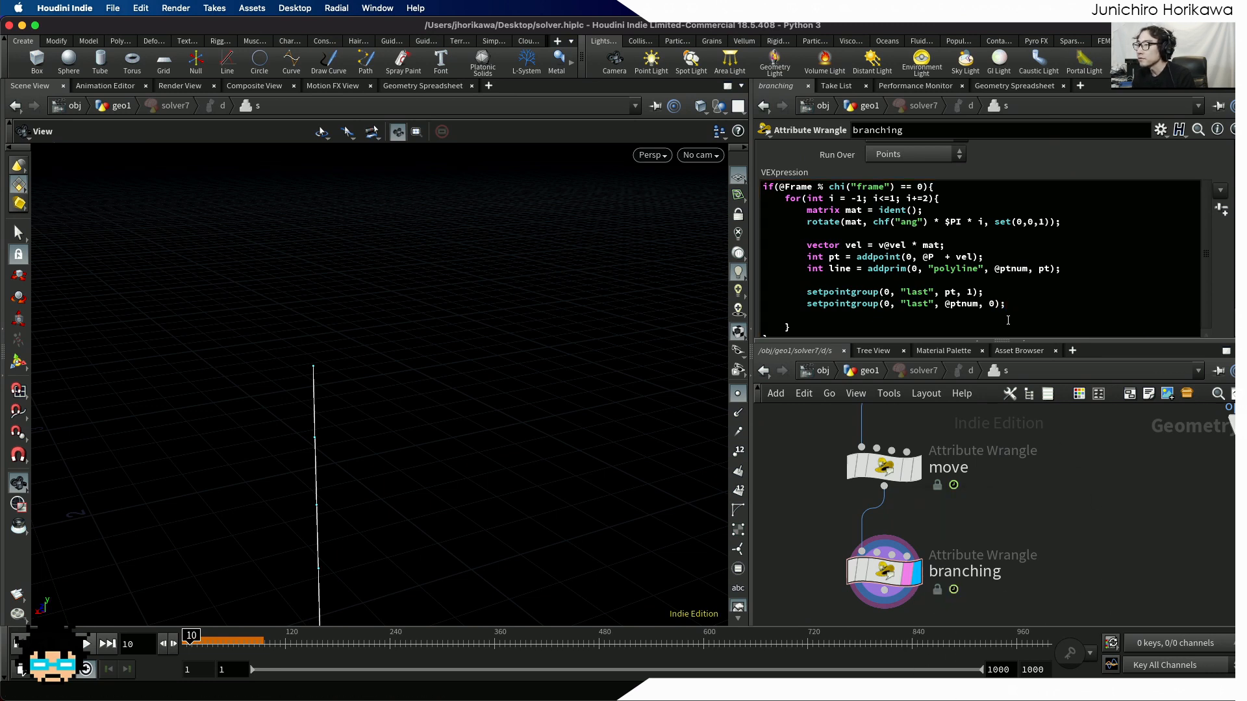
Step: Under the two setpointgroup calls, write setpointattrib(0, "vel", pt, vel); to store the rotated velocity on the new point
{"action": "double_click", "coordinate": [850, 245]}
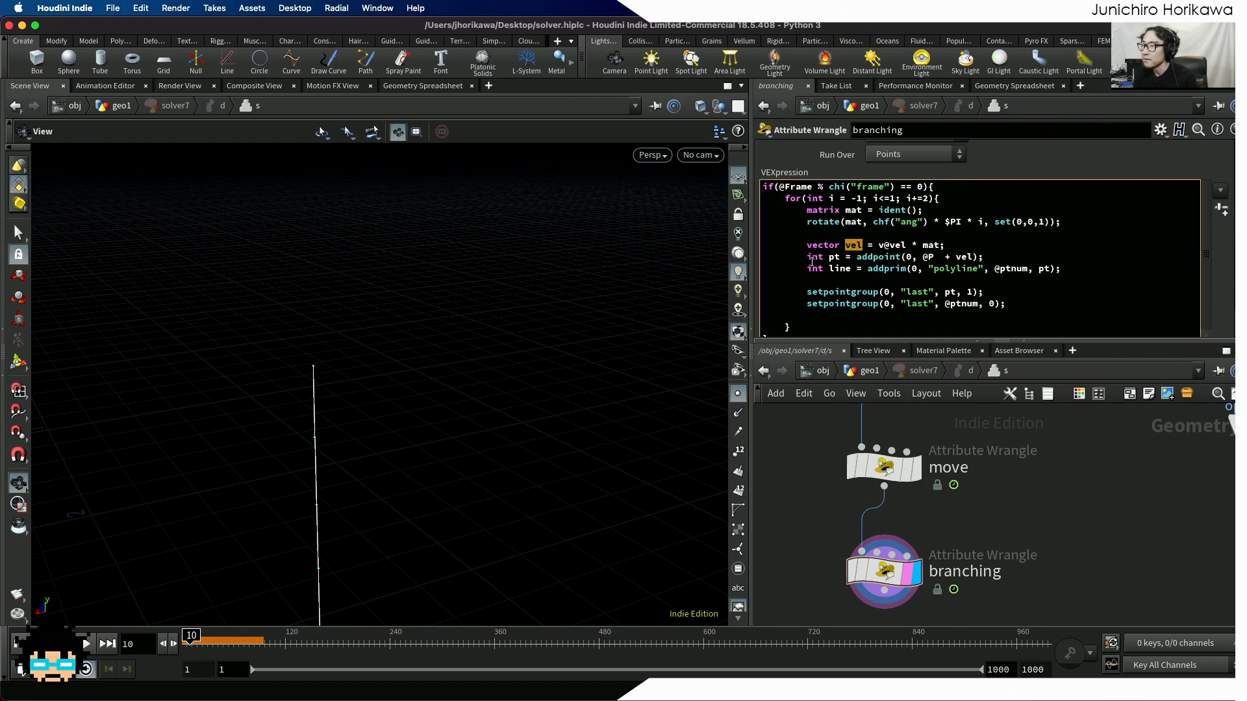
{"action": "left_click_drag", "start_coordinate": [807, 257], "coordinate": [845, 258]}
{"action": "left_click", "coordinate": [1041, 310]}
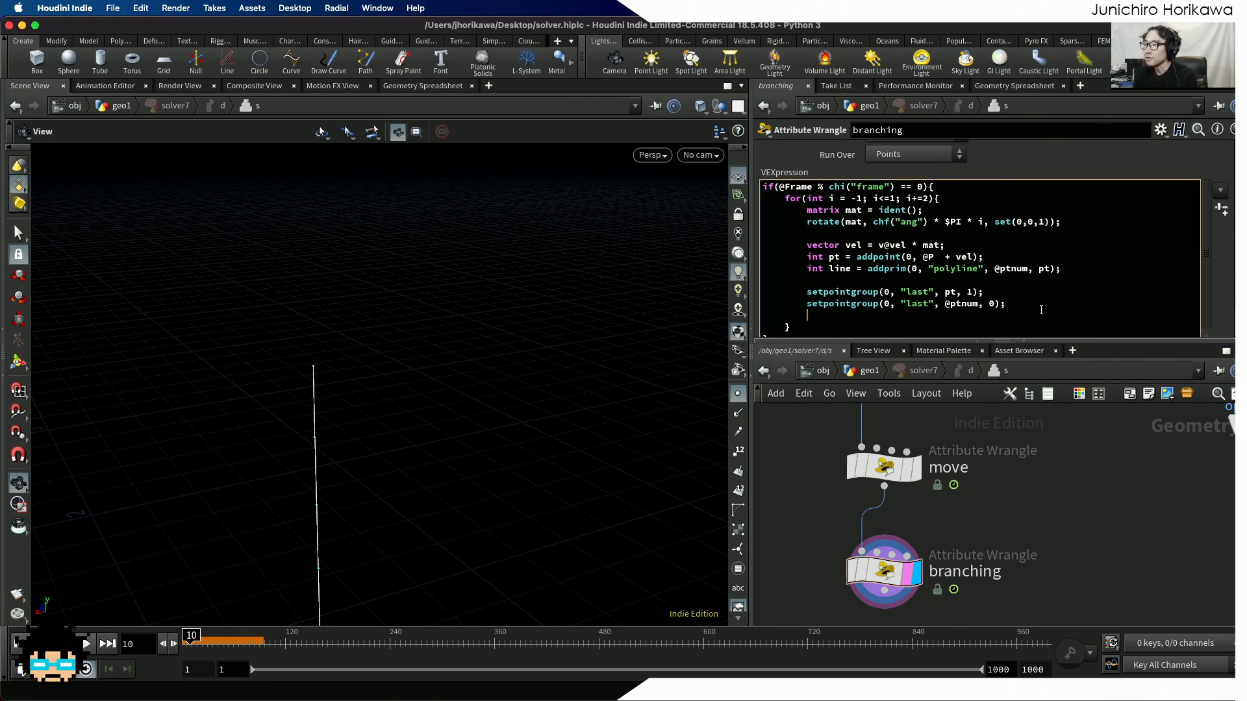
{"action": "type", "text": "setpointatt"}
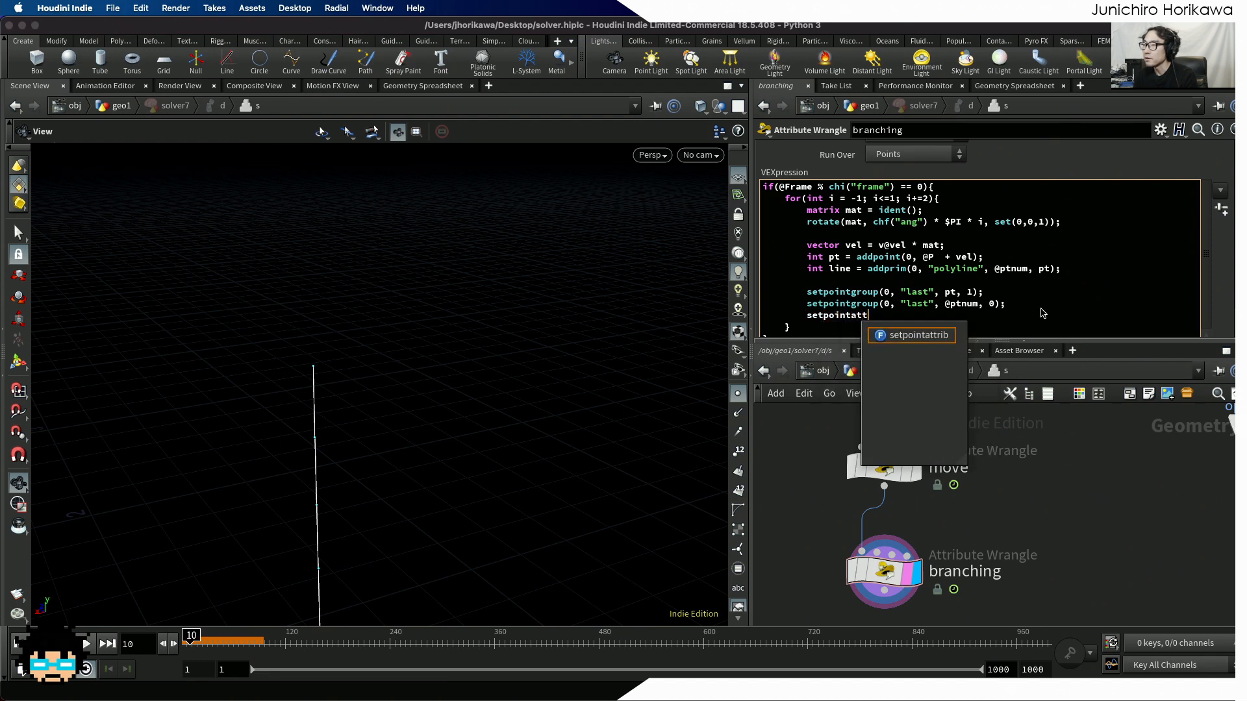
{"action": "type", "text": "rib(0, \"vel"}
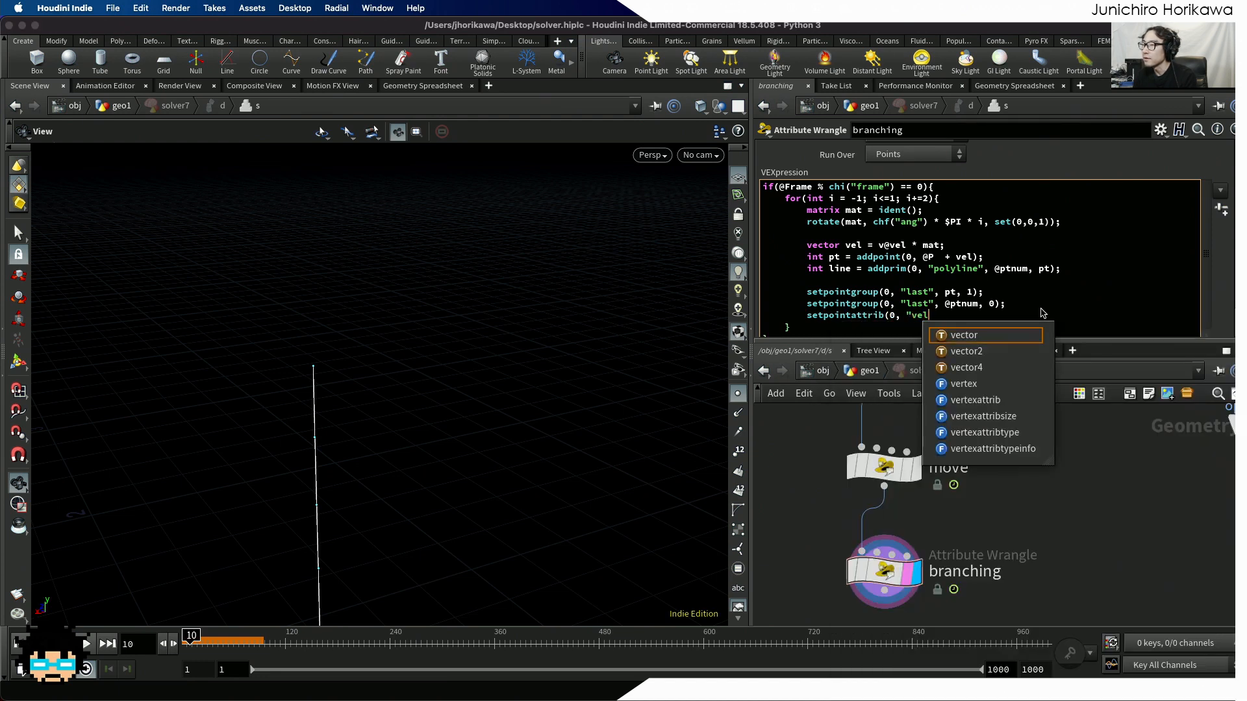
{"action": "type", "text": "\", @ptnum,"}
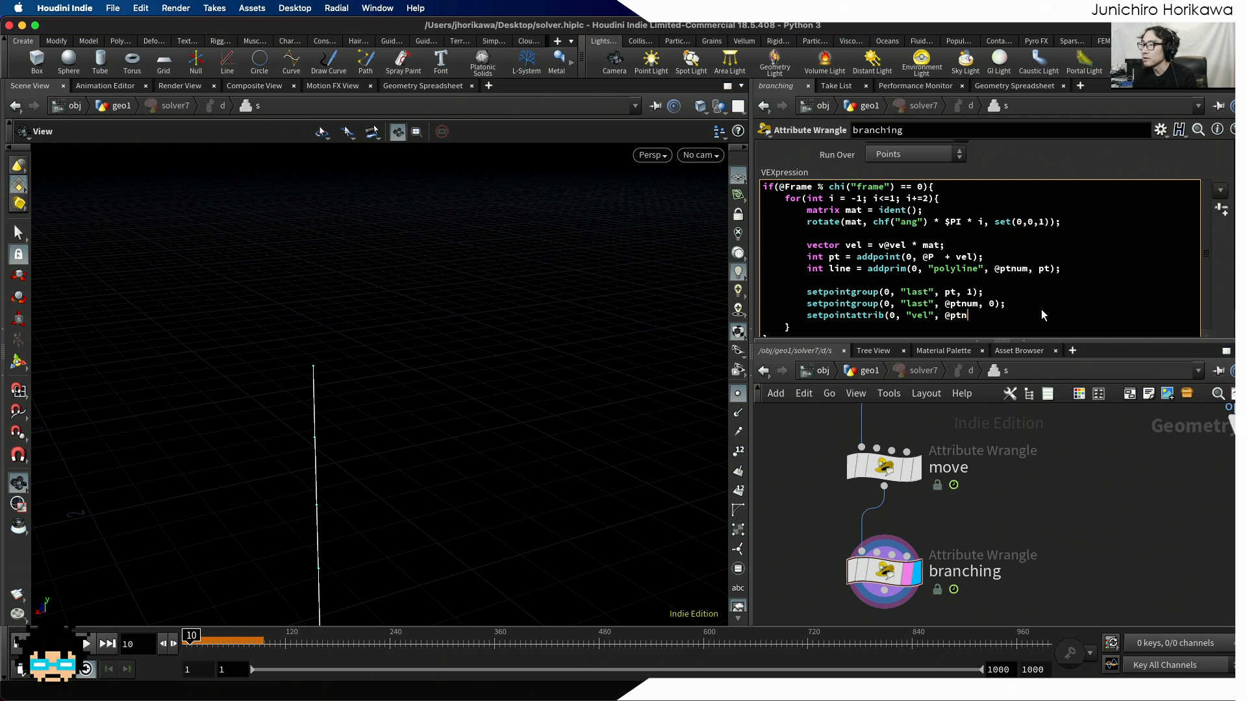
{"action": "key", "text": "BackSpace"}
{"action": "key", "text": "BackSpace"}
{"action": "key", "text": "BackSpace"}
{"action": "key", "text": "BackSpace"}
{"action": "key", "text": "BackSpace"}
{"action": "key", "text": "BackSpace"}
{"action": "key", "text": "BackSpace"}
{"action": "key", "text": "BackSpace"}
{"action": "type", "text": "pt, vel);"}
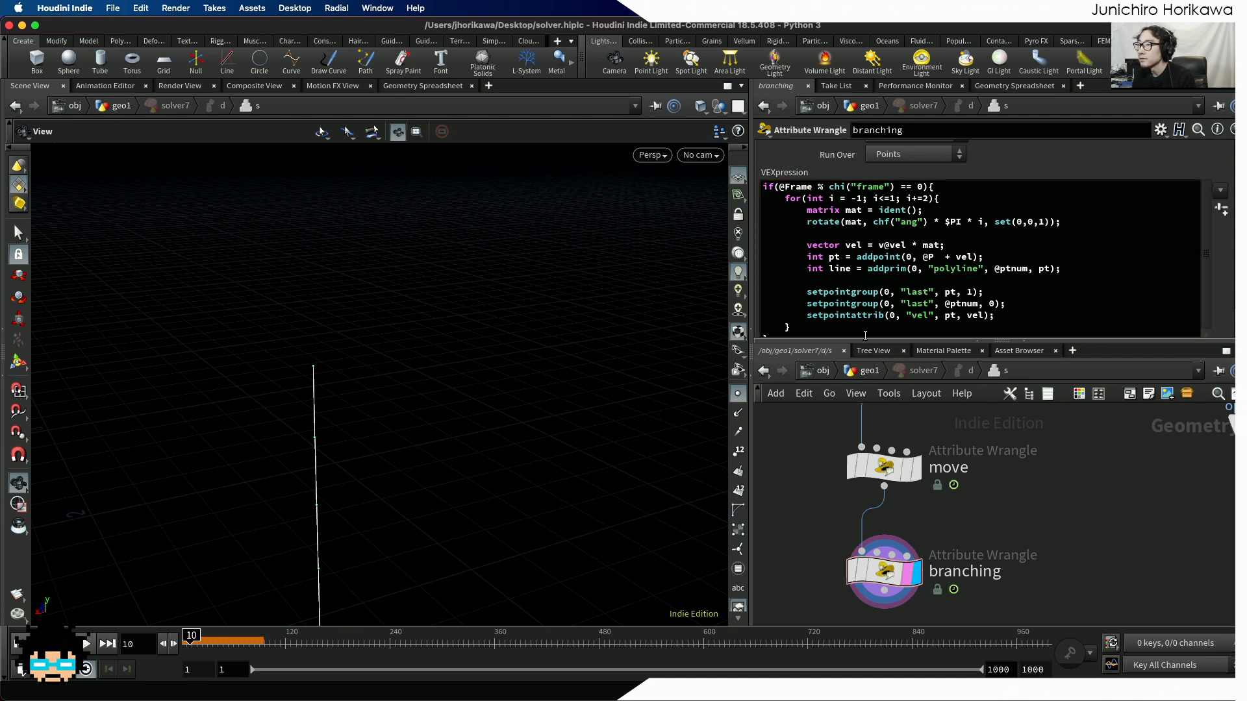
{"action": "scroll", "coordinate": [836, 305], "scroll_direction": "down", "scroll_amount": 1}
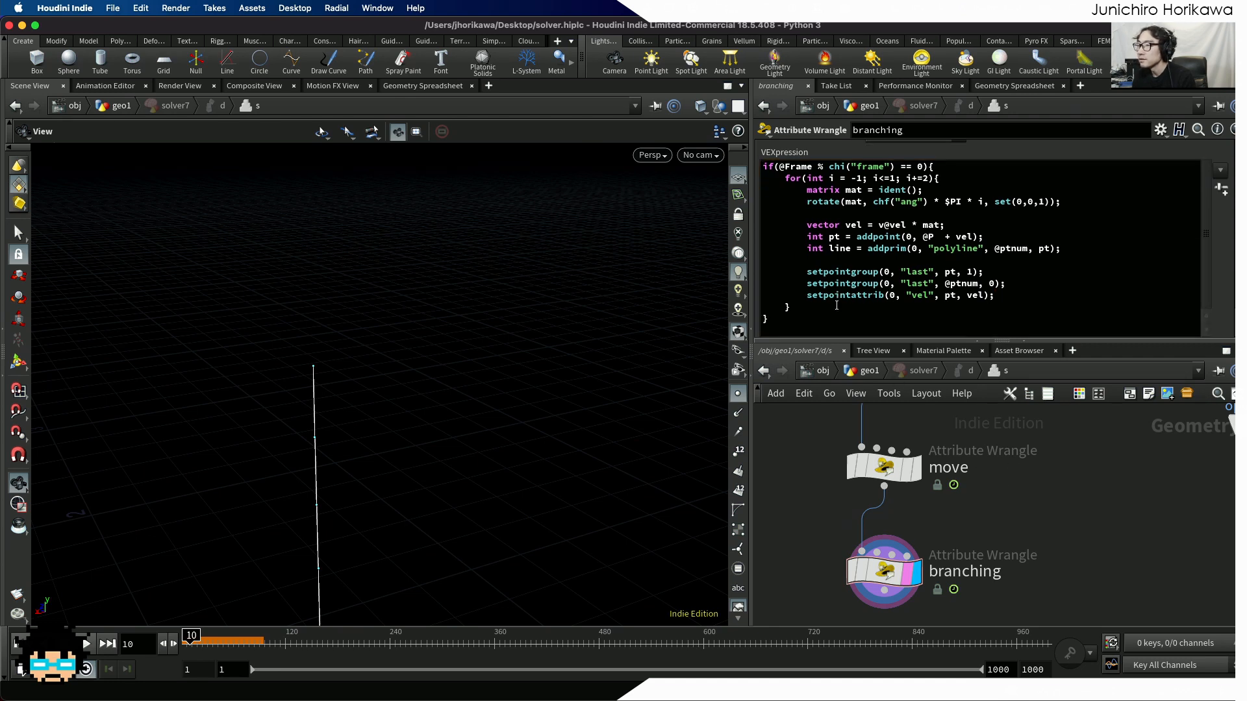
{"action": "left_click_drag", "start_coordinate": [1005, 283], "coordinate": [803, 281]}
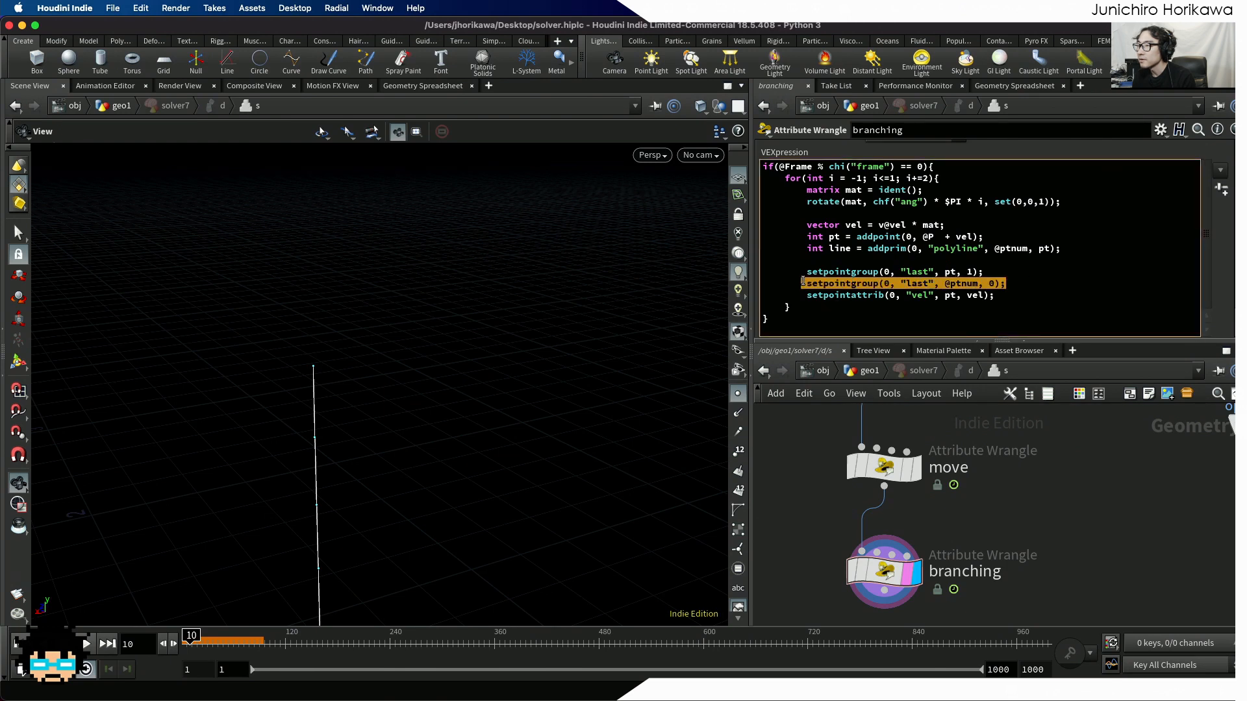
{"action": "key", "text": "super+x"}
{"action": "left_click", "coordinate": [800, 305]}
{"action": "key", "text": "Return"}
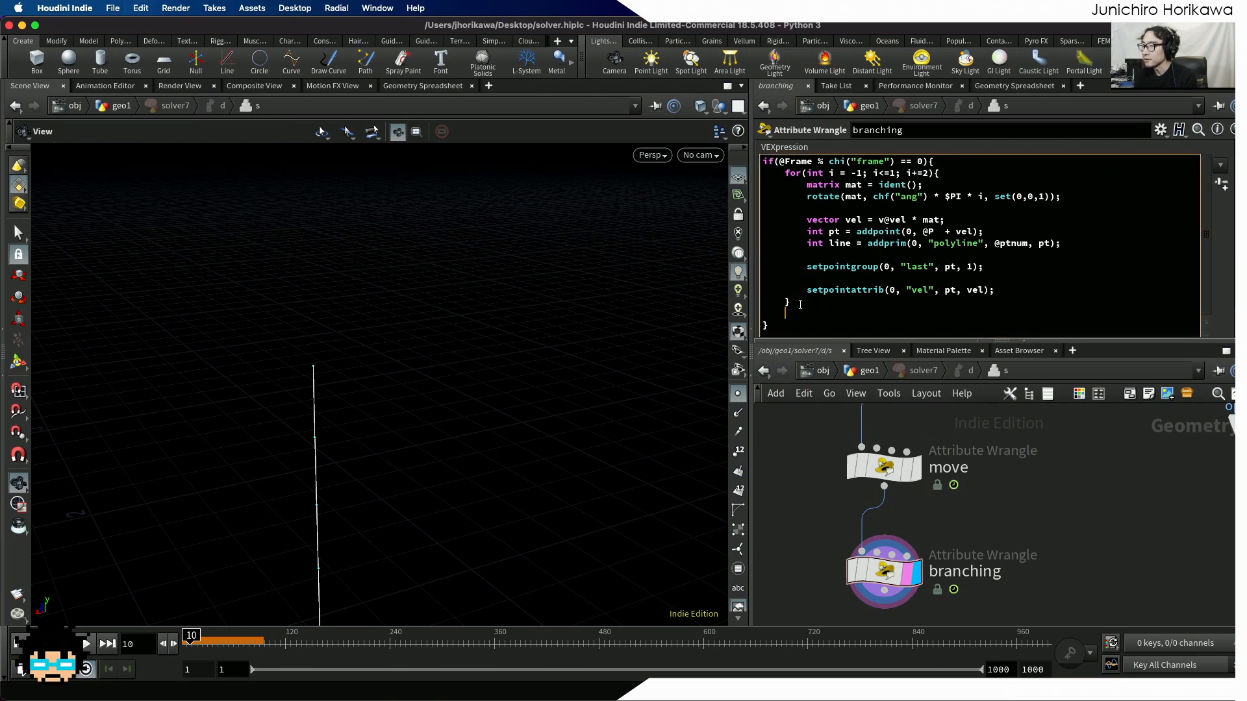
{"action": "key", "text": "super+v"}
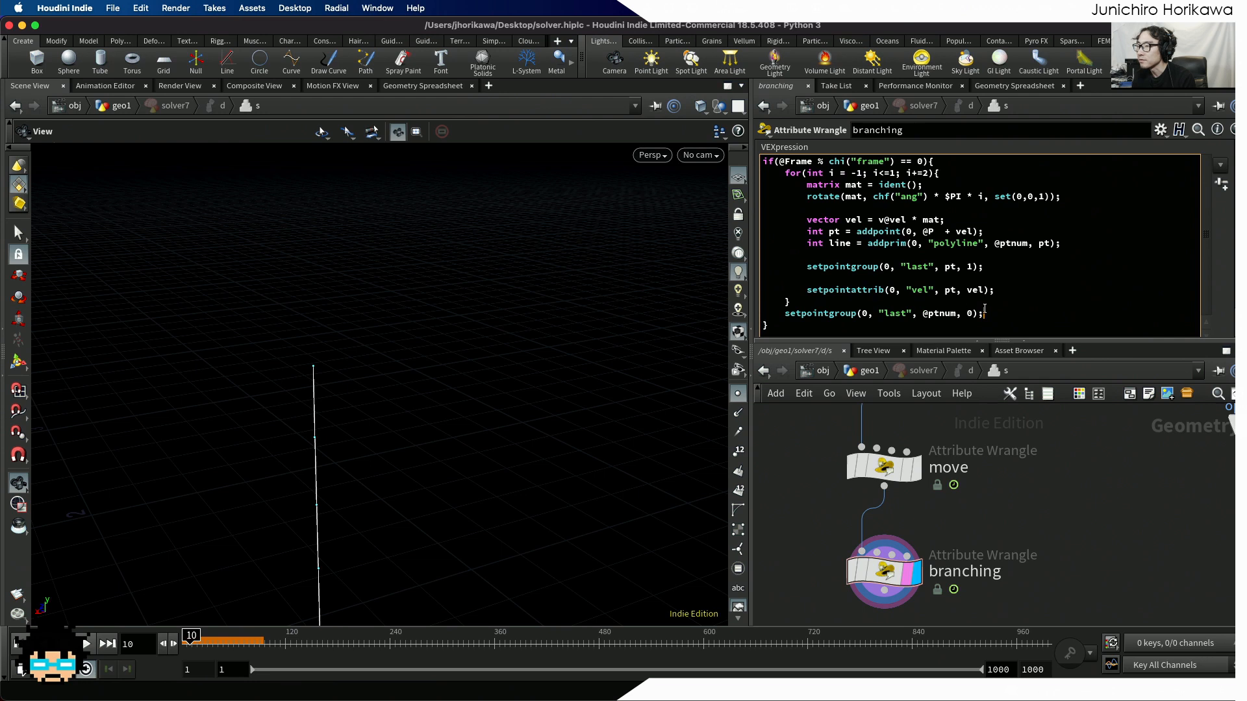
{"action": "left_click_drag", "start_coordinate": [943, 278], "coordinate": [719, 278]}
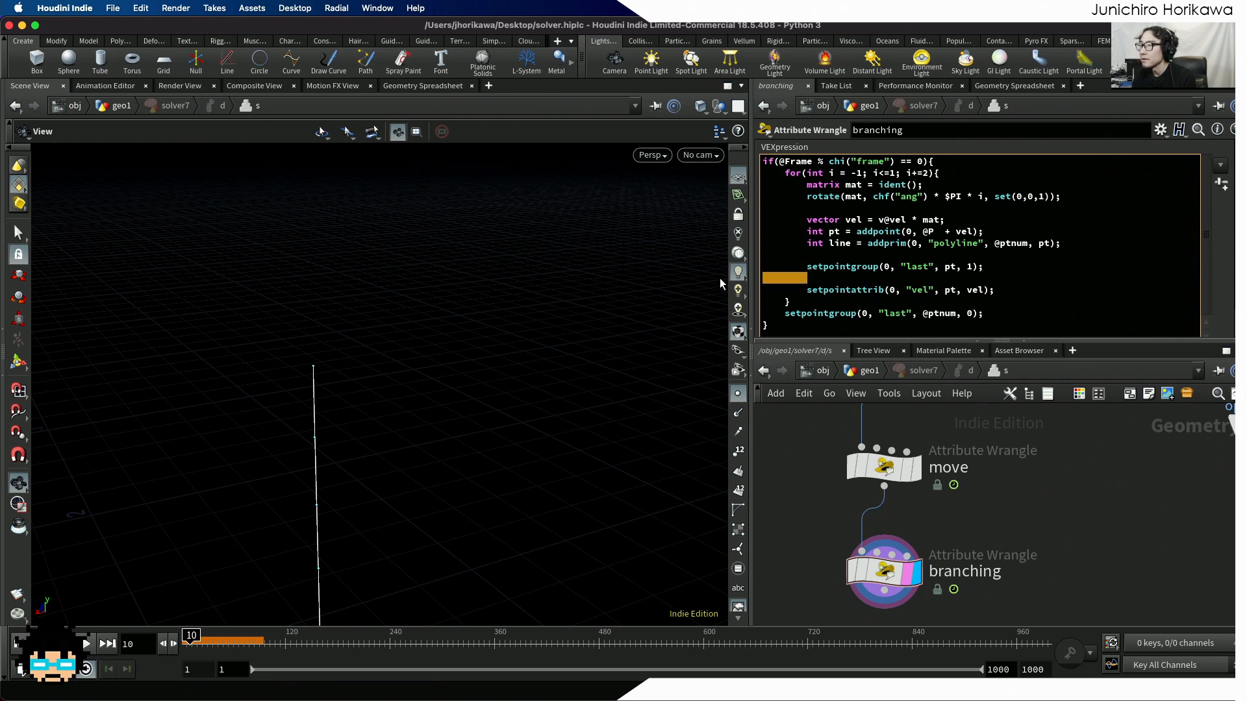
{"action": "key", "text": "BackSpace"}
{"action": "key", "text": "BackSpace"}
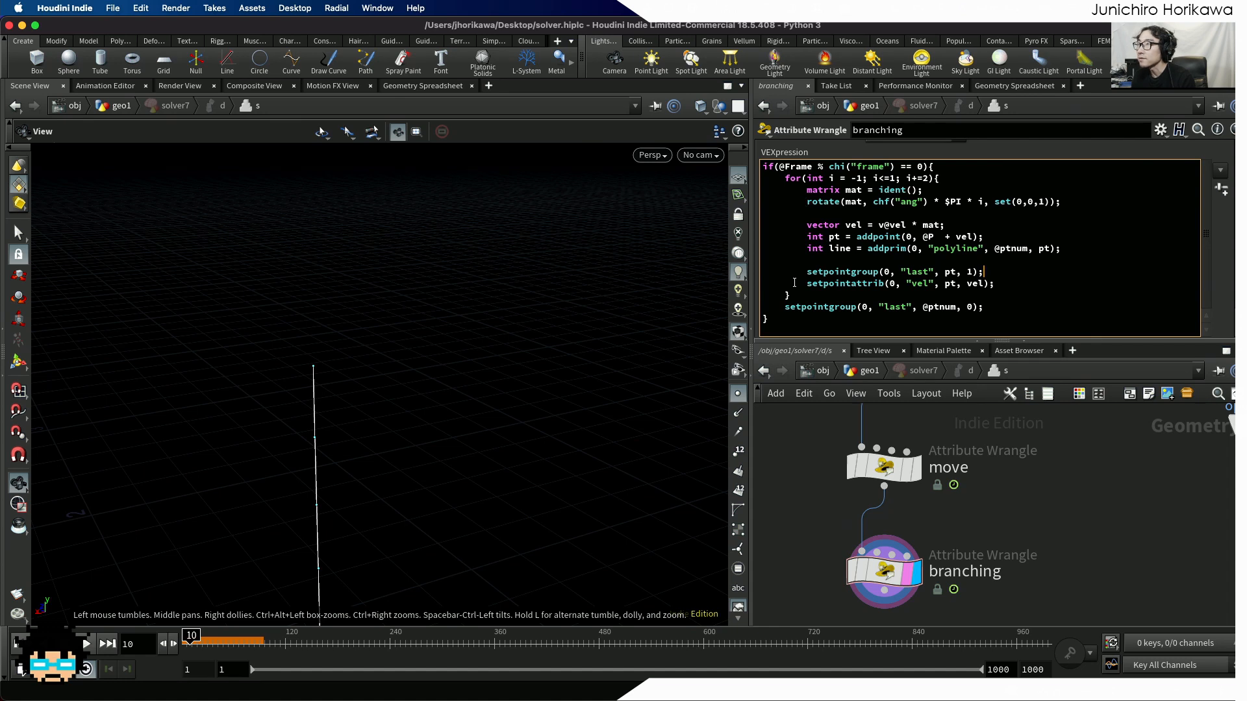
{"action": "left_click", "coordinate": [1026, 486]}
Step: Frame the whole polyline from base to tip in the viewport
{"action": "scroll", "coordinate": [424, 363], "scroll_direction": "down", "scroll_amount": 8}
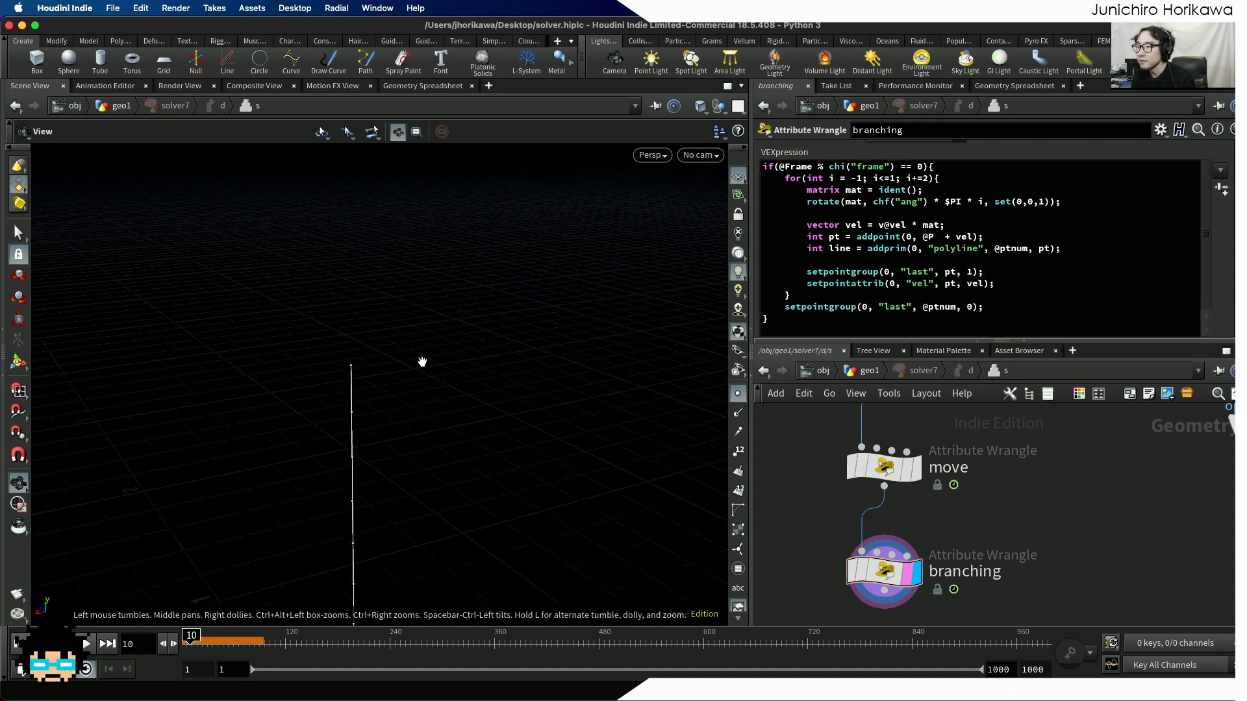
{"action": "middle_click_drag", "start_coordinate": [480, 441], "coordinate": [419, 302]}
{"action": "scroll", "coordinate": [413, 329], "scroll_direction": "down", "scroll_amount": 3}
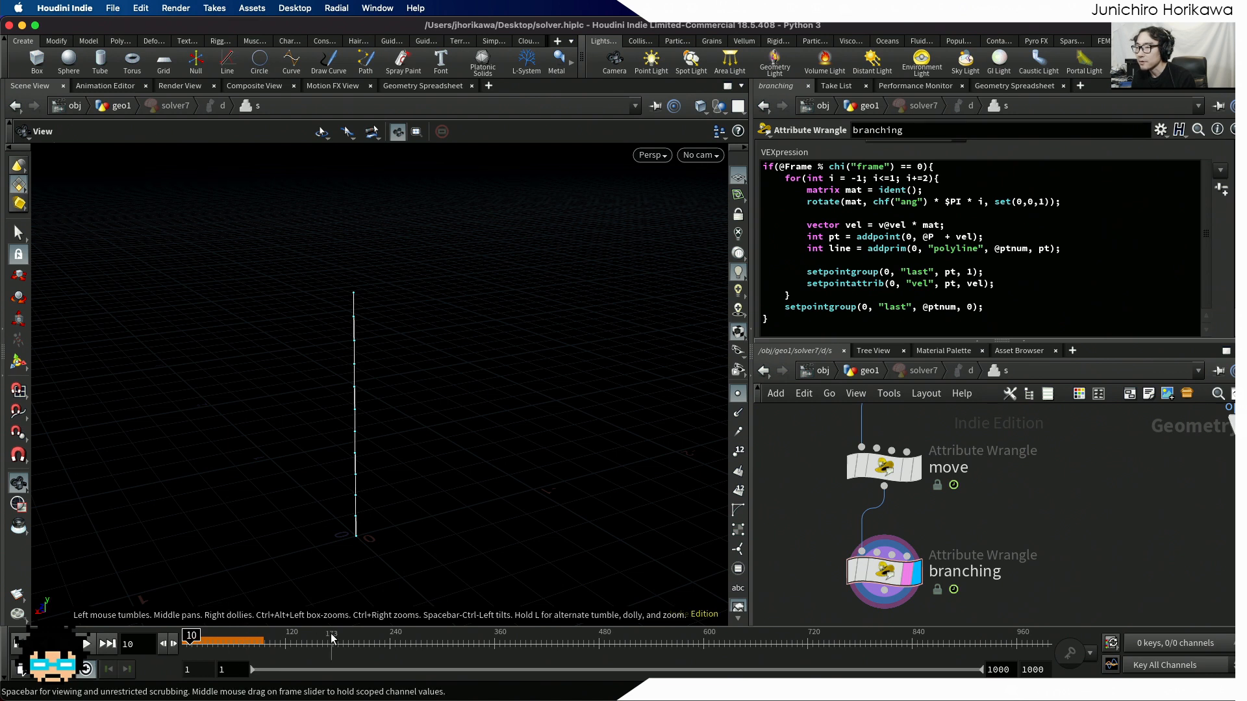
Step: Return to the geo1 level and play the solver7 simulation from frame 1 to check how the polyline grows
{"action": "left_click", "coordinate": [866, 371]}
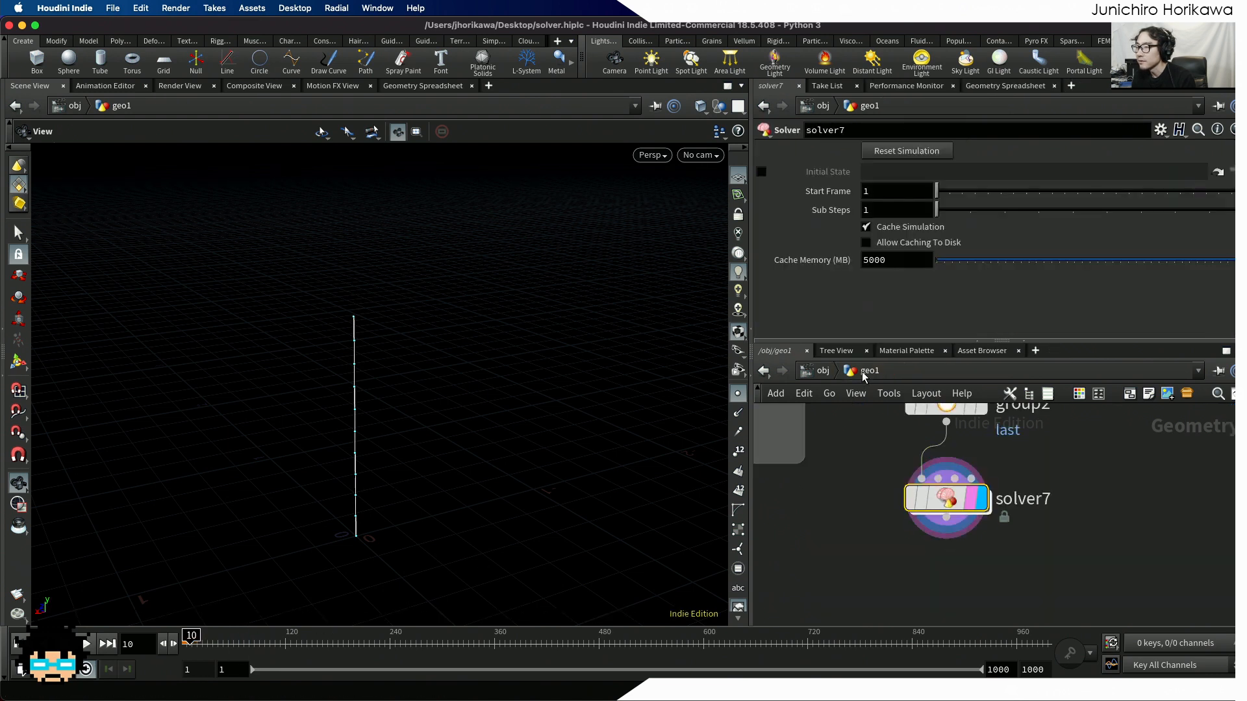
{"action": "scroll", "coordinate": [379, 411], "scroll_direction": "down", "scroll_amount": 2}
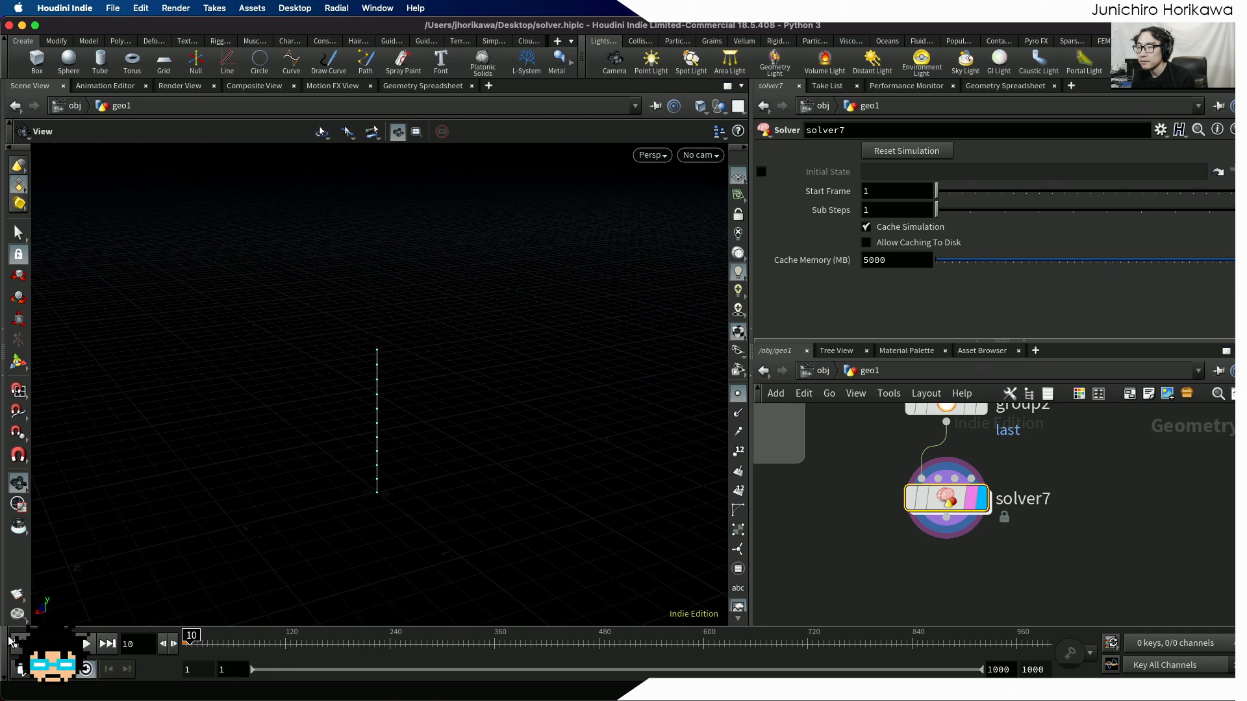
{"action": "left_click", "coordinate": [19, 645]}
{"action": "middle_click_drag", "start_coordinate": [309, 493], "coordinate": [220, 498]}
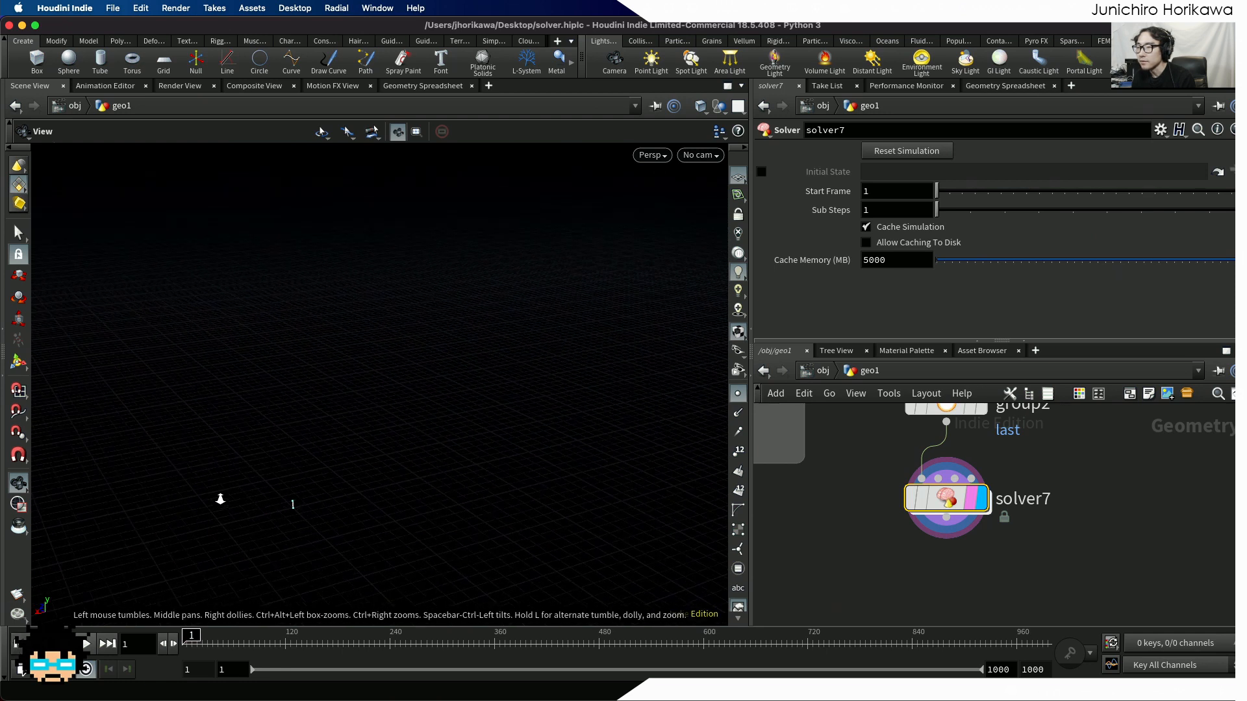
{"action": "left_click", "coordinate": [86, 644]}
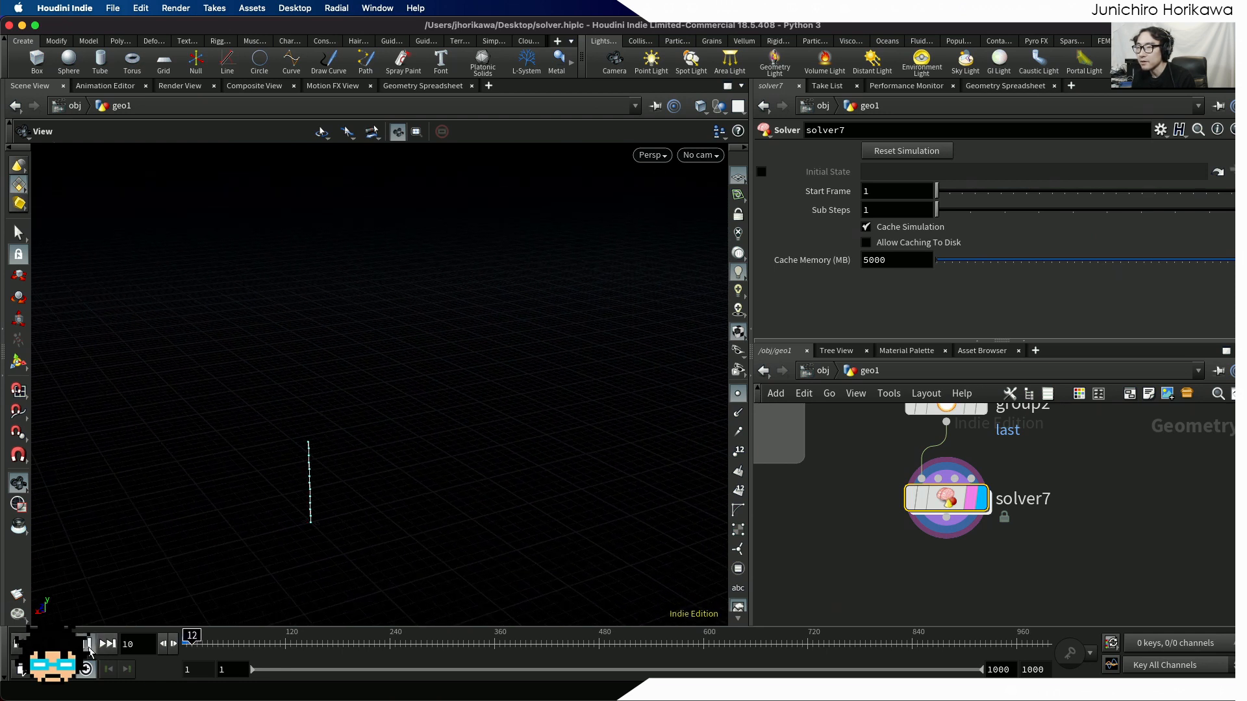
{"action": "left_click", "coordinate": [88, 644]}
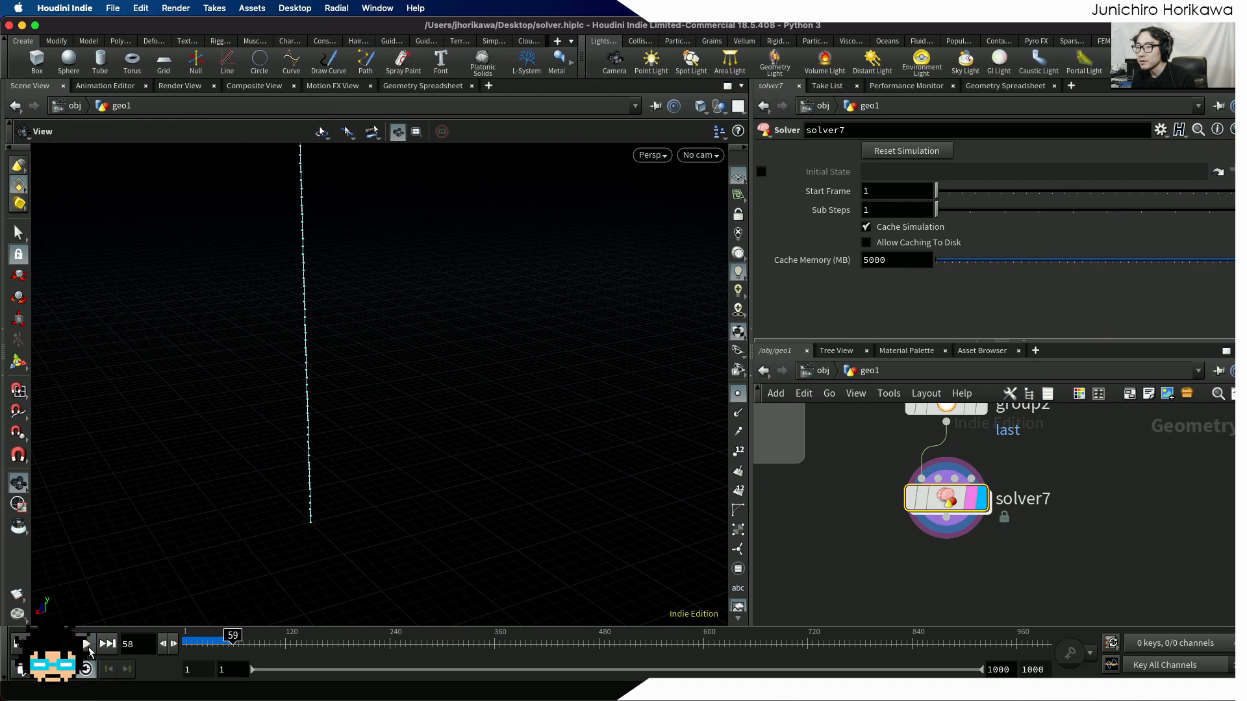
{"action": "left_click_drag", "start_coordinate": [294, 497], "coordinate": [482, 468]}
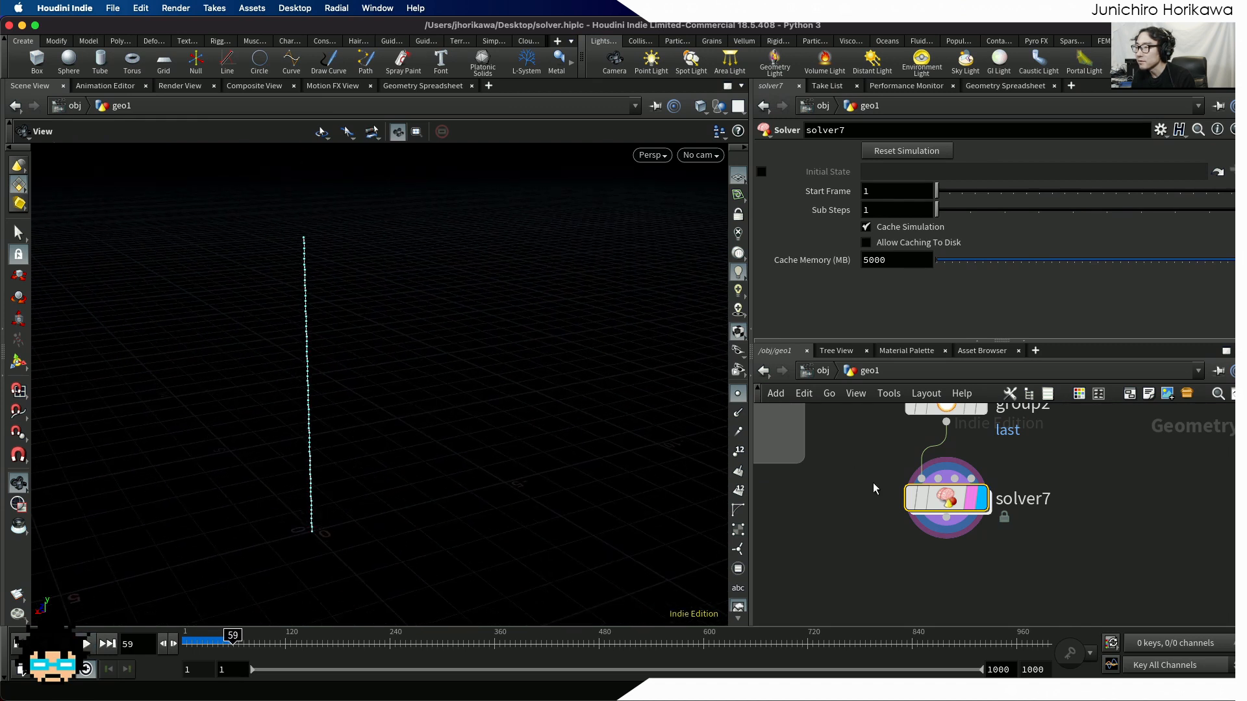
Step: Inside solver7, set the branching wrangle's Ang parameter to 0.2
{"action": "double_click", "coordinate": [956, 506]}
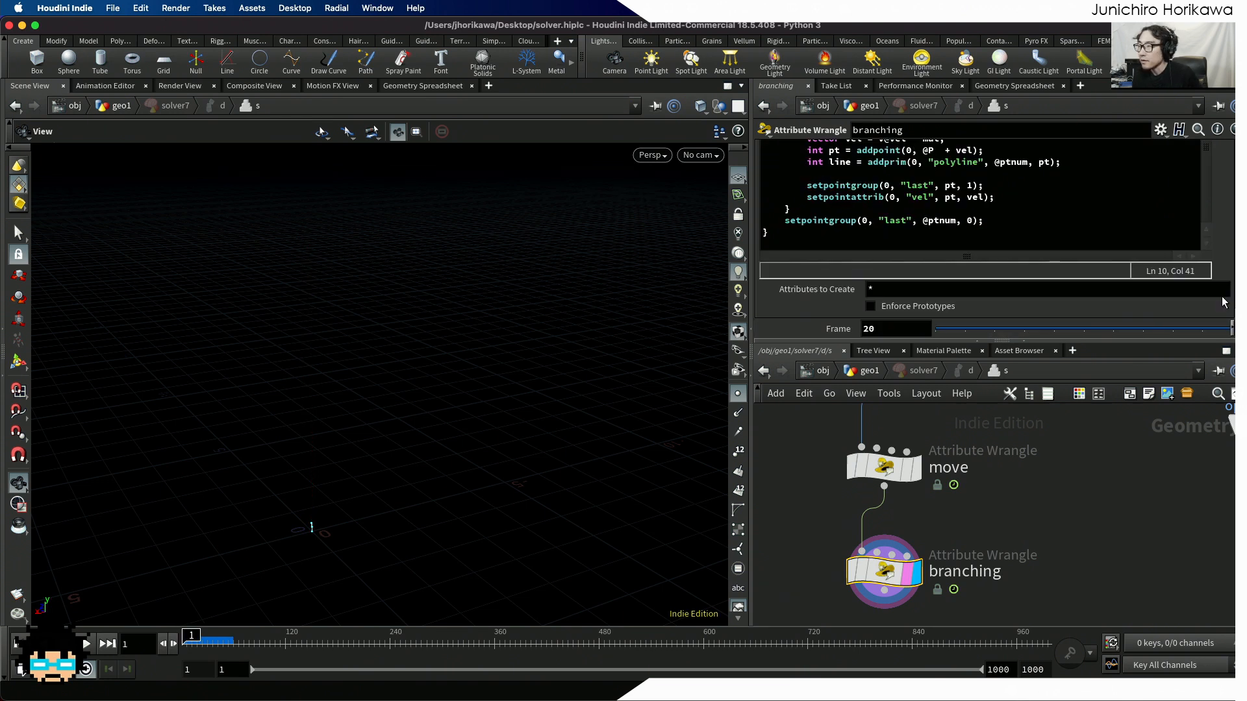
{"action": "scroll", "coordinate": [1222, 302], "scroll_direction": "up", "scroll_amount": 5}
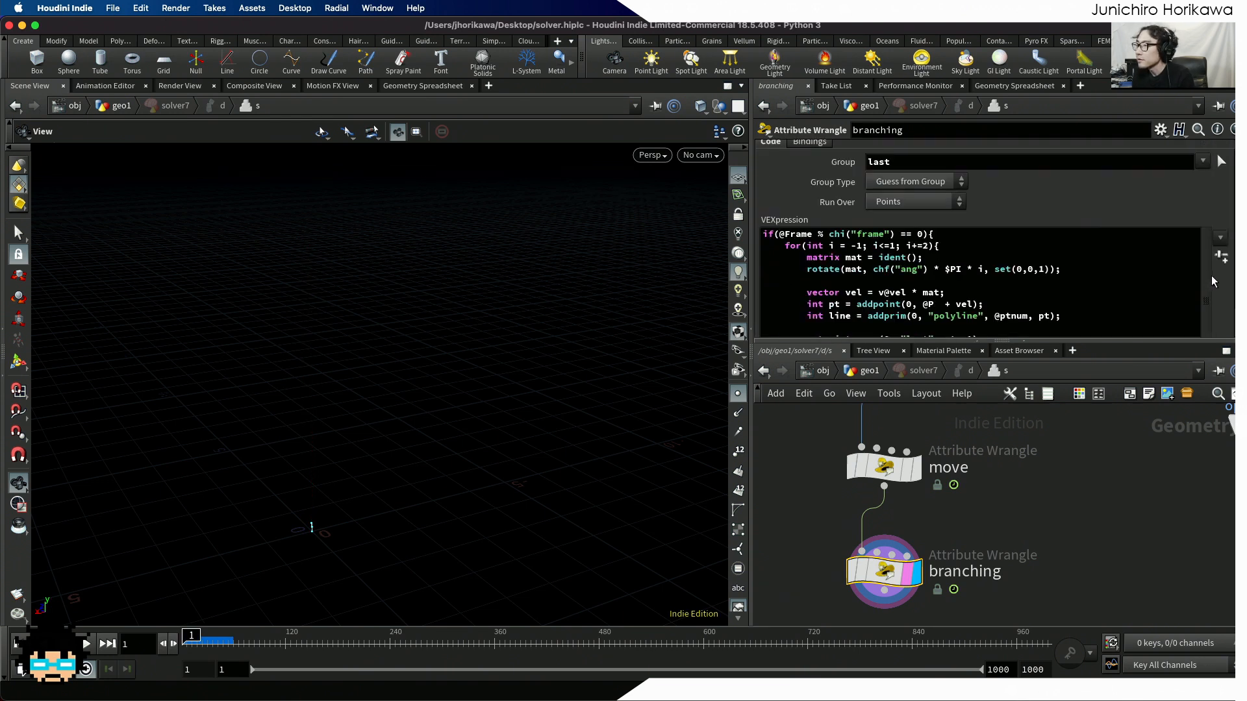
{"action": "scroll", "coordinate": [1221, 270], "scroll_direction": "down", "scroll_amount": 5}
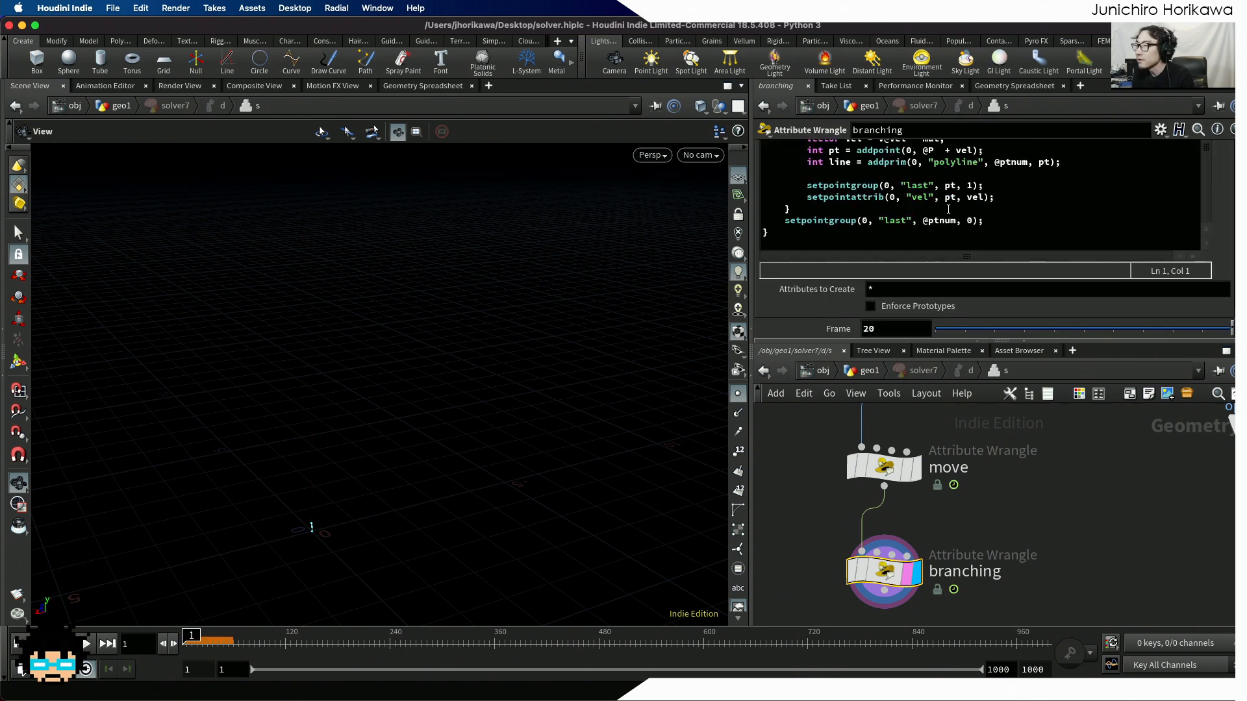
{"action": "scroll", "coordinate": [945, 207], "scroll_direction": "up", "scroll_amount": 5}
{"action": "left_click_drag", "start_coordinate": [922, 256], "coordinate": [874, 255]}
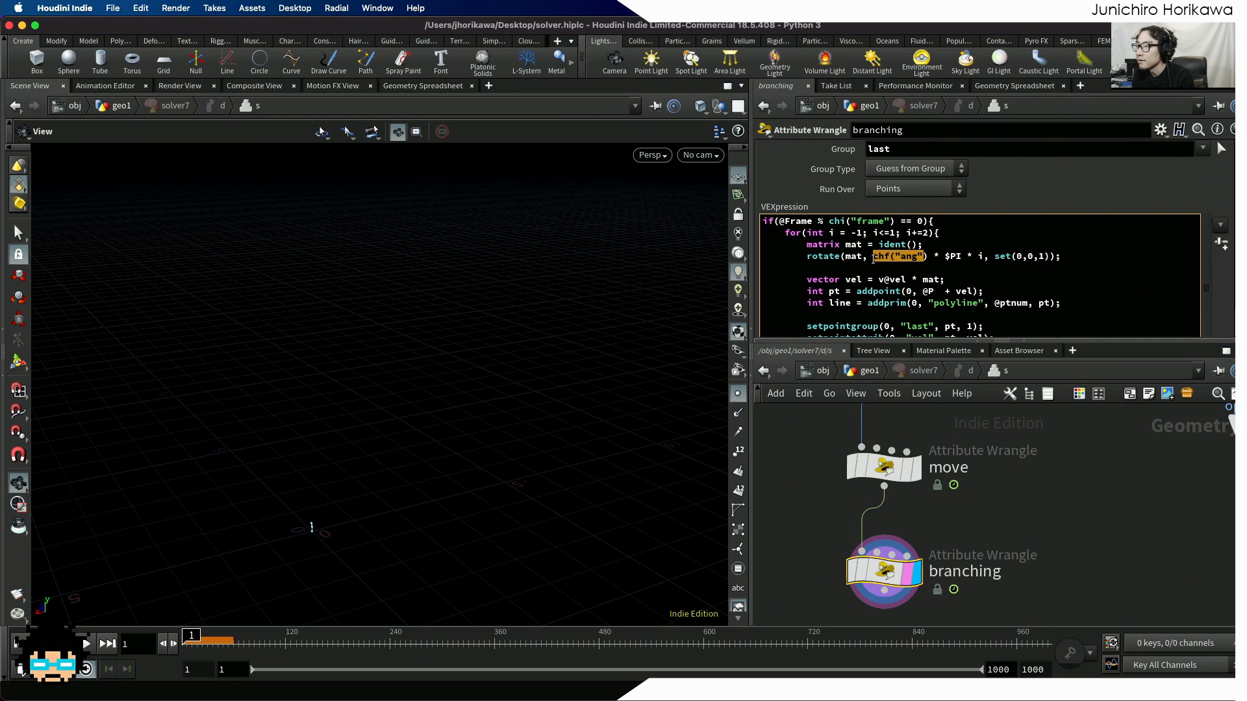
{"action": "left_click", "coordinate": [895, 256]}
{"action": "scroll", "coordinate": [1221, 259], "scroll_direction": "down", "scroll_amount": 5}
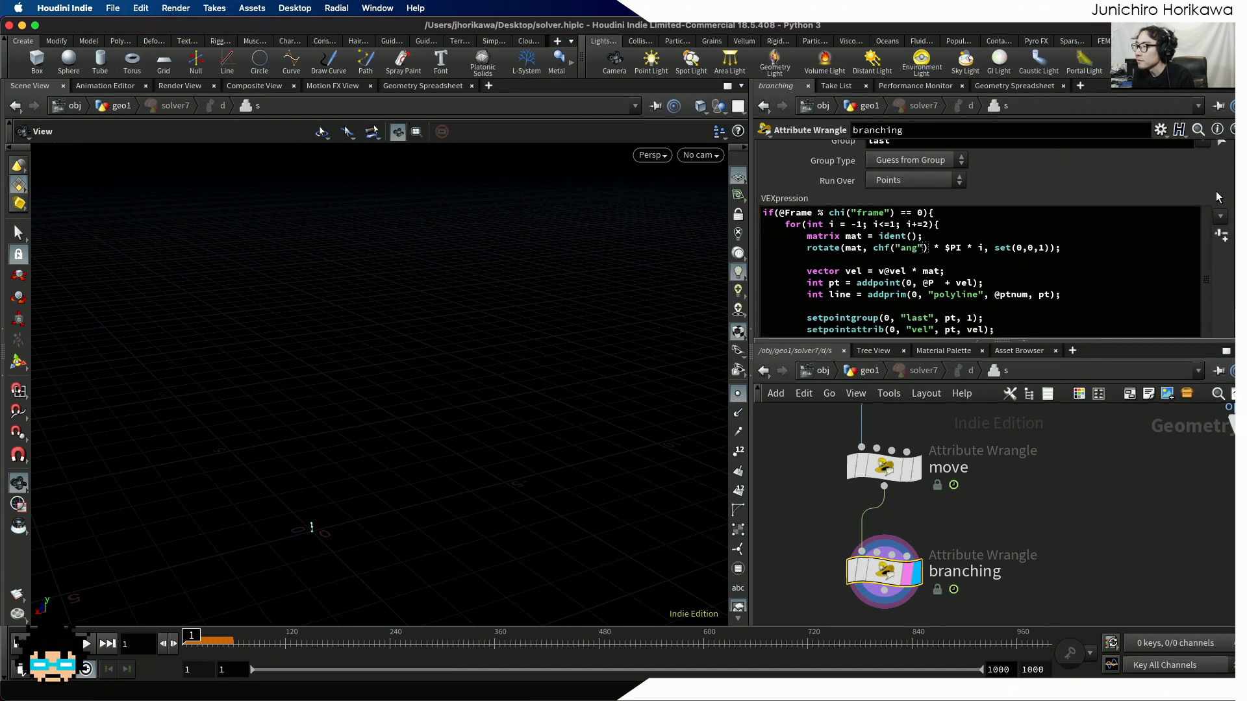
{"action": "left_click_drag", "start_coordinate": [936, 328], "coordinate": [980, 329]}
{"action": "left_click_drag", "start_coordinate": [874, 328], "coordinate": [910, 328]}
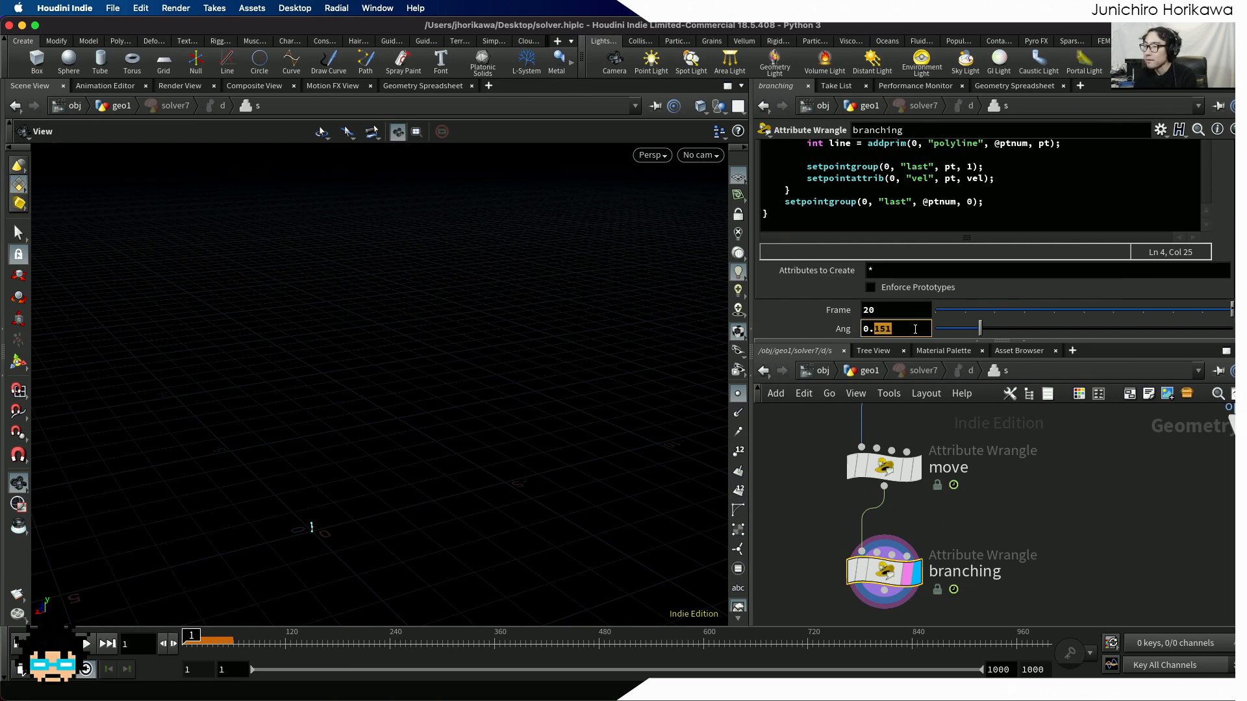
{"action": "type", "text": "2"}
{"action": "key", "text": "Return"}
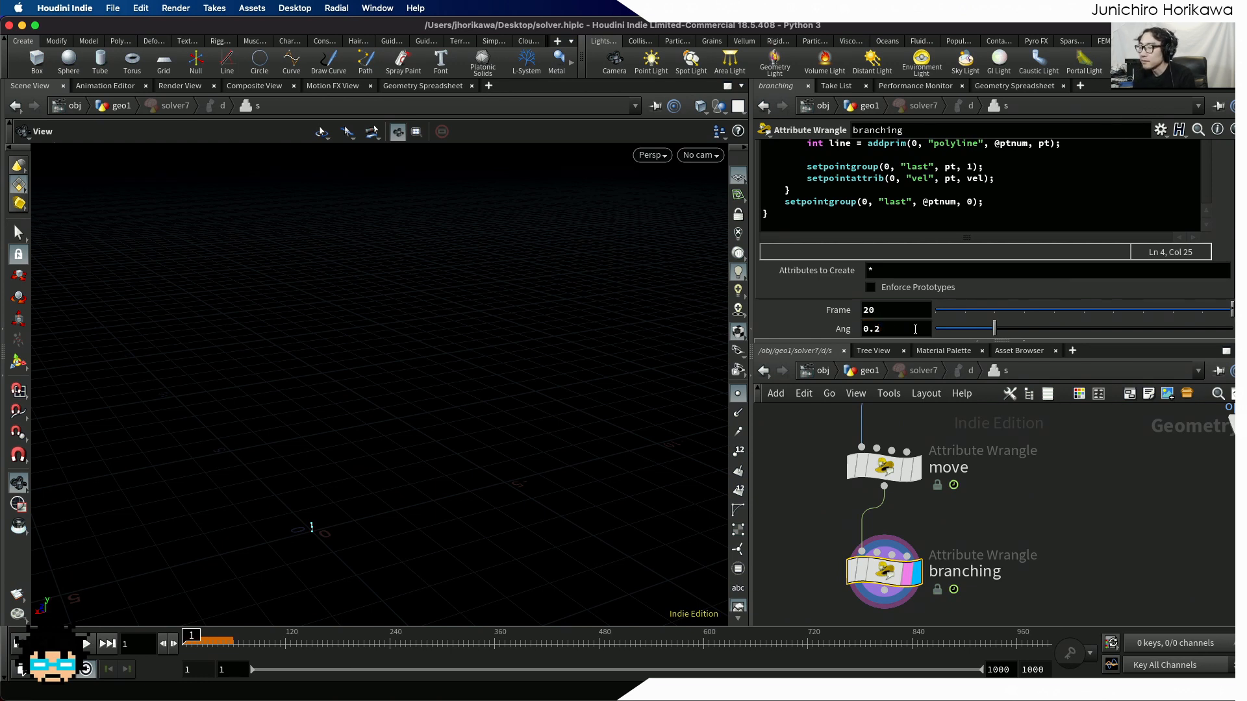
Step: Play the solver simulation at the geo1 level to about frame 232 and turn off the point display in the viewport
{"action": "left_click", "coordinate": [869, 371]}
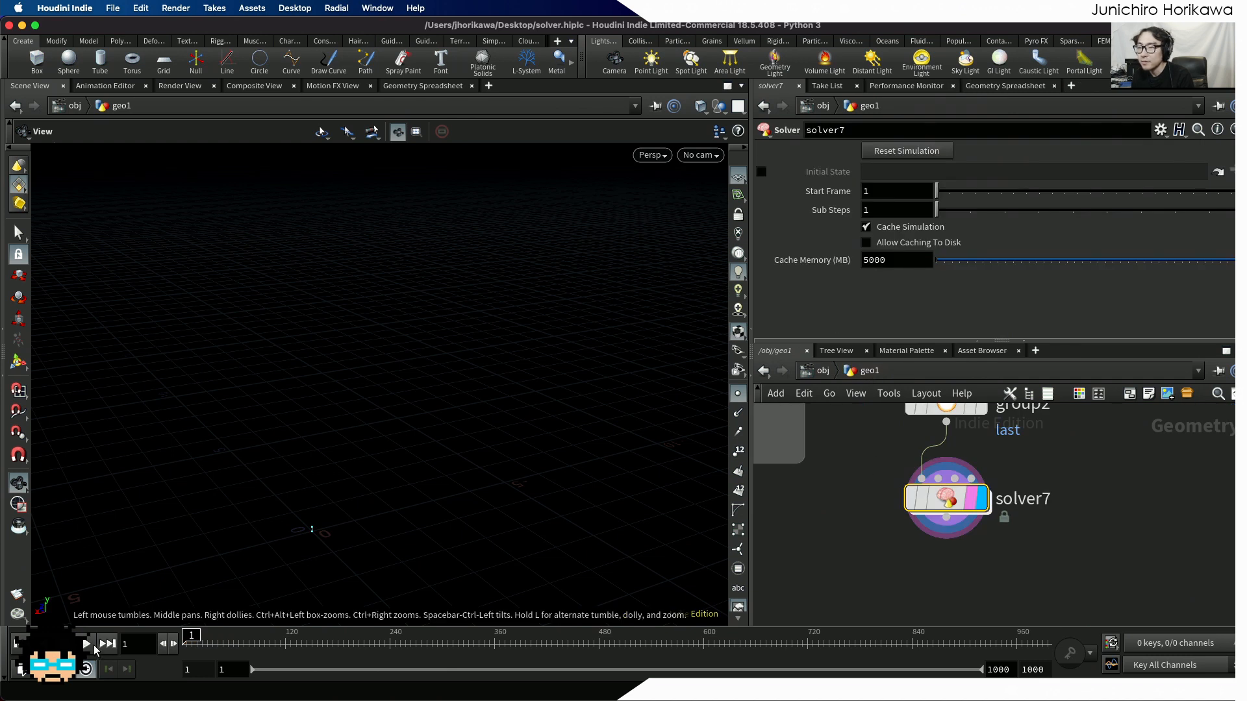
{"action": "left_click", "coordinate": [87, 644]}
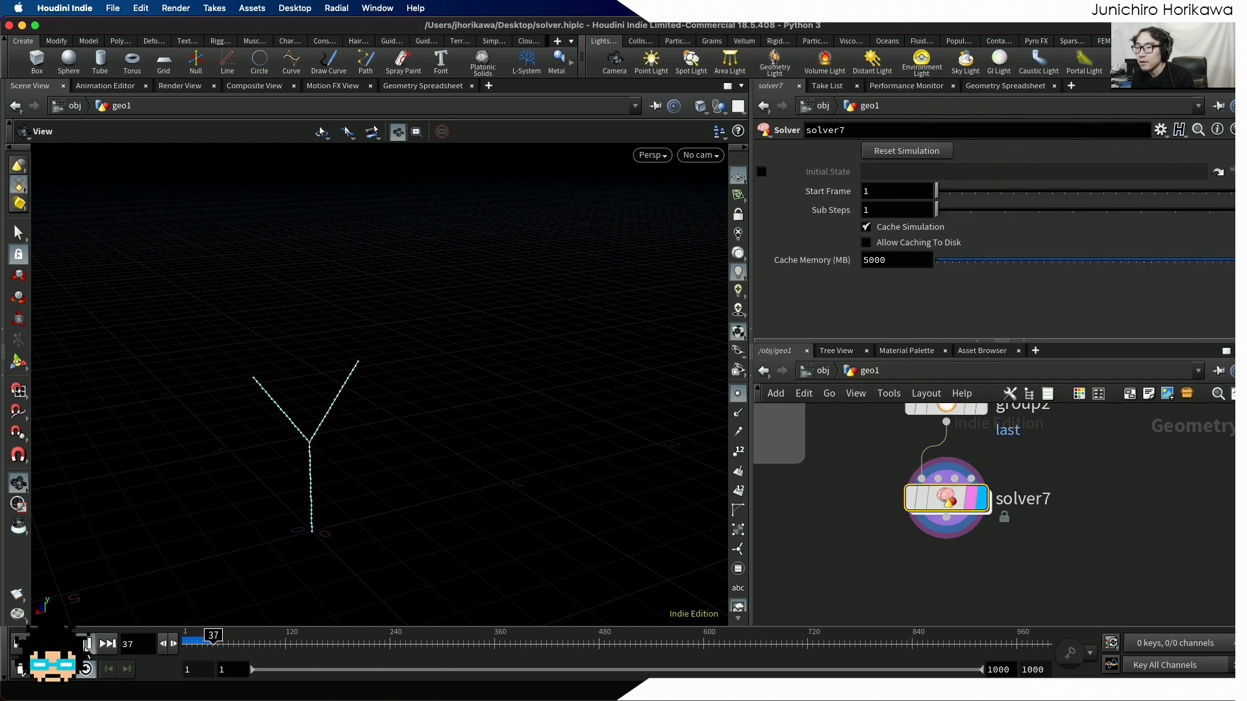
{"action": "right_click_drag", "start_coordinate": [390, 448], "coordinate": [287, 476]}
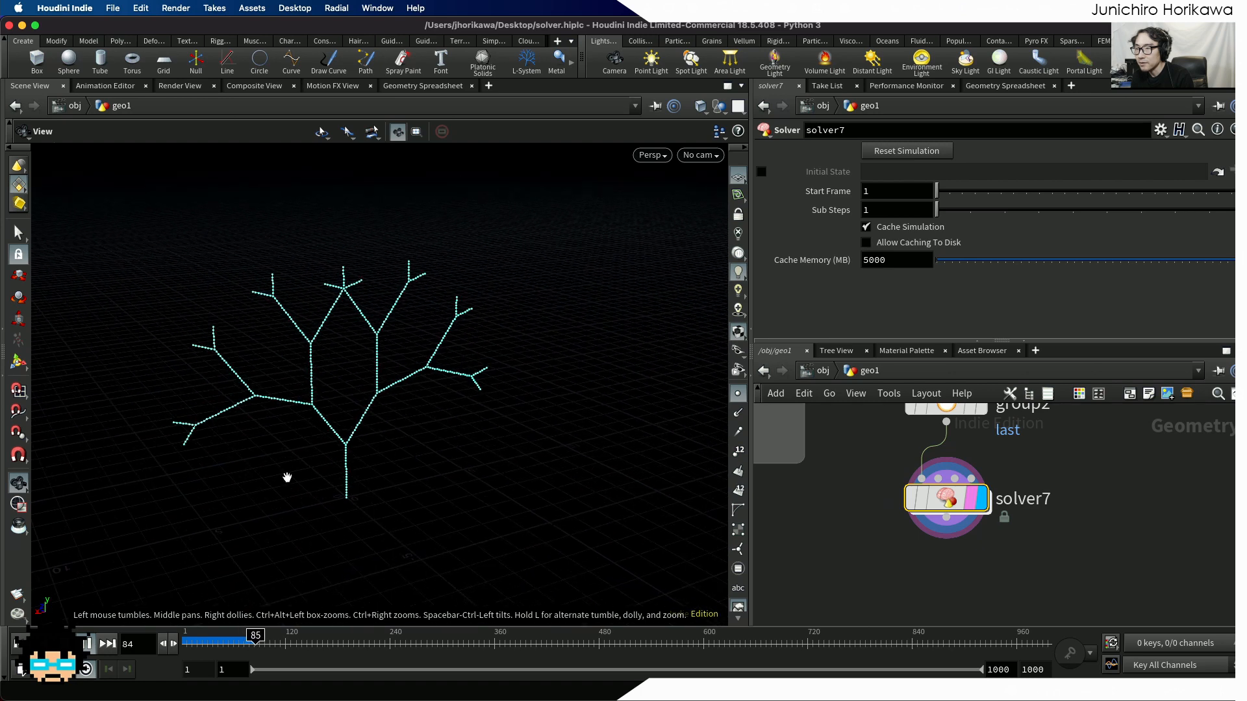
{"action": "left_click_drag", "start_coordinate": [287, 476], "coordinate": [244, 450]}
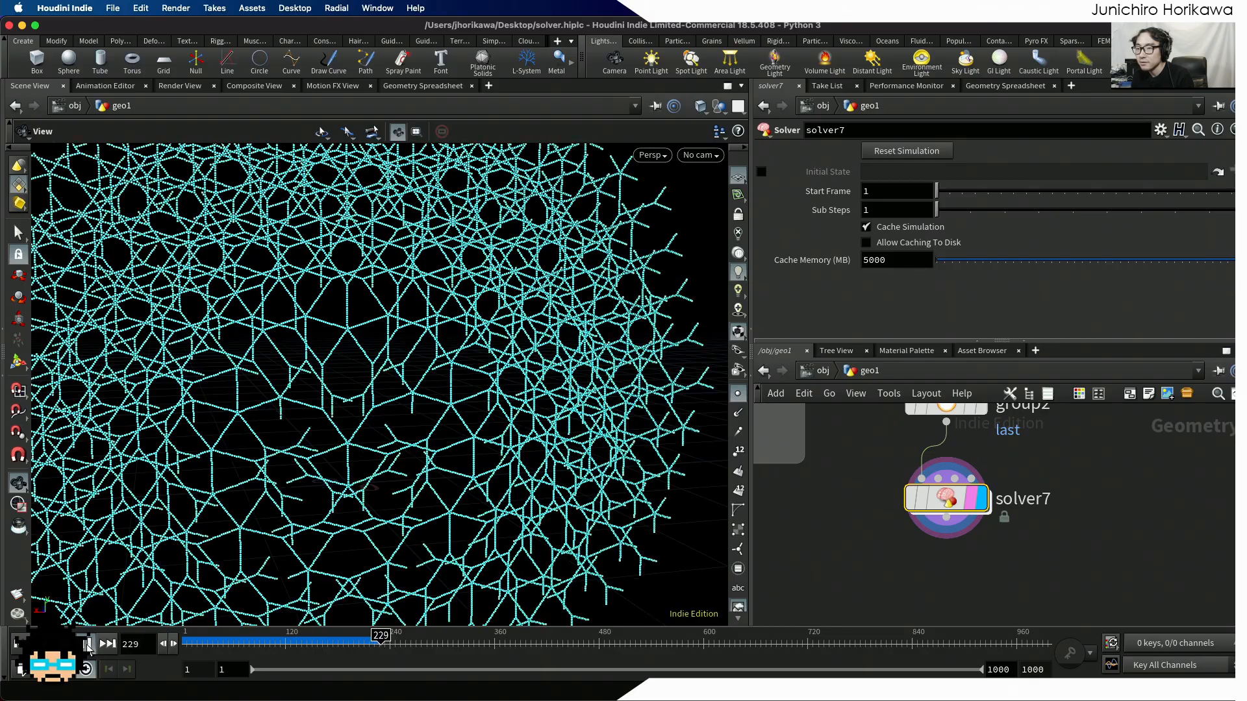
{"action": "left_click_drag", "start_coordinate": [224, 522], "coordinate": [207, 540]}
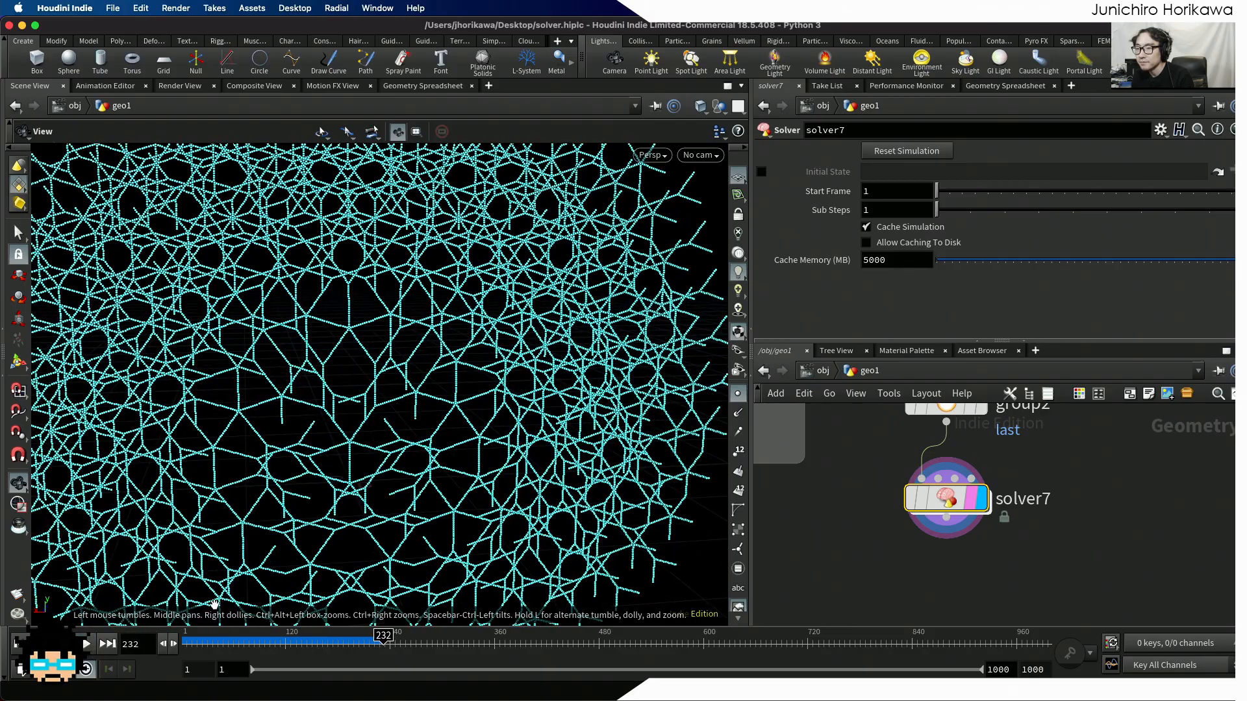
{"action": "left_click", "coordinate": [738, 393]}
{"action": "left_click_drag", "start_coordinate": [612, 362], "coordinate": [404, 328]}
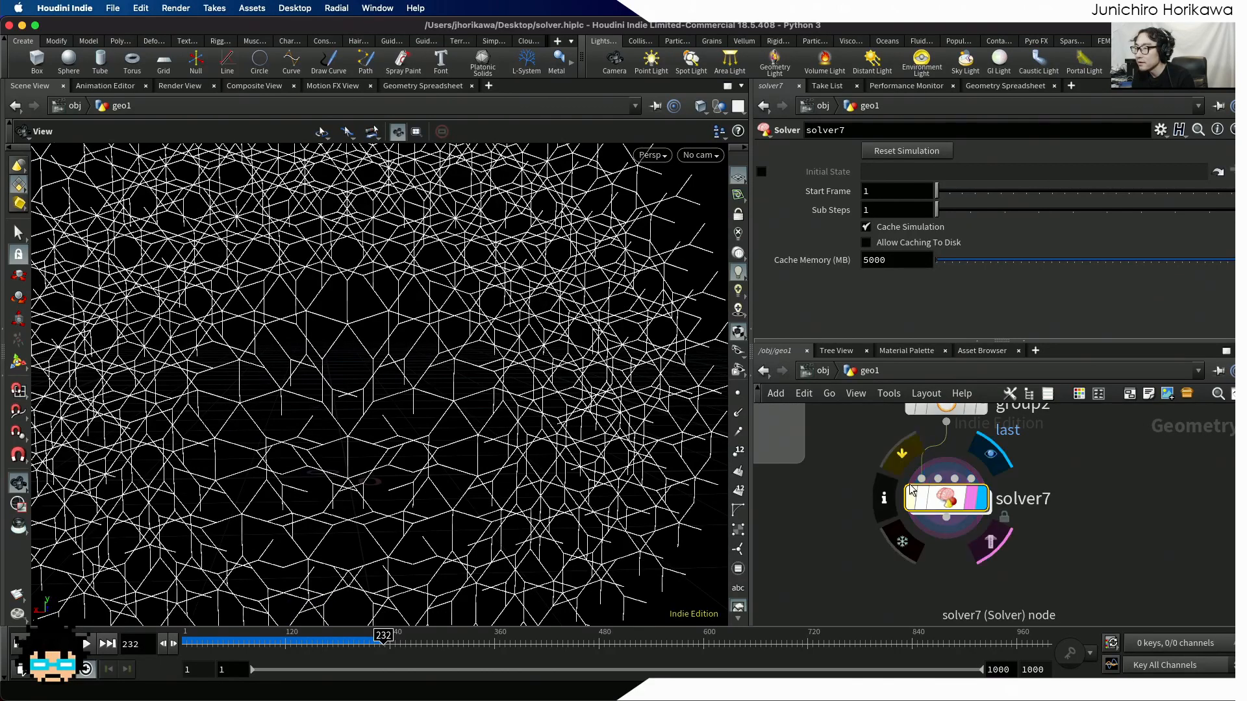
Step: In the branching wrangle's rotate call, replace the axis vector's first component with cos() and its third component with sin()
{"action": "double_click", "coordinate": [937, 502]}
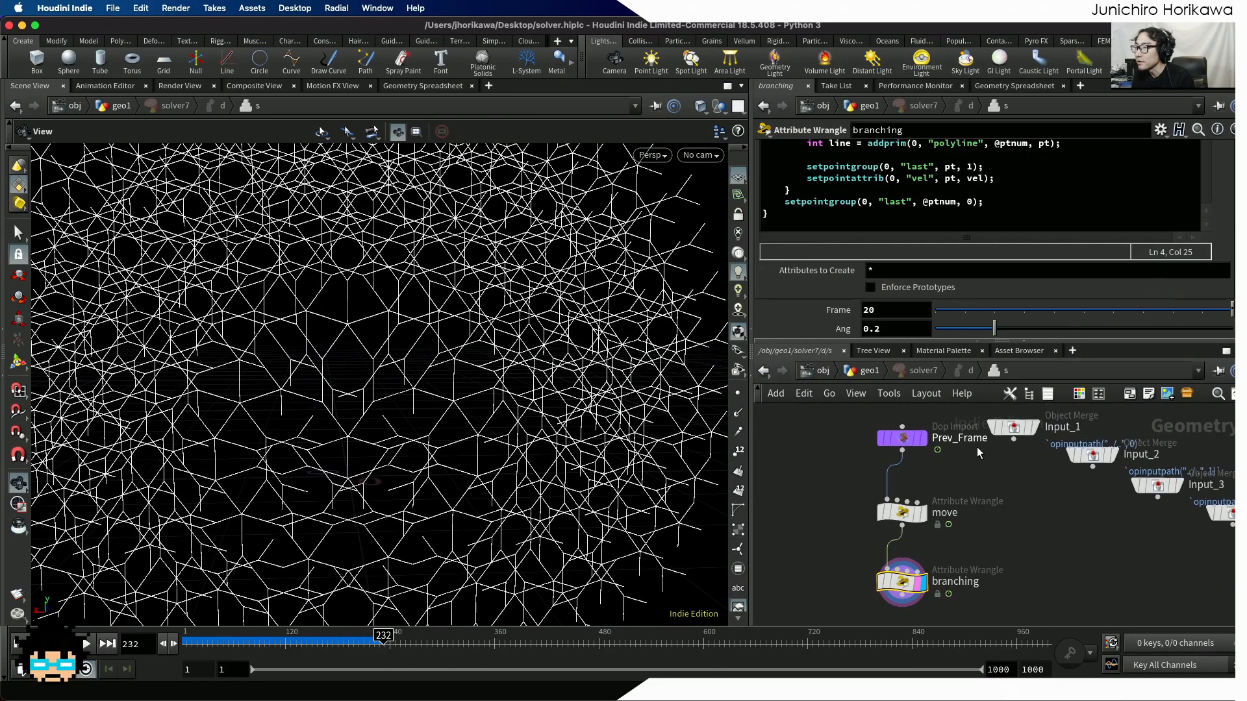
{"action": "scroll", "coordinate": [1057, 290], "scroll_direction": "up", "scroll_amount": 5}
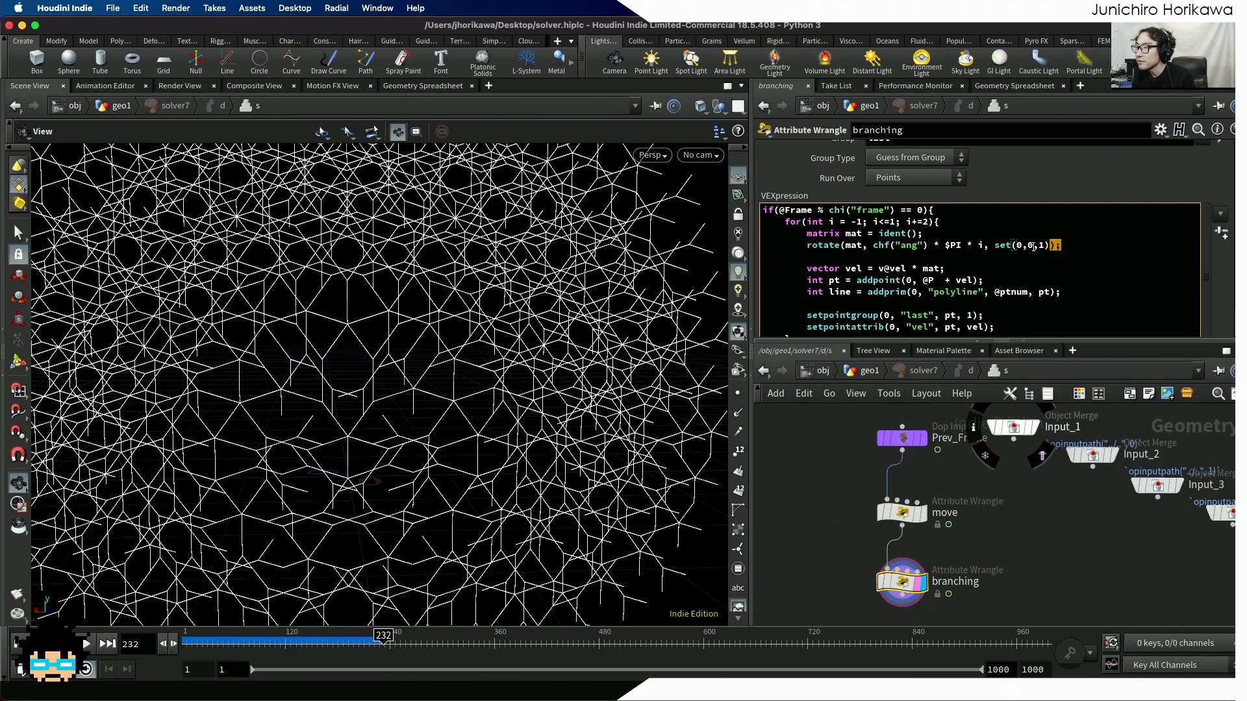
{"action": "mouse_move", "coordinate": [1053, 245]}
{"action": "left_mouse_down"}
{"action": "mouse_move", "coordinate": [995, 246]}
{"action": "mouse_move", "coordinate": [1048, 246]}
{"action": "left_mouse_up"}
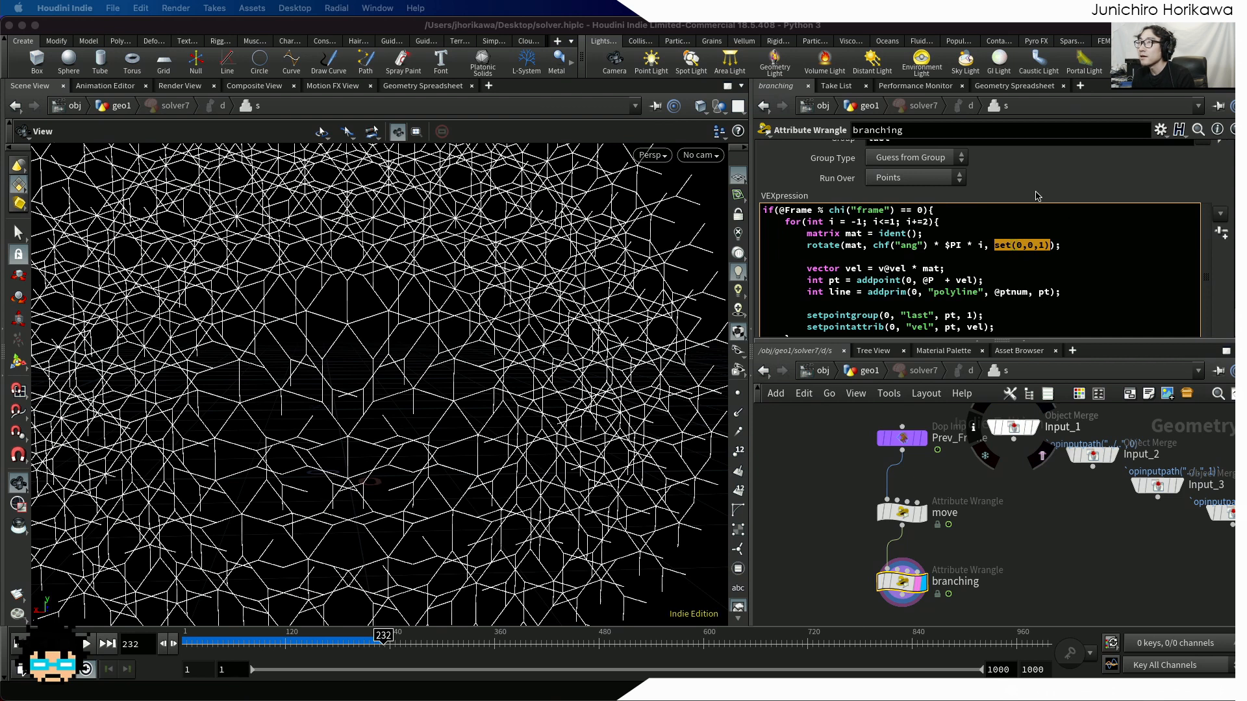
{"action": "left_click", "coordinate": [980, 259]}
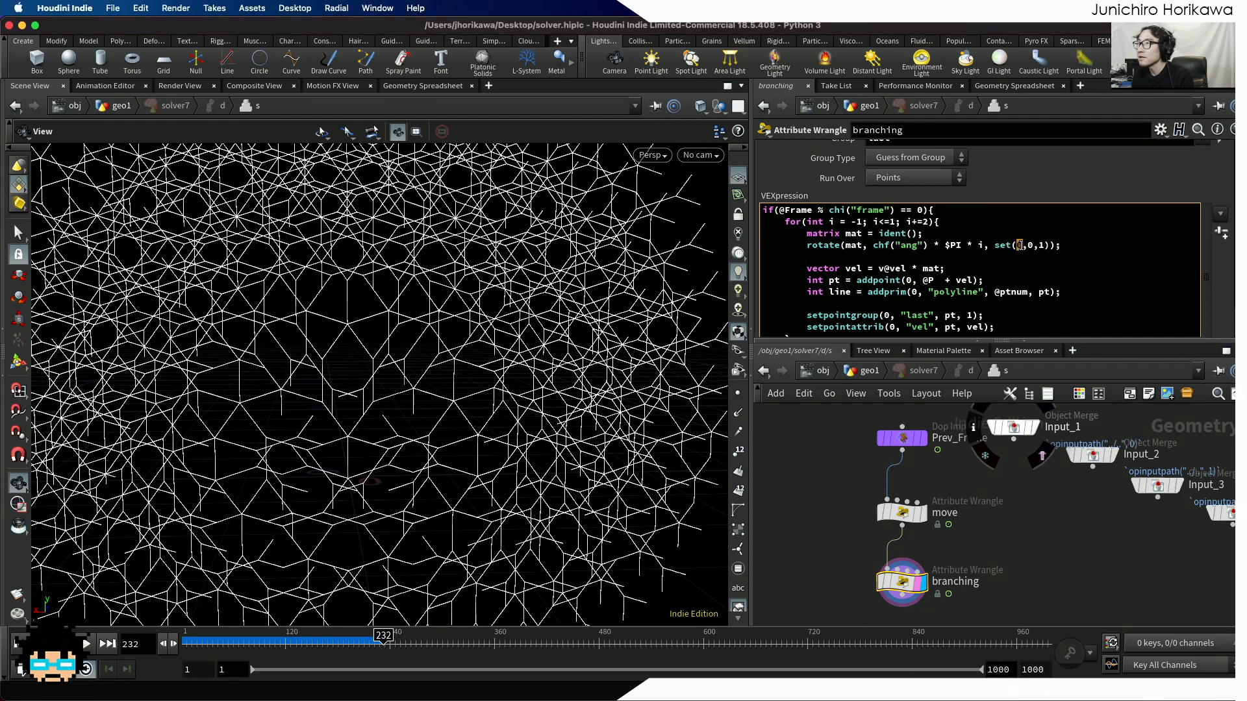
{"action": "left_click", "coordinate": [1041, 246]}
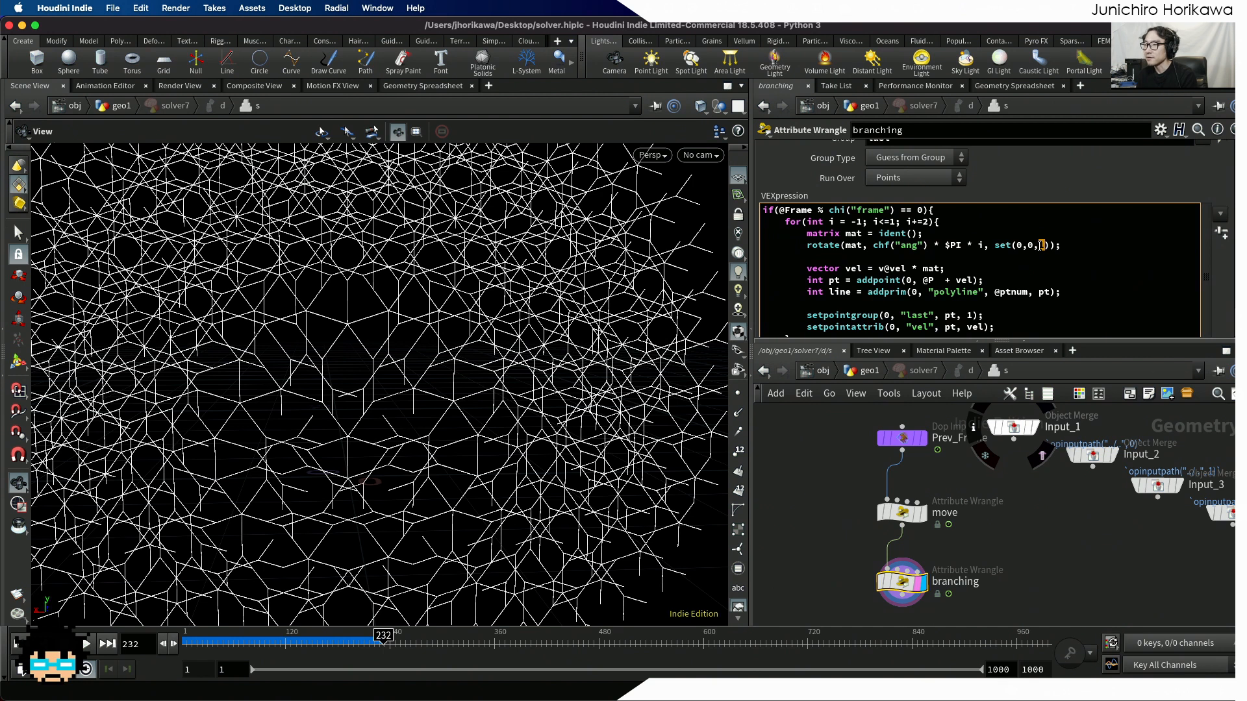
{"action": "double_click", "coordinate": [1020, 245]}
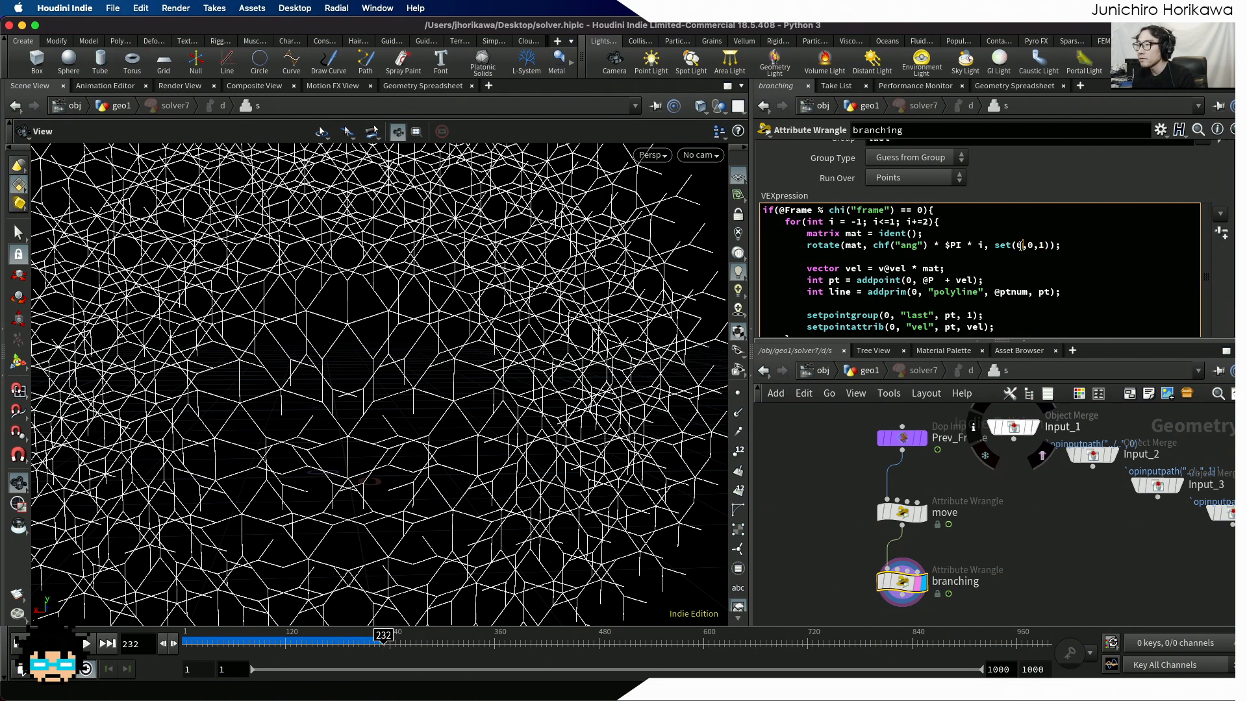
{"action": "type", "text": "cos()"}
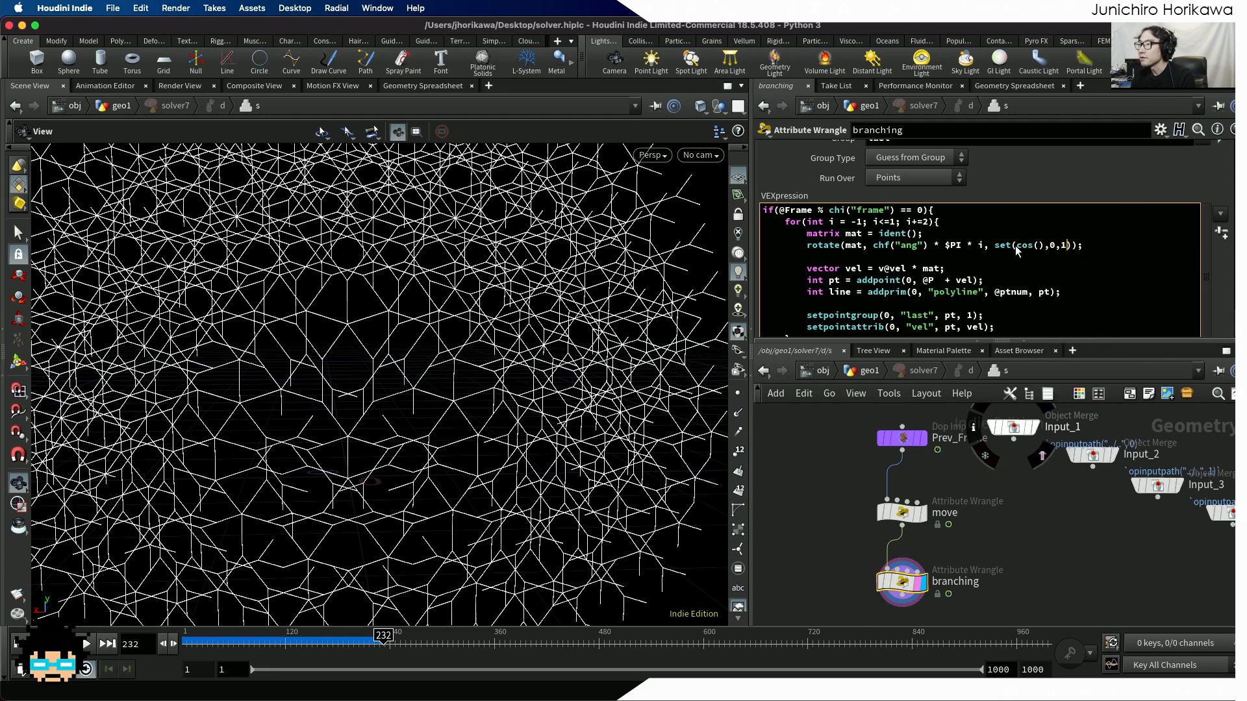
{"action": "type", "text": "si"}
{"action": "type", "text": "n("}
{"action": "type", "text": "radia"}
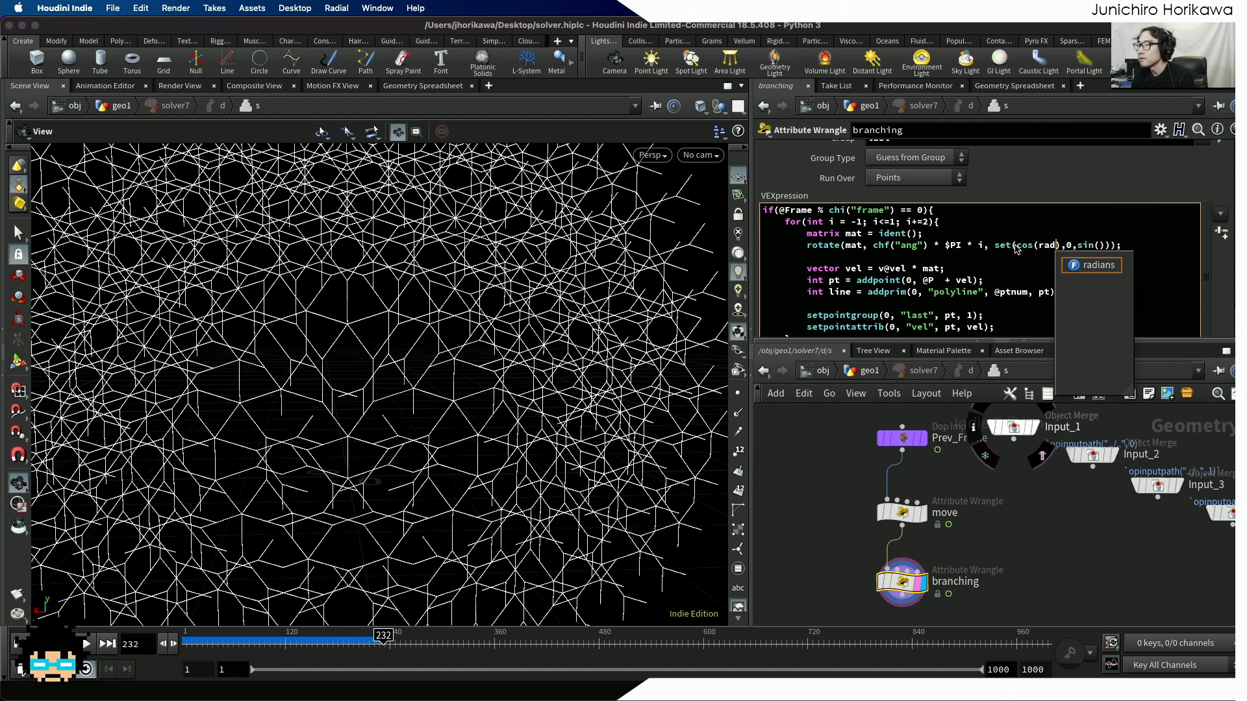
{"action": "key", "text": "BackSpace"}
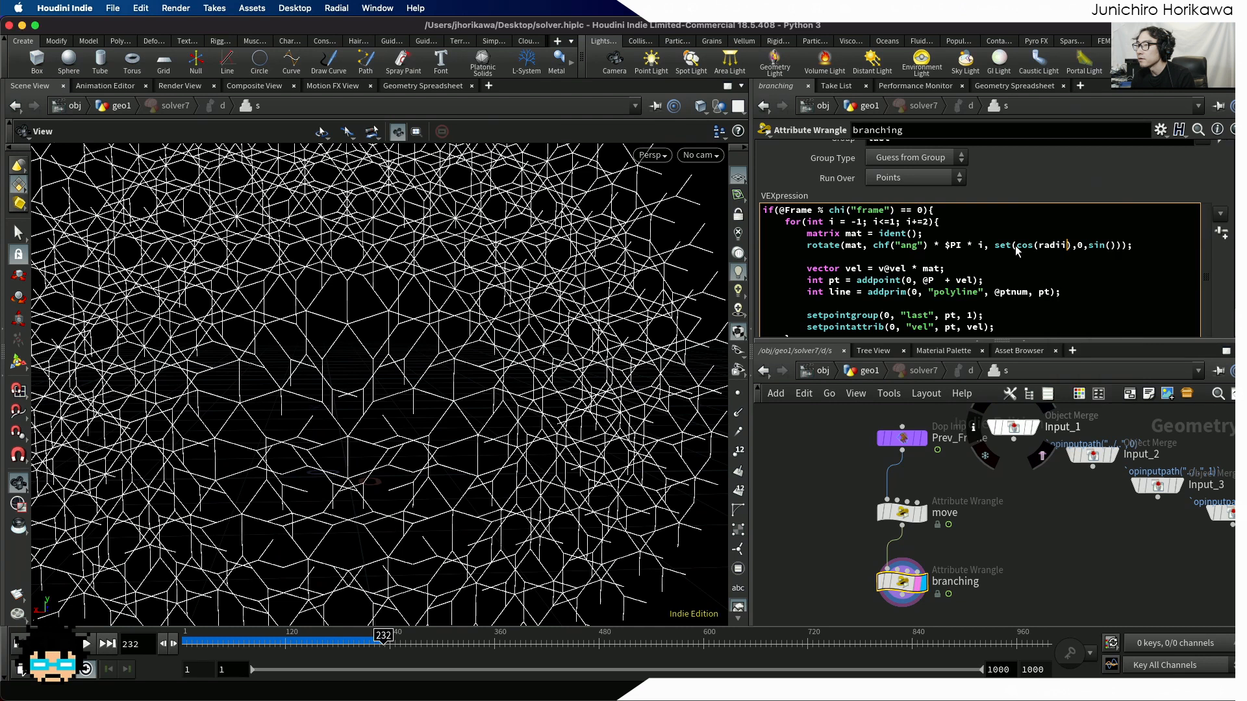
{"action": "key", "text": "BackSpace"}
{"action": "key", "text": "BackSpace"}
{"action": "key", "text": "BackSpace"}
{"action": "key", "text": "BackSpace"}
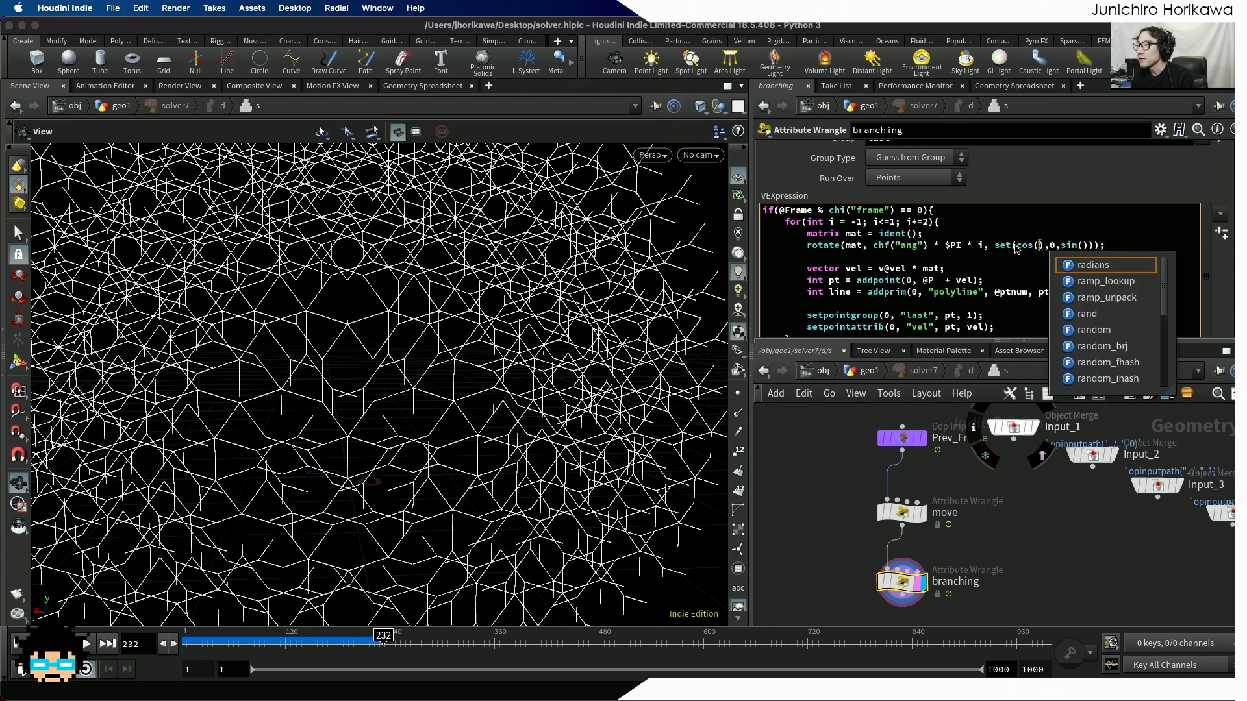
{"action": "type", "text": "@Time"}
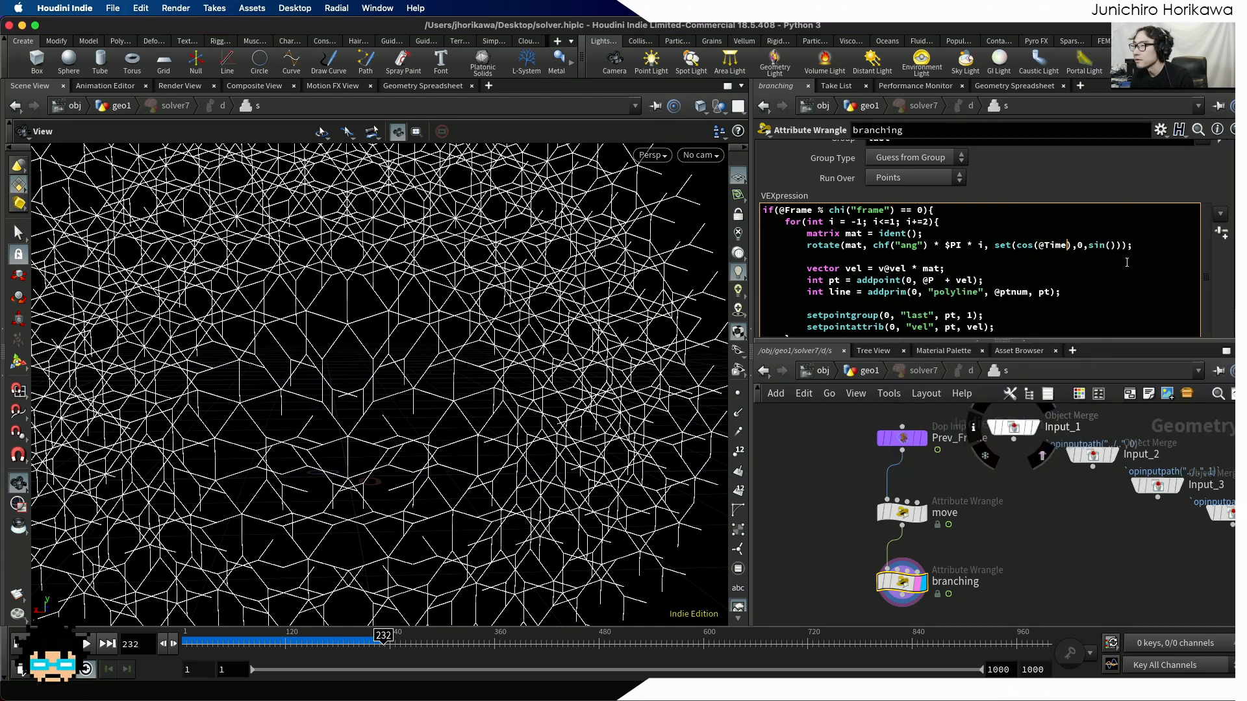
{"action": "left_click", "coordinate": [1112, 245]}
{"action": "type", "text": "@Time"}
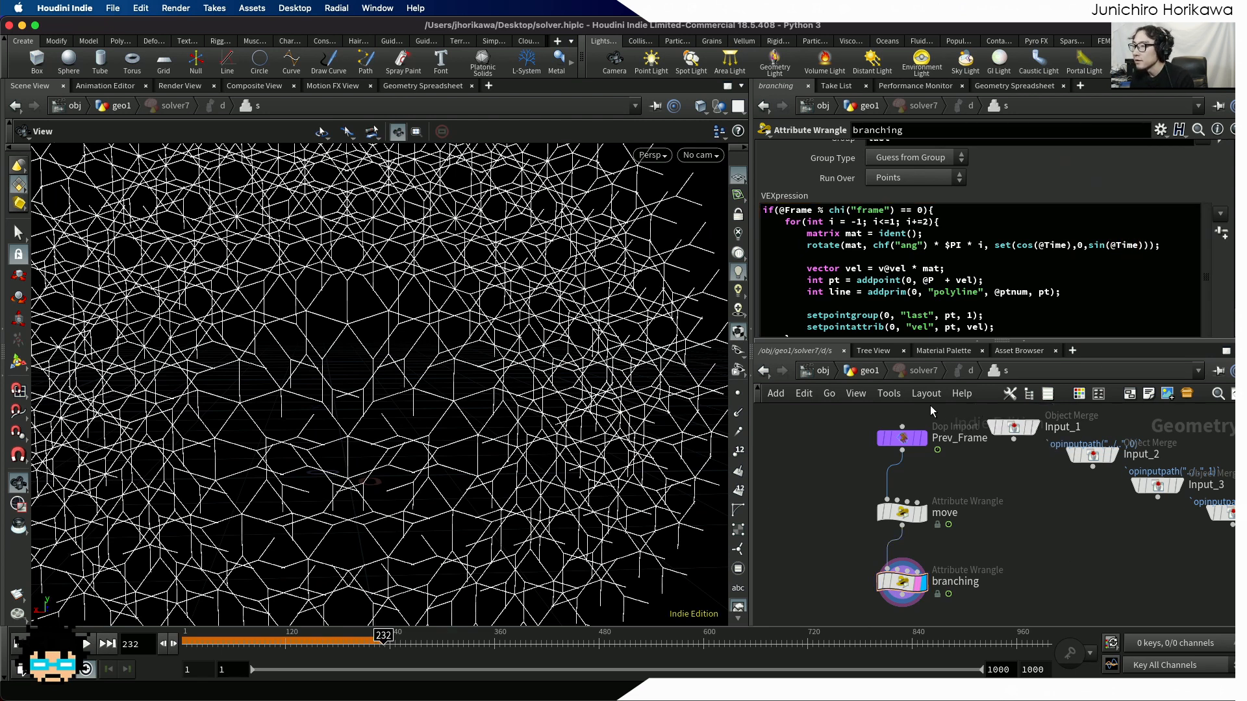
Step: Return to the geo1 level, replay the simulation from frame 1, and inspect the three-dimensional branching from different angles
{"action": "left_click", "coordinate": [869, 372]}
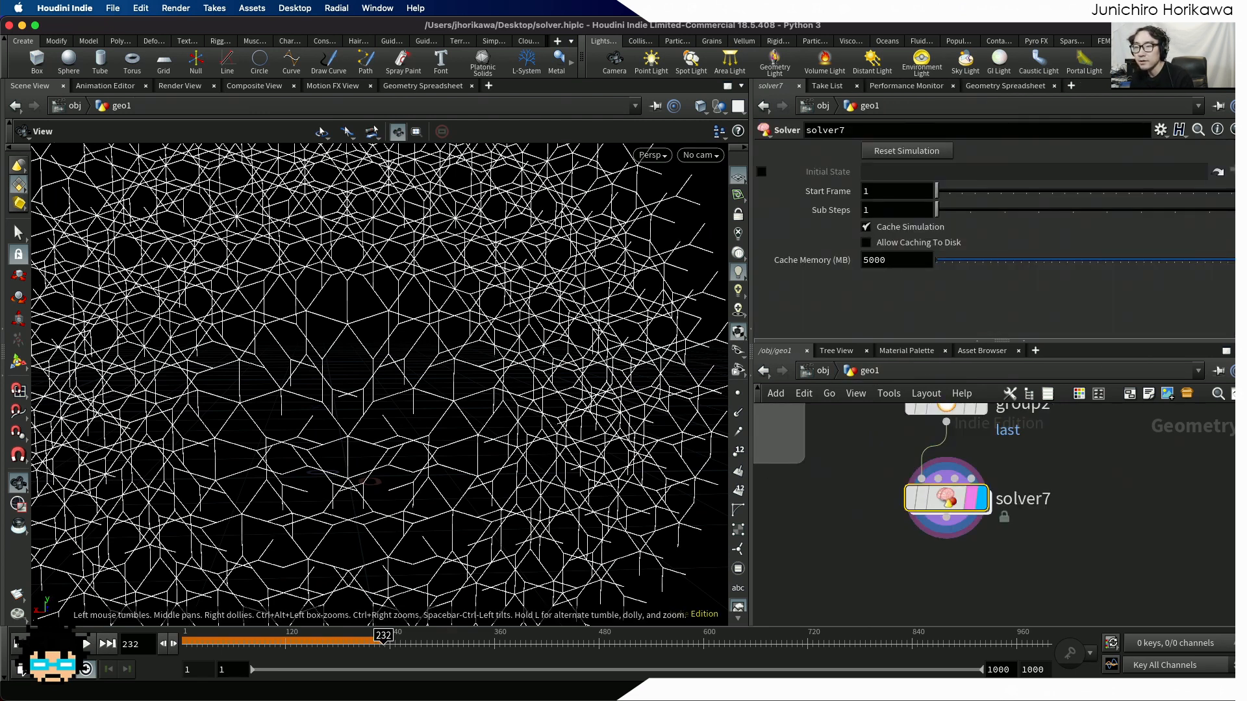
{"action": "left_click", "coordinate": [20, 643]}
{"action": "right_click_drag", "start_coordinate": [407, 462], "coordinate": [285, 487]}
{"action": "left_click_drag", "start_coordinate": [319, 517], "coordinate": [343, 551]}
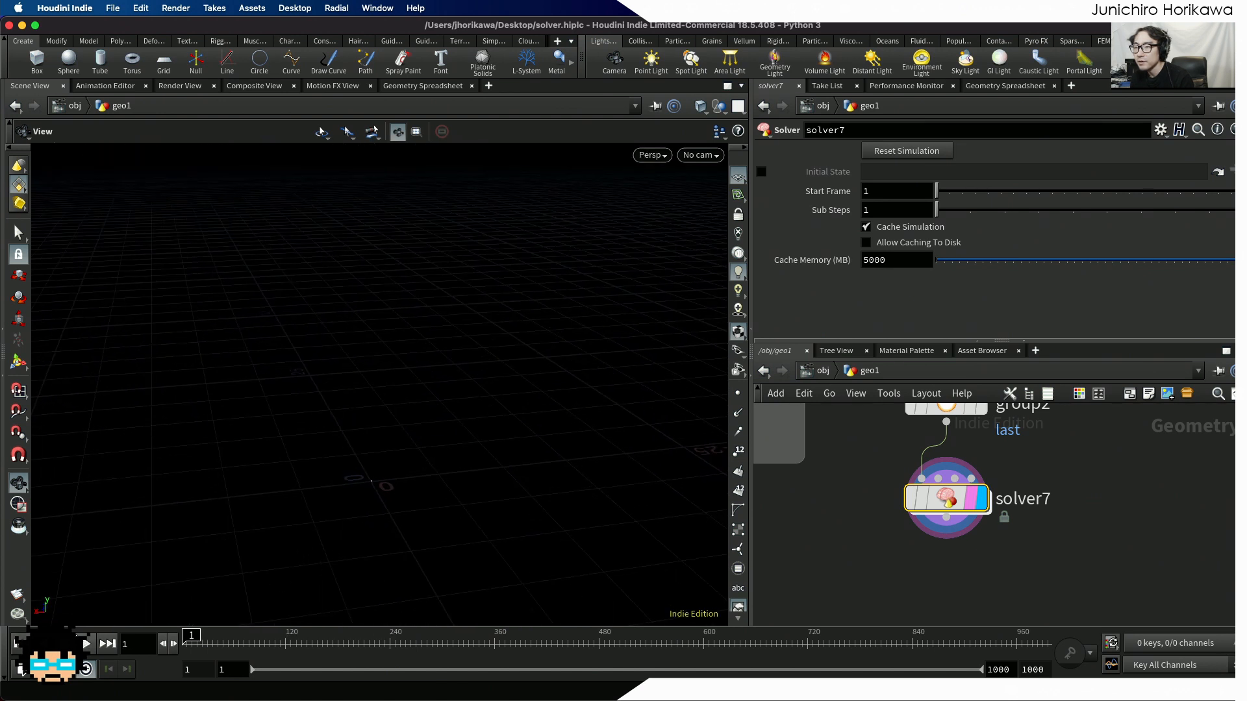
{"action": "left_click", "coordinate": [86, 644]}
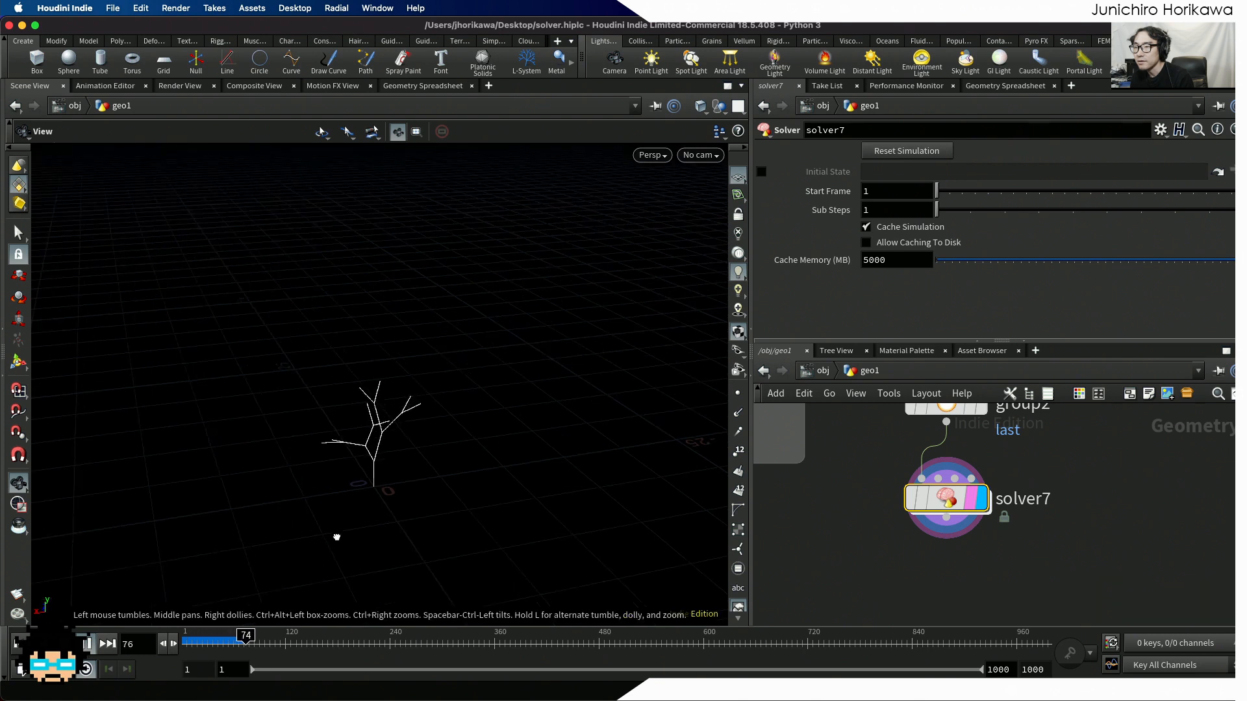
{"action": "left_click_drag", "start_coordinate": [336, 446], "coordinate": [370, 387]}
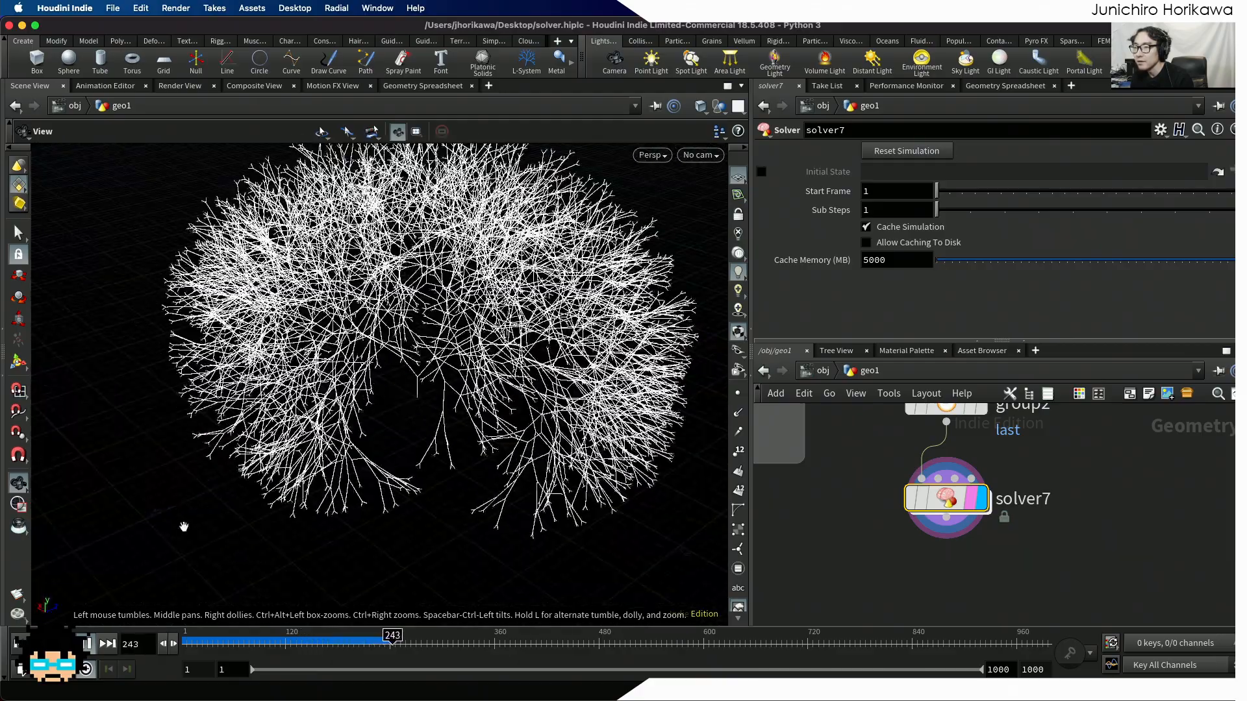
Step: Stop the simulation at about frame 257 and examine the dense branching from different angles and up close
{"action": "left_click", "coordinate": [89, 643]}
{"action": "left_click_drag", "start_coordinate": [255, 556], "coordinate": [480, 298]}
{"action": "scroll", "coordinate": [403, 343], "scroll_direction": "up", "scroll_amount": 3}
{"action": "left_click_drag", "start_coordinate": [503, 389], "coordinate": [776, 442]}
{"action": "scroll", "coordinate": [370, 354], "scroll_direction": "up", "scroll_amount": 5}
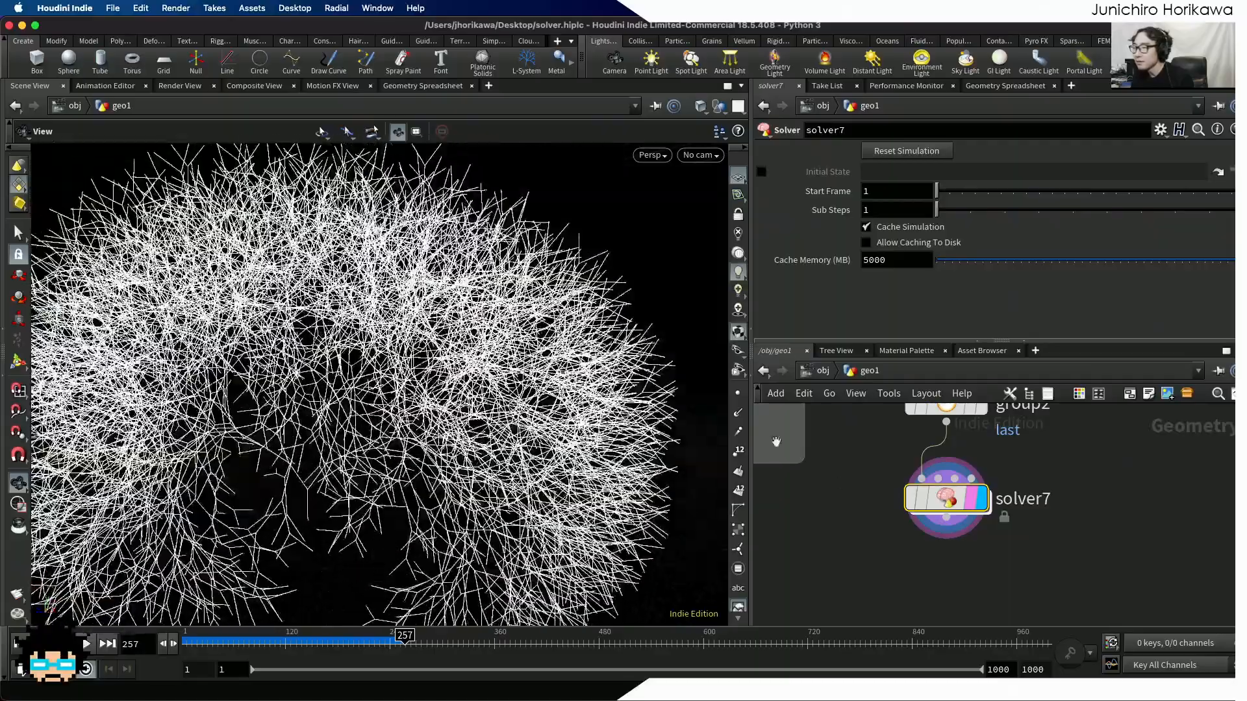
Step: Inside solver7, set the branching wrangle's Ang parameter to 0.1 and its Frame parameter to 30
{"action": "double_click", "coordinate": [946, 498]}
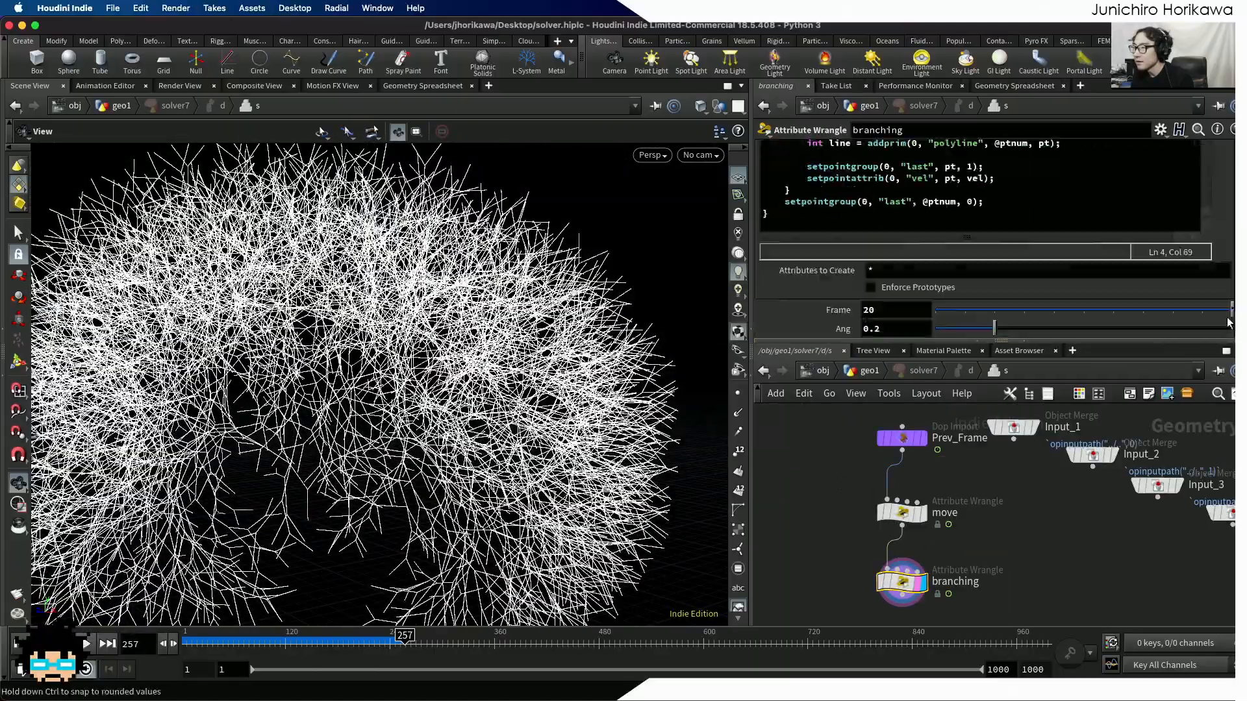
{"action": "scroll", "coordinate": [881, 330], "scroll_direction": "down", "scroll_amount": 5}
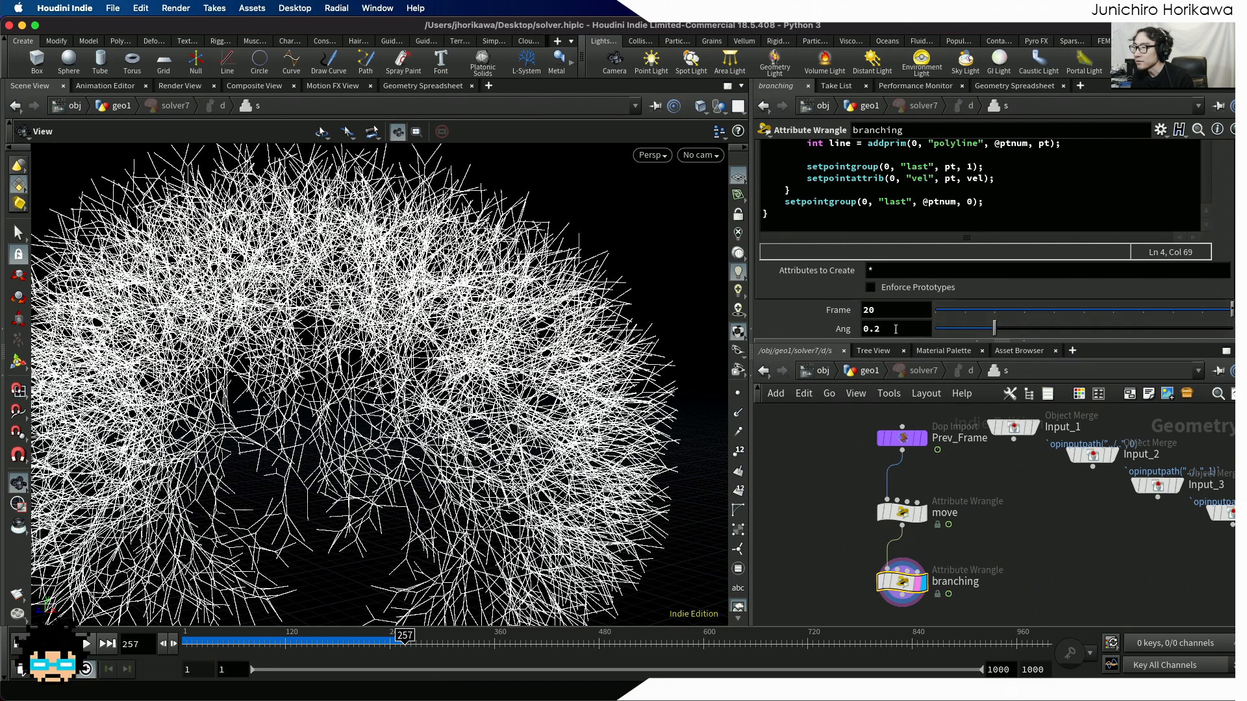
{"action": "double_click", "coordinate": [895, 329]}
{"action": "type", "text": "1"}
{"action": "key", "text": "Return"}
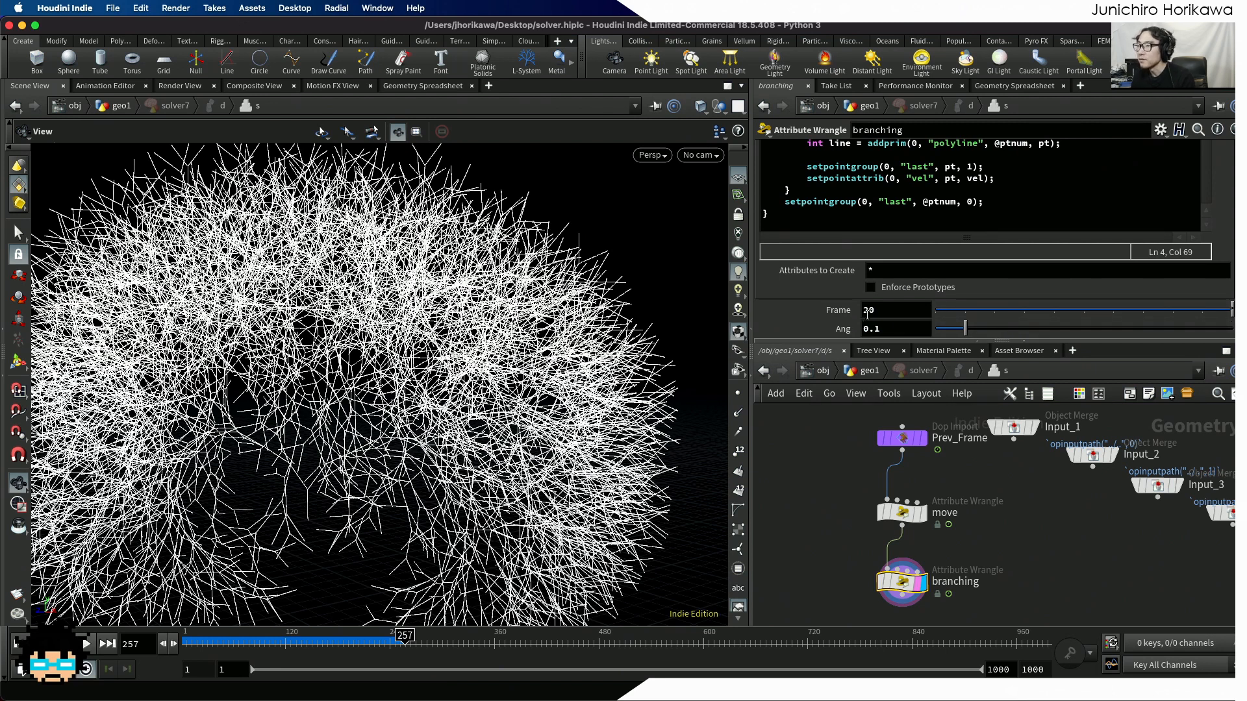
{"action": "double_click", "coordinate": [868, 311]}
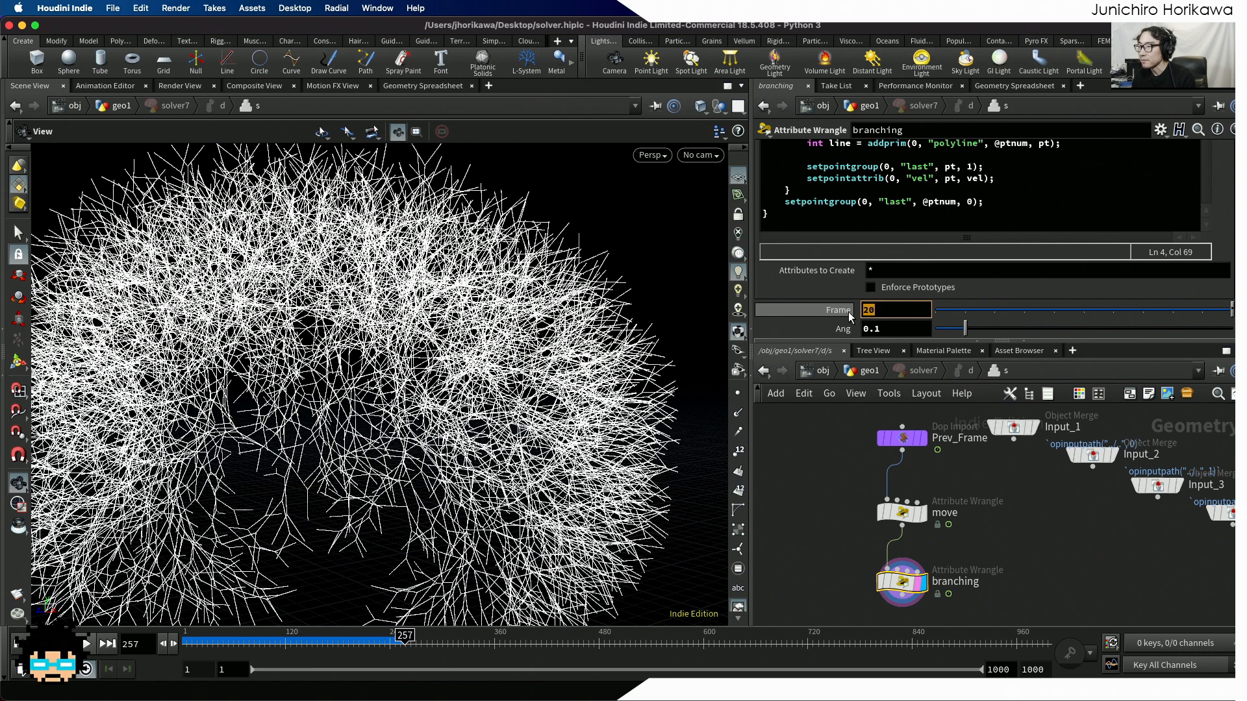
{"action": "type", "text": "30"}
{"action": "key", "text": "Return"}
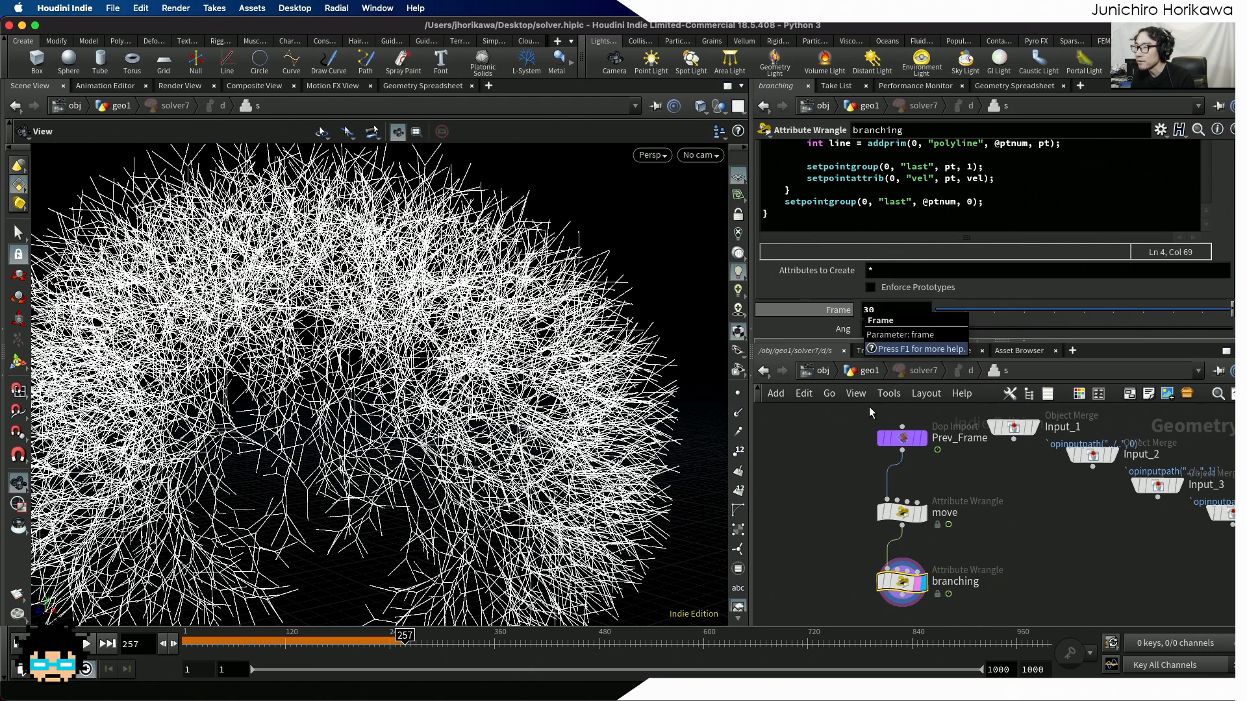
Step: Return to the geo1 level, replay the simulation from frame 1 to about frame 329, and examine the tree from different angles
{"action": "left_click", "coordinate": [865, 374]}
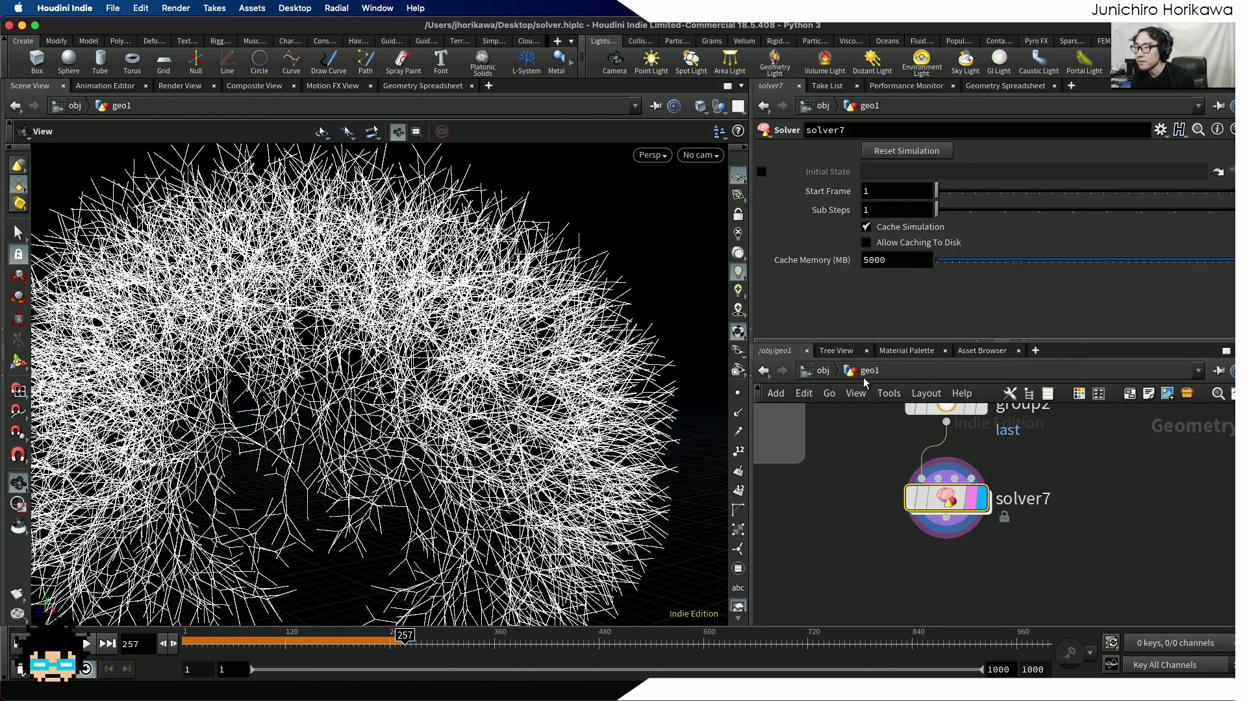
{"action": "left_click", "coordinate": [19, 646]}
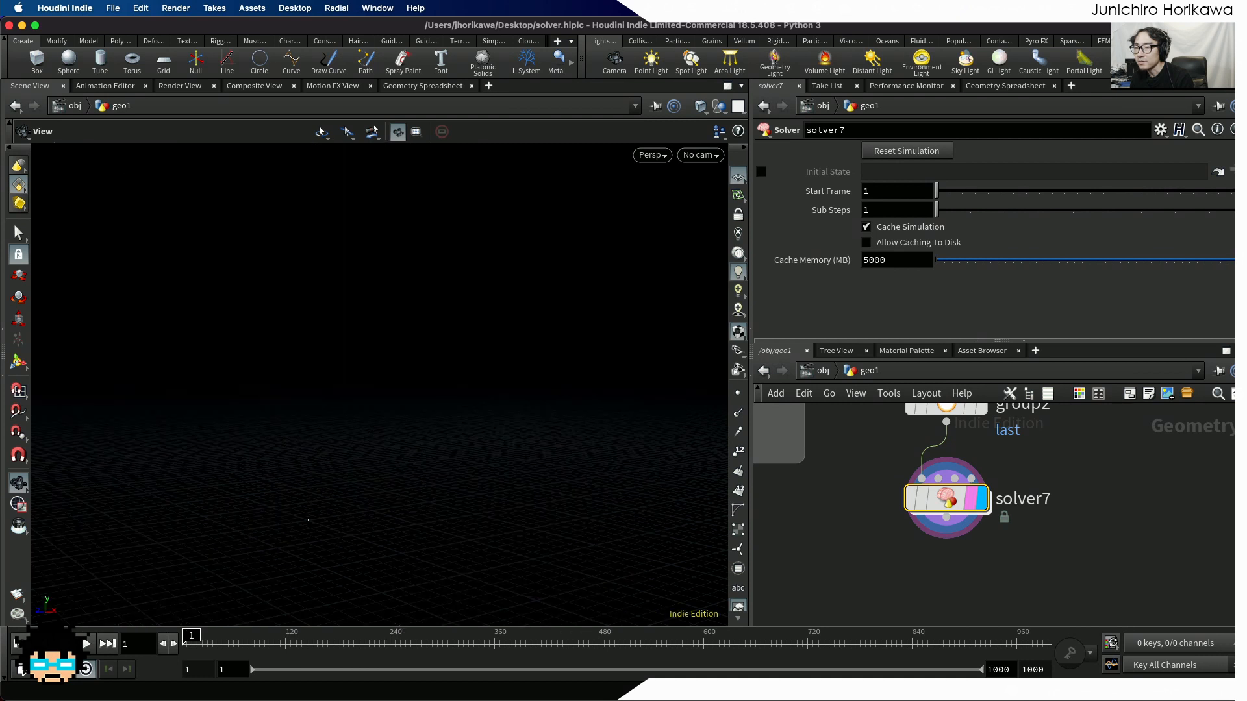
{"action": "left_click", "coordinate": [88, 645]}
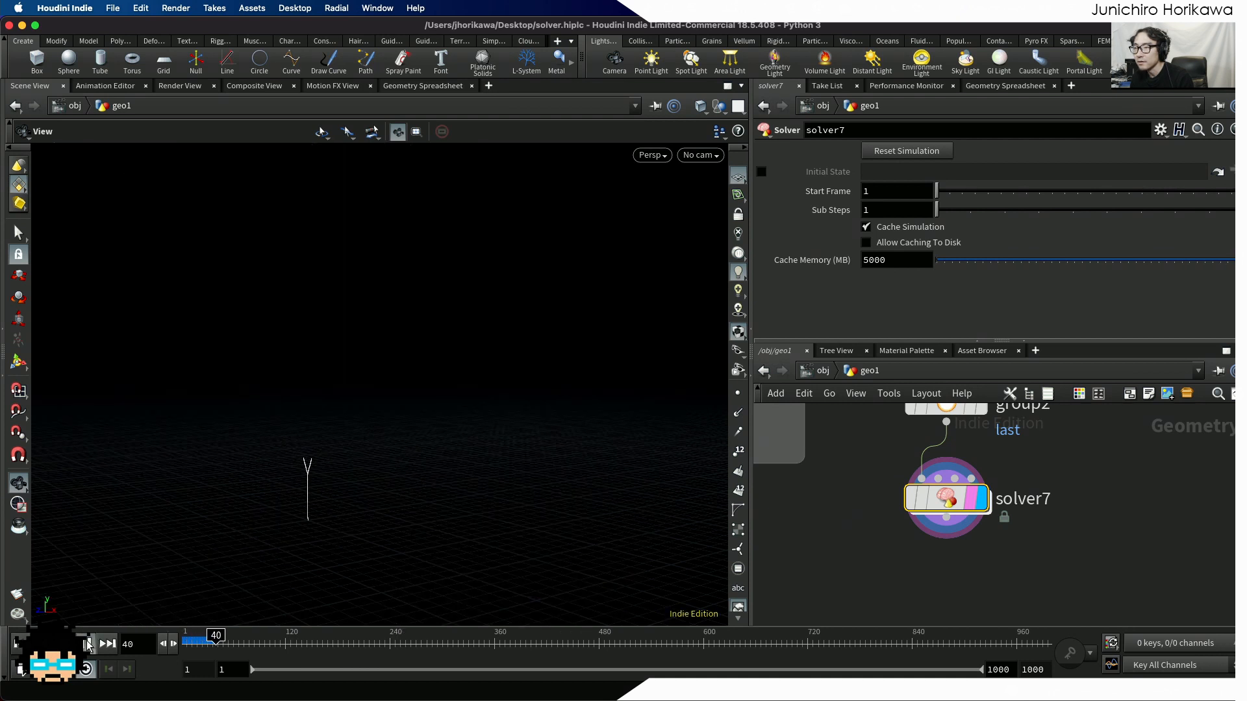
{"action": "left_click_drag", "start_coordinate": [396, 435], "coordinate": [283, 510]}
{"action": "left_click_drag", "start_coordinate": [449, 364], "coordinate": [446, 395]}
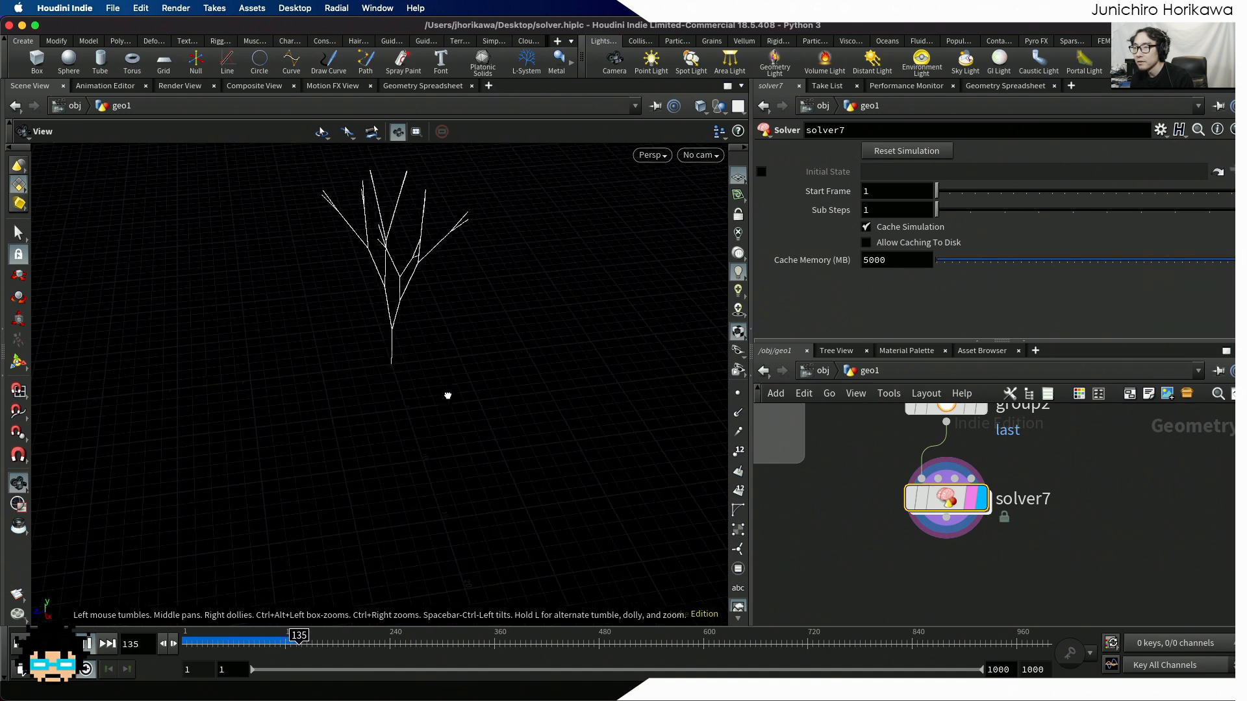
{"action": "middle_click_drag", "start_coordinate": [468, 337], "coordinate": [411, 487]}
{"action": "left_click_drag", "start_coordinate": [421, 468], "coordinate": [517, 431]}
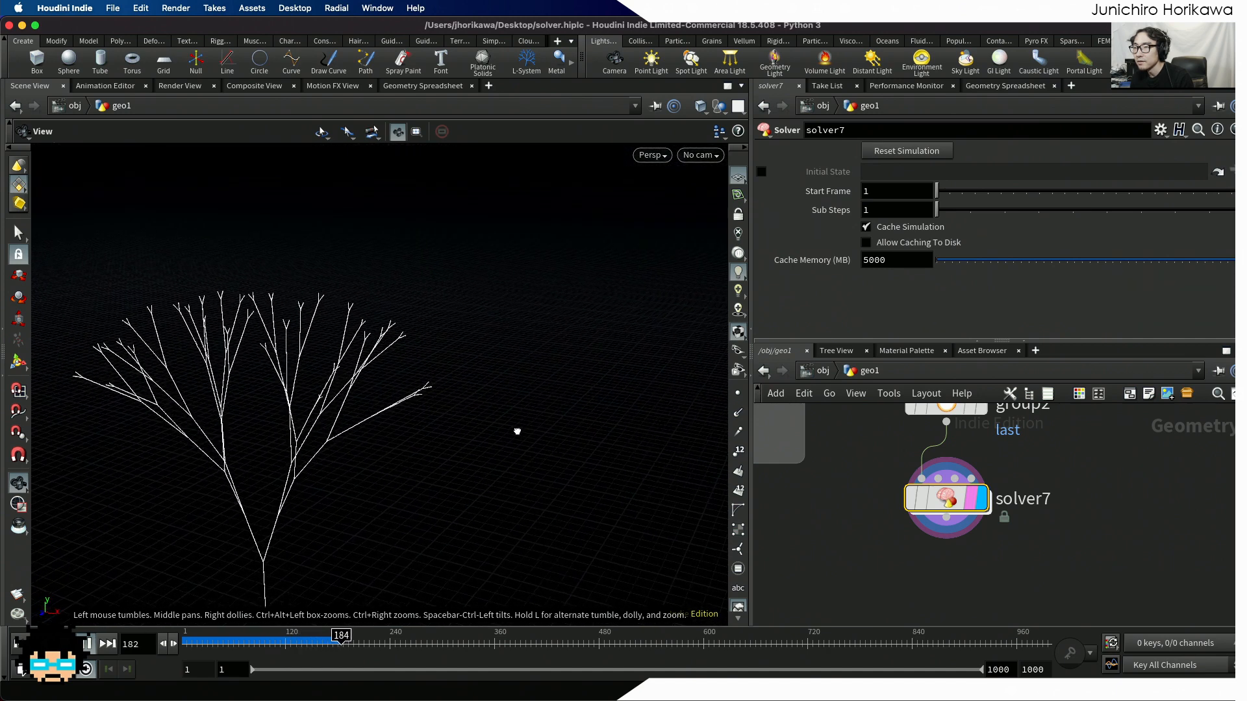
{"action": "right_click_drag", "start_coordinate": [515, 428], "coordinate": [344, 465]}
{"action": "left_click_drag", "start_coordinate": [345, 465], "coordinate": [468, 476]}
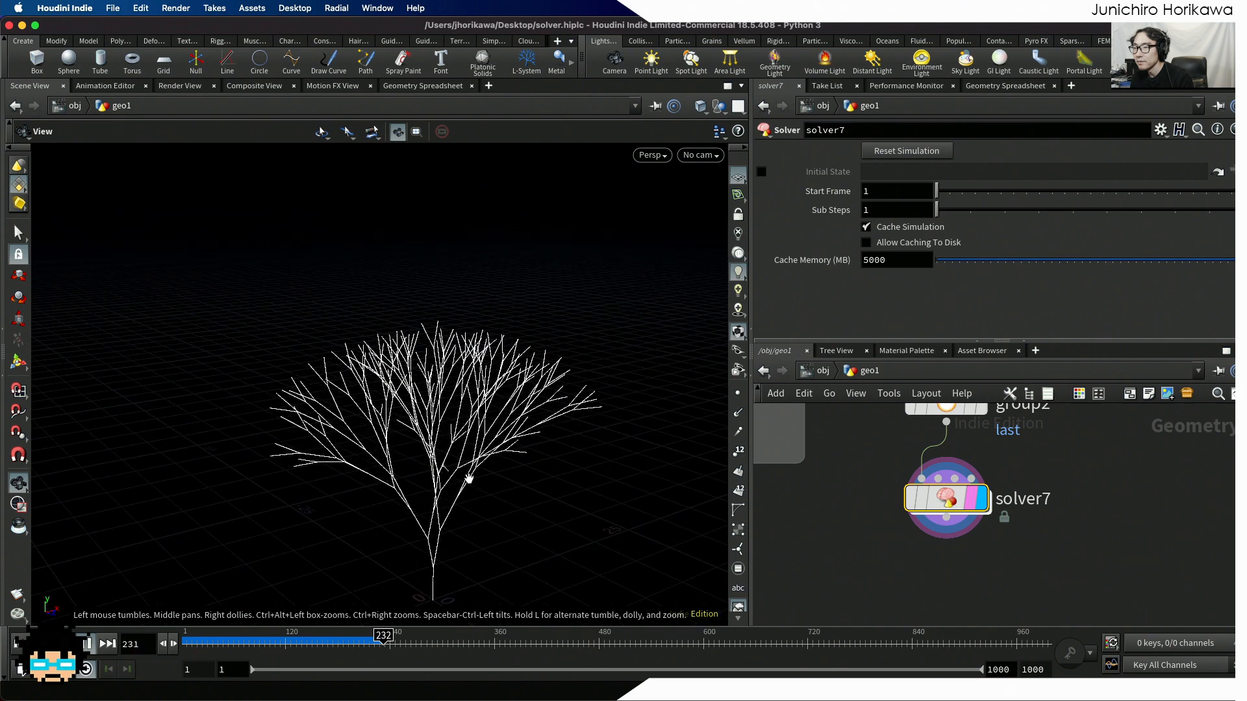
{"action": "middle_click_drag", "start_coordinate": [468, 476], "coordinate": [379, 376]}
{"action": "left_click_drag", "start_coordinate": [379, 376], "coordinate": [208, 362]}
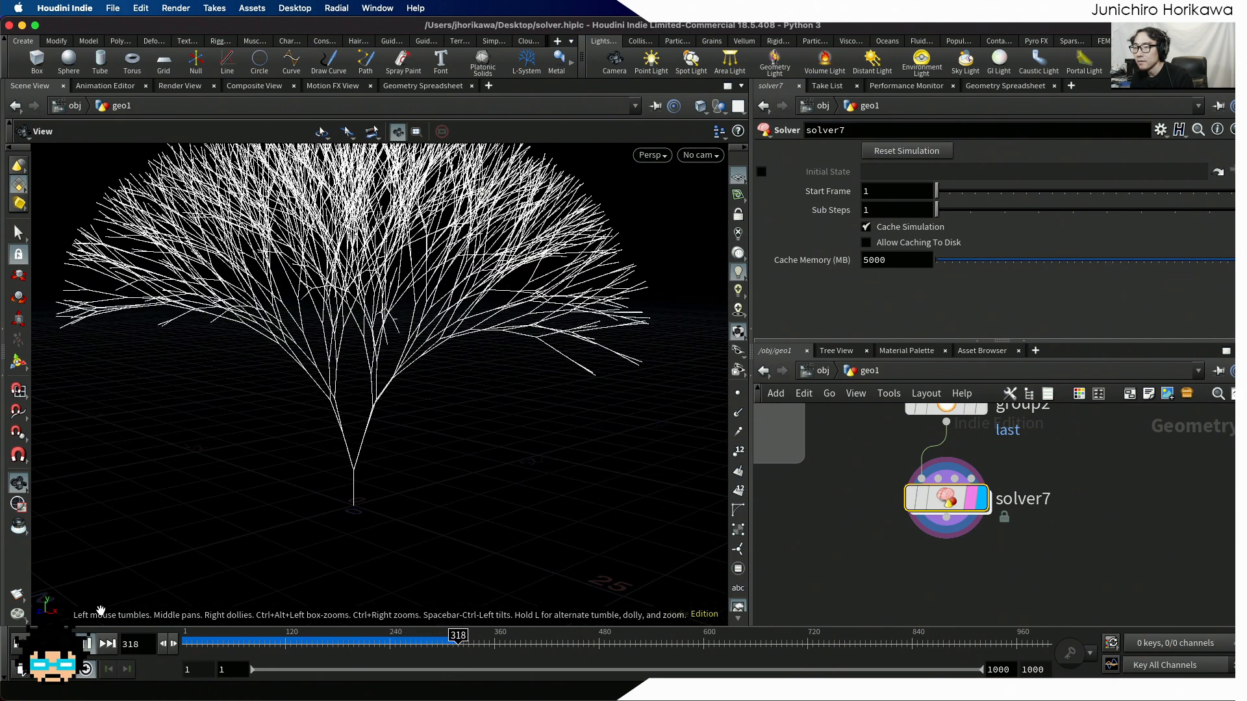
{"action": "left_click", "coordinate": [89, 645]}
{"action": "right_click_drag", "start_coordinate": [233, 523], "coordinate": [221, 522]}
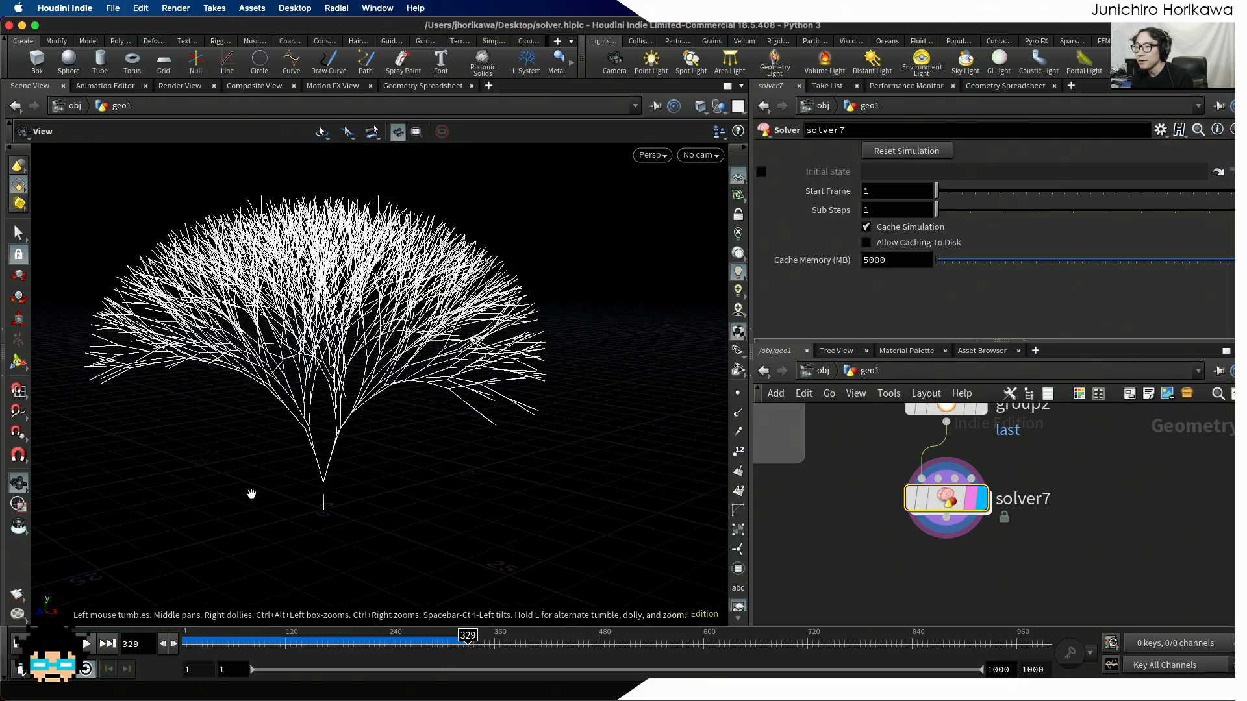
{"action": "left_click_drag", "start_coordinate": [246, 454], "coordinate": [407, 404]}
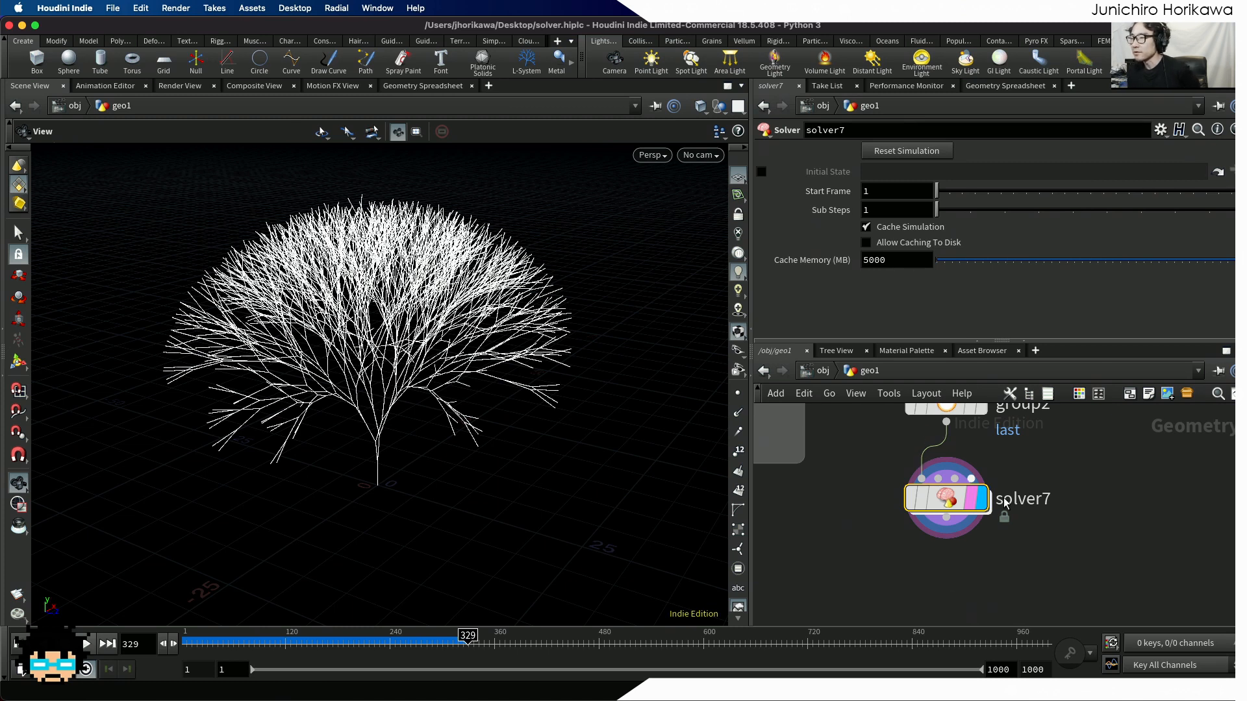
{"action": "scroll", "coordinate": [1003, 501], "scroll_direction": "down", "scroll_amount": 10}
{"action": "scroll", "coordinate": [967, 545], "scroll_direction": "down", "scroll_amount": 4}
{"action": "left_click_drag", "start_coordinate": [969, 555], "coordinate": [816, 477]}
{"action": "scroll", "coordinate": [961, 552], "scroll_direction": "up", "scroll_amount": 10}
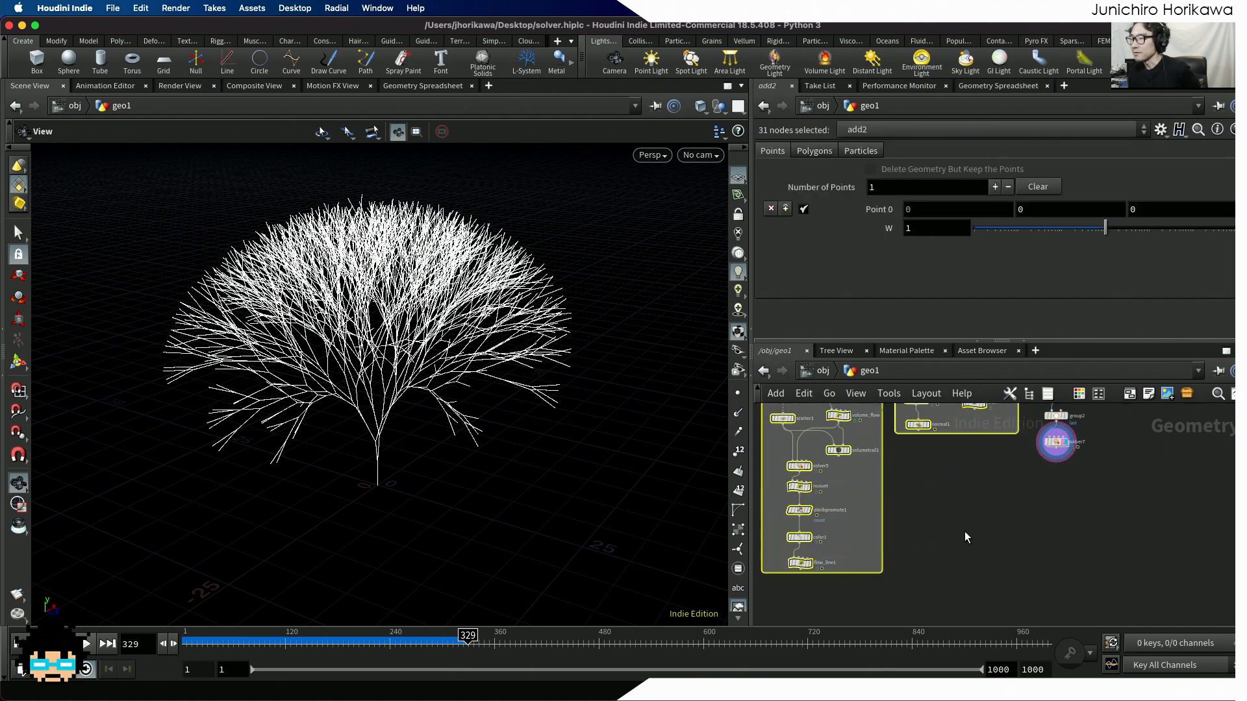
{"action": "left_click", "coordinate": [964, 532]}
{"action": "middle_click_drag", "start_coordinate": [1061, 454], "coordinate": [973, 557]}
{"action": "scroll", "coordinate": [977, 548], "scroll_direction": "up", "scroll_amount": 3}
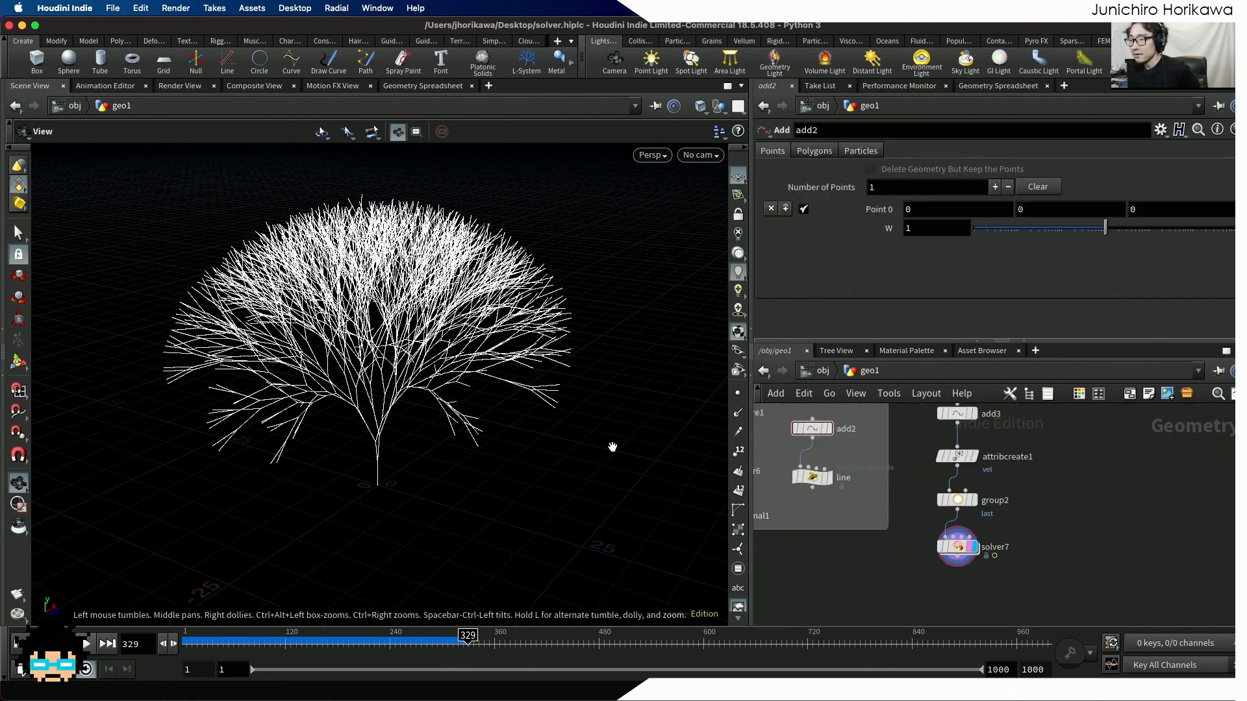
{"action": "scroll", "coordinate": [974, 555], "scroll_direction": "down", "scroll_amount": 4}
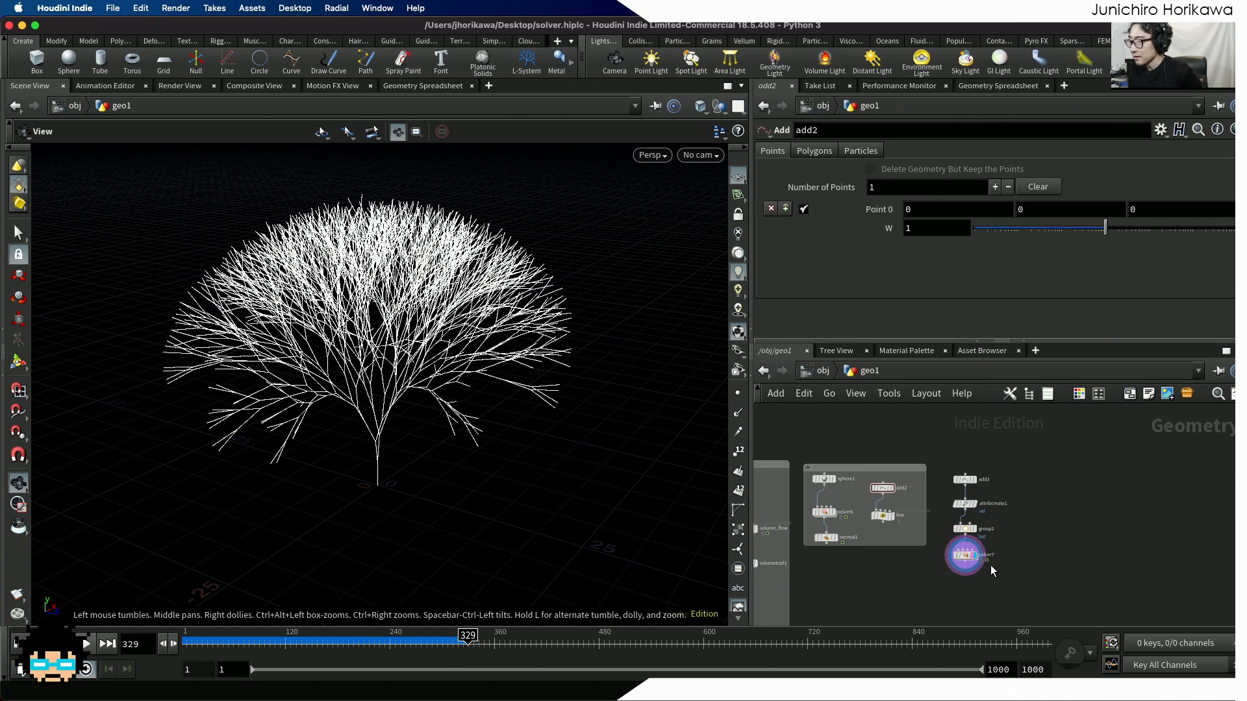
{"action": "scroll", "coordinate": [1010, 551], "scroll_direction": "up", "scroll_amount": 5}
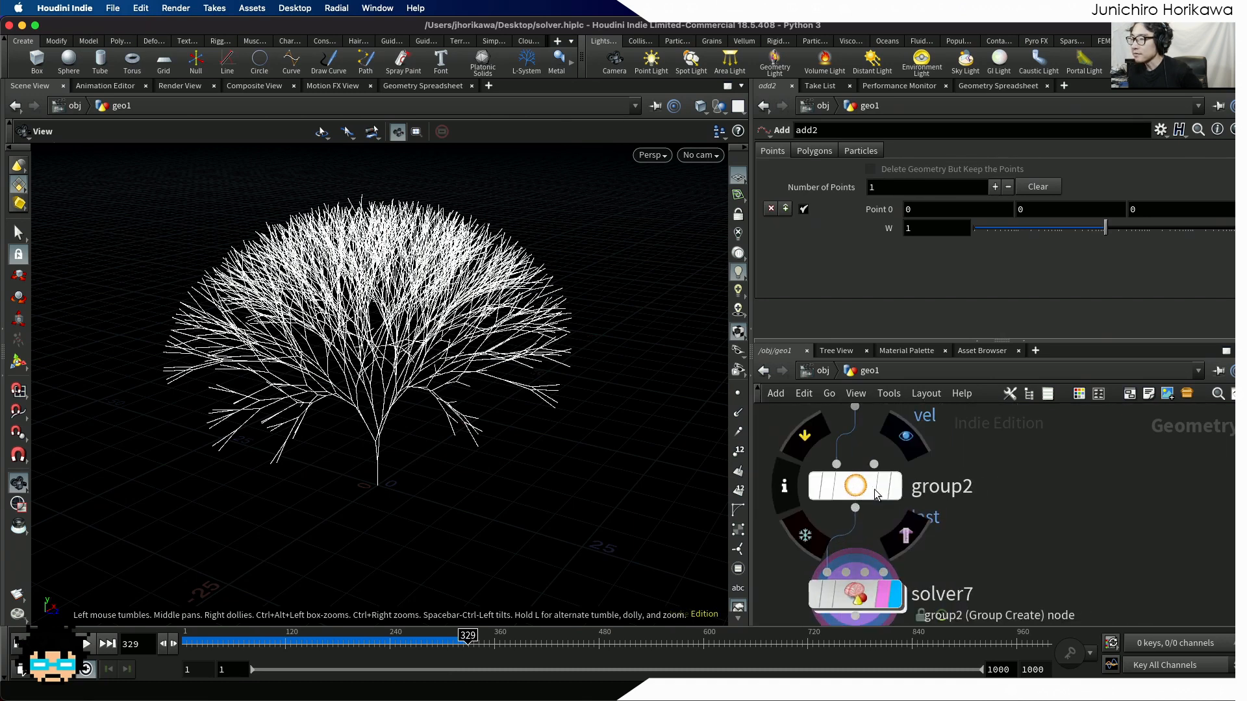
{"action": "scroll", "coordinate": [876, 493], "scroll_direction": "down", "scroll_amount": 3}
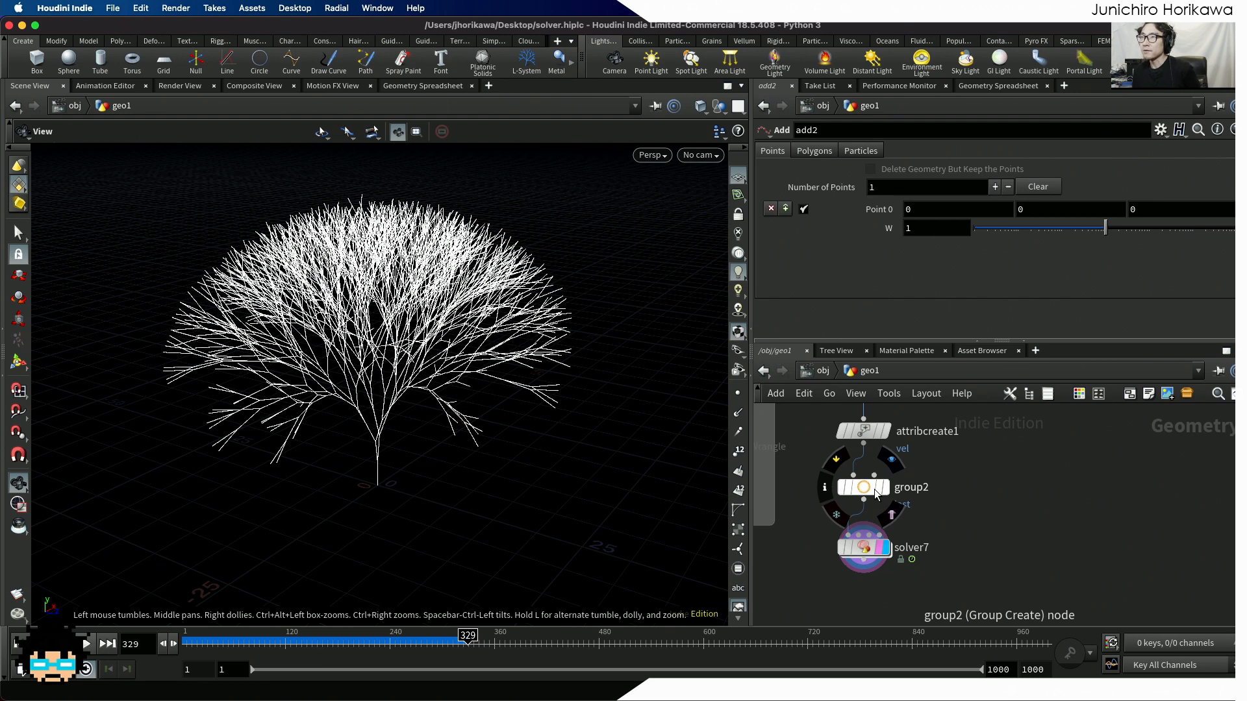
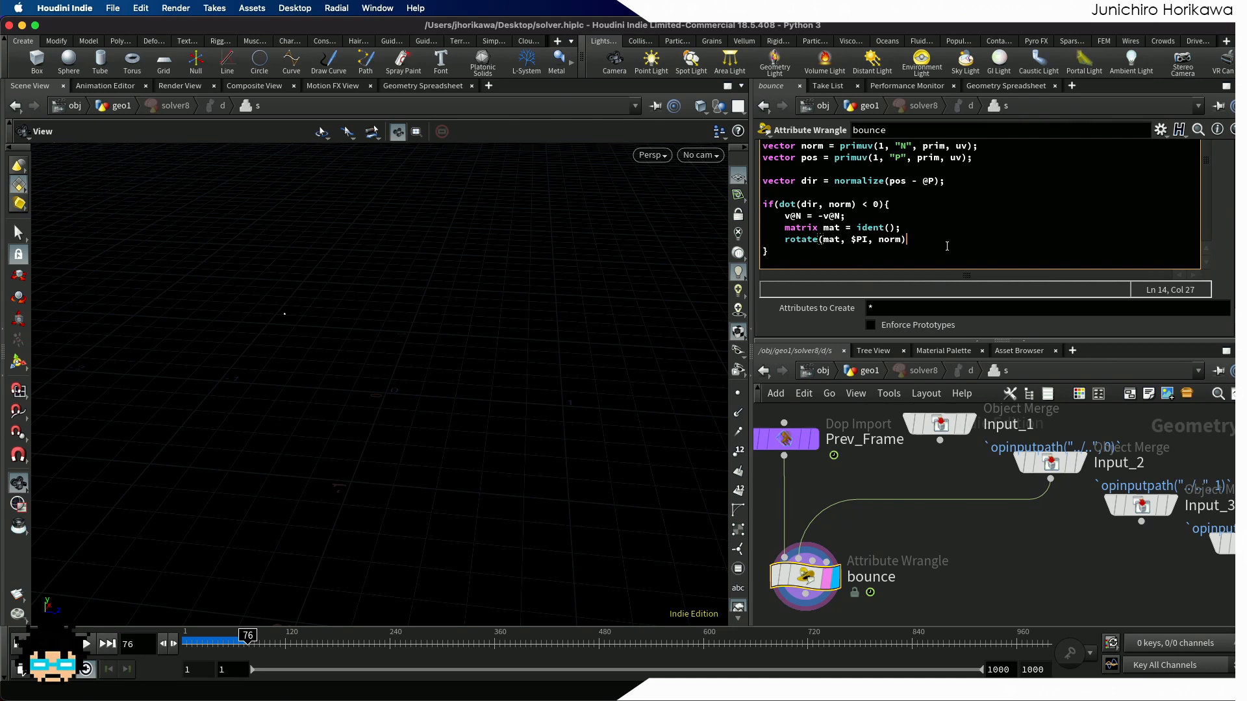
Step: In the bounce wrangle's if block, add the line v@N *= mat; below the rotate call
{"action": "key", "text": "Return"}
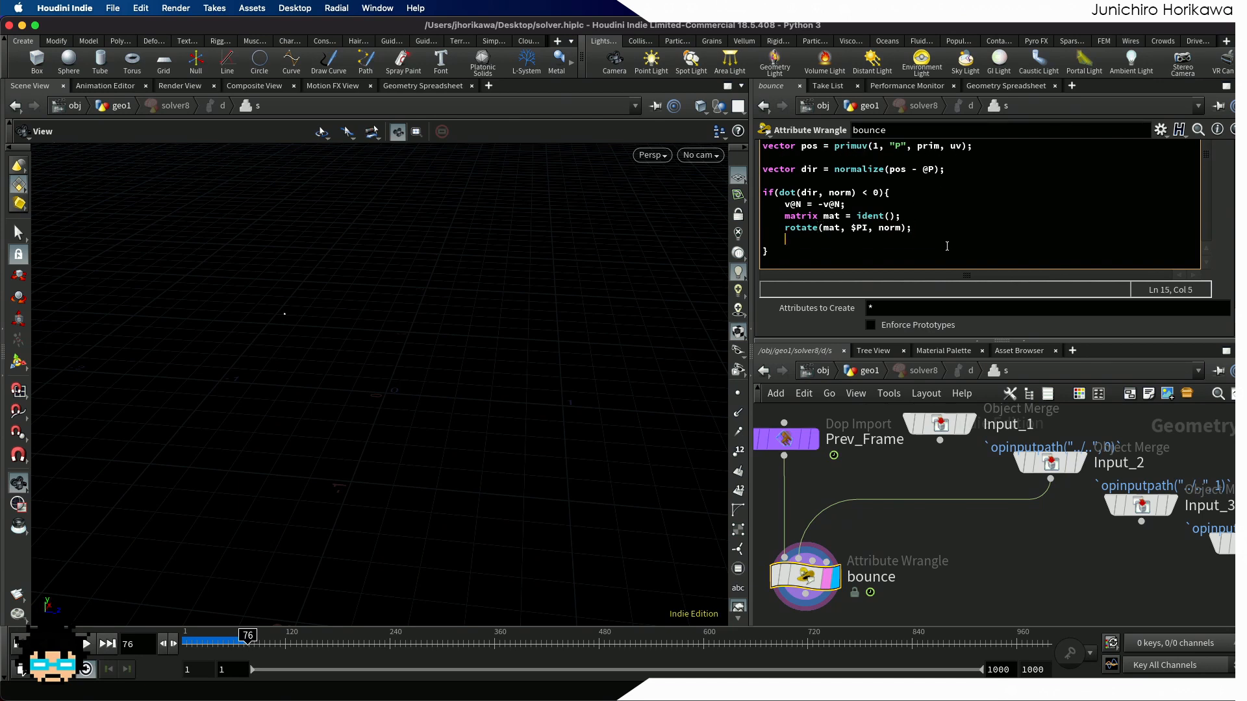
{"action": "type", "text": "v@N *"}
{"action": "key", "text": "BackSpace"}
{"action": "type", "text": "= mat;"}
{"action": "key", "text": "Return"}
{"action": "key", "text": "Return"}
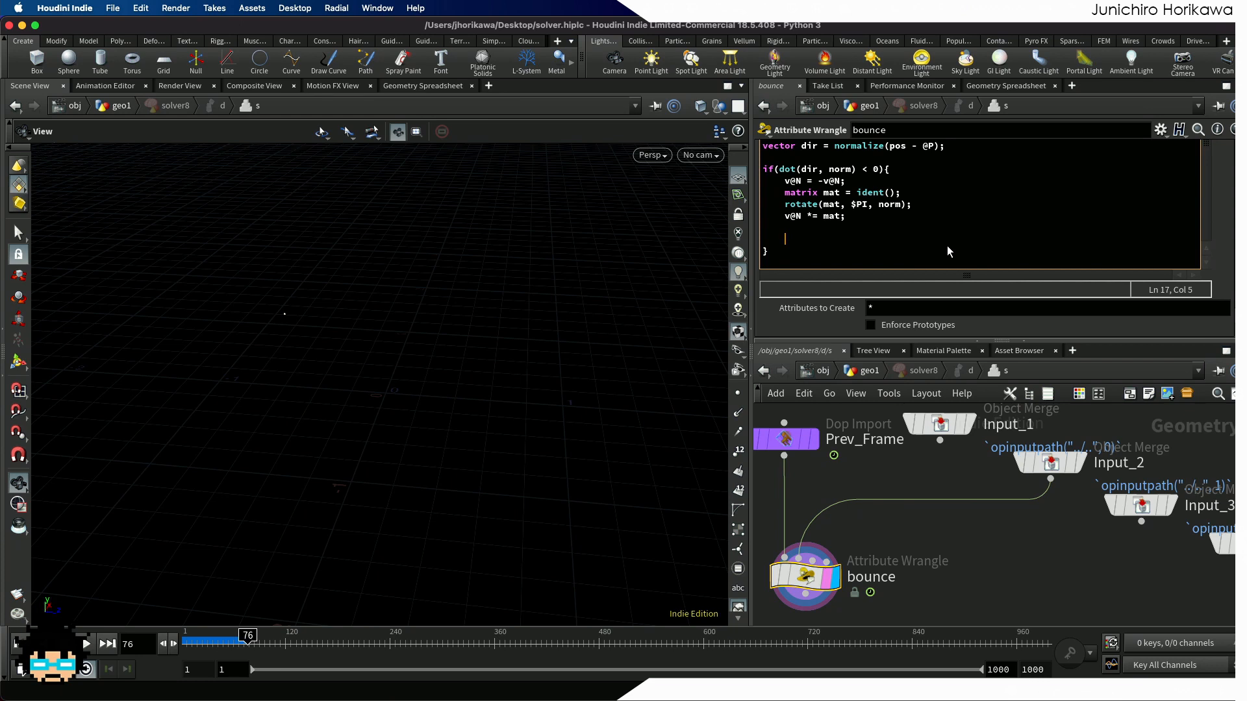
Step: Add the line @P = pos + v@N; at the end of the bounce wrangle's if block and apply the code
{"action": "type", "text": "@P"}
{"action": "type", "text": "="}
{"action": "type", "text": "pos"}
{"action": "scroll", "coordinate": [945, 241], "scroll_direction": "up", "scroll_amount": 3}
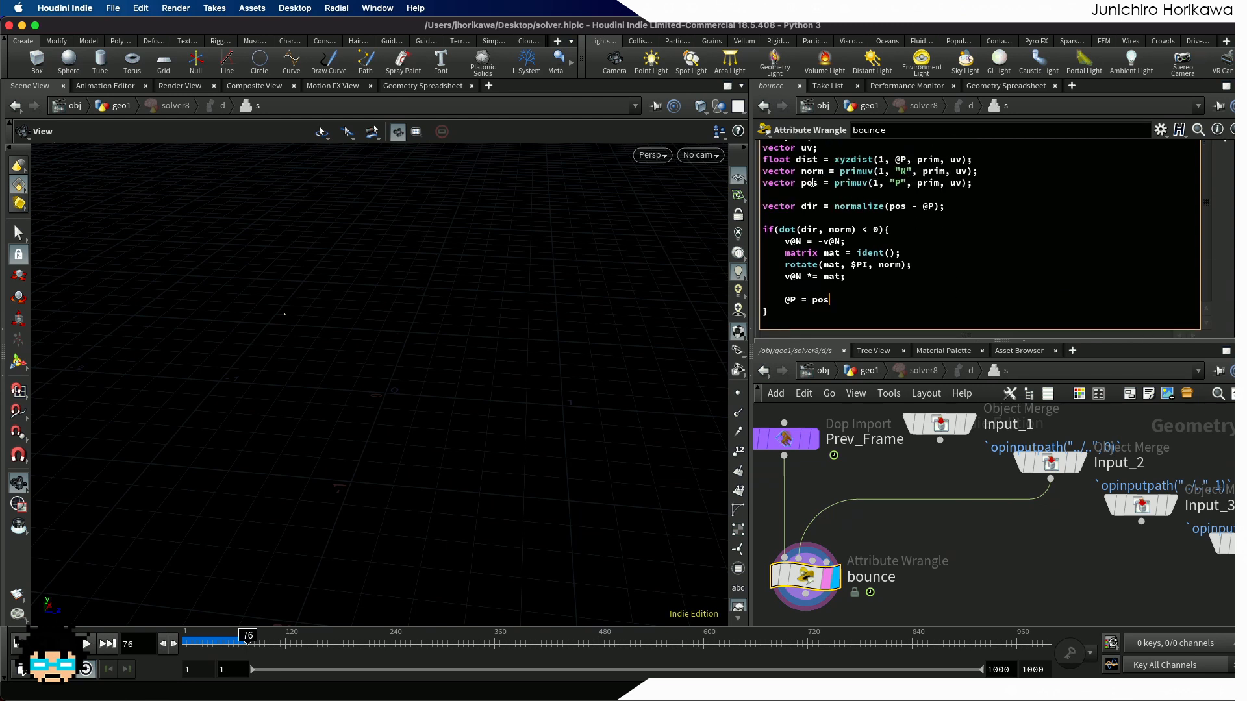
{"action": "left_click_drag", "start_coordinate": [800, 183], "coordinate": [977, 185]}
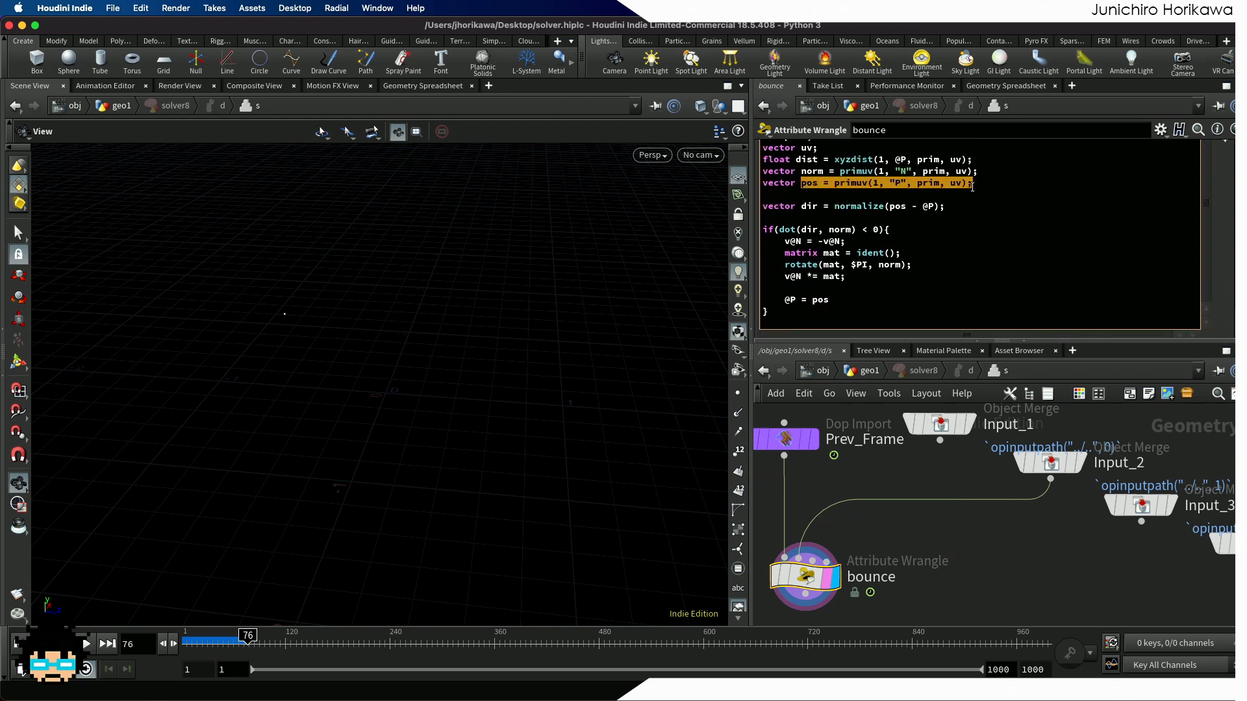
{"action": "left_click", "coordinate": [844, 303]}
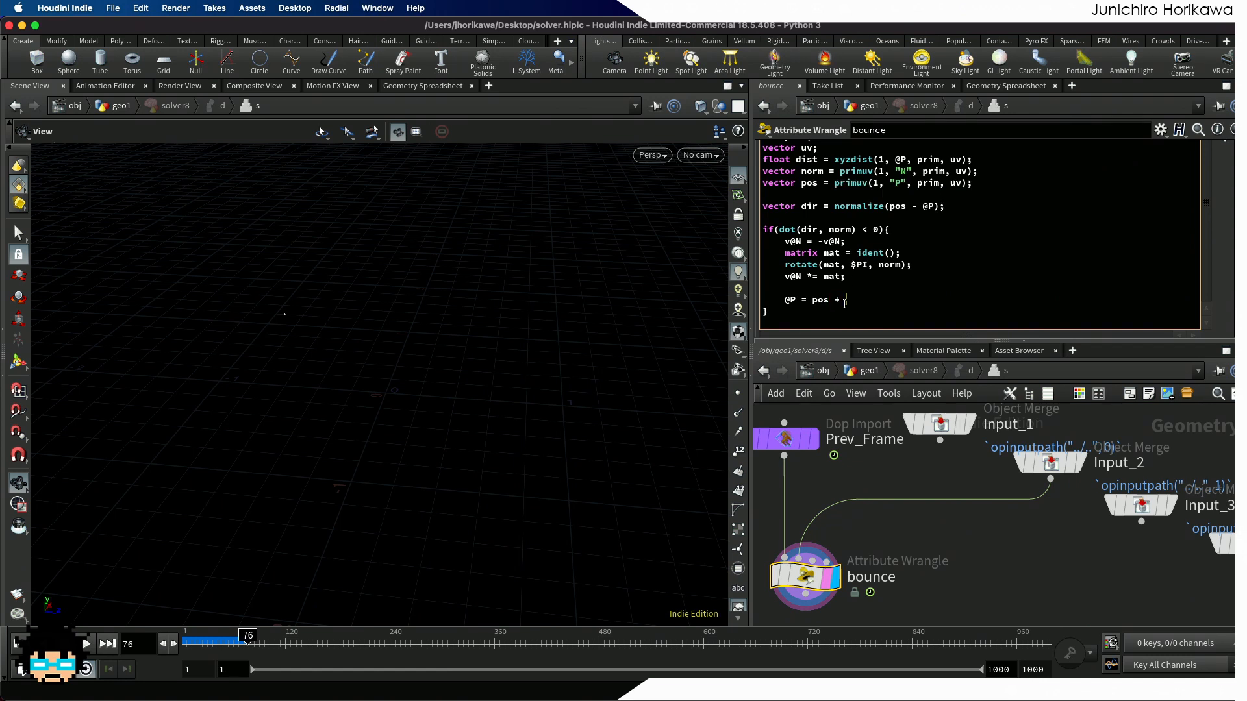
{"action": "type", "text": "+ v@N"}
{"action": "double_click", "coordinate": [796, 278]}
{"action": "left_click", "coordinate": [900, 298]}
{"action": "type", "text": ";"}
{"action": "left_click", "coordinate": [963, 532]}
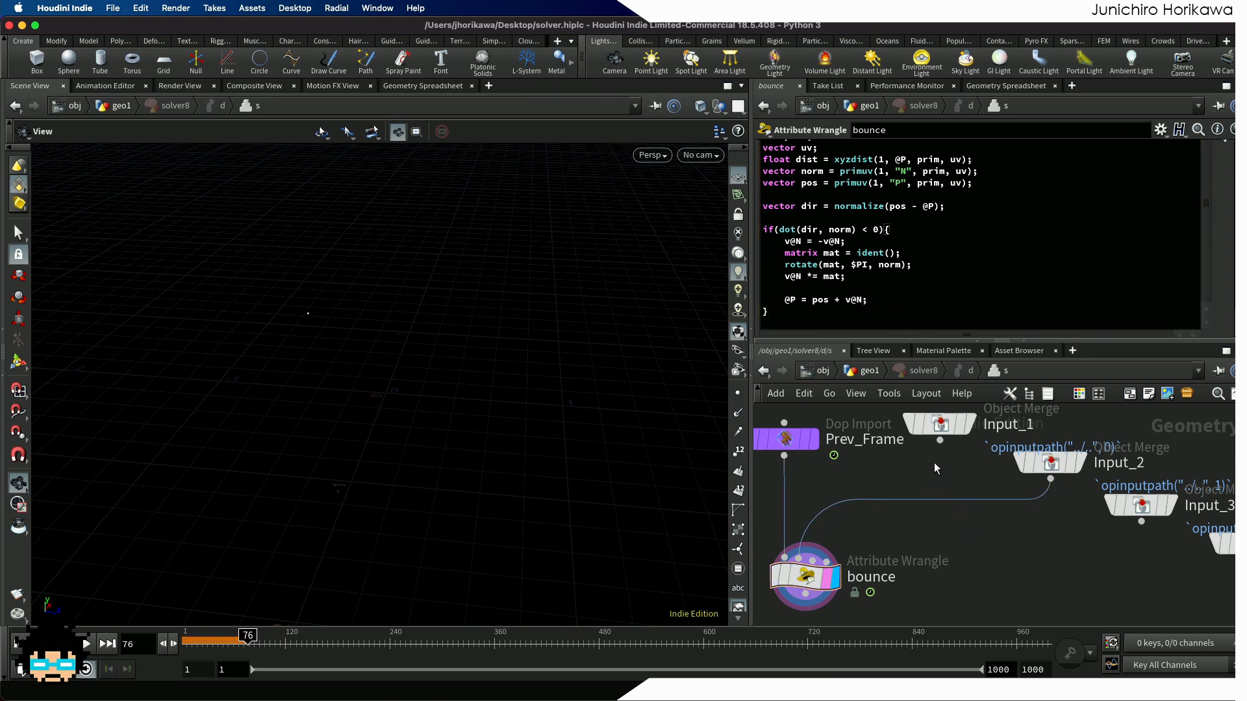
{"action": "scroll", "coordinate": [928, 264], "scroll_direction": "up", "scroll_amount": 3}
{"action": "scroll", "coordinate": [928, 264], "scroll_direction": "down", "scroll_amount": 3}
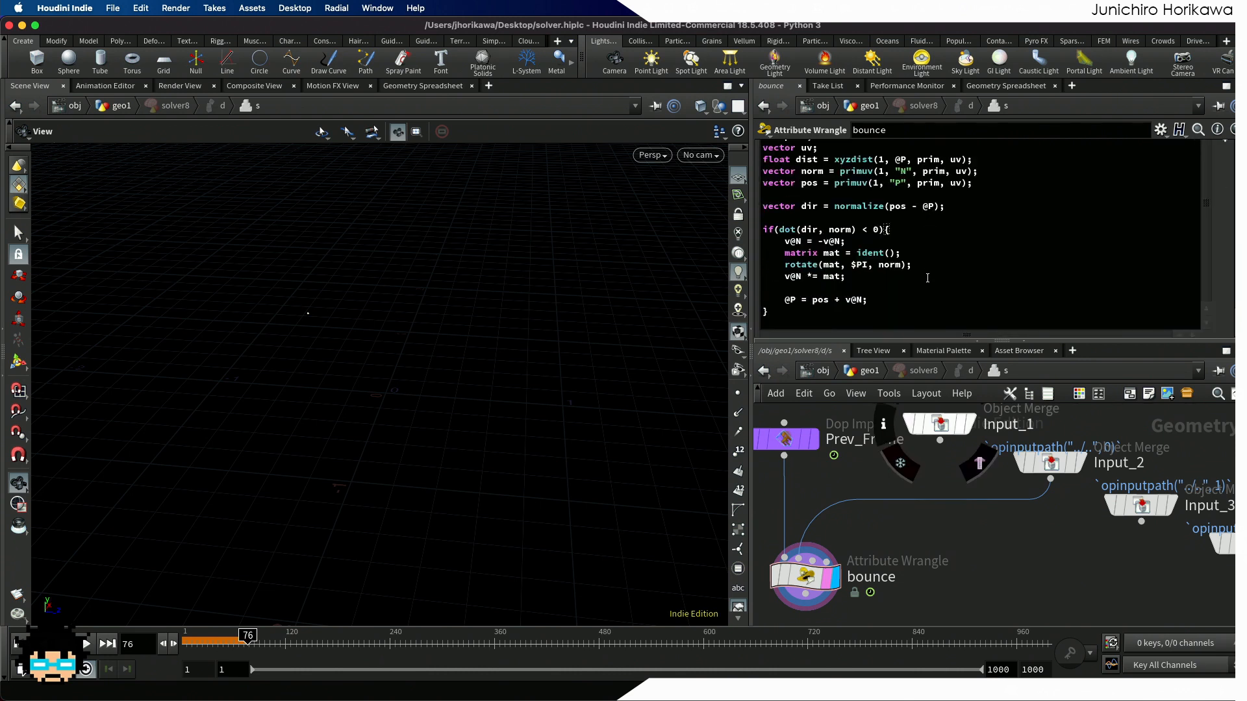
Step: Return to the geo1 level, rewind to frame 1, and display the normal2 box as a template
{"action": "left_click", "coordinate": [870, 370]}
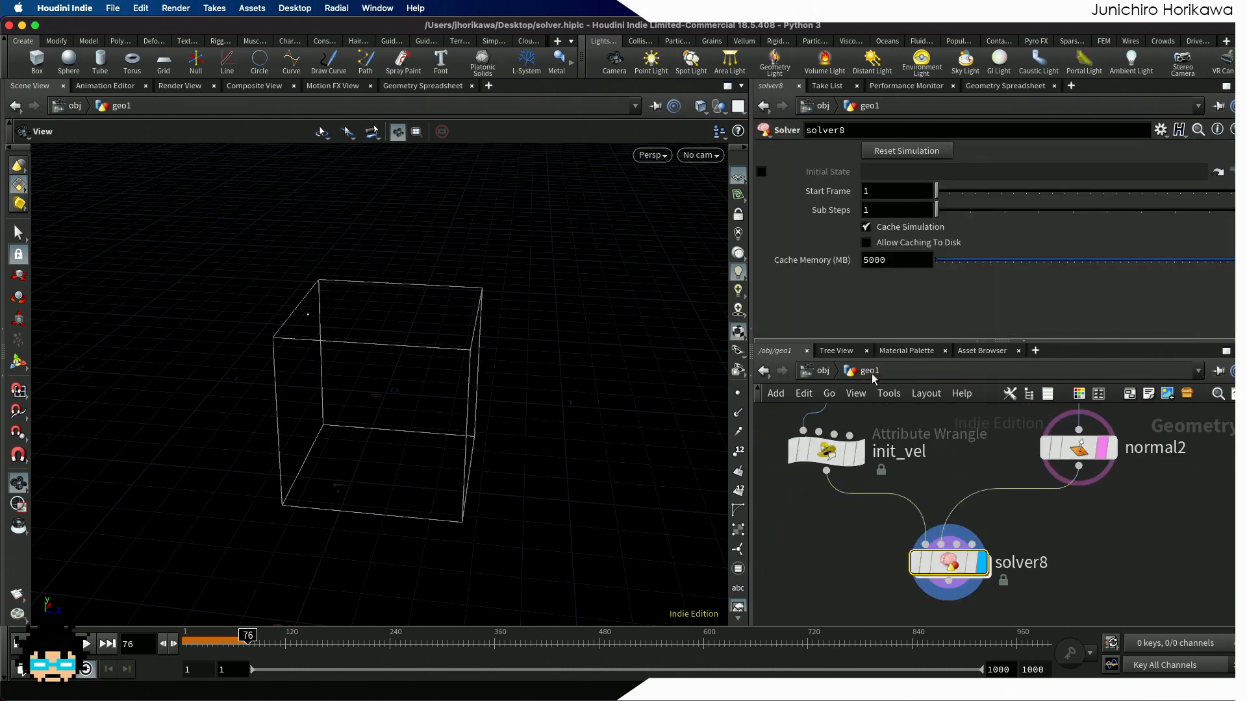
{"action": "left_click", "coordinate": [19, 644]}
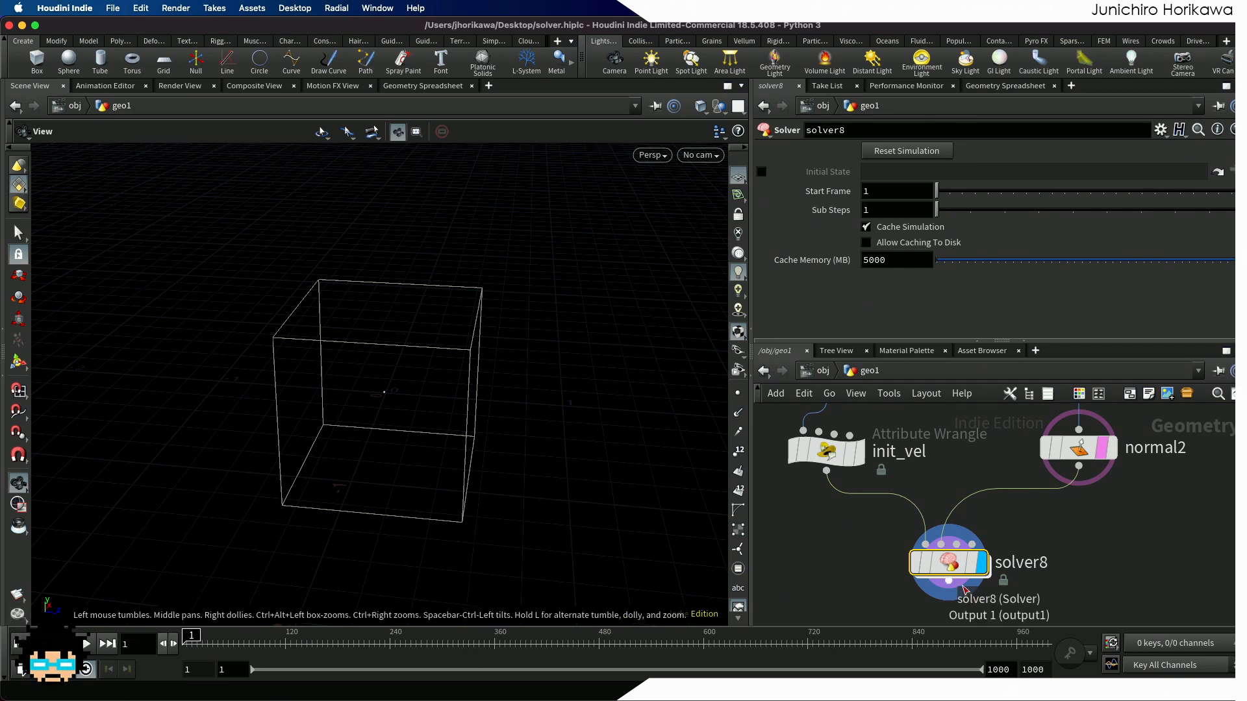
{"action": "scroll", "coordinate": [1008, 524], "scroll_direction": "down", "scroll_amount": 2}
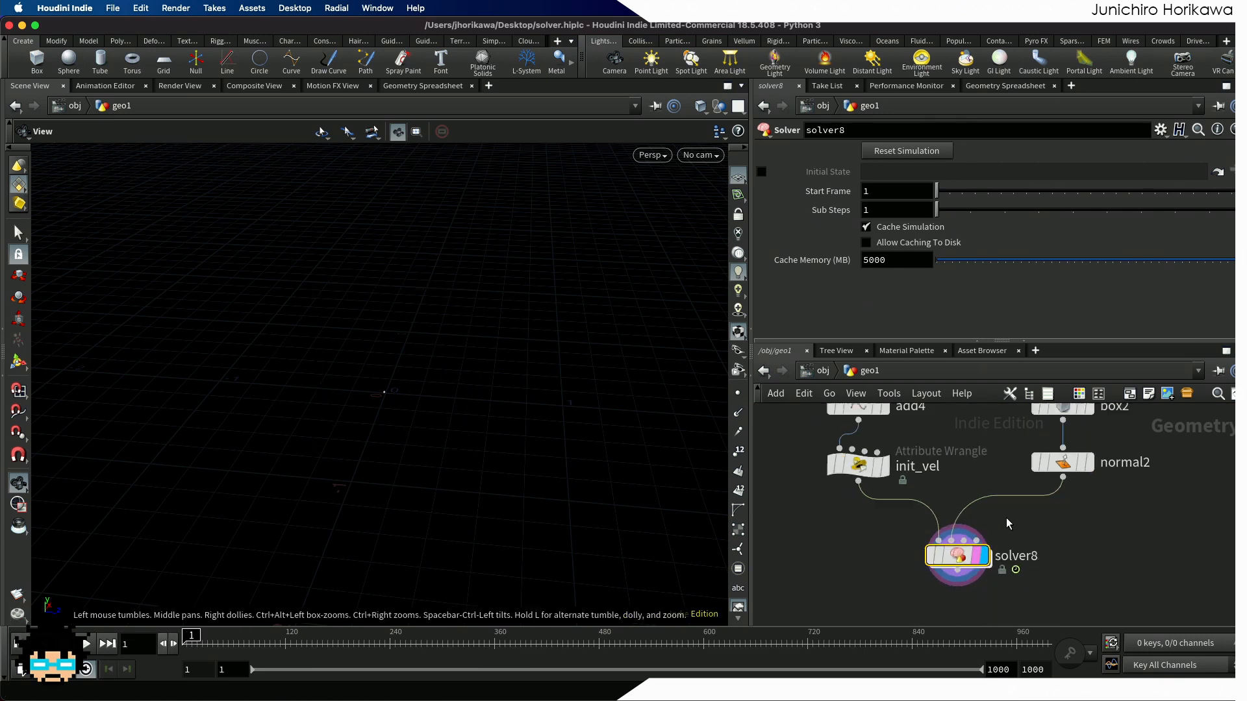
{"action": "left_click", "coordinate": [1081, 463]}
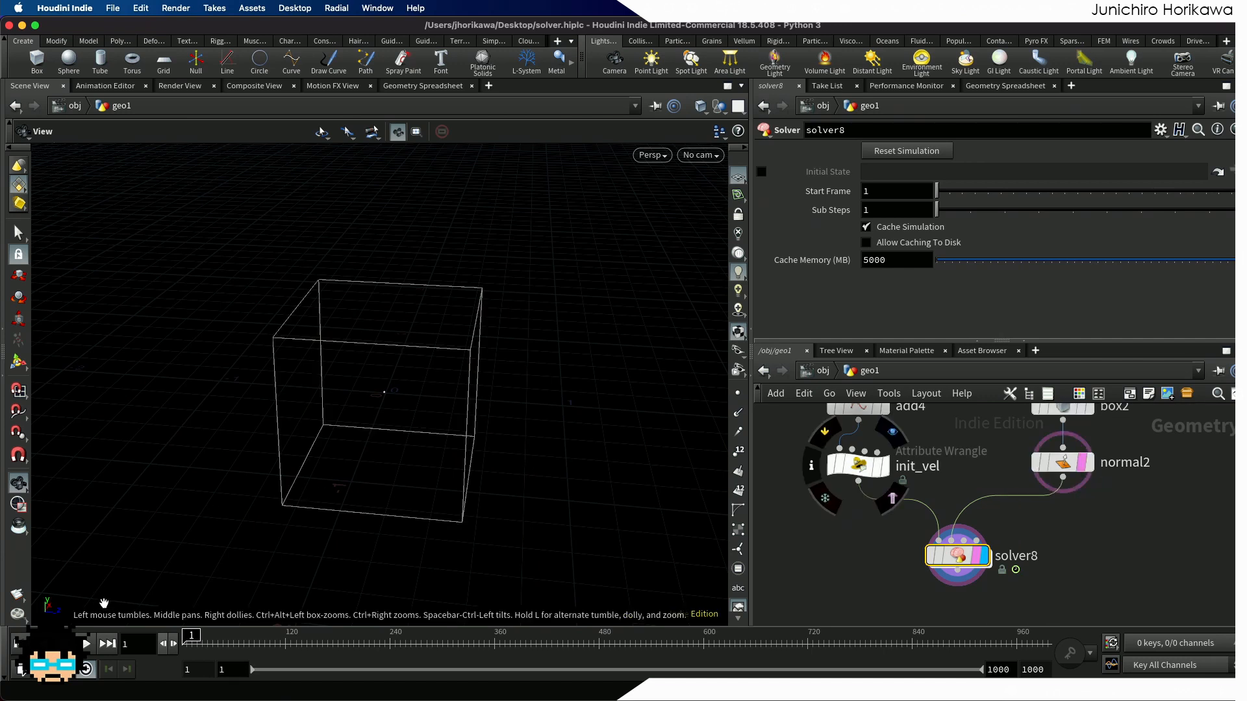
Step: Play the solver8 simulation to about frame 350 and examine the point's motion inside the box from different angles
{"action": "left_click", "coordinate": [87, 645]}
{"action": "left_click_drag", "start_coordinate": [222, 515], "coordinate": [242, 486]}
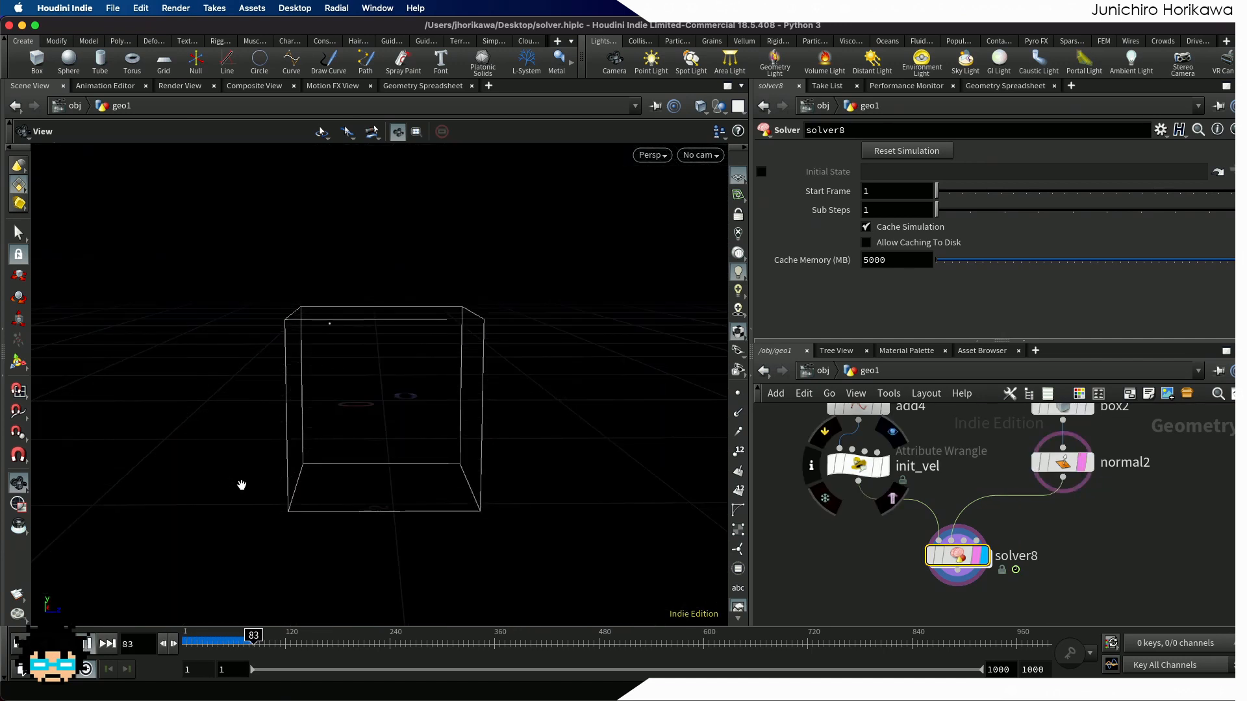
{"action": "left_click_drag", "start_coordinate": [247, 487], "coordinate": [354, 479]}
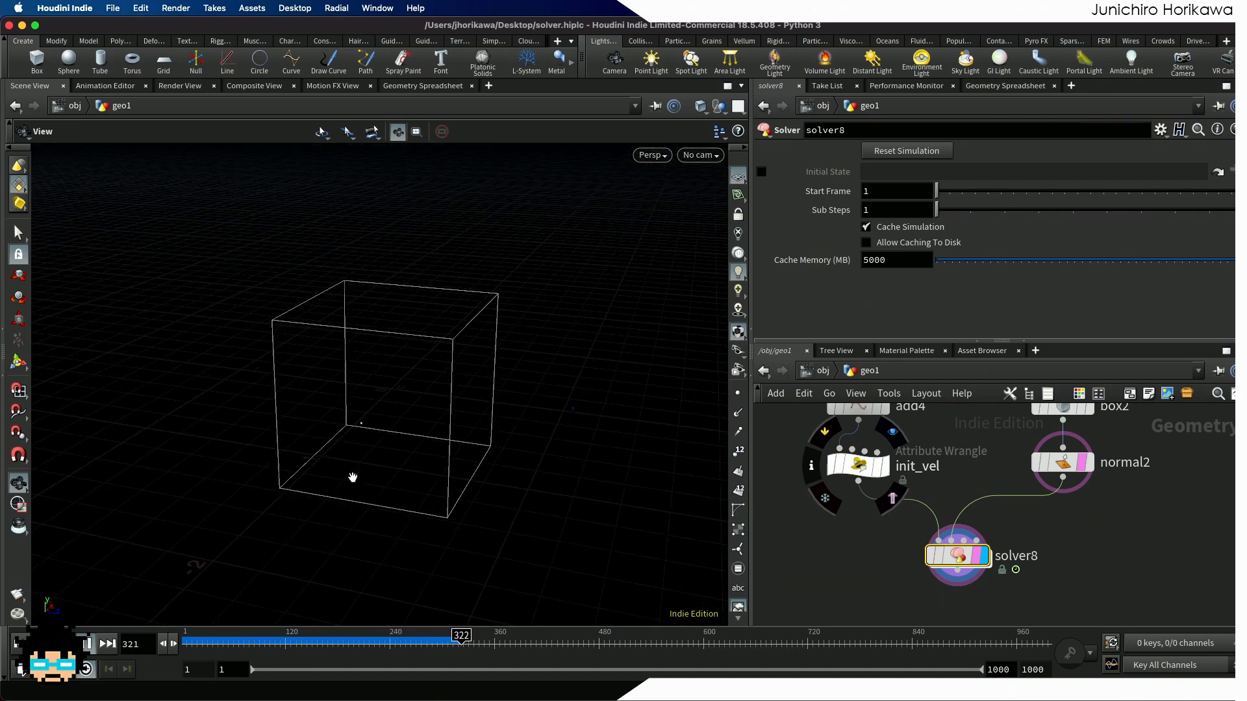
{"action": "left_click", "coordinate": [87, 644]}
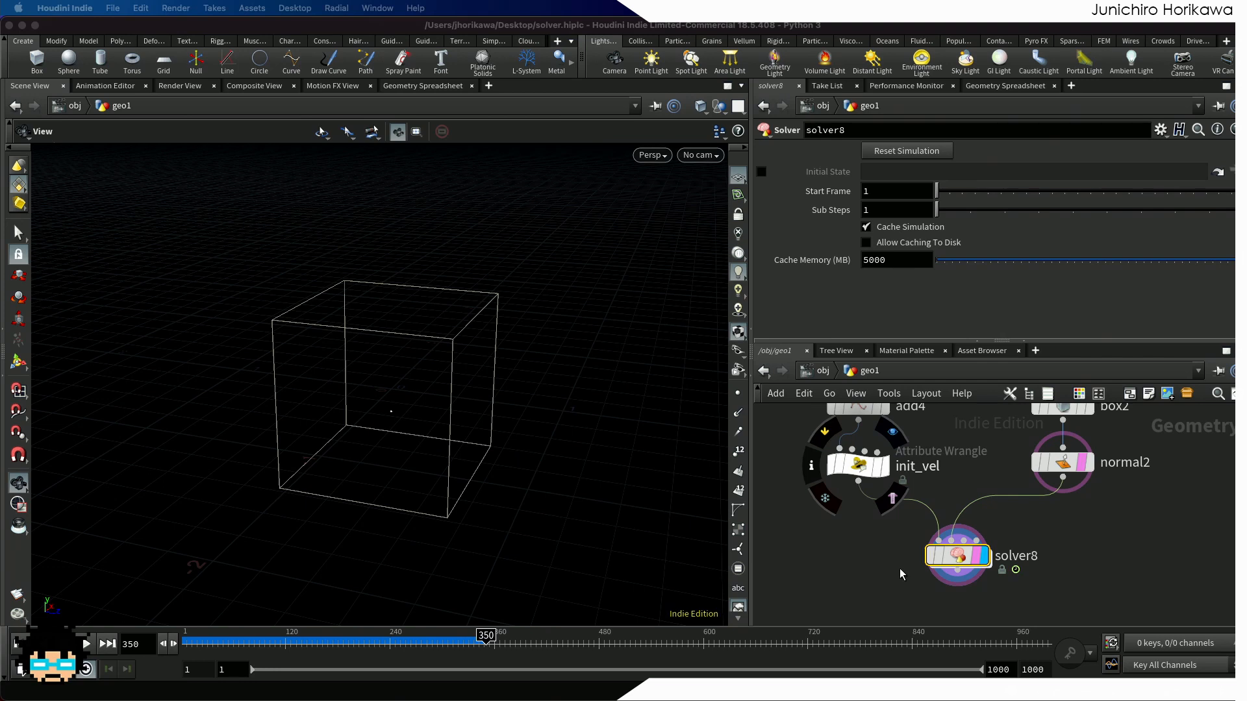
Step: Add a Sphere node to the geo1 network beside solver8
{"action": "left_click", "coordinate": [911, 536]}
{"action": "key", "text": "Tab"}
{"action": "type", "text": "sphere"}
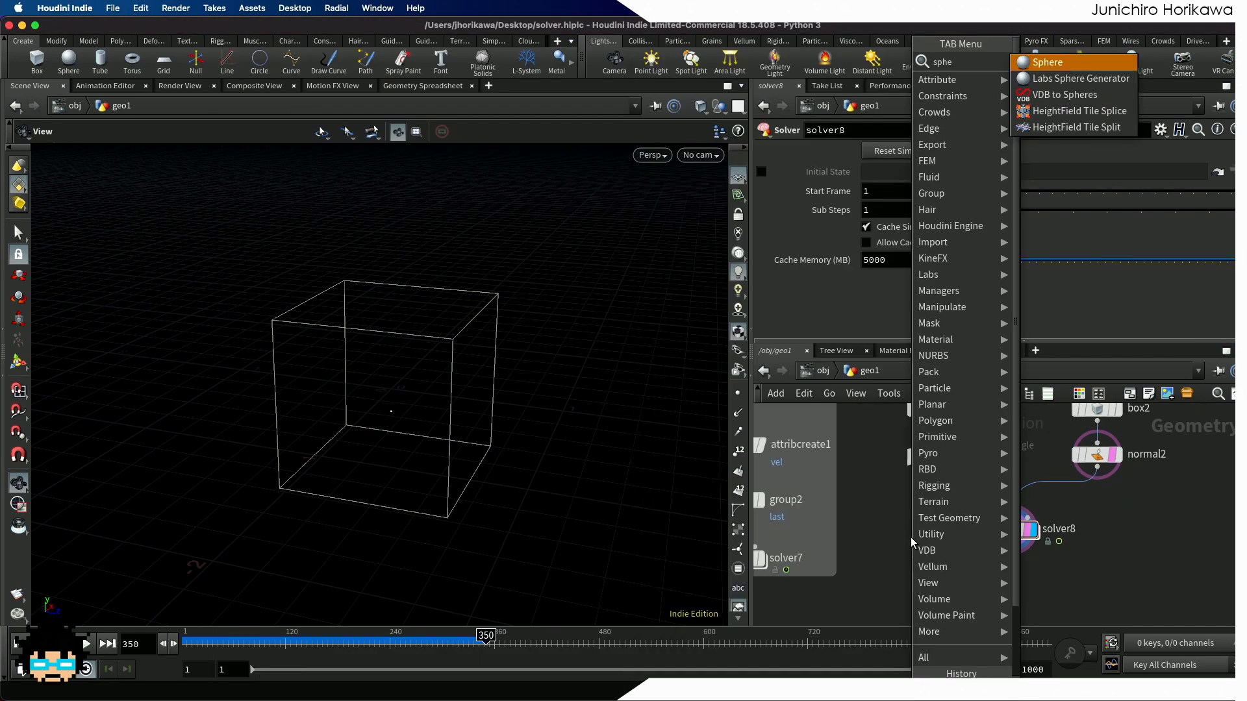
{"action": "key", "text": "Return"}
{"action": "left_click", "coordinate": [910, 536]}
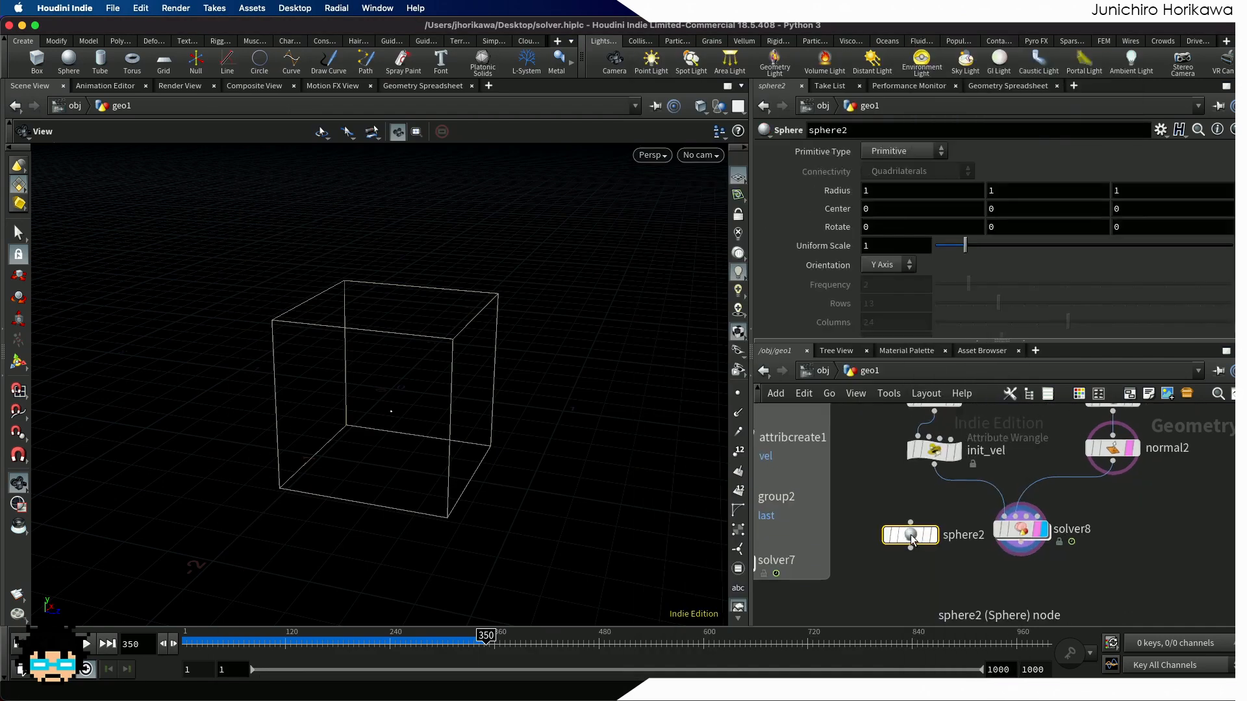
Step: Set sphere2 to the Polygon primitive type with frequency 10 and uniform scale 0.5
{"action": "left_click", "coordinate": [883, 152]}
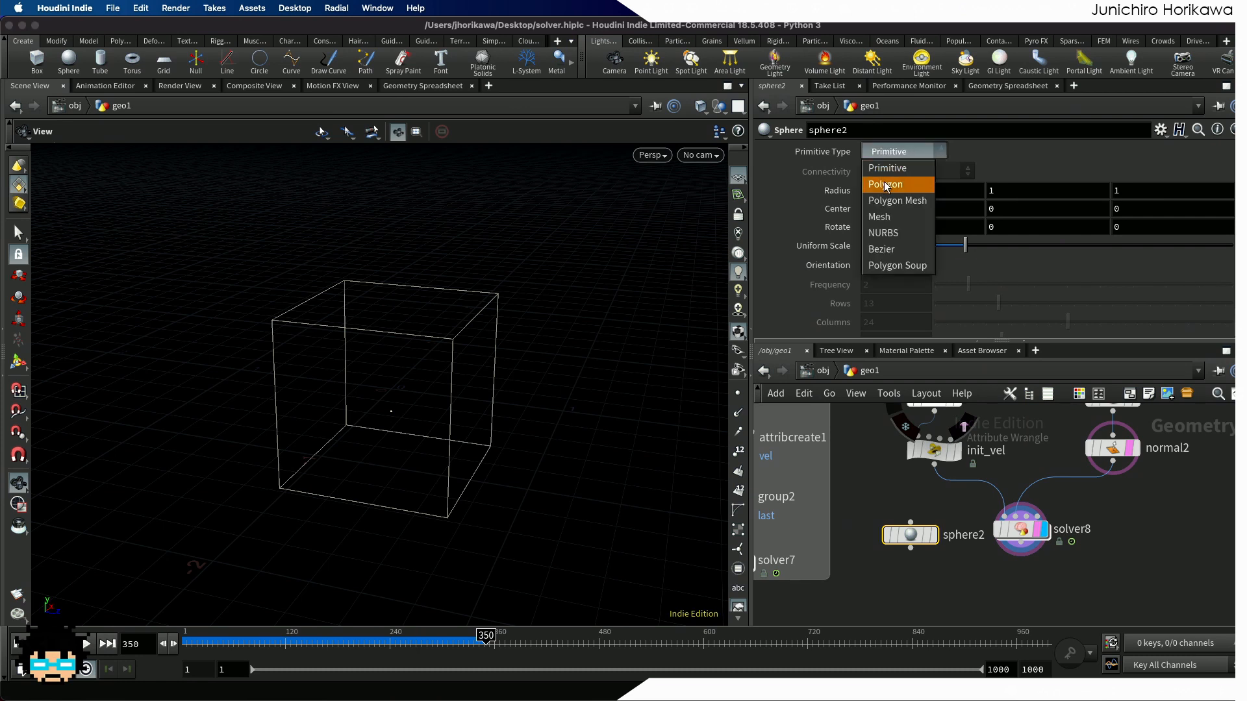
{"action": "left_click", "coordinate": [886, 184]}
{"action": "left_click_drag", "start_coordinate": [968, 281], "coordinate": [1232, 284]}
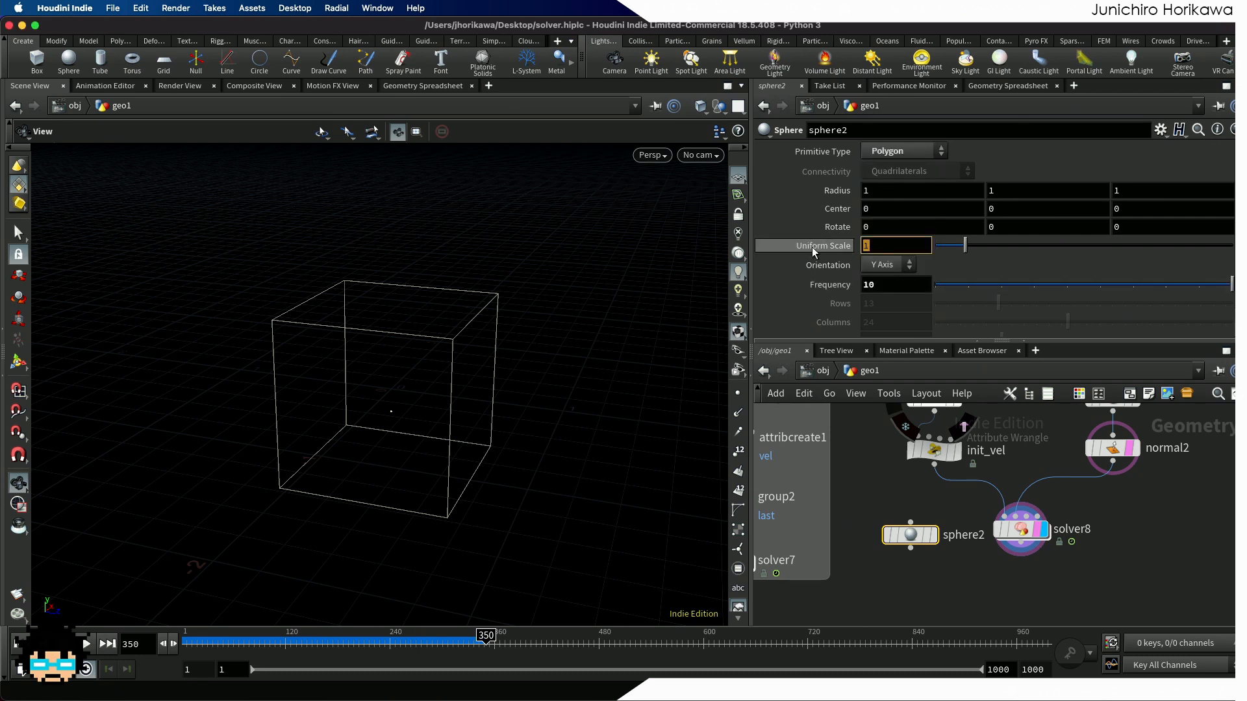
{"action": "type", "text": "0.5"}
{"action": "key", "text": "Return"}
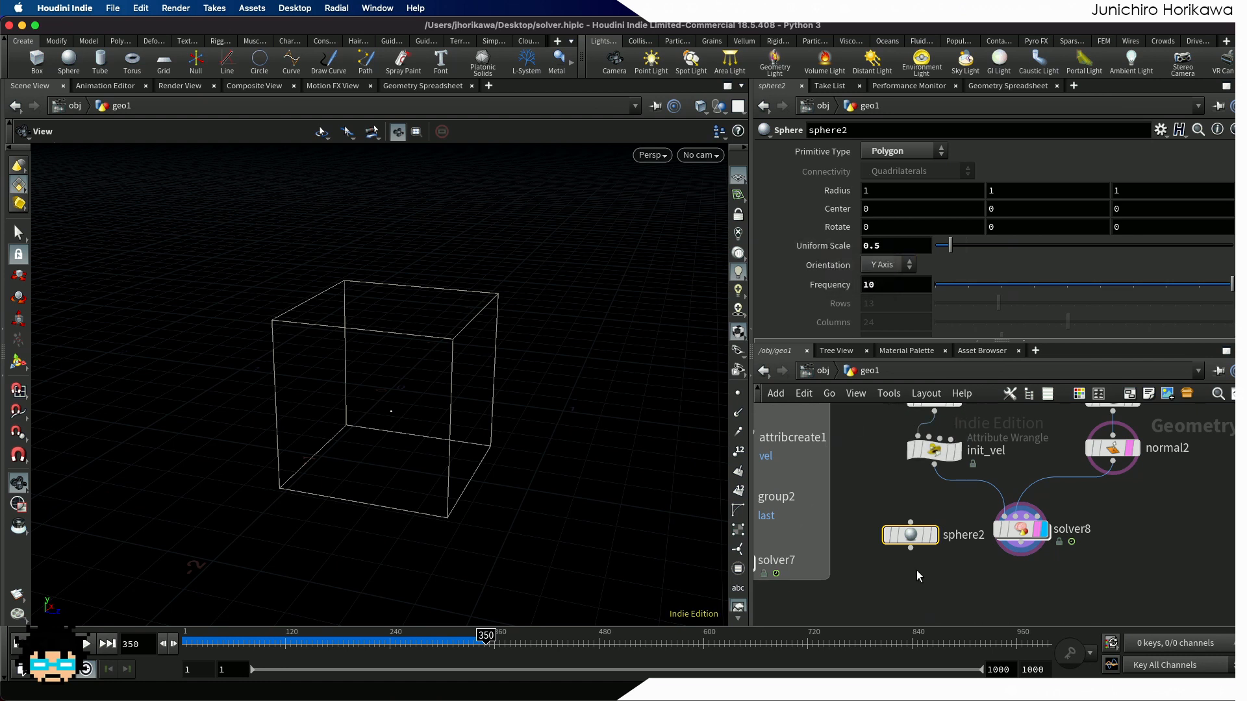
Step: Add a Copy to Points node with sphere2 as source and solver8 as target points, and display it
{"action": "key", "text": "Tab"}
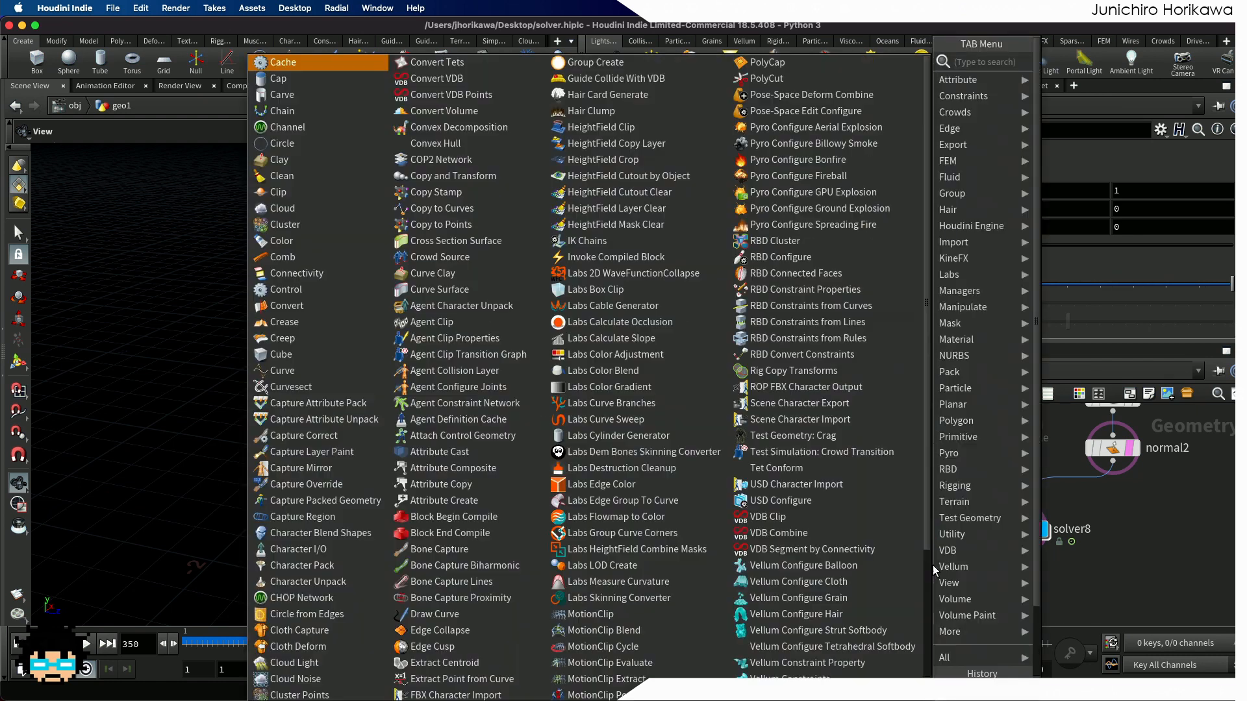
{"action": "type", "text": "copyt"}
{"action": "key", "text": "Down"}
{"action": "key", "text": "Down"}
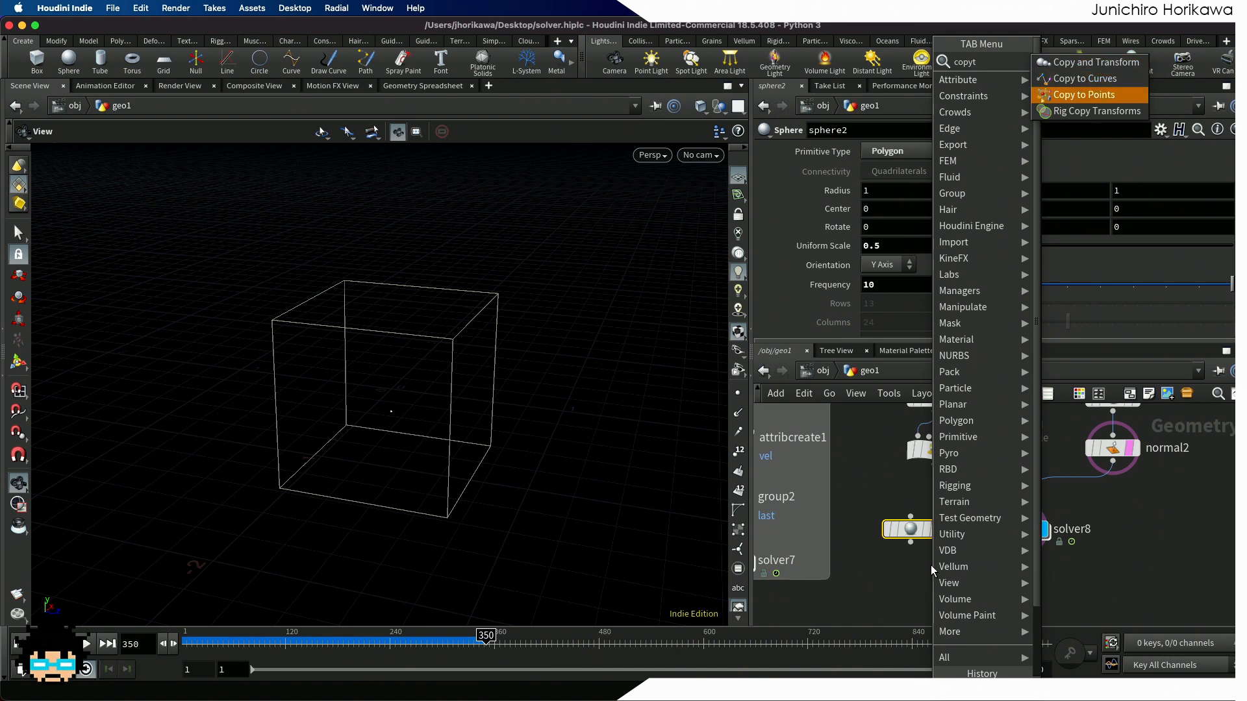
{"action": "key", "text": "Return"}
{"action": "left_click", "coordinate": [930, 576]}
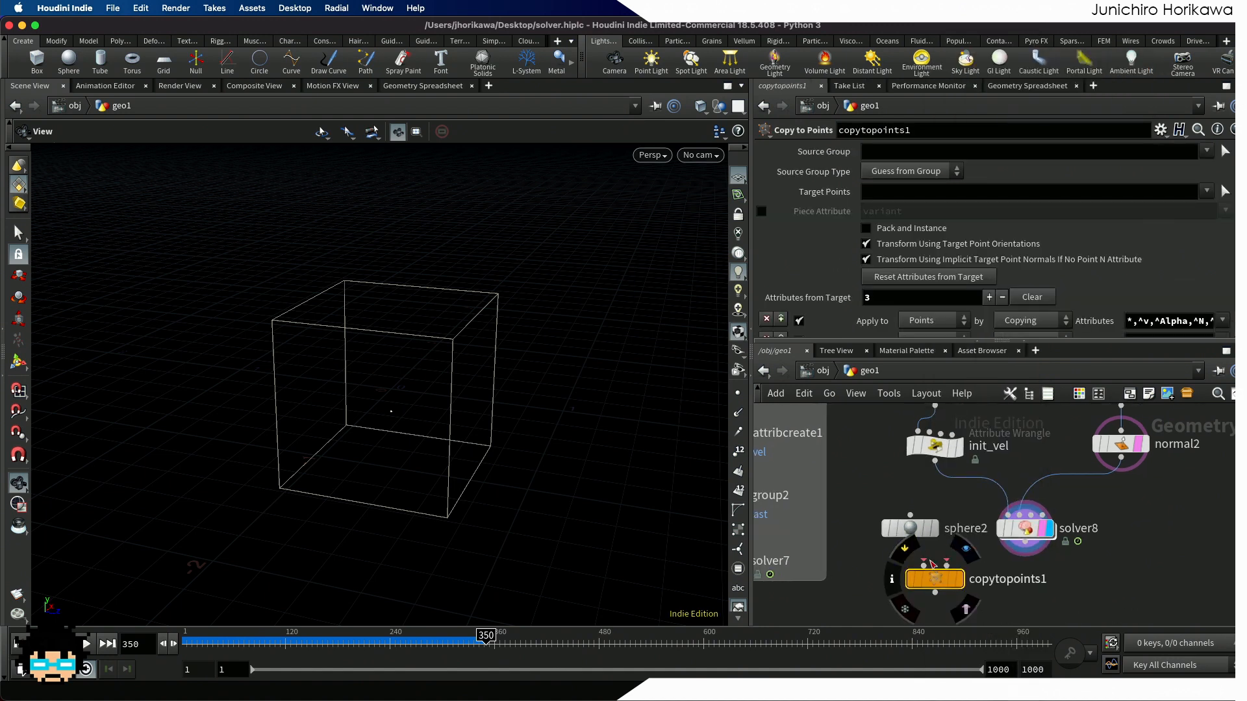
{"action": "left_click_drag", "start_coordinate": [933, 578], "coordinate": [961, 588]}
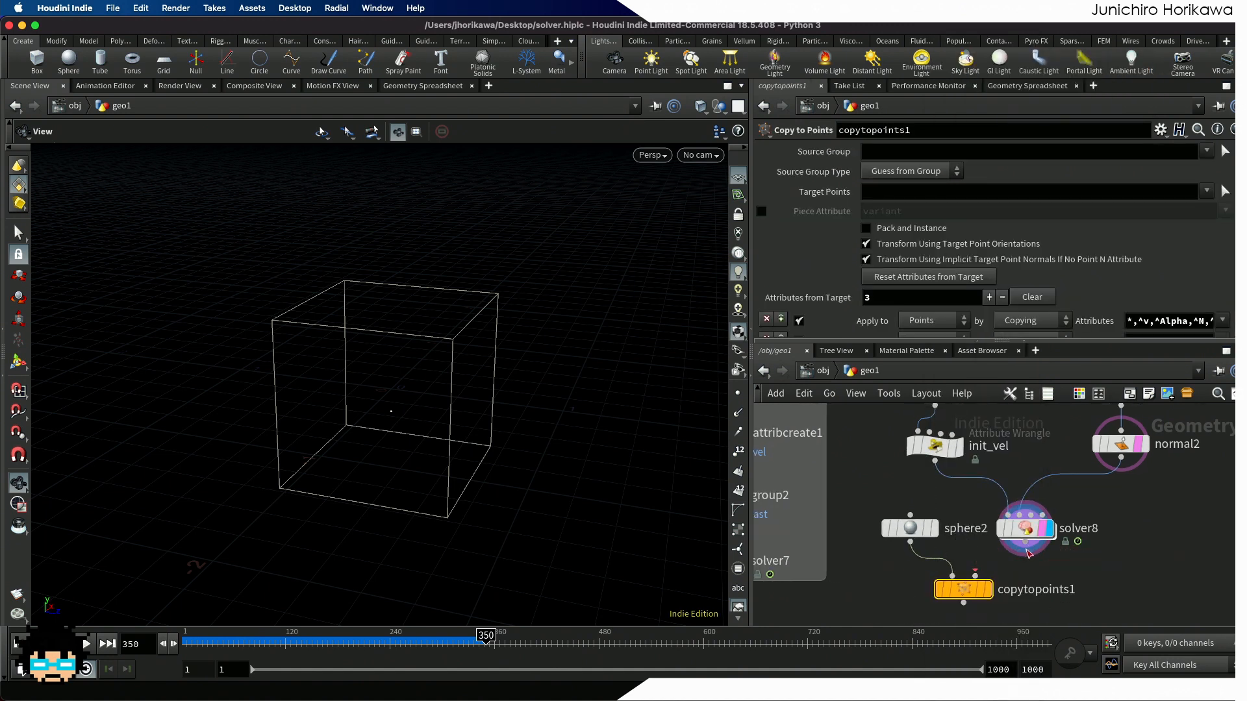
{"action": "left_click_drag", "start_coordinate": [1024, 554], "coordinate": [983, 574]}
{"action": "left_click", "coordinate": [987, 589]}
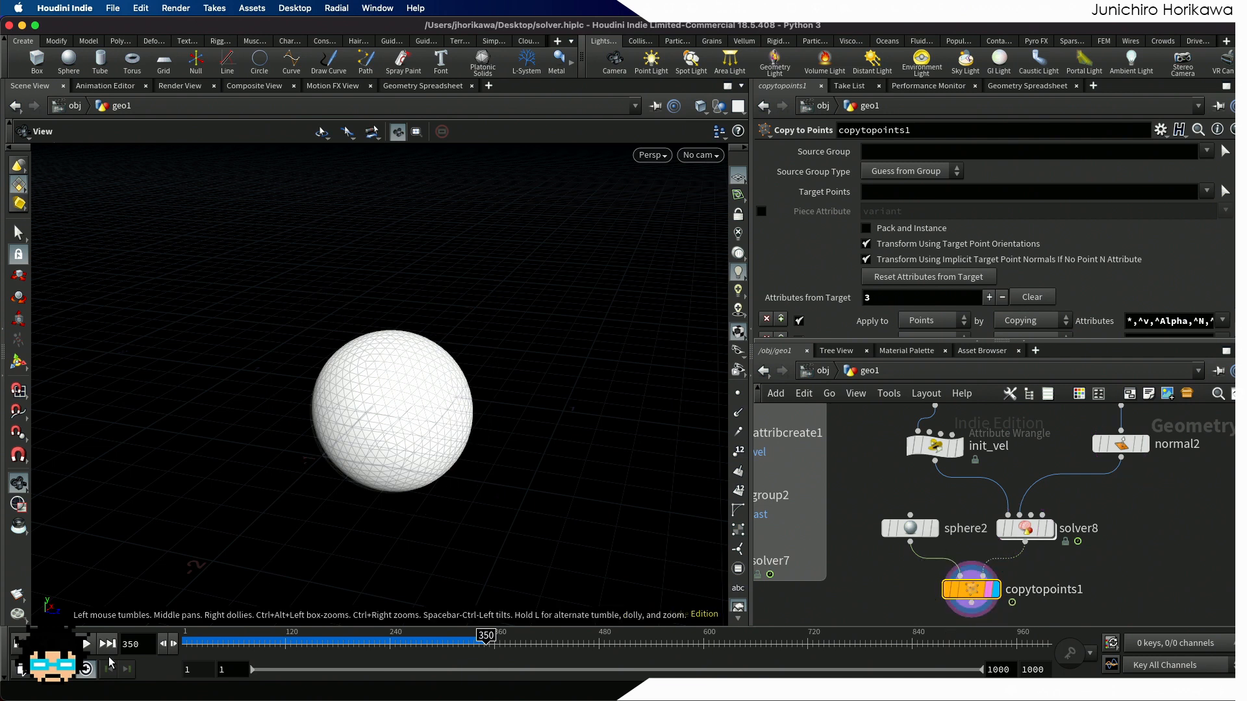
Step: Play the simulation from frame 350 to about frame 583 and examine the copied sphere's motion from different angles
{"action": "left_click", "coordinate": [86, 643]}
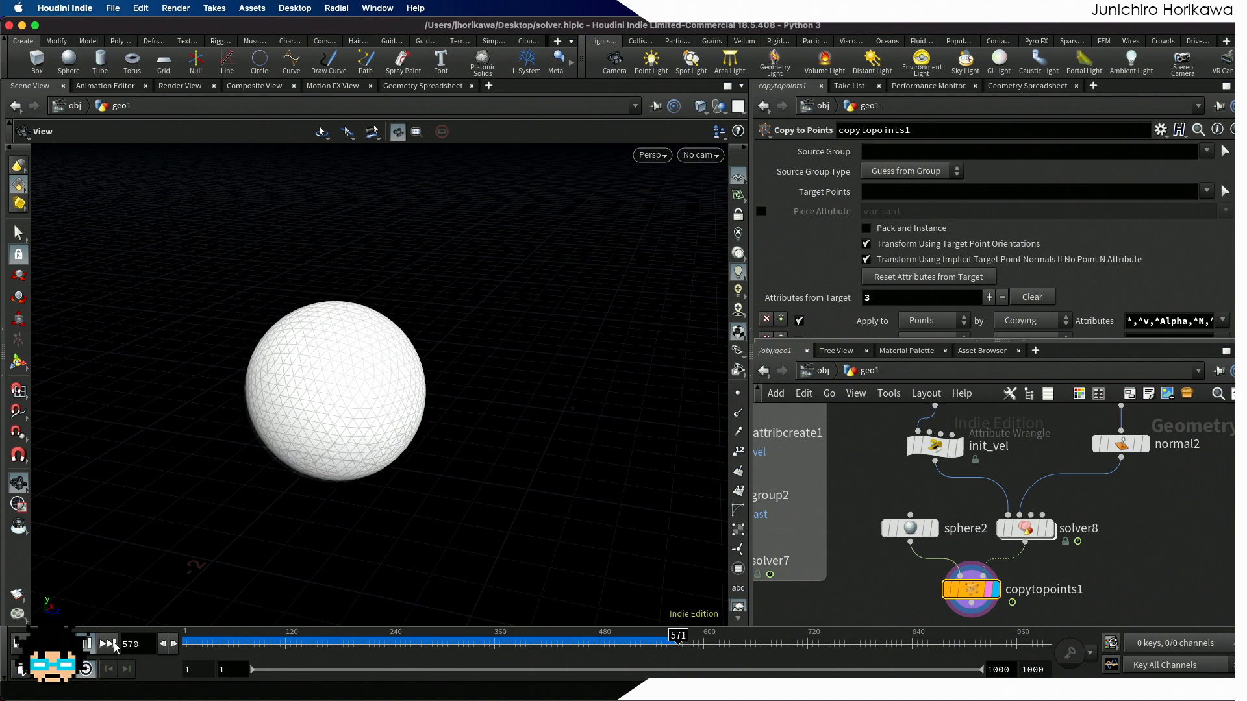
{"action": "left_click", "coordinate": [86, 643]}
{"action": "right_click_drag", "start_coordinate": [487, 395], "coordinate": [365, 408]}
{"action": "middle_click_drag", "start_coordinate": [365, 408], "coordinate": [325, 351]}
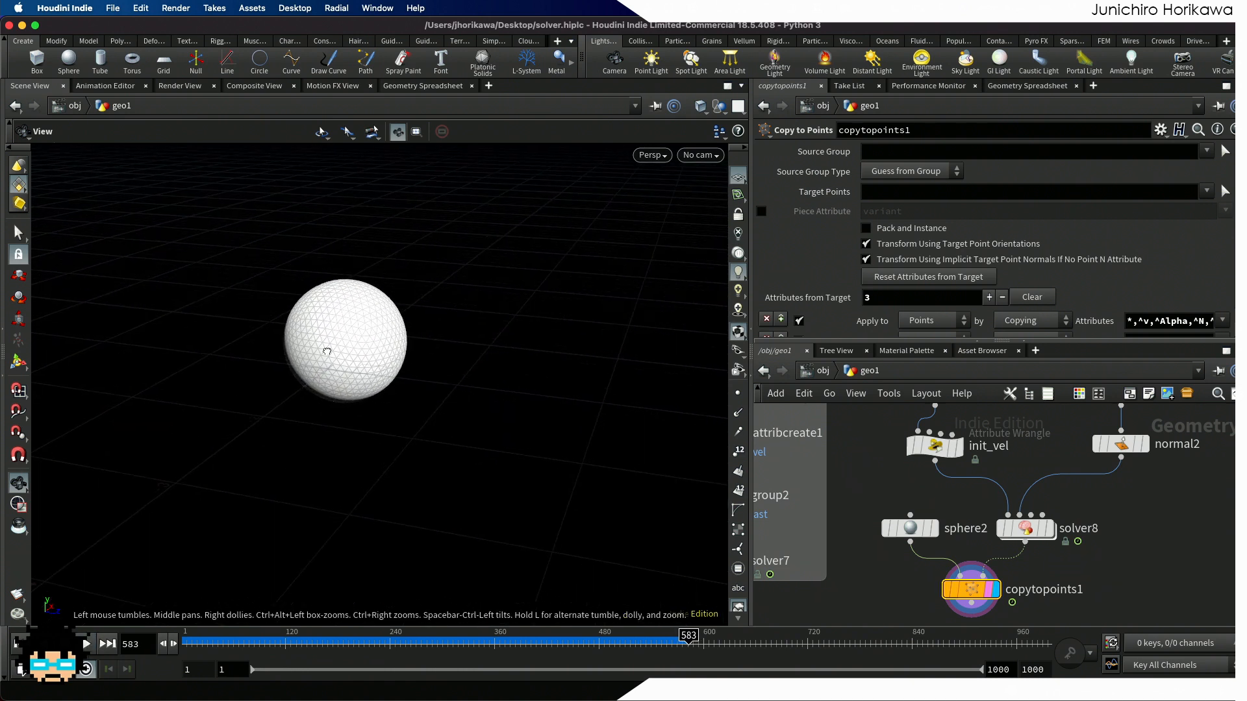
{"action": "left_click_drag", "start_coordinate": [326, 350], "coordinate": [357, 309]}
{"action": "right_click_drag", "start_coordinate": [357, 309], "coordinate": [436, 306]}
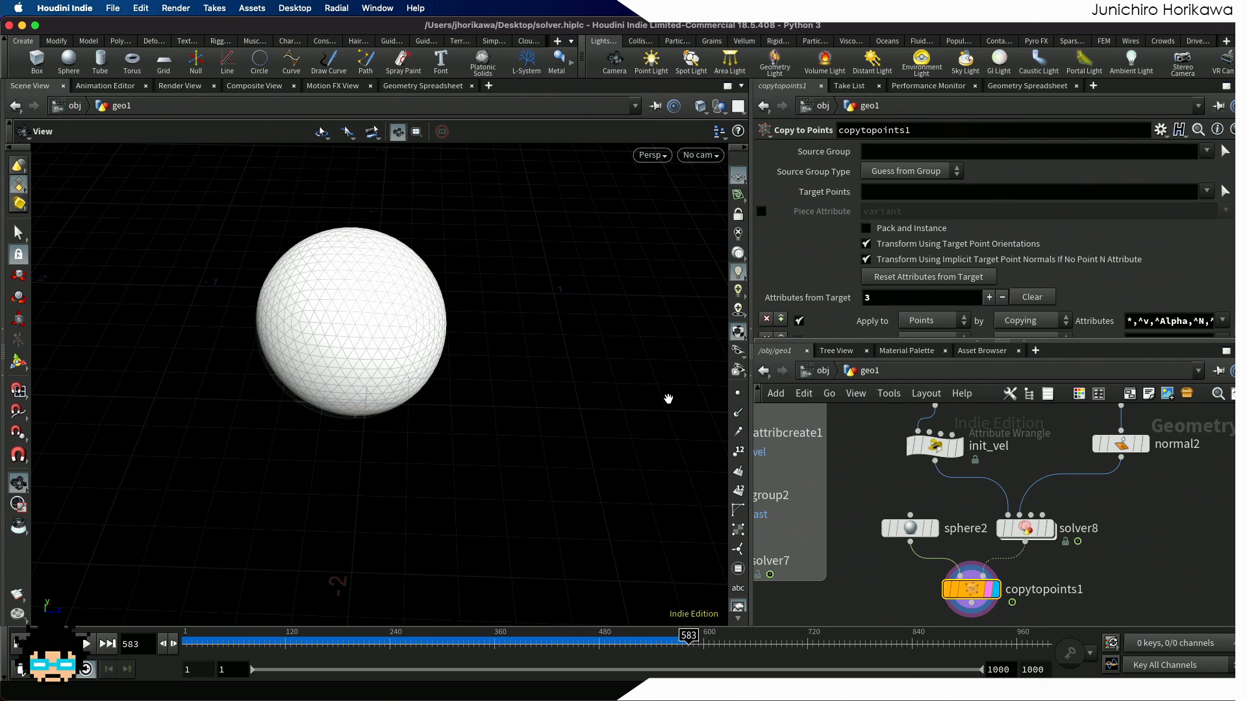
Step: Rewind the simulation to frame 1 and place copytopoints1 directly beneath solver8
{"action": "scroll", "coordinate": [1029, 511], "scroll_direction": "down", "scroll_amount": 2}
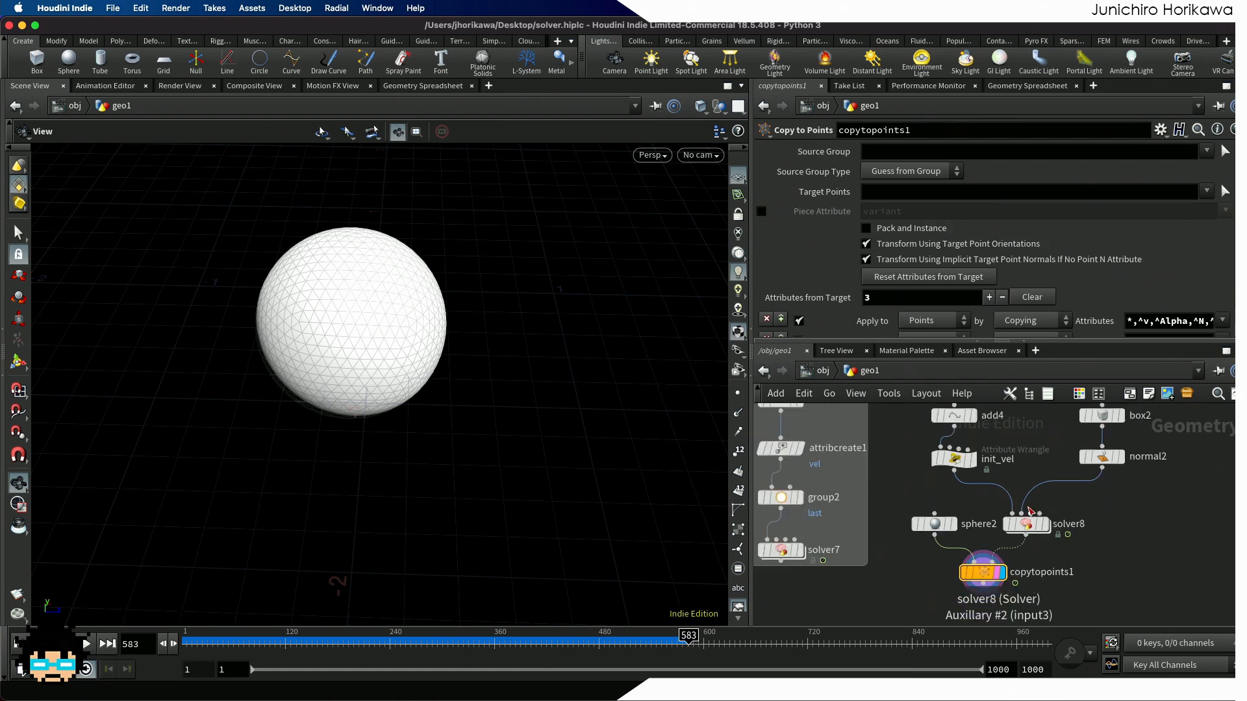
{"action": "scroll", "coordinate": [1102, 584], "scroll_direction": "up", "scroll_amount": 2}
{"action": "left_click_drag", "start_coordinate": [1101, 594], "coordinate": [891, 510]}
{"action": "scroll", "coordinate": [891, 513], "scroll_direction": "up", "scroll_amount": 2}
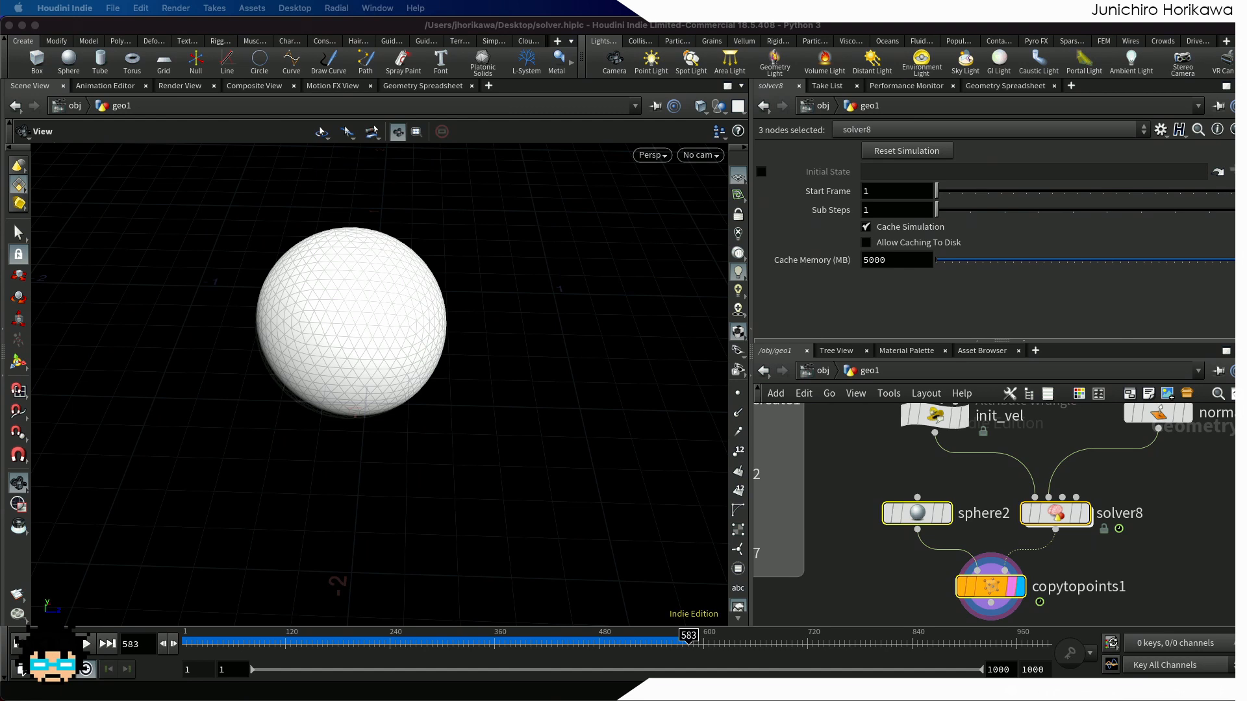
{"action": "left_click", "coordinate": [920, 573]}
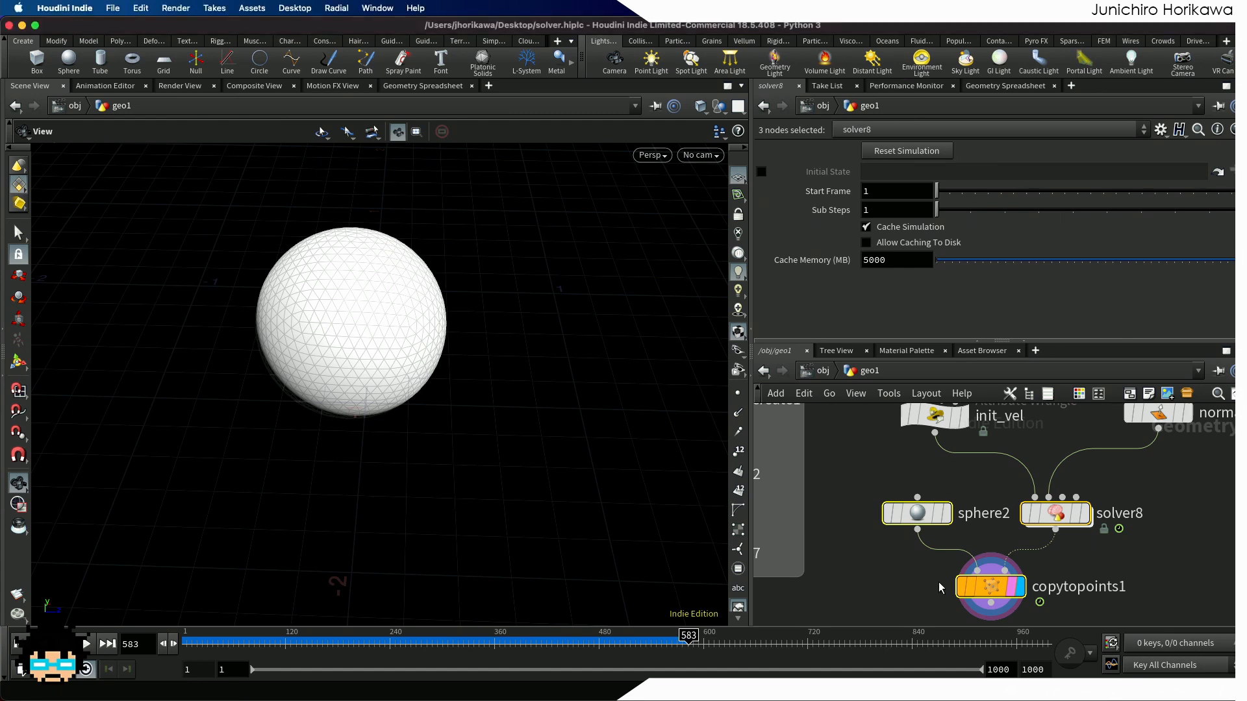
{"action": "left_click", "coordinate": [18, 643]}
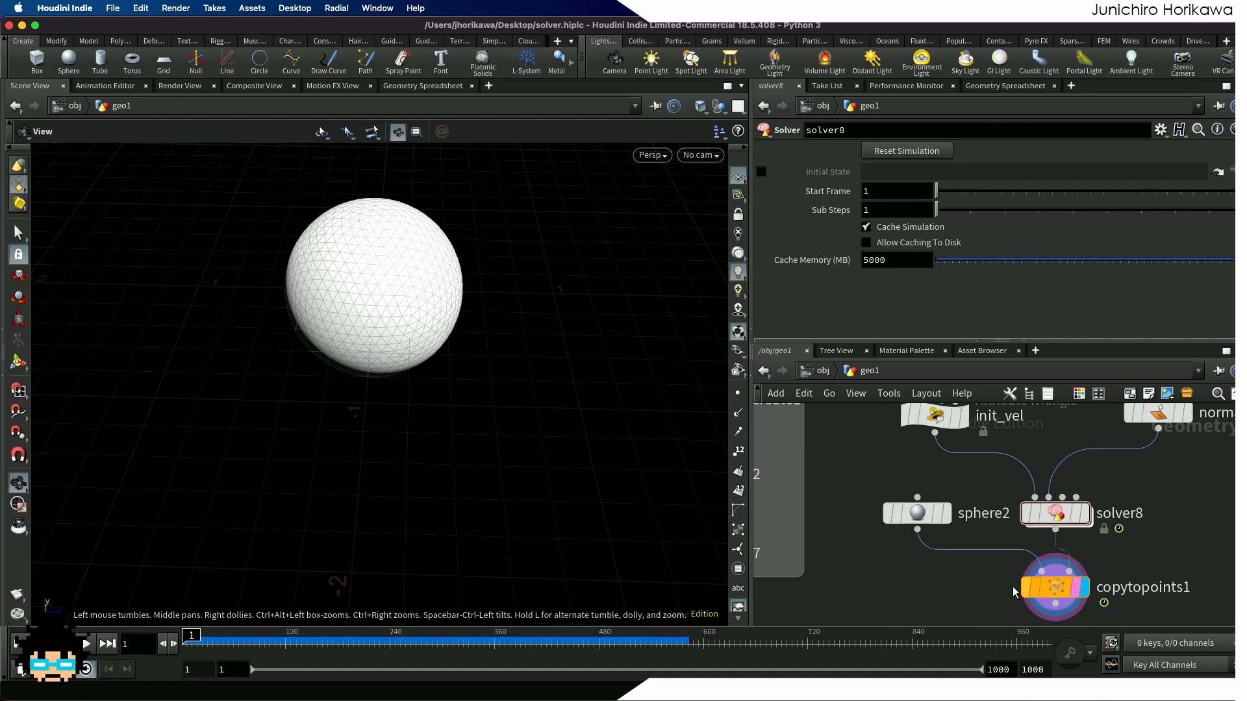
Step: Display the sphere2 node in the viewport
{"action": "middle_click_drag", "start_coordinate": [944, 588], "coordinate": [931, 533]}
{"action": "scroll", "coordinate": [941, 488], "scroll_direction": "up", "scroll_amount": 2}
{"action": "left_click", "coordinate": [928, 452]}
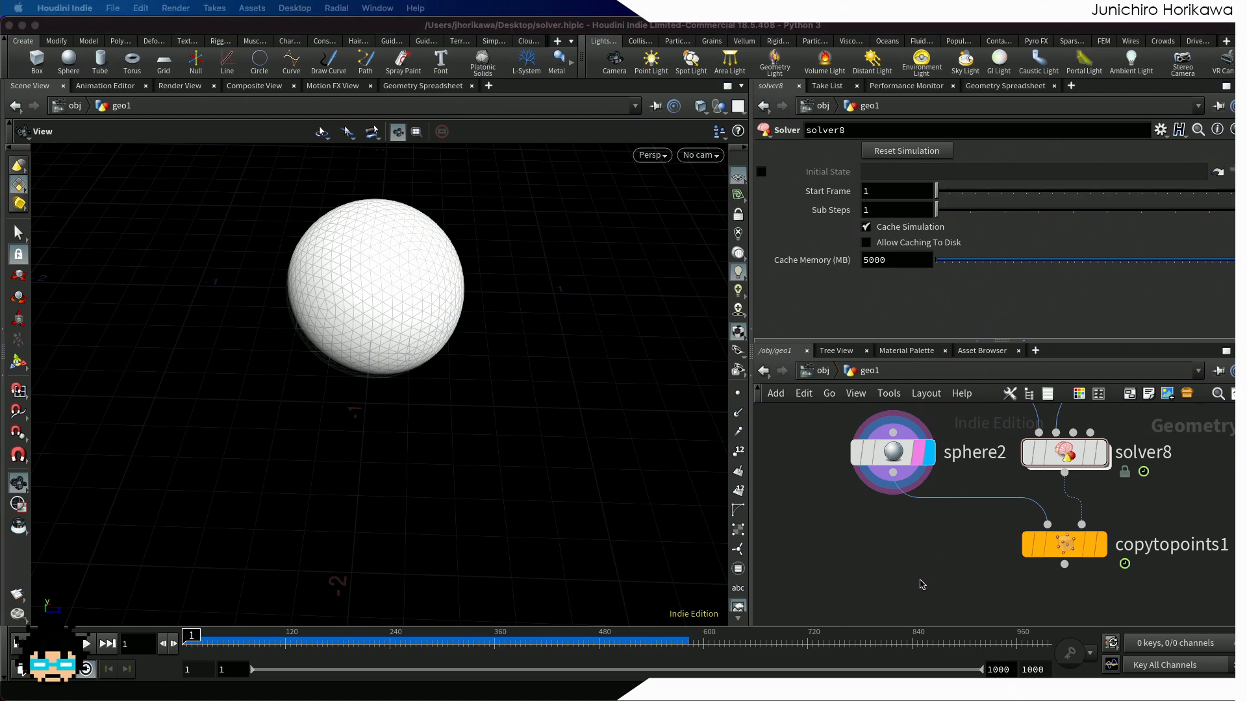
{"action": "left_click", "coordinate": [883, 550]}
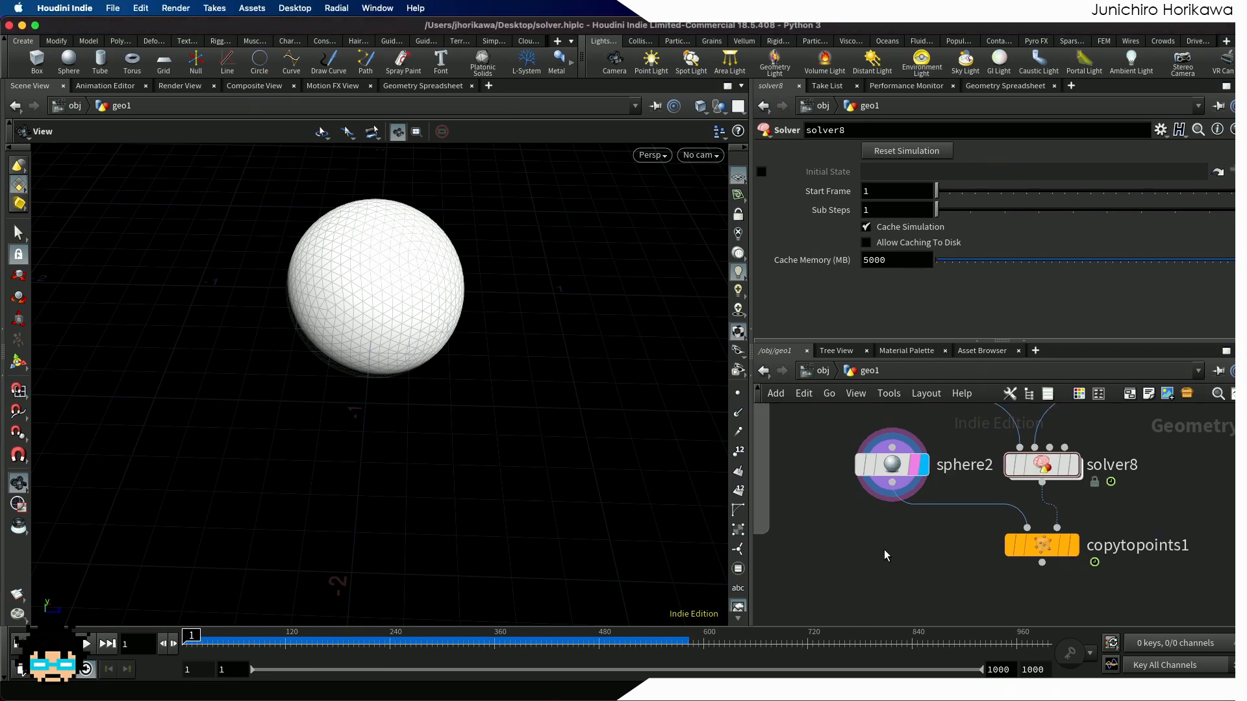
Step: Add a displayed Transform node fed by sphere2 and set its uniform scale to 0.75
{"action": "scroll", "coordinate": [877, 537], "scroll_direction": "down", "scroll_amount": 2}
{"action": "key", "text": "Tab"}
{"action": "type", "text": "trans"}
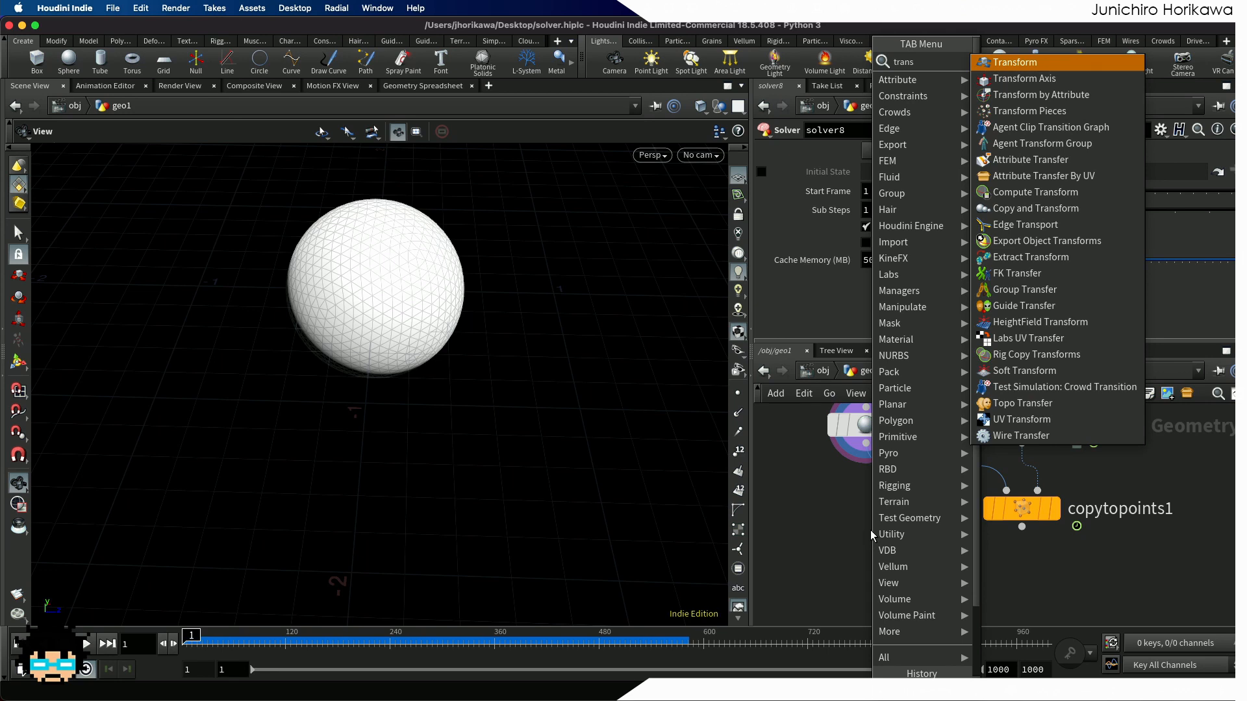
{"action": "key", "text": "Return"}
{"action": "left_click", "coordinate": [871, 530]}
{"action": "left_click_drag", "start_coordinate": [866, 446], "coordinate": [866, 513]}
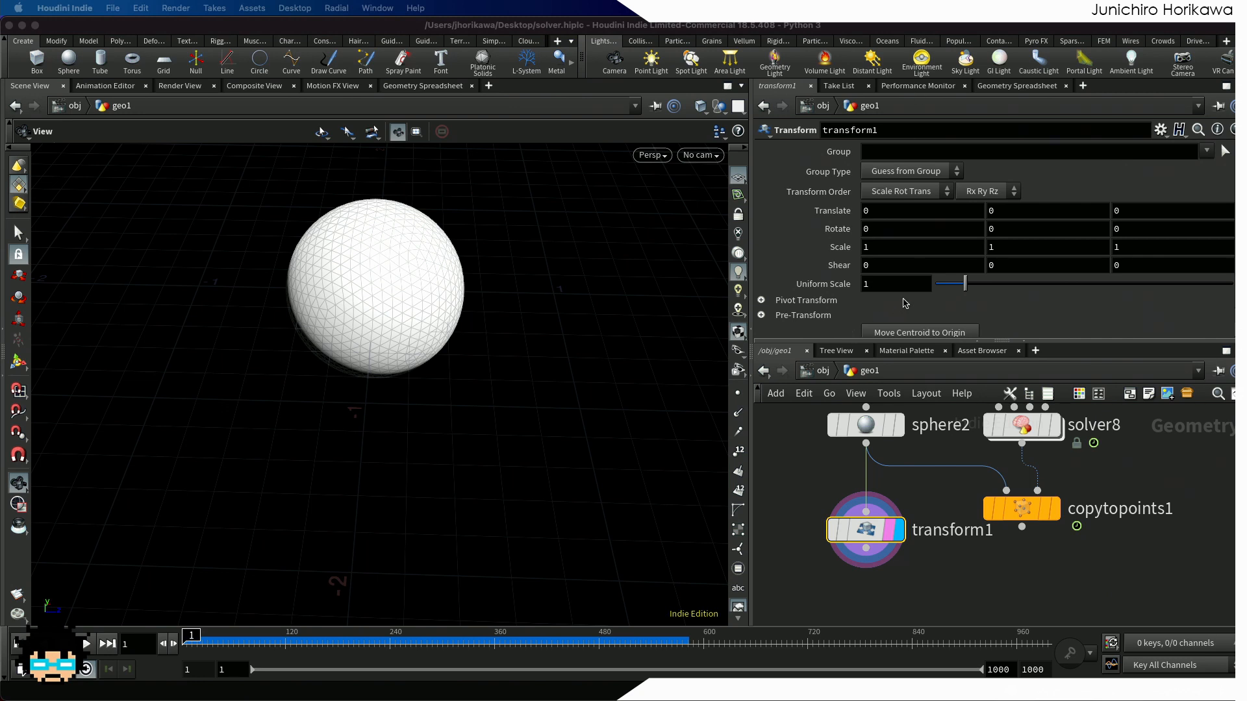
{"action": "left_click_drag", "start_coordinate": [897, 285], "coordinate": [841, 285]}
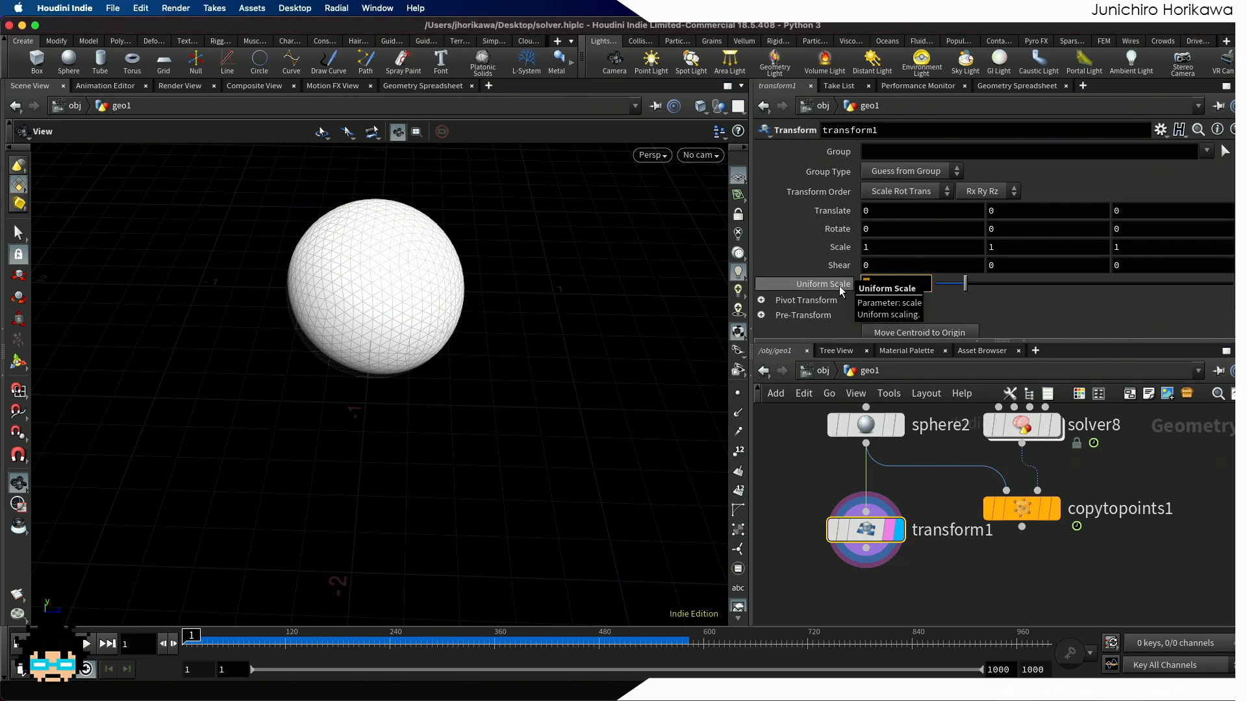
{"action": "type", "text": "0.75"}
{"action": "key", "text": "Return"}
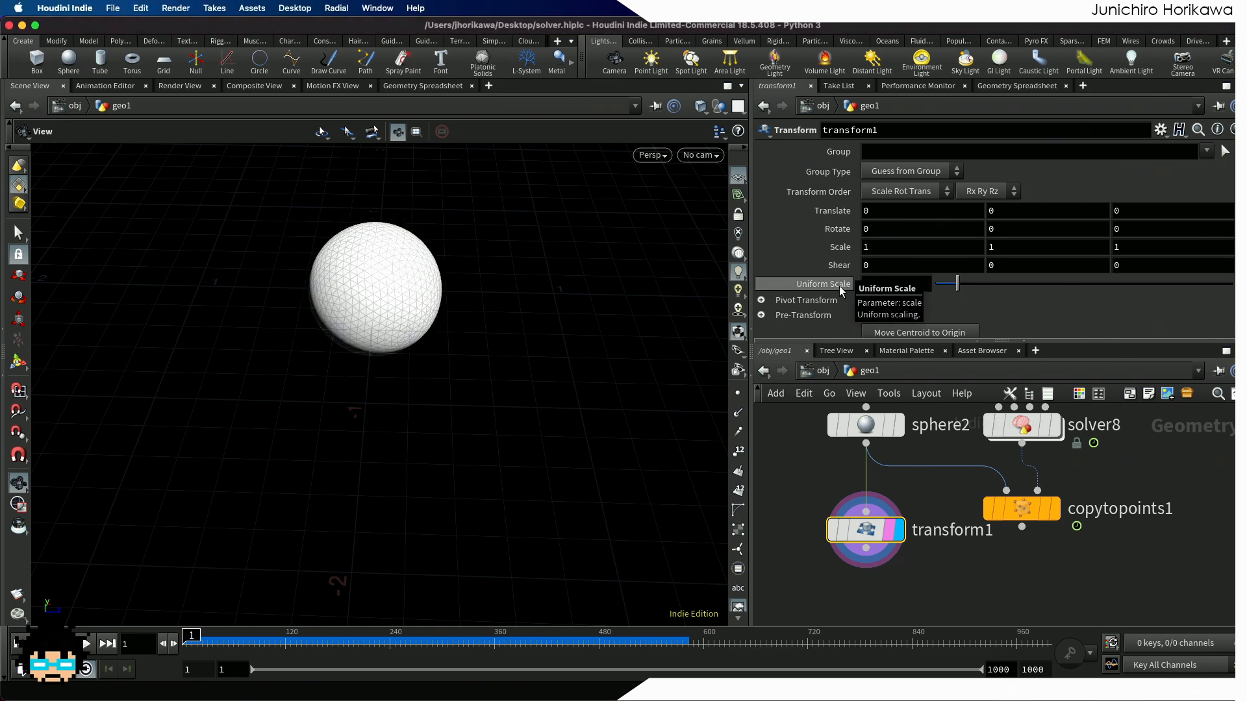
Step: Add an IsoOffset node after transform1, display it, and set its uniform sampling divisions to 50
{"action": "middle_click_drag", "start_coordinate": [889, 601], "coordinate": [863, 519]}
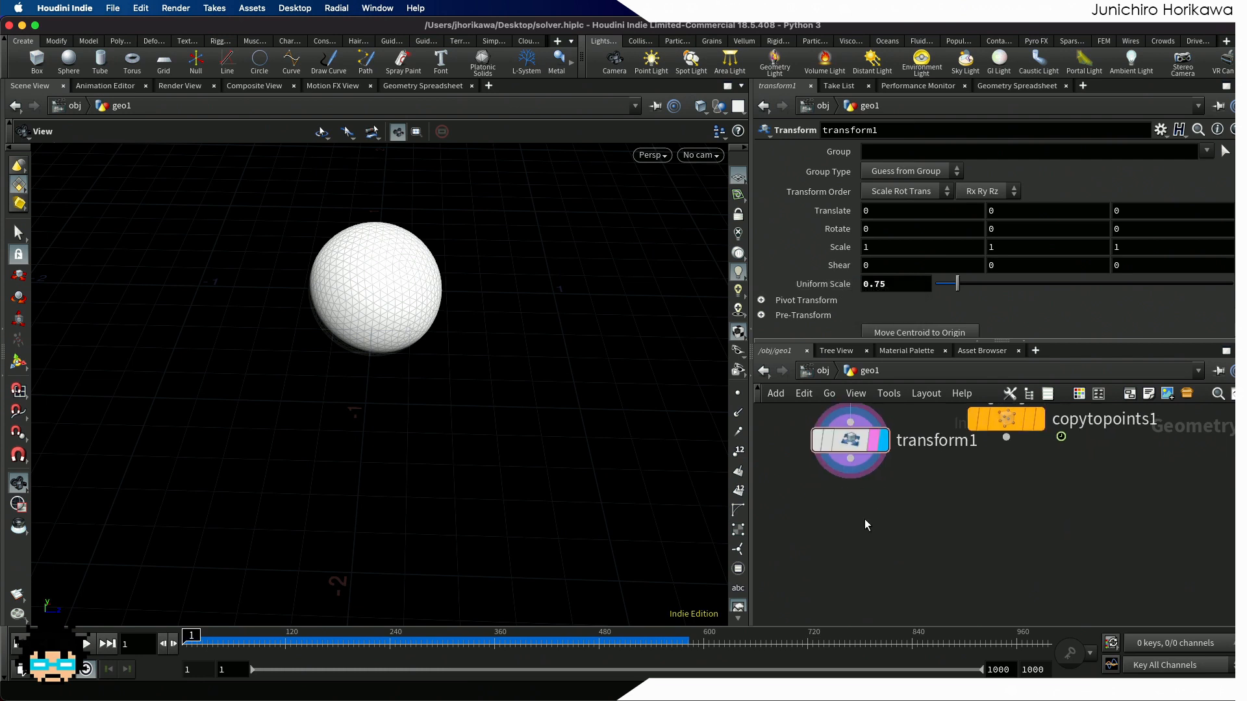
{"action": "key", "text": "Tab"}
{"action": "type", "text": "isof"}
{"action": "key", "text": "Return"}
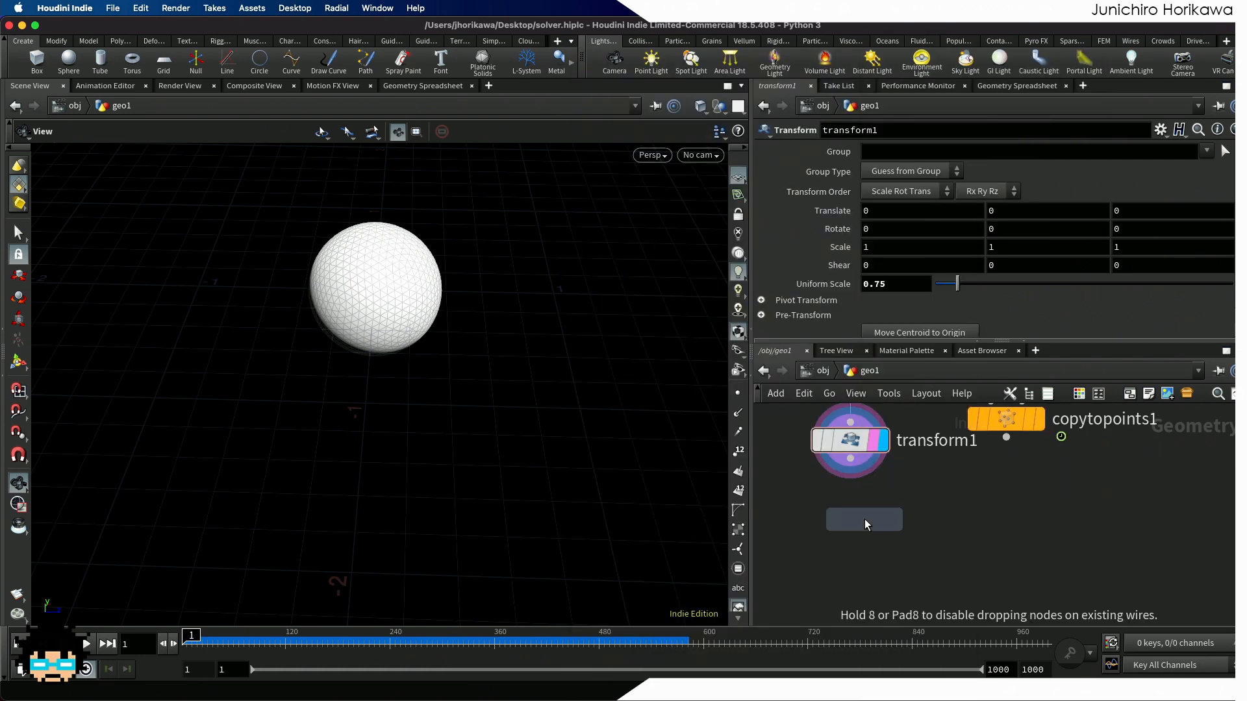
{"action": "left_click", "coordinate": [864, 519]}
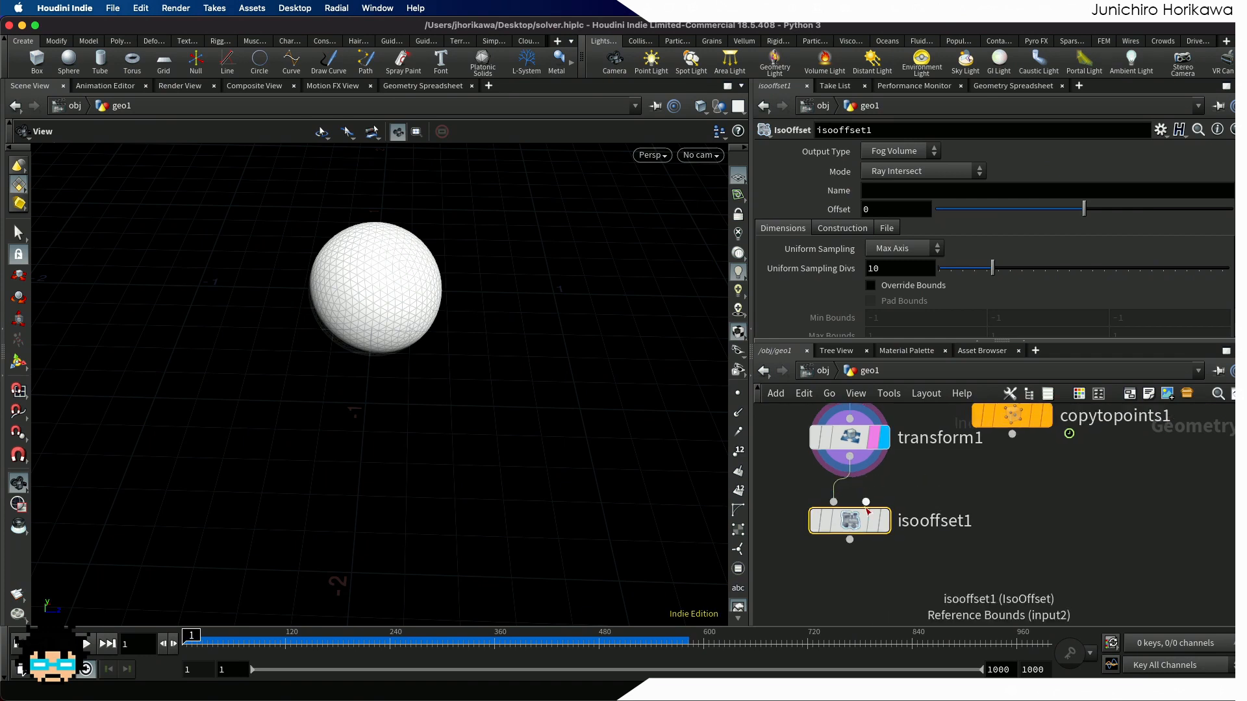
{"action": "left_click", "coordinate": [883, 520]}
{"action": "left_click_drag", "start_coordinate": [992, 269], "coordinate": [1226, 269]}
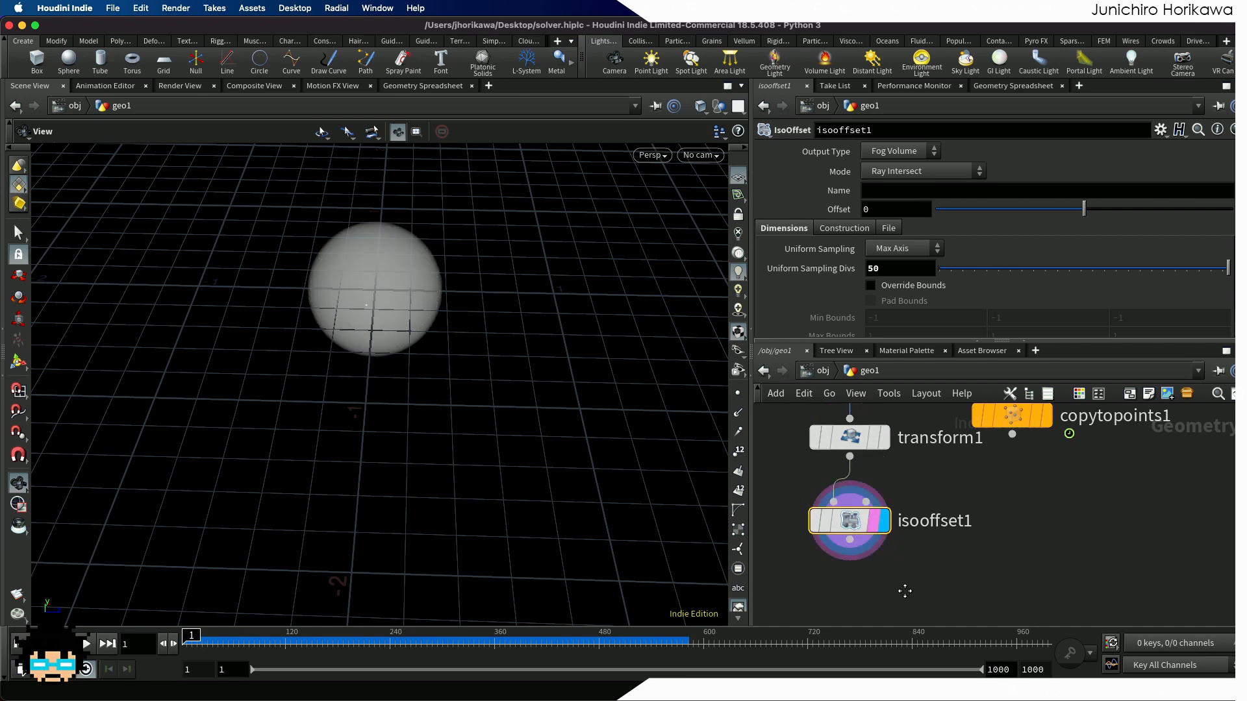
Step: Add a Scatter node after isooffset1 and display its points
{"action": "middle_click_drag", "start_coordinate": [905, 591], "coordinate": [884, 562]}
{"action": "key", "text": "Tab"}
{"action": "type", "text": "sca"}
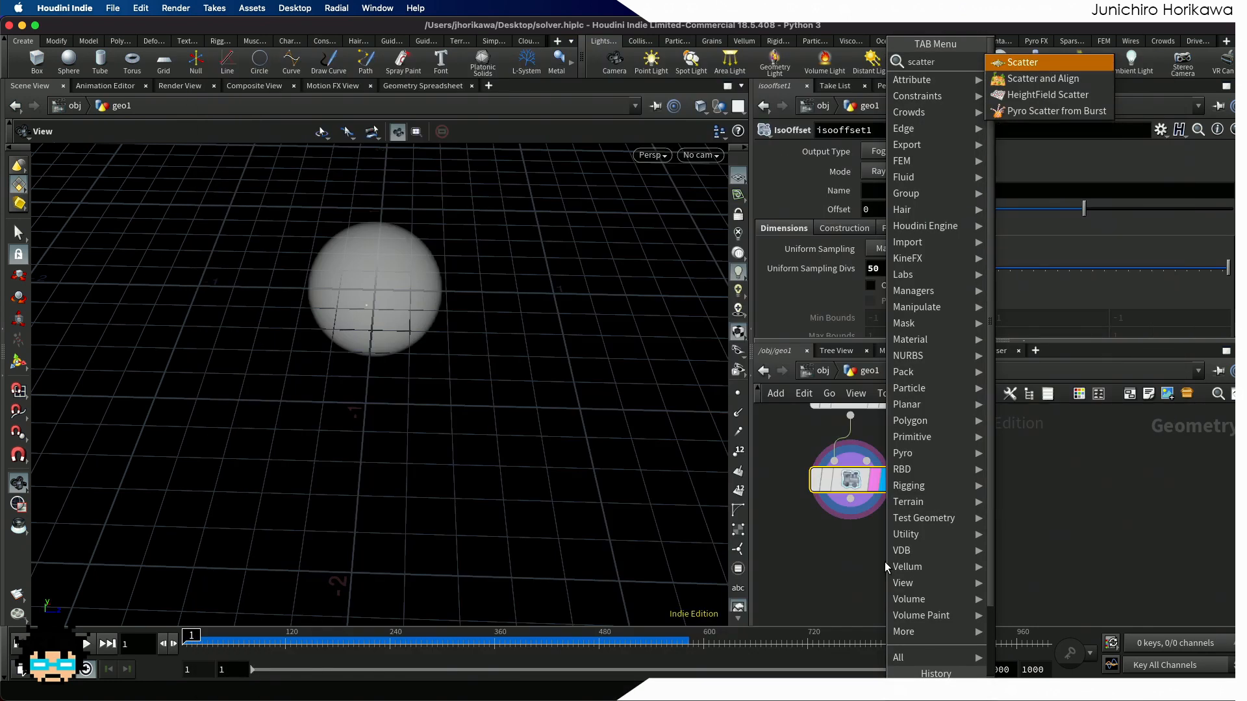
{"action": "key", "text": "Return"}
{"action": "left_click", "coordinate": [846, 562]}
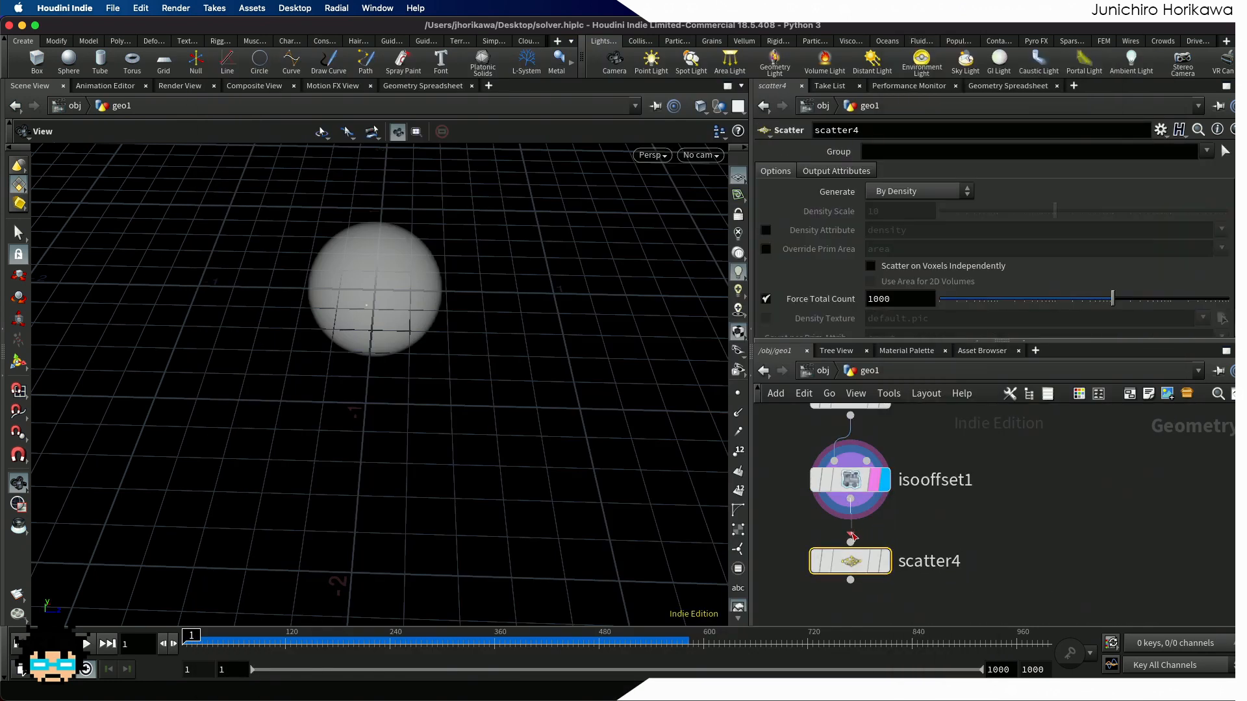
{"action": "left_click", "coordinate": [878, 560]}
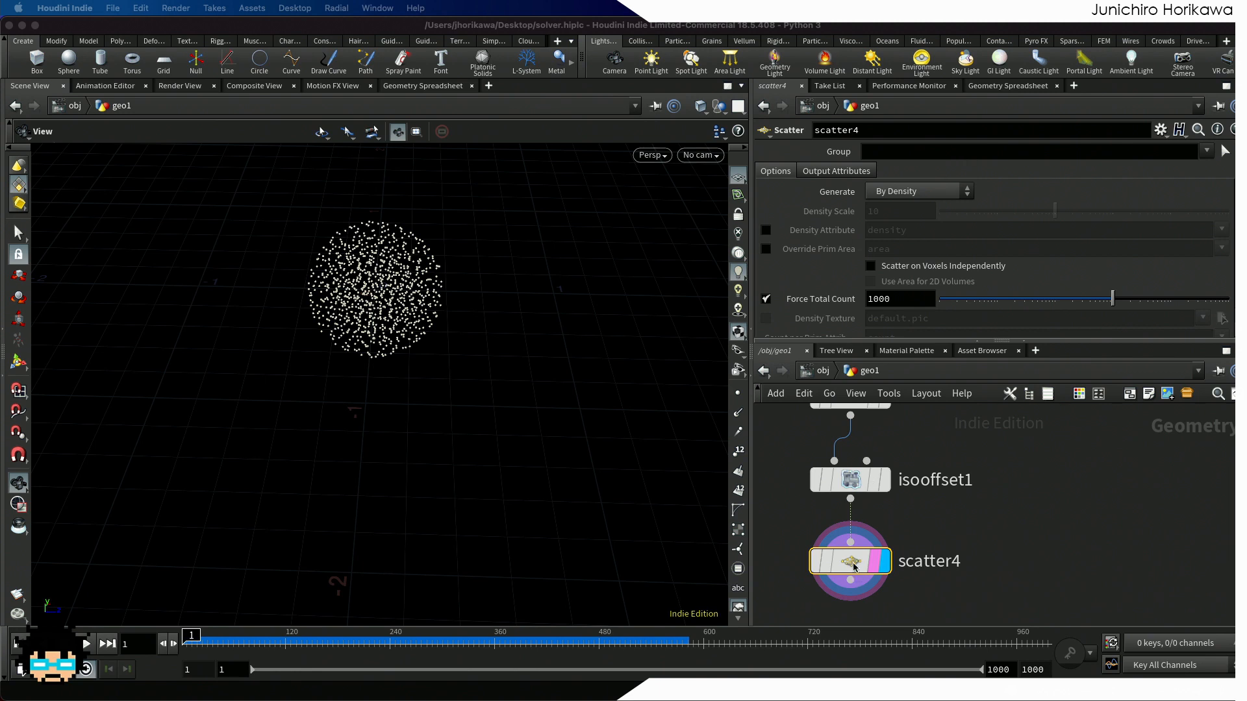
Step: Set the Force Total Count of the scatter4 node to 7
{"action": "left_click_drag", "start_coordinate": [853, 564], "coordinate": [852, 566]}
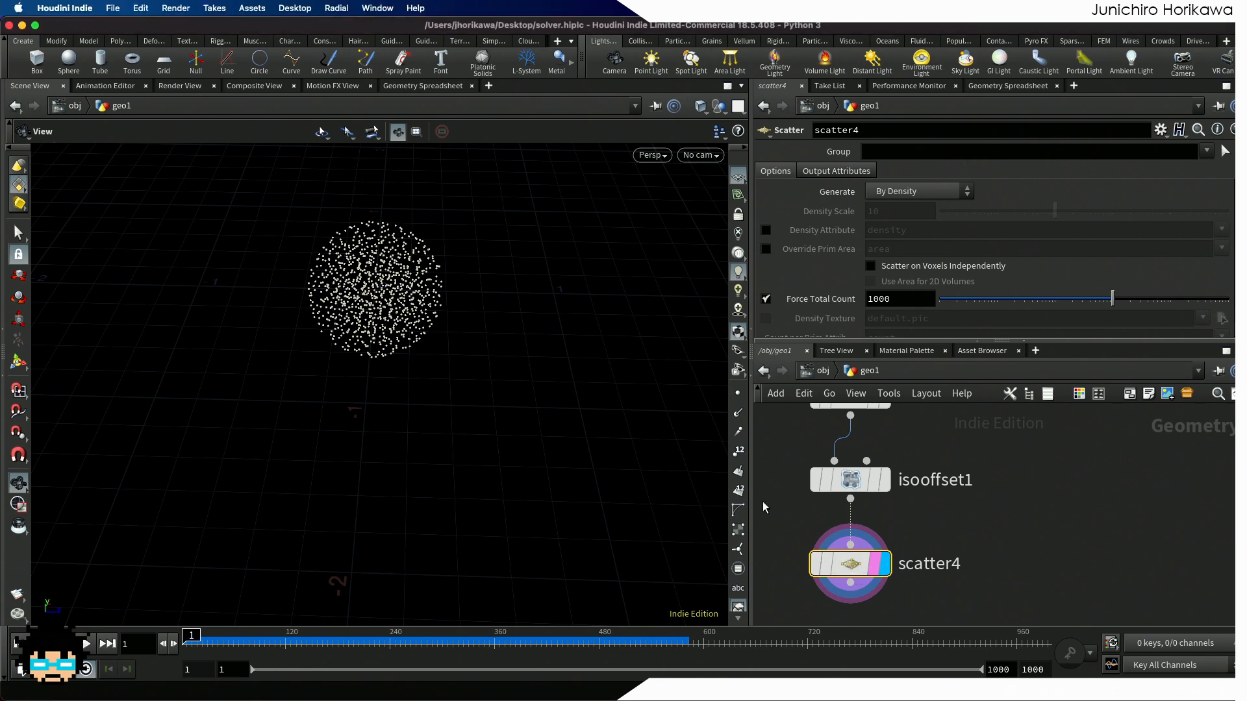
{"action": "left_click", "coordinate": [901, 304]}
{"action": "key", "text": "BackSpace"}
{"action": "key", "text": "BackSpace"}
{"action": "key", "text": "BackSpace"}
{"action": "type", "text": "7"}
{"action": "key", "text": "Return"}
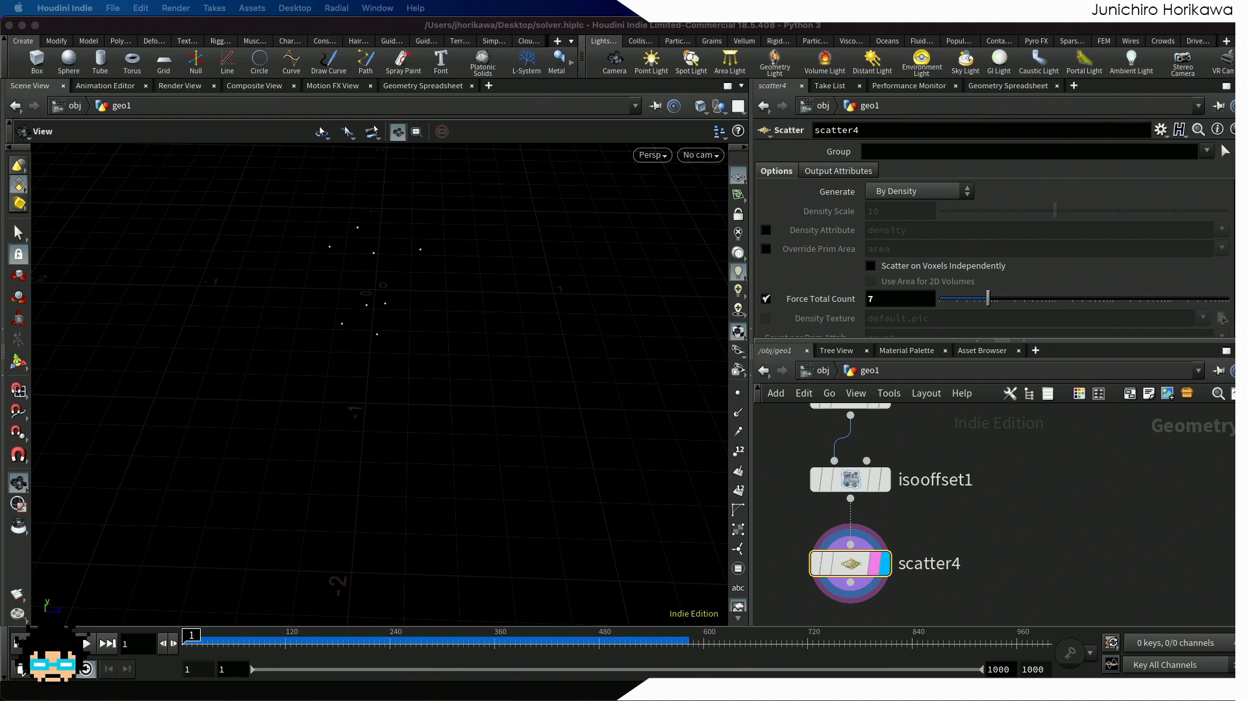
Step: Add a Point Wrangle node below scatter4 and wire scatter4's output into its first input
{"action": "left_click", "coordinate": [1061, 574]}
{"action": "middle_click_drag", "start_coordinate": [1040, 569], "coordinate": [1030, 506]}
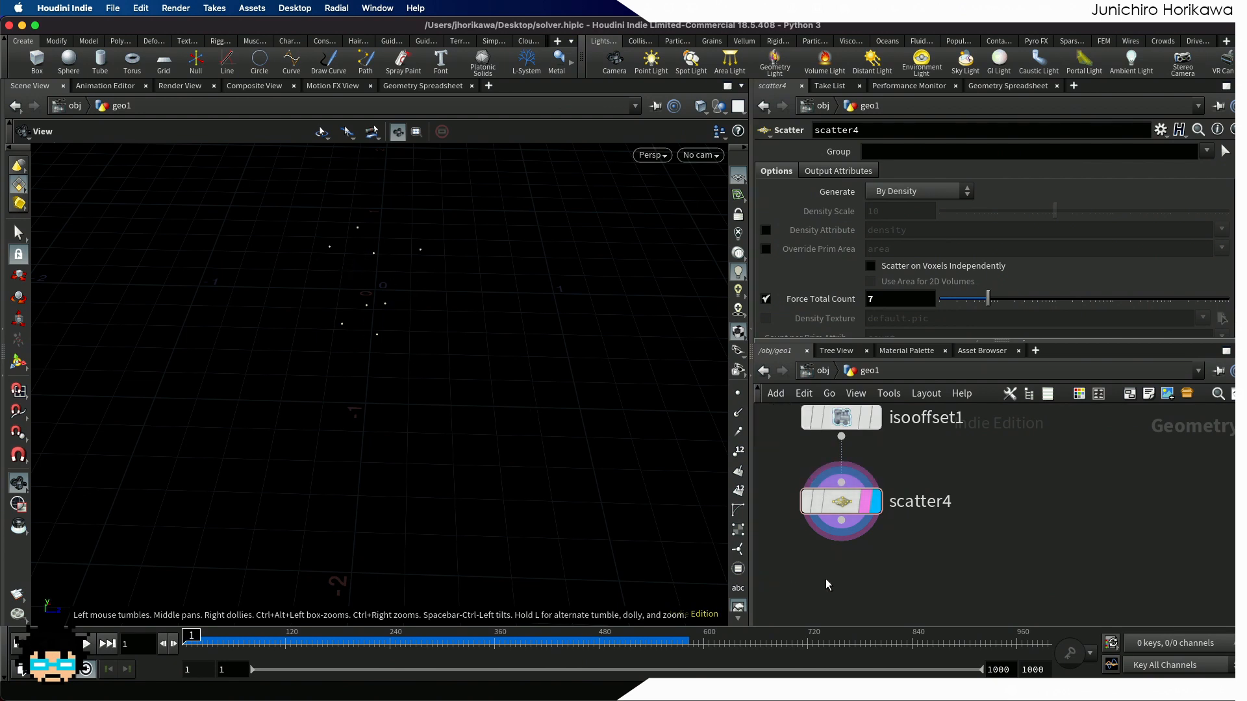
{"action": "middle_click_drag", "start_coordinate": [825, 578], "coordinate": [861, 576]}
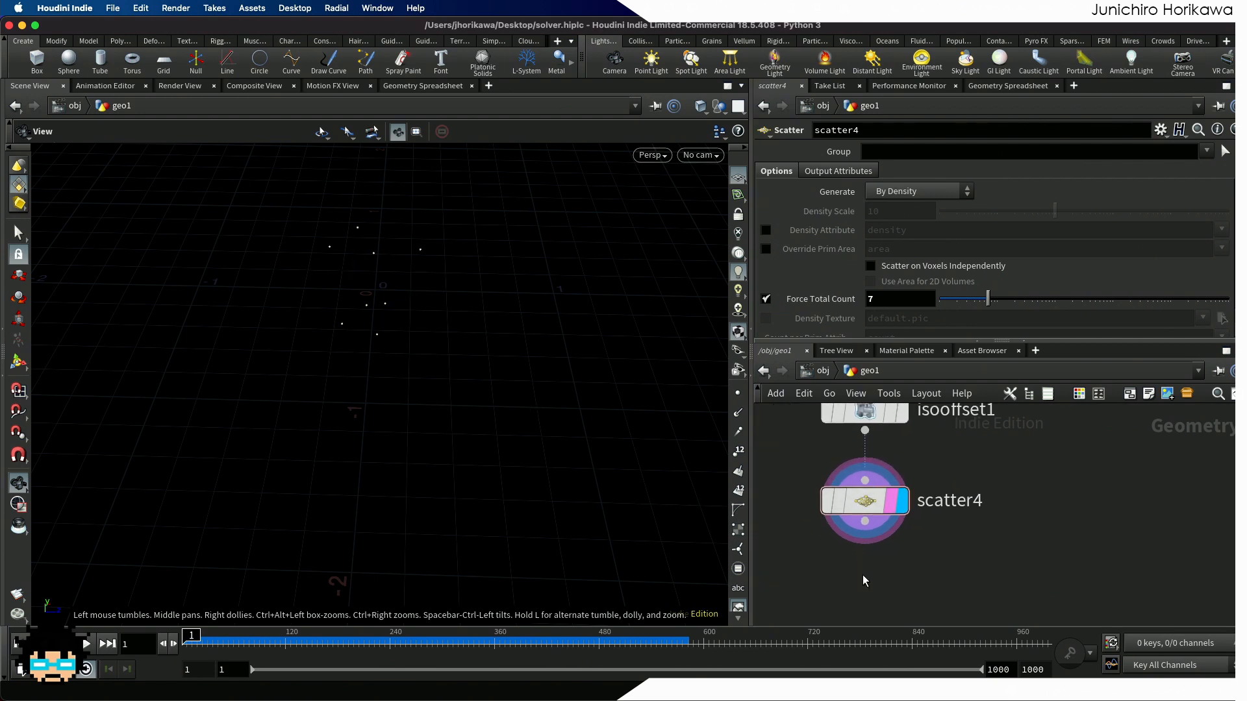
{"action": "key", "text": "Tab"}
{"action": "type", "text": "point wran"}
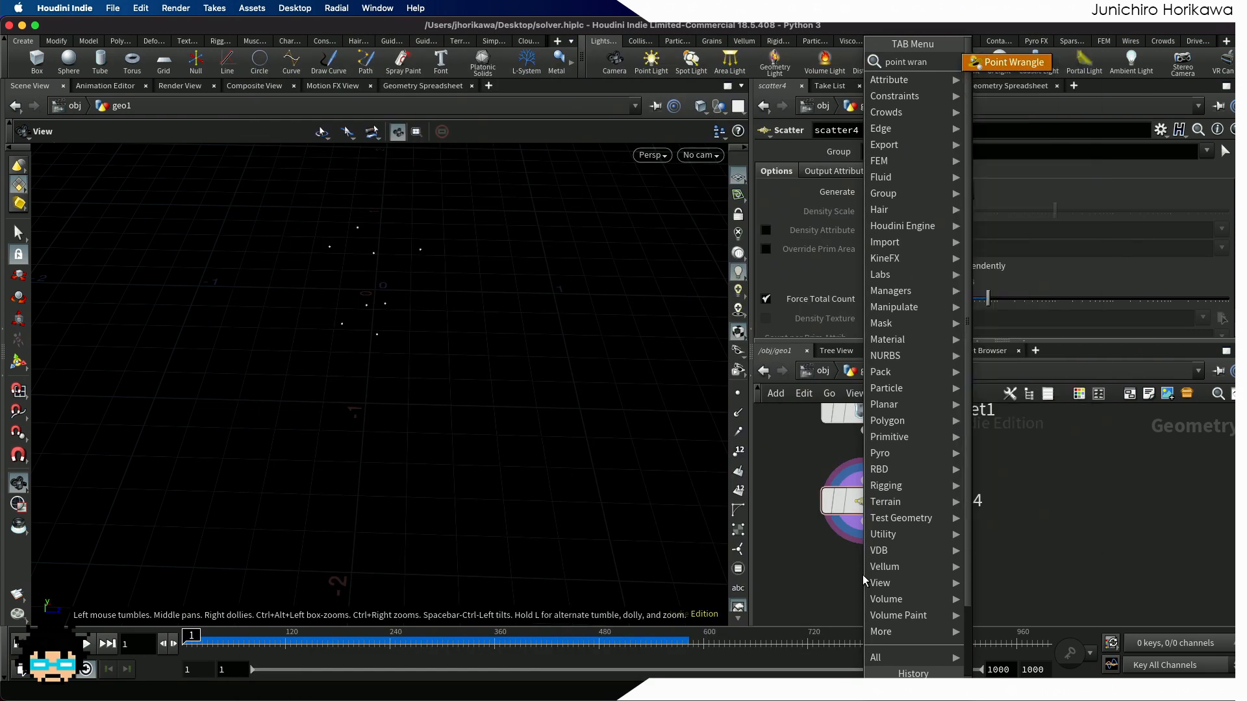
{"action": "key", "text": "Return"}
{"action": "left_click", "coordinate": [863, 574]}
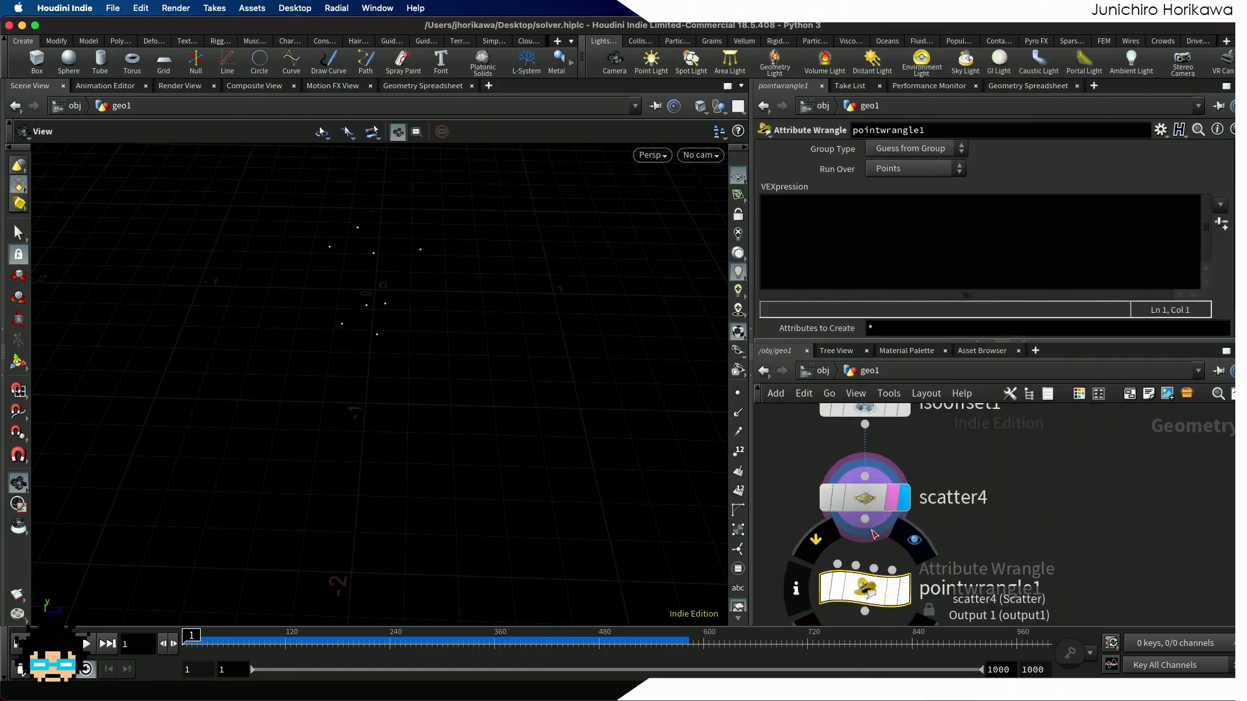
{"action": "left_click_drag", "start_coordinate": [864, 520], "coordinate": [838, 563]}
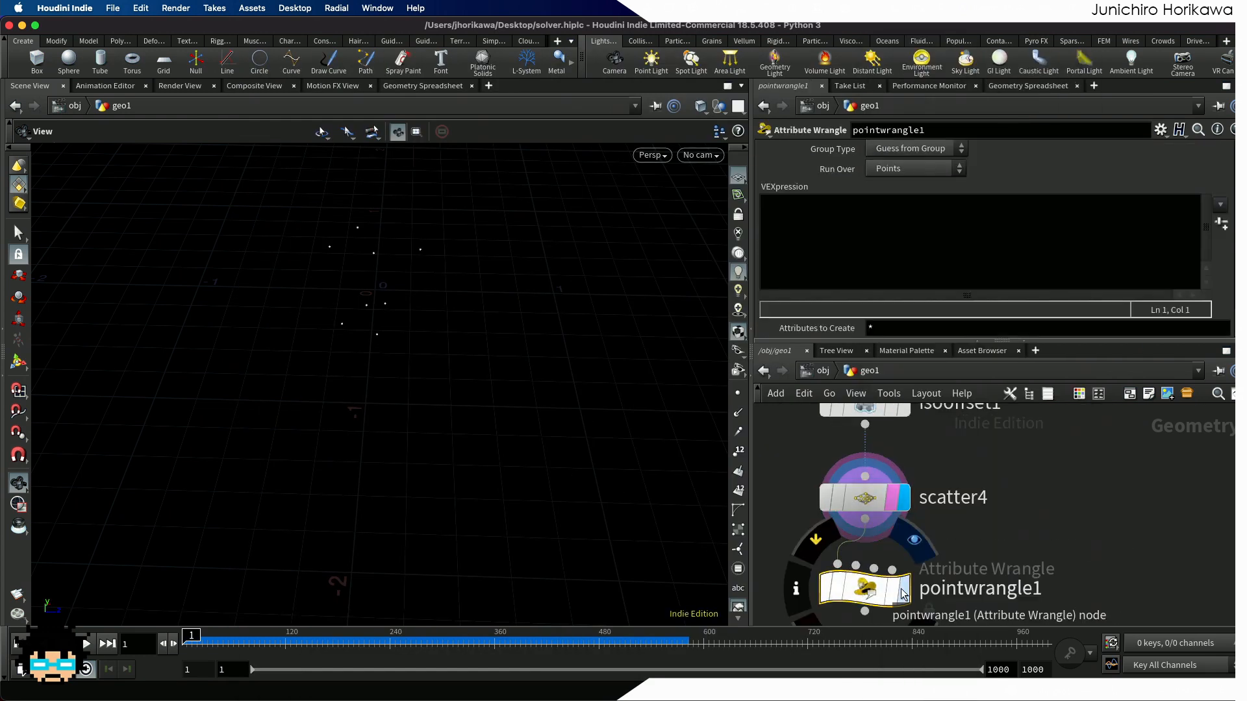
Step: Rename the new point wrangle to init_points and save the scene
{"action": "double_click", "coordinate": [944, 595]}
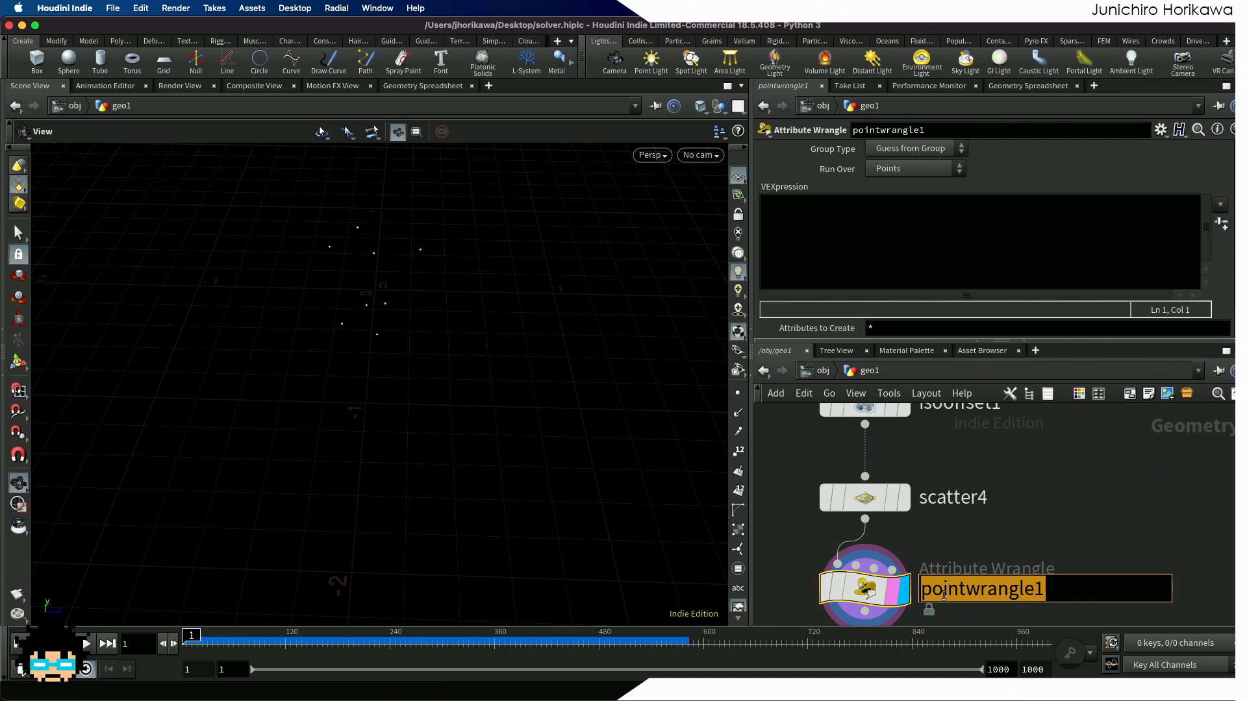
{"action": "type", "text": "init_ponits"}
{"action": "key", "text": "Return"}
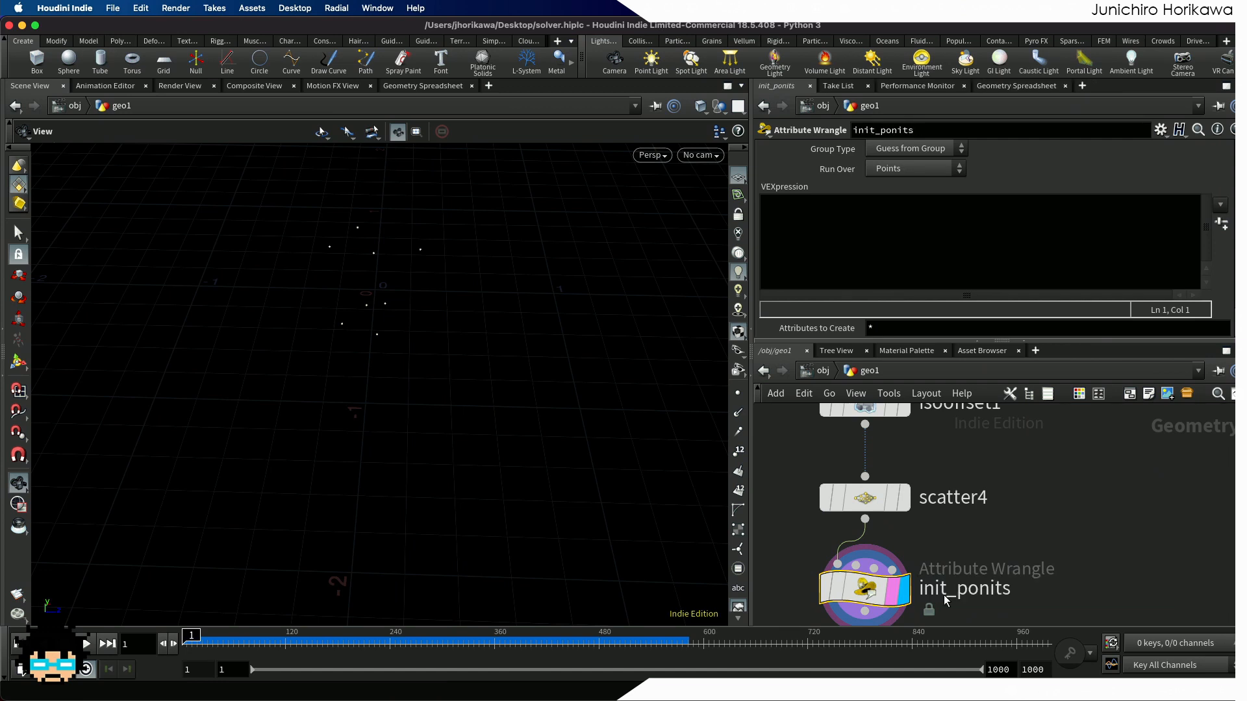
{"action": "double_click", "coordinate": [944, 601]}
{"action": "left_click_drag", "start_coordinate": [979, 594], "coordinate": [1064, 599]}
{"action": "type", "text": "io"}
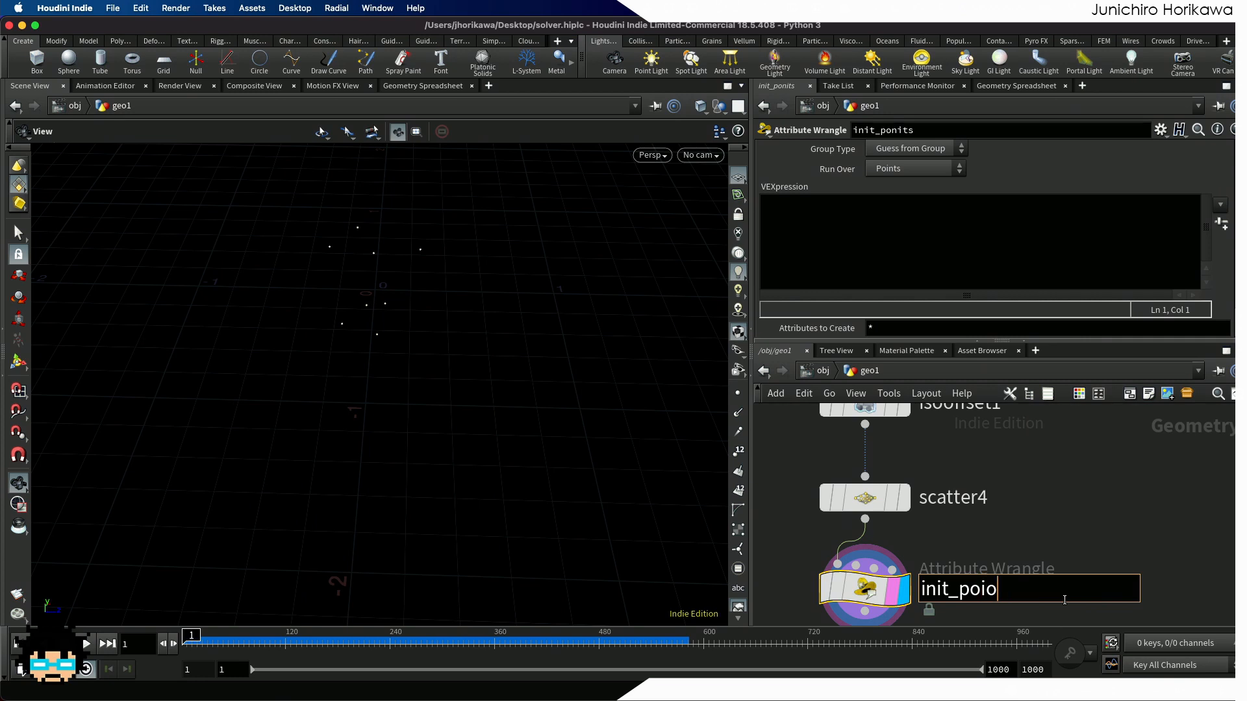
{"action": "key", "text": "BackSpace"}
{"action": "key", "text": "BackSpace"}
{"action": "type", "text": "ints"}
{"action": "key", "text": "Return"}
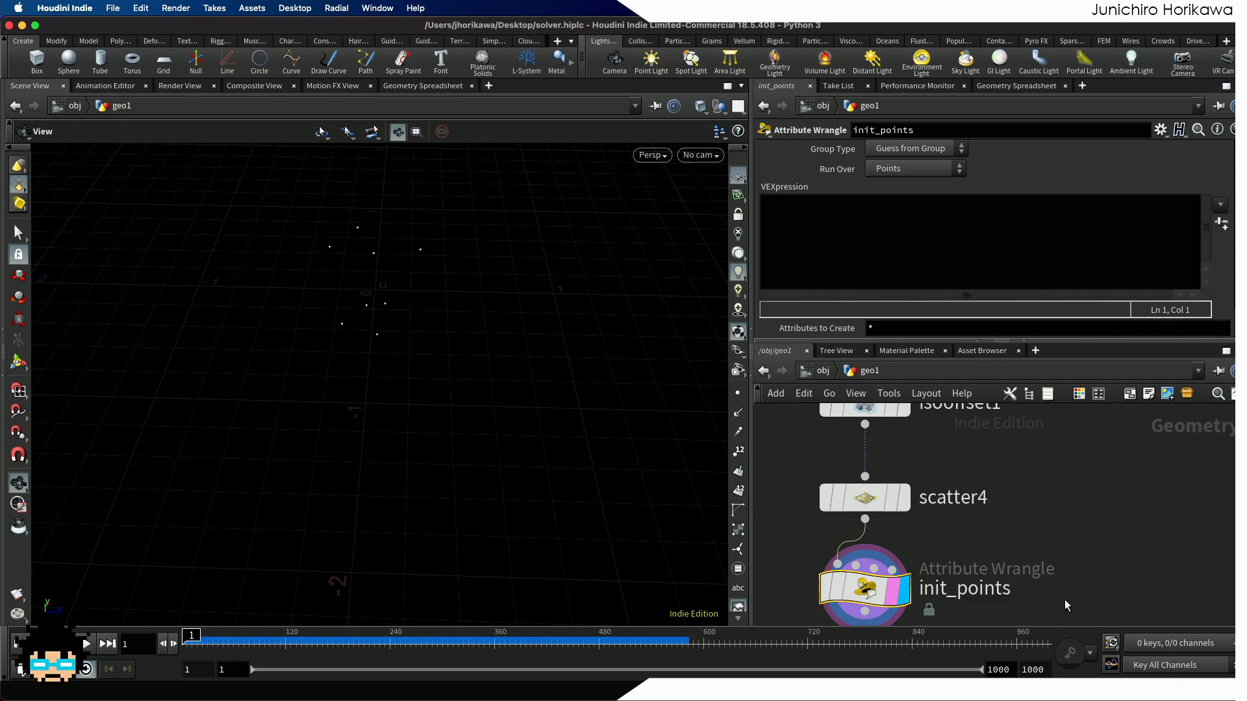
{"action": "key", "text": "super+s"}
Step: Write vector vel = rand(@P + chf("seed")); in the init_points code and generate its Seed parameter
{"action": "left_click", "coordinate": [855, 250]}
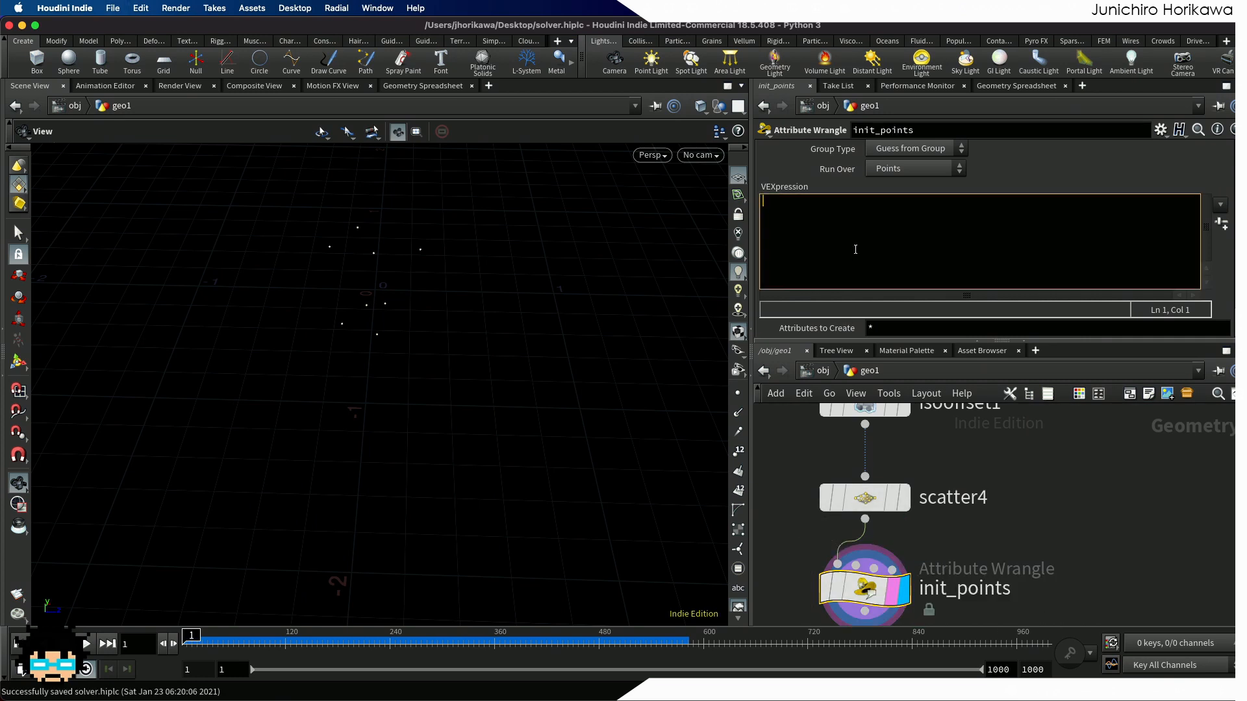
{"action": "type", "text": "vecto"}
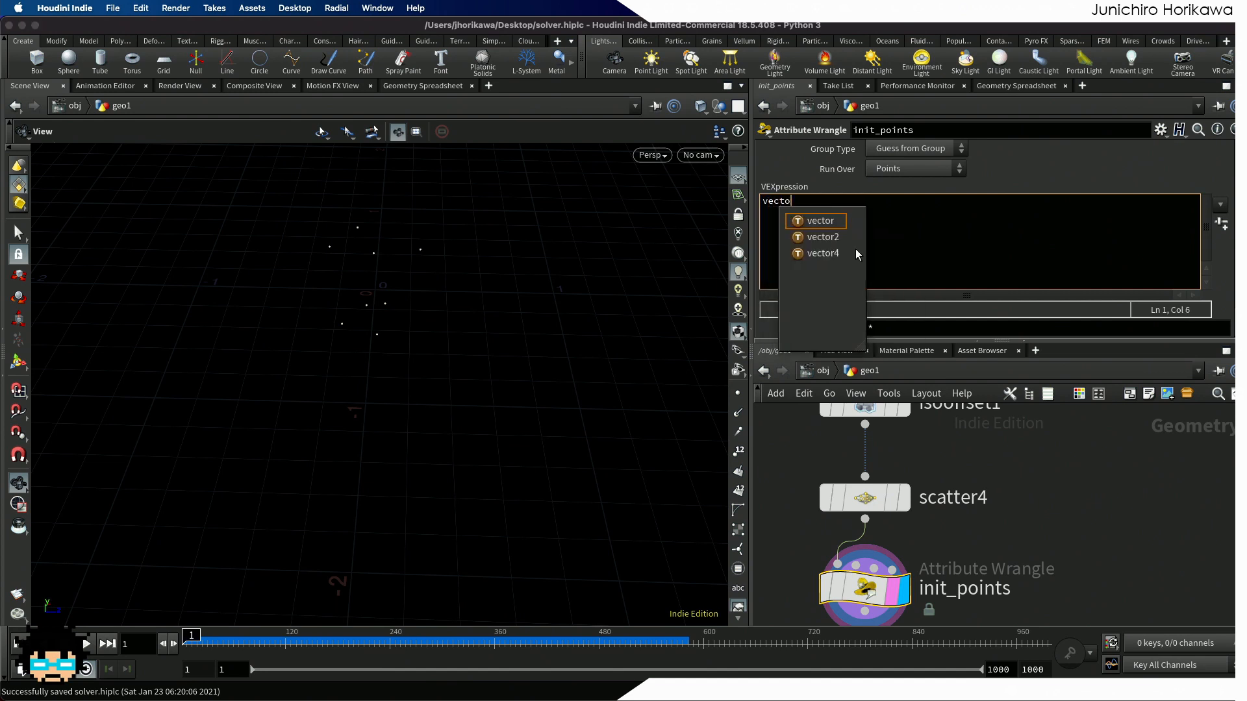
{"action": "type", "text": "r vel = "}
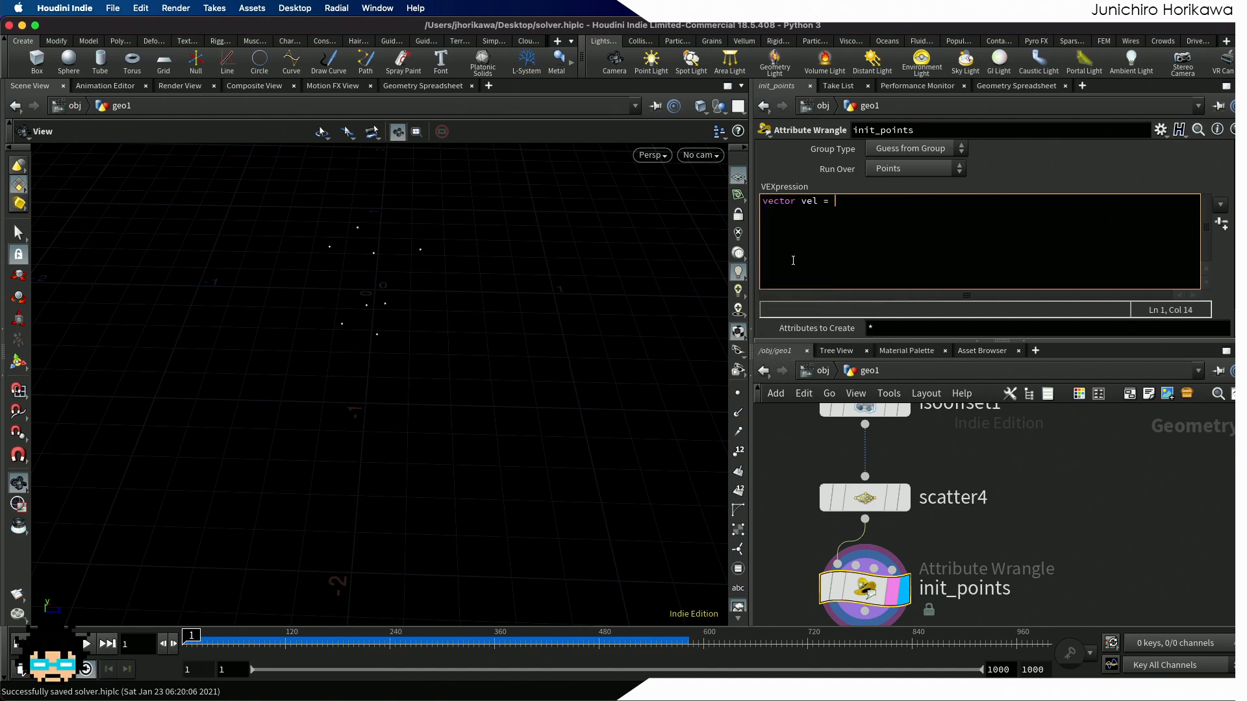
{"action": "type", "text": "rand"}
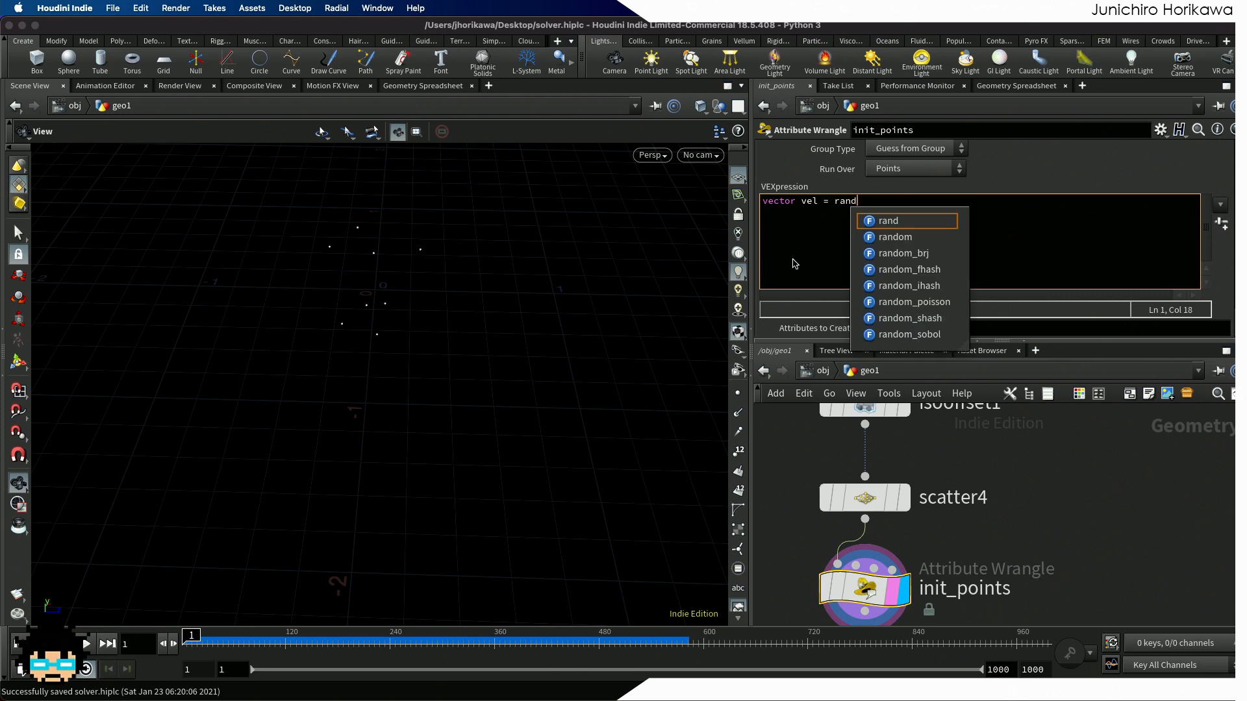
{"action": "type", "text": "(@P"}
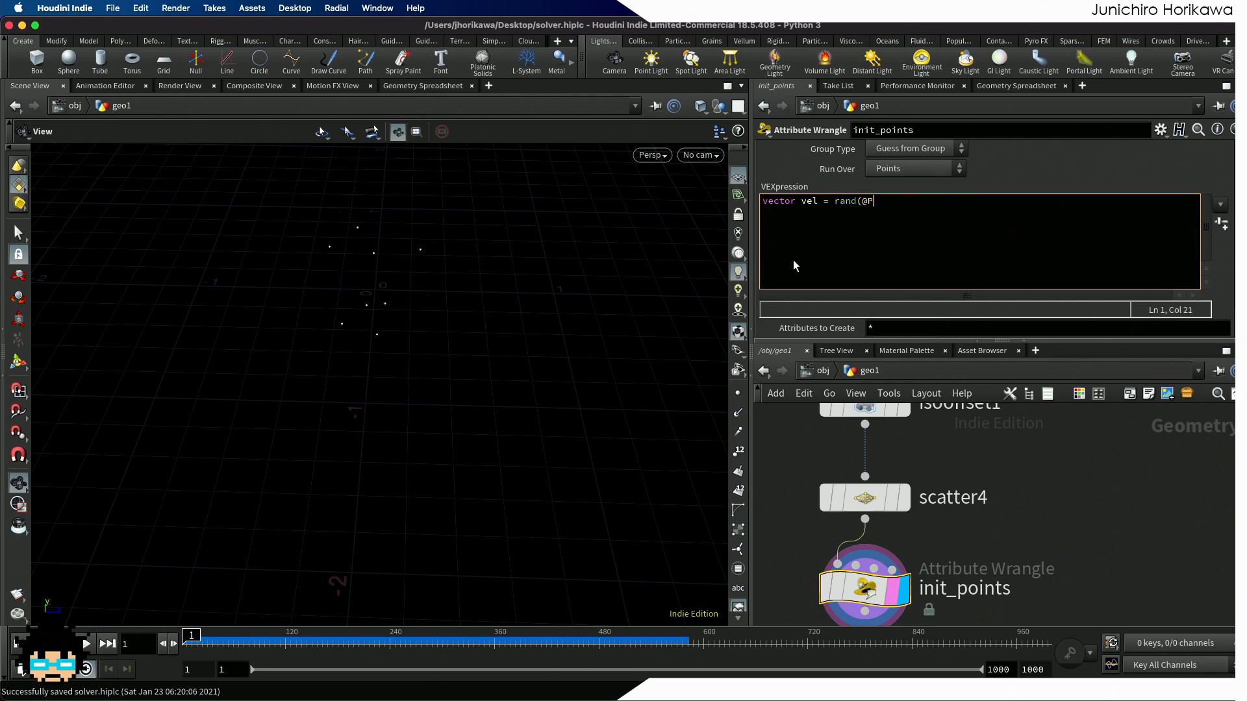
{"action": "type", "text": " + chf(\"seed\"));"}
{"action": "left_click", "coordinate": [1221, 227]}
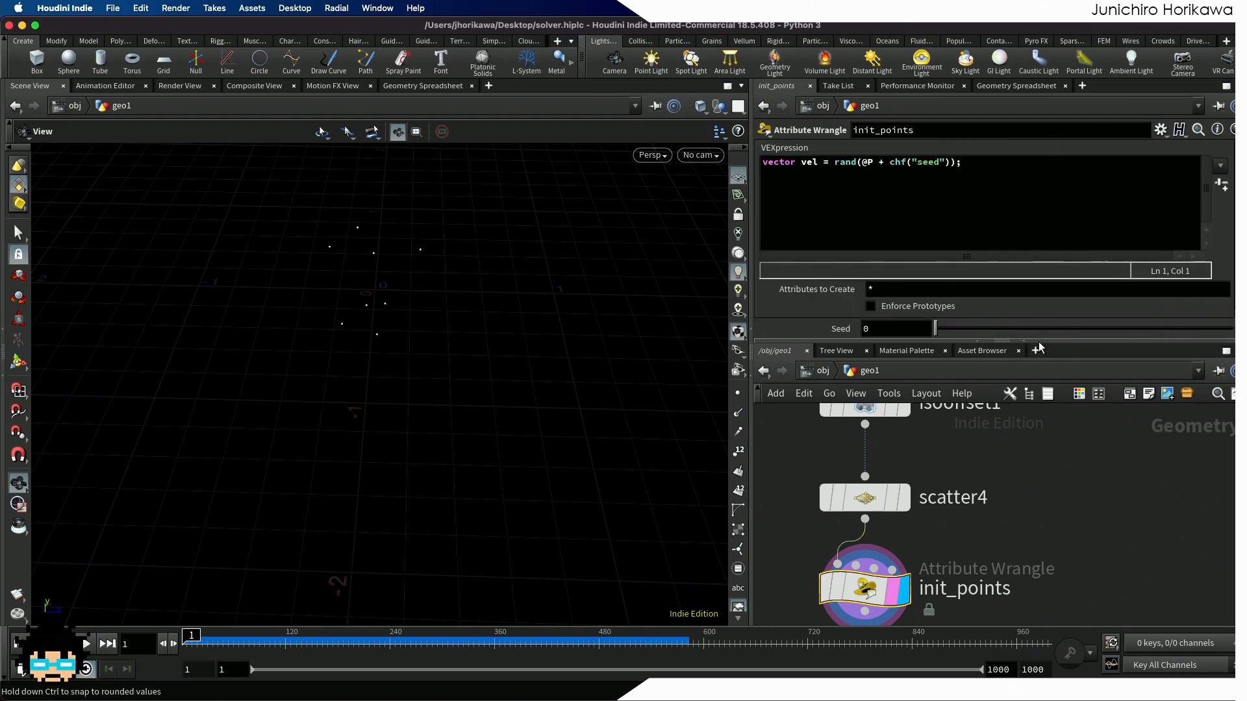
{"action": "scroll", "coordinate": [1000, 264], "scroll_direction": "up", "scroll_amount": 3}
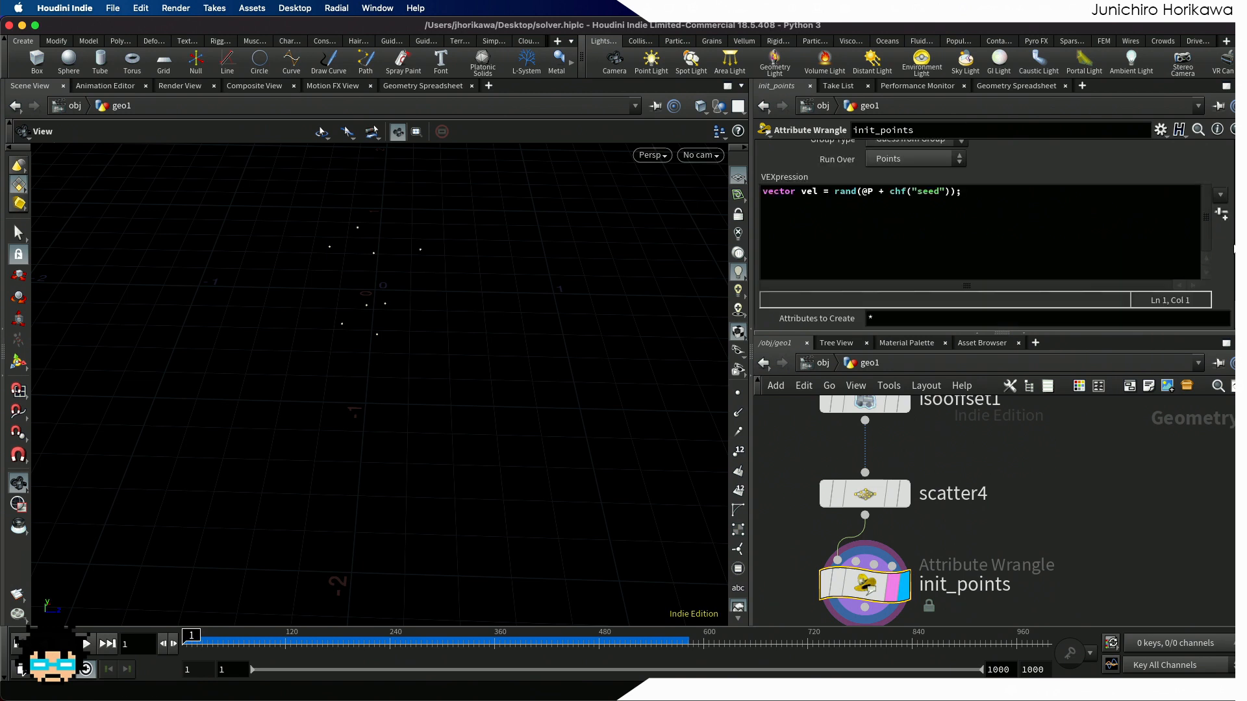
Step: Add the line vel -= set(0.5, 0.5, 0.5); and, after a blank line, v@N = vel; to the init_points code
{"action": "left_click", "coordinate": [1000, 264]}
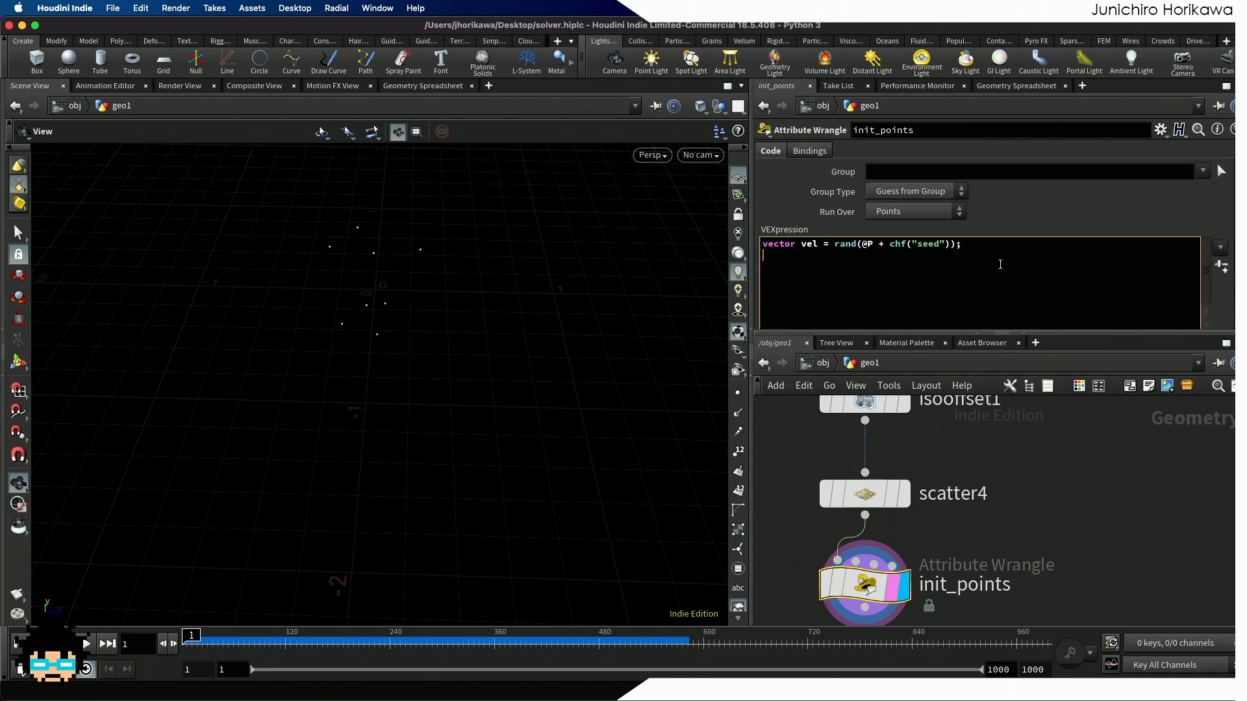
{"action": "type", "text": "vel -= set(0.5, 0.5, 0.5);"}
{"action": "key", "text": "Return"}
{"action": "type", "text": "v@N +"}
{"action": "key", "text": "BackSpace"}
{"action": "type", "text": "= "}
{"action": "type", "text": "vel;"}
{"action": "key", "text": "Return"}
Step: Change the v@N assignment to normalize(vel) * chf("speed")
{"action": "key", "text": "Left"}
{"action": "key", "text": "Left"}
{"action": "key", "text": "Left"}
{"action": "key", "text": "Left"}
{"action": "type", "text": "normalize("}
{"action": "key", "text": "shift+Right"}
{"action": "key", "text": "shift+Right"}
{"action": "key", "text": "shift+Right"}
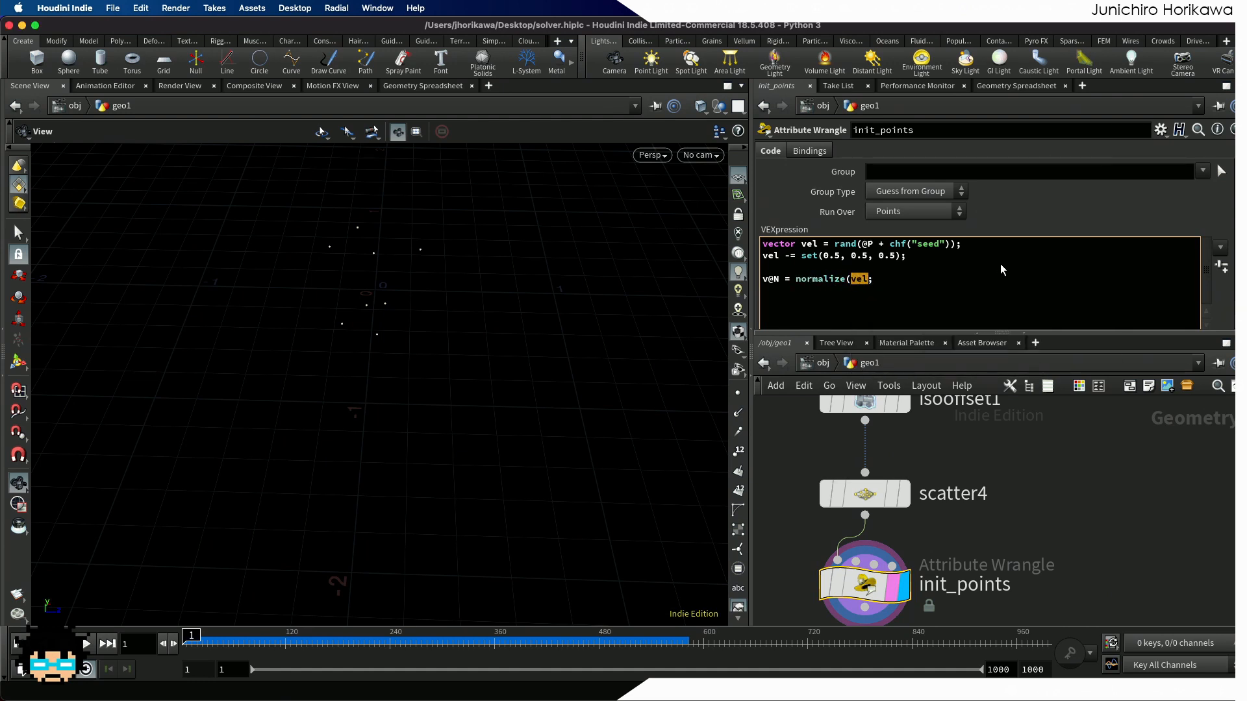
{"action": "key", "text": "Right"}
{"action": "type", "text": ") * chf(\"speed\")"}
Step: Generate the Speed parameter for init_points and set it to 0.02
{"action": "left_click", "coordinate": [1221, 266]}
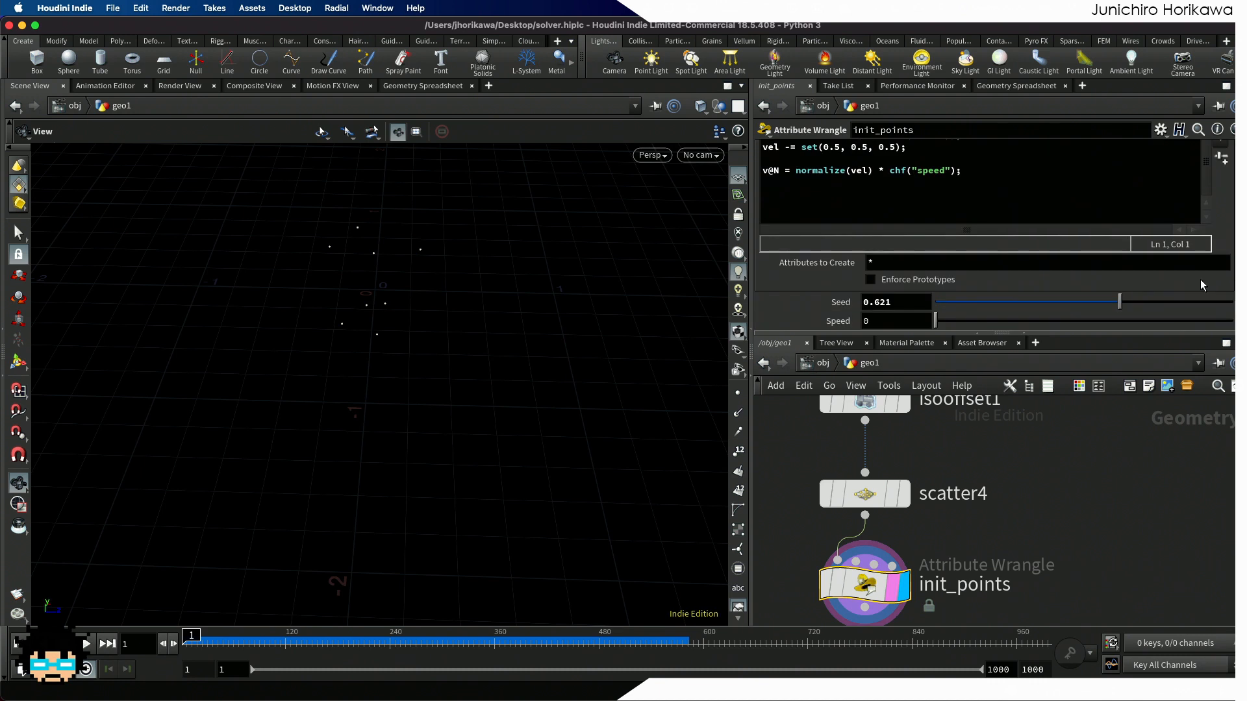
{"action": "left_click_drag", "start_coordinate": [982, 318], "coordinate": [1012, 321]}
{"action": "double_click", "coordinate": [877, 319]}
{"action": "type", "text": "02"}
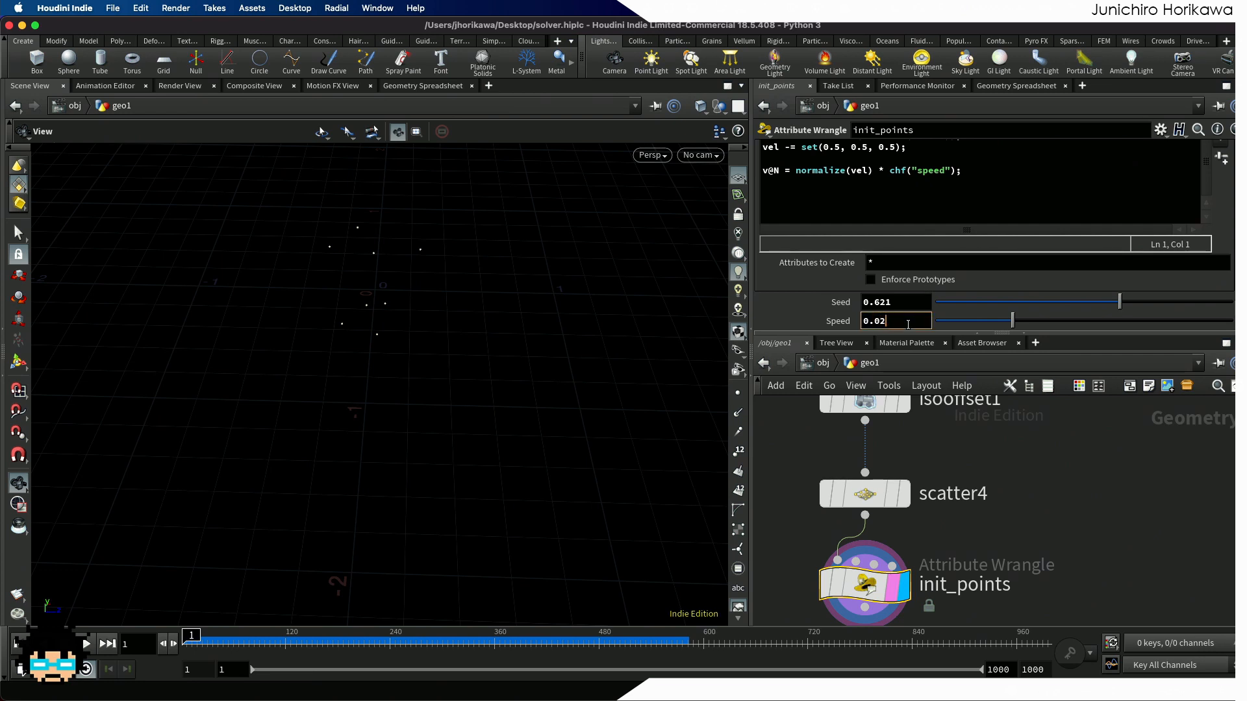
{"action": "key", "text": "Return"}
Step: Compare the Speed parameters of the init_vel and init_points wrangles
{"action": "scroll", "coordinate": [951, 532], "scroll_direction": "down", "scroll_amount": 8}
{"action": "middle_click_drag", "start_coordinate": [987, 480], "coordinate": [962, 569]}
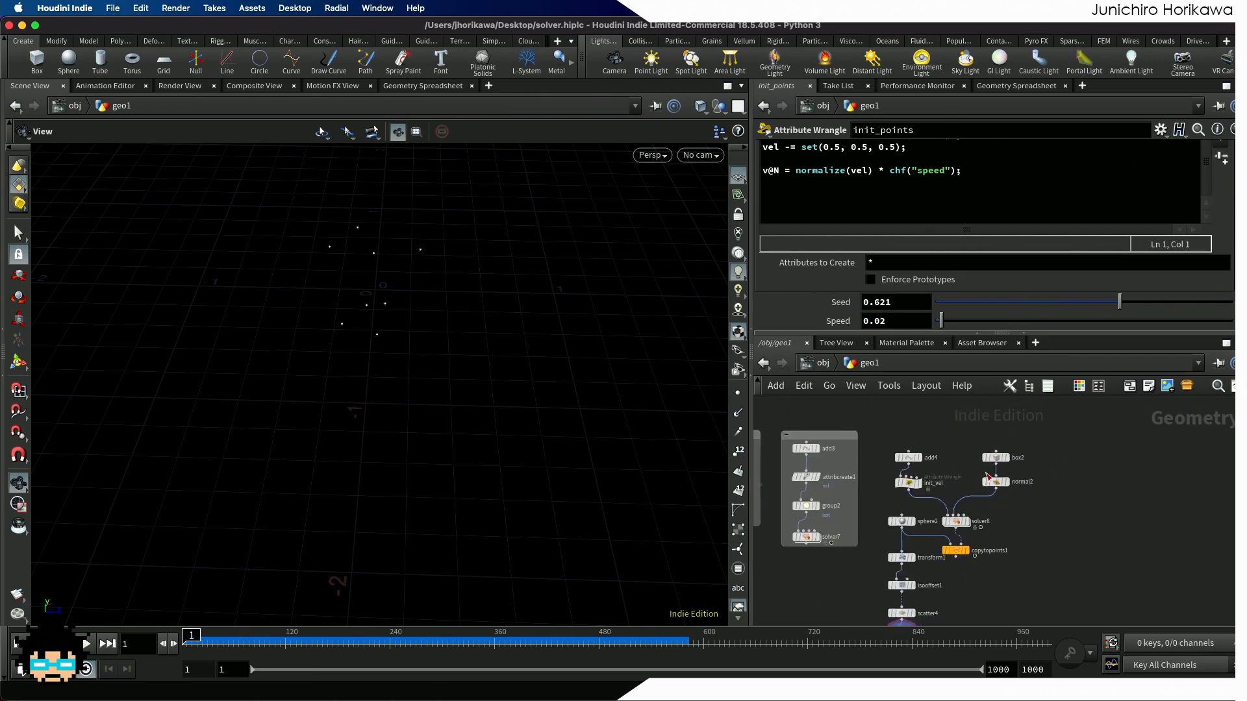
{"action": "scroll", "coordinate": [987, 476], "scroll_direction": "up", "scroll_amount": 8}
{"action": "scroll", "coordinate": [984, 472], "scroll_direction": "down", "scroll_amount": 4}
{"action": "scroll", "coordinate": [935, 532], "scroll_direction": "up", "scroll_amount": 2}
{"action": "middle_click_drag", "start_coordinate": [946, 474], "coordinate": [944, 422]}
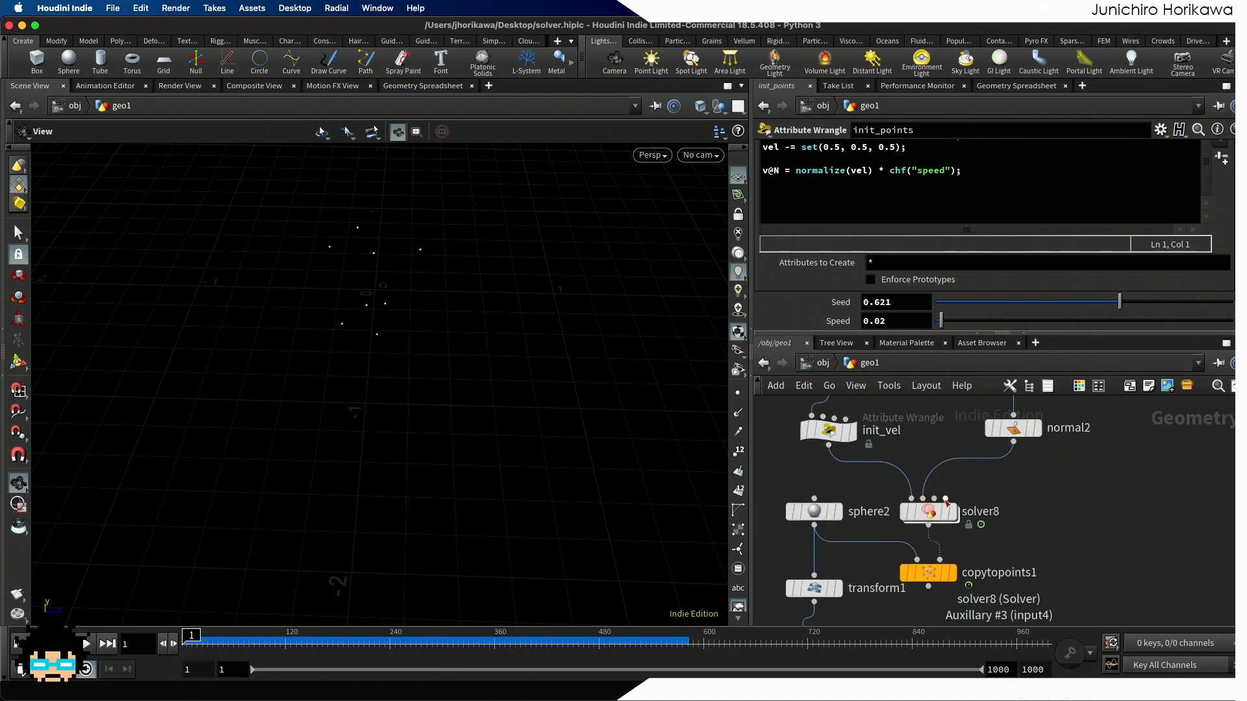
{"action": "middle_click_drag", "start_coordinate": [858, 463], "coordinate": [860, 520]}
{"action": "left_click", "coordinate": [825, 488]}
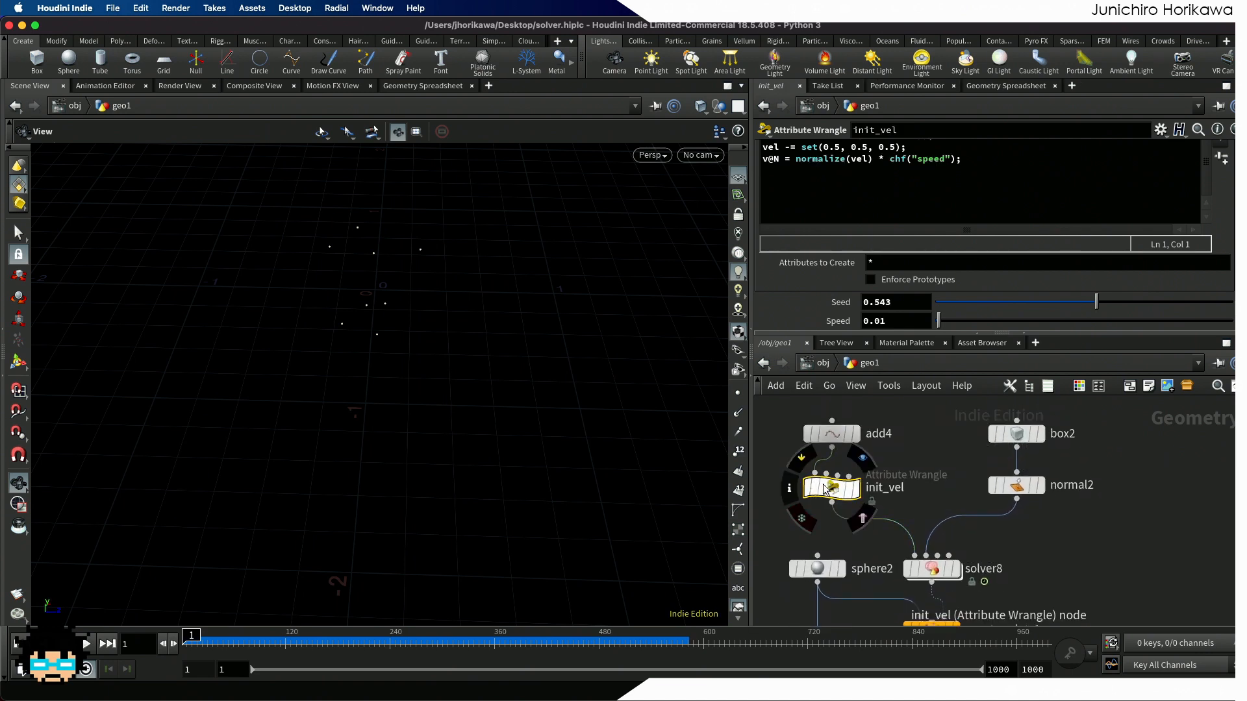
{"action": "left_click", "coordinate": [909, 320]}
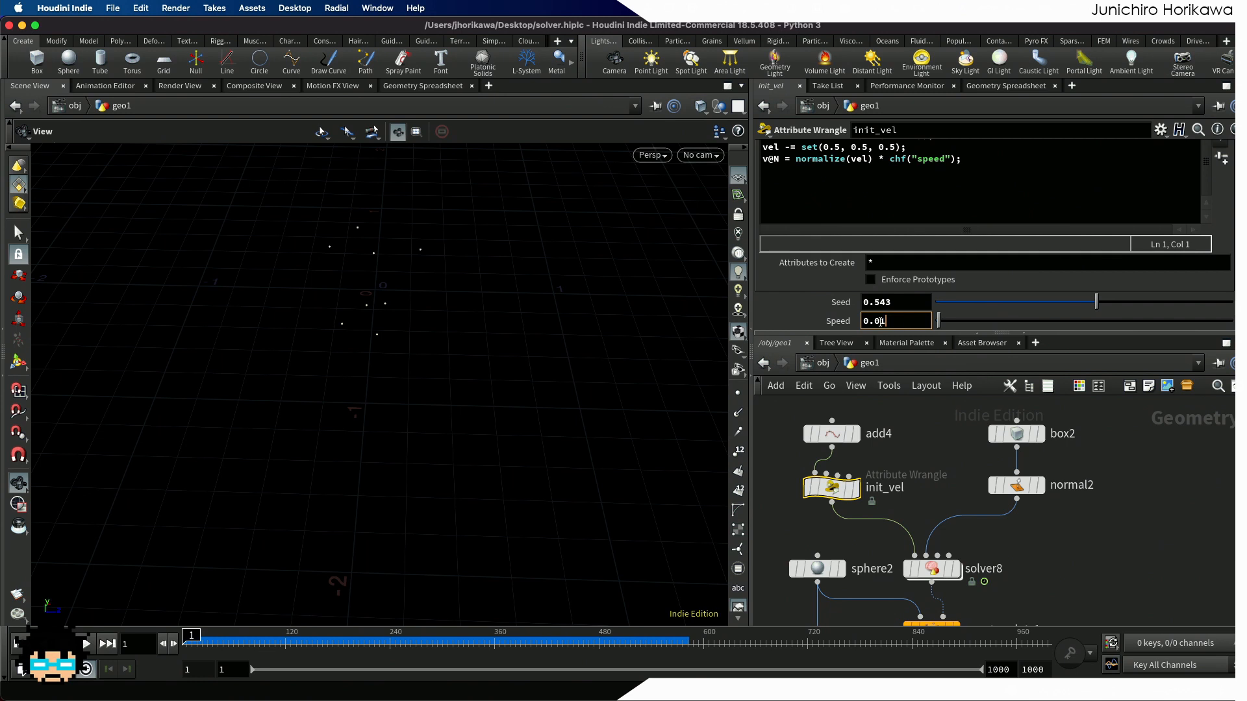
{"action": "key", "text": "Return"}
{"action": "scroll", "coordinate": [957, 446], "scroll_direction": "down", "scroll_amount": 5}
{"action": "scroll", "coordinate": [892, 585], "scroll_direction": "up", "scroll_amount": 5}
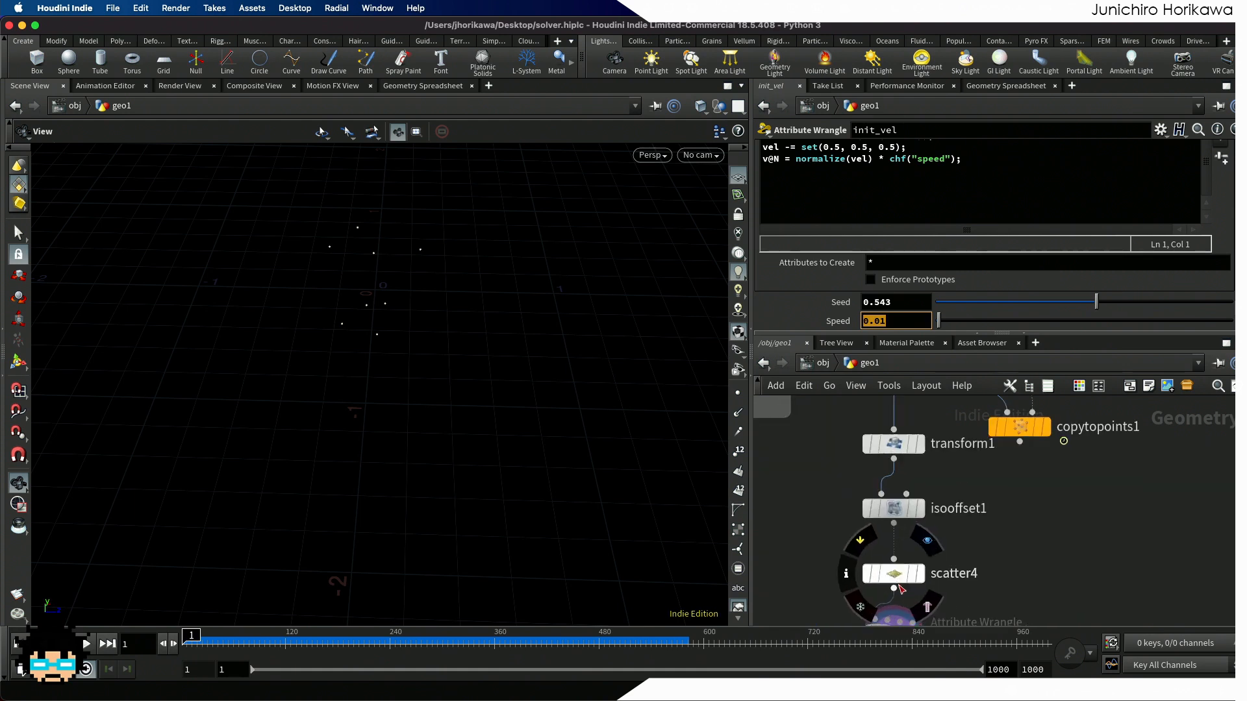
{"action": "middle_click_drag", "start_coordinate": [964, 575], "coordinate": [957, 519]}
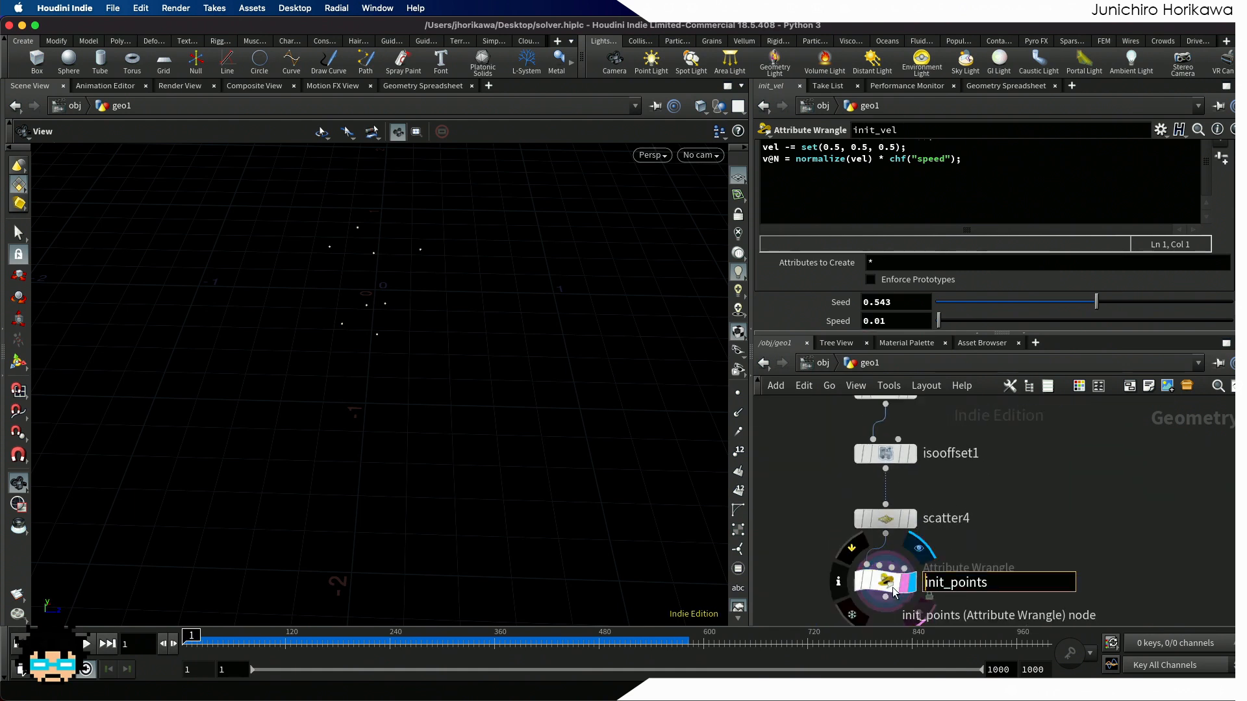
{"action": "left_click", "coordinate": [952, 580]}
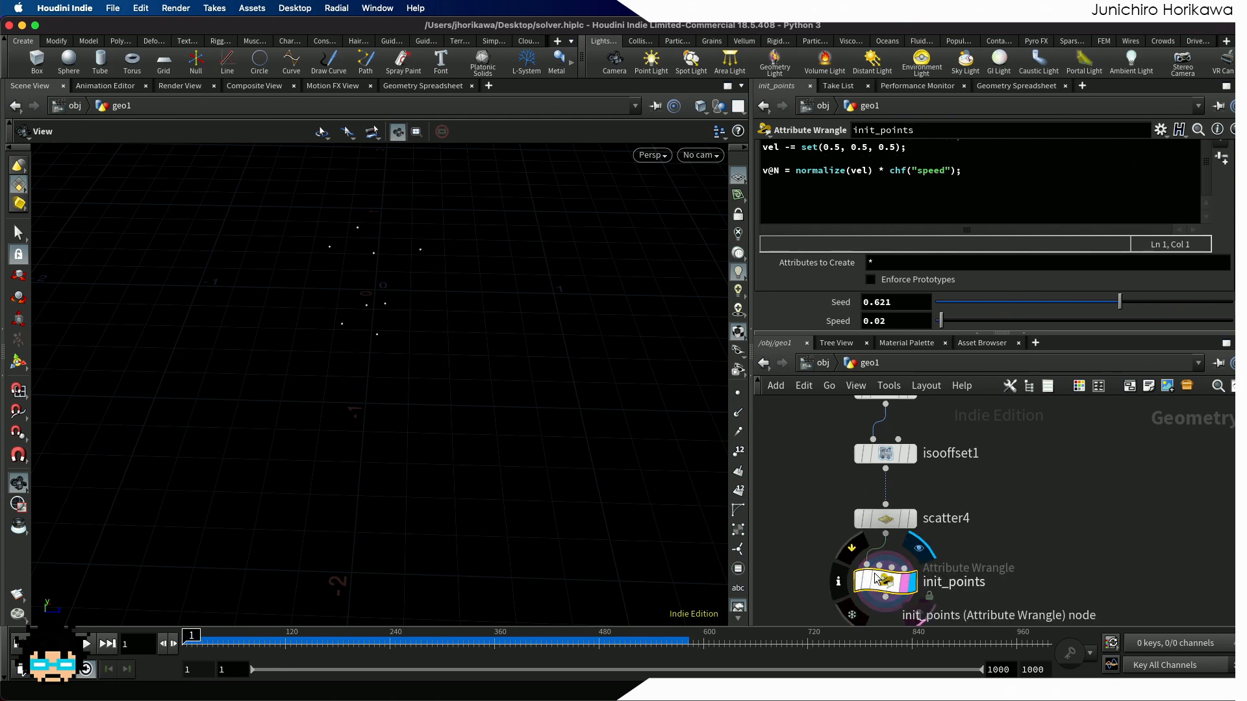
{"action": "left_click_drag", "start_coordinate": [887, 584], "coordinate": [888, 589]}
{"action": "left_click_drag", "start_coordinate": [899, 324], "coordinate": [851, 322]}
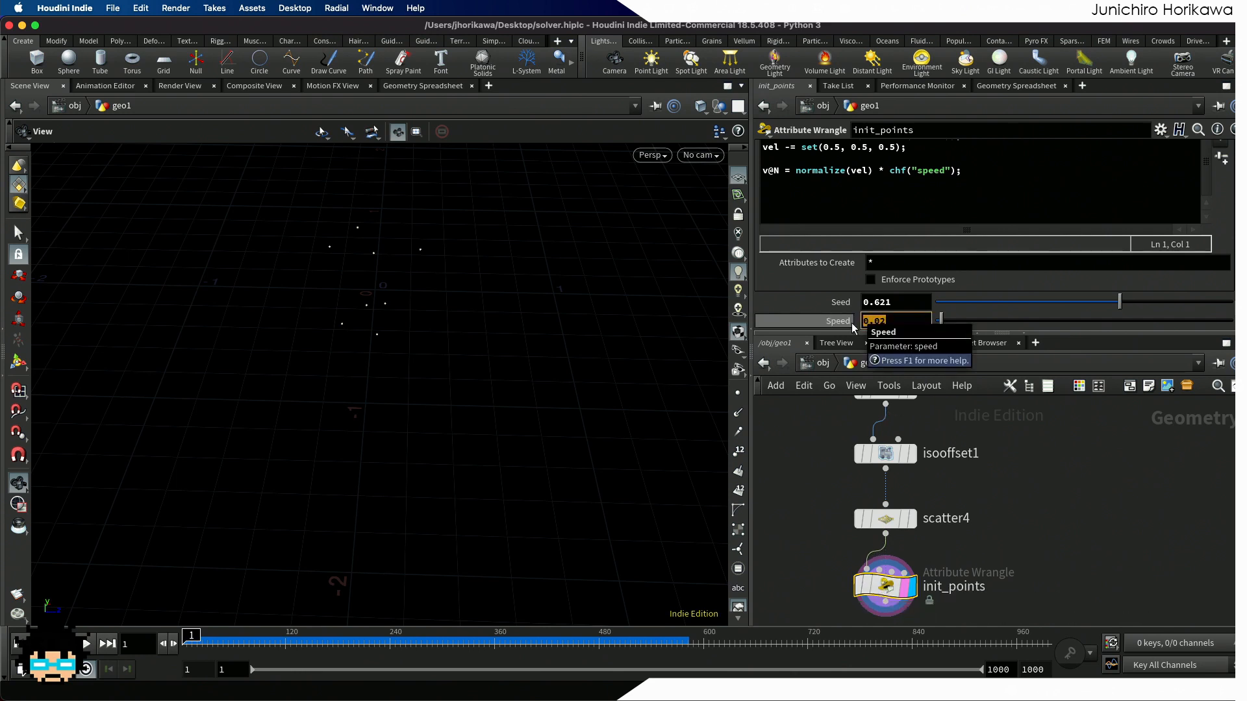
{"action": "scroll", "coordinate": [955, 482], "scroll_direction": "down", "scroll_amount": 5}
{"action": "scroll", "coordinate": [995, 465], "scroll_direction": "up", "scroll_amount": 5}
{"action": "scroll", "coordinate": [938, 573], "scroll_direction": "up", "scroll_amount": 2}
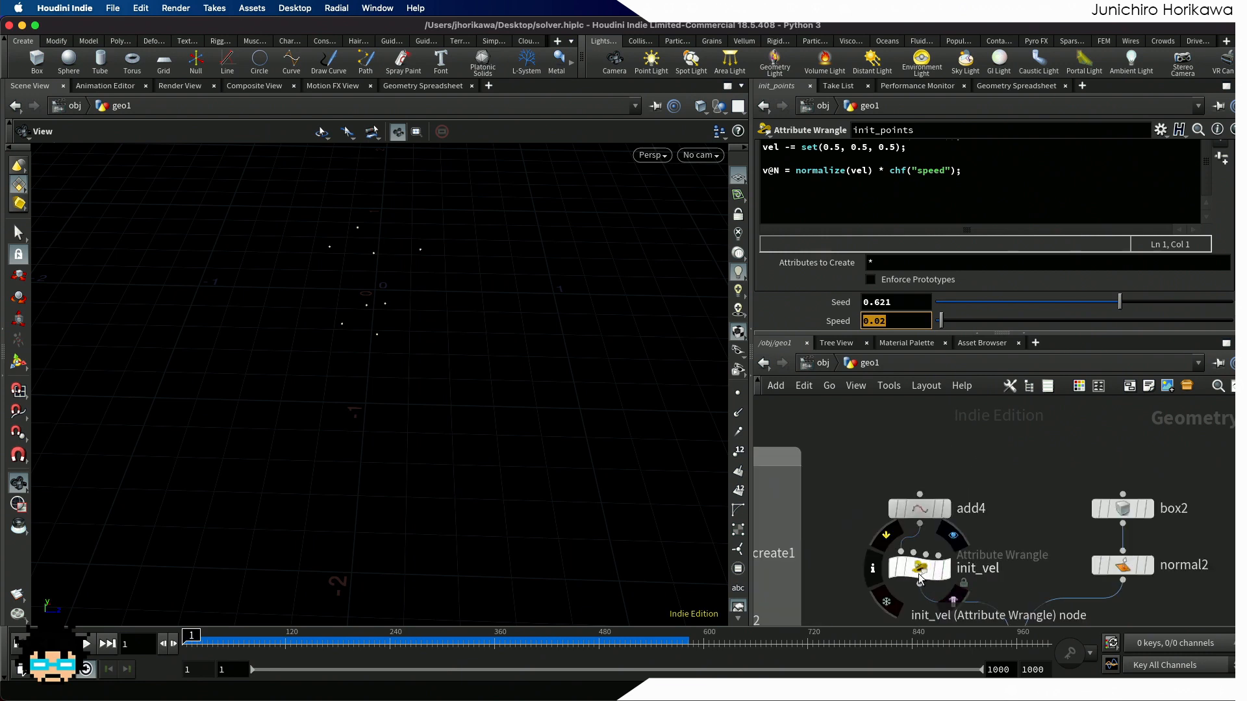
{"action": "left_click", "coordinate": [924, 574]}
{"action": "scroll", "coordinate": [976, 480], "scroll_direction": "down", "scroll_amount": 6}
{"action": "scroll", "coordinate": [967, 534], "scroll_direction": "up", "scroll_amount": 5}
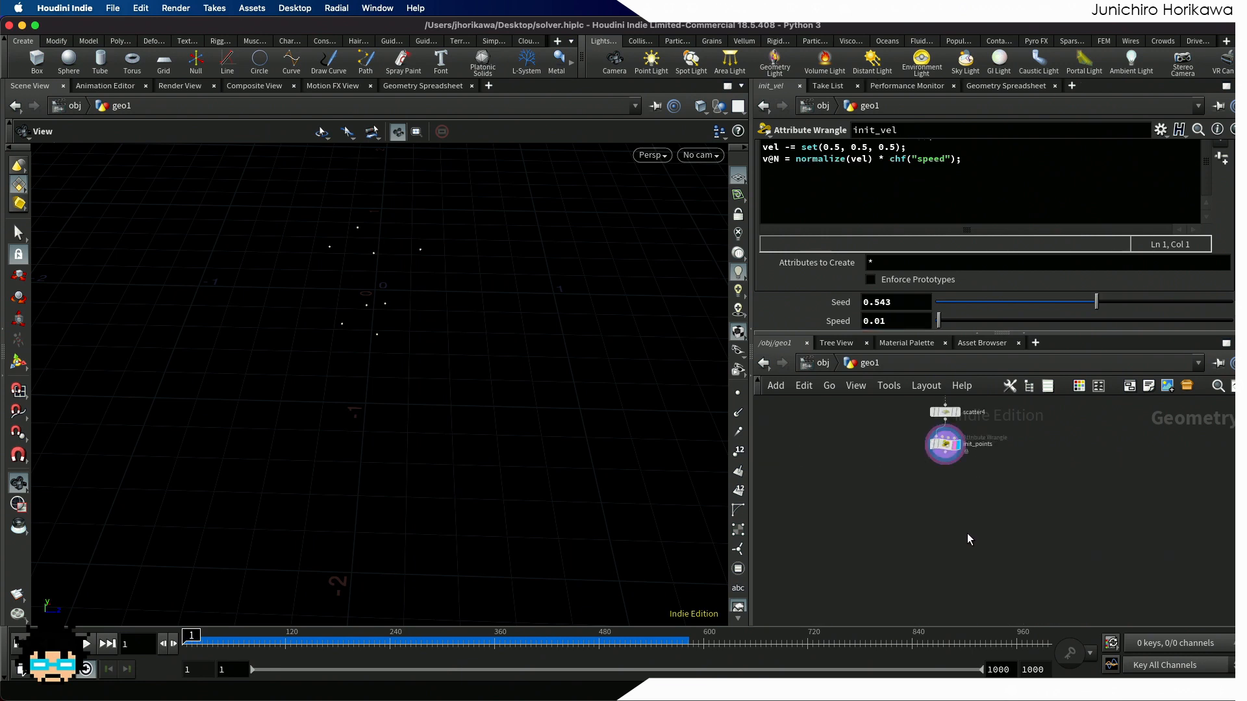
Step: Add the line f@pscale = chf("rad"); after the v@N assignment in the init_points code
{"action": "scroll", "coordinate": [965, 500], "scroll_direction": "up", "scroll_amount": 3}
{"action": "left_click", "coordinate": [948, 507]}
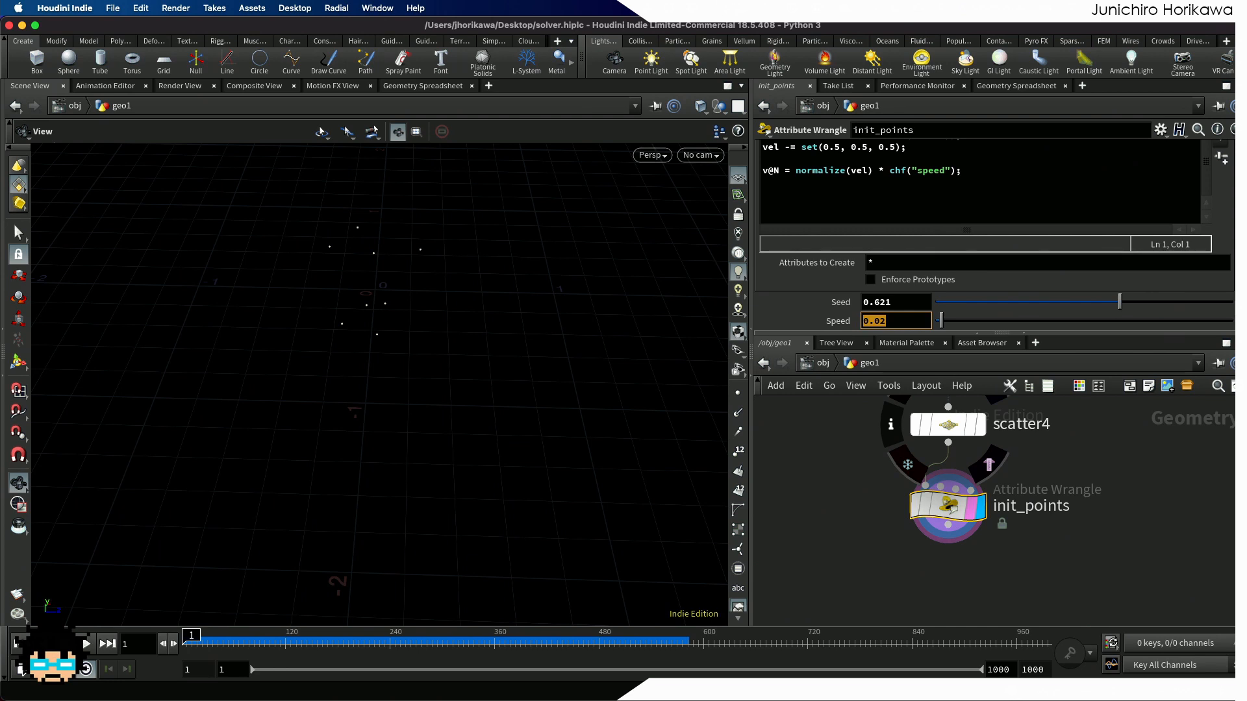
{"action": "left_click_drag", "start_coordinate": [935, 196], "coordinate": [998, 174]}
{"action": "left_click", "coordinate": [998, 173]}
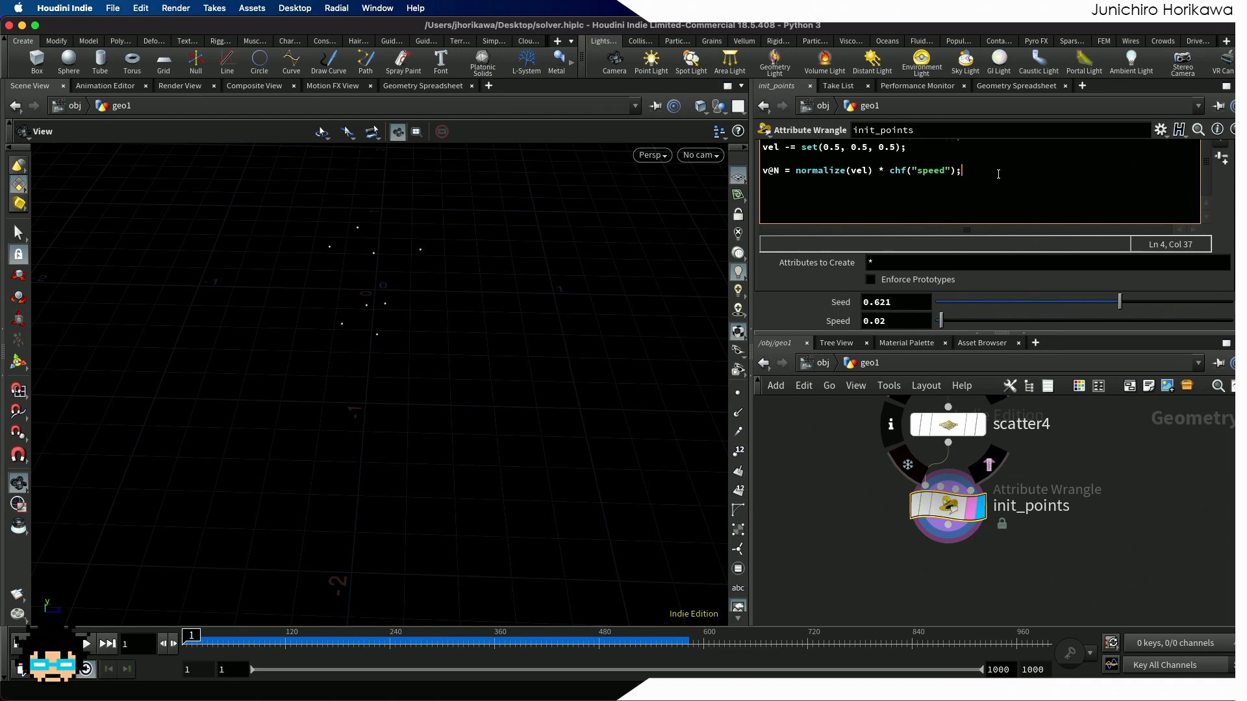
{"action": "key", "text": "Return"}
{"action": "type", "text": "f"}
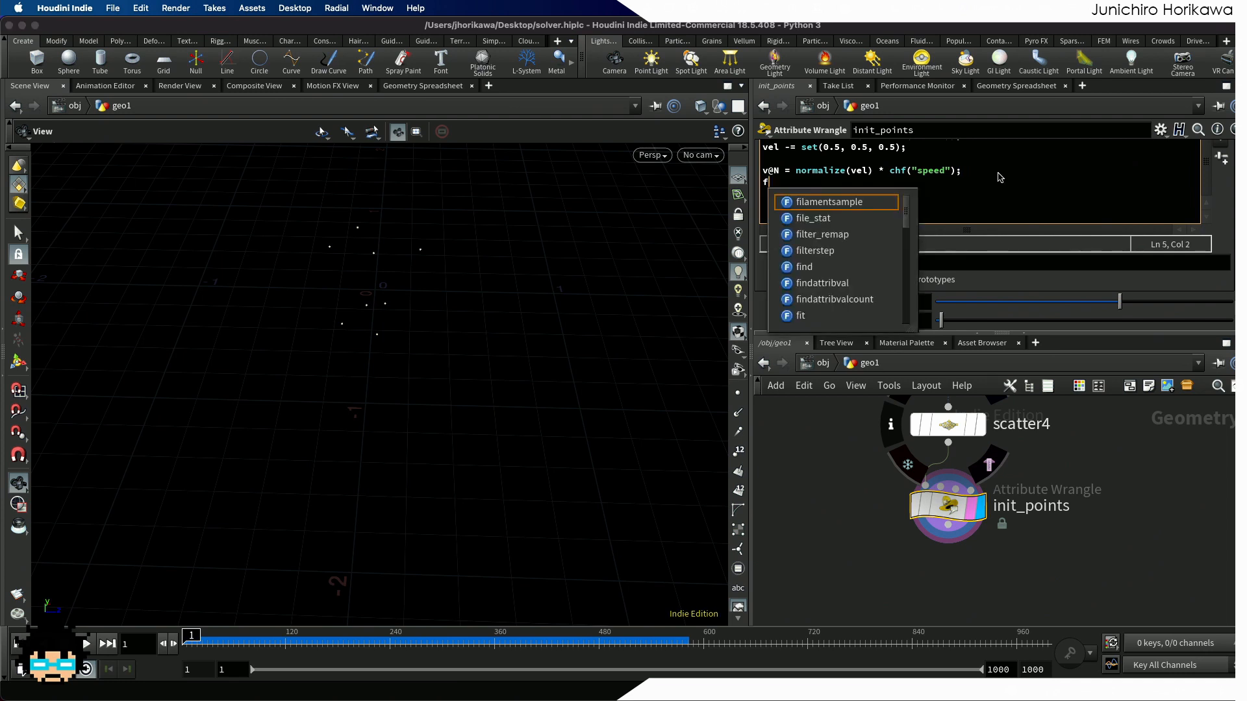
{"action": "type", "text": "@pscale = "}
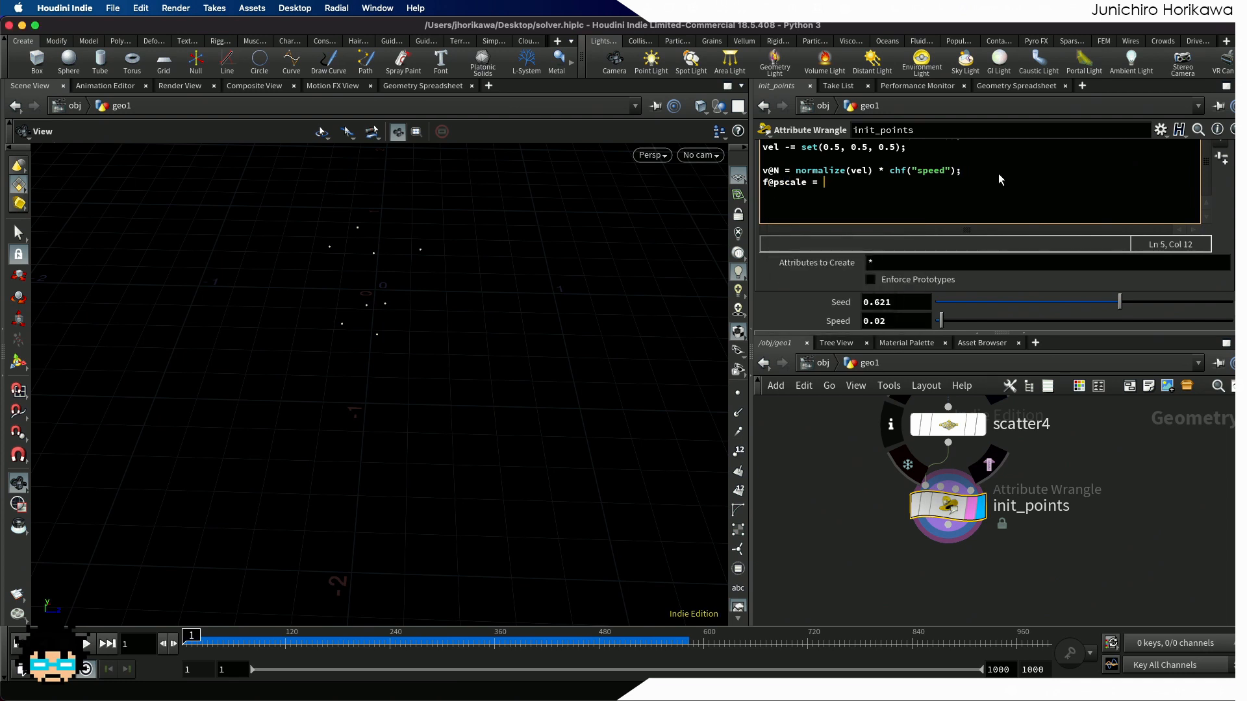
{"action": "type", "text": "chf(\"rad"}
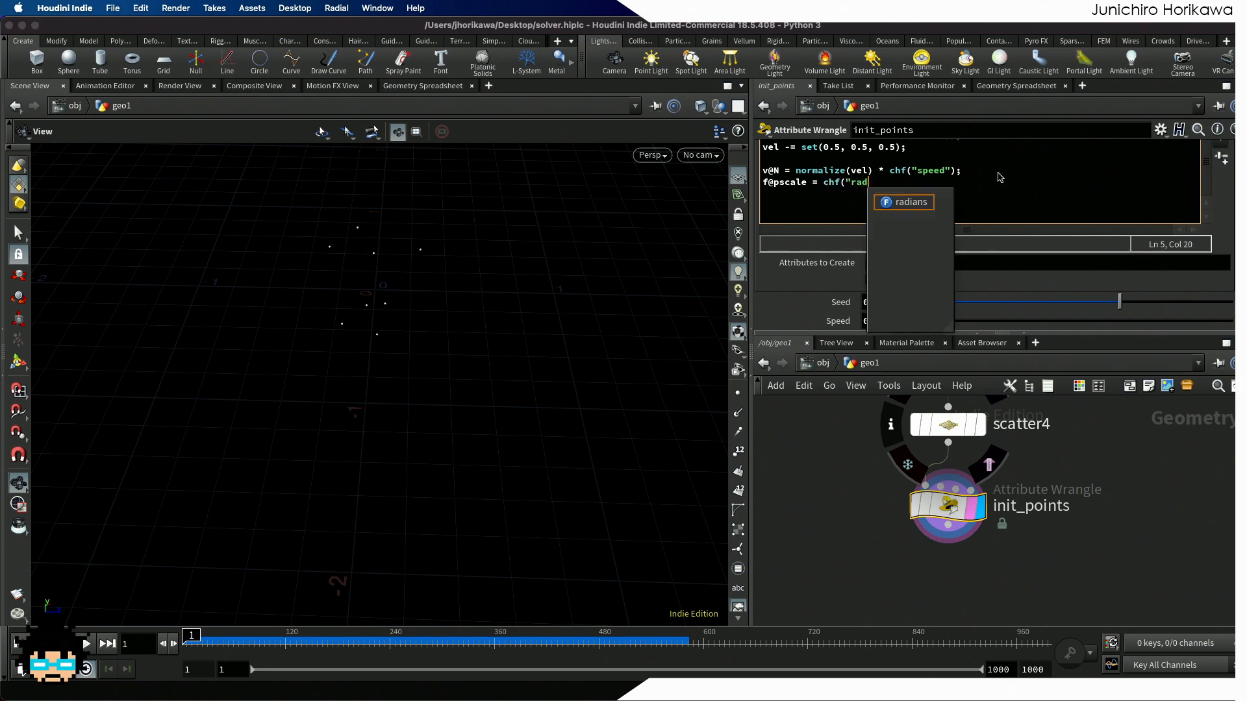
{"action": "type", "text": "\");"}
Step: Generate the Rad parameter for init_points, set it to 0.1 and save the scene
{"action": "scroll", "coordinate": [1222, 166], "scroll_direction": "up", "scroll_amount": 3}
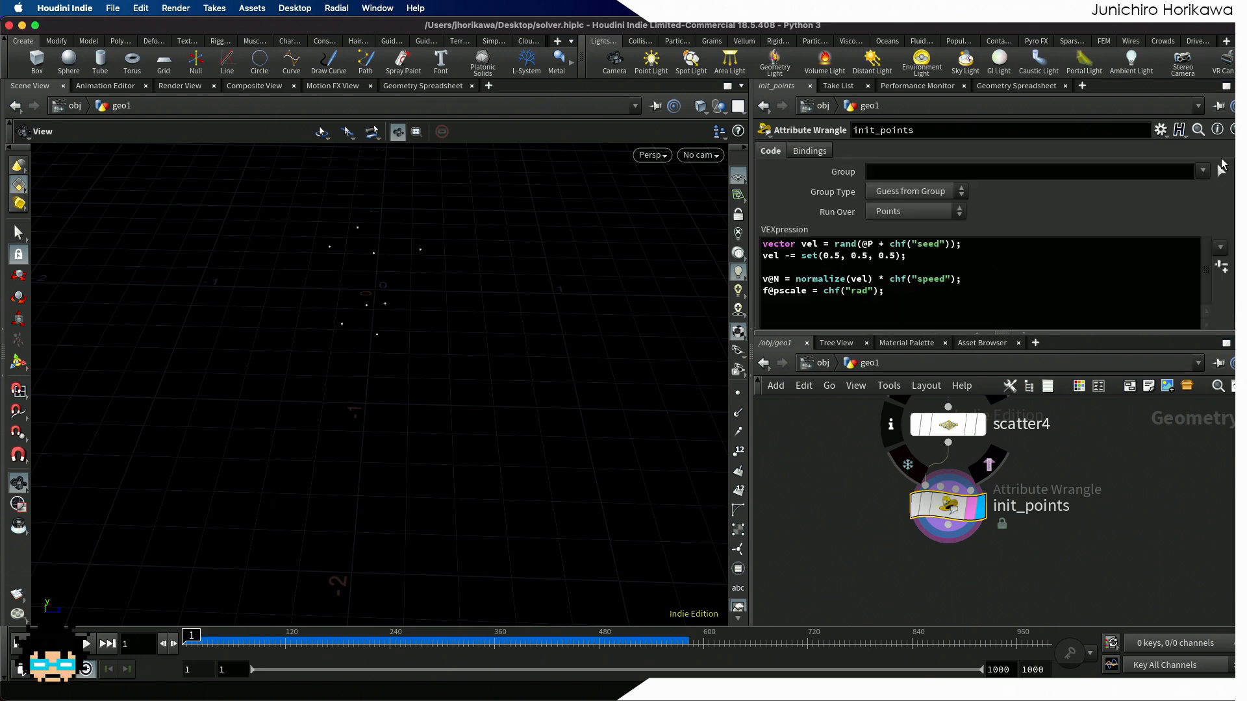
{"action": "scroll", "coordinate": [1220, 273], "scroll_direction": "down", "scroll_amount": 3}
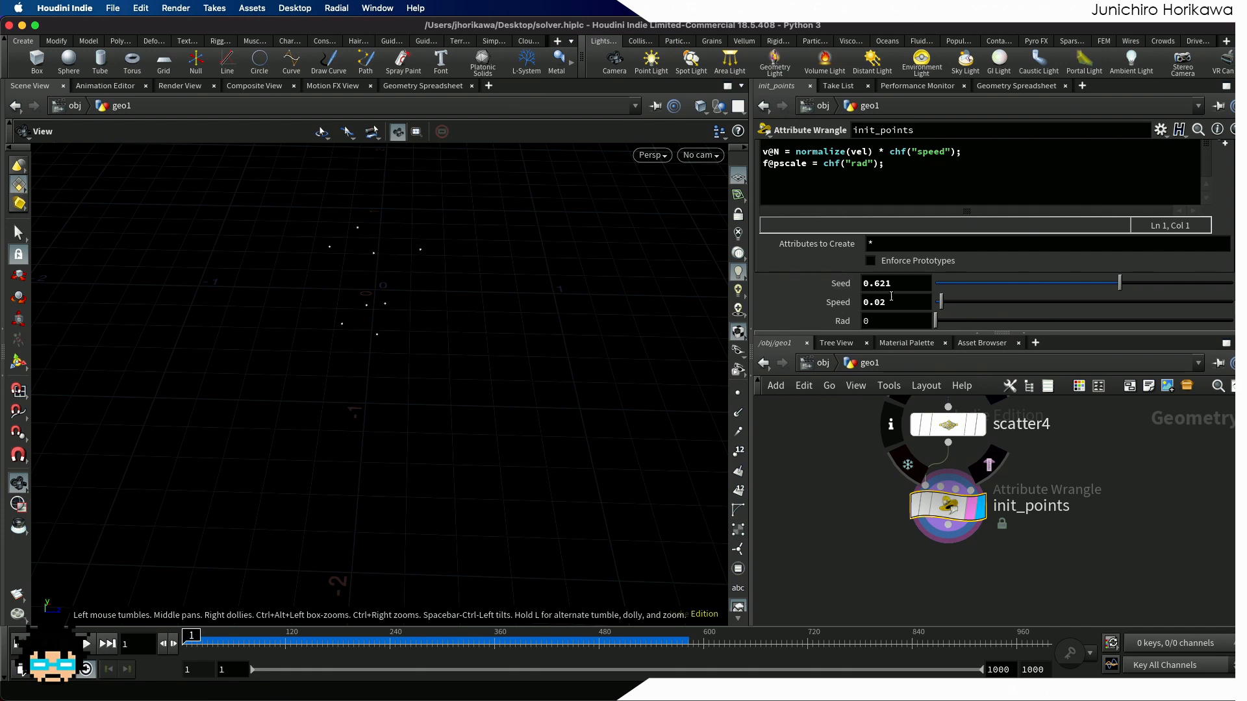
{"action": "left_click", "coordinate": [881, 321]}
{"action": "left_click", "coordinate": [908, 58]}
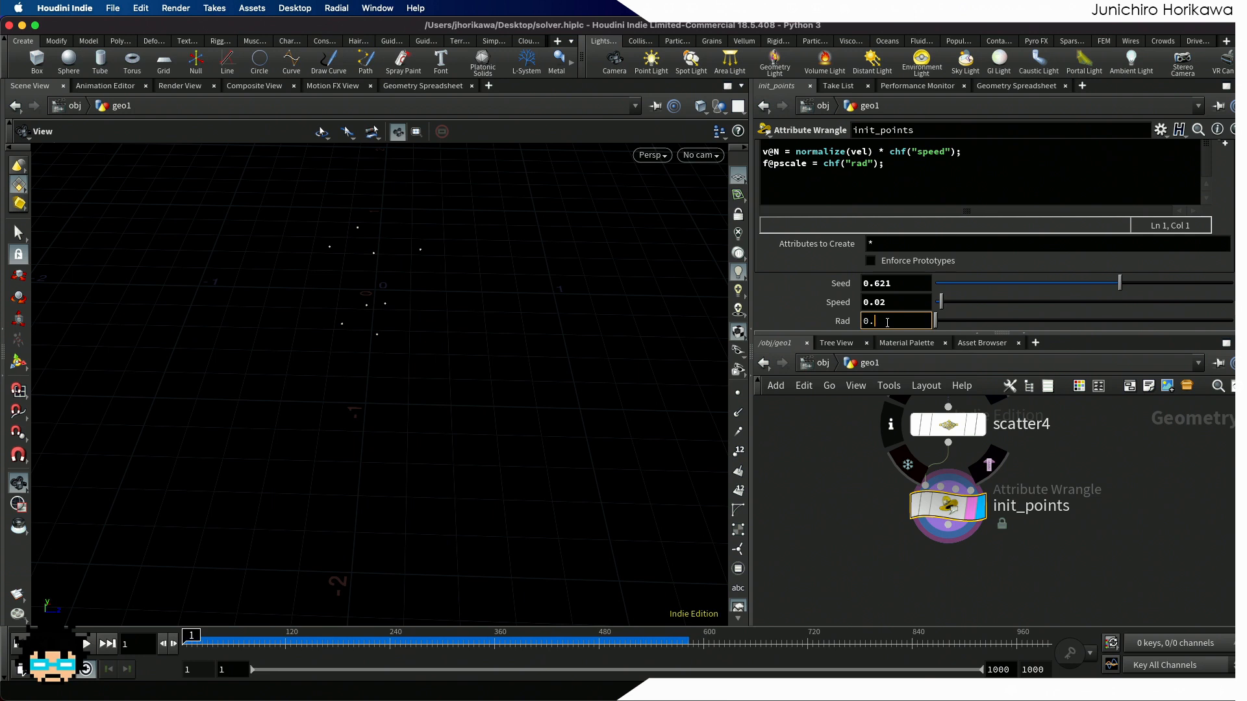
{"action": "type", "text": "1"}
{"action": "key", "text": "Return"}
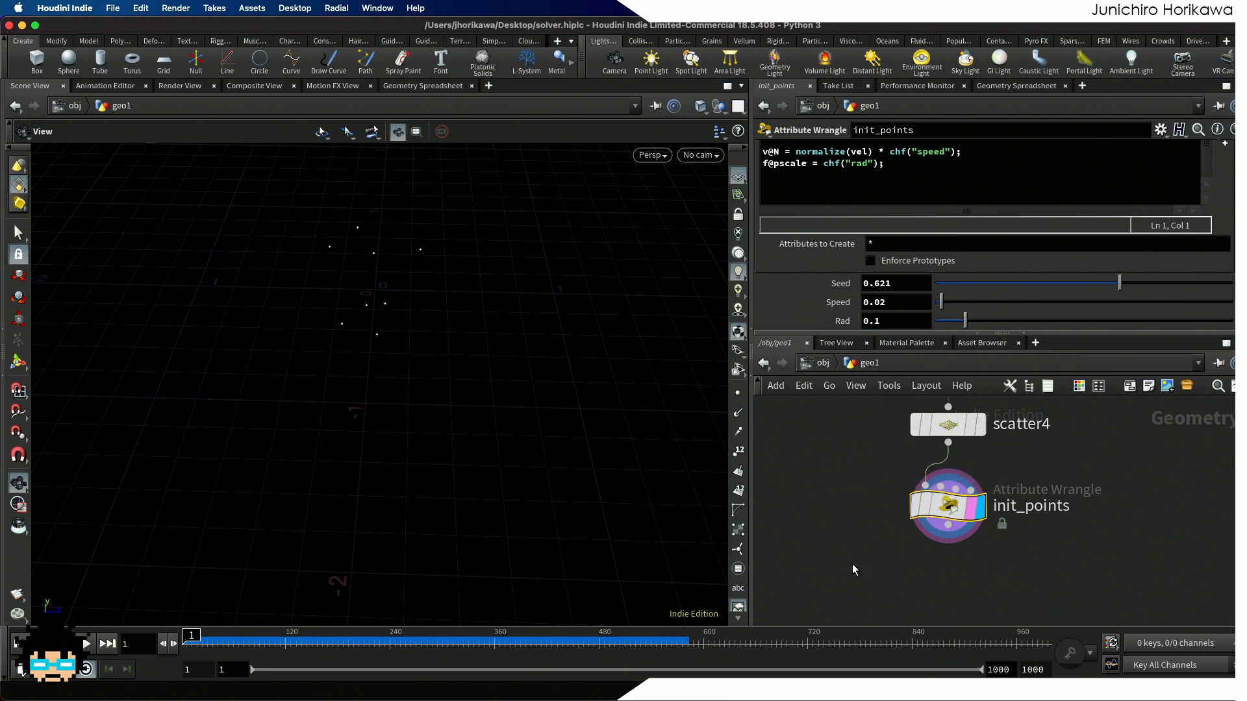
{"action": "key", "text": "super+s"}
Step: Add a Solver node below init_points and connect init_points to its first input
{"action": "scroll", "coordinate": [833, 555], "scroll_direction": "down", "scroll_amount": 4}
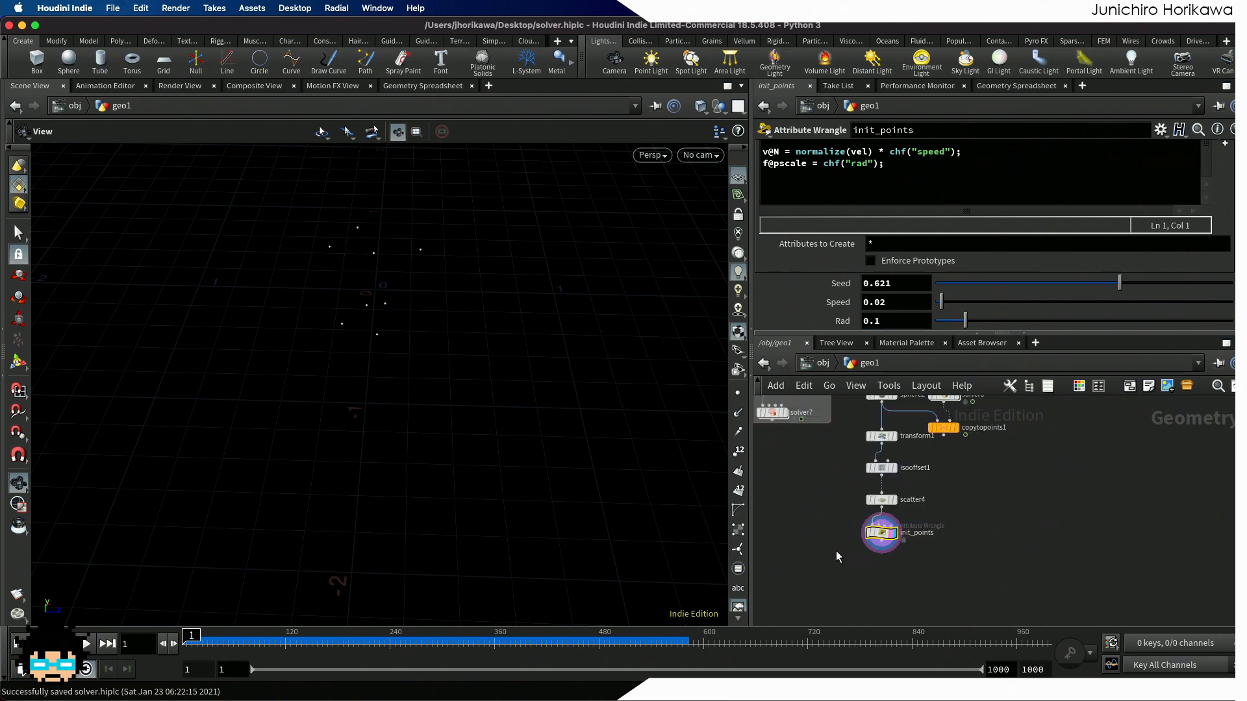
{"action": "scroll", "coordinate": [835, 550], "scroll_direction": "down", "scroll_amount": 1}
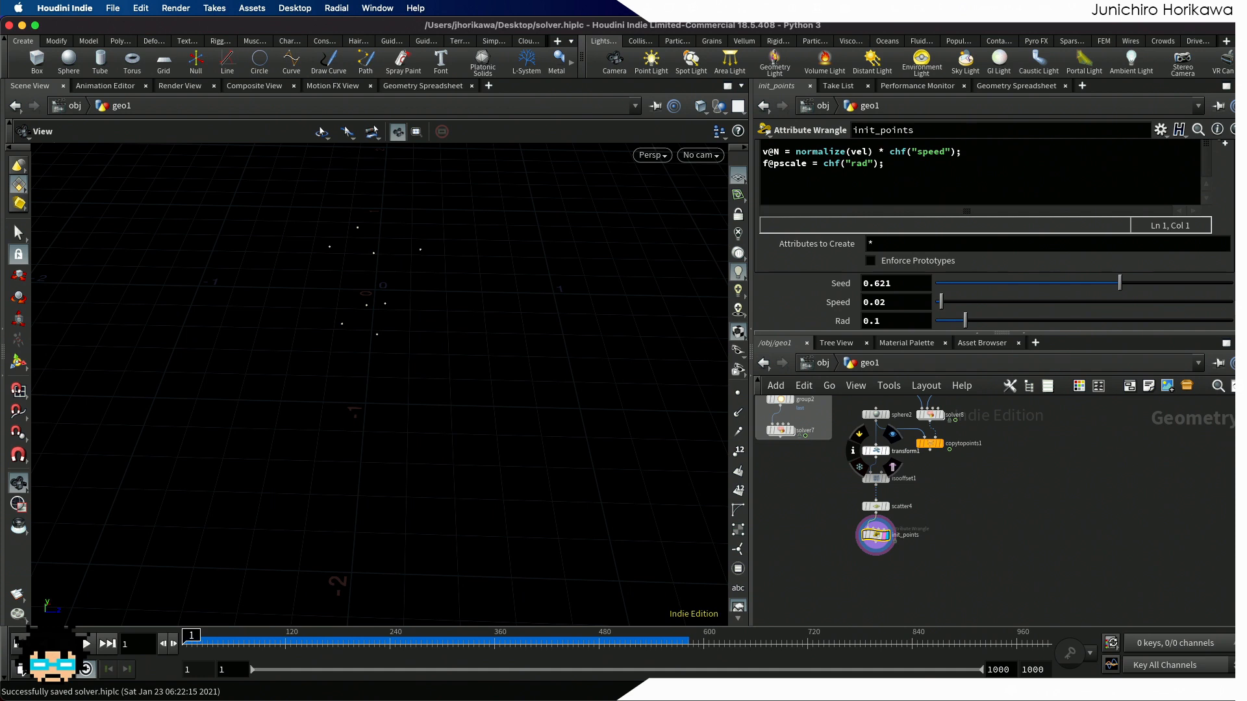
{"action": "left_click", "coordinate": [917, 563]}
{"action": "scroll", "coordinate": [917, 562], "scroll_direction": "up", "scroll_amount": 3}
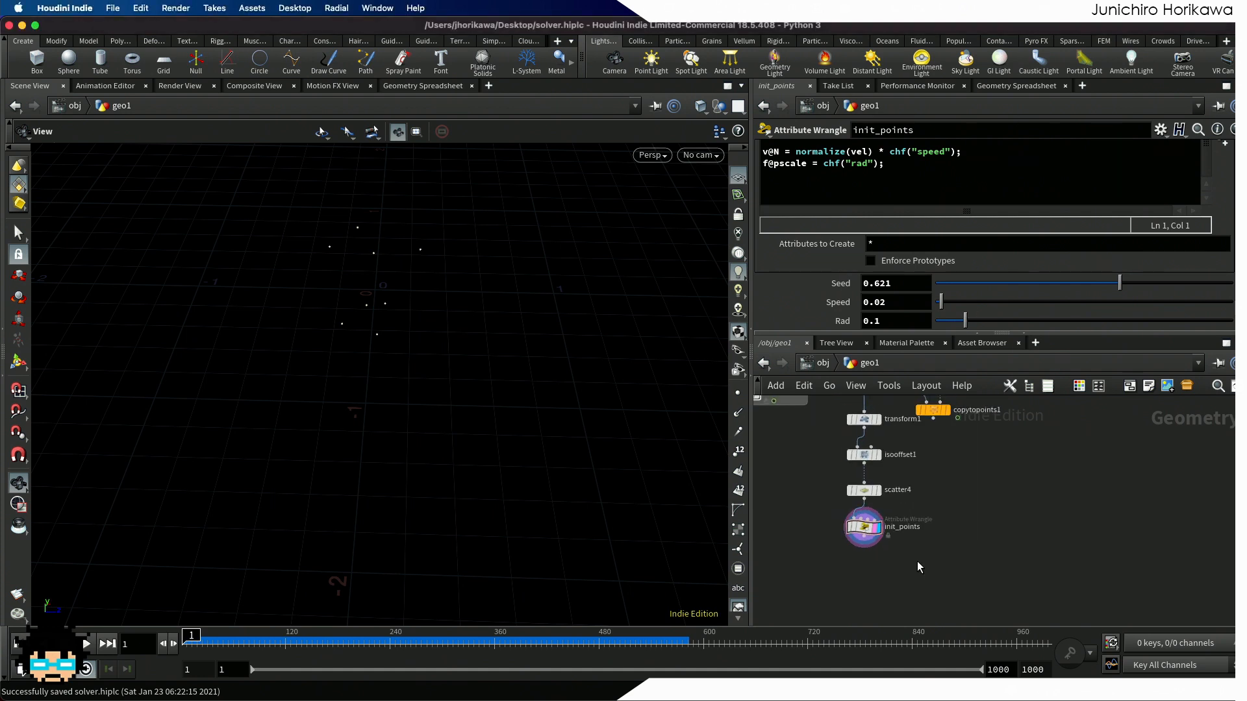
{"action": "scroll", "coordinate": [917, 561], "scroll_direction": "down", "scroll_amount": 1}
{"action": "key", "text": "Tab"}
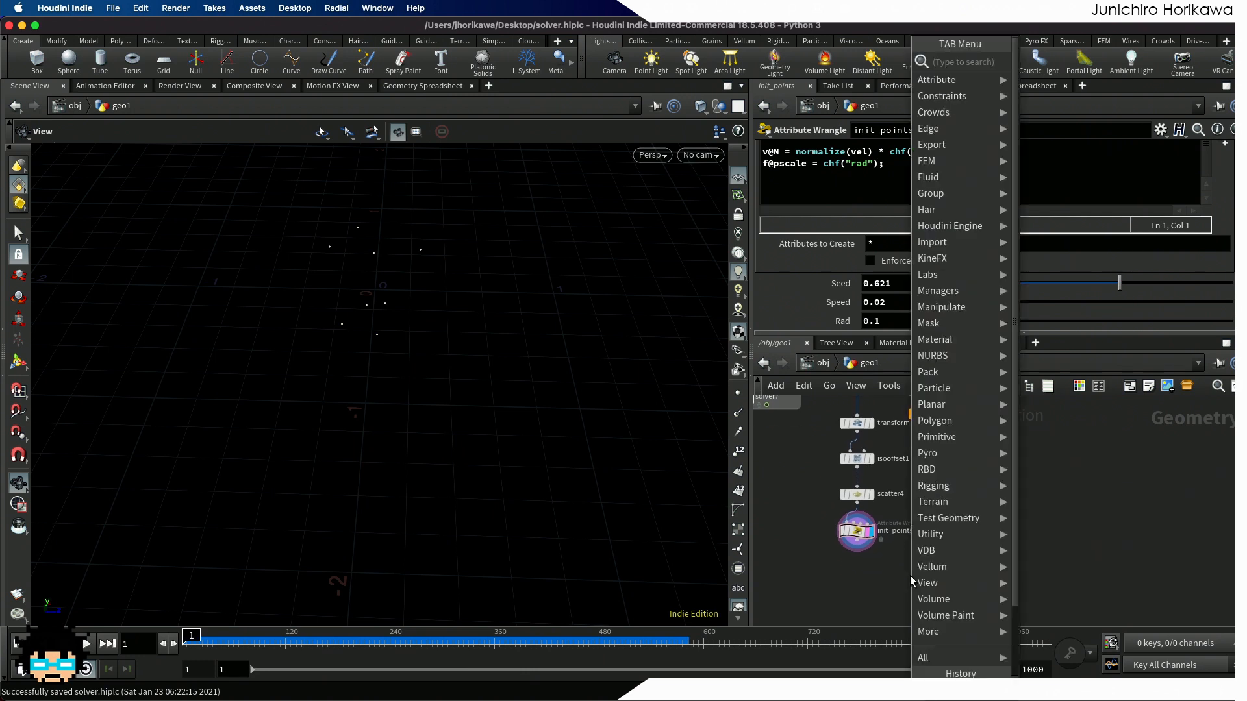
{"action": "type", "text": "solve"}
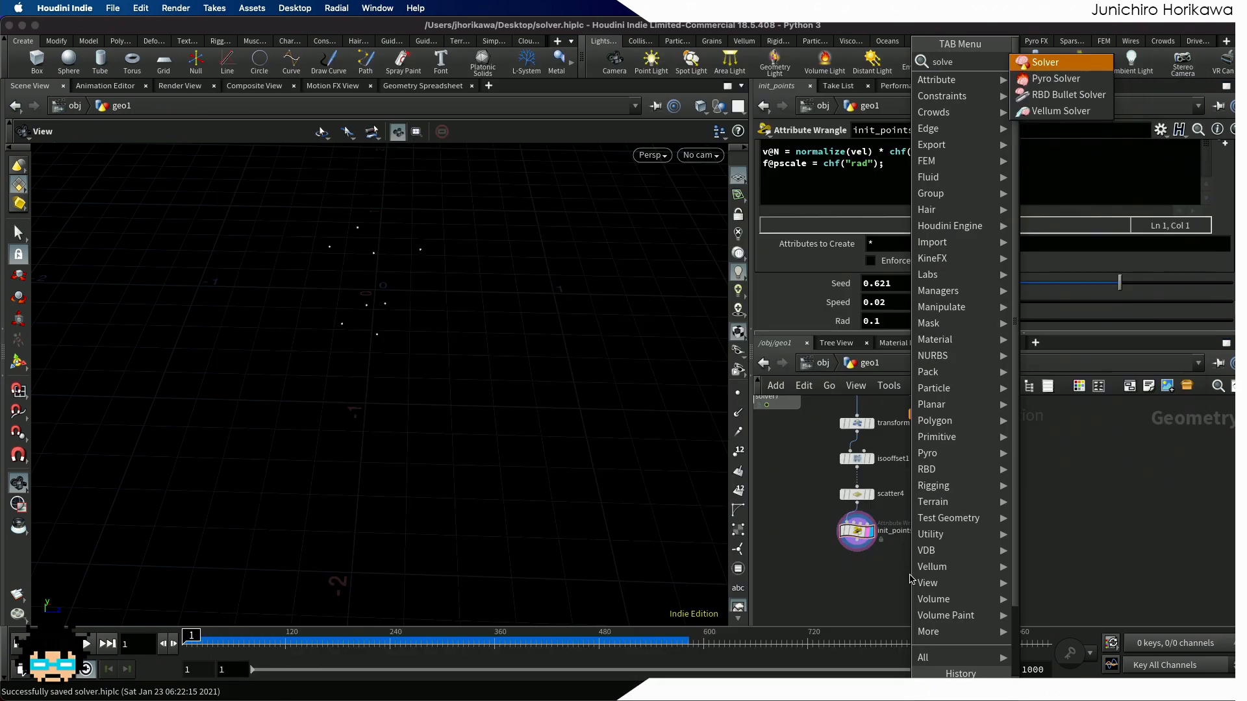
{"action": "key", "text": "Return"}
{"action": "left_click", "coordinate": [886, 572]}
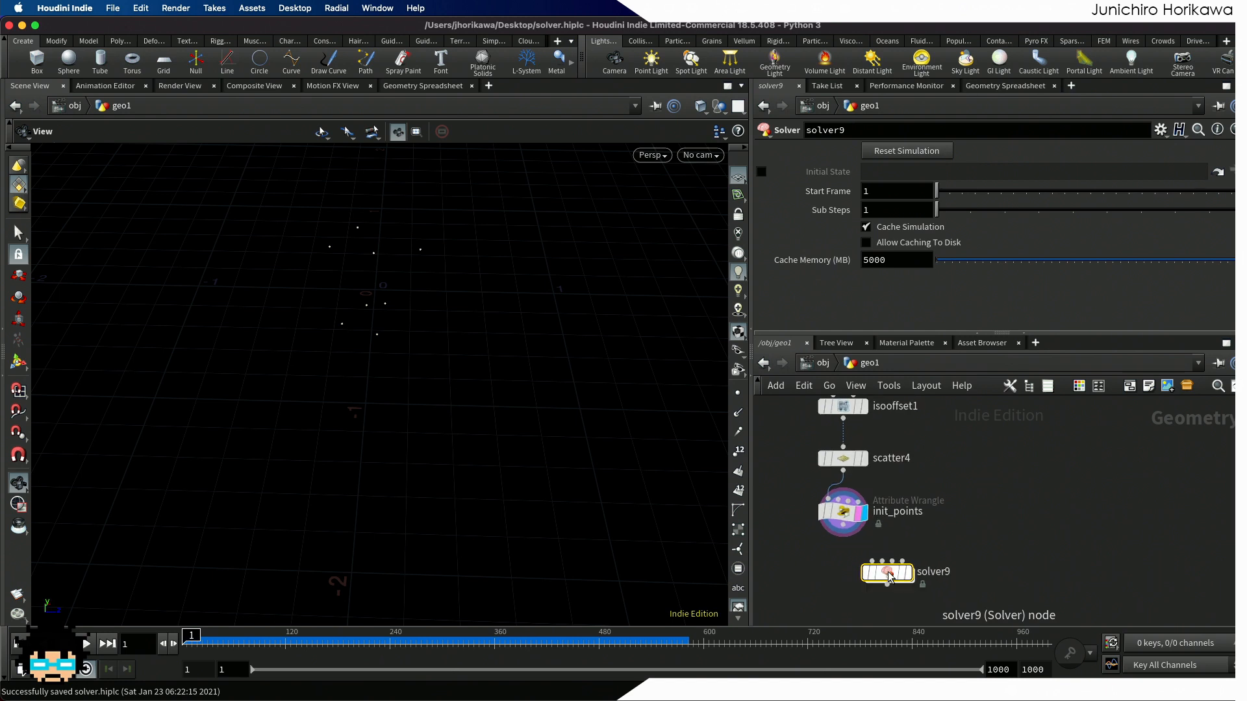
{"action": "scroll", "coordinate": [888, 578], "scroll_direction": "up", "scroll_amount": 3}
{"action": "left_click", "coordinate": [837, 520]}
{"action": "left_click_drag", "start_coordinate": [892, 531], "coordinate": [888, 571]}
Step: Connect the copytopoints1 output to the second input of solver9 and make solver9 the displayed node
{"action": "scroll", "coordinate": [873, 561], "scroll_direction": "down", "scroll_amount": 4}
{"action": "scroll", "coordinate": [902, 525], "scroll_direction": "down", "scroll_amount": 1}
{"action": "middle_click_drag", "start_coordinate": [928, 488], "coordinate": [911, 570]}
{"action": "scroll", "coordinate": [910, 520], "scroll_direction": "up", "scroll_amount": 3}
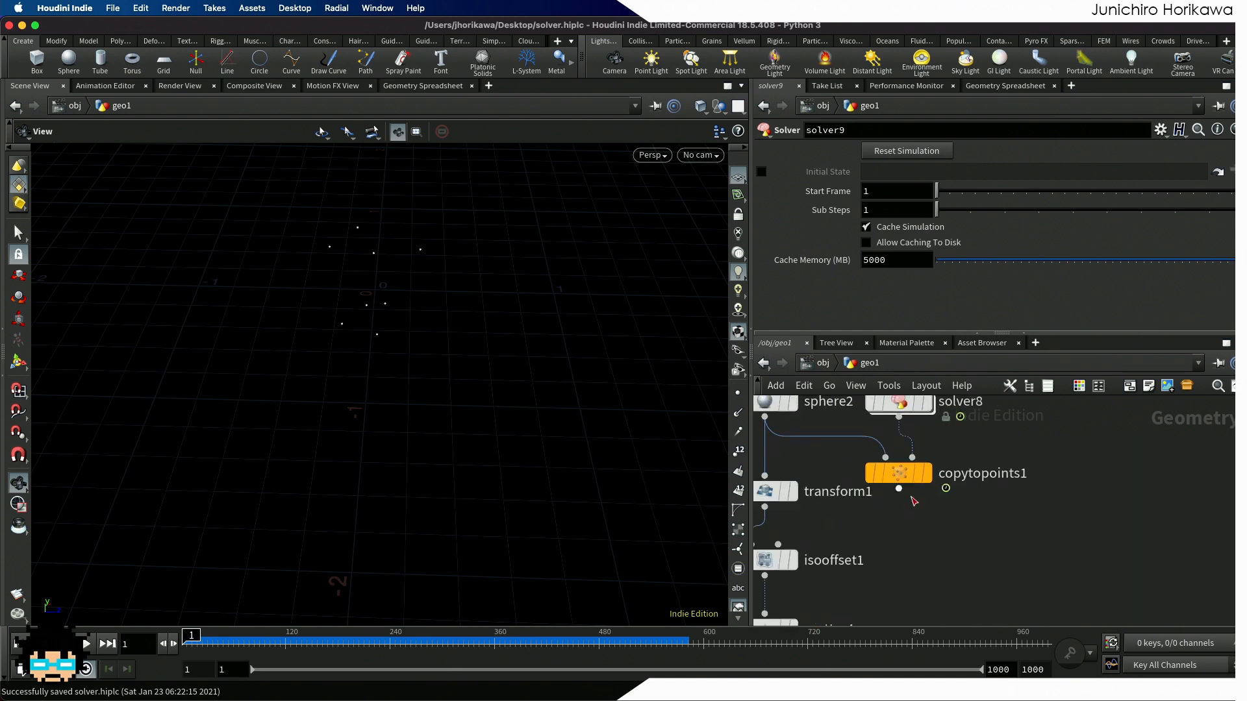
{"action": "mouse_move", "coordinate": [907, 487]}
{"action": "left_click_drag", "start_coordinate": [906, 487], "coordinate": [907, 490]}
{"action": "scroll", "coordinate": [918, 432], "scroll_direction": "up", "scroll_amount": 1}
{"action": "middle_click_drag", "start_coordinate": [918, 429], "coordinate": [921, 487]}
{"action": "middle_click_drag", "start_coordinate": [913, 598], "coordinate": [933, 494]}
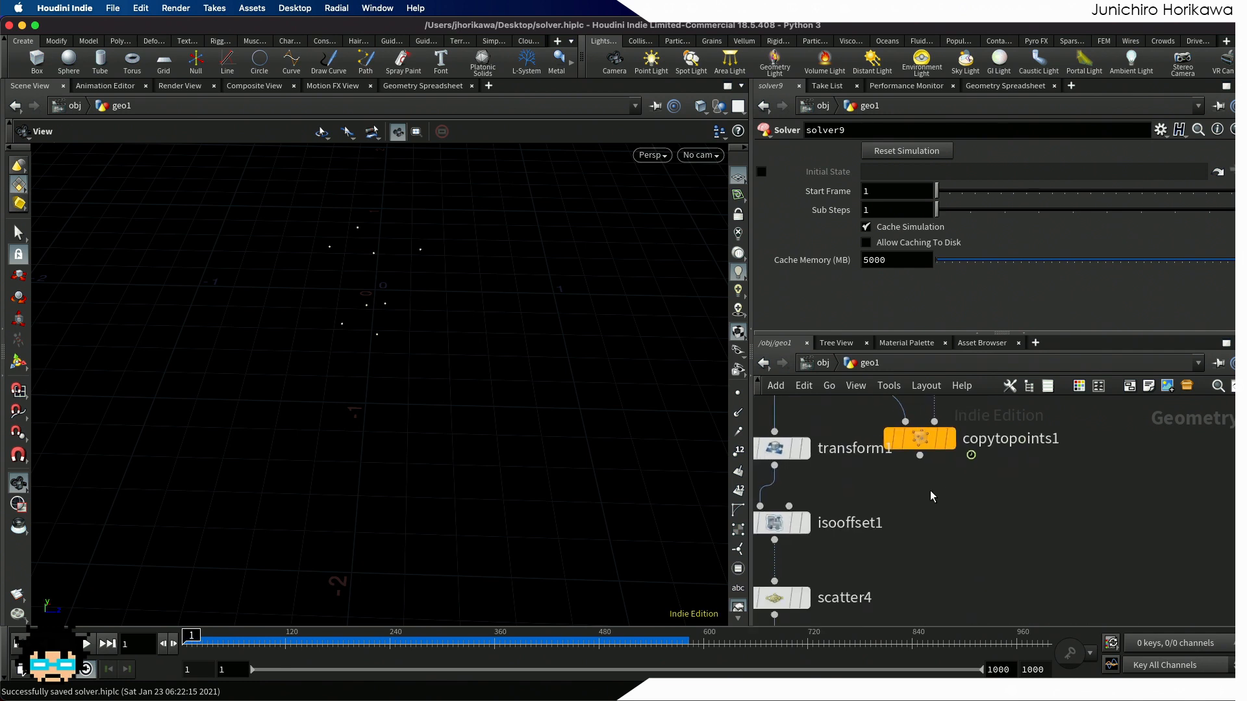
{"action": "scroll", "coordinate": [932, 494], "scroll_direction": "down", "scroll_amount": 2}
{"action": "left_click_drag", "start_coordinate": [922, 469], "coordinate": [941, 497]}
{"action": "scroll", "coordinate": [957, 492], "scroll_direction": "down", "scroll_amount": 5}
{"action": "scroll", "coordinate": [946, 533], "scroll_direction": "up", "scroll_amount": 5}
{"action": "scroll", "coordinate": [980, 477], "scroll_direction": "up", "scroll_amount": 2}
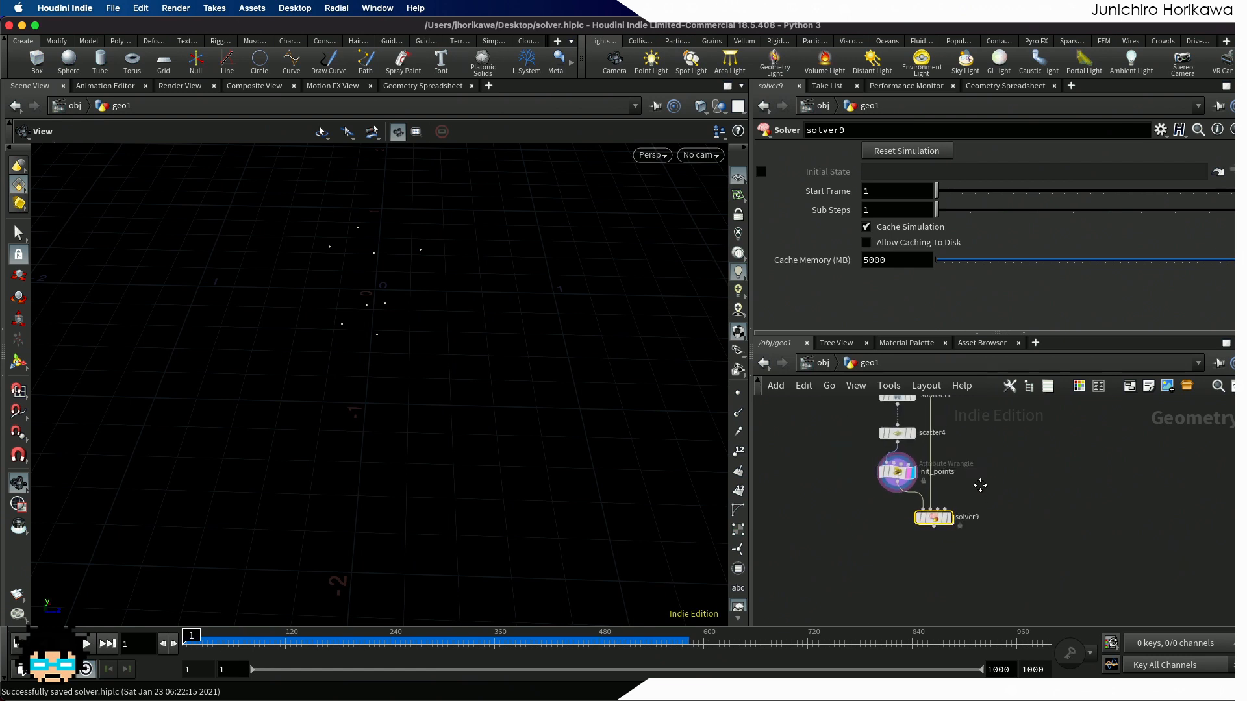
{"action": "scroll", "coordinate": [915, 533], "scroll_direction": "up", "scroll_amount": 4}
{"action": "mouse_move", "coordinate": [918, 539]}
{"action": "scroll", "coordinate": [917, 538], "scroll_direction": "down", "scroll_amount": 5}
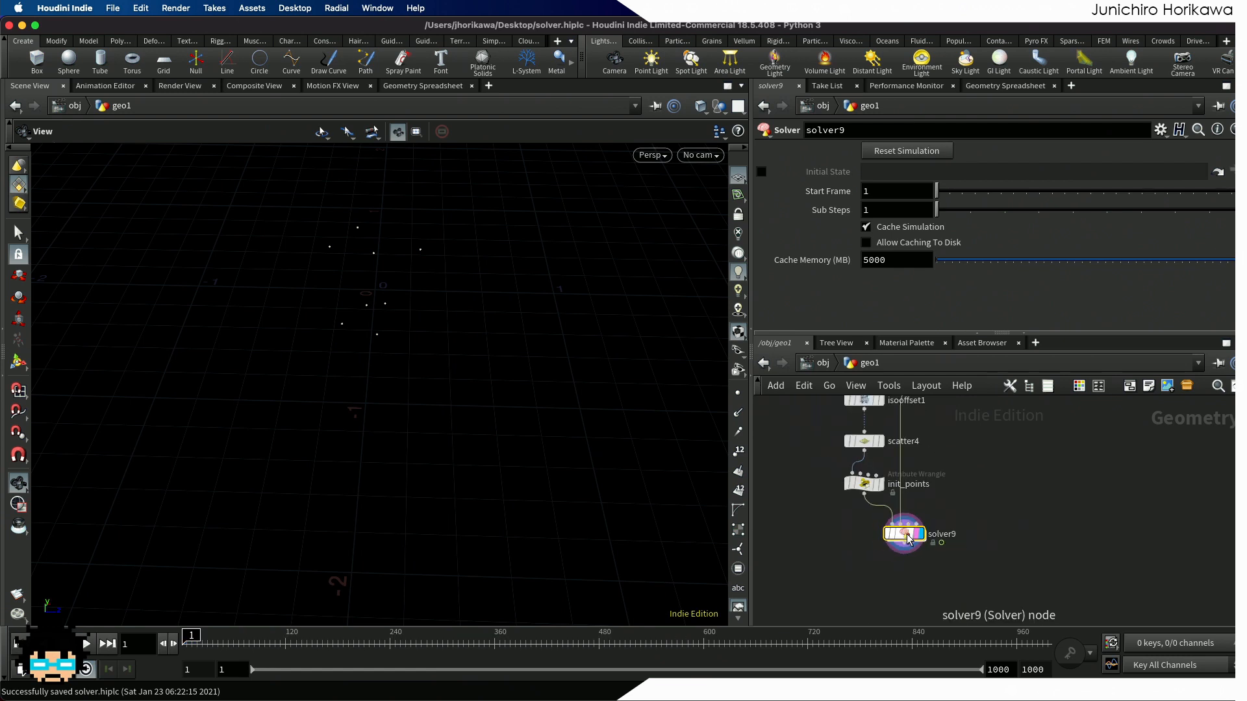
Step: Examine how solver8 and copytopoints1 feed into the new solver9 node
{"action": "middle_click_drag", "start_coordinate": [957, 471], "coordinate": [949, 593]}
{"action": "middle_click_drag", "start_coordinate": [940, 523], "coordinate": [940, 574]}
{"action": "scroll", "coordinate": [949, 512], "scroll_direction": "up", "scroll_amount": 5}
{"action": "scroll", "coordinate": [948, 517], "scroll_direction": "down", "scroll_amount": 4}
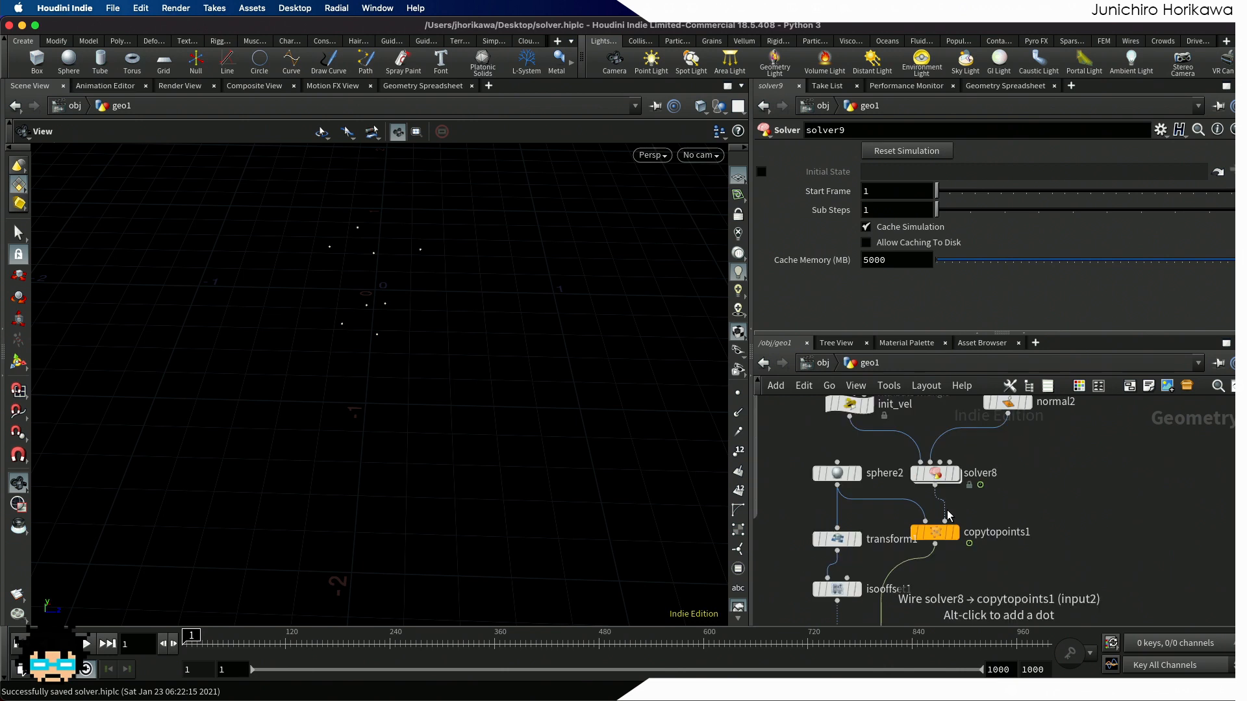
{"action": "scroll", "coordinate": [935, 555], "scroll_direction": "up", "scroll_amount": 4}
{"action": "left_click_drag", "start_coordinate": [929, 548], "coordinate": [930, 546]}
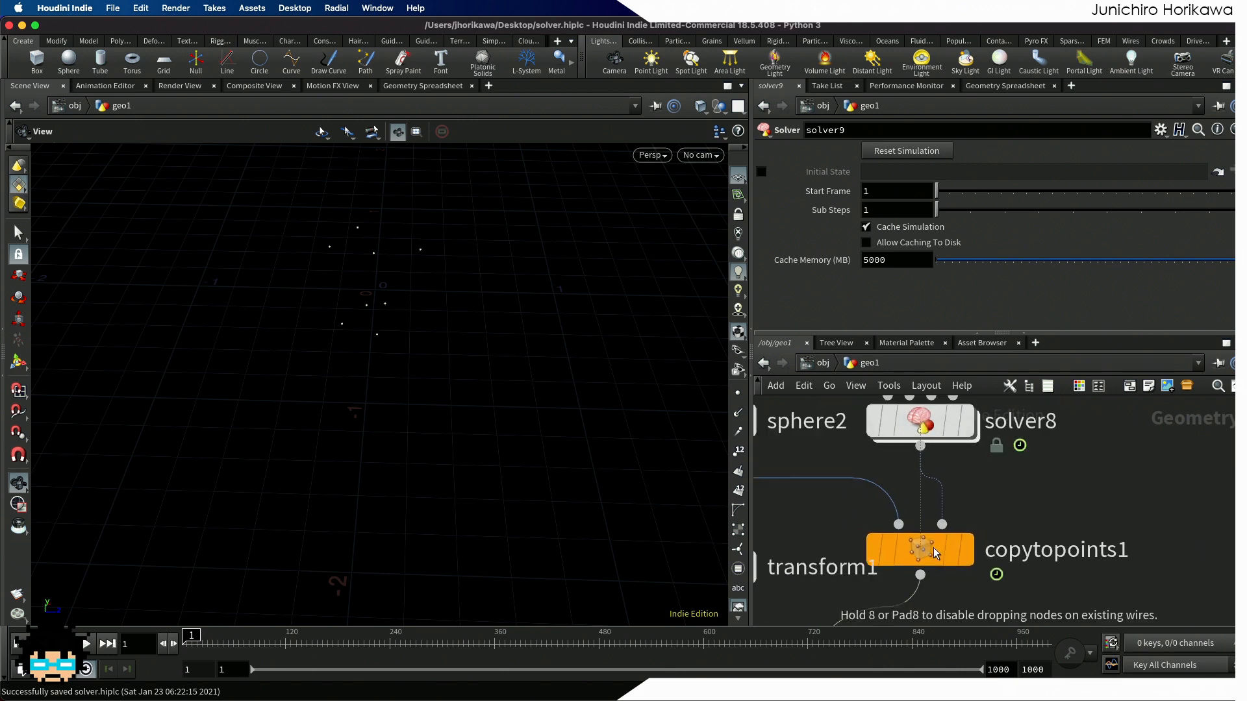
{"action": "scroll", "coordinate": [933, 481], "scroll_direction": "down", "scroll_amount": 1}
{"action": "left_click_drag", "start_coordinate": [931, 435], "coordinate": [937, 446]}
{"action": "scroll", "coordinate": [936, 441], "scroll_direction": "down", "scroll_amount": 5}
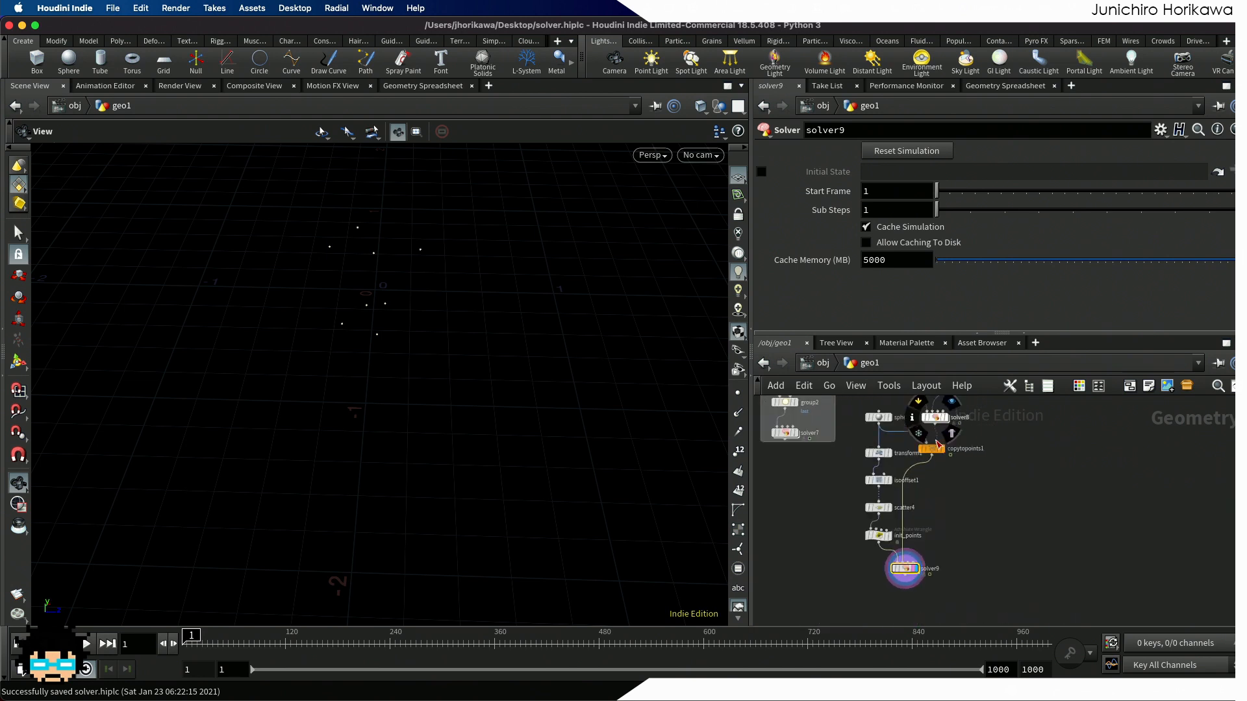
{"action": "scroll", "coordinate": [935, 480], "scroll_direction": "up", "scroll_amount": 5}
{"action": "left_click_drag", "start_coordinate": [904, 574], "coordinate": [905, 570]}
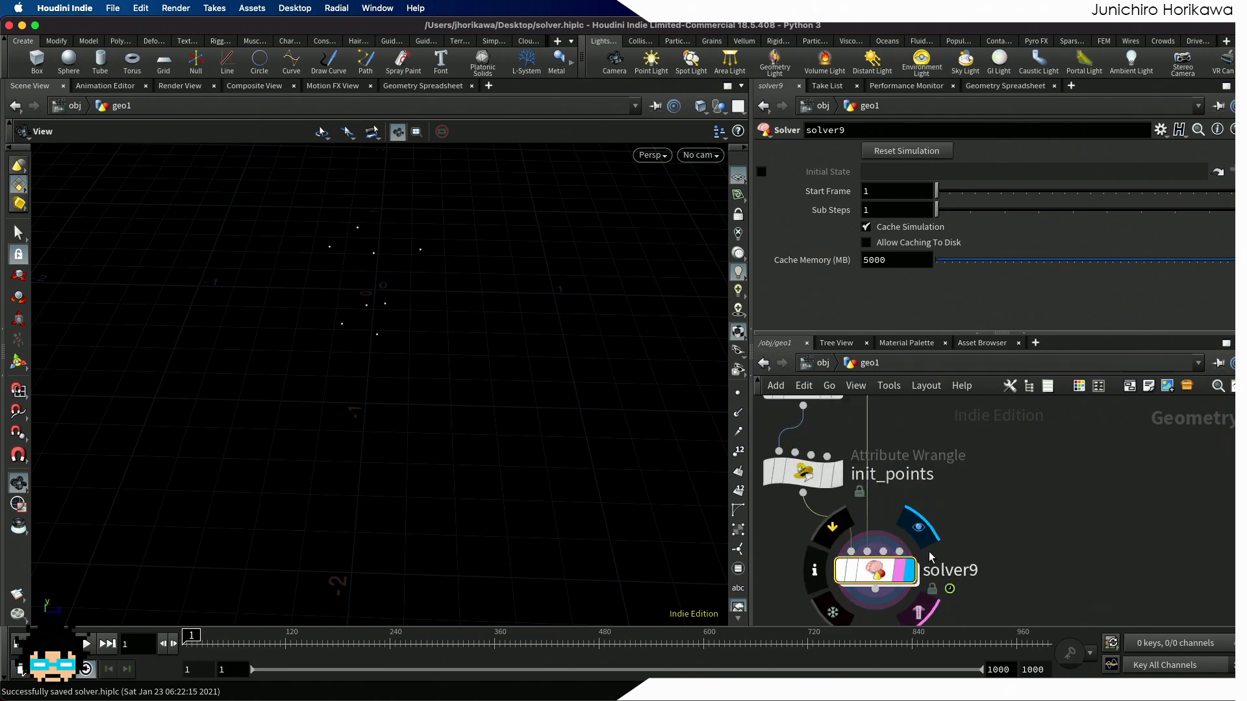
Step: Enter the solver9 network, move Prev_Frame farther away from Input_1, and return to geo1
{"action": "double_click", "coordinate": [867, 570]}
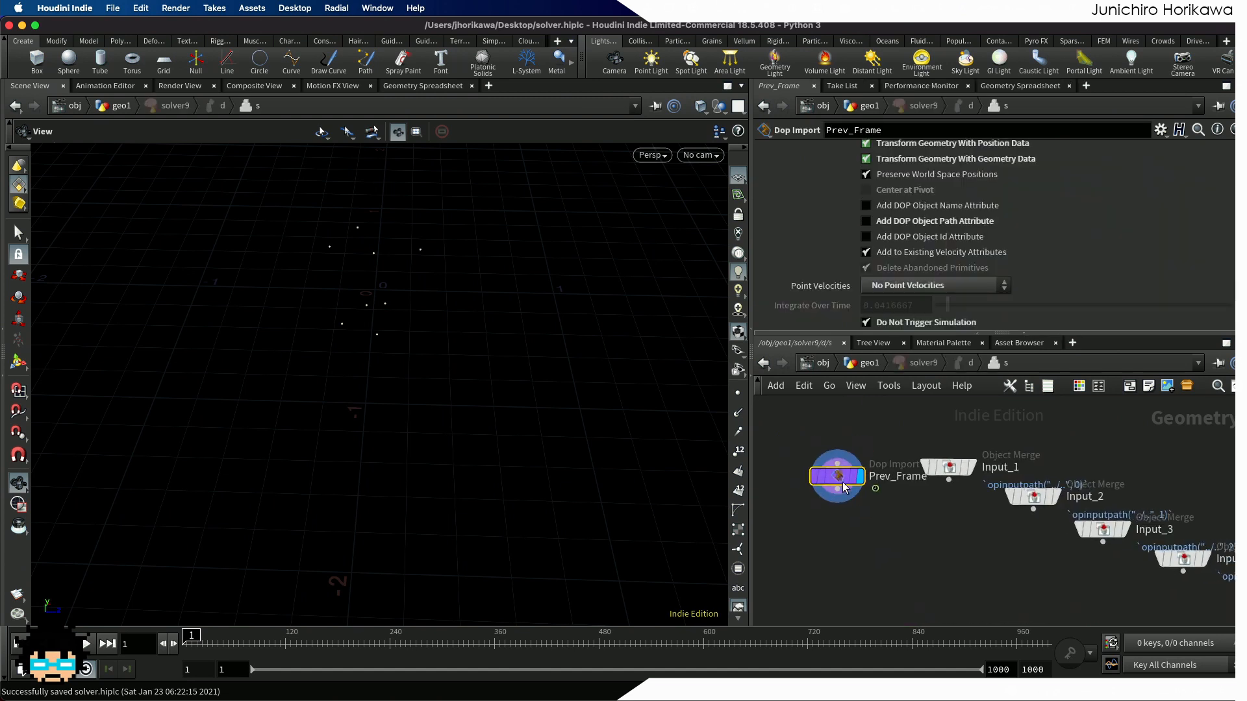
{"action": "left_click_drag", "start_coordinate": [843, 487], "coordinate": [818, 488]}
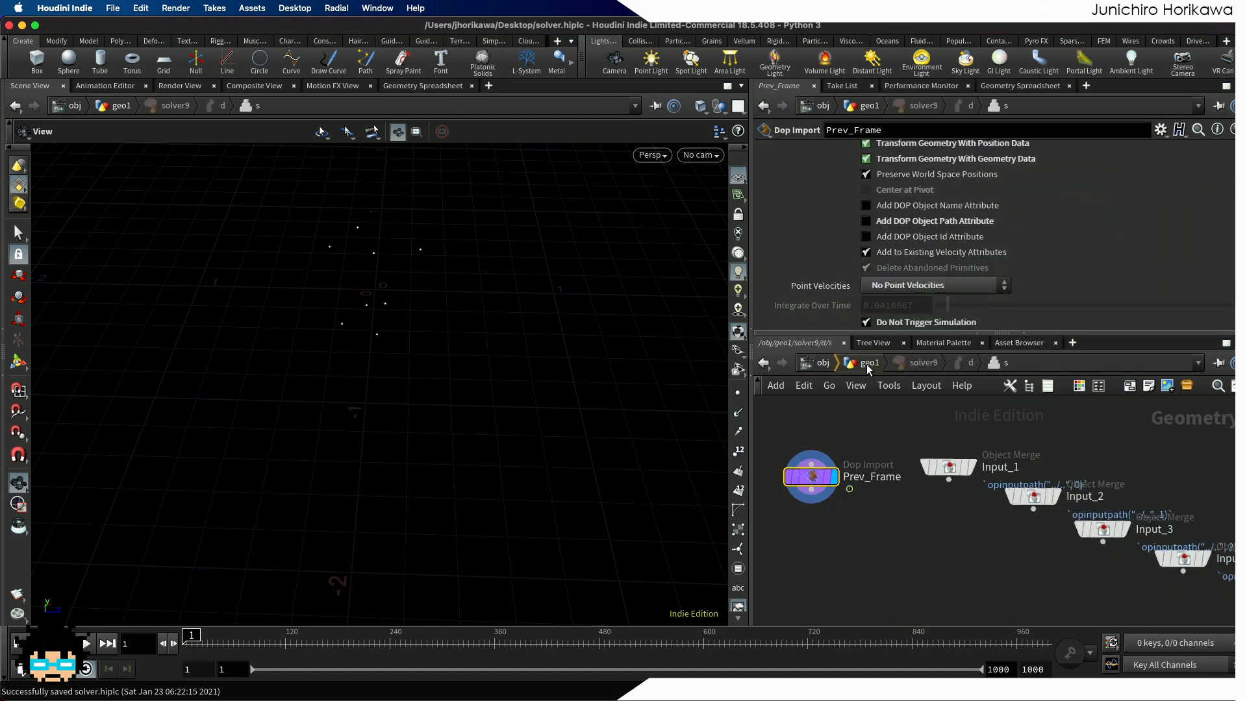
{"action": "left_click", "coordinate": [868, 365]}
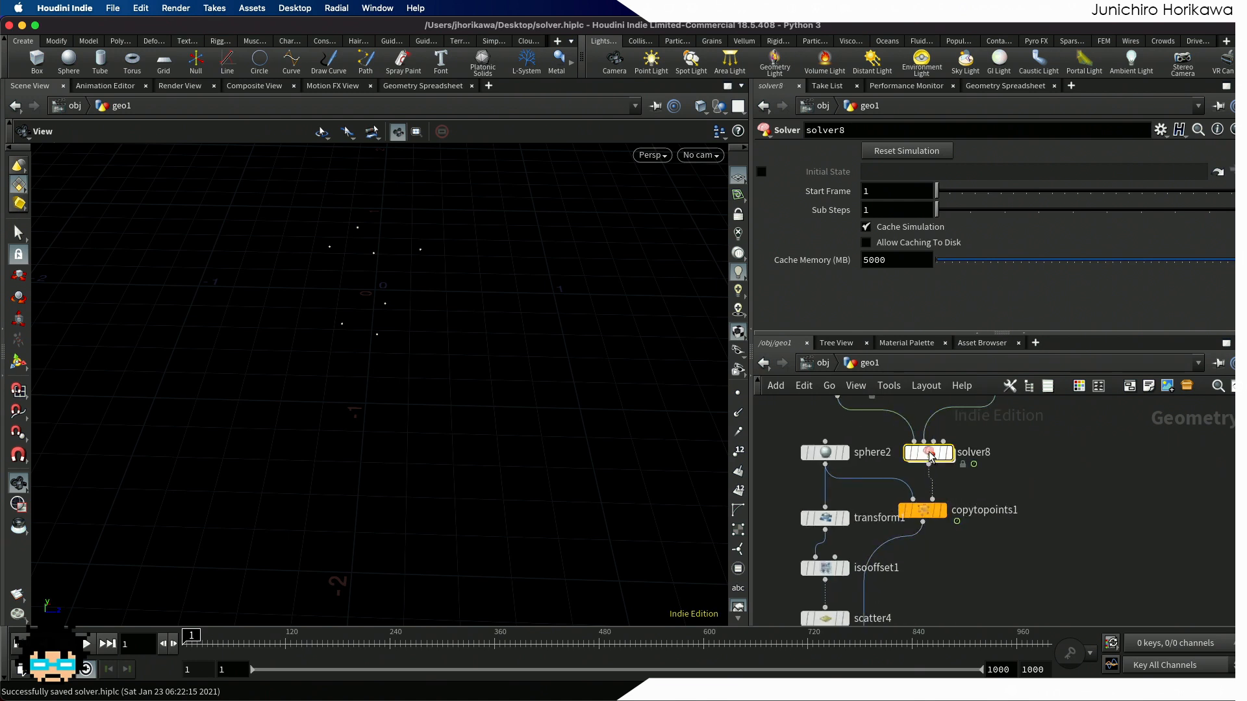
Step: Compare the solver8 and copytopoints1 branch with the init_points branch leading into solver9
{"action": "scroll", "coordinate": [930, 456], "scroll_direction": "down", "scroll_amount": 5}
{"action": "scroll", "coordinate": [910, 531], "scroll_direction": "up", "scroll_amount": 6}
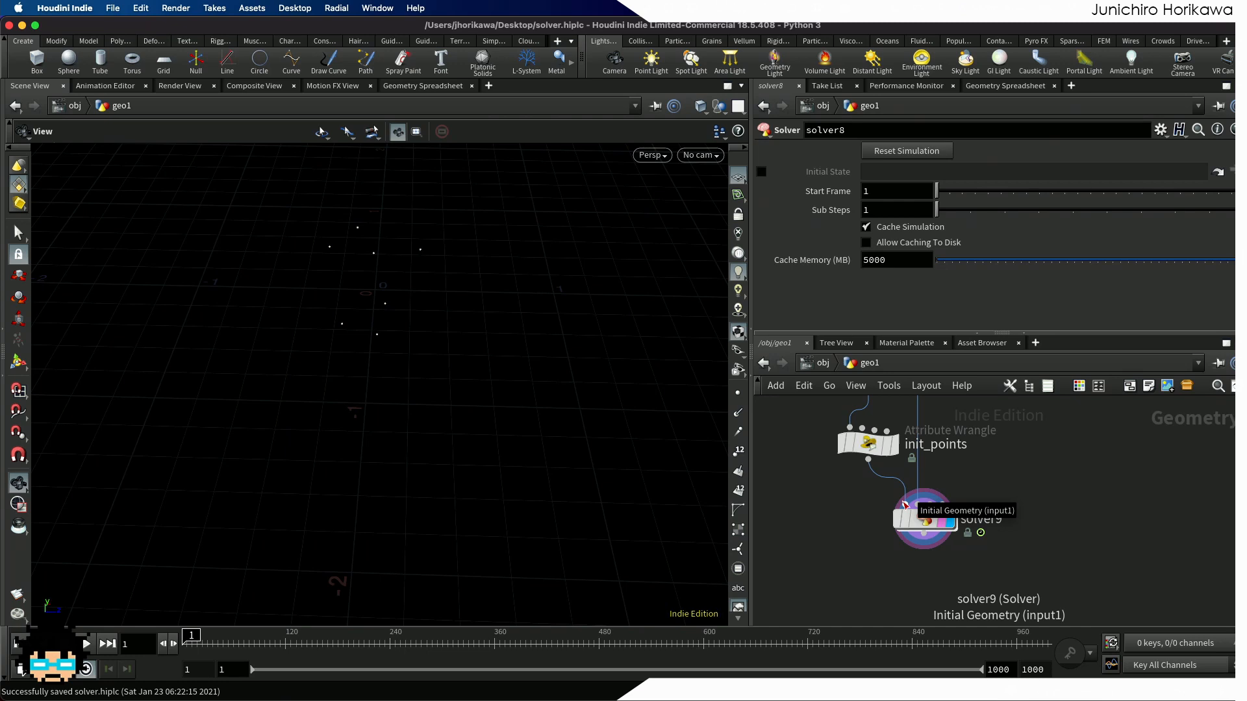
{"action": "scroll", "coordinate": [978, 505], "scroll_direction": "down", "scroll_amount": 6}
{"action": "middle_click_drag", "start_coordinate": [985, 479], "coordinate": [977, 526]}
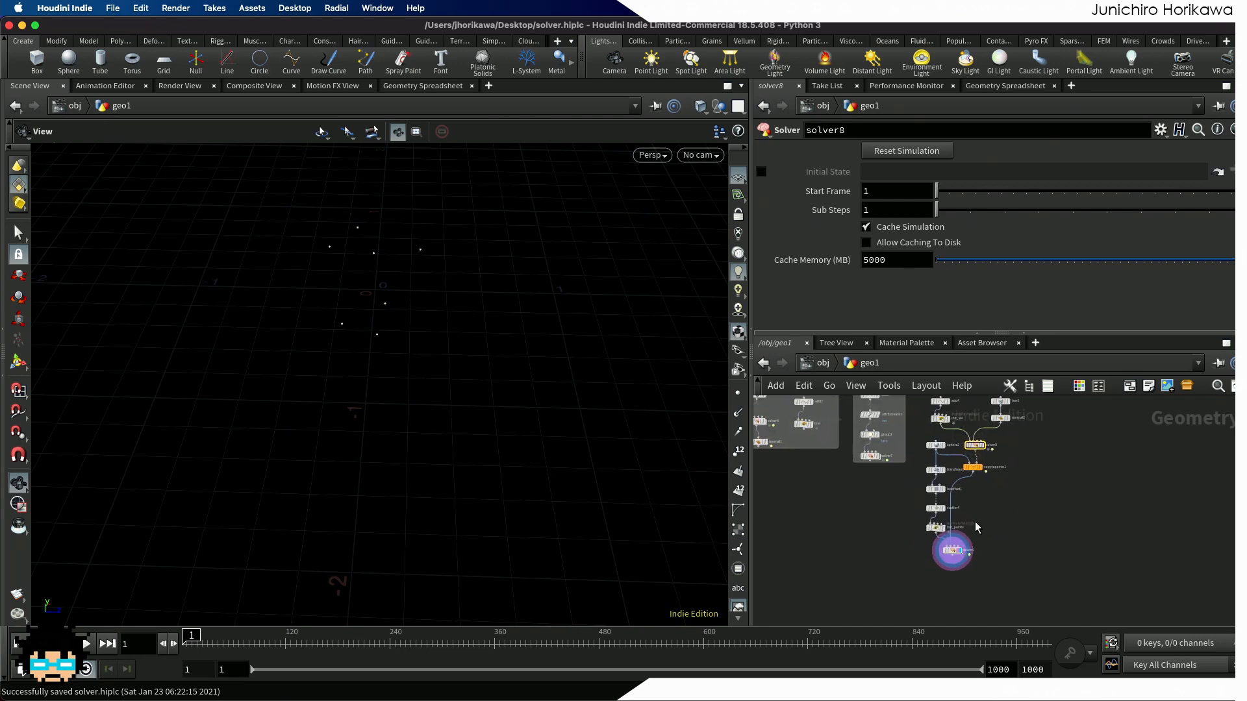
{"action": "scroll", "coordinate": [984, 444], "scroll_direction": "up", "scroll_amount": 6}
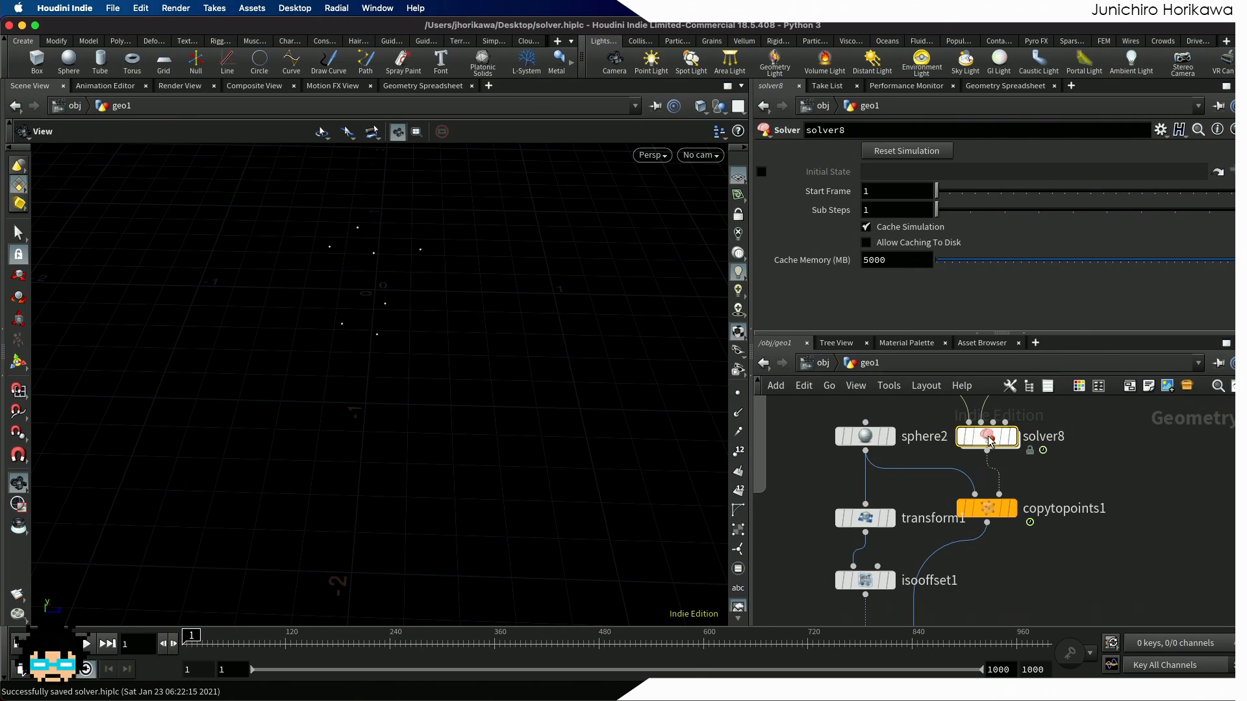
{"action": "scroll", "coordinate": [1002, 444], "scroll_direction": "down", "scroll_amount": 3}
{"action": "scroll", "coordinate": [961, 559], "scroll_direction": "up", "scroll_amount": 5}
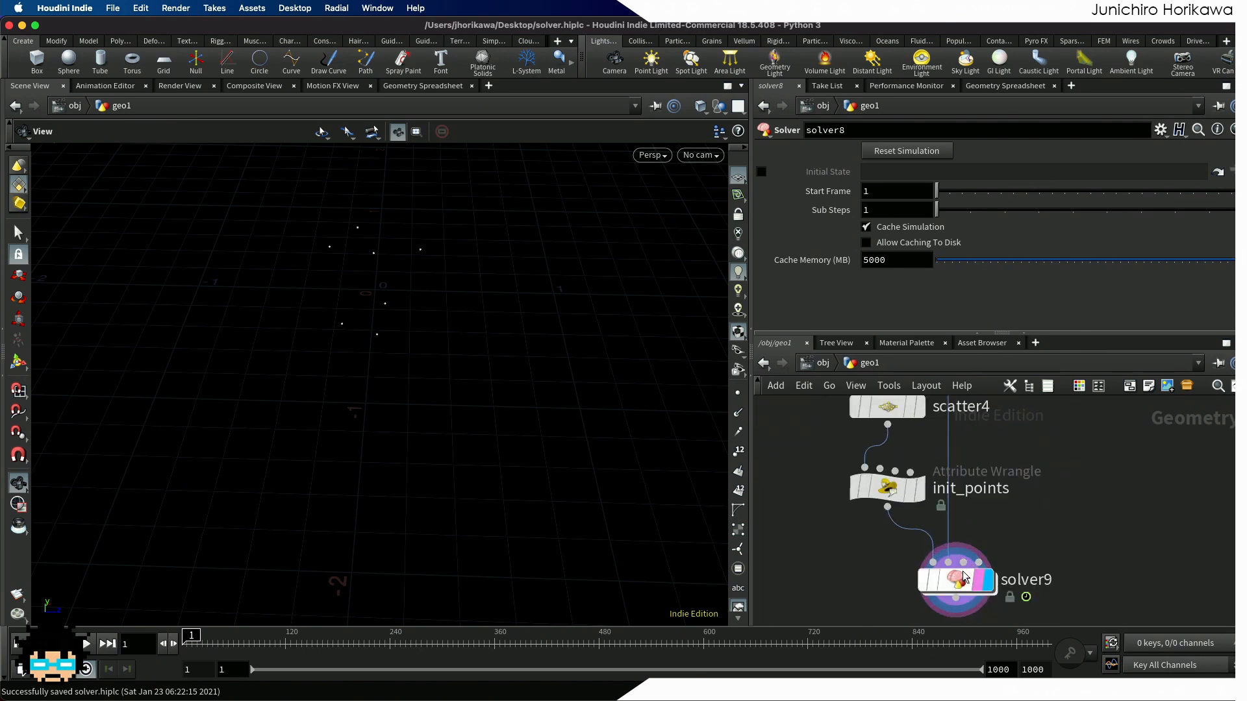
Step: Inspect the Input_1 node inside solver9, return to geo1 and review the copytopoints1 connections
{"action": "double_click", "coordinate": [956, 577]}
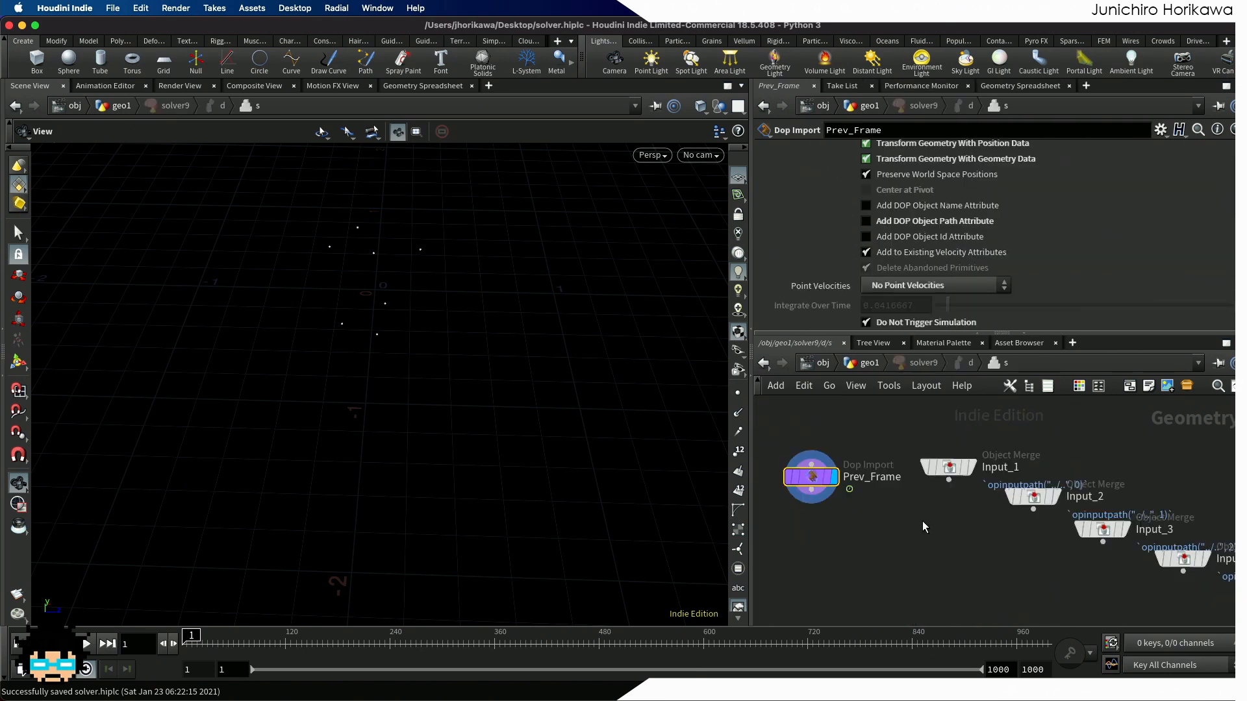
{"action": "left_click_drag", "start_coordinate": [945, 475], "coordinate": [939, 473]}
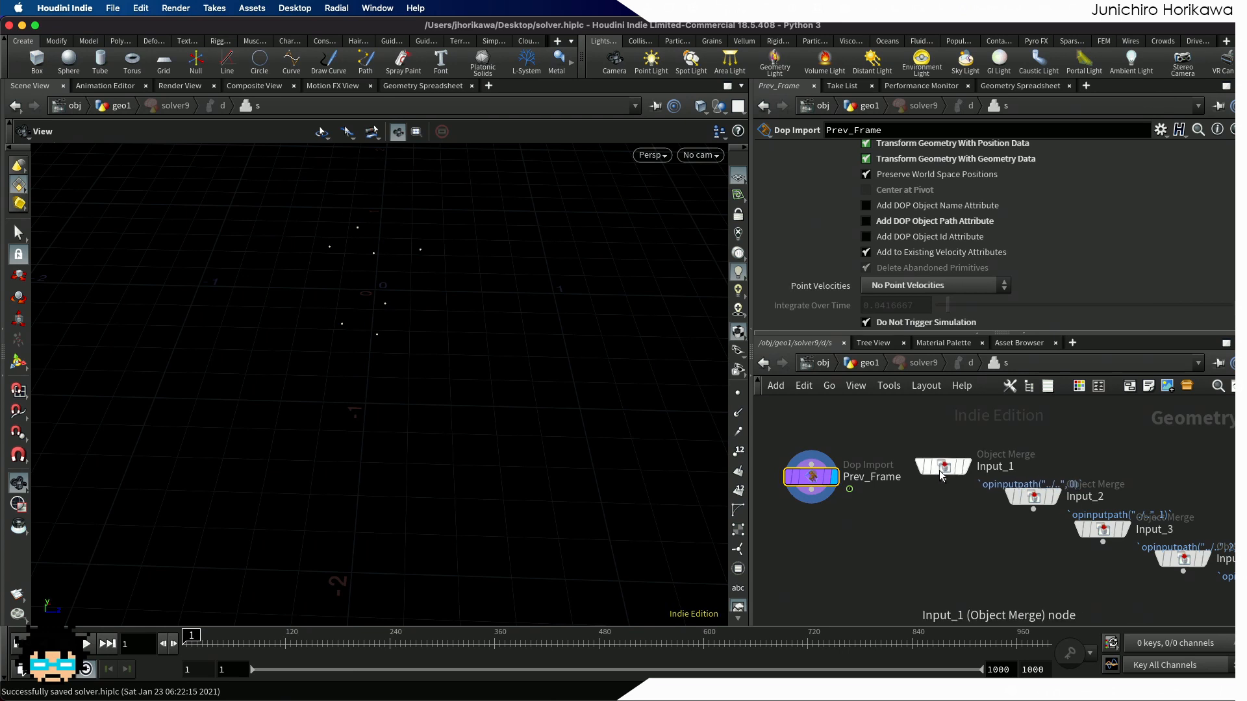
{"action": "left_click", "coordinate": [864, 364]}
{"action": "scroll", "coordinate": [958, 507], "scroll_direction": "down", "scroll_amount": 6}
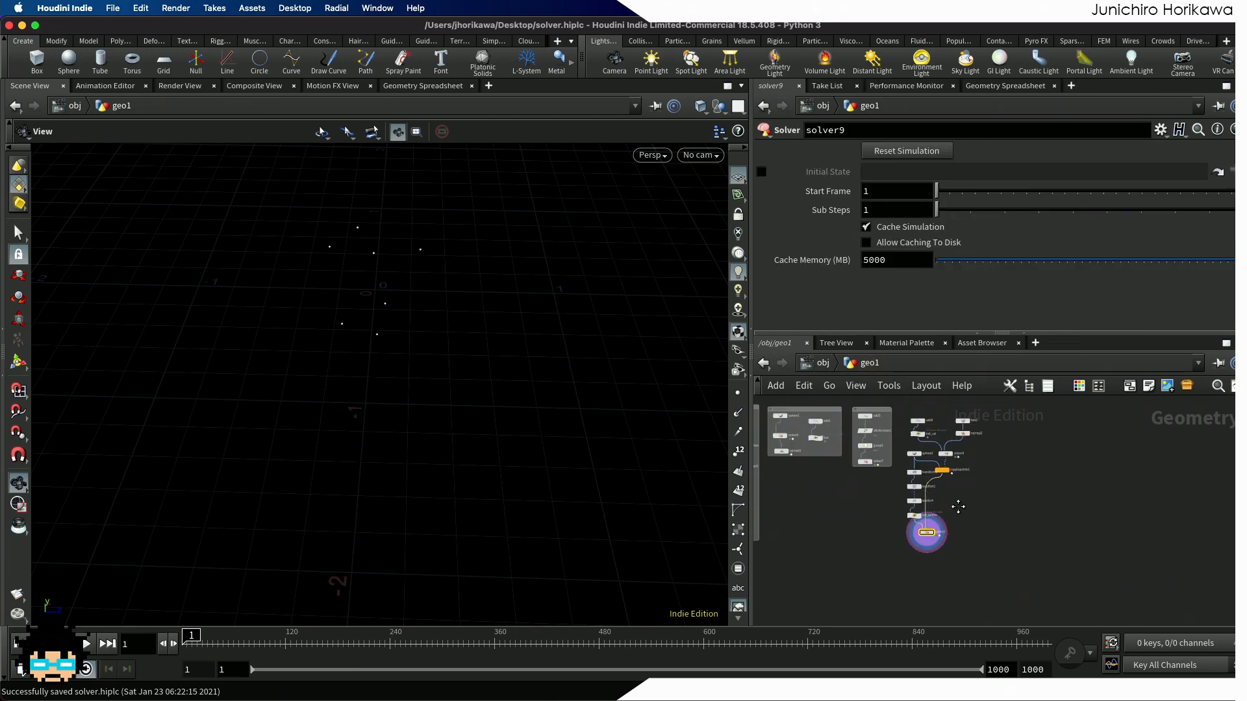
{"action": "scroll", "coordinate": [959, 470], "scroll_direction": "up", "scroll_amount": 5}
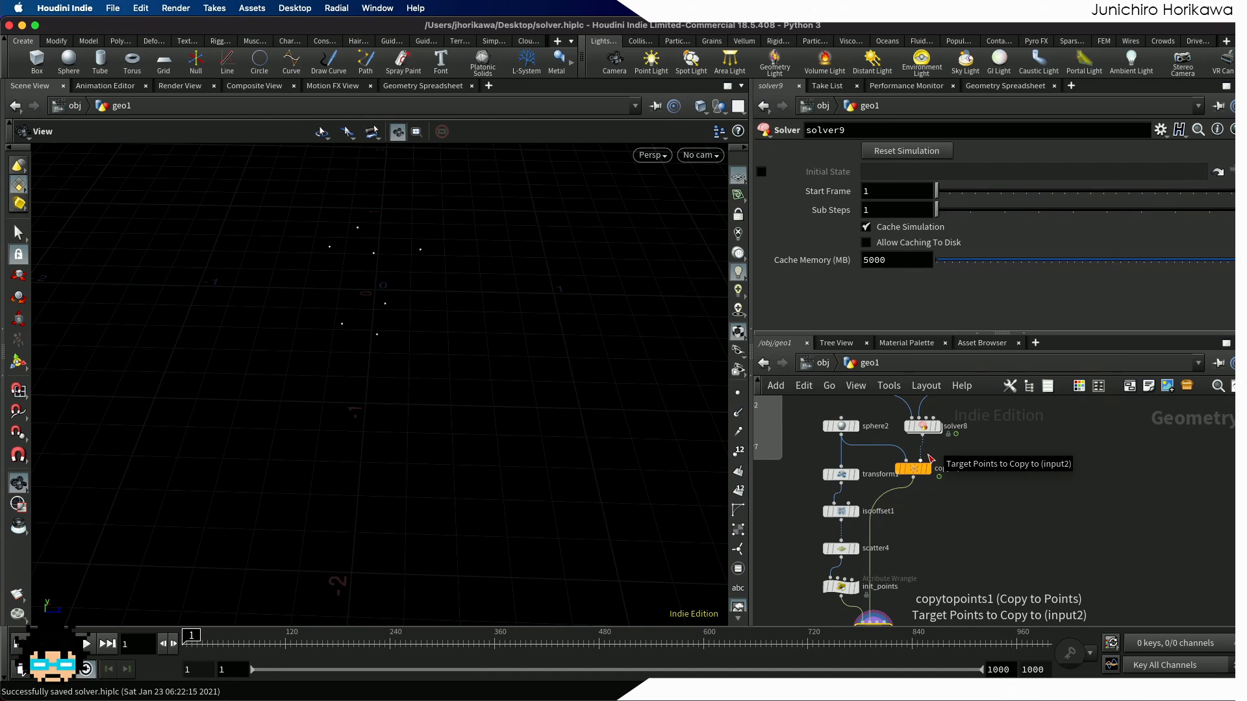
{"action": "scroll", "coordinate": [915, 503], "scroll_direction": "down", "scroll_amount": 2}
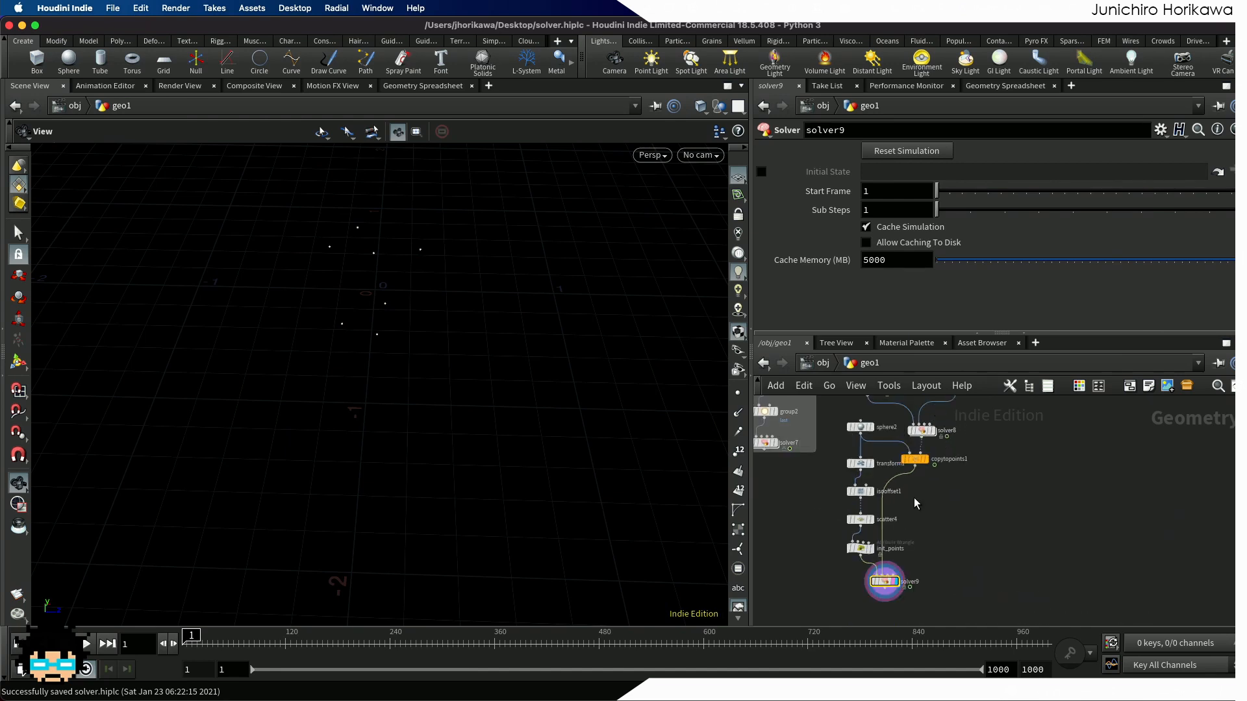
Step: Check solver9's input connections against the Input_1 to Input_4 nodes inside its network, and return to geo1
{"action": "scroll", "coordinate": [886, 578], "scroll_direction": "up", "scroll_amount": 5}
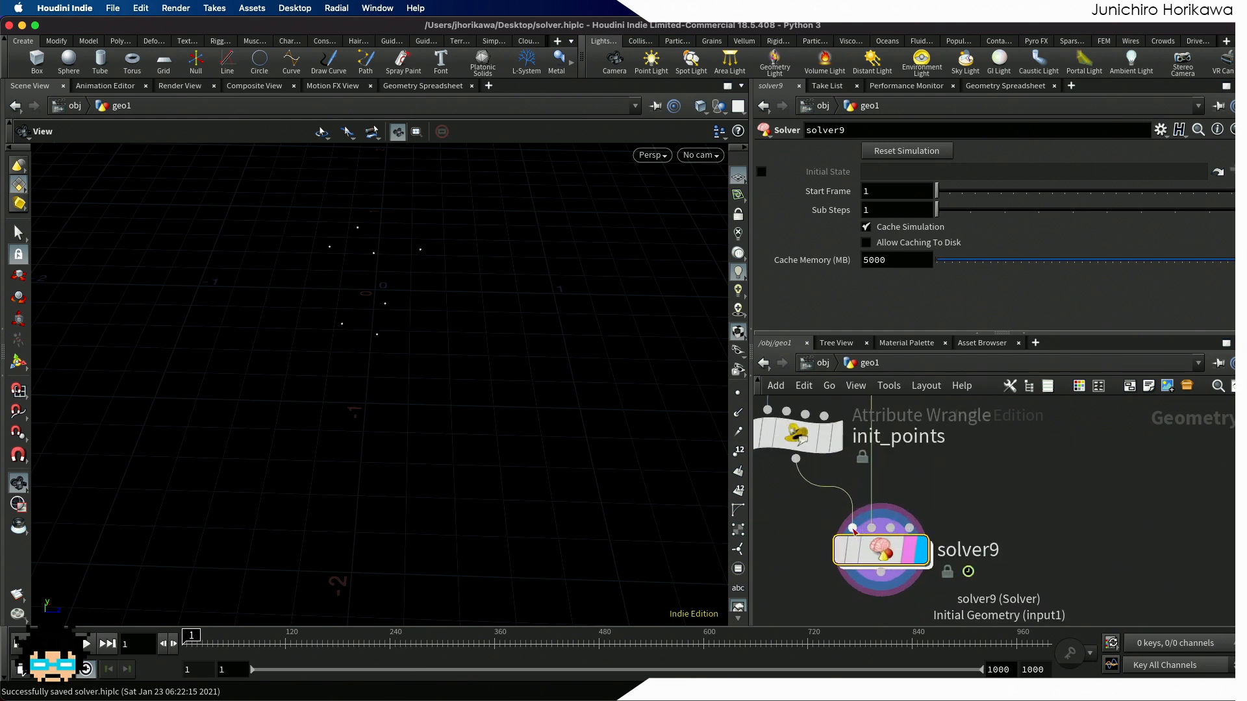
{"action": "scroll", "coordinate": [853, 529], "scroll_direction": "down", "scroll_amount": 1}
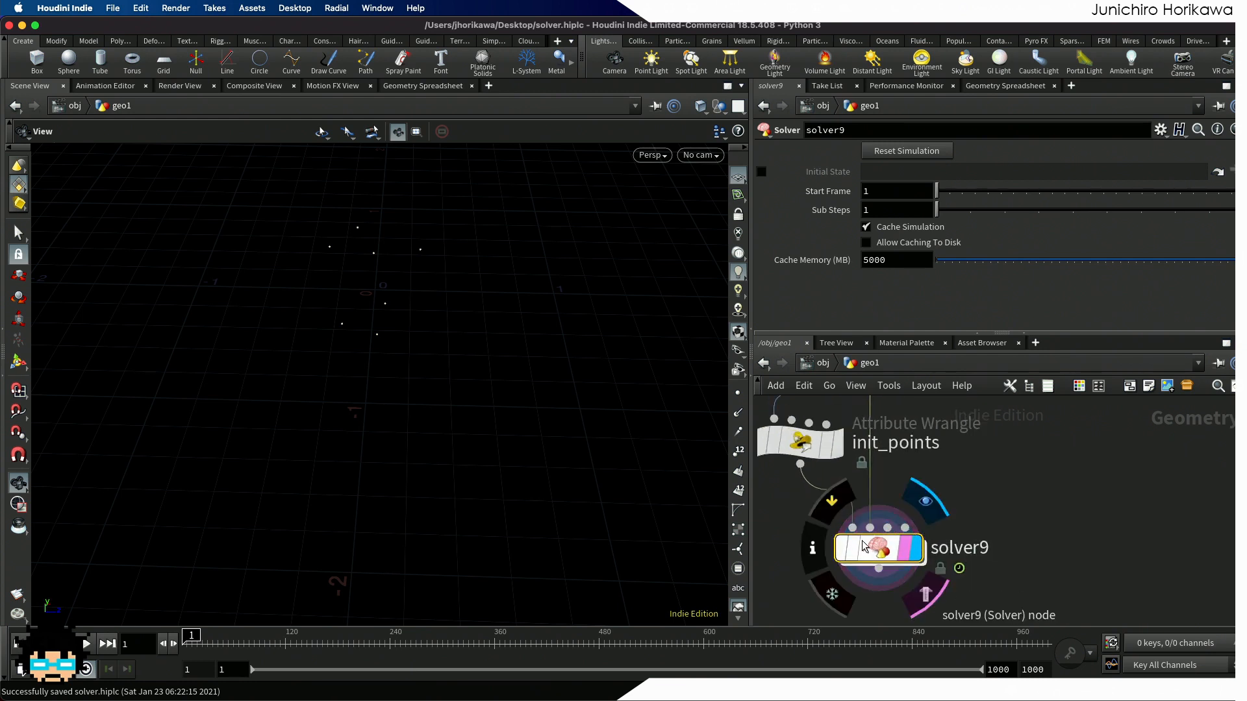
{"action": "double_click", "coordinate": [873, 542]}
{"action": "middle_click_drag", "start_coordinate": [882, 520], "coordinate": [743, 466]}
{"action": "left_click_drag", "start_coordinate": [1052, 566], "coordinate": [879, 441]}
{"action": "scroll", "coordinate": [904, 497], "scroll_direction": "down", "scroll_amount": 3}
{"action": "left_click", "coordinate": [876, 509]}
{"action": "key", "text": "h"}
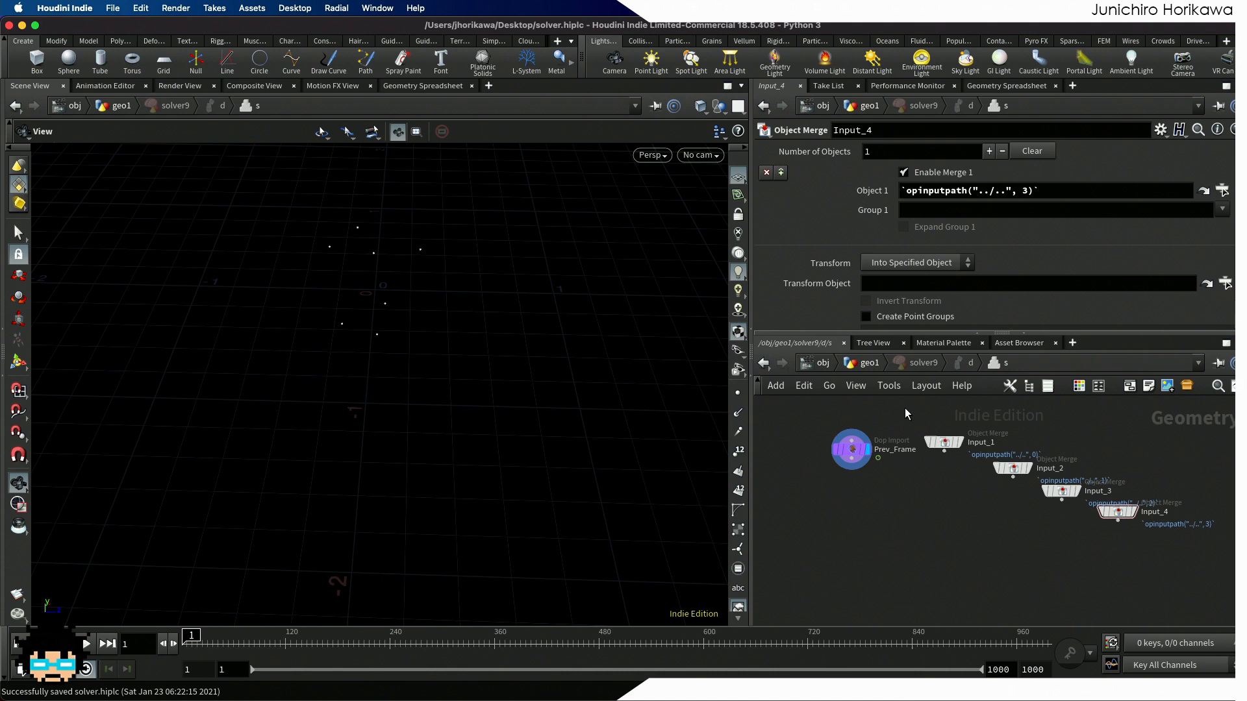
{"action": "left_click", "coordinate": [869, 366]}
Step: Review how solver8's branch and the init_points branch connect to solver9's inputs
{"action": "scroll", "coordinate": [957, 514], "scroll_direction": "down", "scroll_amount": 4}
{"action": "middle_click_drag", "start_coordinate": [946, 476], "coordinate": [964, 583]}
{"action": "scroll", "coordinate": [955, 524], "scroll_direction": "down", "scroll_amount": 1}
{"action": "middle_click_drag", "start_coordinate": [973, 515], "coordinate": [976, 438]}
{"action": "scroll", "coordinate": [972, 454], "scroll_direction": "up", "scroll_amount": 4}
{"action": "left_click", "coordinate": [974, 446]}
{"action": "scroll", "coordinate": [974, 447], "scroll_direction": "down", "scroll_amount": 4}
{"action": "scroll", "coordinate": [926, 517], "scroll_direction": "up", "scroll_amount": 5}
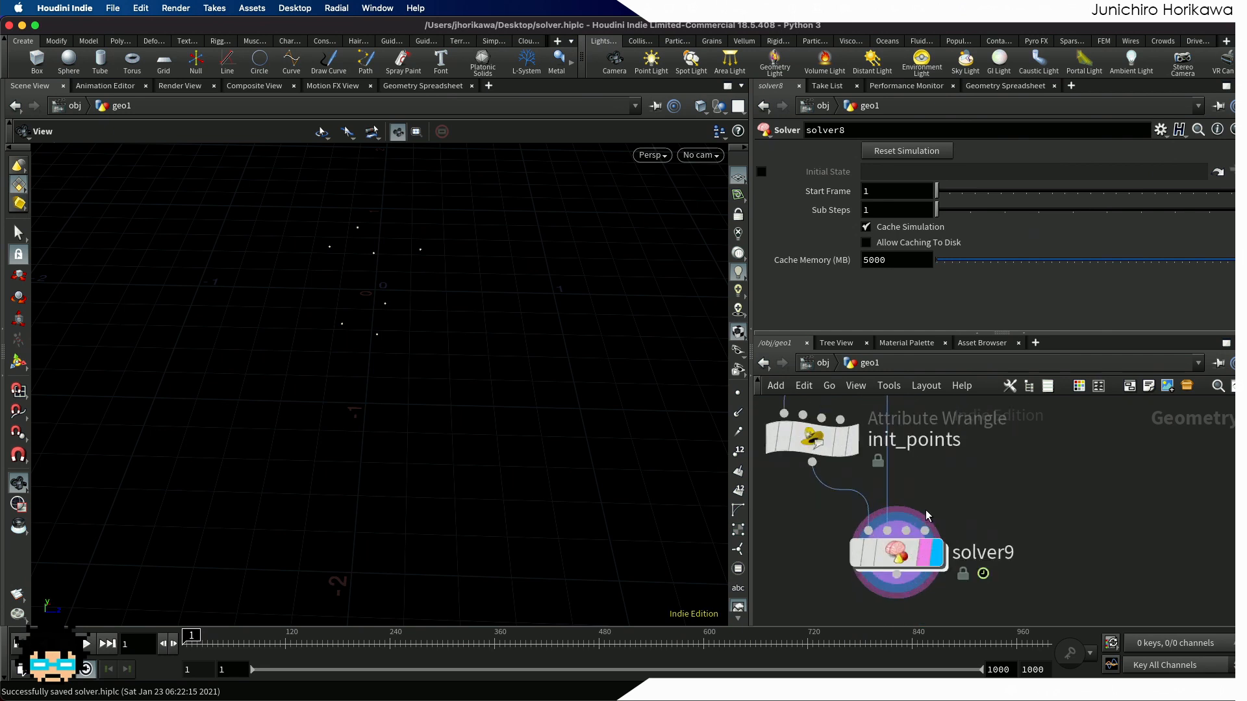
{"action": "scroll", "coordinate": [916, 523], "scroll_direction": "up", "scroll_amount": 2}
{"action": "scroll", "coordinate": [873, 532], "scroll_direction": "down", "scroll_amount": 4}
{"action": "scroll", "coordinate": [869, 534], "scroll_direction": "up", "scroll_amount": 4}
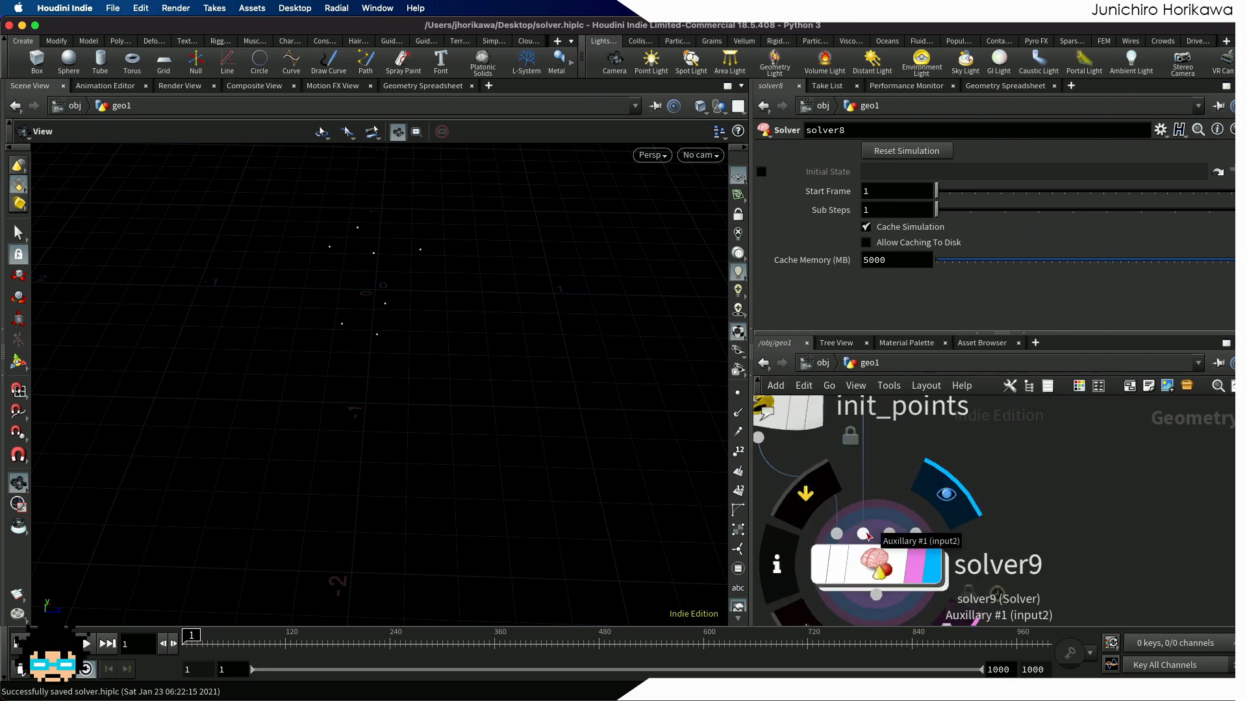
{"action": "scroll", "coordinate": [867, 534], "scroll_direction": "down", "scroll_amount": 4}
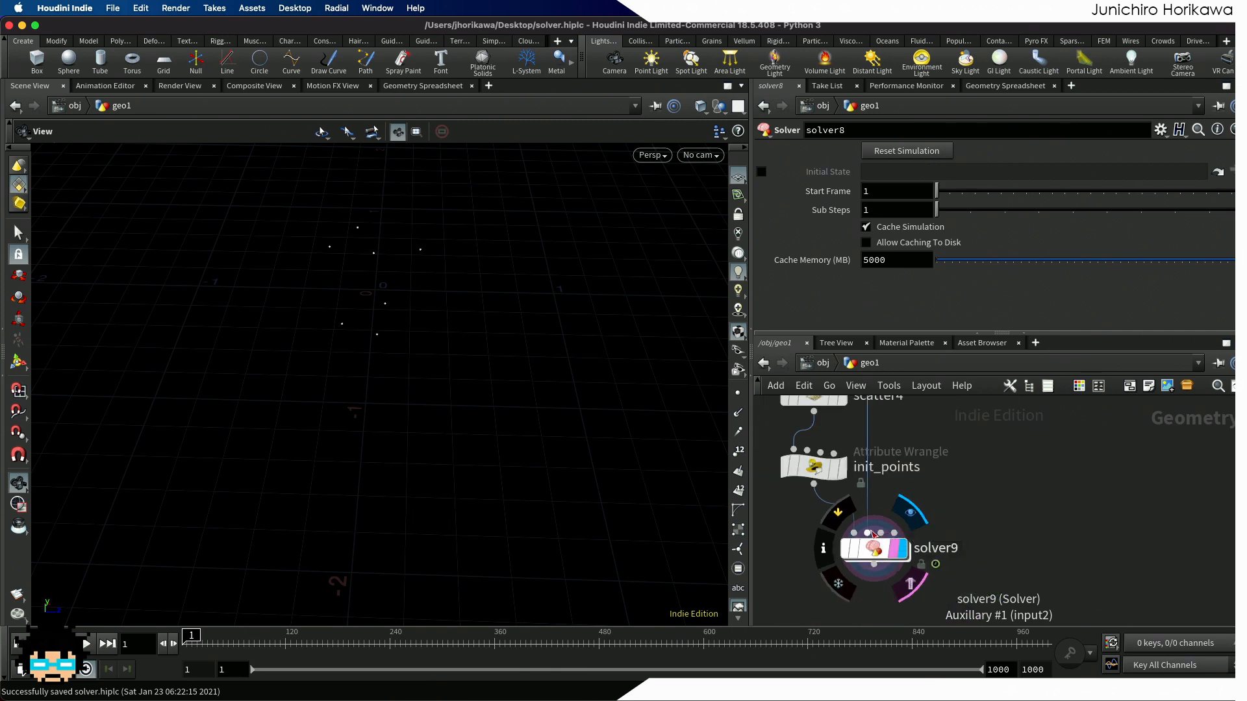
Step: Shift scatter4 and init_points together slightly away from the wire running into solver9's second input
{"action": "left_click_drag", "start_coordinate": [814, 467], "coordinate": [814, 474]}
{"action": "middle_click_drag", "start_coordinate": [803, 529], "coordinate": [858, 580]}
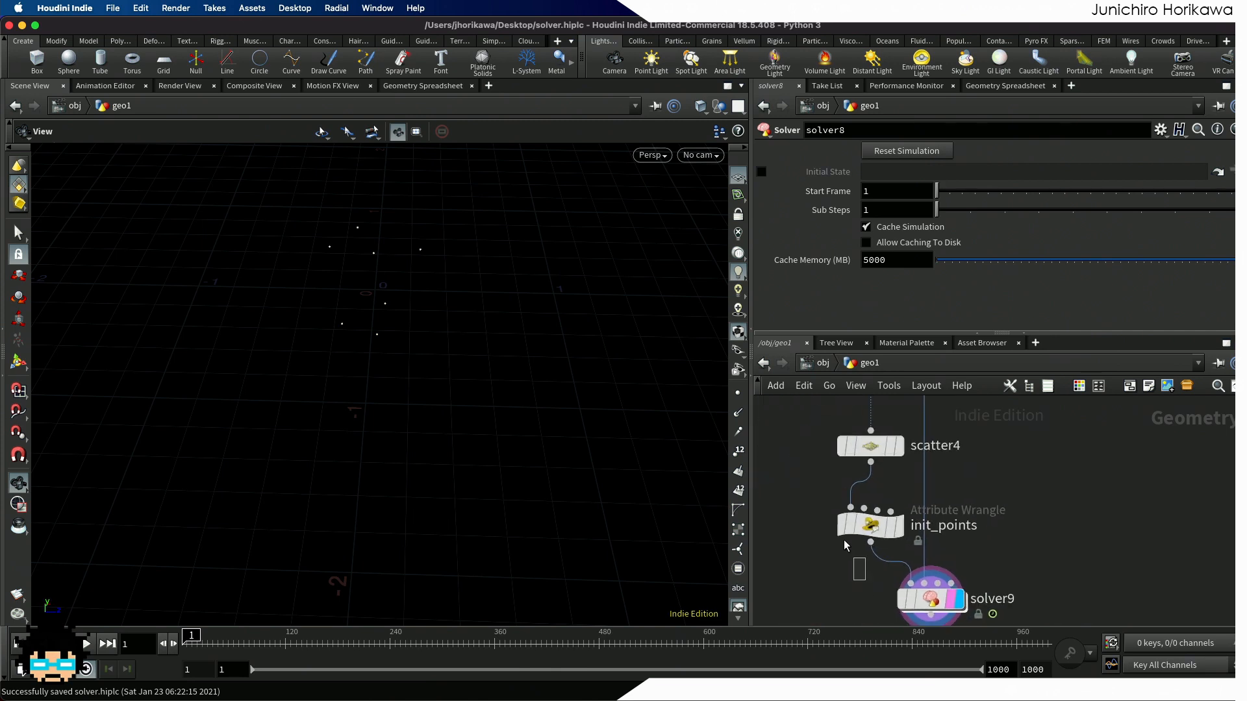
{"action": "left_click_drag", "start_coordinate": [843, 540], "coordinate": [836, 448]}
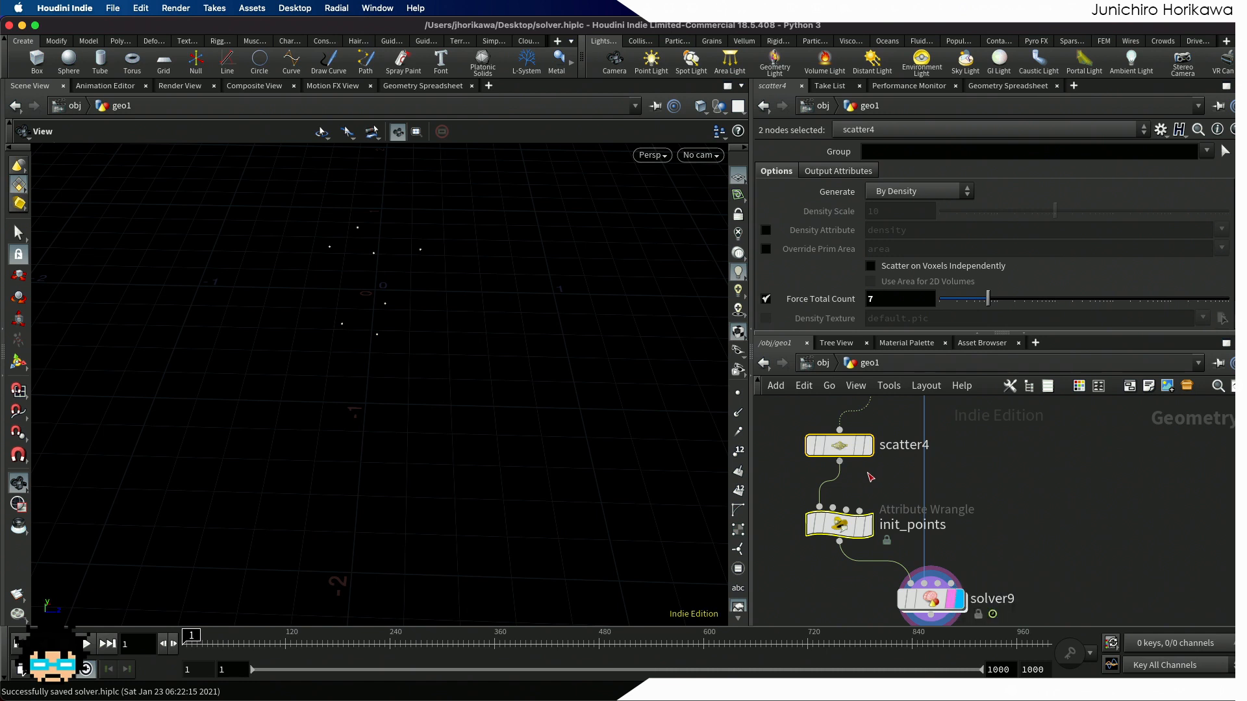
{"action": "left_click", "coordinate": [840, 461]}
{"action": "key", "text": "Escape"}
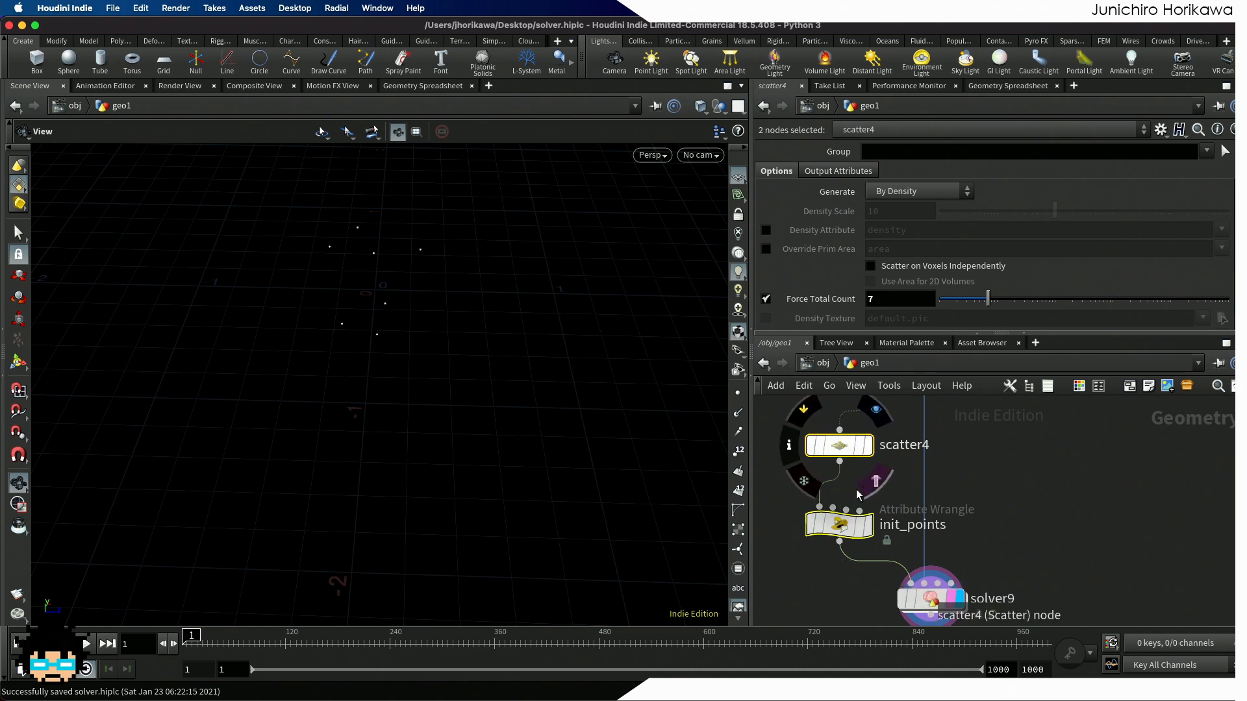
{"action": "left_click_drag", "start_coordinate": [839, 541], "coordinate": [911, 583]}
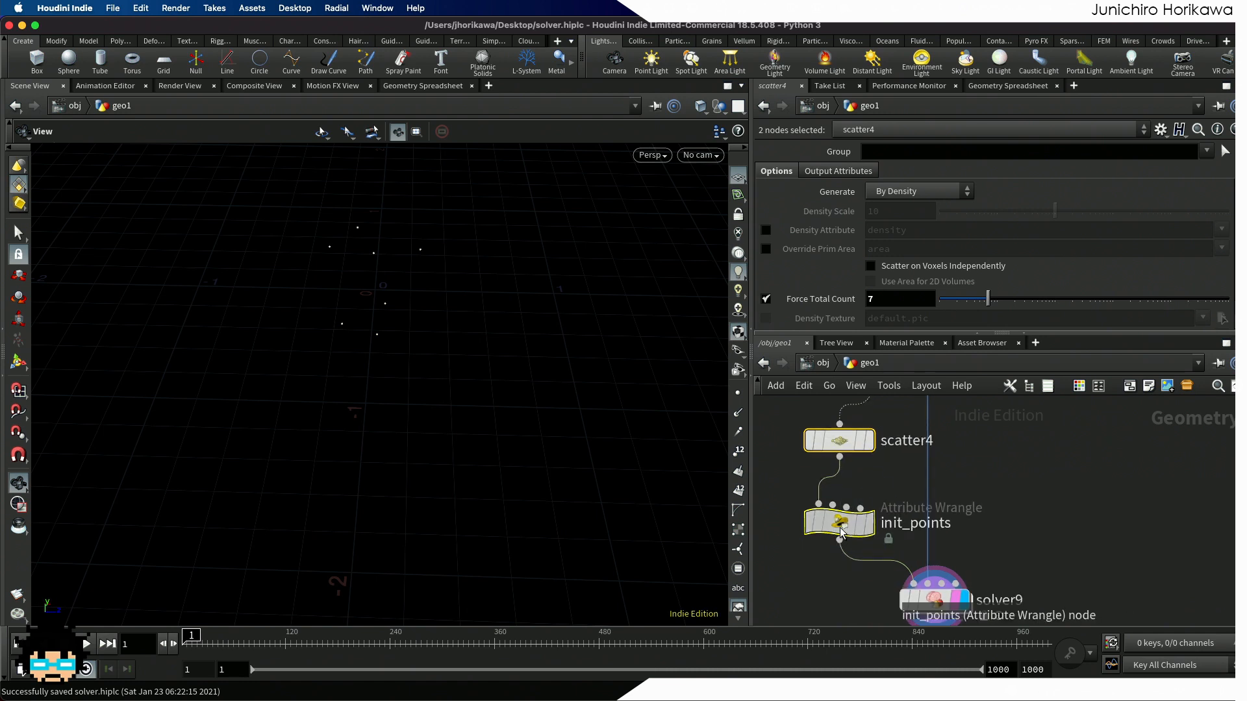
{"action": "left_click", "coordinate": [883, 600]}
{"action": "middle_click_drag", "start_coordinate": [883, 600], "coordinate": [846, 549]}
Step: Inside solver9, add a Point Wrangle below Prev_Frame and connect Prev_Frame to its first input
{"action": "mouse_move", "coordinate": [907, 560]}
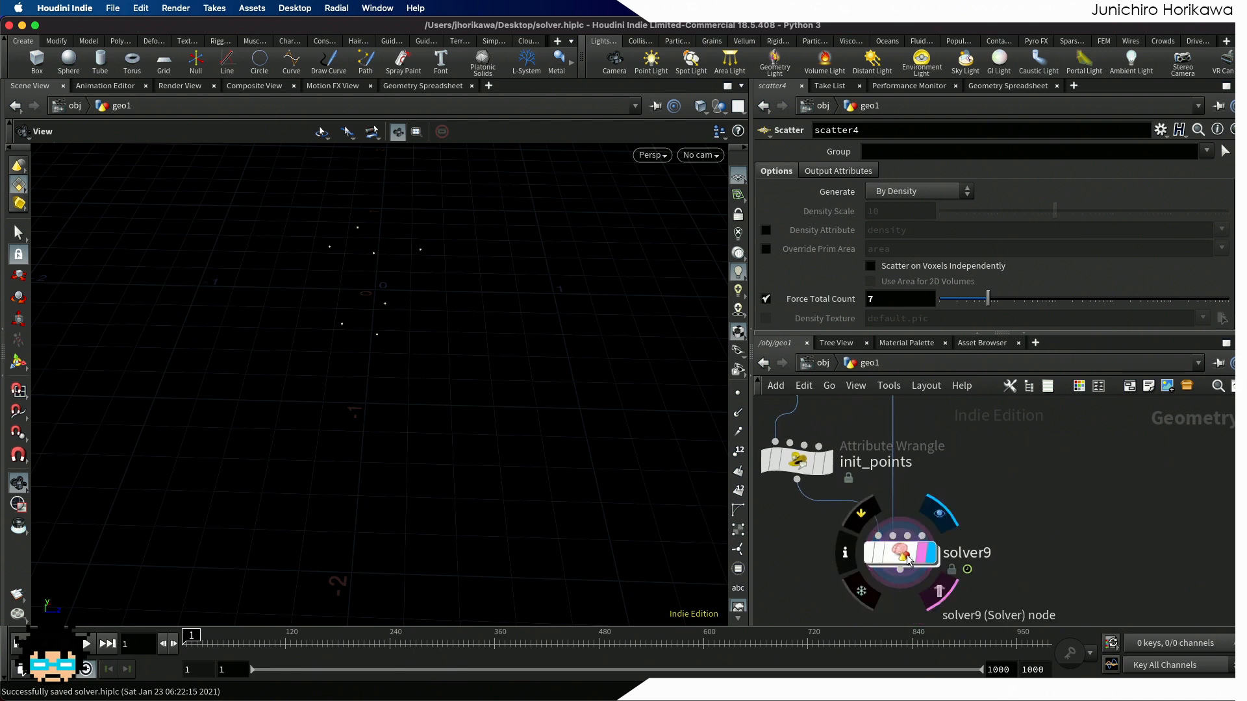
{"action": "double_click", "coordinate": [908, 559]}
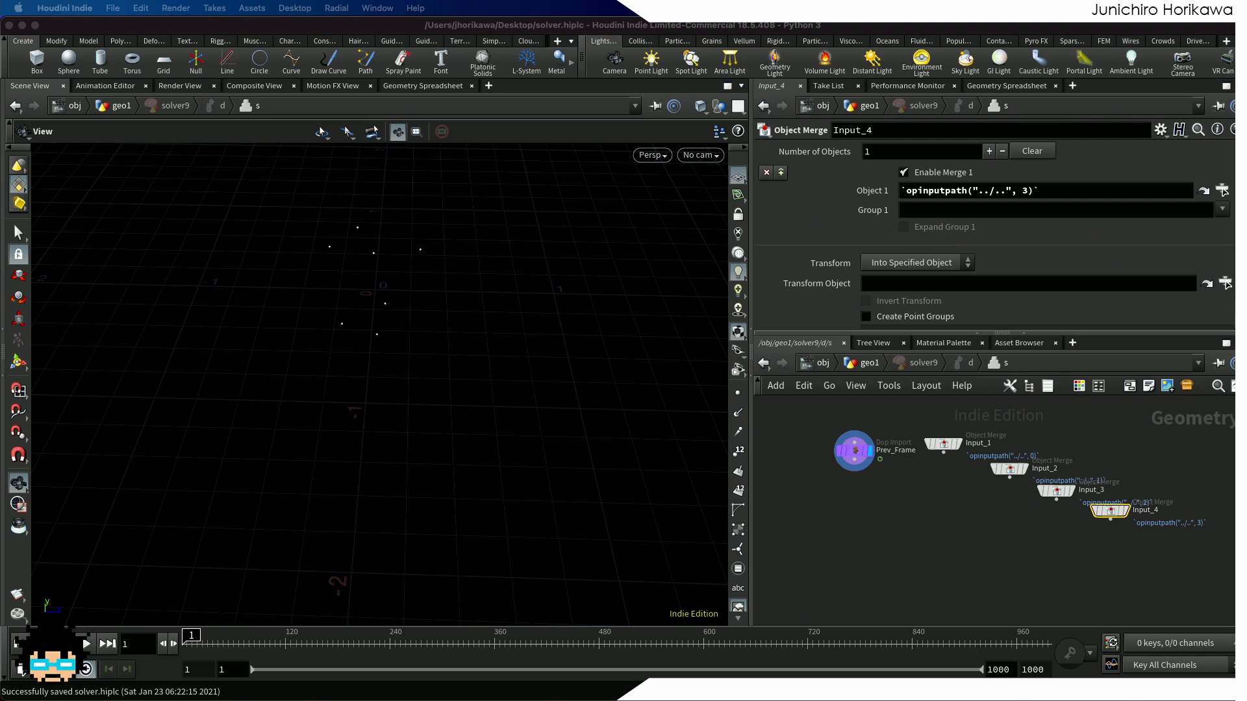
{"action": "left_click", "coordinate": [856, 548]}
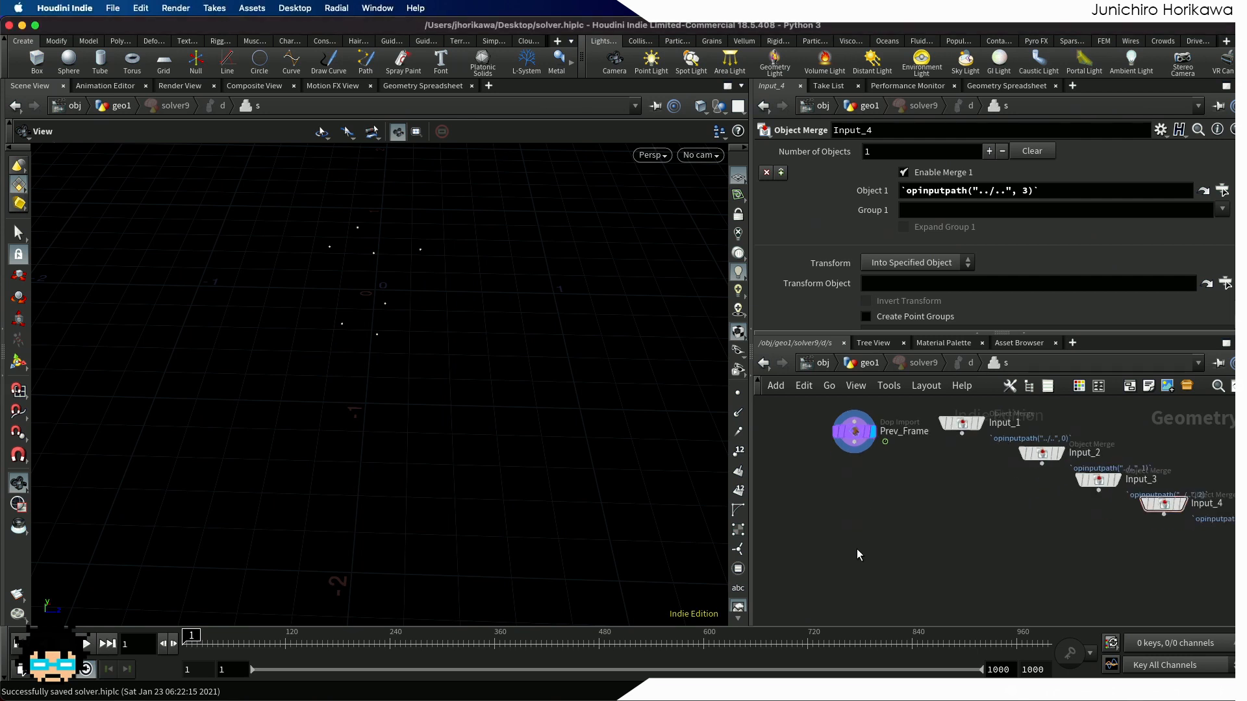
{"action": "key", "text": "Tab"}
{"action": "type", "text": "pointwra"}
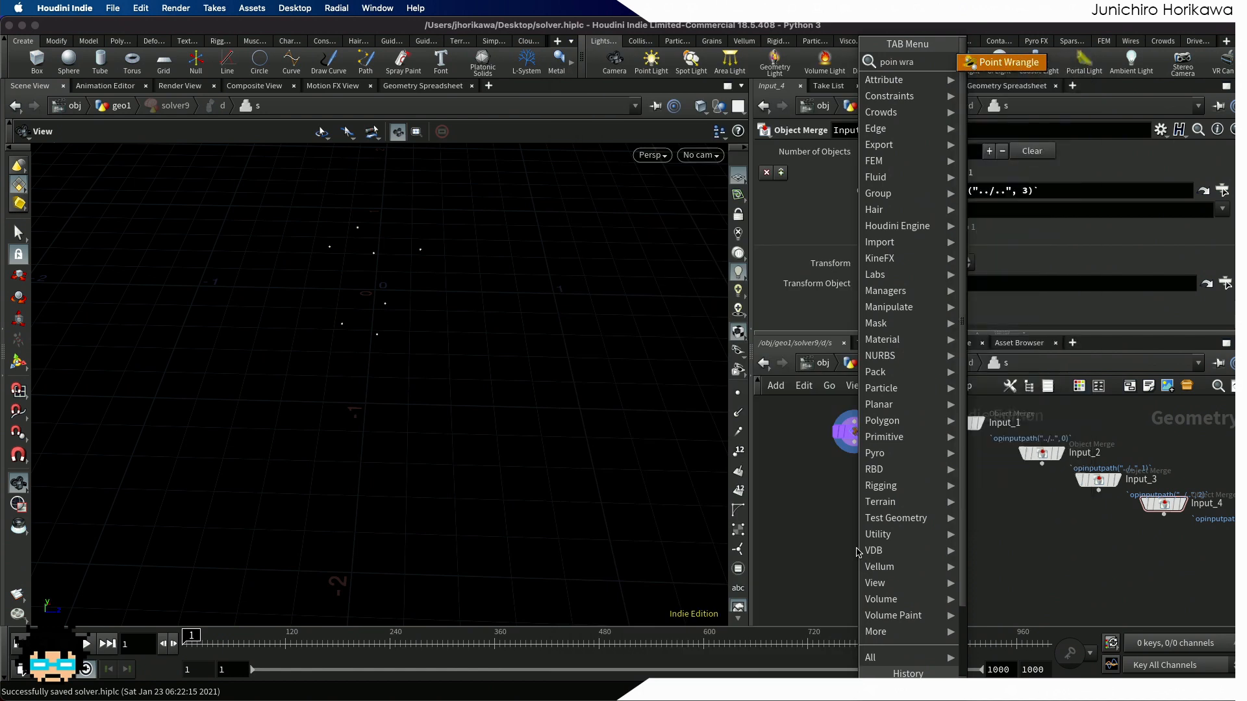
{"action": "key", "text": "Return"}
{"action": "left_click", "coordinate": [856, 547]}
{"action": "left_click_drag", "start_coordinate": [854, 453], "coordinate": [855, 517]}
{"action": "scroll", "coordinate": [855, 478], "scroll_direction": "up", "scroll_amount": 2}
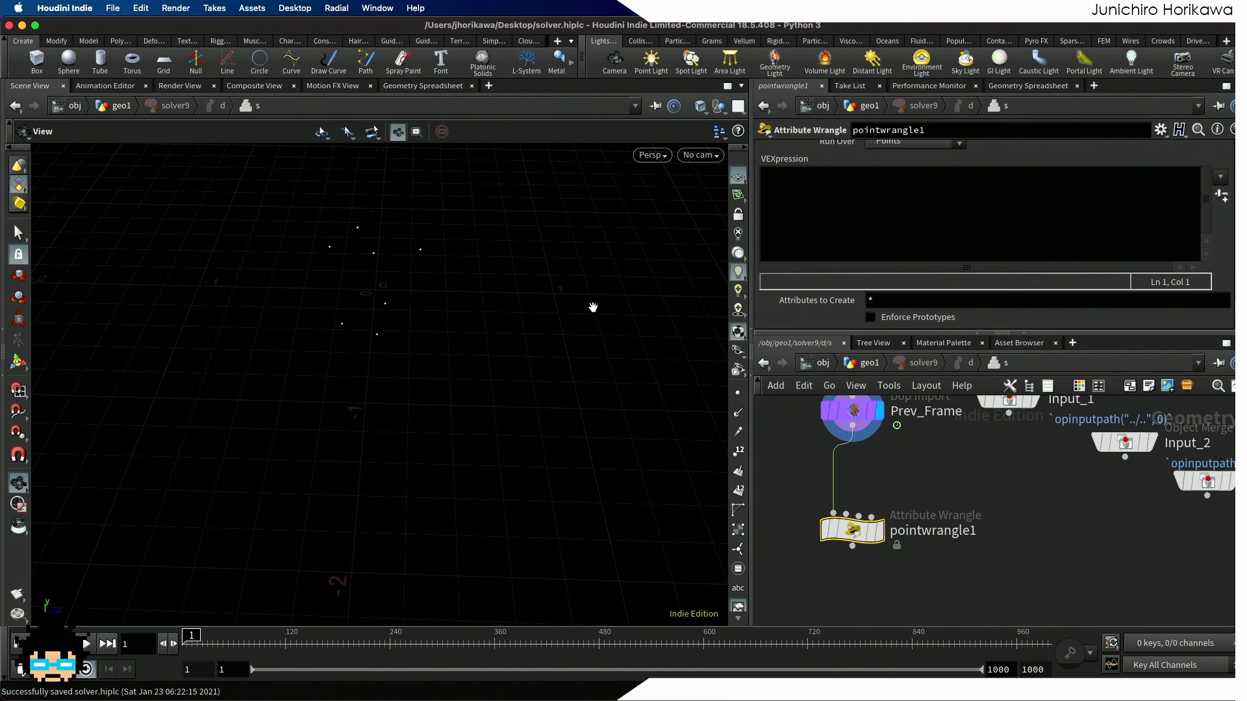
Step: Rename the new point wrangle as reflect
{"action": "scroll", "coordinate": [358, 236], "scroll_direction": "up", "scroll_amount": 5}
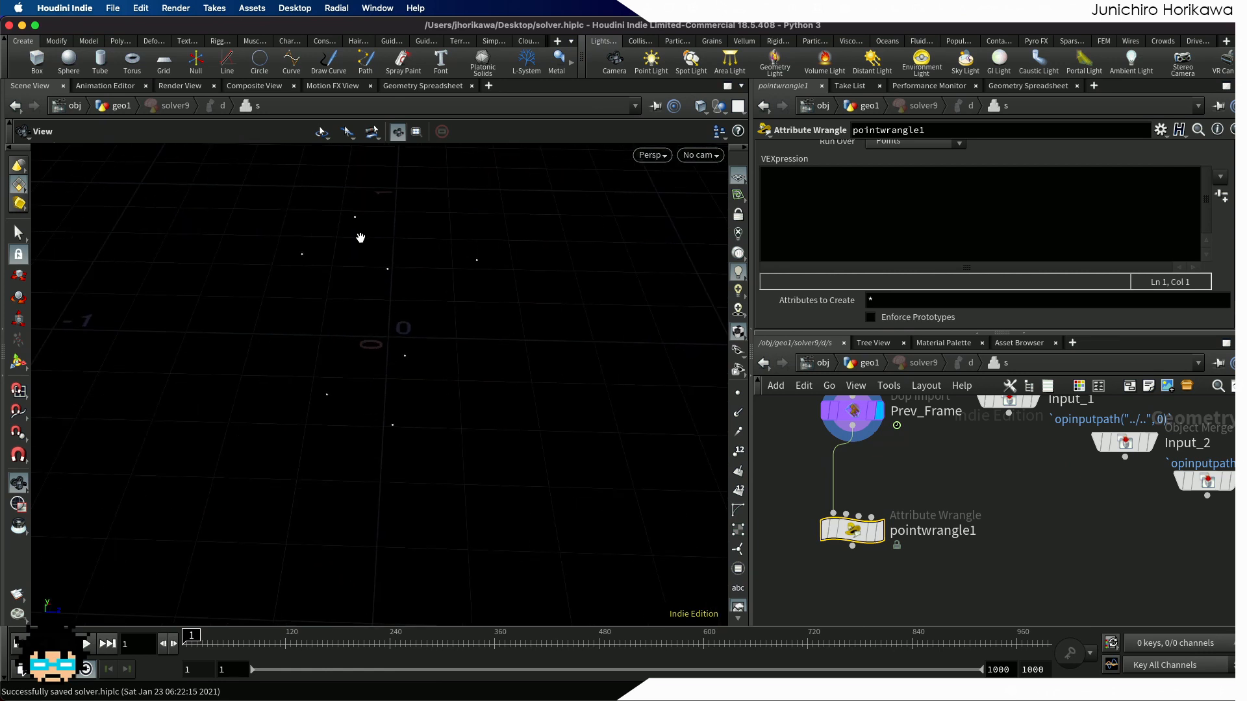
{"action": "left_click_drag", "start_coordinate": [396, 270], "coordinate": [432, 279]}
{"action": "middle_click_drag", "start_coordinate": [328, 282], "coordinate": [394, 281]}
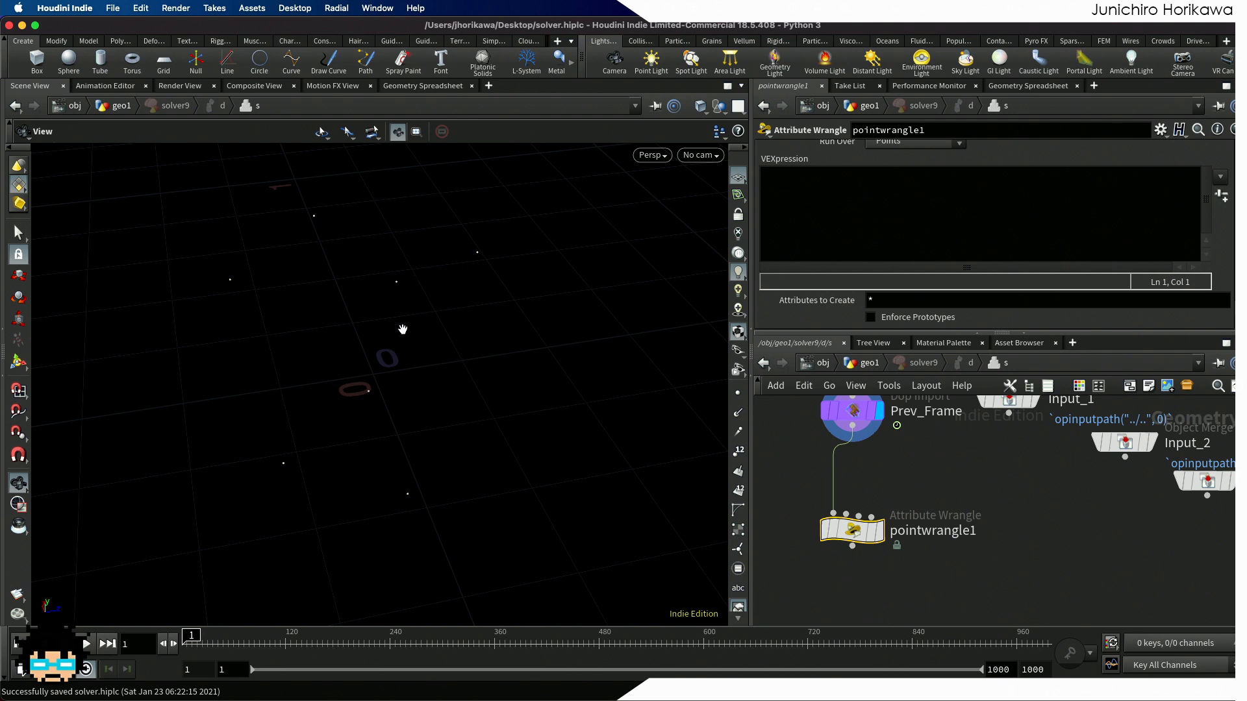
{"action": "scroll", "coordinate": [381, 284], "scroll_direction": "down", "scroll_amount": 1}
{"action": "scroll", "coordinate": [381, 284], "scroll_direction": "down", "scroll_amount": 1}
{"action": "double_click", "coordinate": [924, 531]}
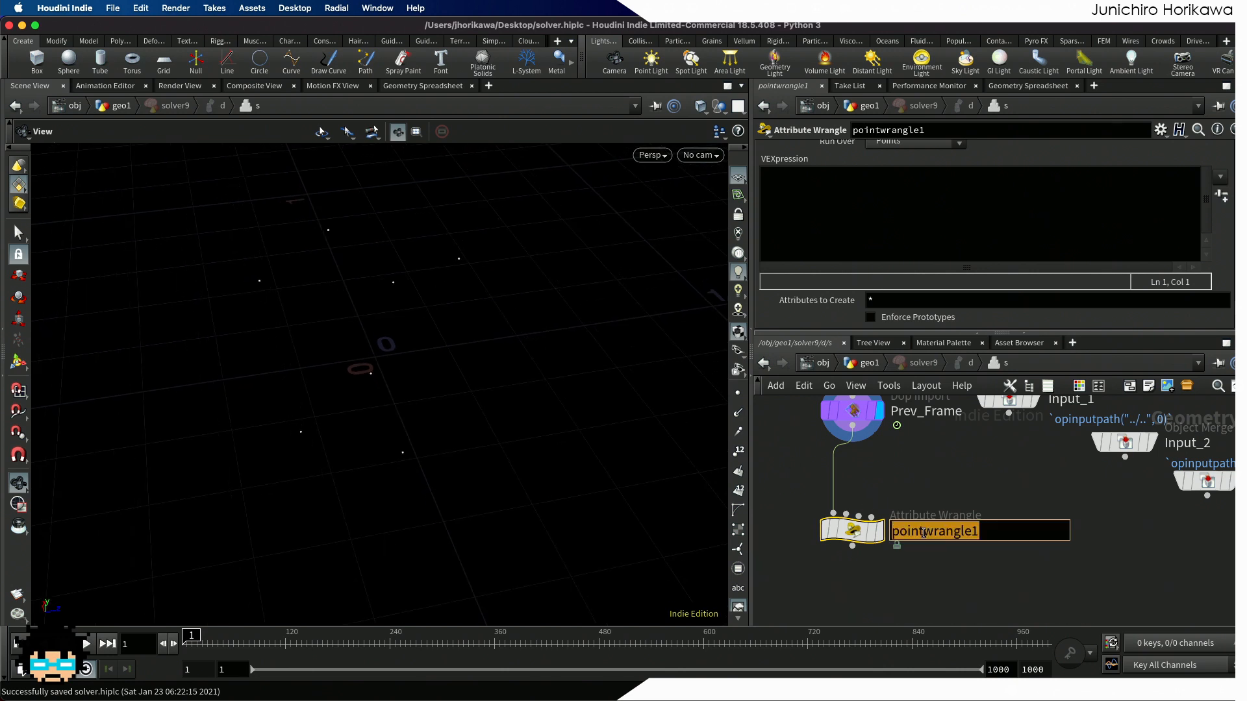
{"action": "type", "text": "refl"}
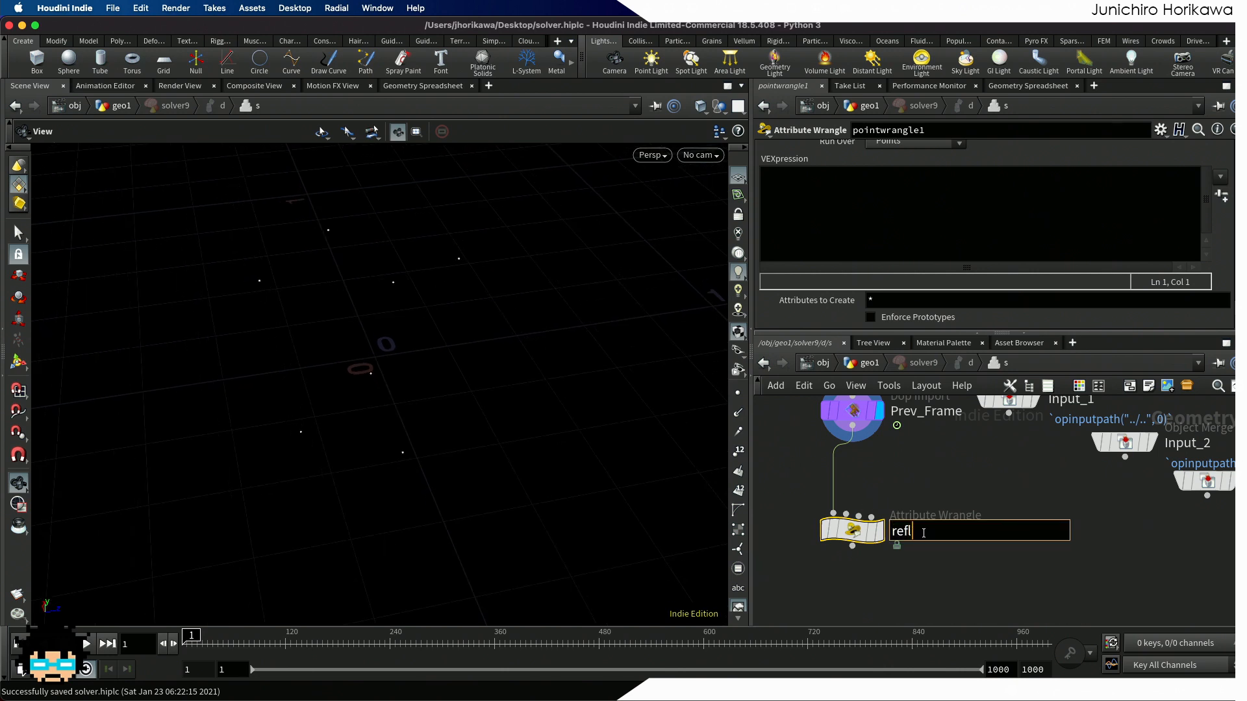
{"action": "type", "text": "ect"}
{"action": "key", "text": "Return"}
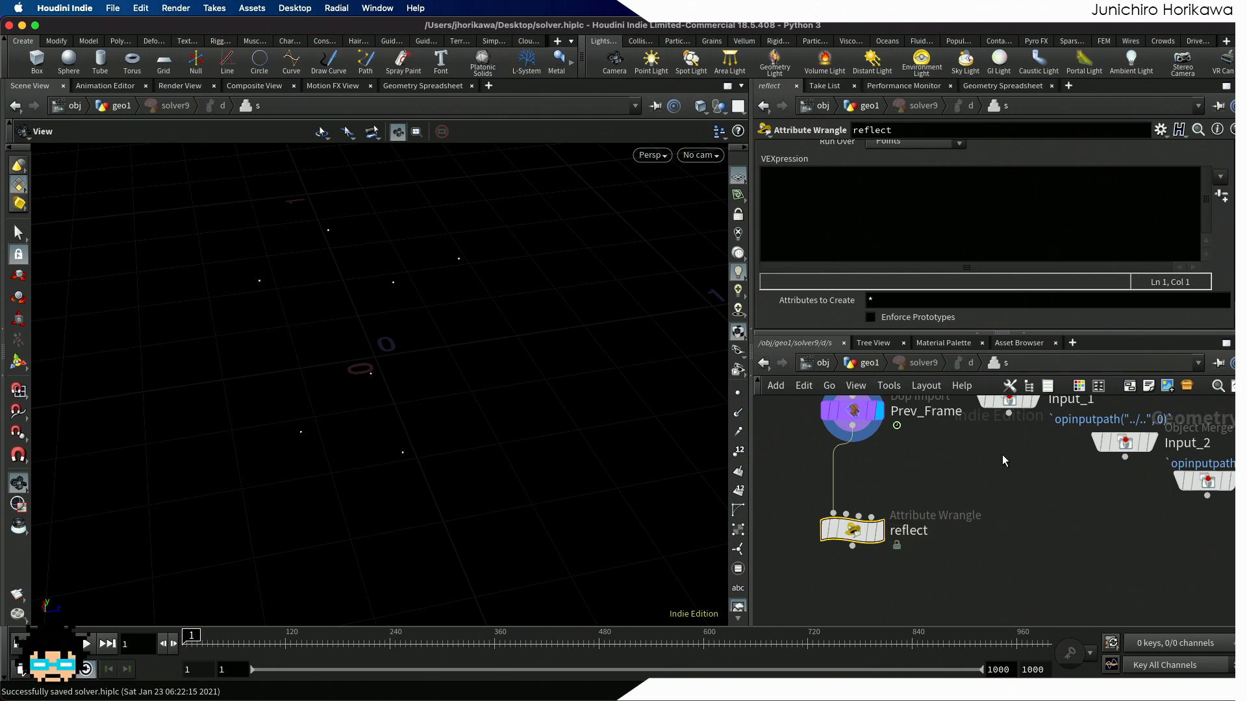
{"action": "left_click", "coordinate": [972, 228]}
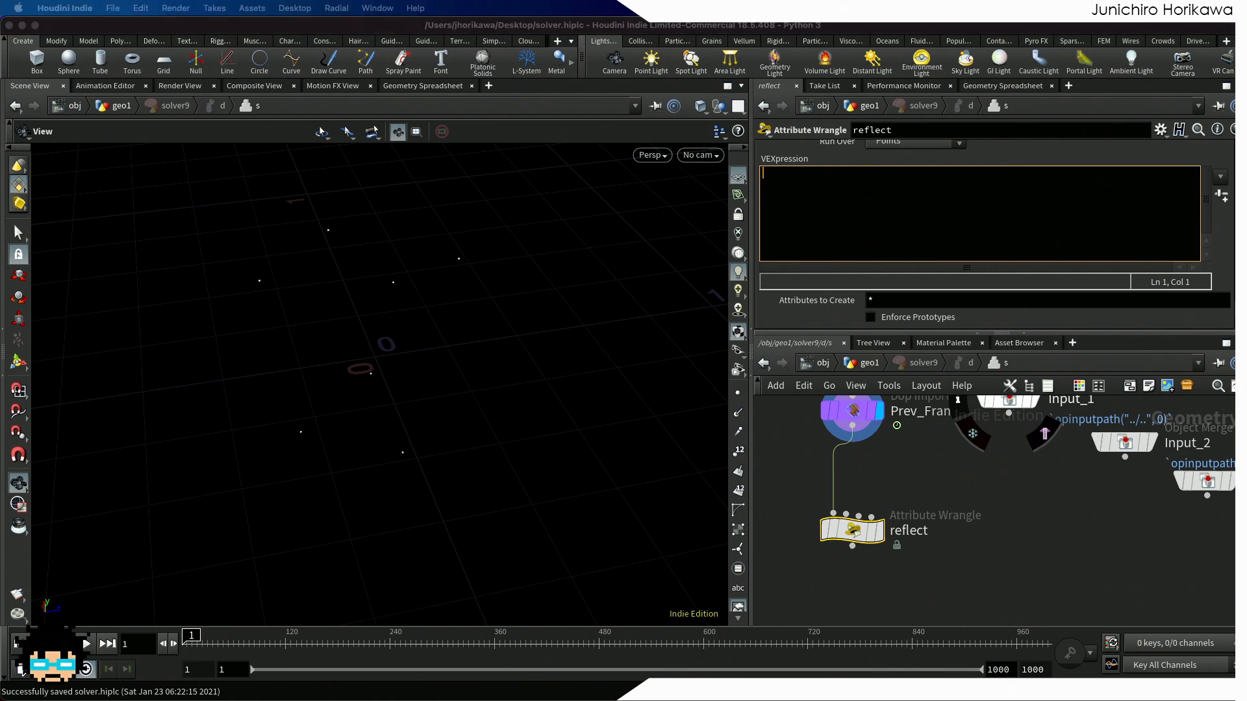
{"action": "left_click", "coordinate": [871, 235]}
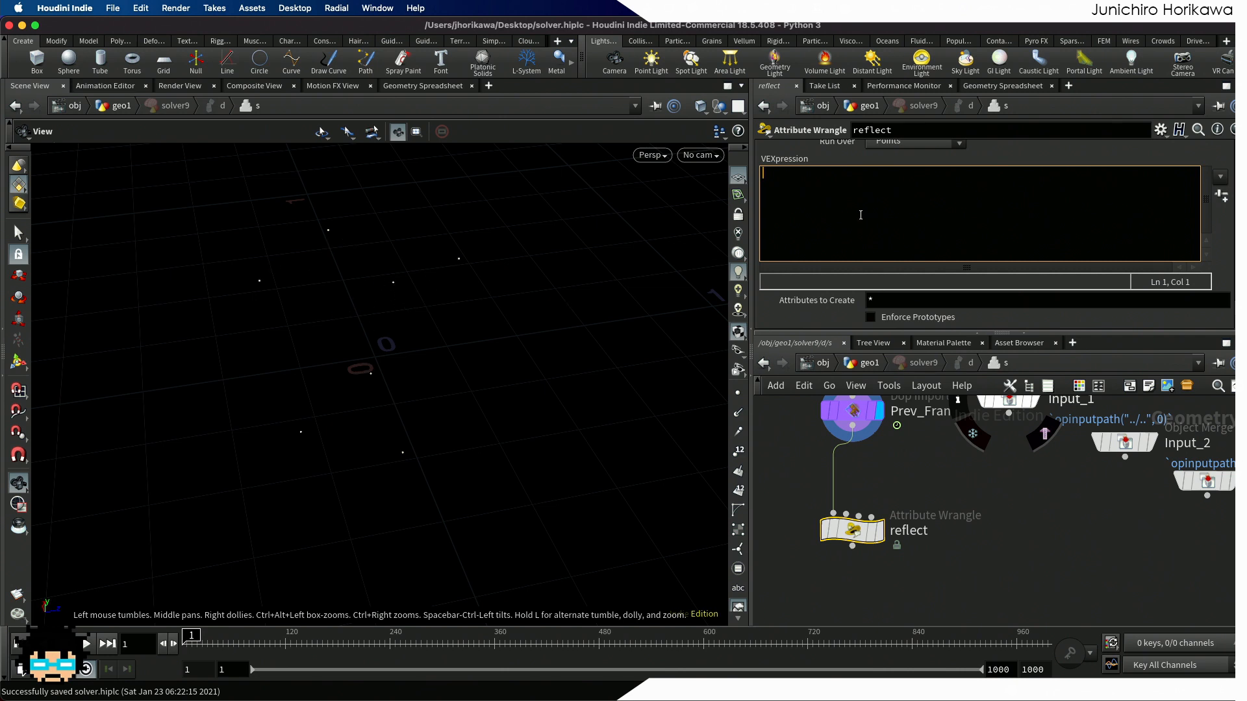
{"action": "type", "text": "int"}
{"action": "key", "text": "BackSpace"}
{"action": "key", "text": "BackSpace"}
{"action": "key", "text": "BackSpace"}
{"action": "key", "text": "BackSpace"}
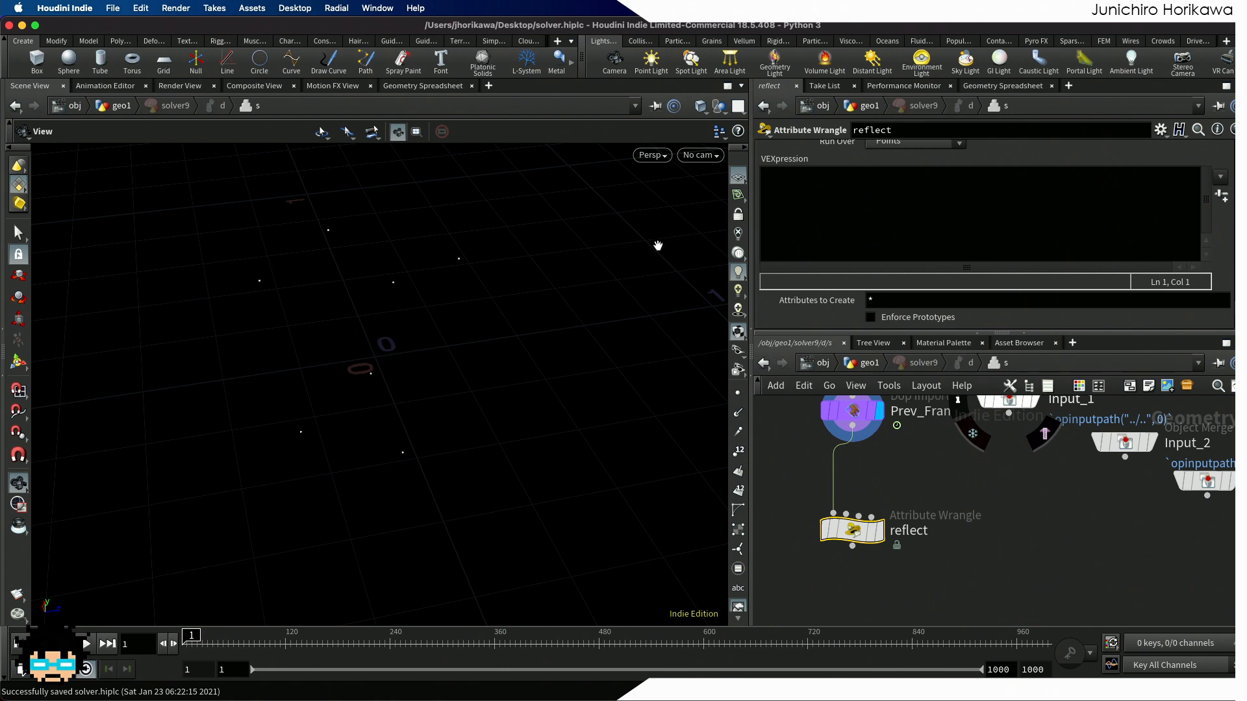
Step: Begin the reflect wrangle's VEX code with the integer array declaration "int npts[] = nearpoint(0,"
{"action": "left_click", "coordinate": [850, 214]}
{"action": "type", "text": "int ntp"}
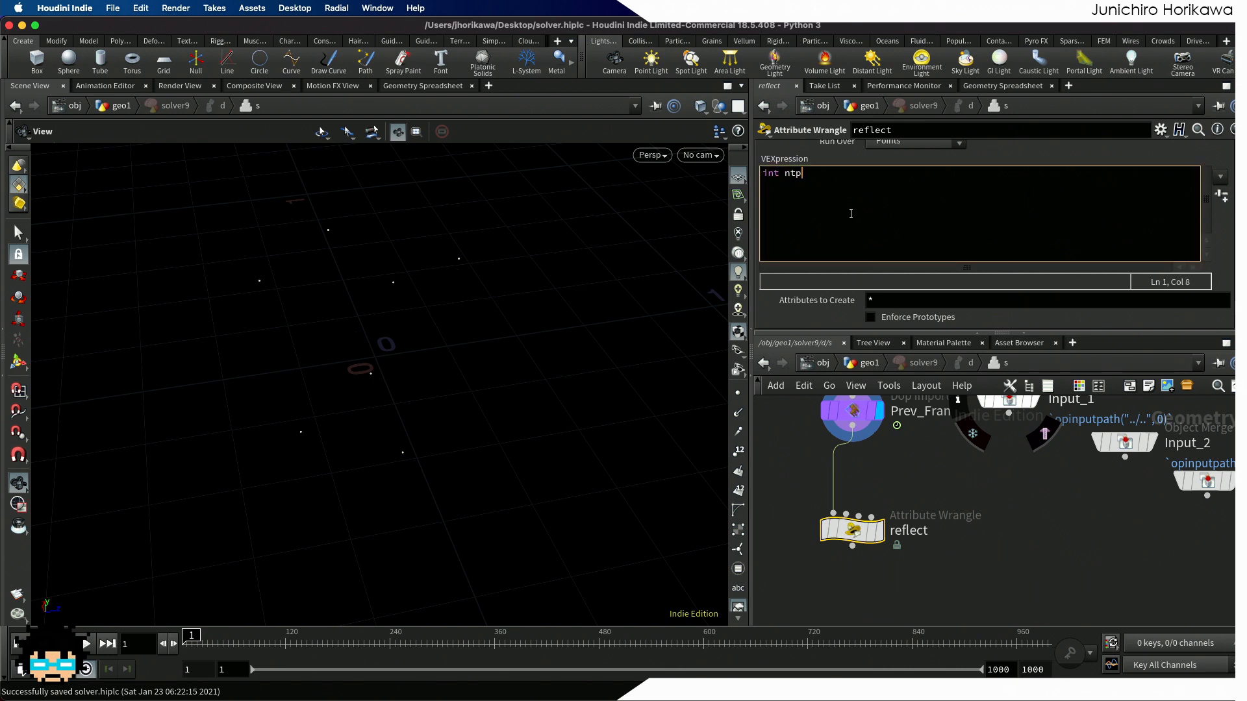
{"action": "key", "text": "BackSpace"}
{"action": "key", "text": "BackSpace"}
{"action": "type", "text": "pts[] = na"}
{"action": "key", "text": "BackSpace"}
{"action": "type", "text": "earpoints("}
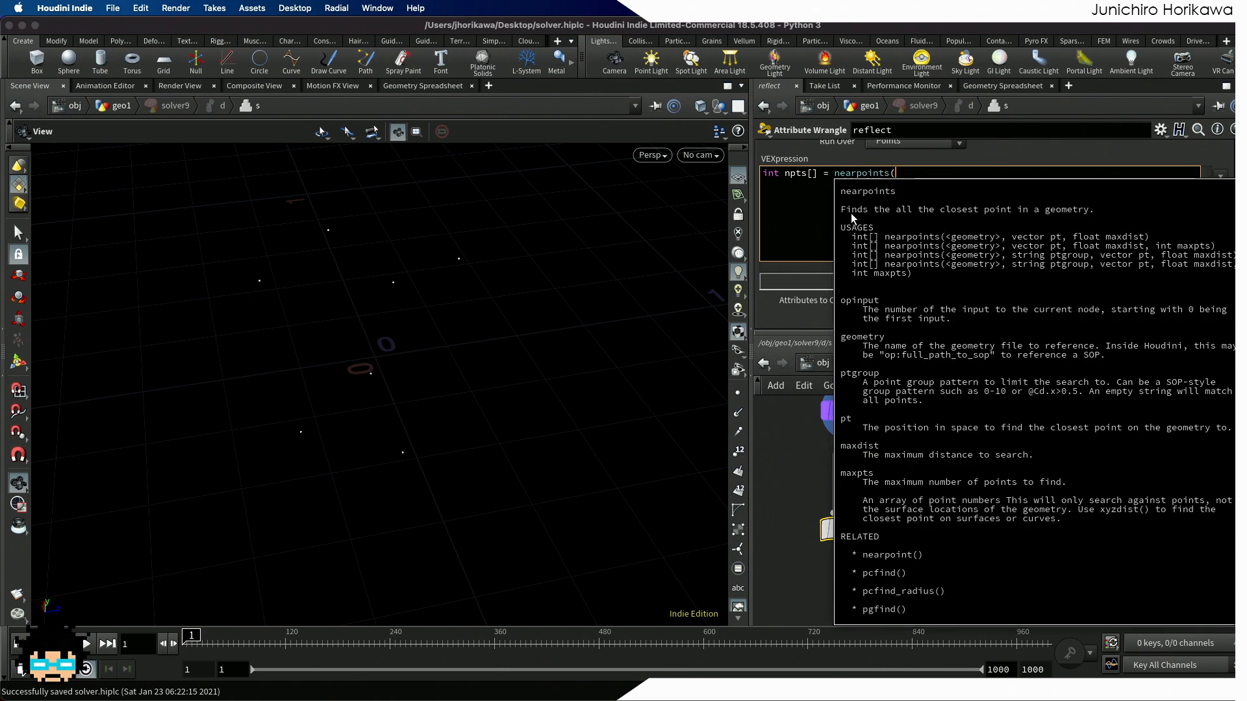
{"action": "type", "text": "0"}
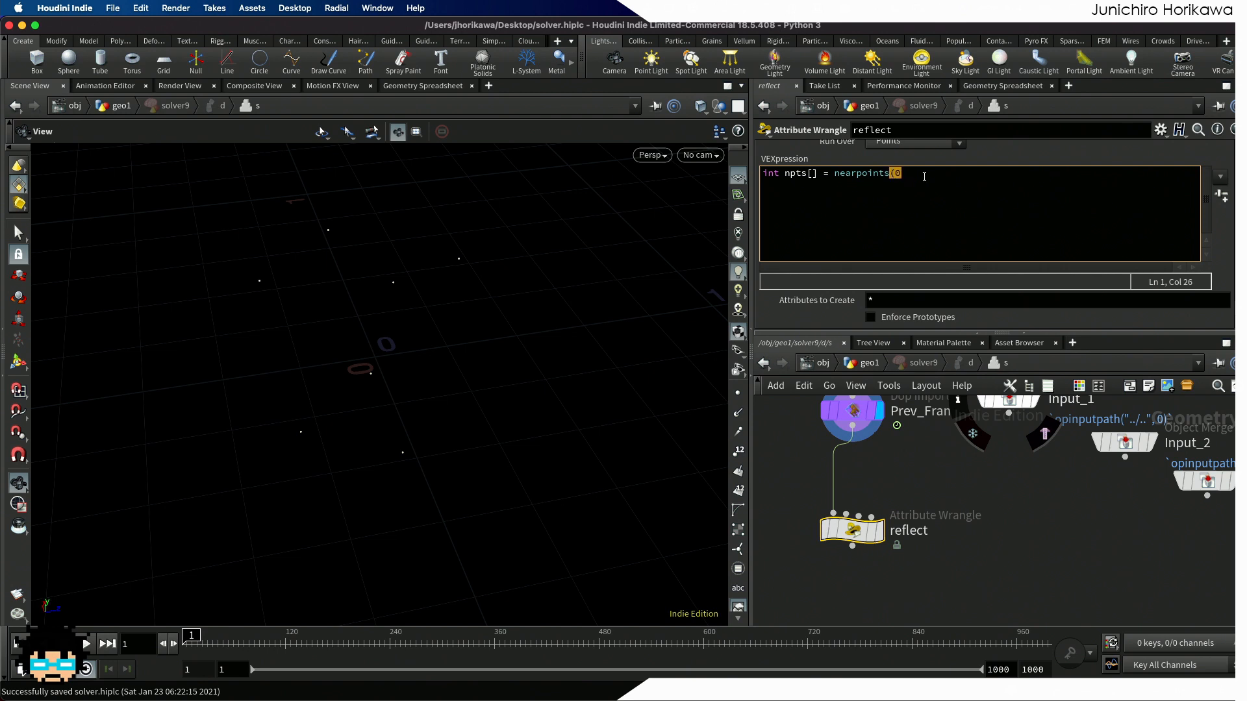
{"action": "key", "text": "BackSpace"}
{"action": "key", "text": "BackSpace"}
{"action": "key", "text": "BackSpace"}
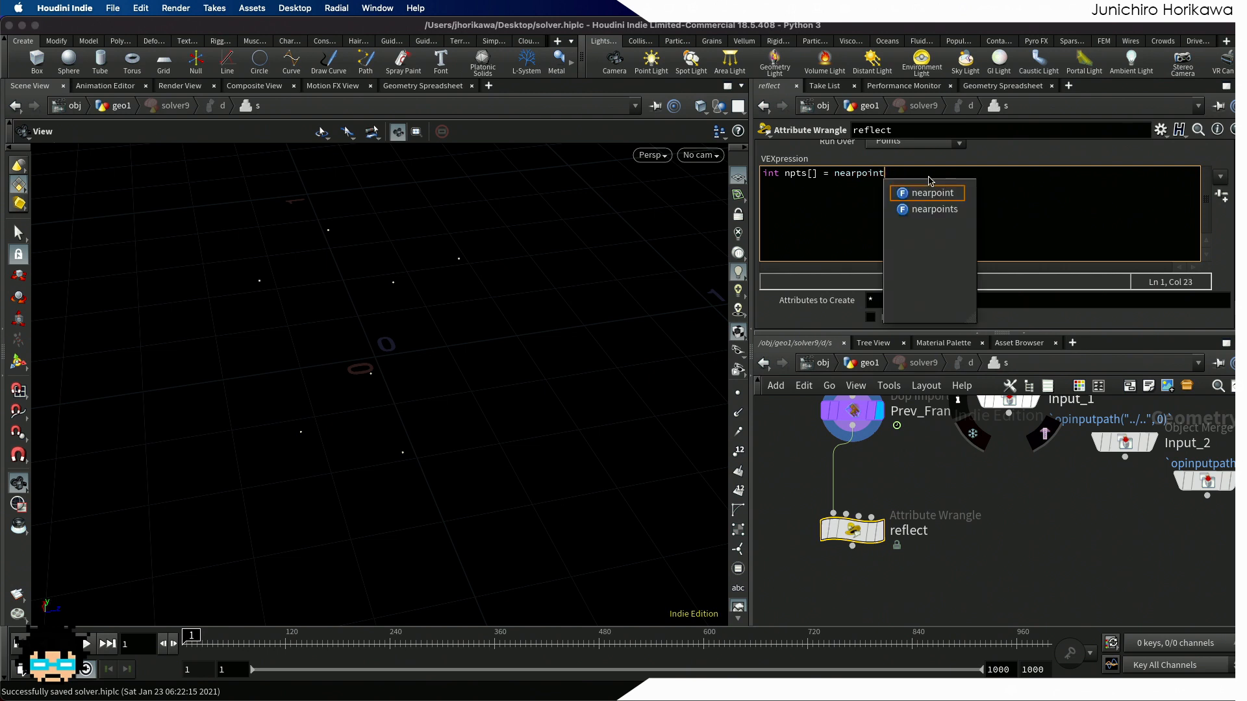
{"action": "type", "text": "(0,"}
{"action": "left_click", "coordinate": [893, 174]}
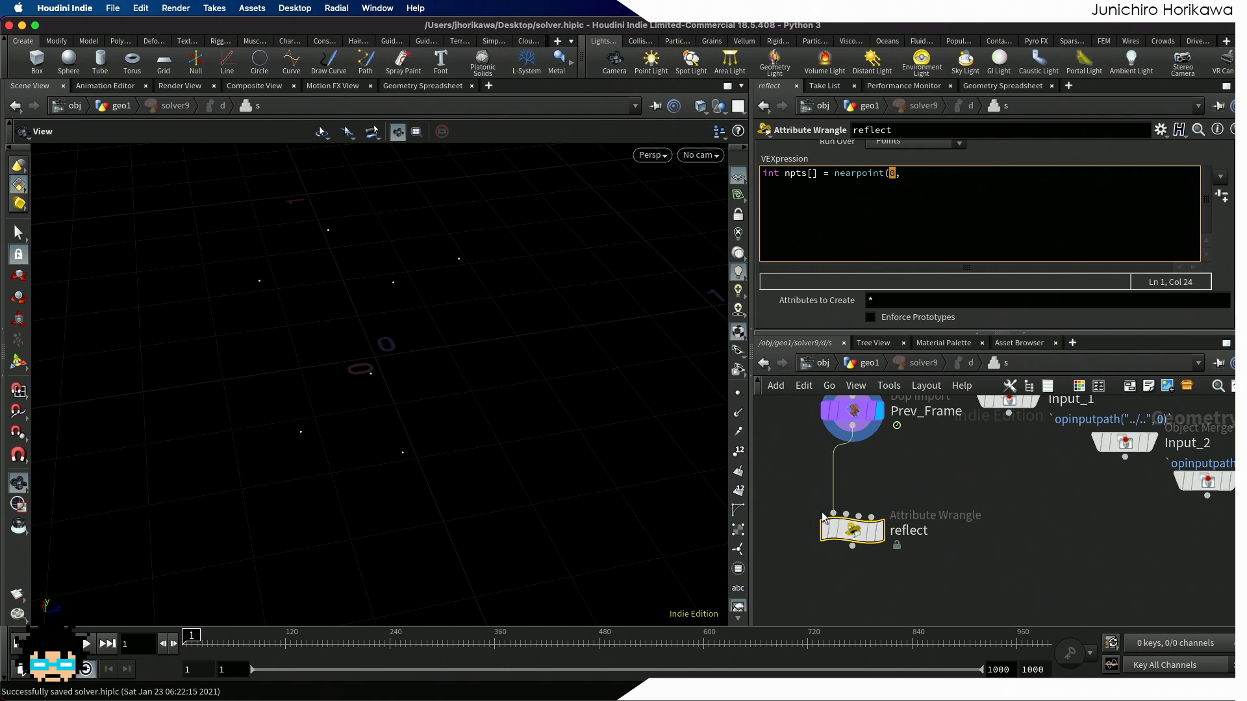
Step: Review the unfinished nearpoint call against the scattered points in the viewport
{"action": "left_click", "coordinate": [913, 174]}
{"action": "key", "text": "shift+Left"}
{"action": "key", "text": "shift+Left"}
{"action": "key", "text": "shift+Left"}
{"action": "key", "text": "shift+Left"}
{"action": "key", "text": "shift+Left"}
{"action": "key", "text": "shift+Left"}
{"action": "key", "text": "shift+Left"}
{"action": "key", "text": "shift+Left"}
{"action": "key", "text": "shift+Left"}
{"action": "key", "text": "shift+Left"}
{"action": "key", "text": "shift+Left"}
{"action": "key", "text": "shift+Left"}
{"action": "key", "text": "shift+Left"}
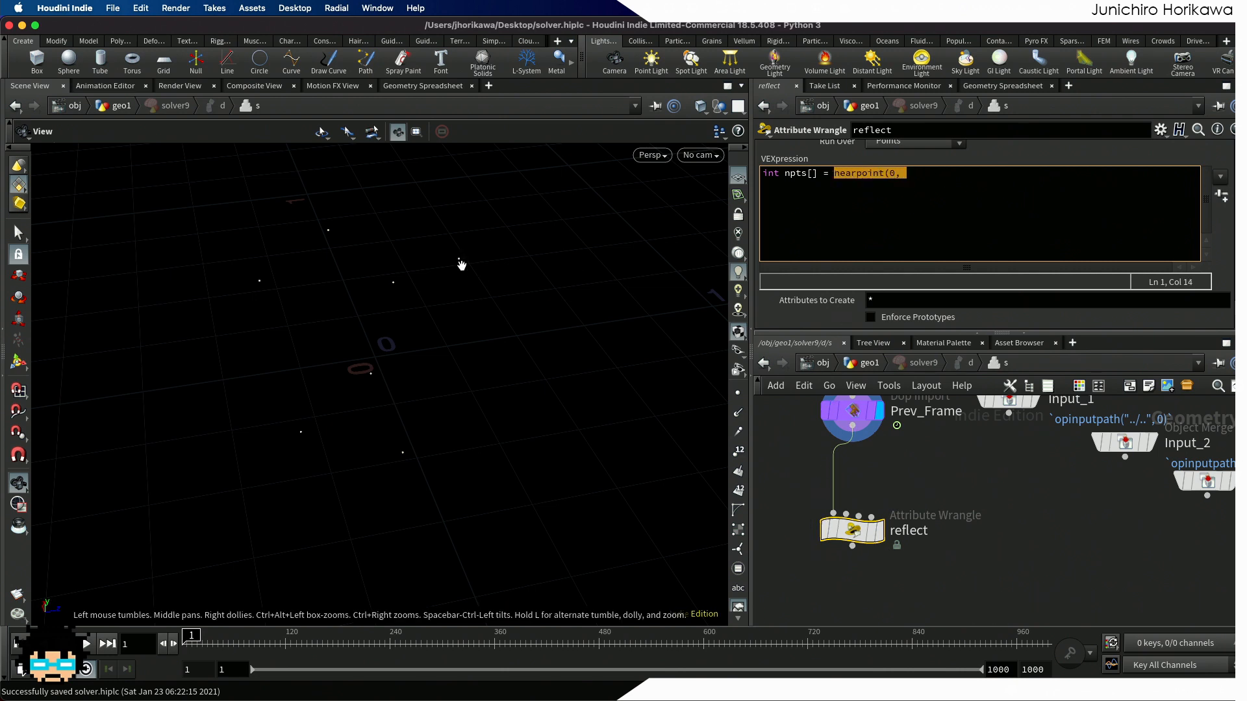
{"action": "scroll", "coordinate": [459, 257], "scroll_direction": "up", "scroll_amount": 5}
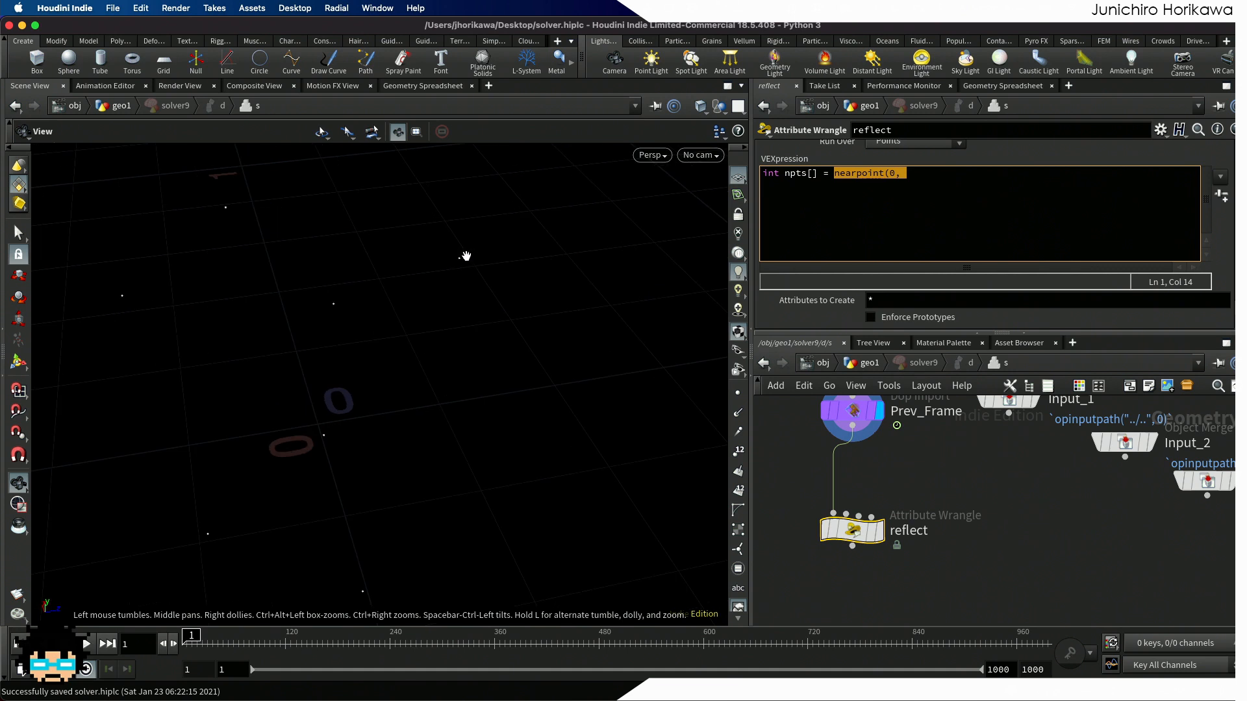
{"action": "left_click", "coordinate": [970, 185]}
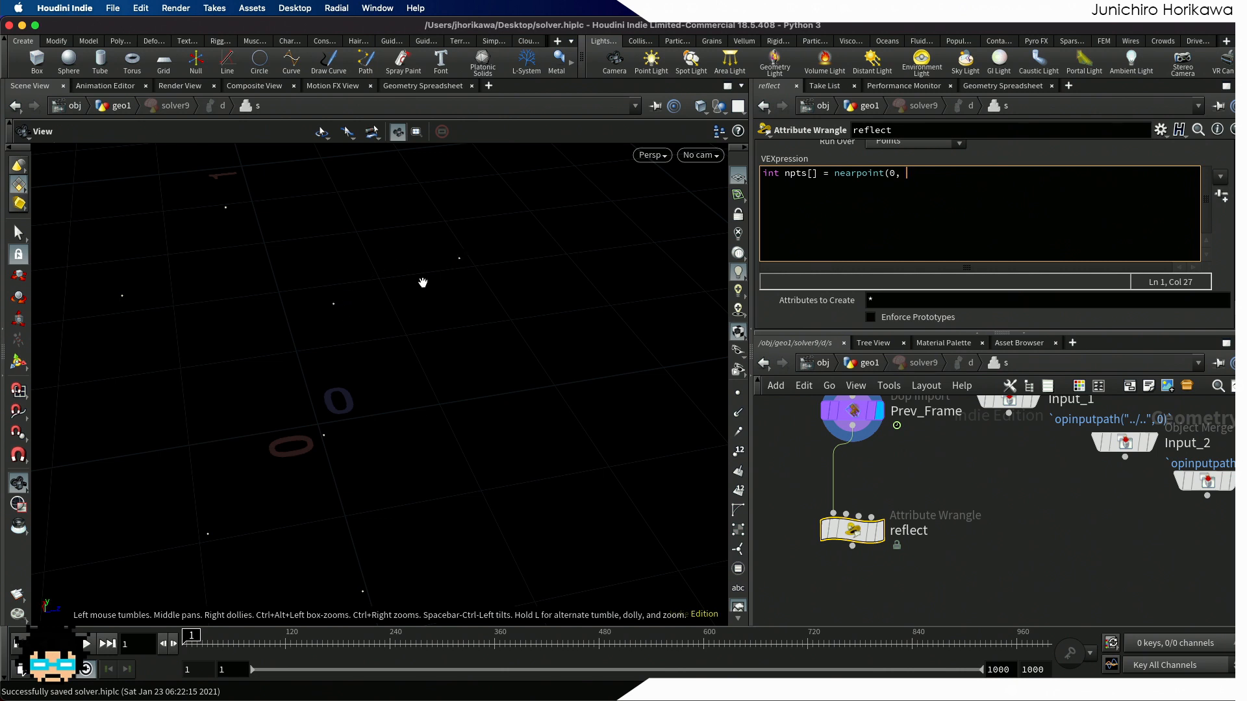
{"action": "left_click_drag", "start_coordinate": [353, 289], "coordinate": [387, 331]}
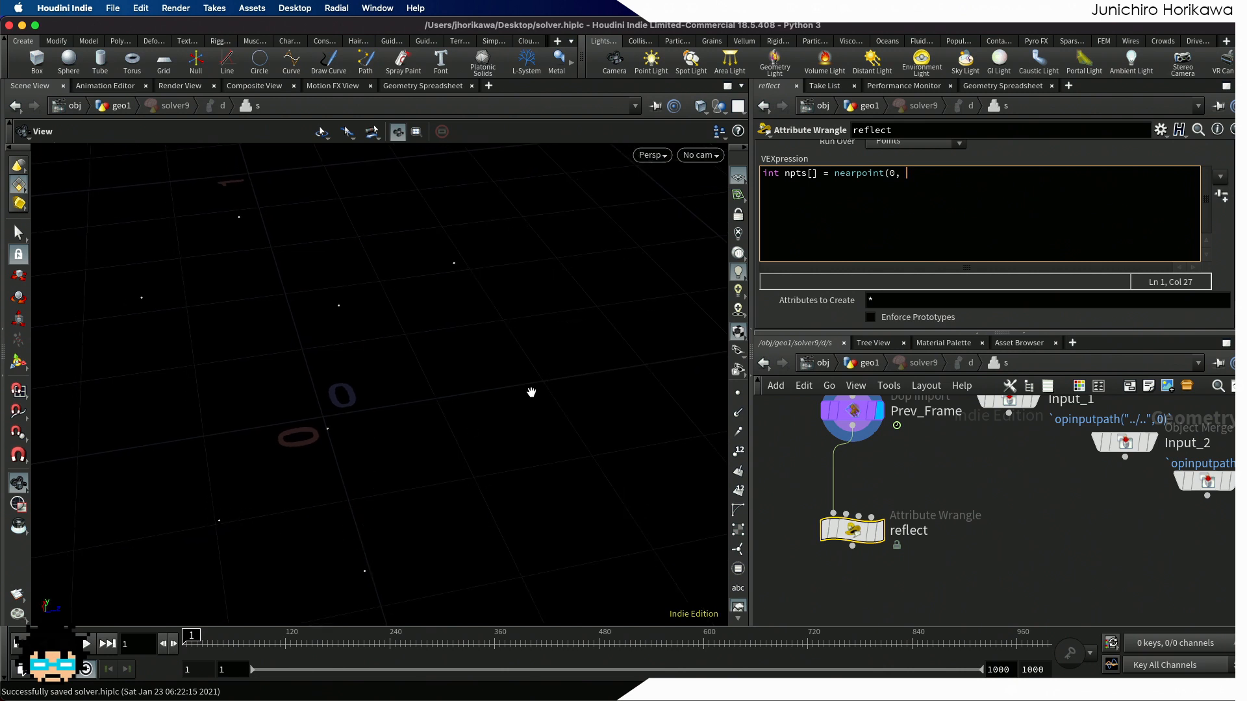
Step: Correct the function to nearpoints and complete the line as "int npts[] = nearpoints(0, @P, 100.0, 2);"
{"action": "left_click", "coordinate": [887, 179]}
{"action": "type", "text": "s"}
{"action": "left_click_drag", "start_coordinate": [834, 174], "coordinate": [891, 174]}
{"action": "left_click", "coordinate": [929, 174]}
{"action": "type", "text": "@P, 100.0, 2);"}
{"action": "double_click", "coordinate": [974, 174]}
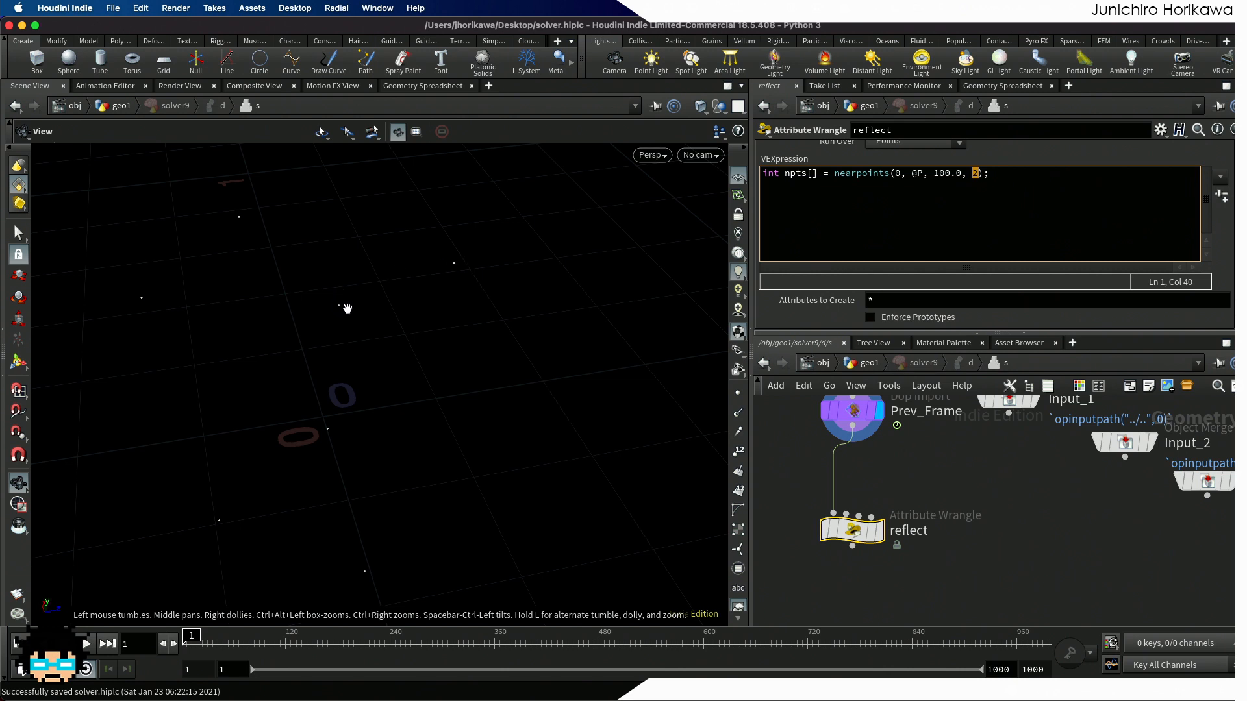
Step: Below the nearpoints line, add an empty conditional block "if(len(npts) == 2){ }"
{"action": "left_click", "coordinate": [1015, 179]}
{"action": "key", "text": "Return"}
{"action": "key", "text": "Return"}
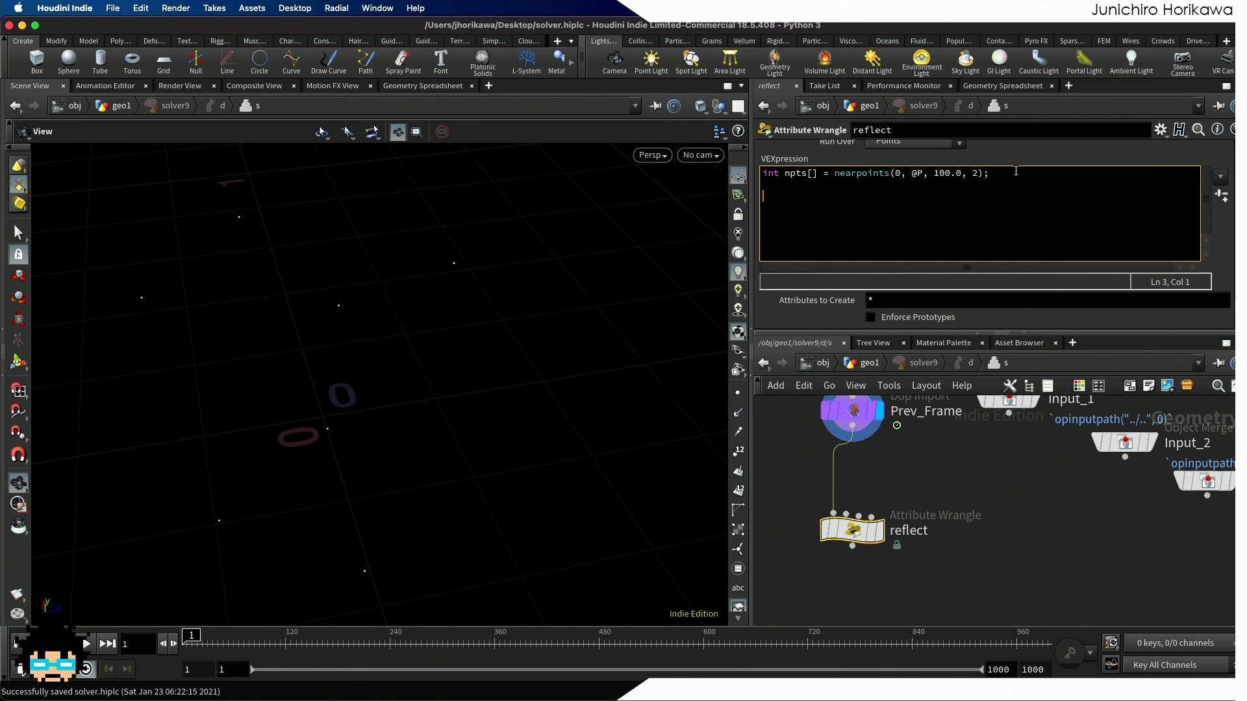
{"action": "type", "text": "if(len(npts) == 2){"}
{"action": "key", "text": "Return"}
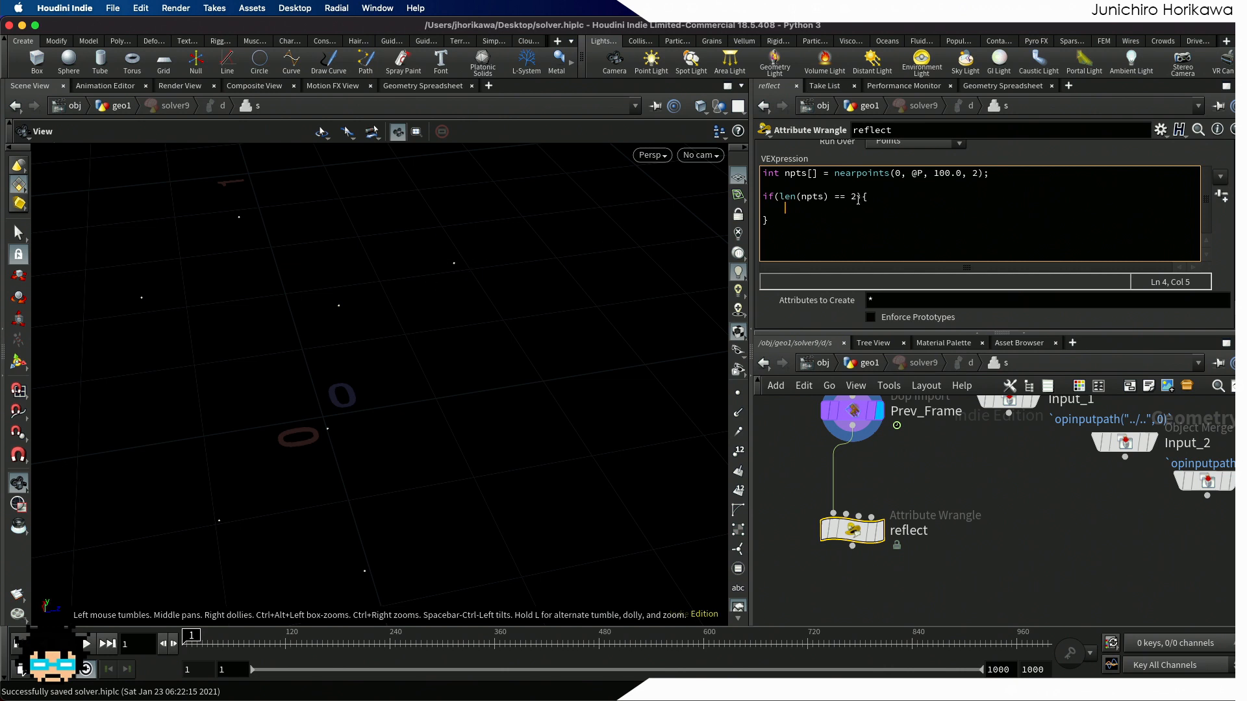
Step: Inside the conditional block, store the second found point with "int npt = npts[1];"
{"action": "left_click_drag", "start_coordinate": [857, 197], "coordinate": [835, 196]}
{"action": "left_click", "coordinate": [873, 236]}
{"action": "left_click", "coordinate": [870, 213]}
{"action": "type", "text": "int npt = "}
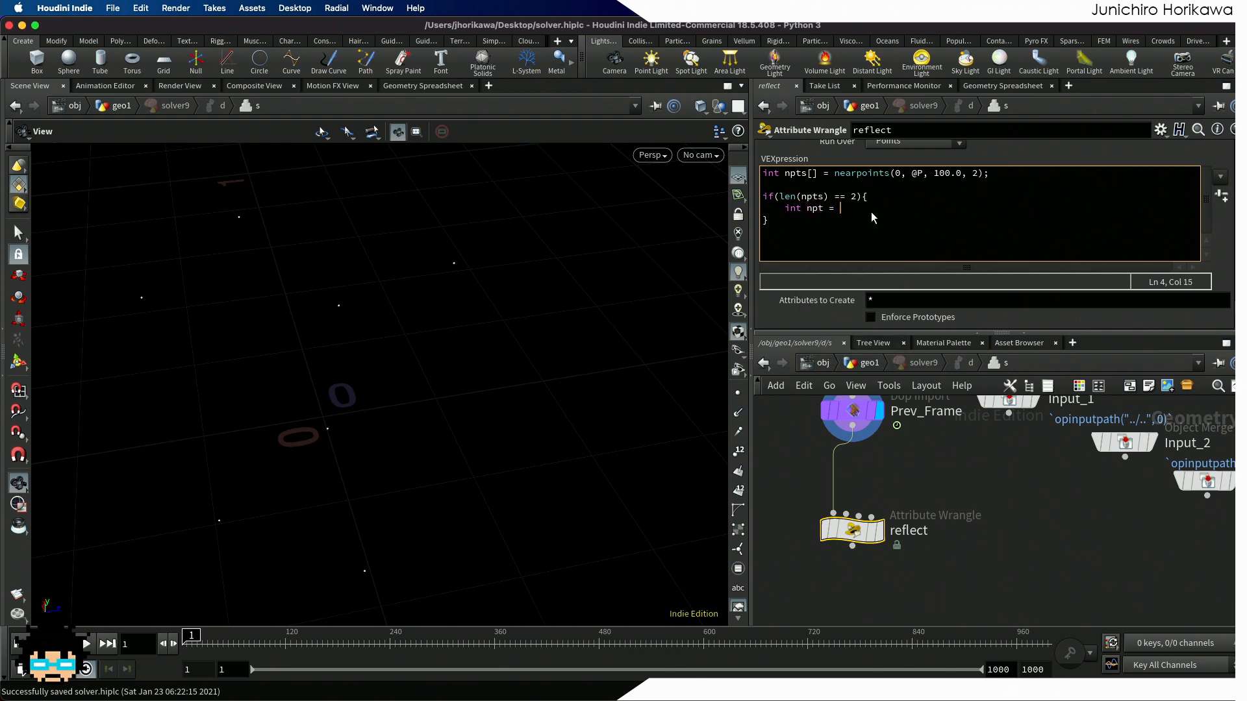
{"action": "type", "text": "npts"}
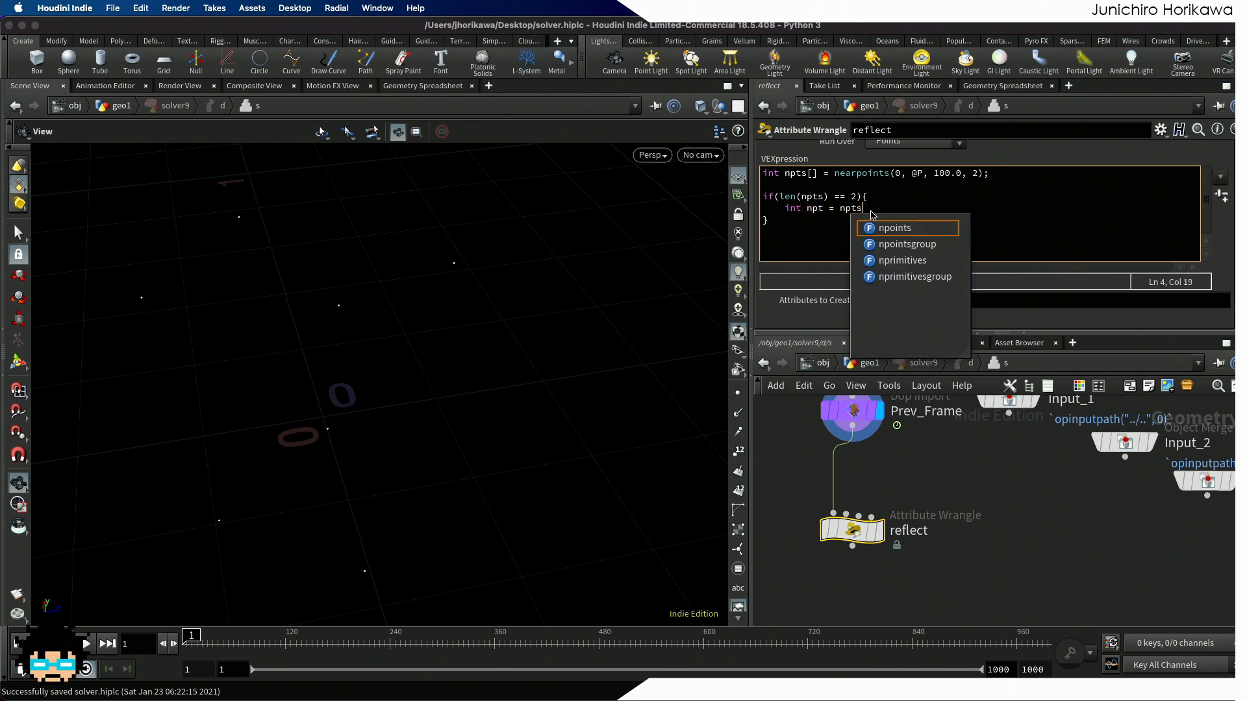
{"action": "type", "text": "[1];"}
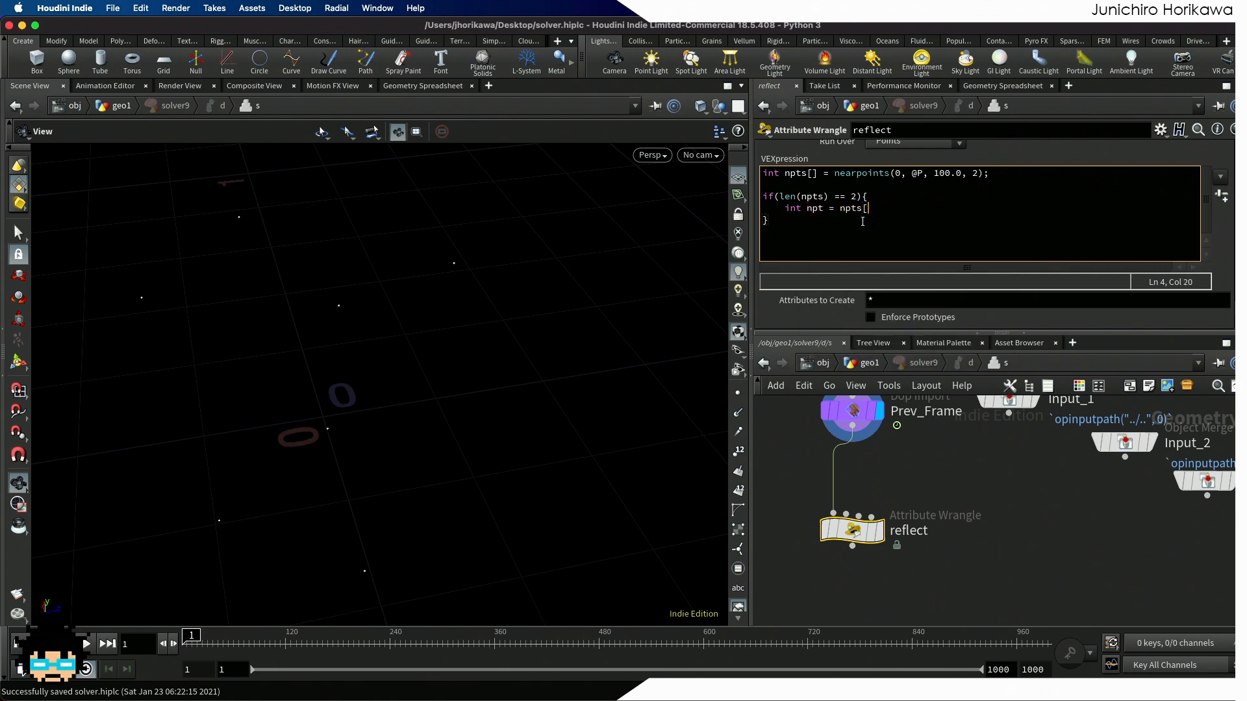
Step: Add the line "vector npos = point(0, "P", npt);" to fetch the neighbouring point's position
{"action": "key", "text": "Return"}
{"action": "type", "text": "vec"}
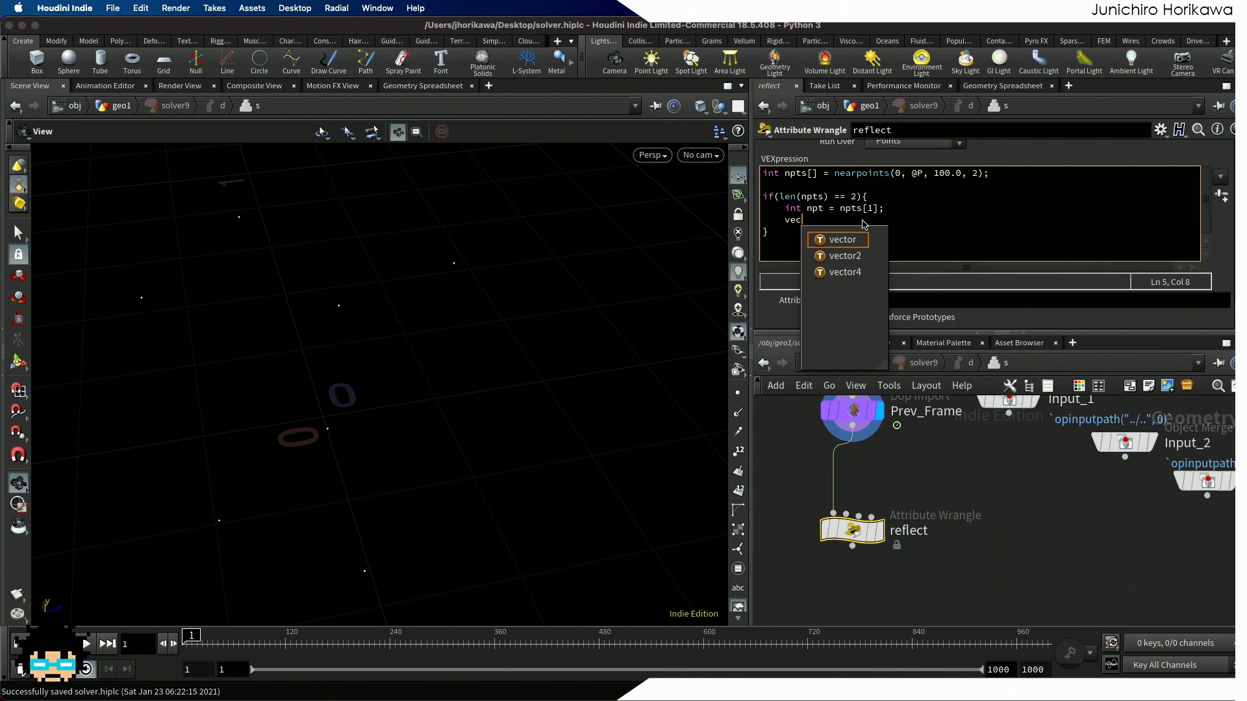
{"action": "type", "text": "tor"}
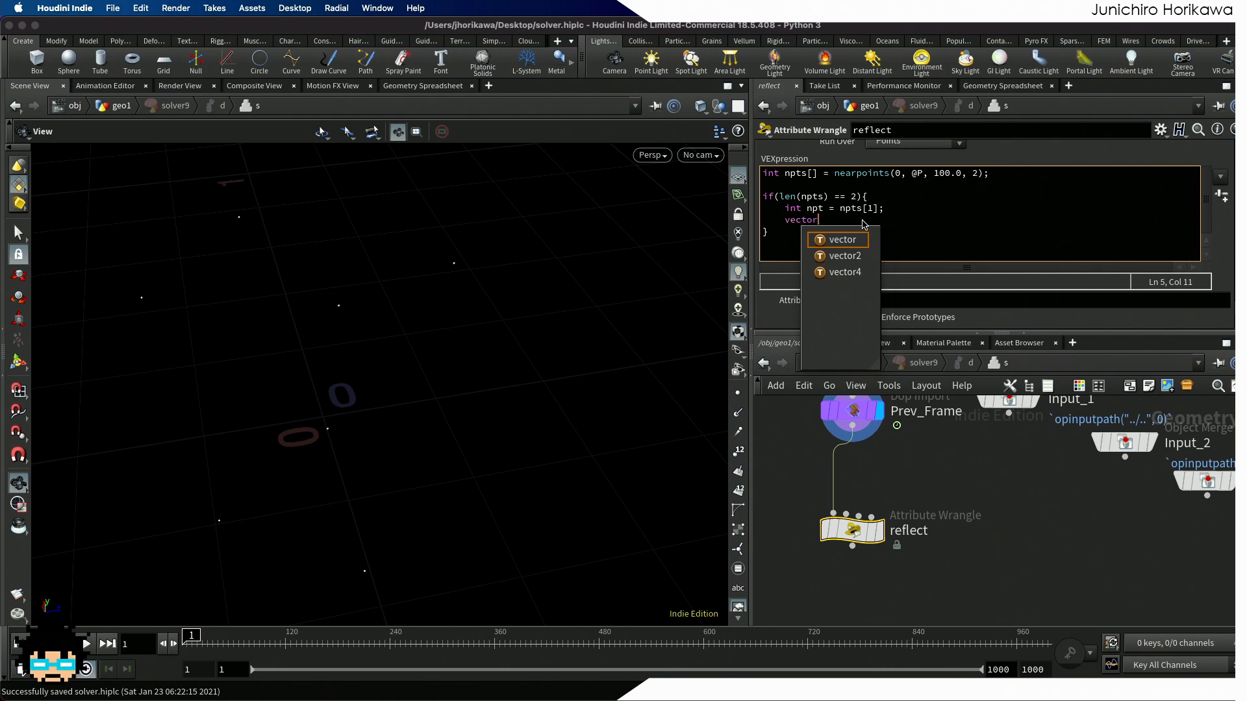
{"action": "type", "text": " npos = "}
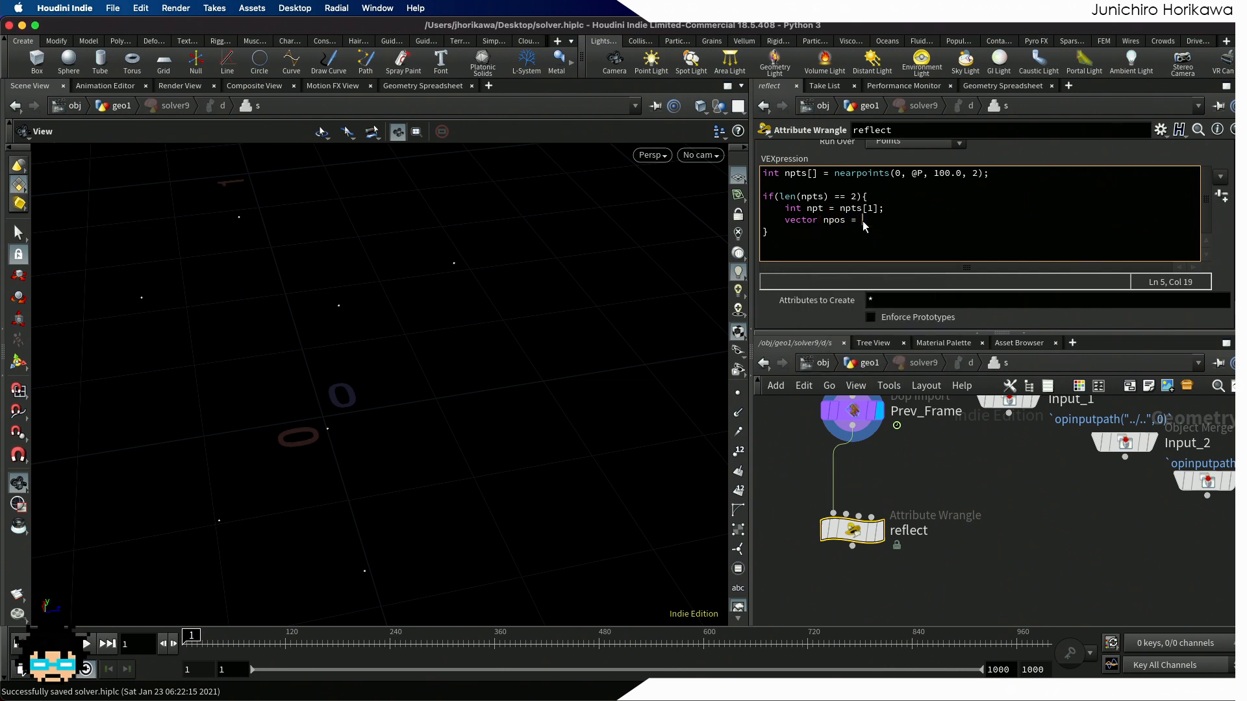
{"action": "type", "text": "point"}
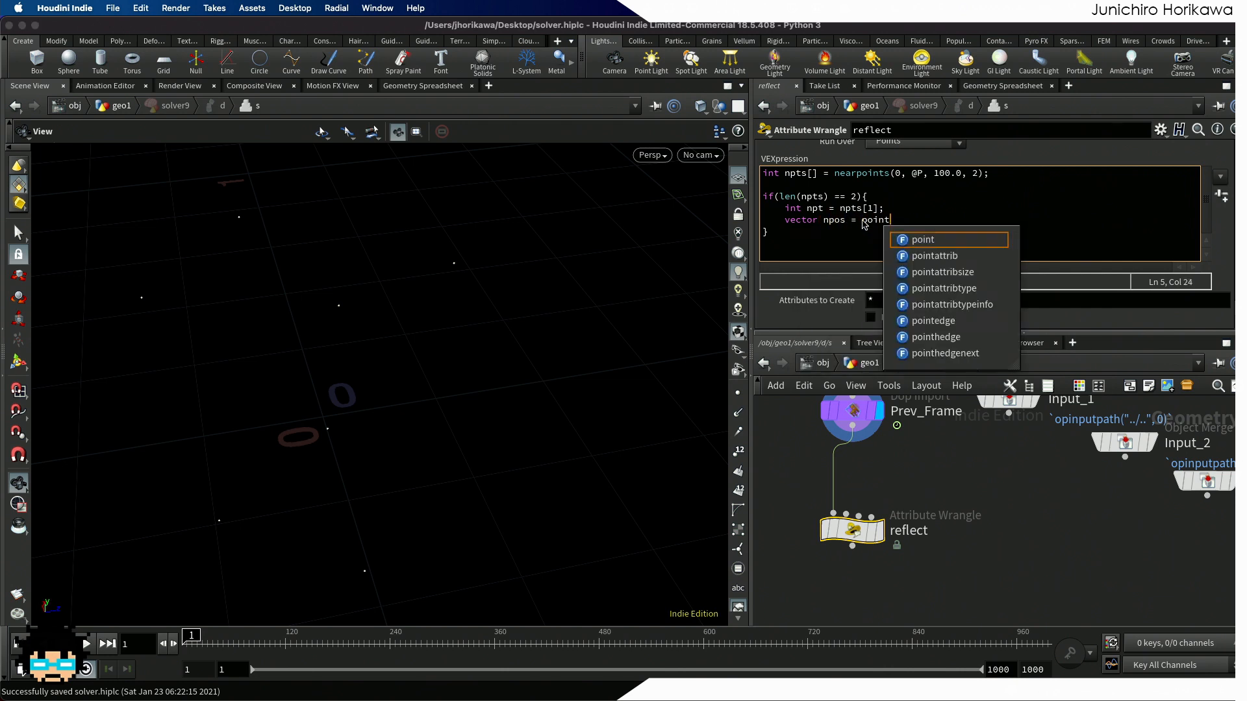
{"action": "type", "text": "(0, \"P\", np"}
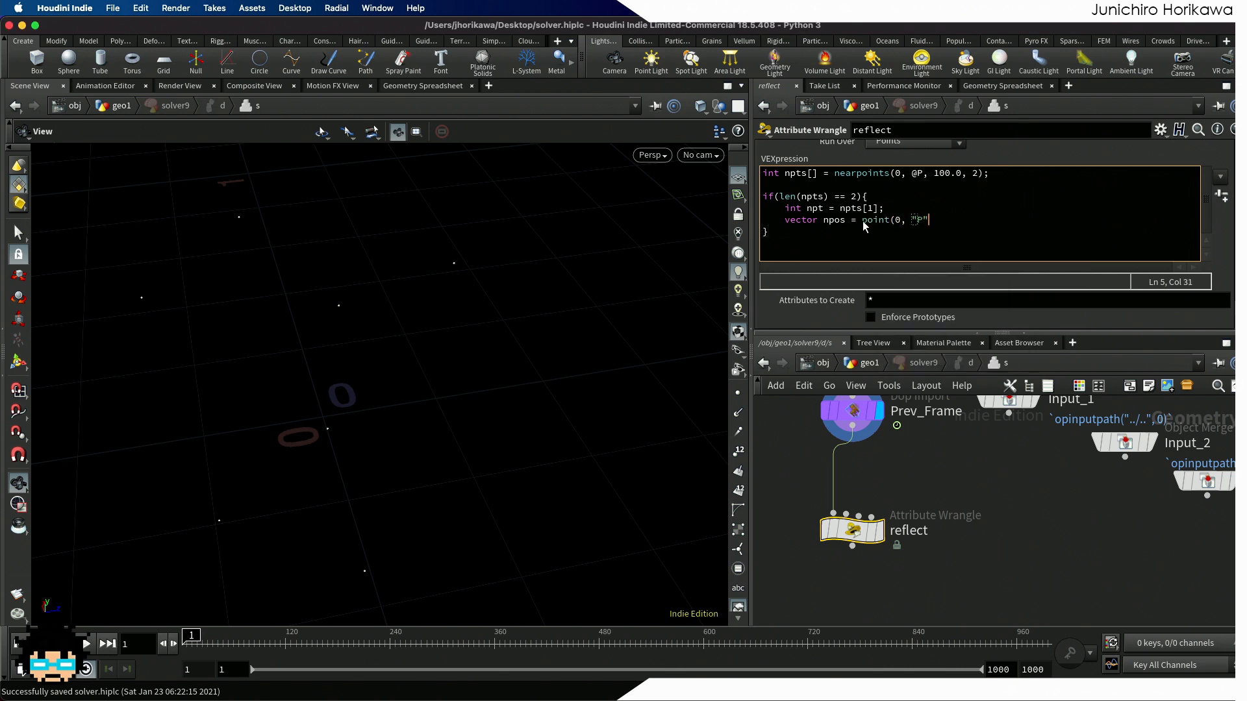
{"action": "type", "text": "t);"}
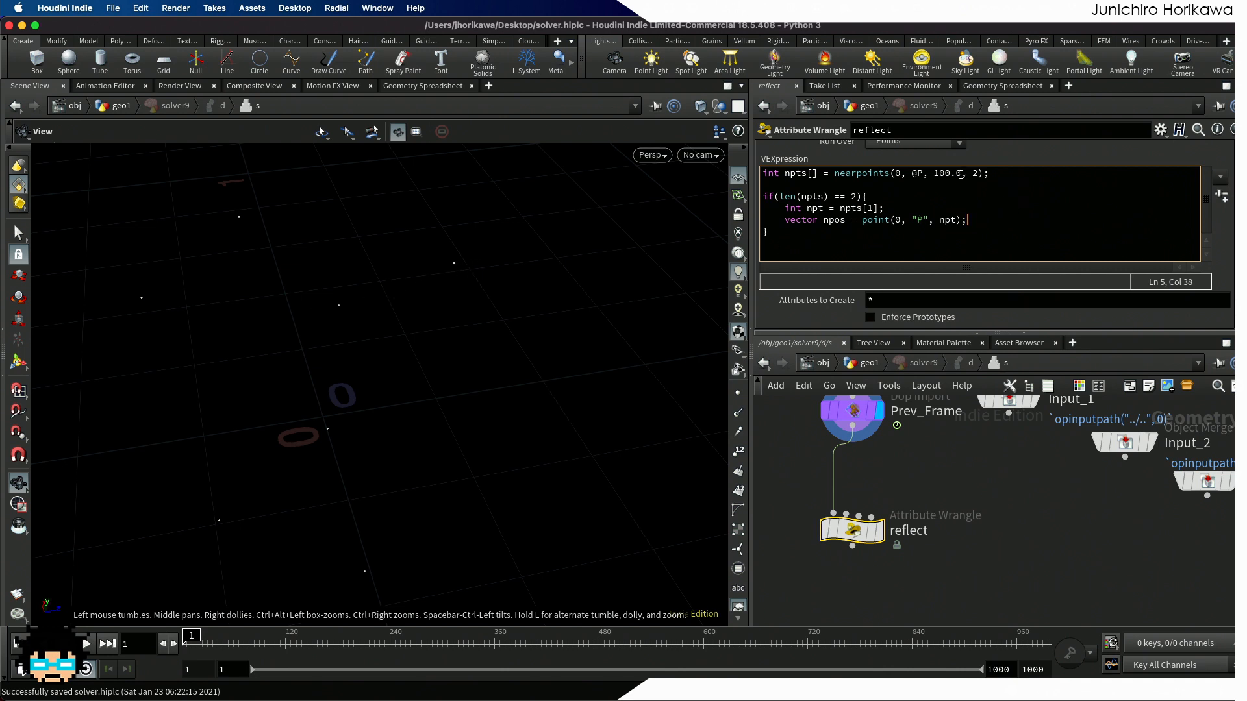
Step: Replace the nearpoints search radius with "f@pscale * 2.0" and review it against the conditional
{"action": "left_click_drag", "start_coordinate": [963, 174], "coordinate": [933, 174]}
{"action": "type", "text": "f@pscale * 2.0"}
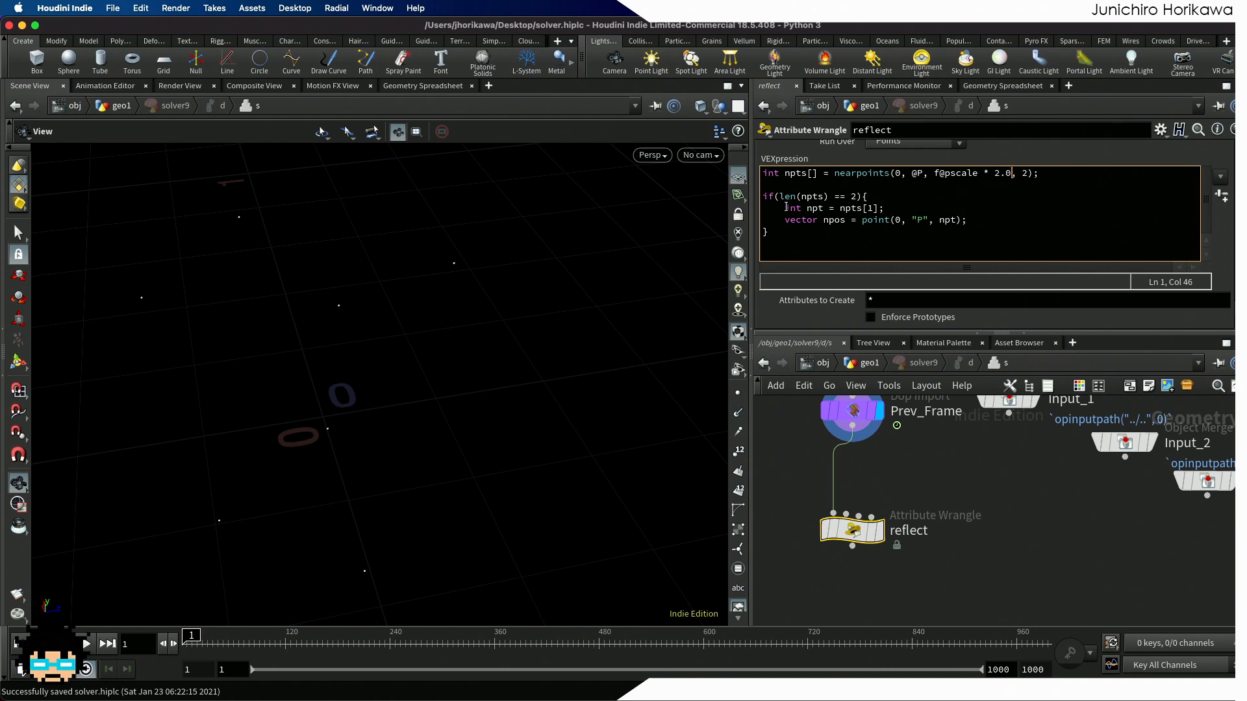
{"action": "left_click_drag", "start_coordinate": [863, 197], "coordinate": [753, 198]}
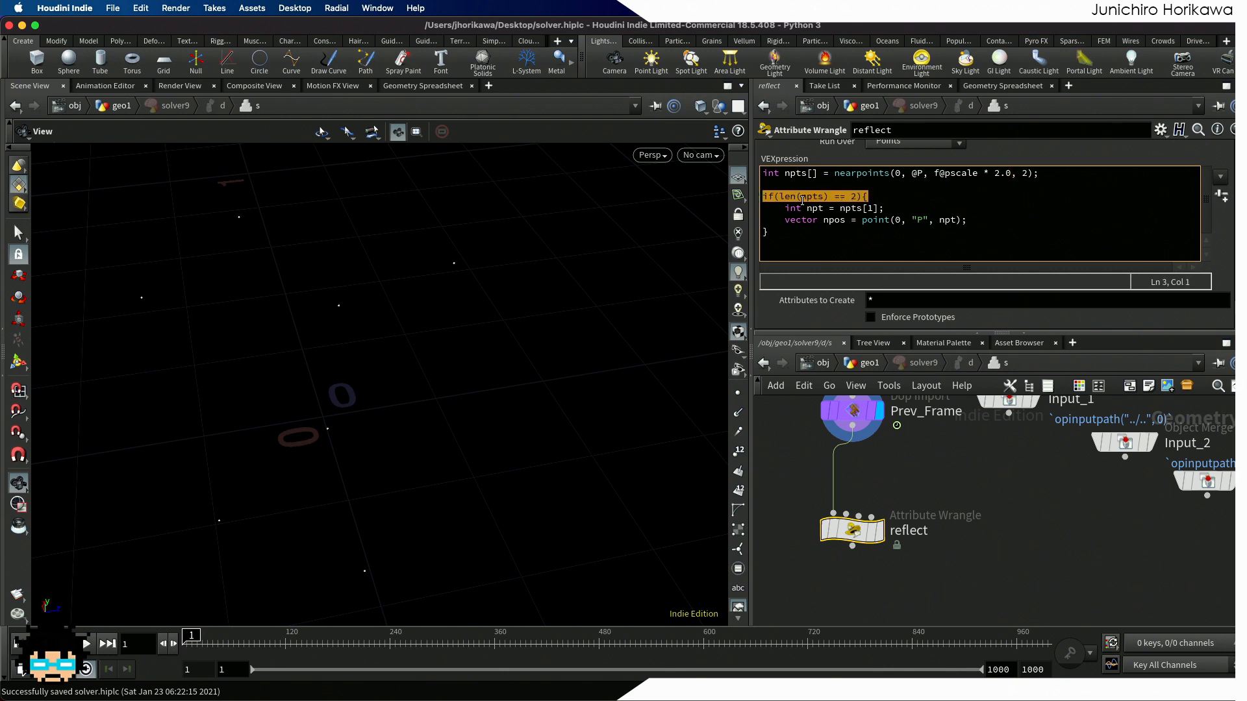
{"action": "left_click", "coordinate": [843, 208]}
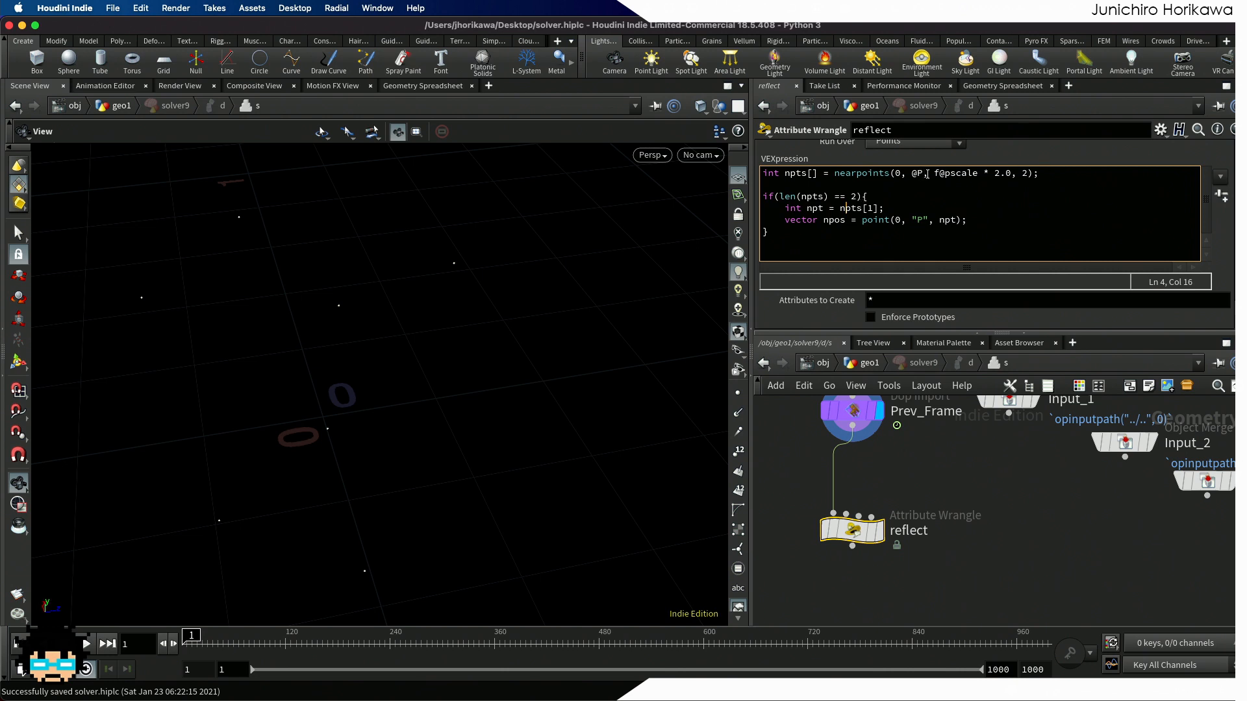
{"action": "left_click_drag", "start_coordinate": [927, 175], "coordinate": [1011, 176]}
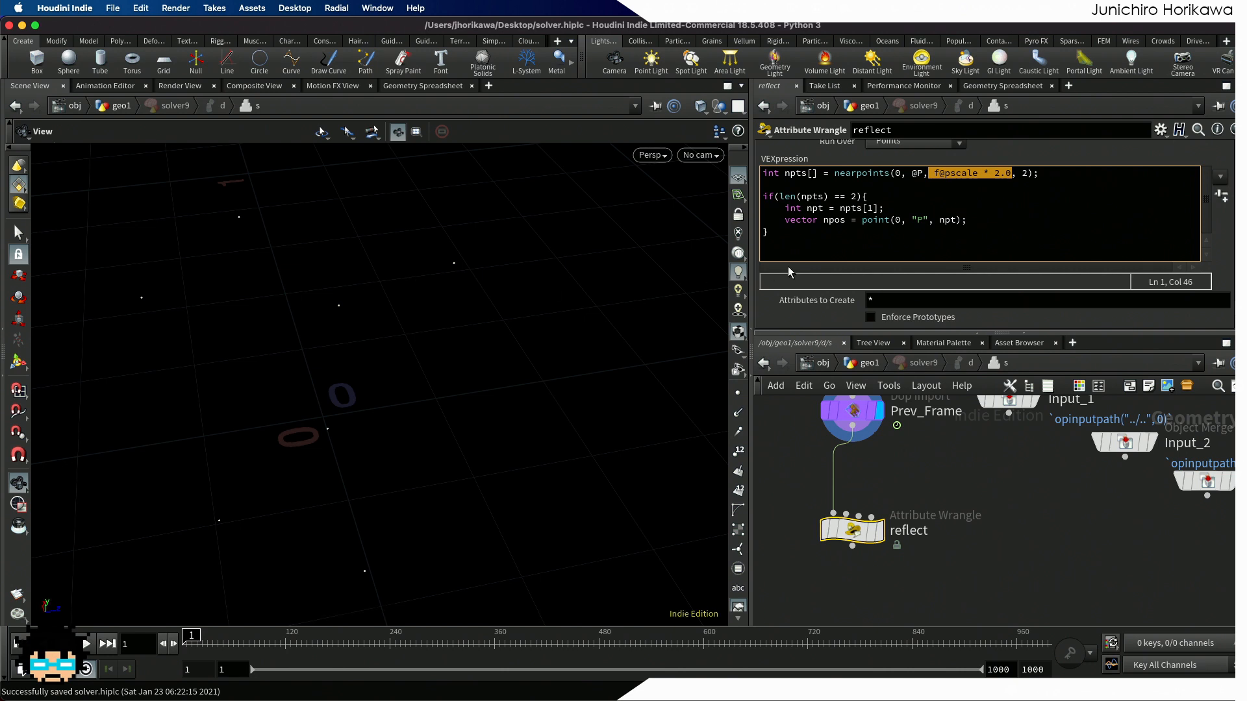
Step: After a blank line below npos, write the direction vector declaration "vector dir = npos - @P"
{"action": "left_click", "coordinate": [878, 221]}
{"action": "key", "text": "Return"}
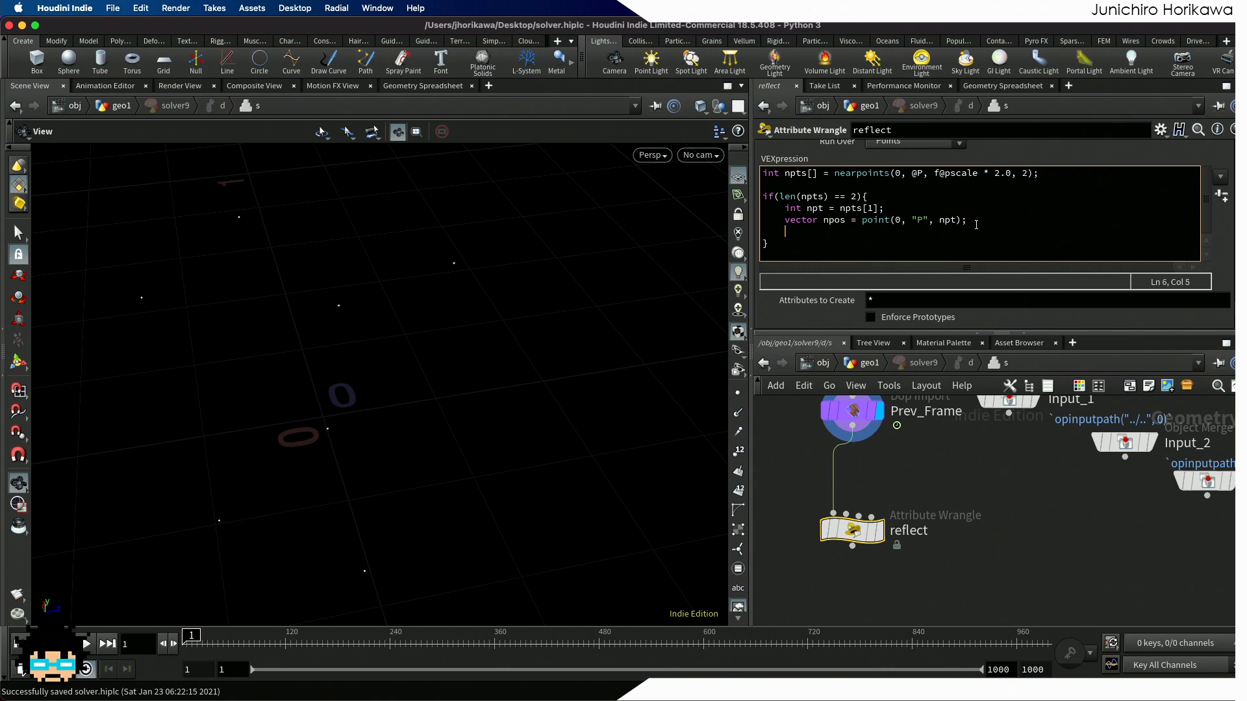
{"action": "key", "text": "Return"}
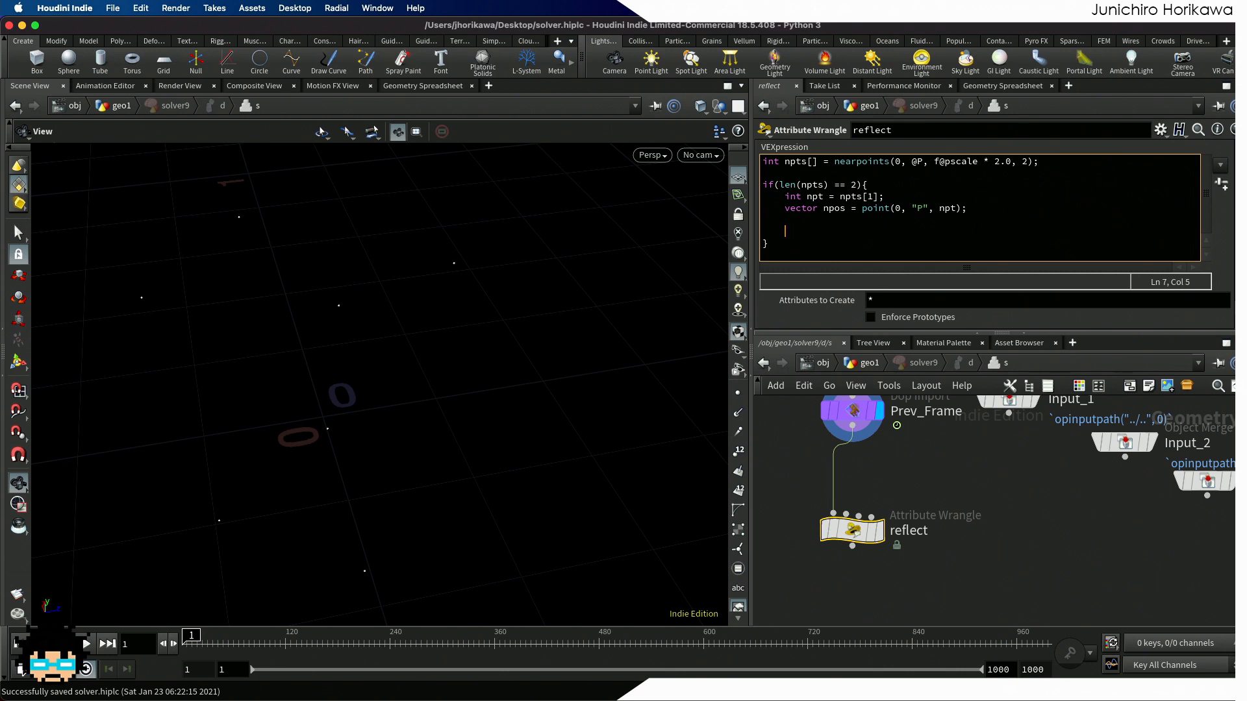
{"action": "type", "text": "vector"}
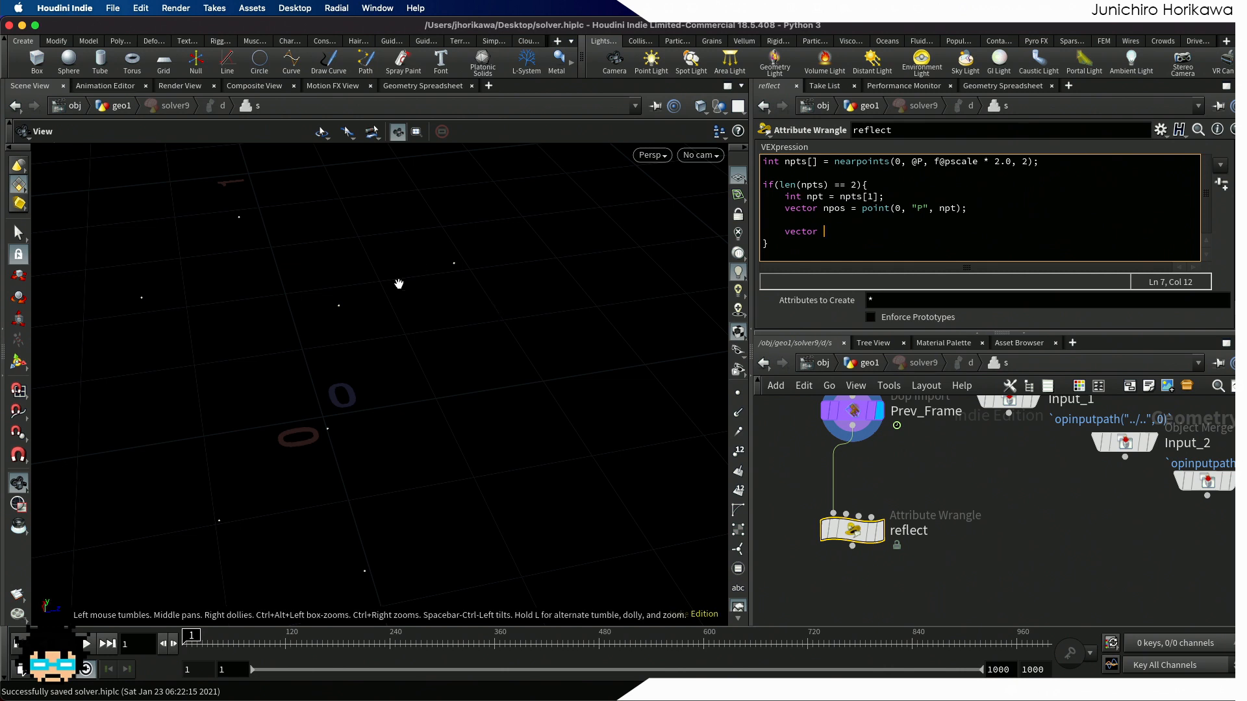
{"action": "type", "text": "dir = npos - "}
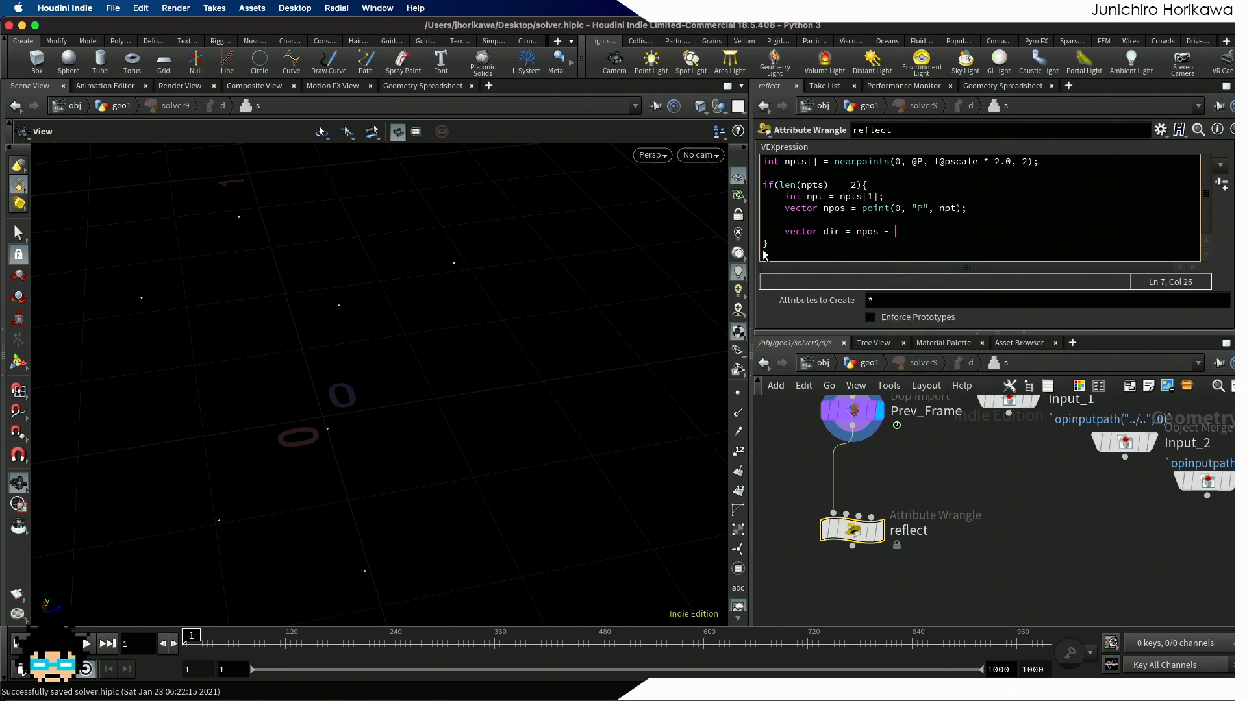
{"action": "type", "text": "@P"}
Step: Wrap the direction difference in normalize so the line reads "vector dir = normalize(npos - @P);"
{"action": "key", "text": "Left"}
{"action": "key", "text": "Left"}
{"action": "key", "text": "Left"}
{"action": "key", "text": "Left"}
{"action": "key", "text": "Left"}
{"action": "key", "text": "Left"}
{"action": "key", "text": "Left"}
{"action": "type", "text": "ormalize("}
{"action": "key", "text": "Right"}
{"action": "key", "text": "Right"}
{"action": "key", "text": "Right"}
{"action": "key", "text": "Right"}
{"action": "key", "text": "Right"}
{"action": "type", "text": ");"}
{"action": "key", "text": "Return"}
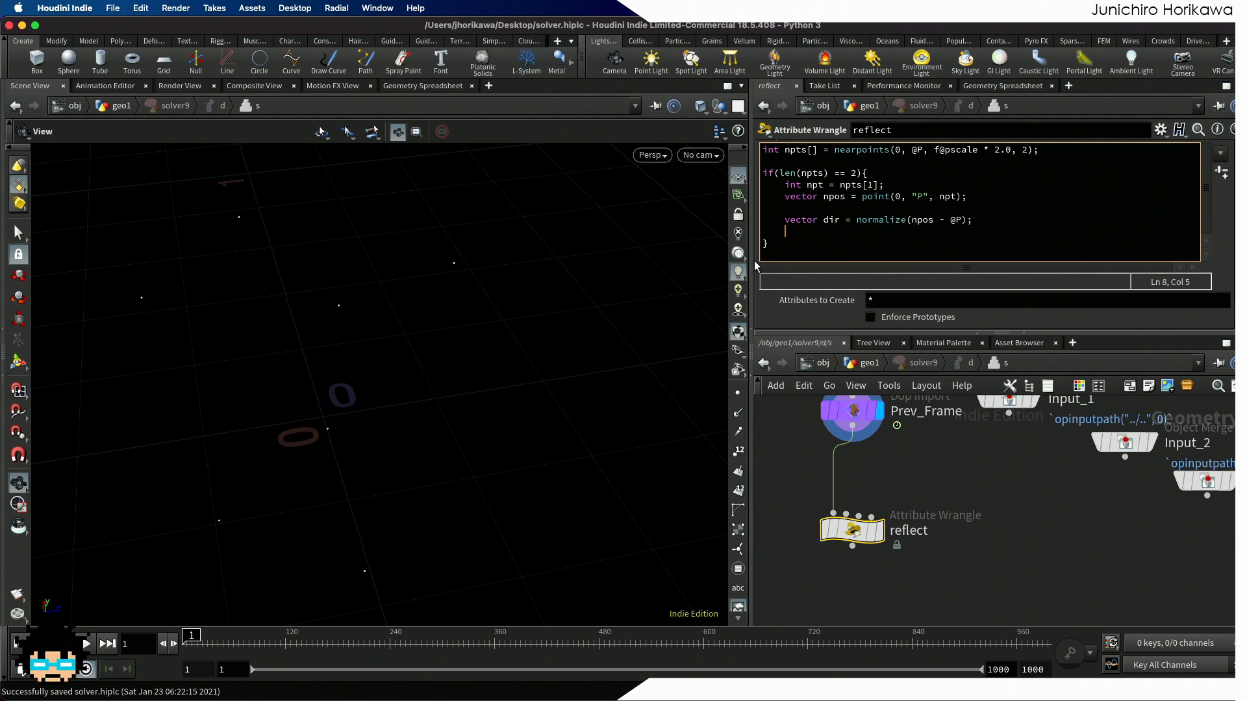
{"action": "left_click_drag", "start_coordinate": [974, 220], "coordinate": [778, 221]}
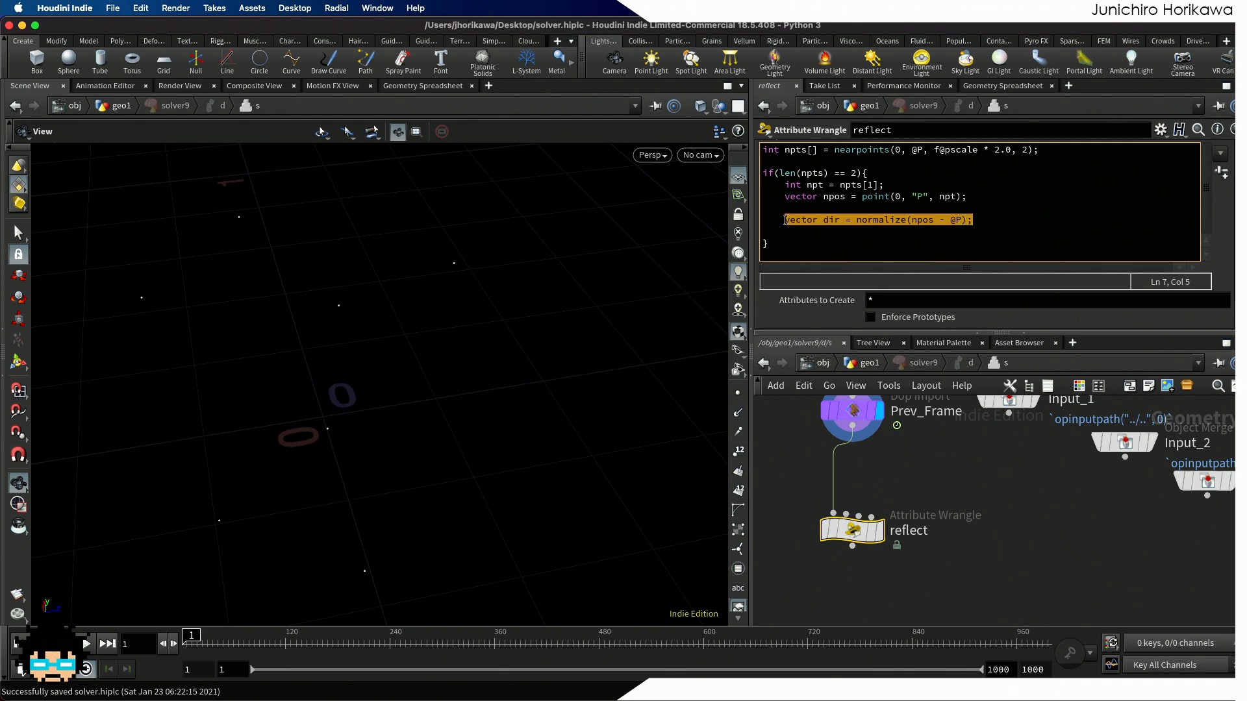
Step: Declare "matrix mat = ident();" and rotate it around the direction with "rotate(mat, $PI, dir);"
{"action": "left_click", "coordinate": [816, 230]}
{"action": "type", "text": "matrix "}
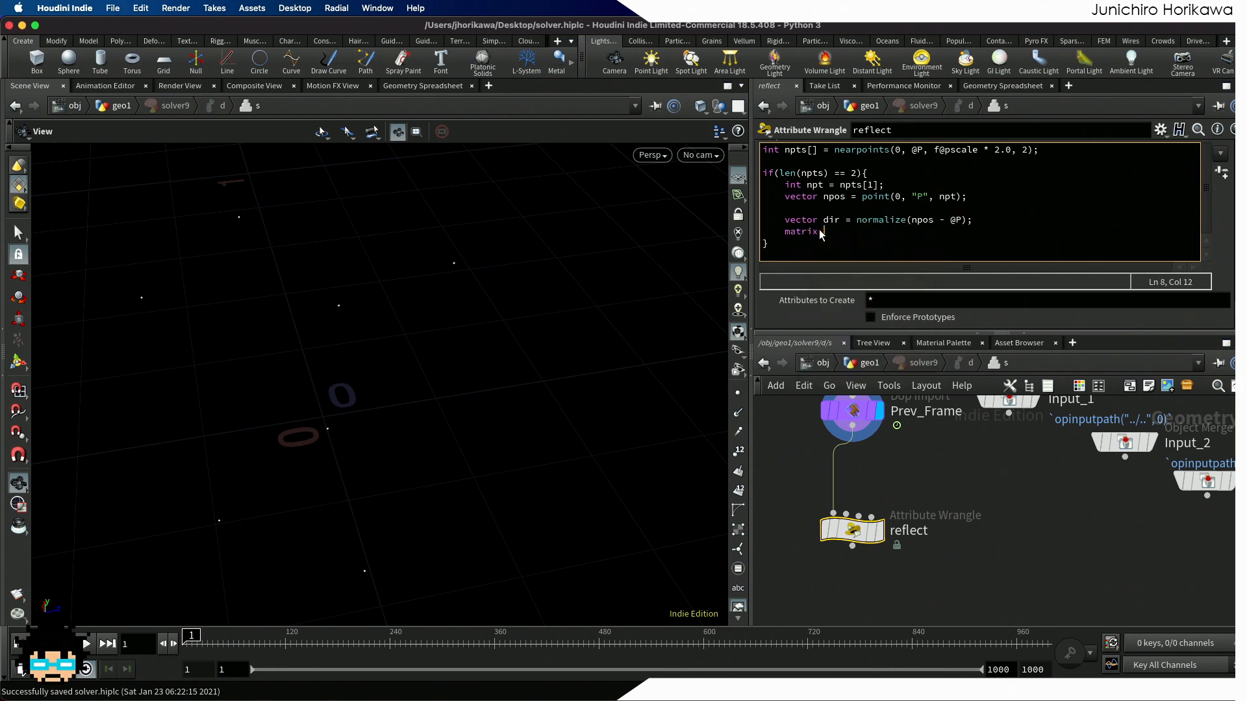
{"action": "type", "text": "ma"}
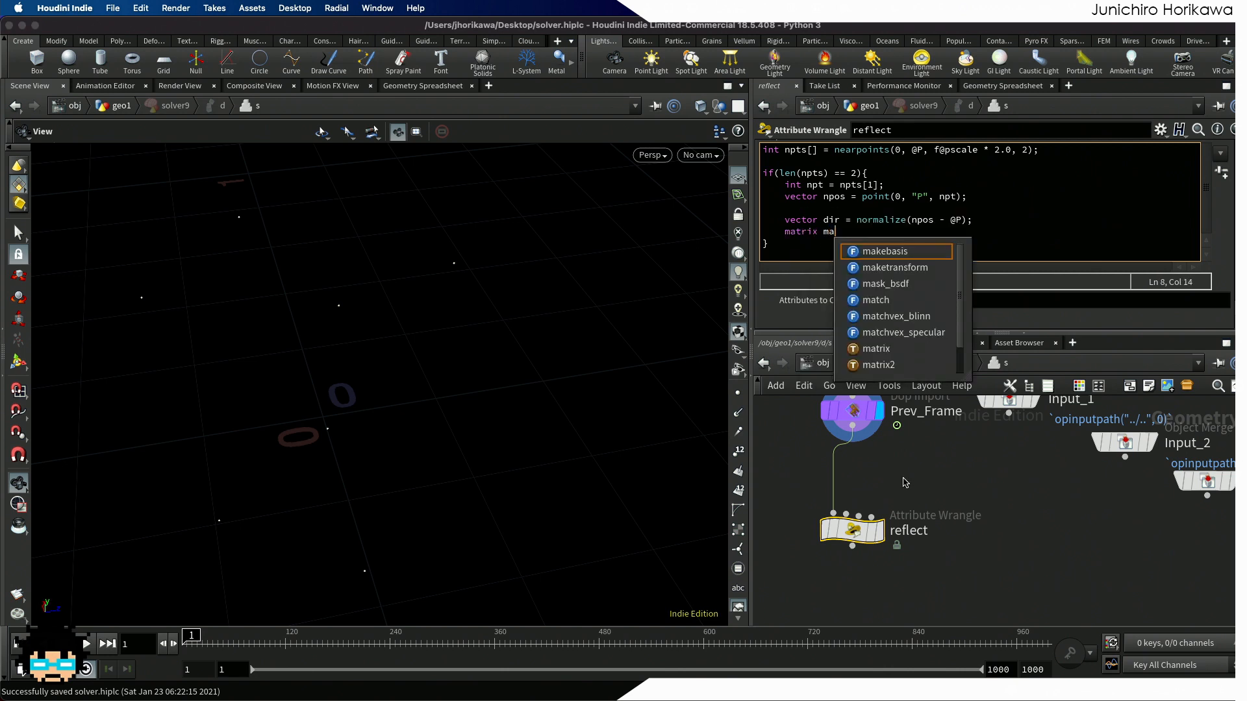
{"action": "type", "text": "t = ident();"}
{"action": "key", "text": "Return"}
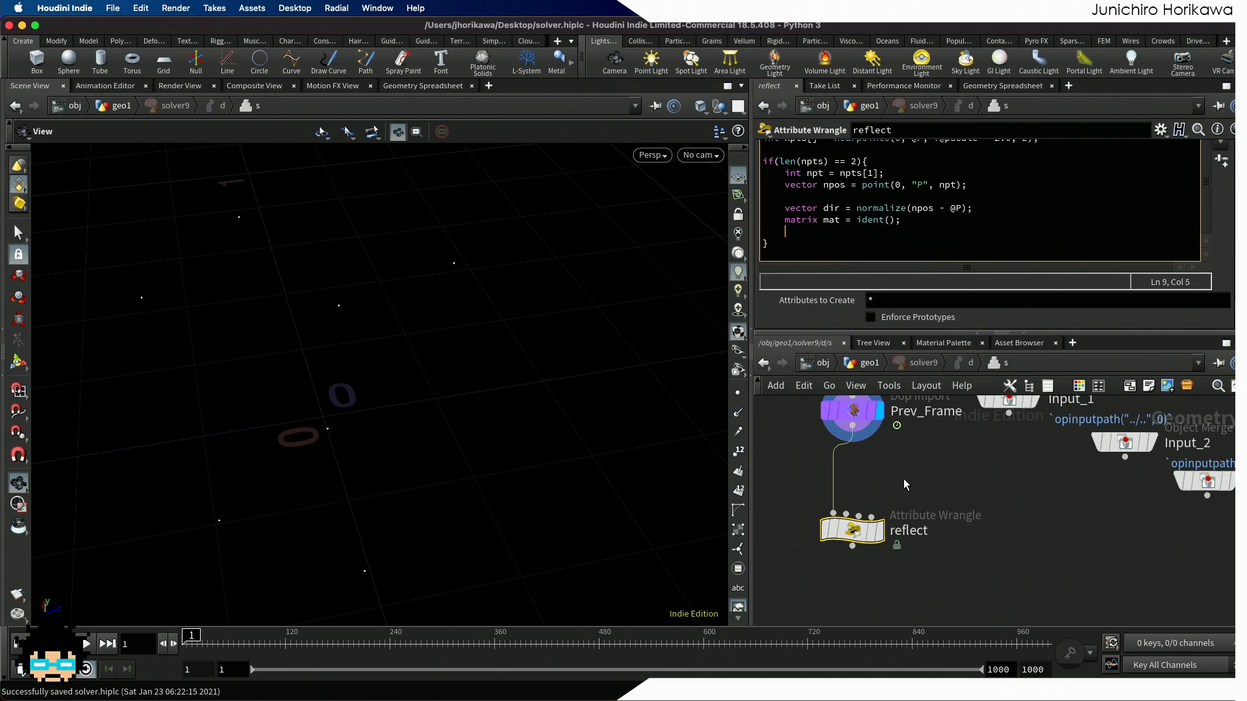
{"action": "type", "text": "rotate(mat, $PI, dir);"}
{"action": "key", "text": "Return"}
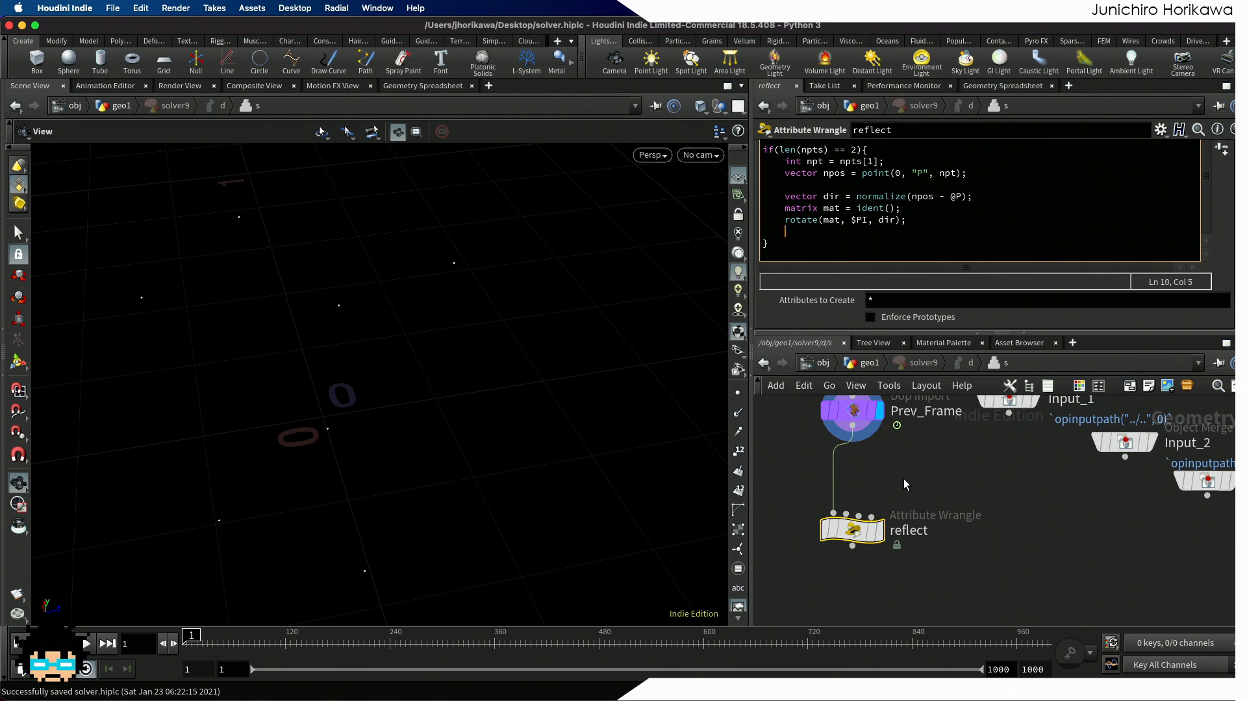
Step: Reflect the velocity vector by adding the line "v@N = -v@N * mat;" below the rotation
{"action": "type", "text": "v"}
{"action": "type", "text": "@N =="}
{"action": "key", "text": "BackSpace"}
{"action": "key", "text": "BackSpace"}
{"action": "type", "text": "v@"}
{"action": "key", "text": "Return"}
{"action": "key", "text": "Return"}
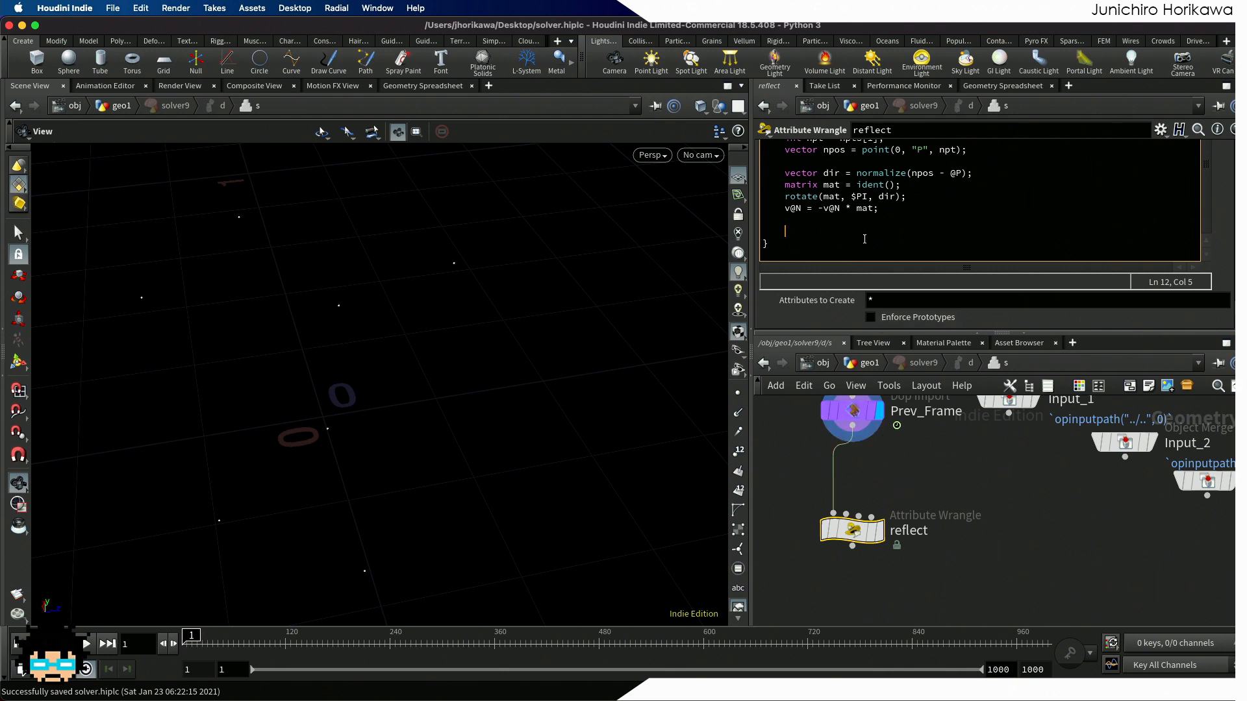
{"action": "left_click_drag", "start_coordinate": [897, 210], "coordinate": [785, 207]}
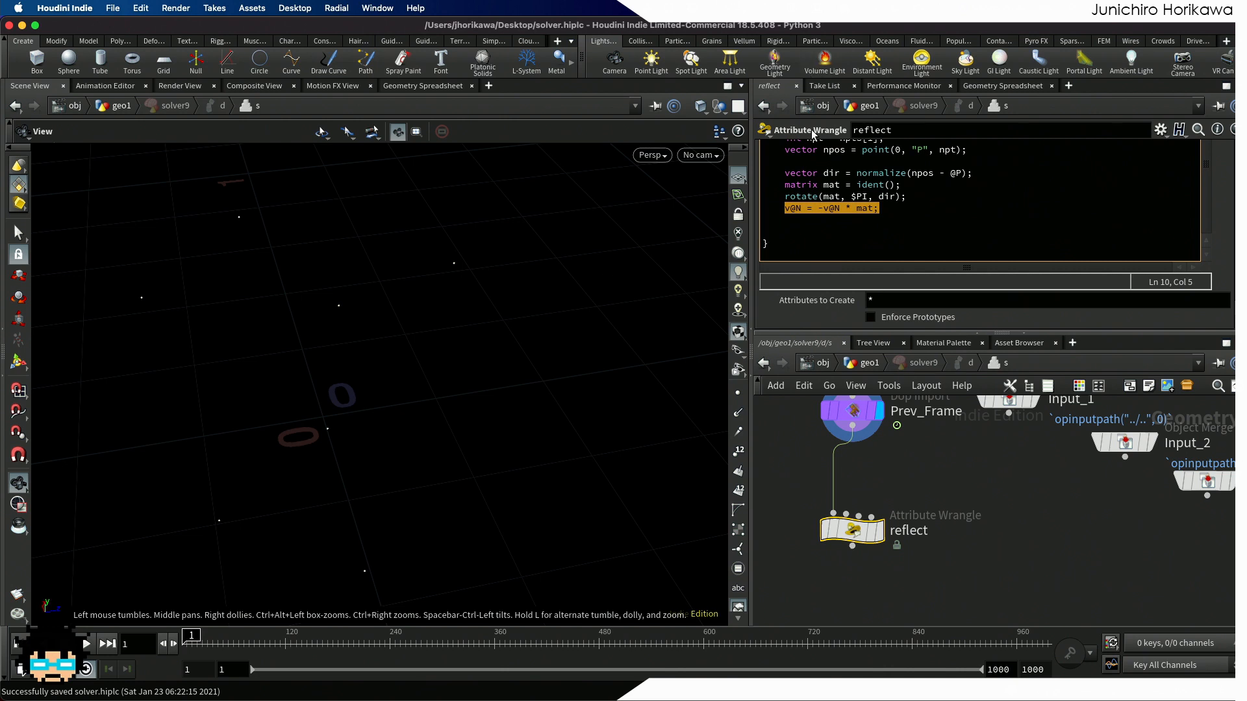
Step: Reposition the point with the line "@P = npos - dir * f@pscale * 2.0 + v@N;" at the end of the conditional block
{"action": "left_click", "coordinate": [802, 225]}
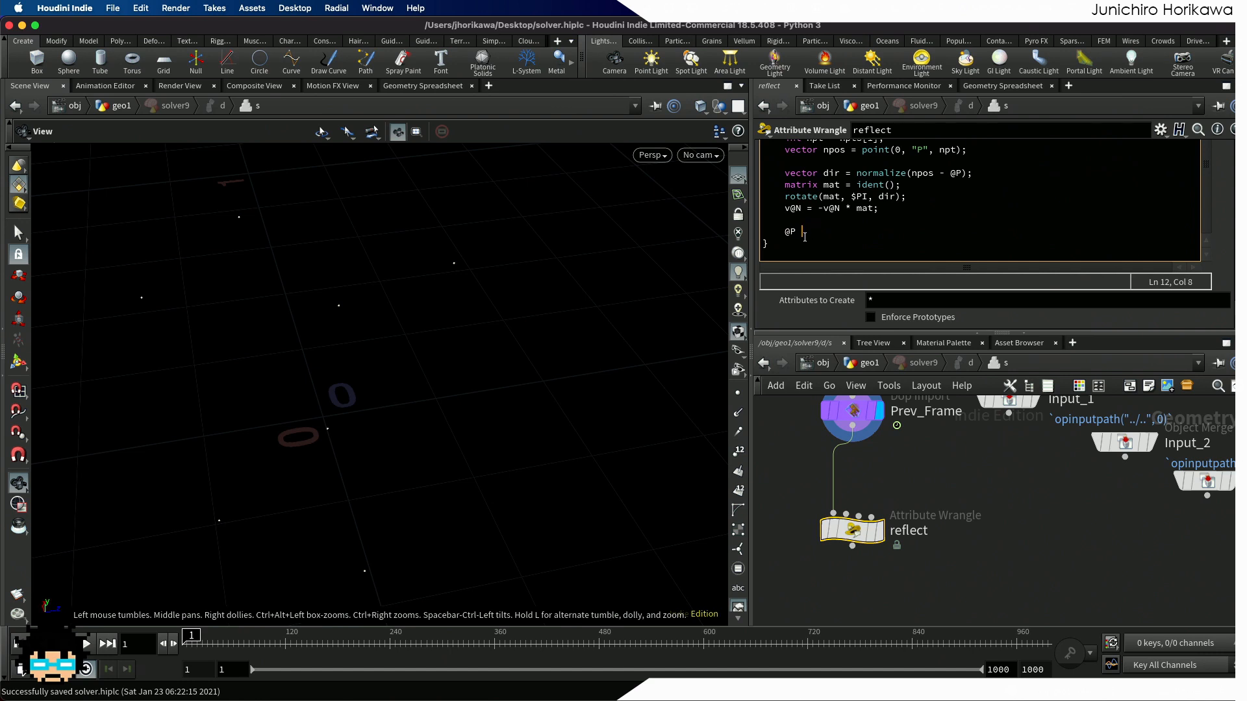
{"action": "type", "text": "= npos"}
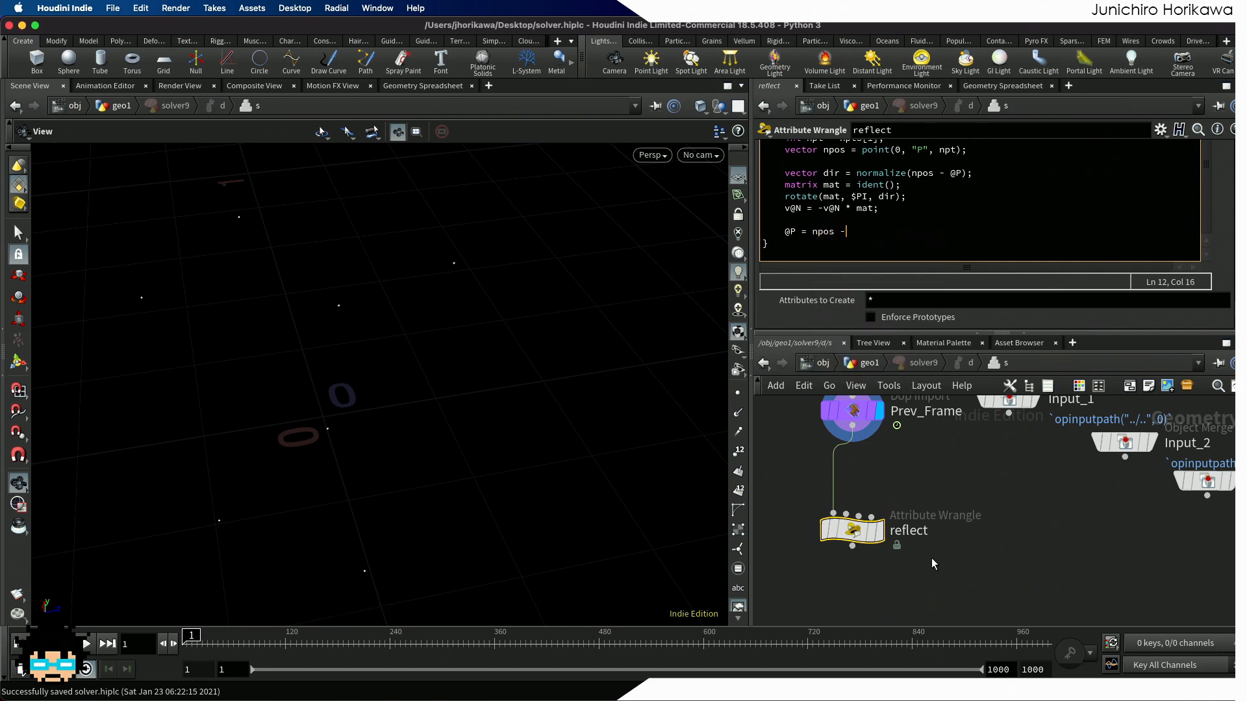
{"action": "type", "text": " - dir * f@pscale * 2.0"}
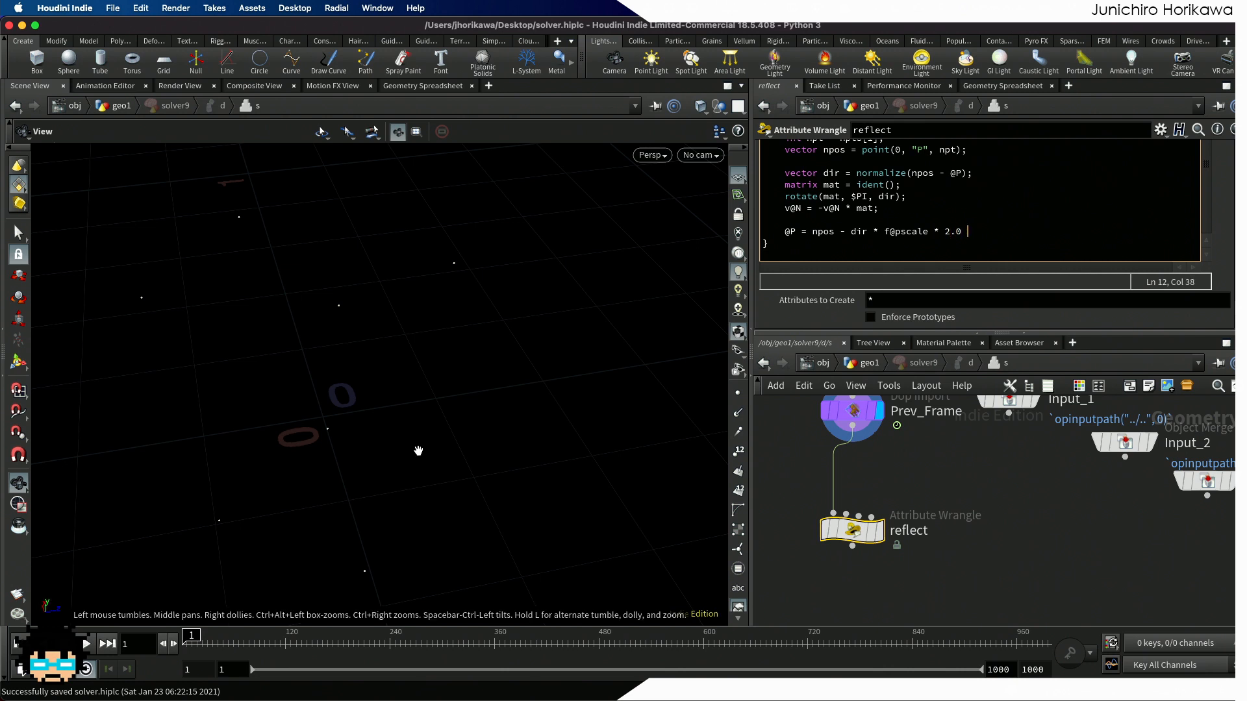
{"action": "left_click_drag", "start_coordinate": [883, 232], "coordinate": [965, 234]}
{"action": "left_click", "coordinate": [965, 233]}
{"action": "type", "text": "v@"}
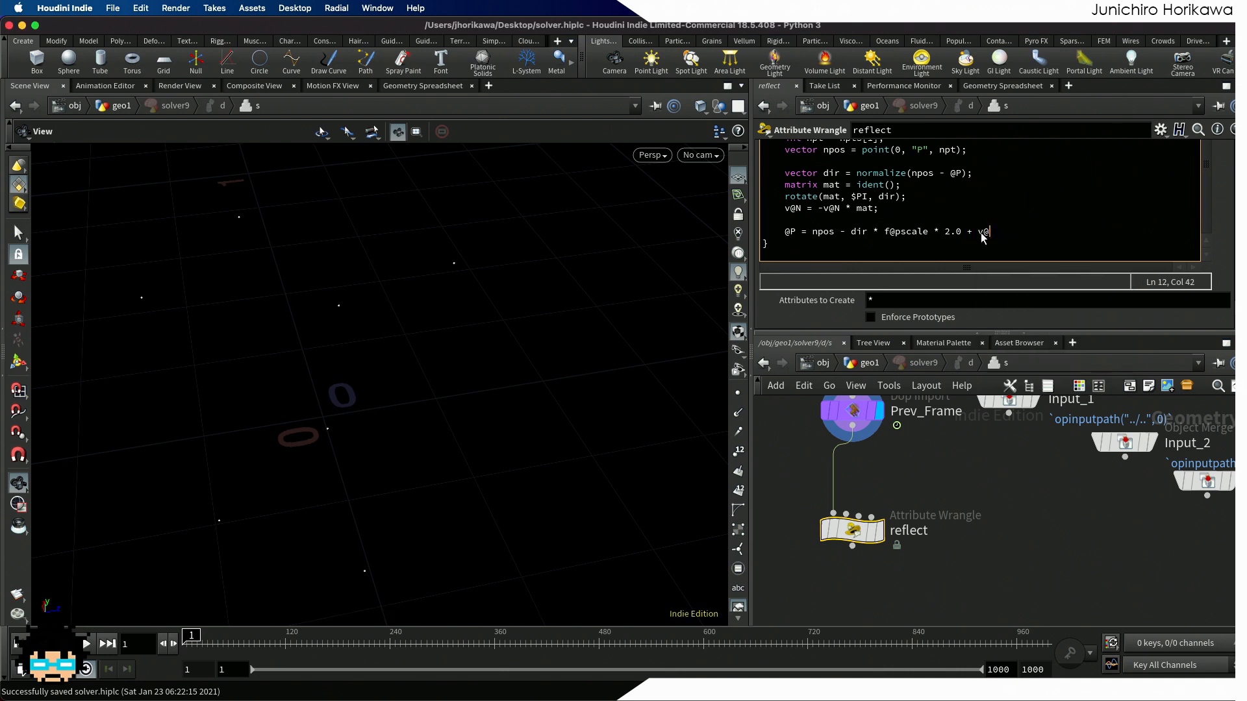
{"action": "type", "text": "N;"}
{"action": "key", "text": "Return"}
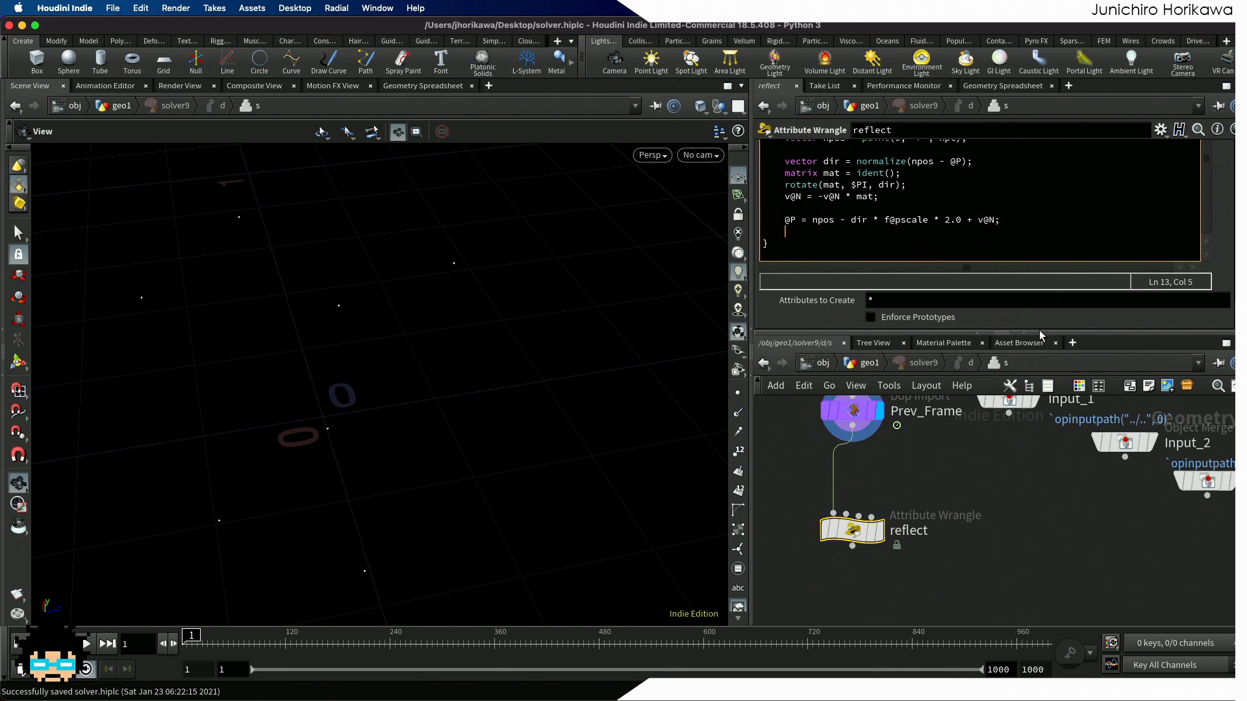
Step: Apply the code, make the reflect wrangle the displayed node, and return to the geo1 network
{"action": "left_click", "coordinate": [1077, 542]}
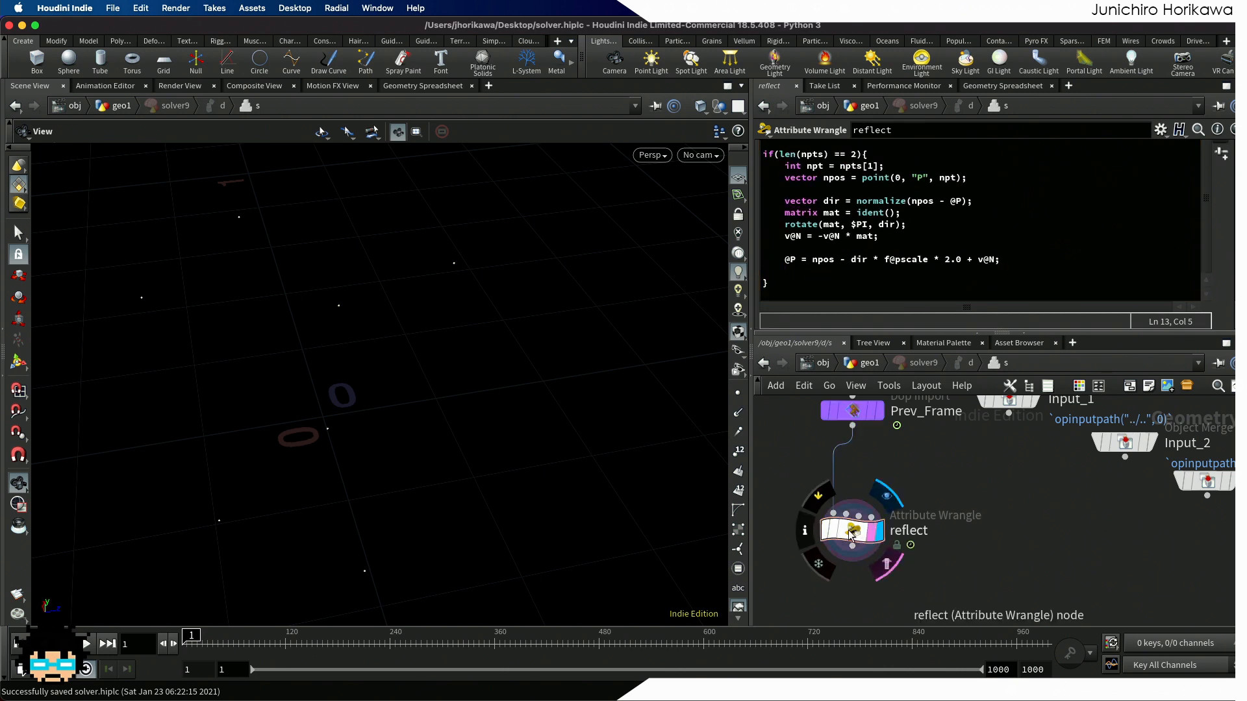
{"action": "left_click", "coordinate": [876, 530]}
{"action": "left_click", "coordinate": [867, 363]}
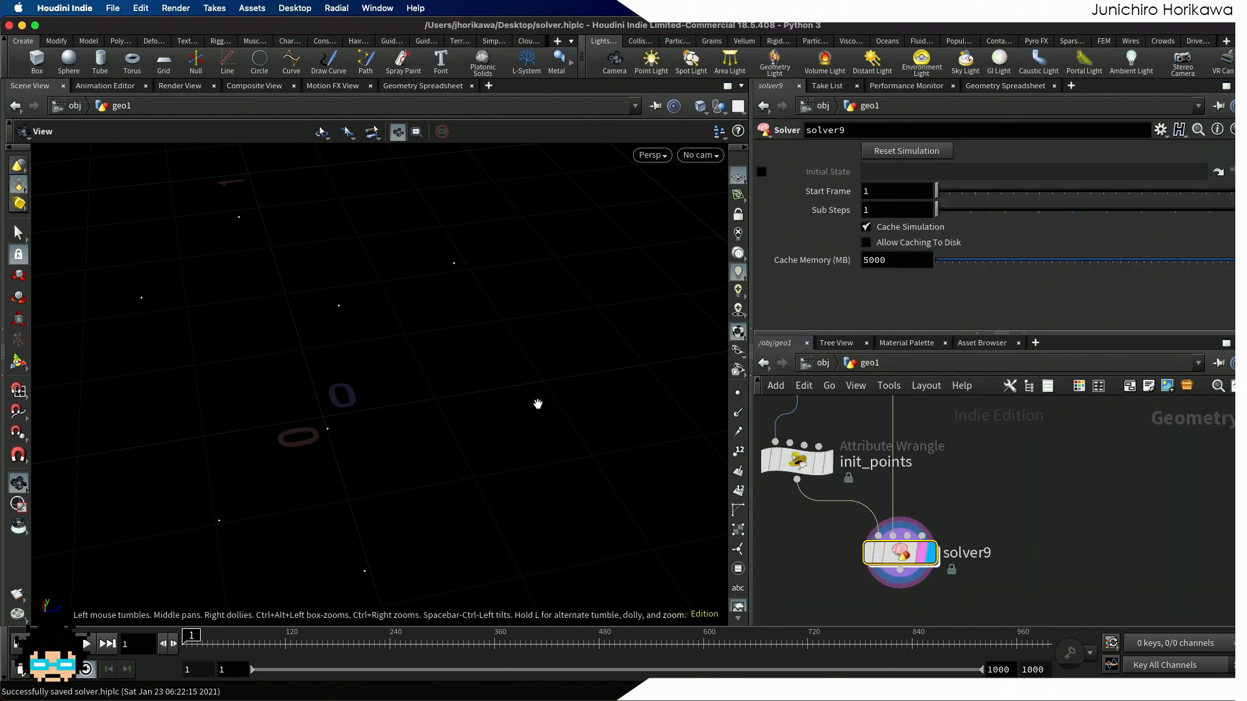
Step: Play the solver9 simulation briefly to check the points' motion, and rewind to frame 1
{"action": "left_click", "coordinate": [87, 644]}
{"action": "left_click", "coordinate": [87, 644]}
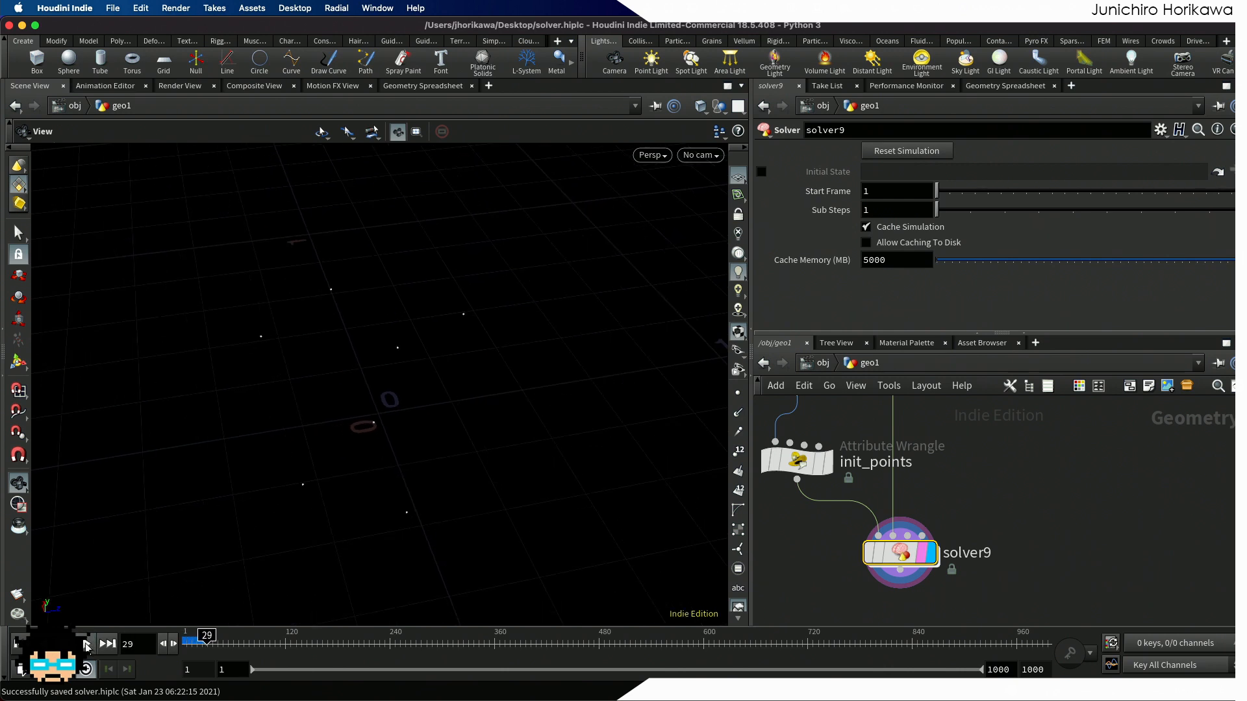
{"action": "left_click", "coordinate": [19, 643]}
Step: Open the reflect wrangle inside solver9 and add the line "@P += @N;" above the nearpoints line
{"action": "double_click", "coordinate": [899, 552]}
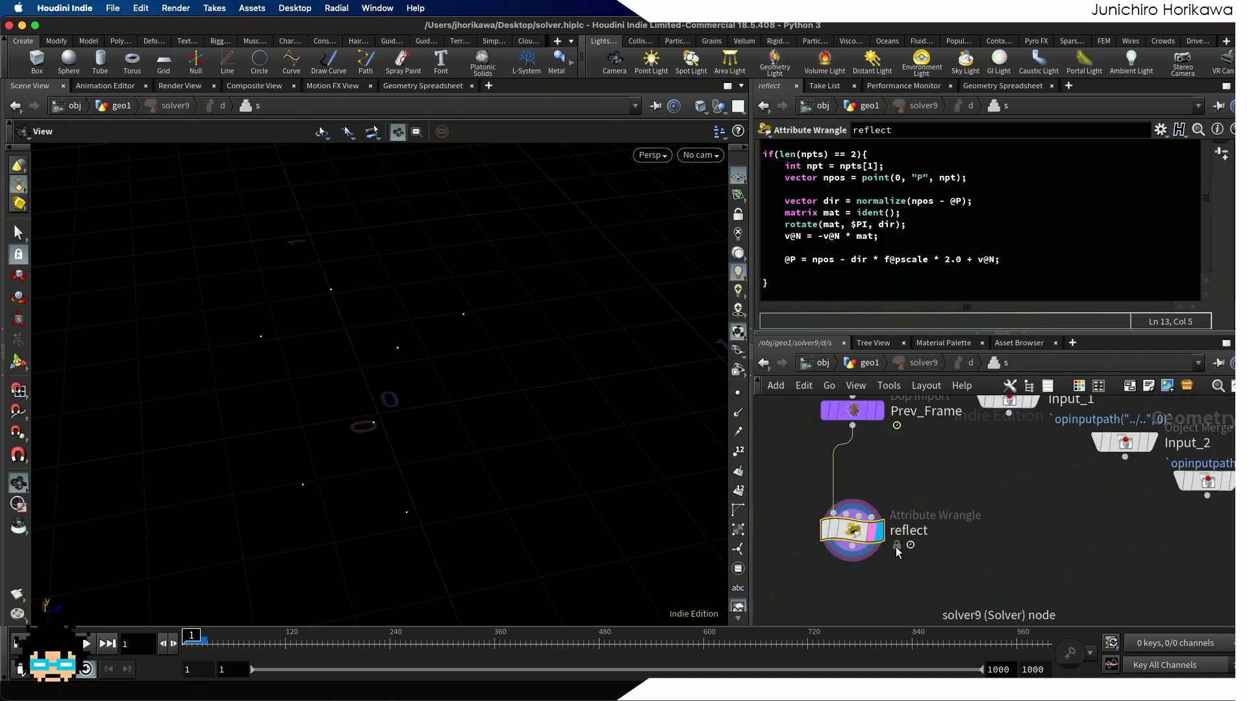
{"action": "scroll", "coordinate": [821, 249], "scroll_direction": "up", "scroll_amount": 4}
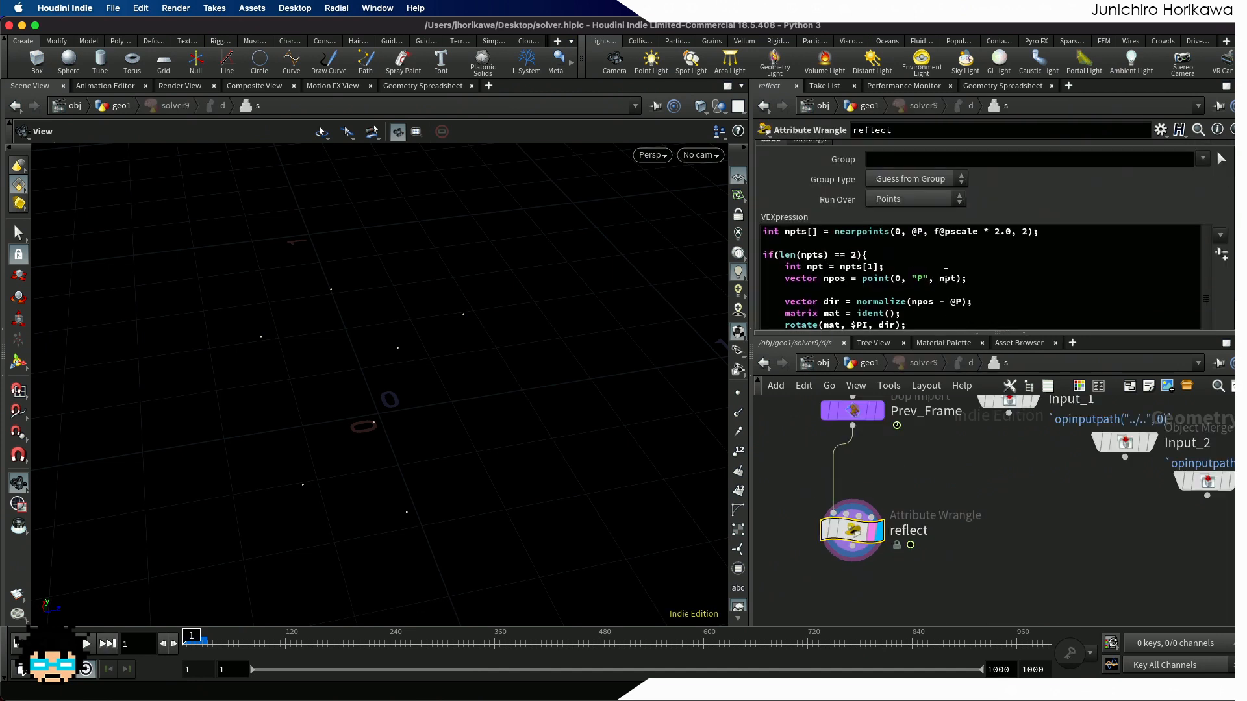
{"action": "scroll", "coordinate": [818, 279], "scroll_direction": "down", "scroll_amount": 1}
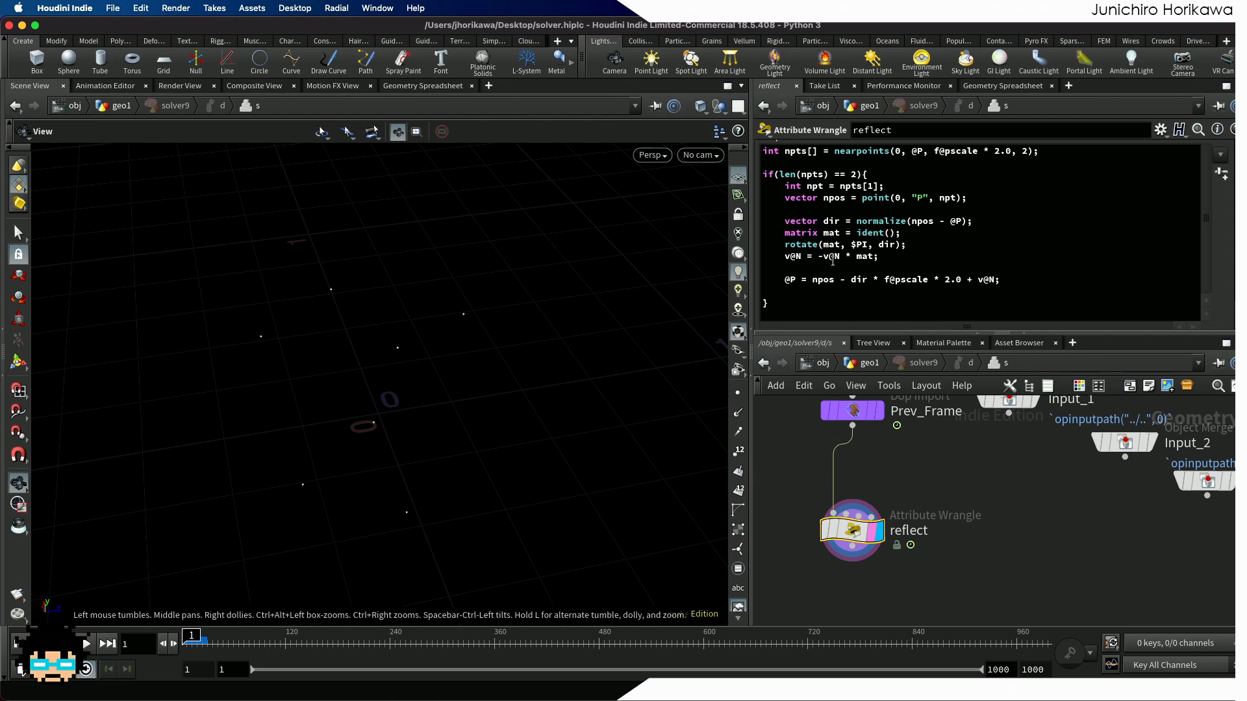
{"action": "left_click_drag", "start_coordinate": [800, 317], "coordinate": [757, 151]}
{"action": "left_click", "coordinate": [830, 223]}
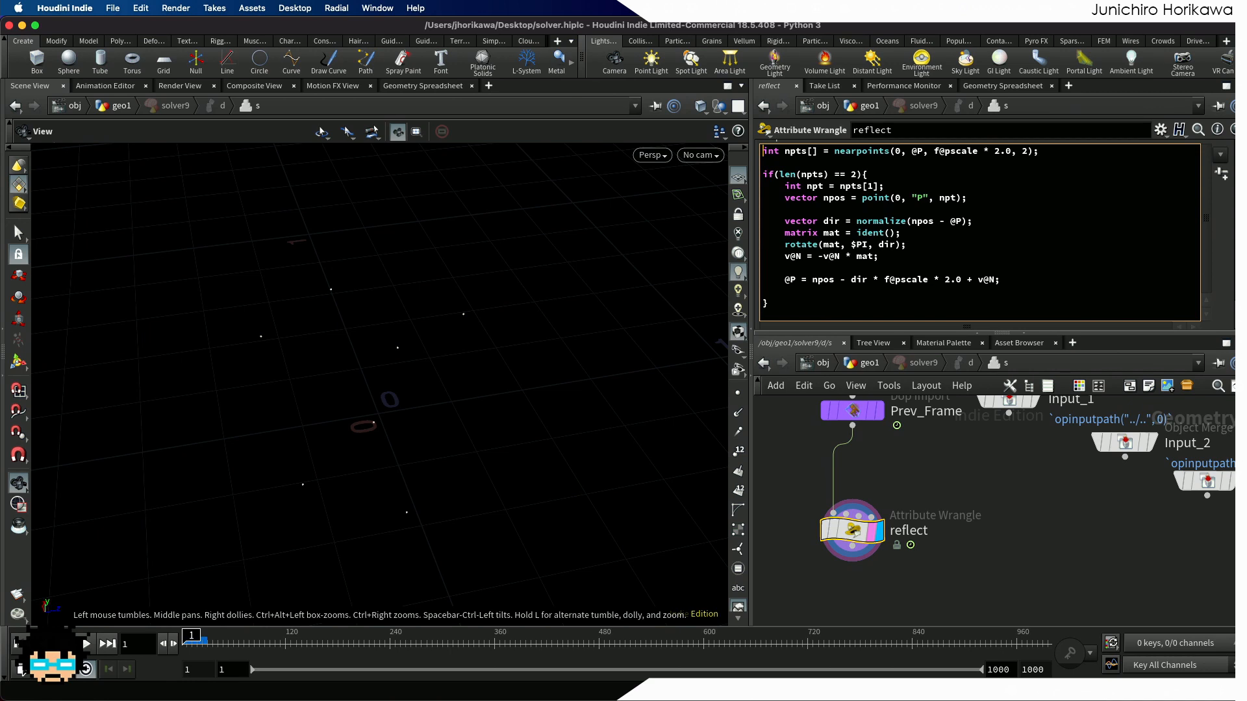
{"action": "key", "text": "Return"}
{"action": "key", "text": "Up"}
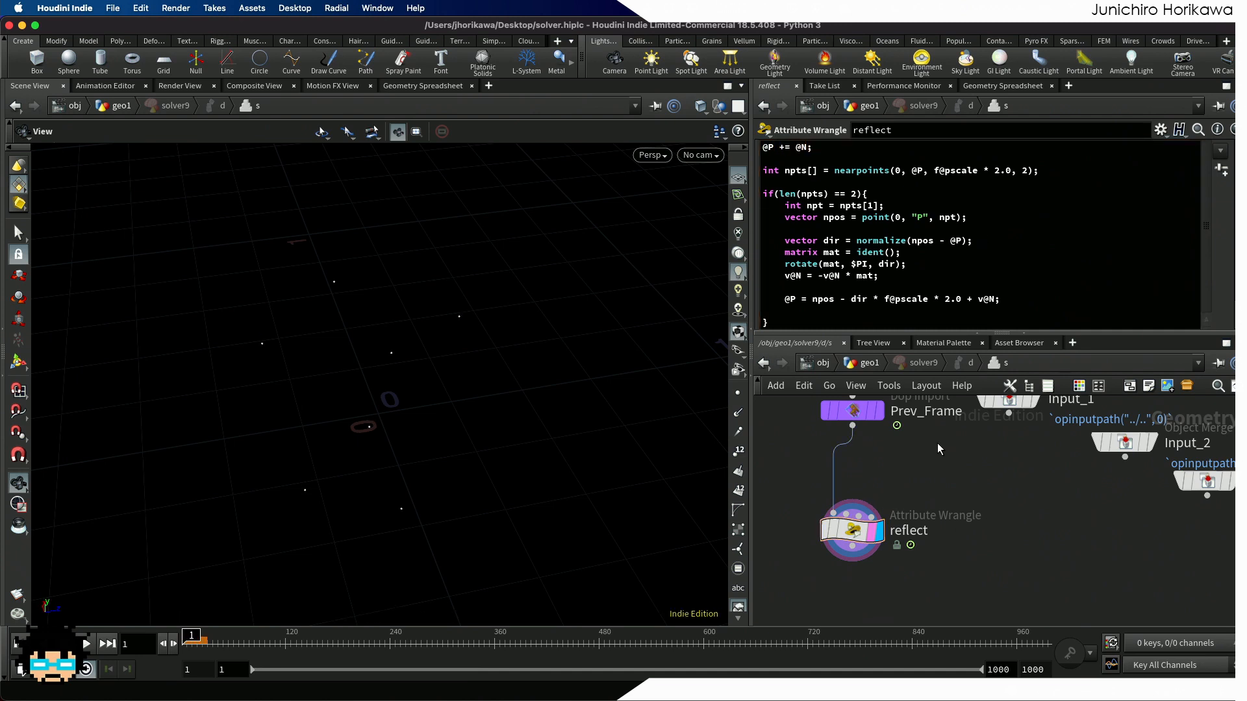
Step: Return to the geo1 network and play the simulation briefly to check the points' motion from a wider view
{"action": "left_click", "coordinate": [851, 371]}
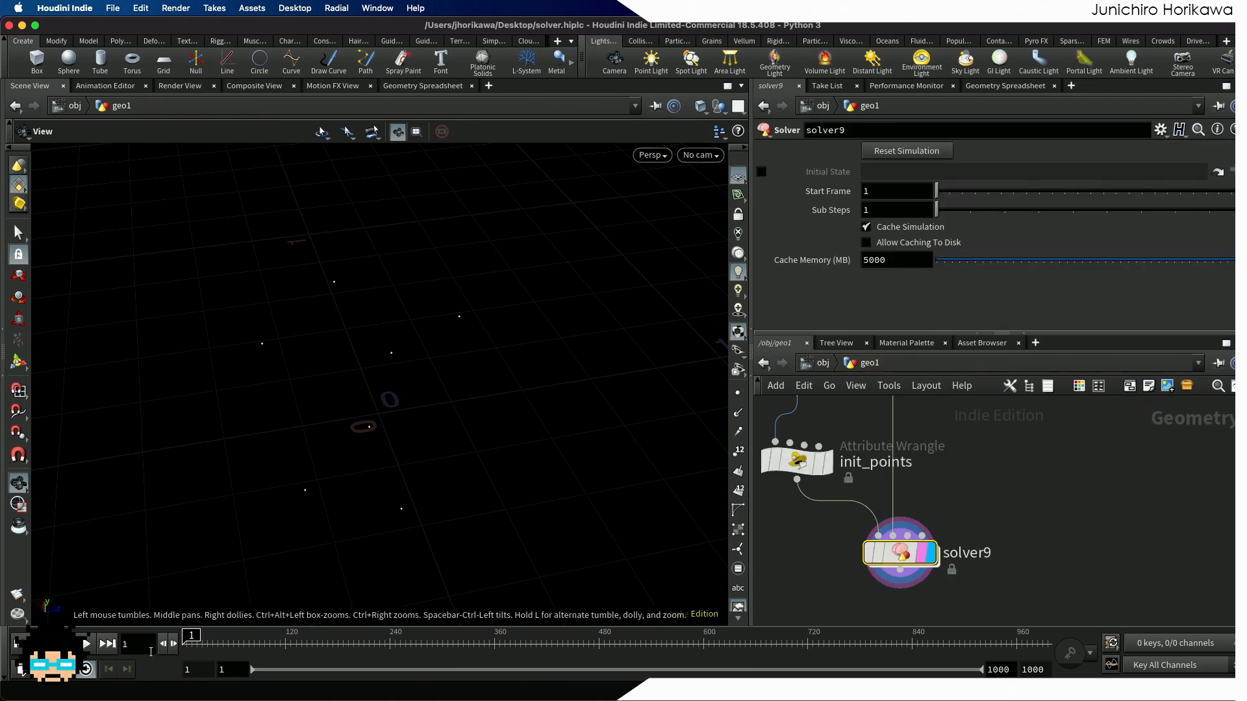
{"action": "left_click", "coordinate": [87, 644]}
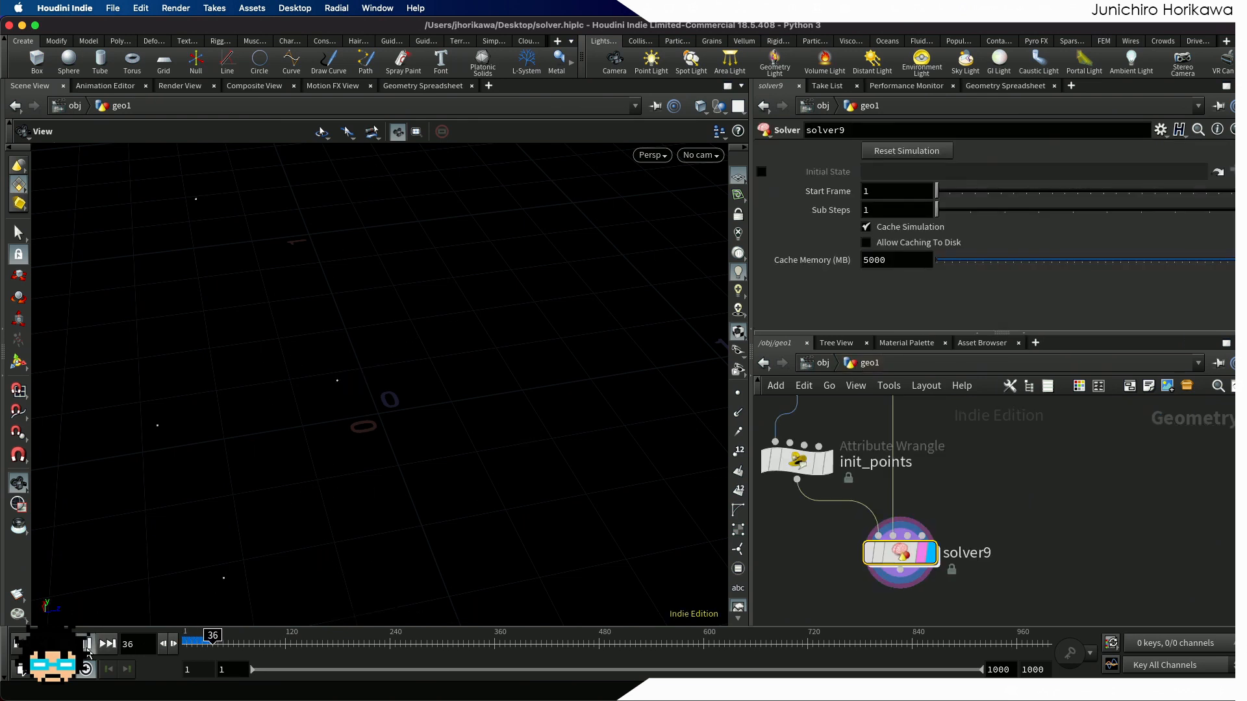
{"action": "scroll", "coordinate": [392, 424], "scroll_direction": "down", "scroll_amount": 10}
{"action": "left_click_drag", "start_coordinate": [422, 496], "coordinate": [419, 464]}
{"action": "middle_click_drag", "start_coordinate": [419, 464], "coordinate": [385, 428]}
{"action": "mouse_move", "coordinate": [413, 428]}
{"action": "left_mouse_down"}
{"action": "mouse_move", "coordinate": [448, 423]}
{"action": "mouse_move", "coordinate": [408, 436]}
{"action": "left_mouse_up"}
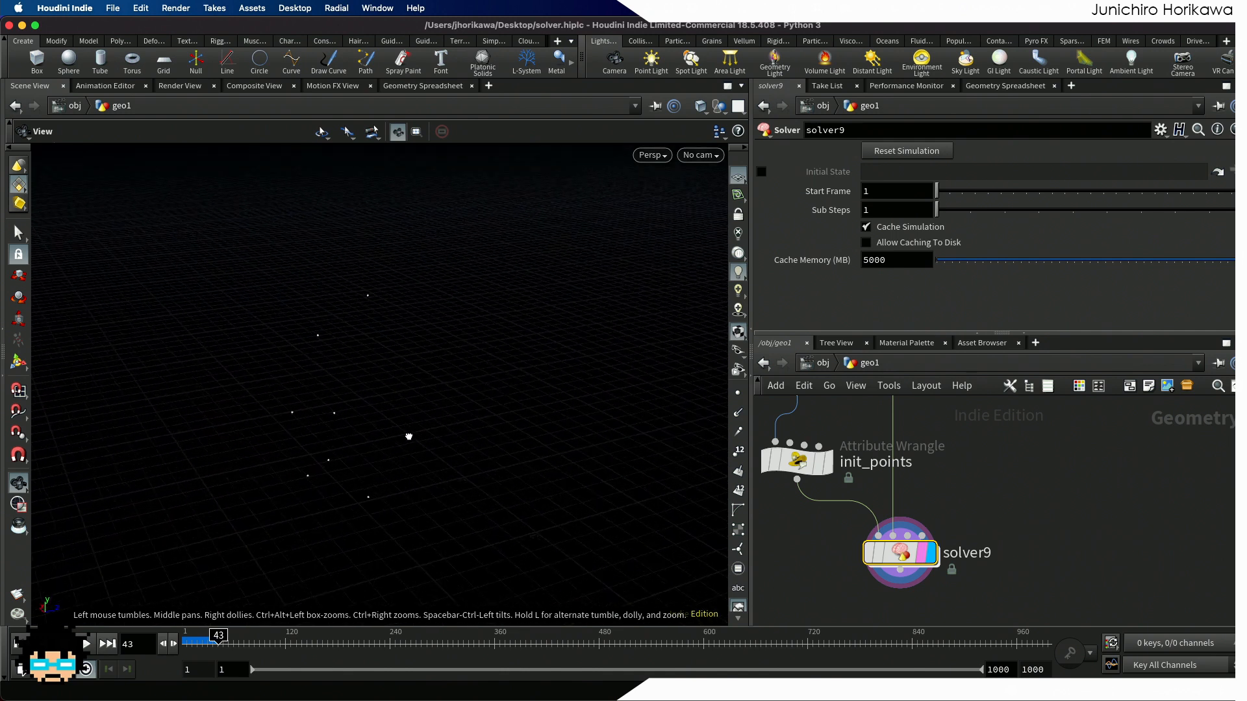
Step: Add a Sphere node beside solver9 in the geo1 network
{"action": "scroll", "coordinate": [950, 541], "scroll_direction": "down", "scroll_amount": 5}
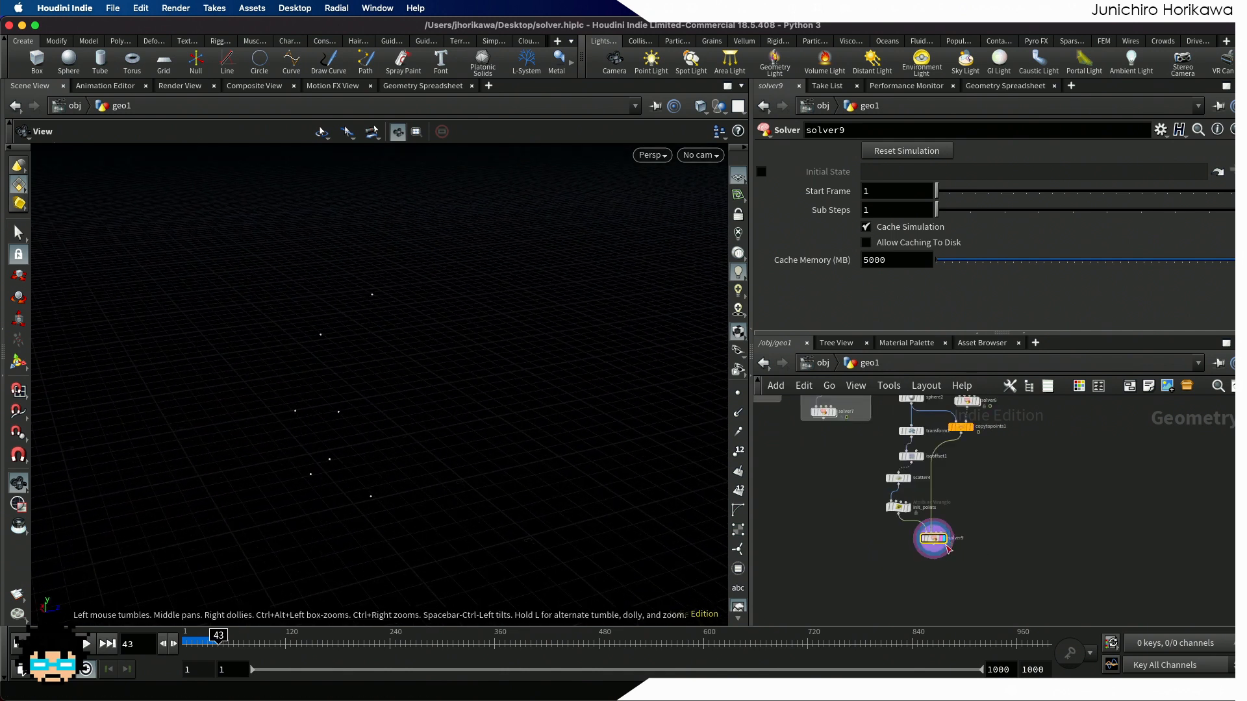
{"action": "scroll", "coordinate": [938, 543], "scroll_direction": "up", "scroll_amount": 3}
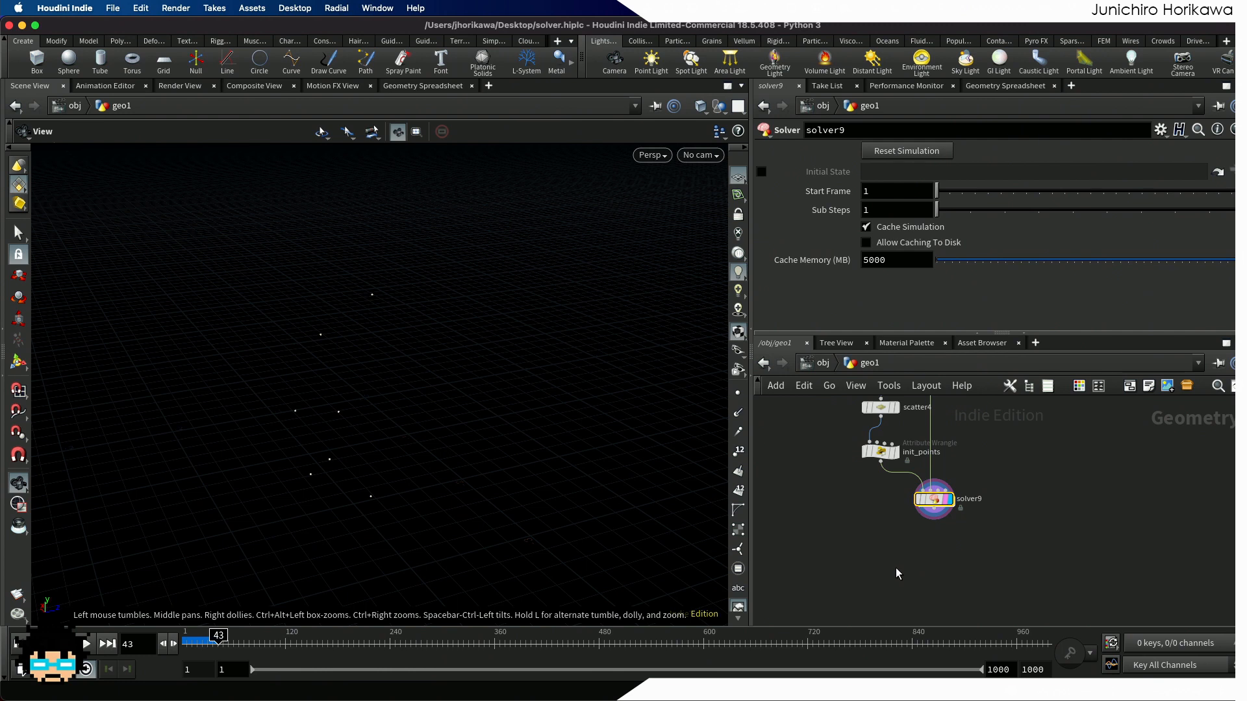
{"action": "key", "text": "Tab"}
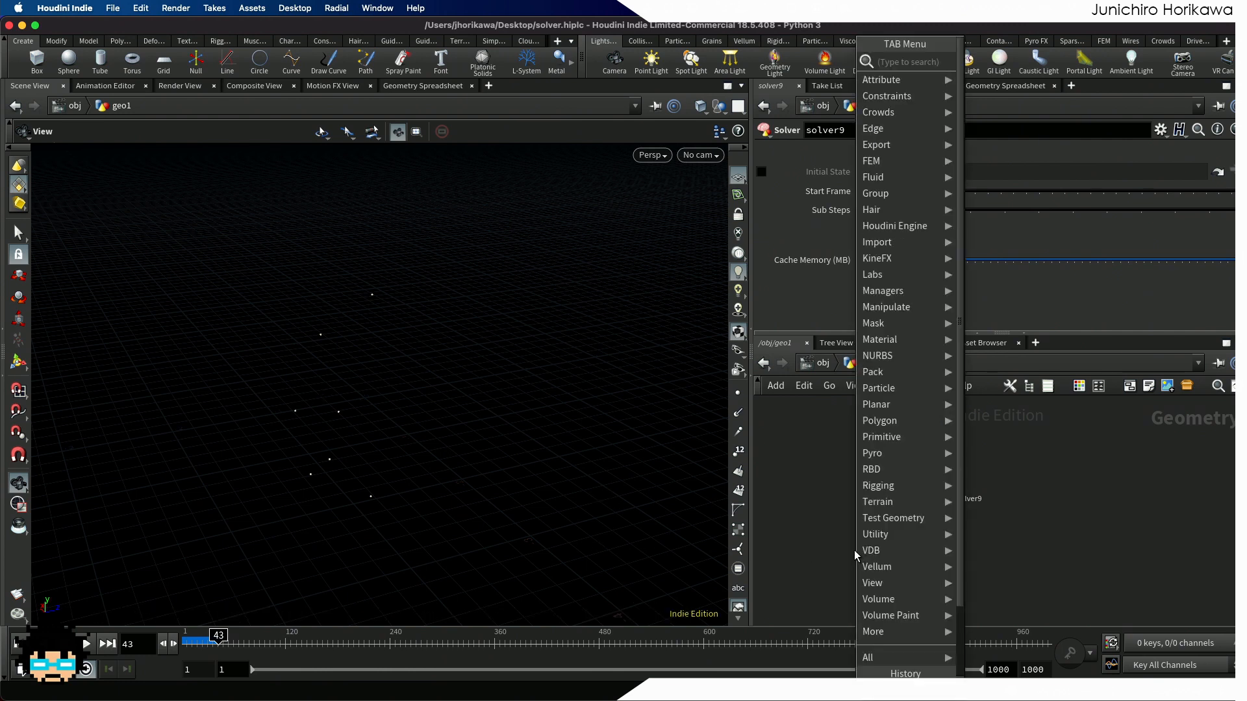
{"action": "type", "text": "sphere"}
{"action": "key", "text": "Return"}
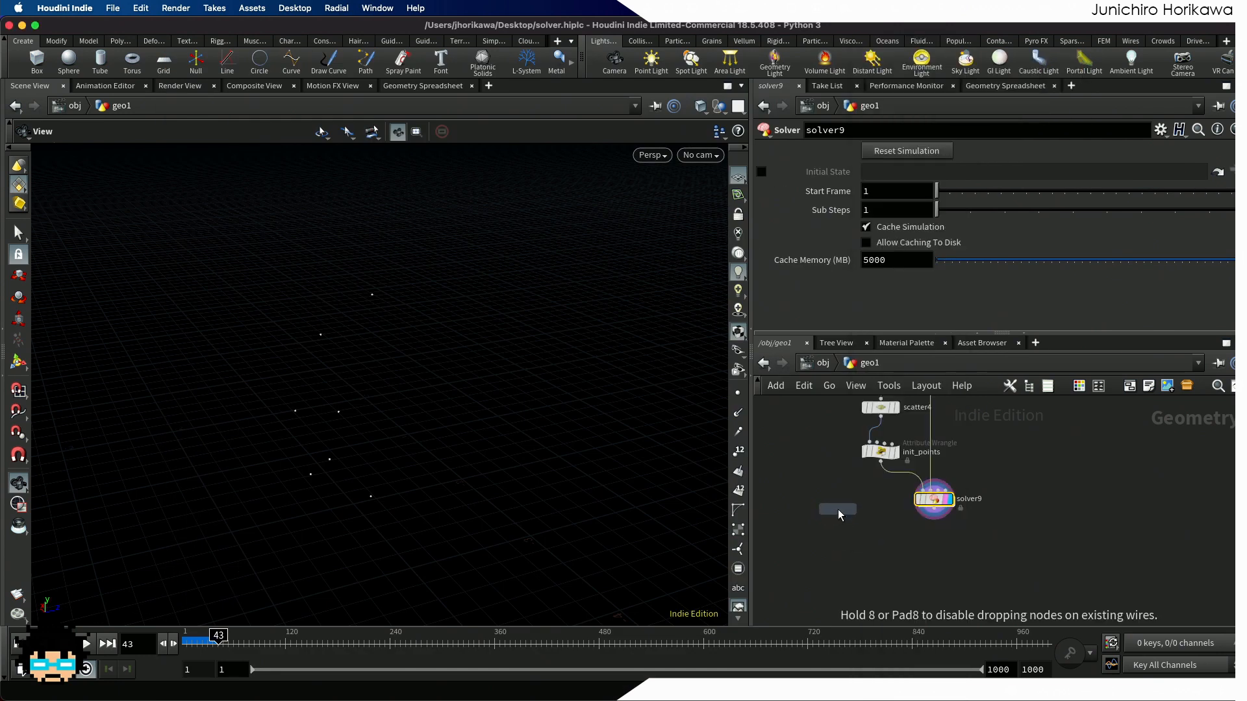
{"action": "left_click", "coordinate": [842, 509]}
{"action": "left_click_drag", "start_coordinate": [844, 513], "coordinate": [844, 503]}
Step: Add a Copy to Points node below the new sphere and solver9
{"action": "key", "text": "Tab"}
{"action": "type", "text": "cpy"}
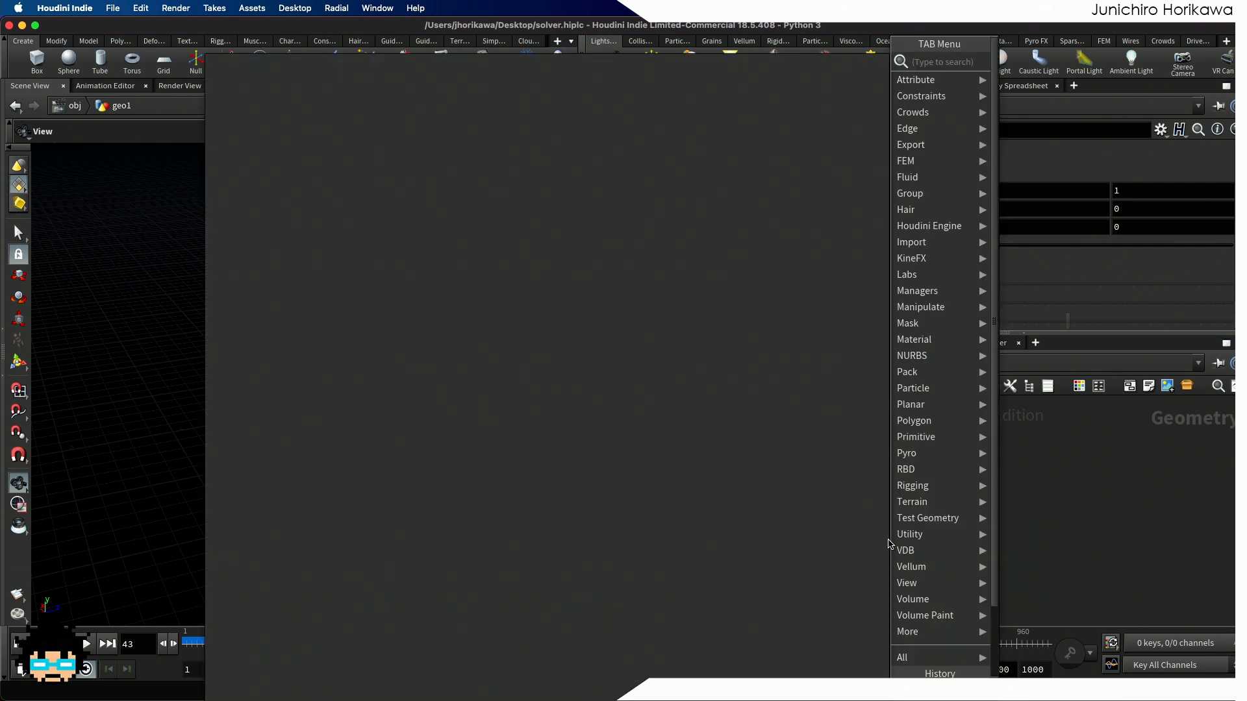
{"action": "key", "text": "BackSpace"}
{"action": "key", "text": "BackSpace"}
{"action": "key", "text": "BackSpace"}
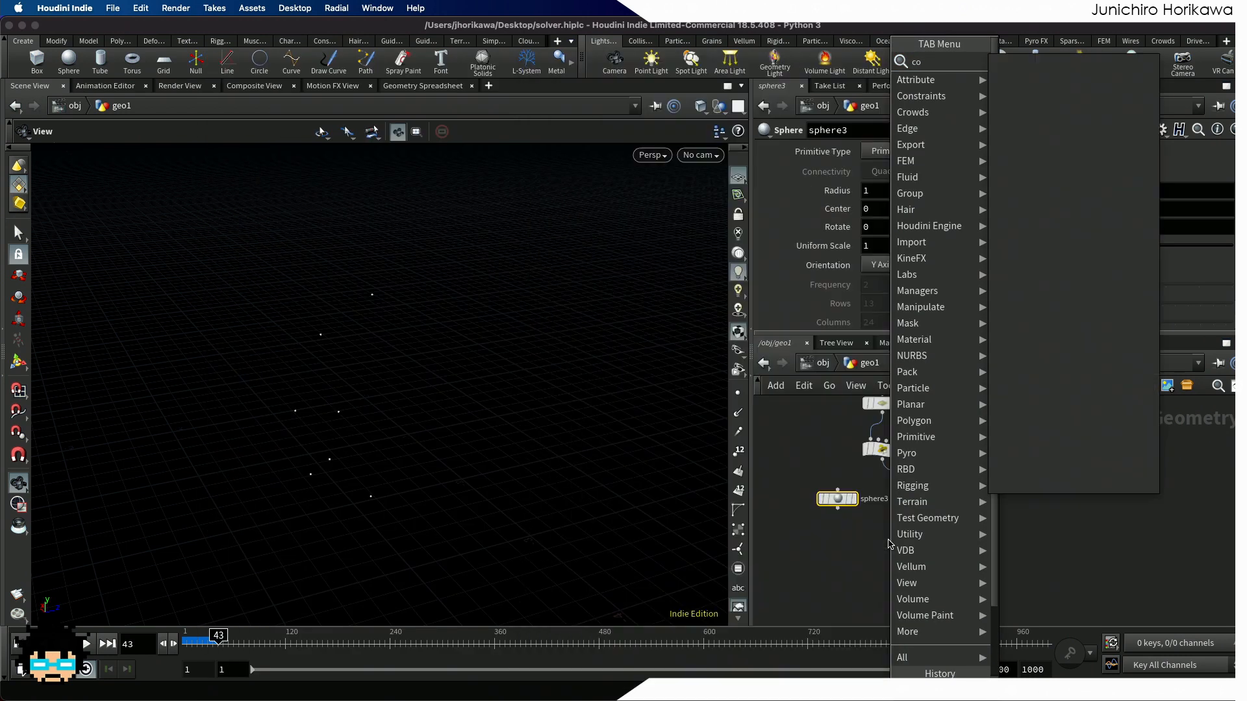
{"action": "type", "text": "copyut"}
{"action": "key", "text": "Down"}
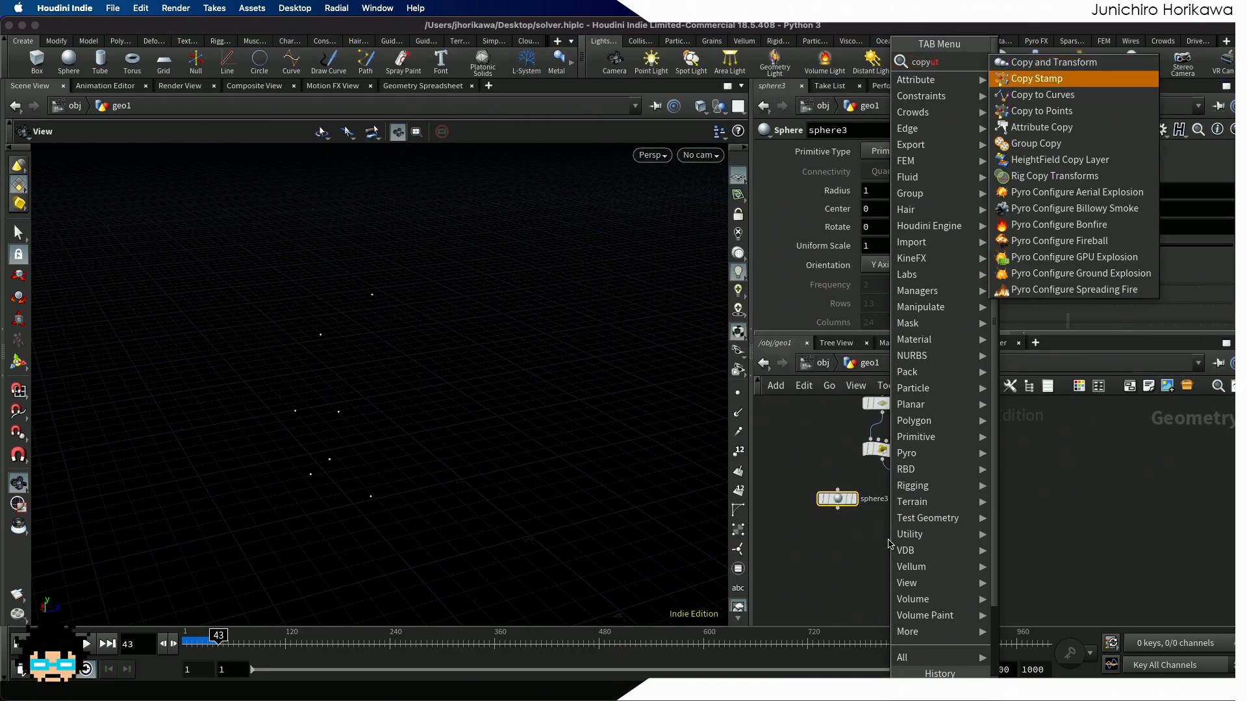
{"action": "key", "text": "Down"}
{"action": "key", "text": "Down"}
{"action": "key", "text": "Return"}
{"action": "left_click", "coordinate": [888, 545]}
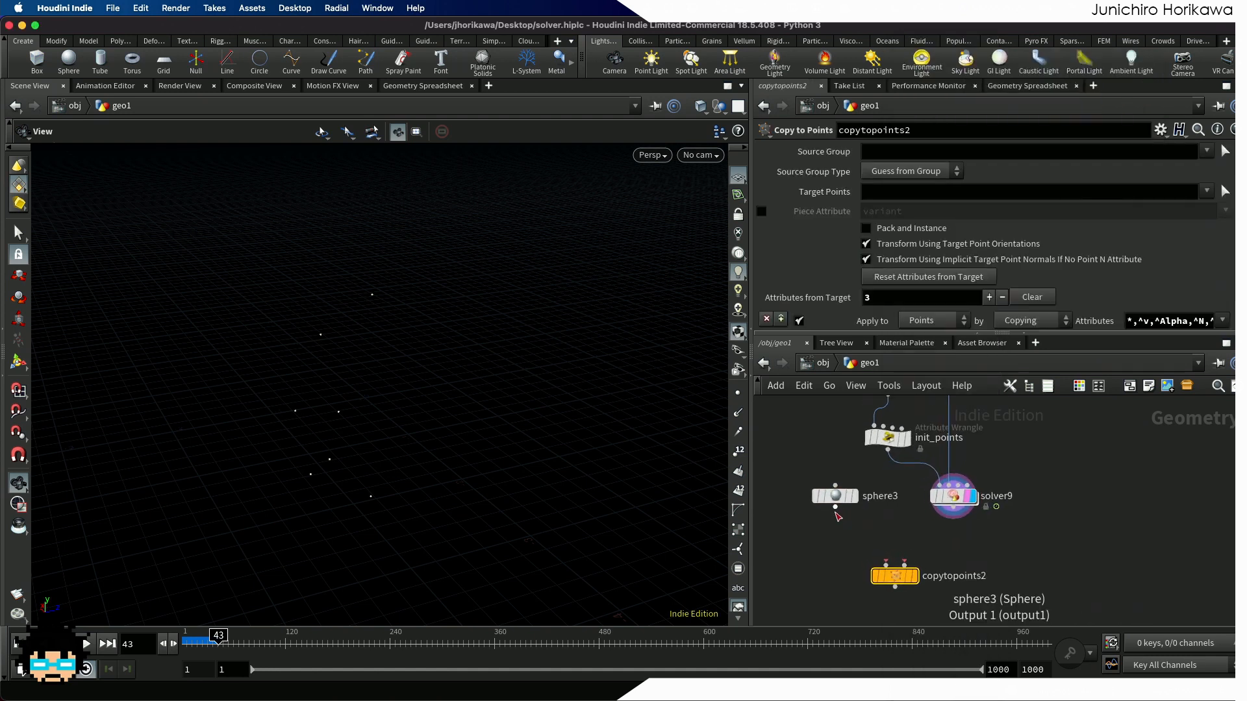
Step: Wire sphere3 into the first input and solver9 into the second input of copytopoints2, and display that node
{"action": "left_click_drag", "start_coordinate": [835, 510], "coordinate": [885, 563]}
{"action": "left_click_drag", "start_coordinate": [952, 518], "coordinate": [901, 565]}
{"action": "left_click", "coordinate": [911, 578]}
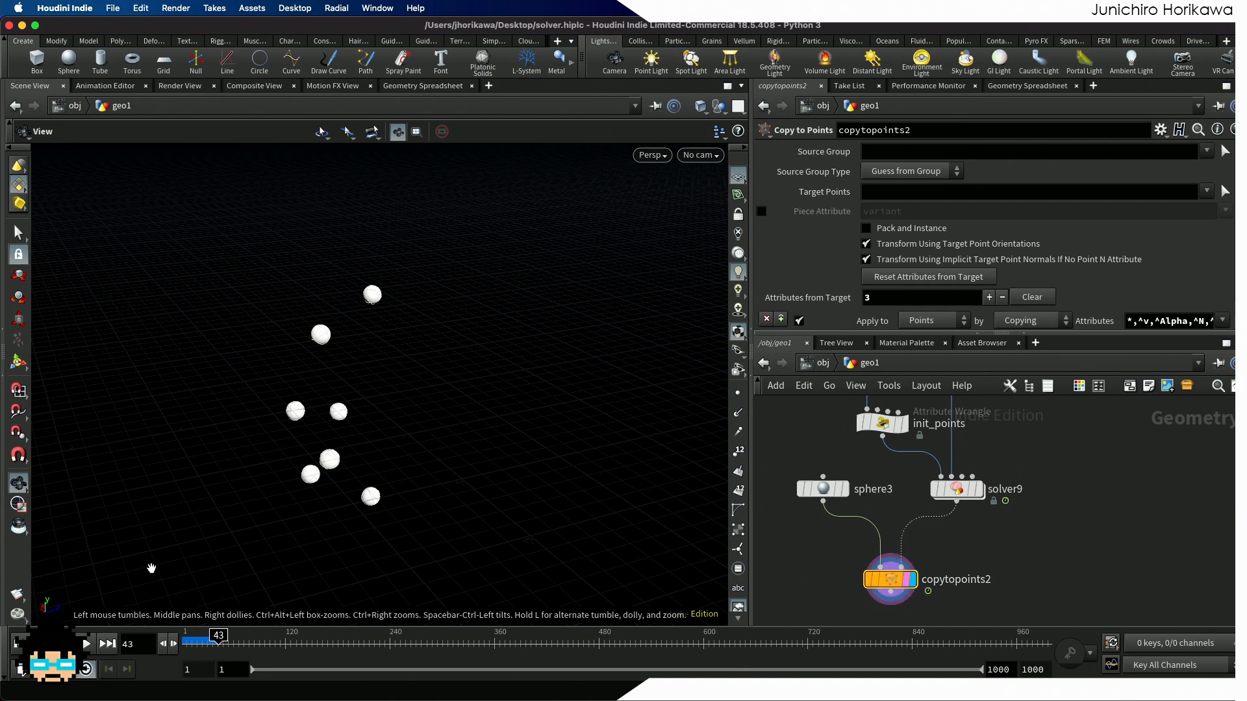
Step: Rewind to frame 1 and play the simulation briefly to check how the copied spheres move
{"action": "left_click_drag", "start_coordinate": [210, 645], "coordinate": [152, 645]}
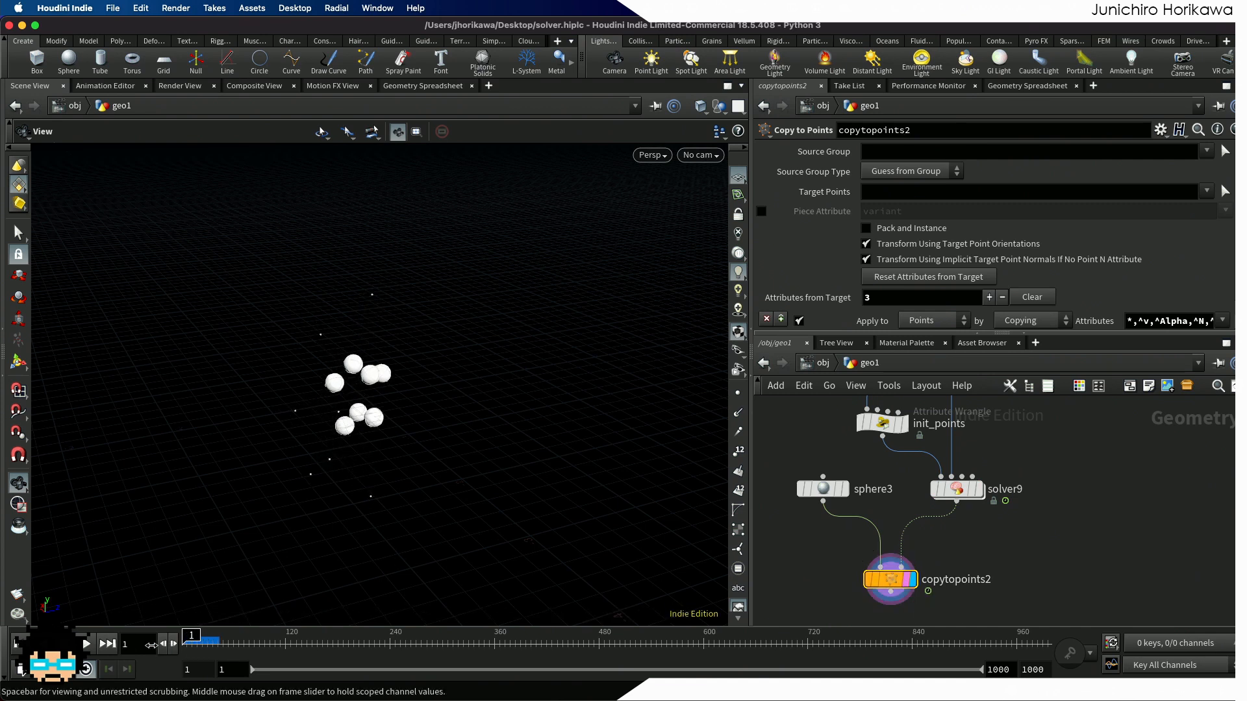
{"action": "scroll", "coordinate": [356, 448], "scroll_direction": "up", "scroll_amount": 5}
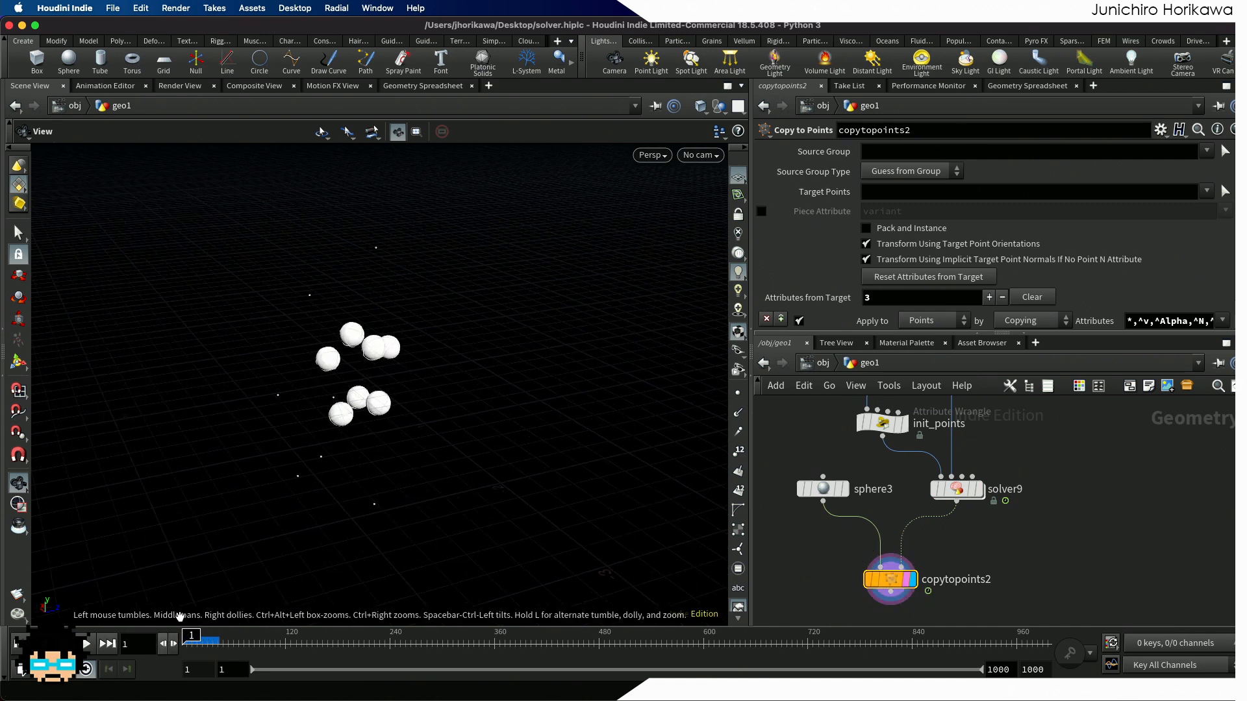
{"action": "scroll", "coordinate": [370, 426], "scroll_direction": "up", "scroll_amount": 3}
{"action": "scroll", "coordinate": [325, 403], "scroll_direction": "up", "scroll_amount": 2}
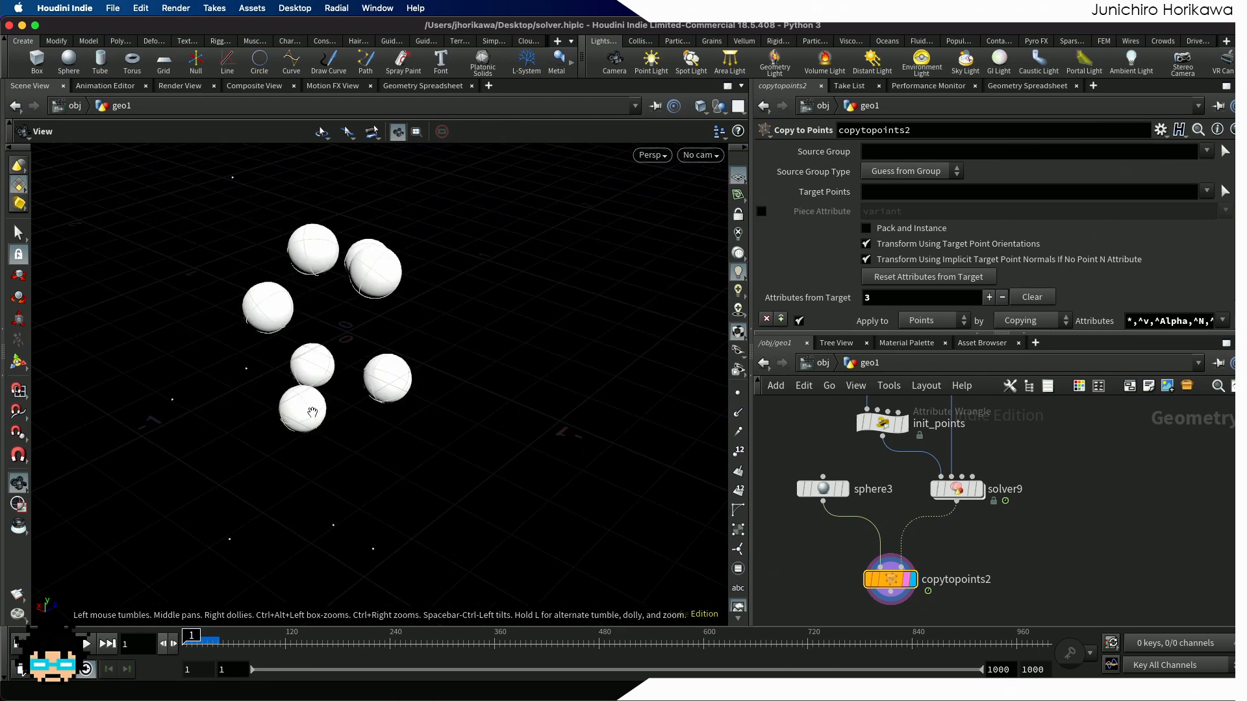
{"action": "left_click_drag", "start_coordinate": [312, 411], "coordinate": [301, 412]}
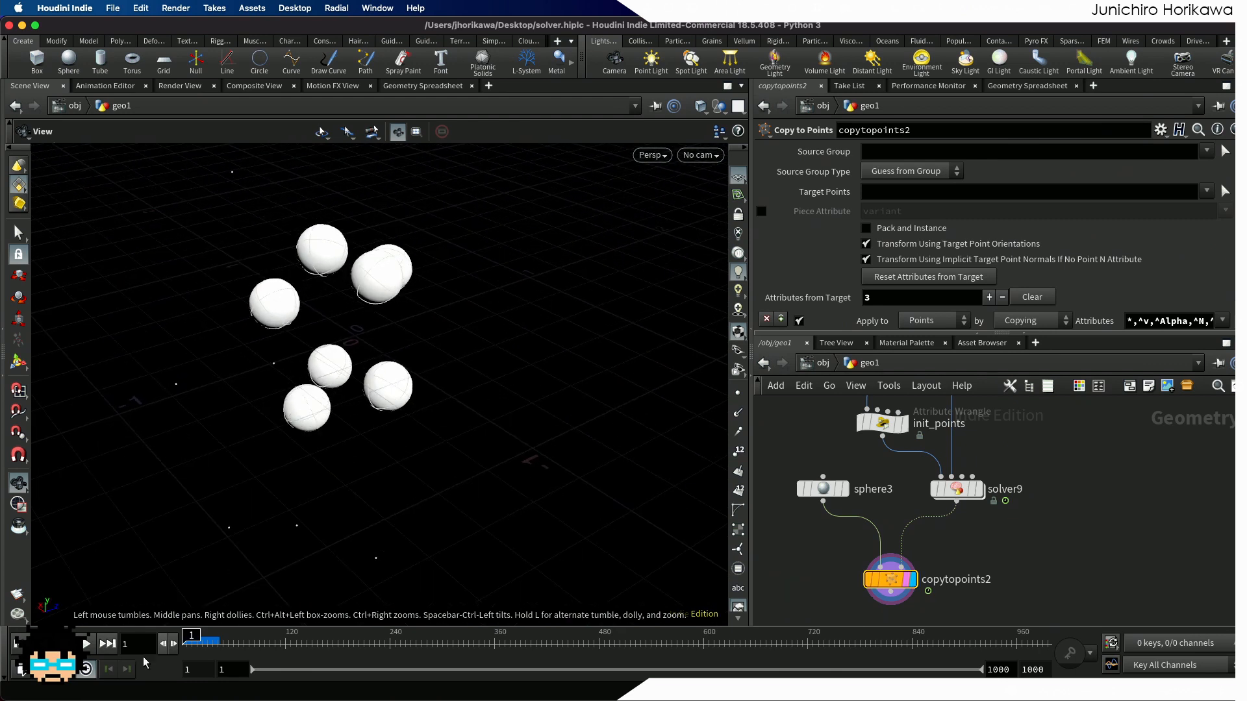
{"action": "left_click", "coordinate": [86, 644]}
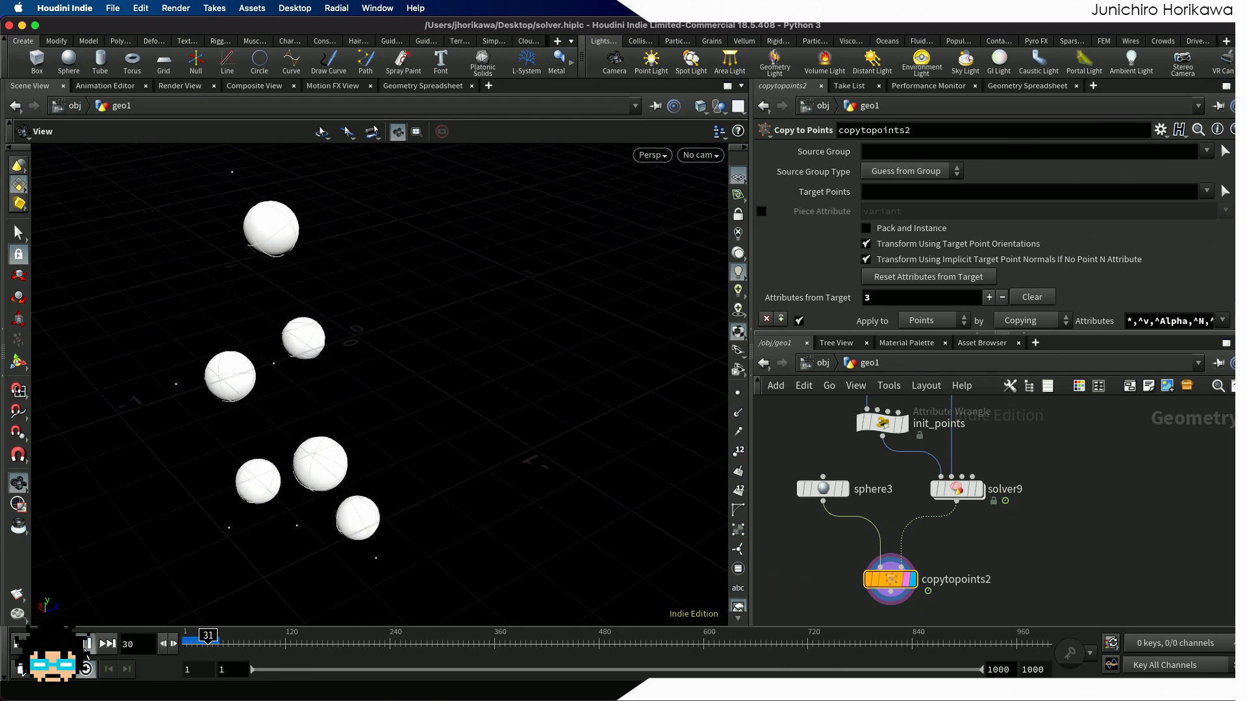
{"action": "left_click", "coordinate": [85, 646]}
Step: Scrub back through the early frames, examine the contact between neighbouring spheres up close, and return to frame 1
{"action": "left_click_drag", "start_coordinate": [211, 646], "coordinate": [189, 645]}
{"action": "scroll", "coordinate": [325, 365], "scroll_direction": "up", "scroll_amount": 6}
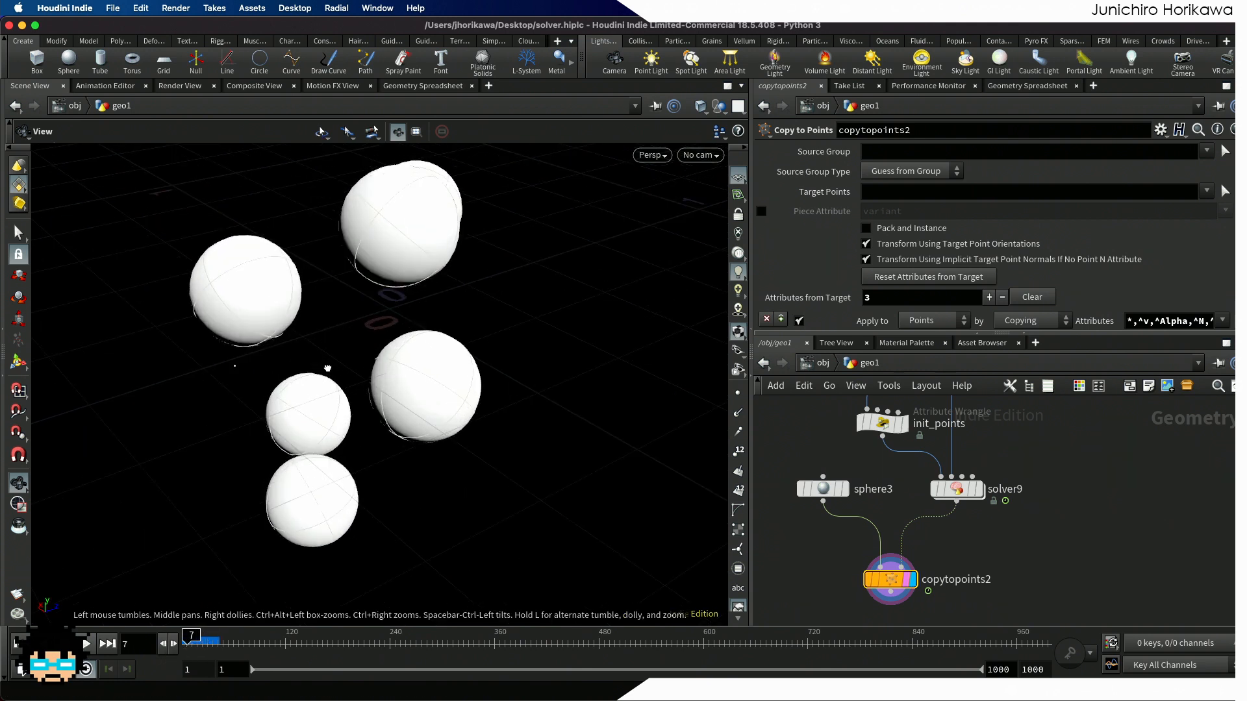
{"action": "mouse_move", "coordinate": [327, 368]}
{"action": "left_mouse_down"}
{"action": "mouse_move", "coordinate": [348, 356]}
{"action": "mouse_move", "coordinate": [338, 377]}
{"action": "left_mouse_up"}
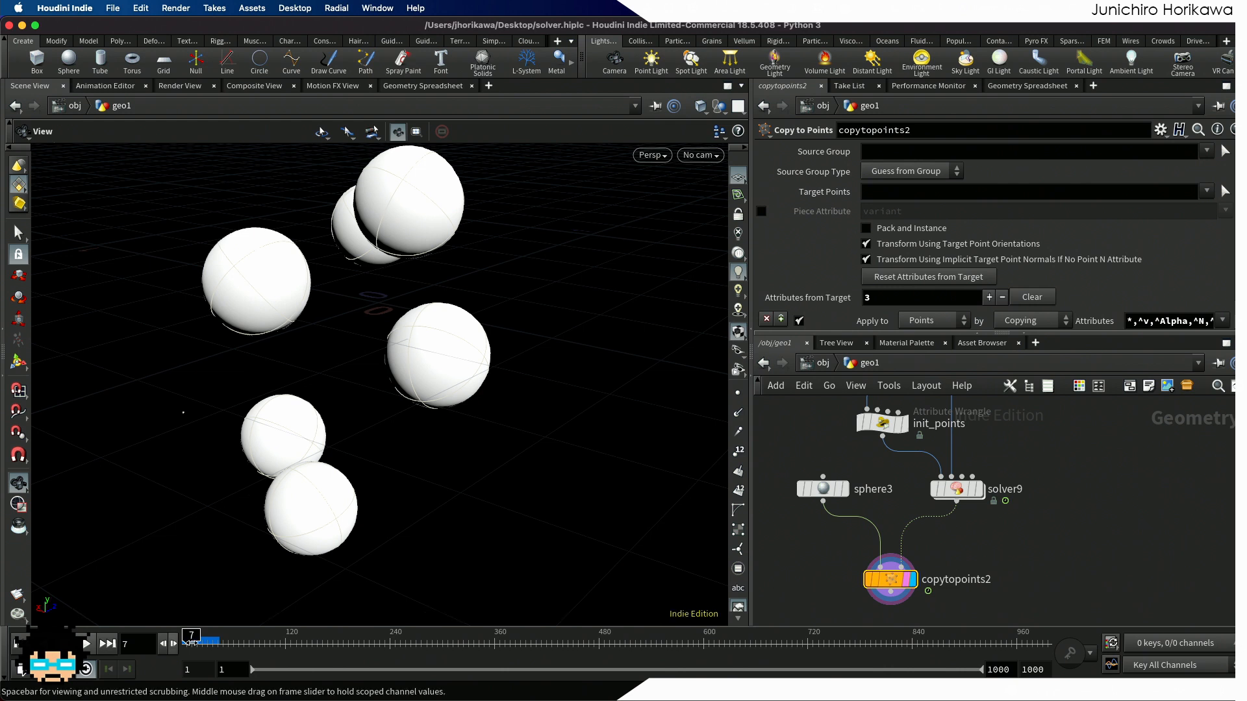
{"action": "mouse_move", "coordinate": [191, 643]}
{"action": "left_mouse_down"}
{"action": "mouse_move", "coordinate": [245, 637]}
{"action": "mouse_move", "coordinate": [168, 643]}
{"action": "left_mouse_up"}
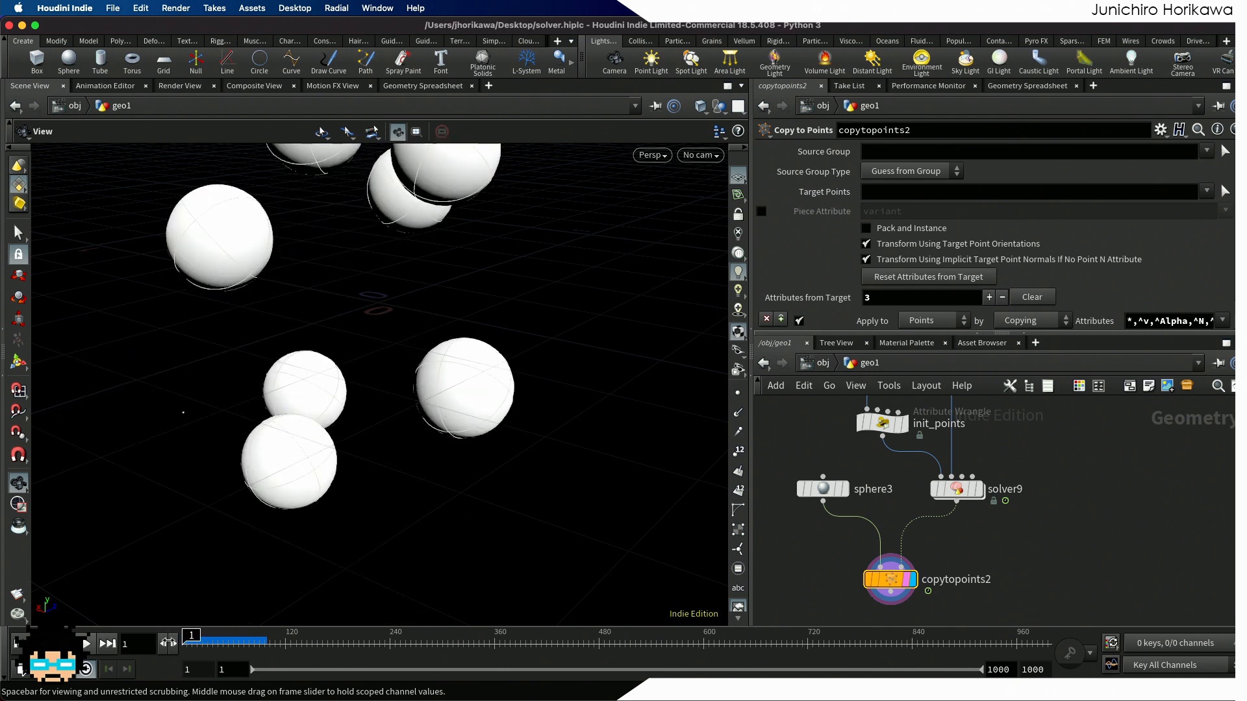
Step: Display solver9 instead of the sphere copies and play its points briefly in a wider view
{"action": "scroll", "coordinate": [295, 550], "scroll_direction": "down", "scroll_amount": 10}
{"action": "left_click_drag", "start_coordinate": [351, 509], "coordinate": [272, 510]}
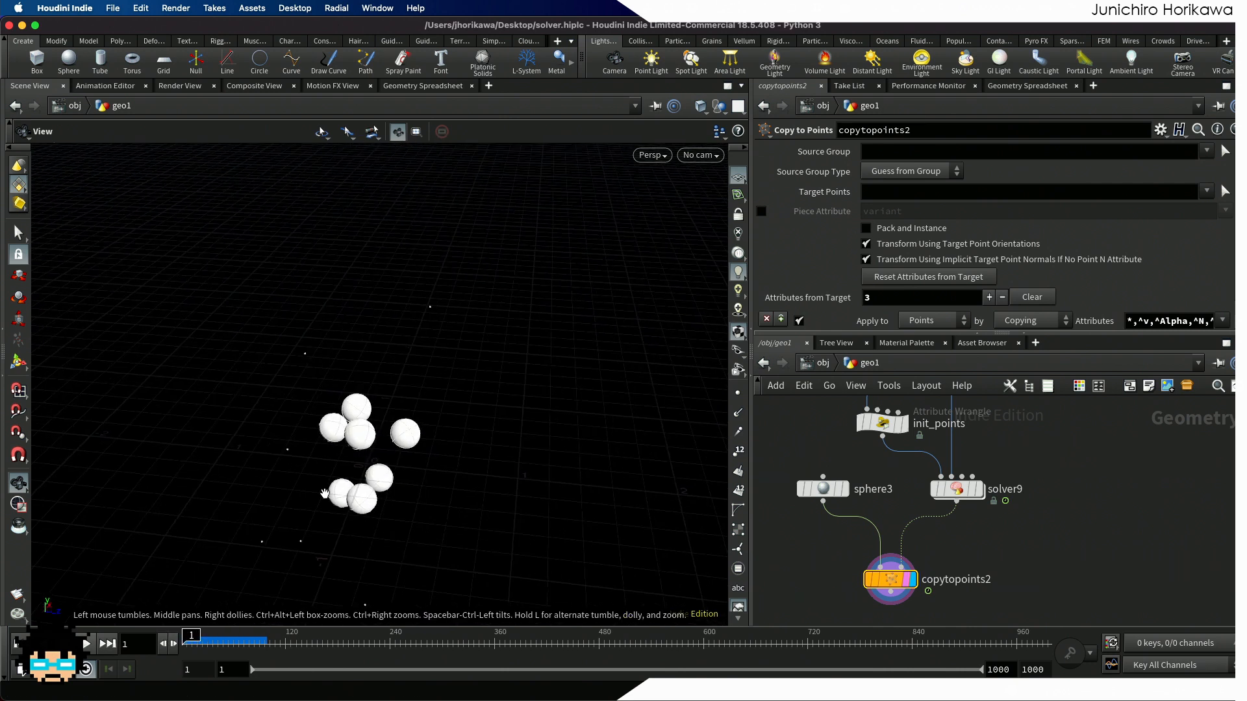
{"action": "scroll", "coordinate": [459, 472], "scroll_direction": "down", "scroll_amount": 5}
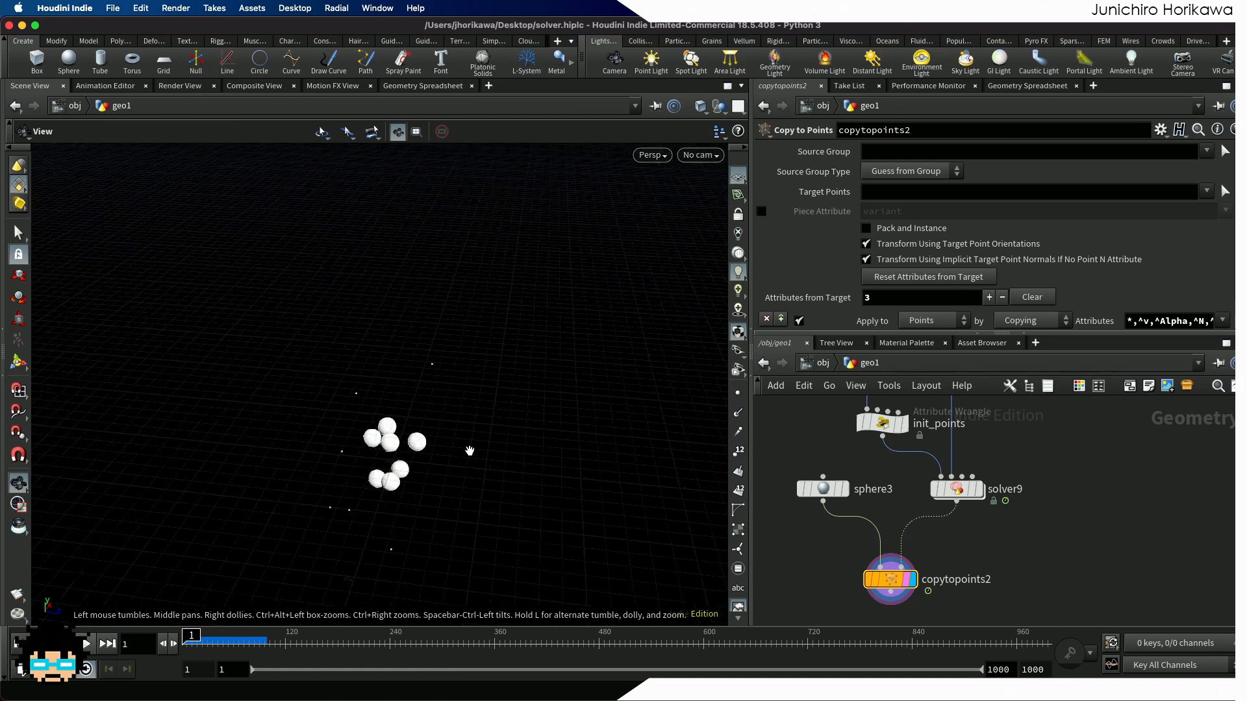
{"action": "left_click", "coordinate": [956, 494]}
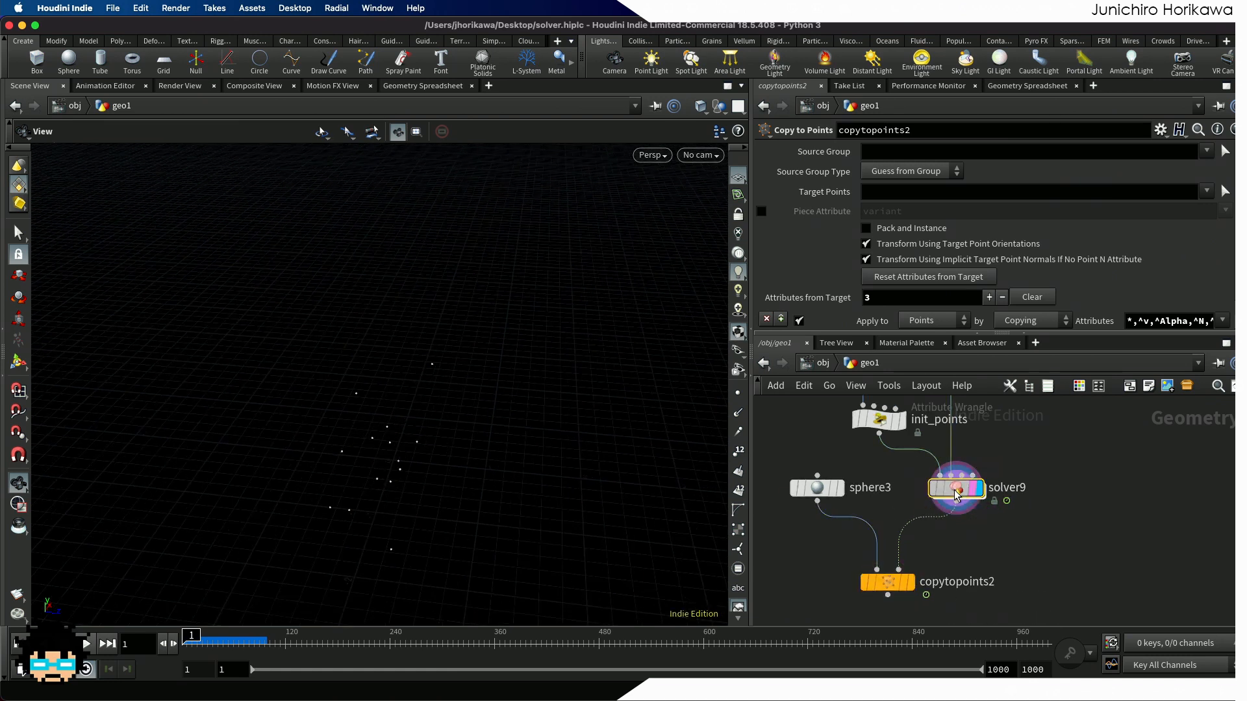
{"action": "left_click", "coordinate": [87, 644]}
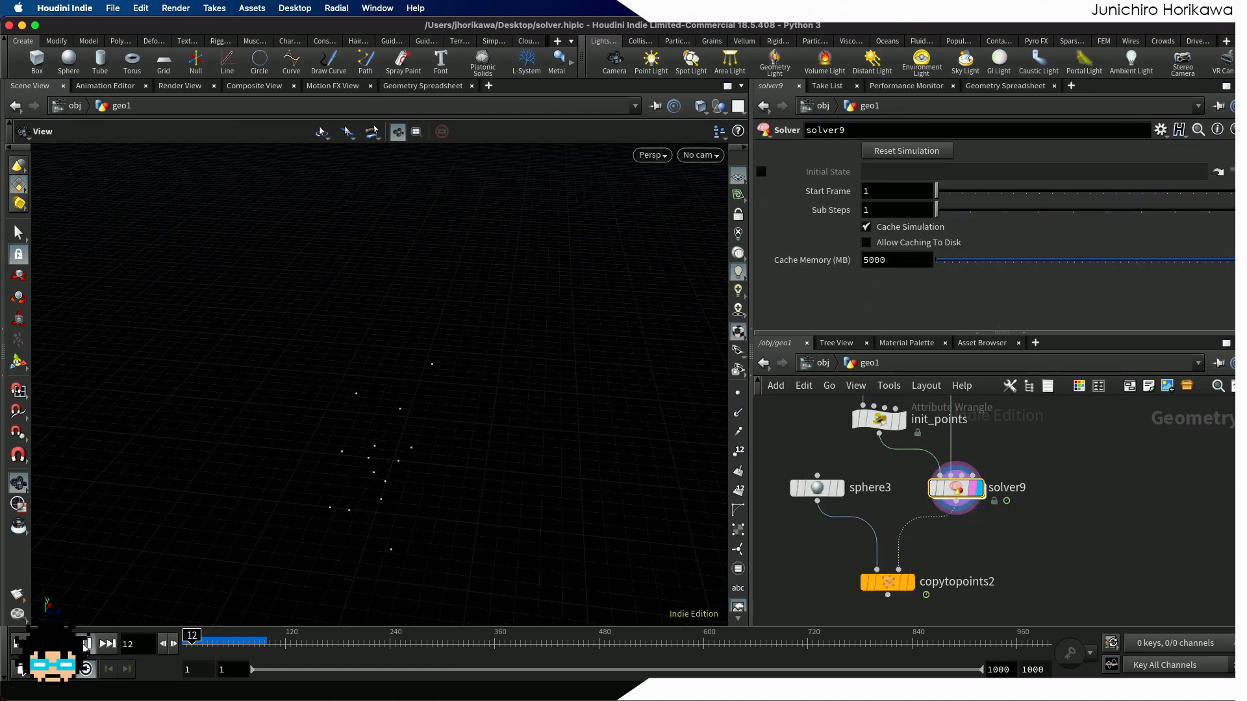
{"action": "left_click", "coordinate": [86, 643]}
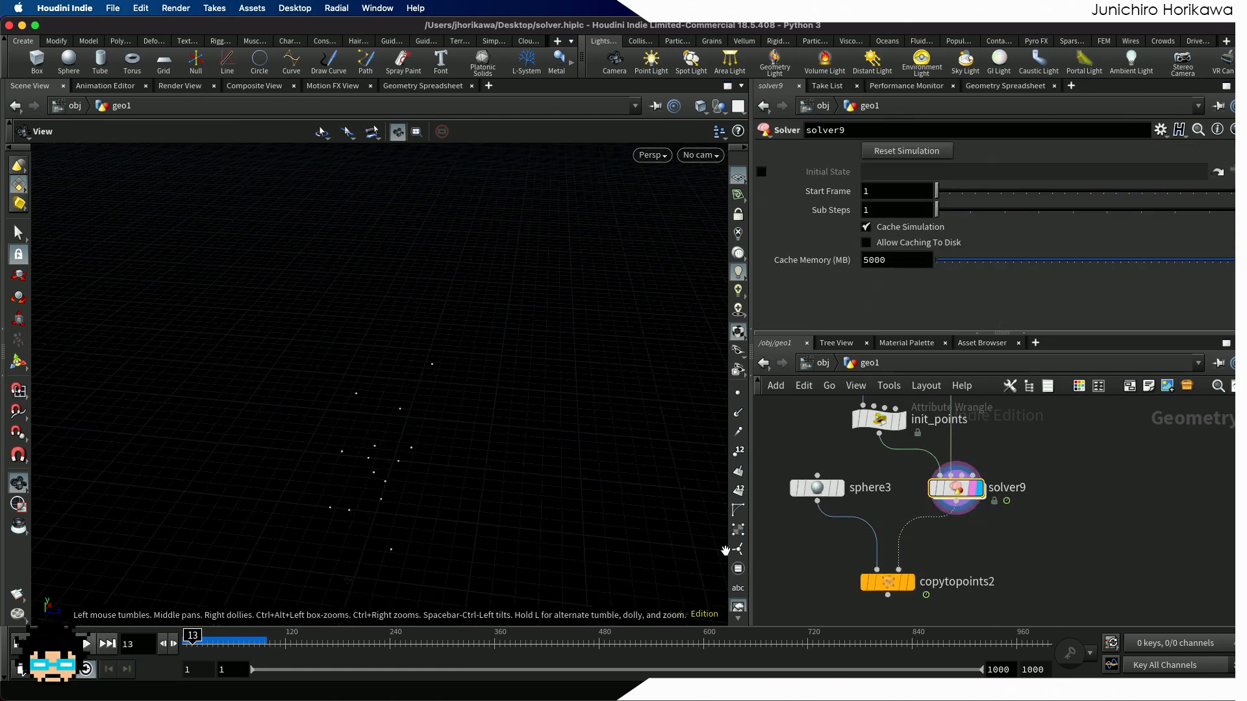
Step: Find copytopoints1 below solver8 in the geo1 network and make it the displayed node
{"action": "left_click", "coordinate": [820, 364]}
{"action": "double_click", "coordinate": [1003, 508]}
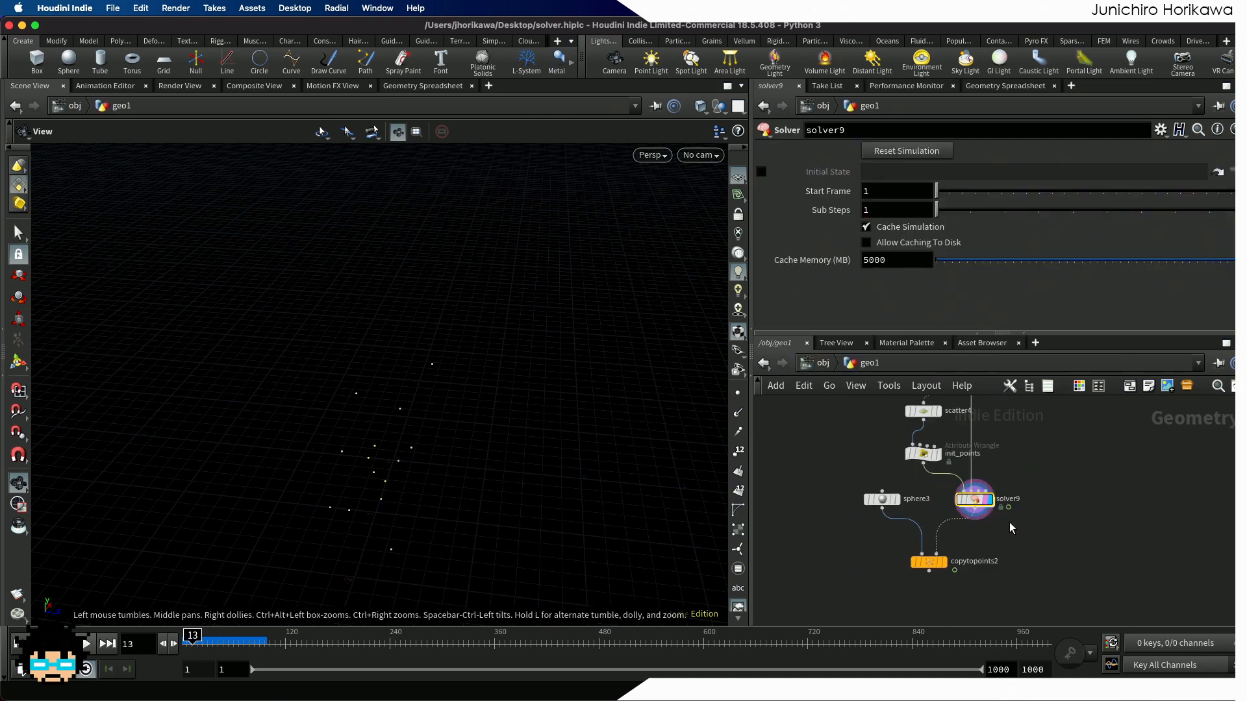
{"action": "scroll", "coordinate": [1009, 524], "scroll_direction": "down", "scroll_amount": 5}
{"action": "scroll", "coordinate": [557, 433], "scroll_direction": "down", "scroll_amount": 5}
{"action": "left_click_drag", "start_coordinate": [557, 433], "coordinate": [481, 442]}
{"action": "scroll", "coordinate": [482, 426], "scroll_direction": "down", "scroll_amount": 3}
{"action": "scroll", "coordinate": [1007, 479], "scroll_direction": "up", "scroll_amount": 6}
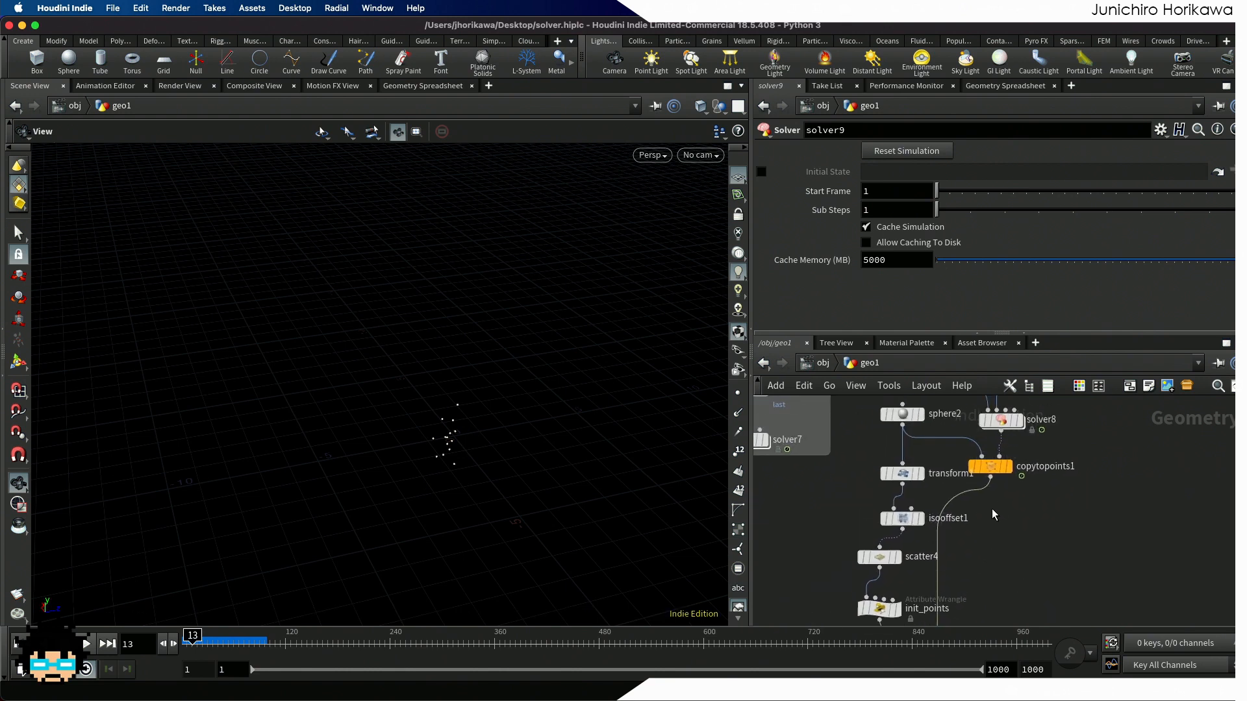
{"action": "left_click", "coordinate": [1008, 466]}
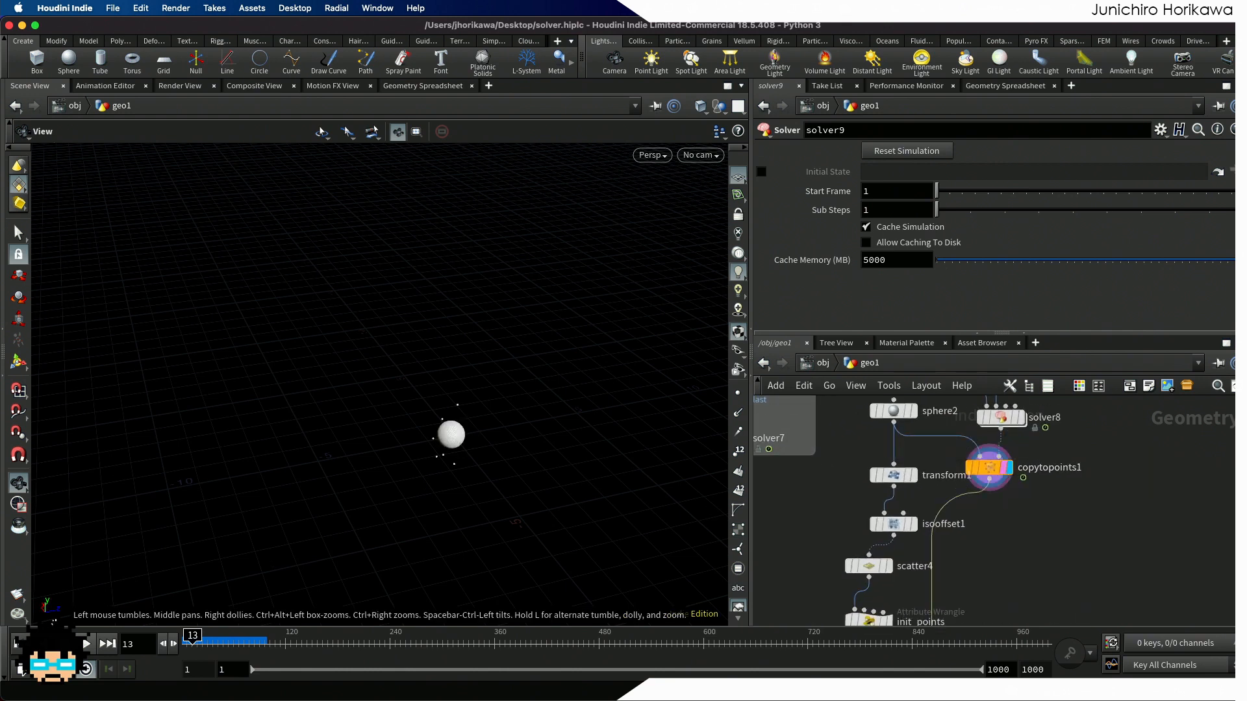
Step: Play the copytopoints1 geometry for a while, stop playback, and examine the packed spheres up close
{"action": "left_click", "coordinate": [86, 645]}
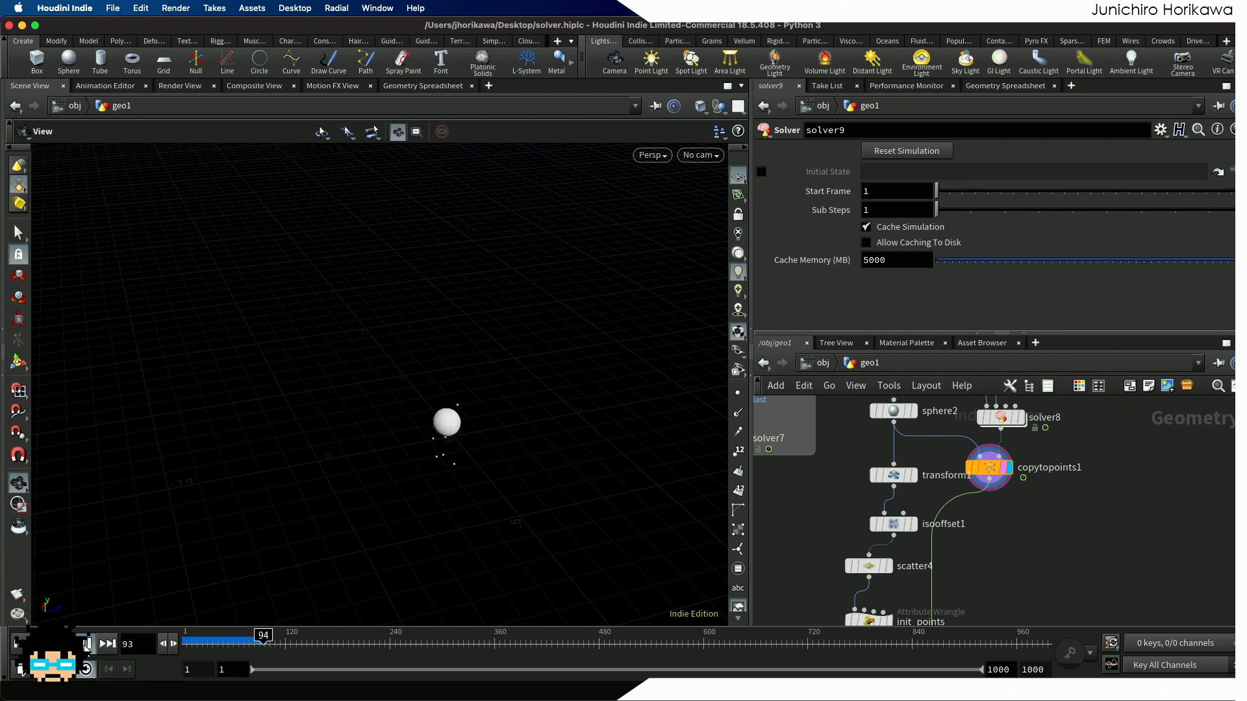
{"action": "left_click", "coordinate": [86, 646]}
{"action": "scroll", "coordinate": [446, 447], "scroll_direction": "up", "scroll_amount": 5}
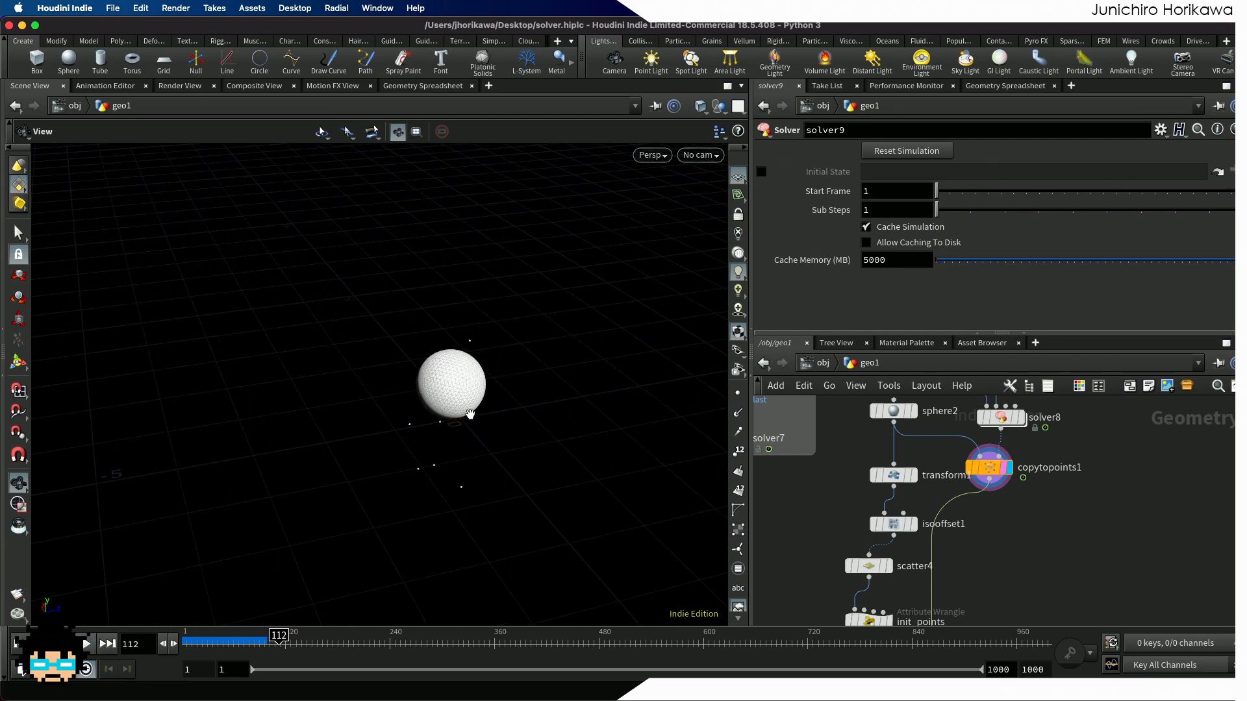
Step: Make copytopoints2 below solver9 the displayed node and return the timeline to frame 1
{"action": "scroll", "coordinate": [429, 423], "scroll_direction": "up", "scroll_amount": 5}
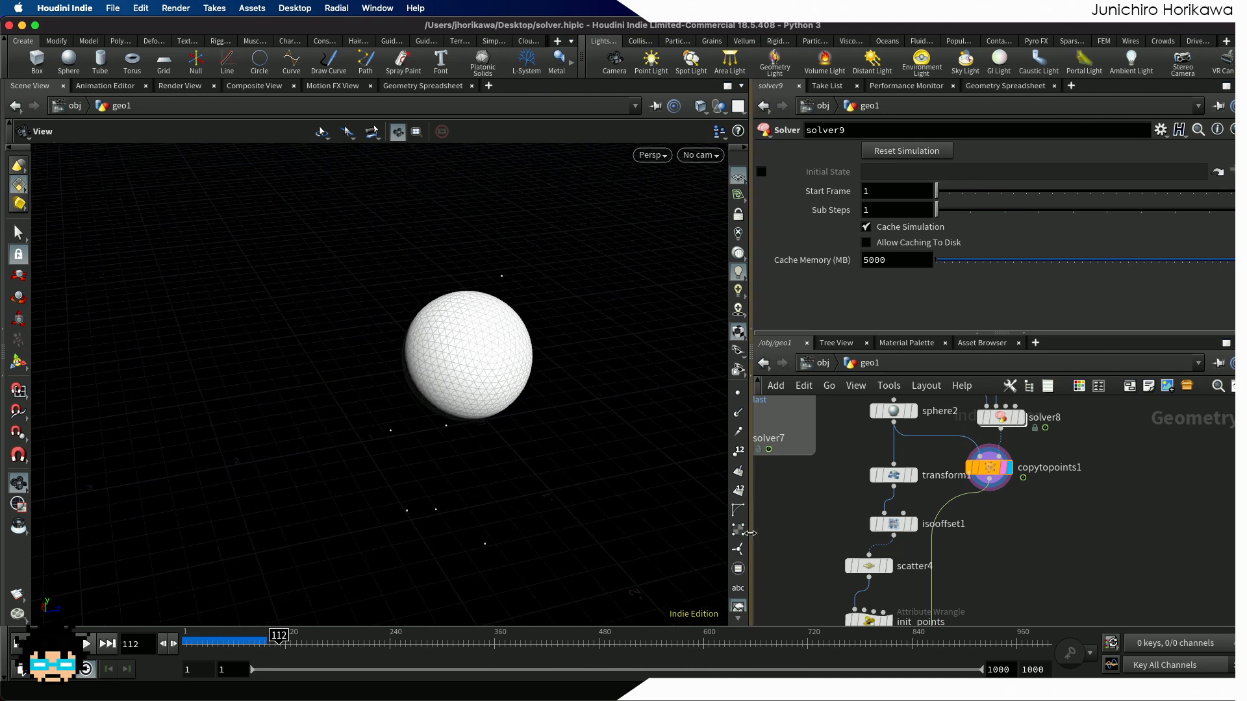
{"action": "scroll", "coordinate": [1002, 545], "scroll_direction": "down", "scroll_amount": 5}
{"action": "scroll", "coordinate": [1008, 585], "scroll_direction": "up", "scroll_amount": 5}
{"action": "scroll", "coordinate": [967, 542], "scroll_direction": "up", "scroll_amount": 1}
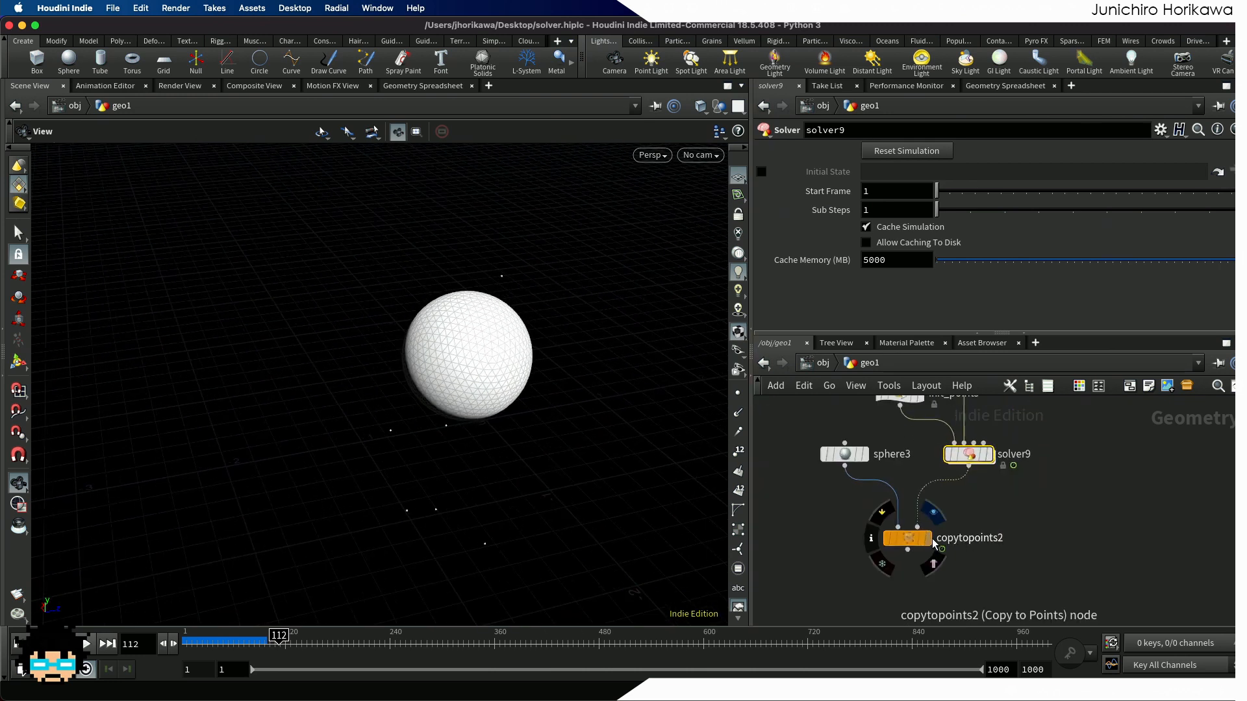
{"action": "left_click", "coordinate": [928, 539]}
{"action": "left_click", "coordinate": [909, 539]}
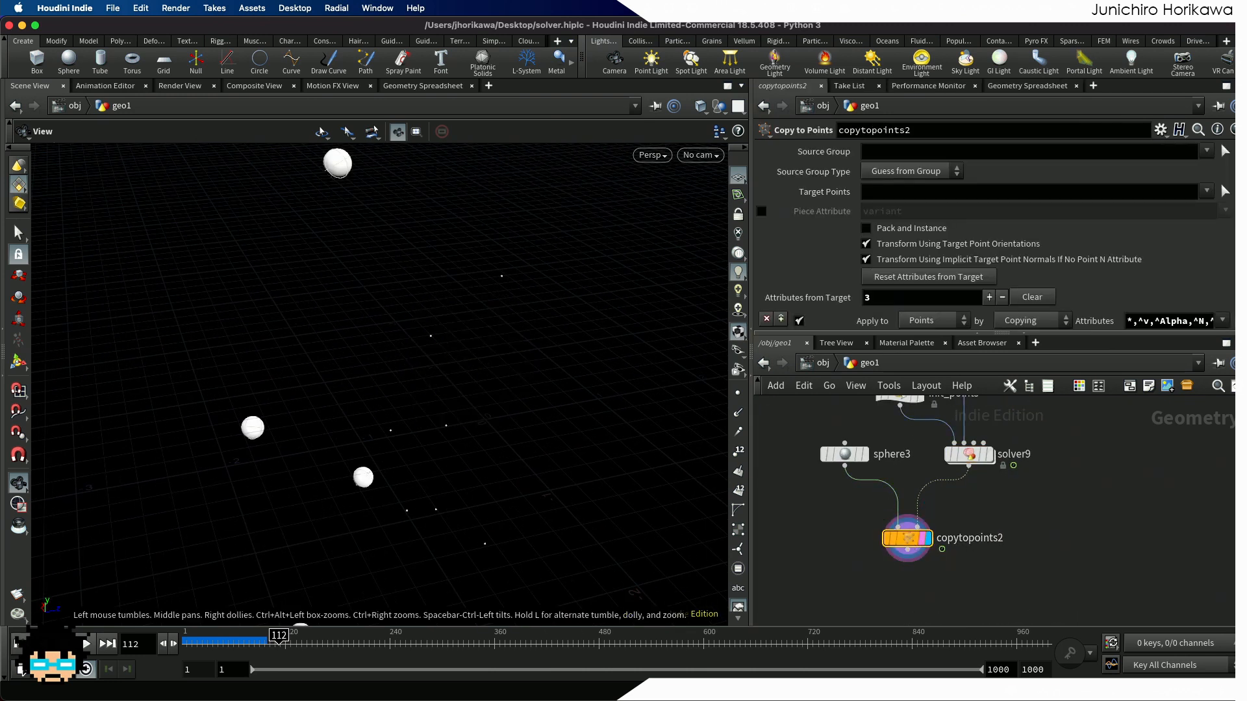
{"action": "left_click", "coordinate": [17, 644]}
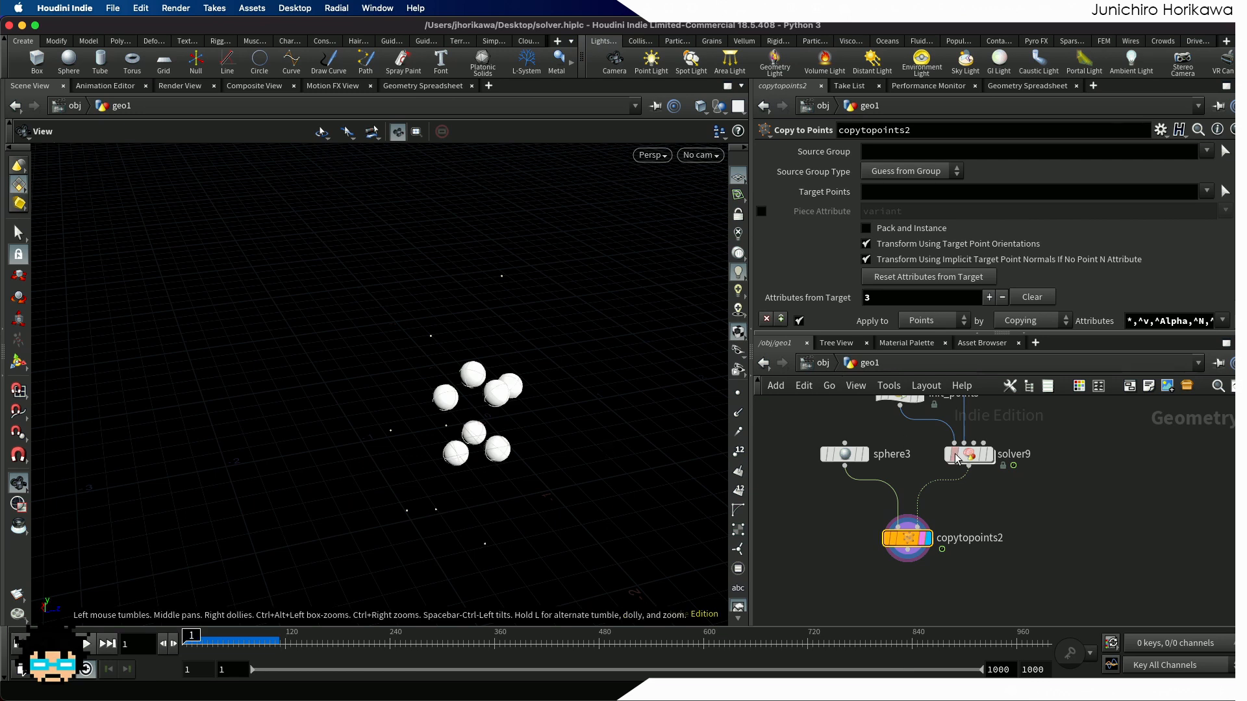
Step: Go inside solver9 and add a Point Wrangle node below the reflect wrangle
{"action": "left_click", "coordinate": [955, 459]}
{"action": "scroll", "coordinate": [995, 597], "scroll_direction": "down", "scroll_amount": 1}
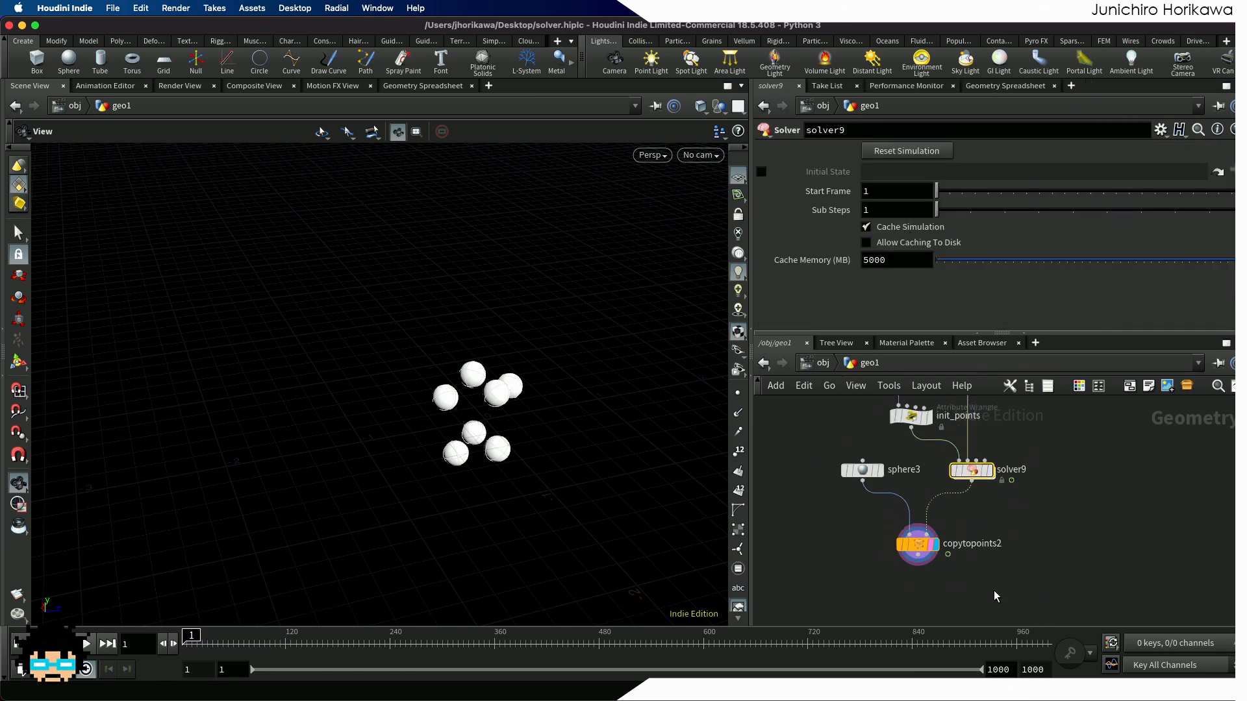
{"action": "scroll", "coordinate": [995, 596], "scroll_direction": "down", "scroll_amount": 2}
{"action": "scroll", "coordinate": [929, 540], "scroll_direction": "up", "scroll_amount": 3}
{"action": "double_click", "coordinate": [929, 541]}
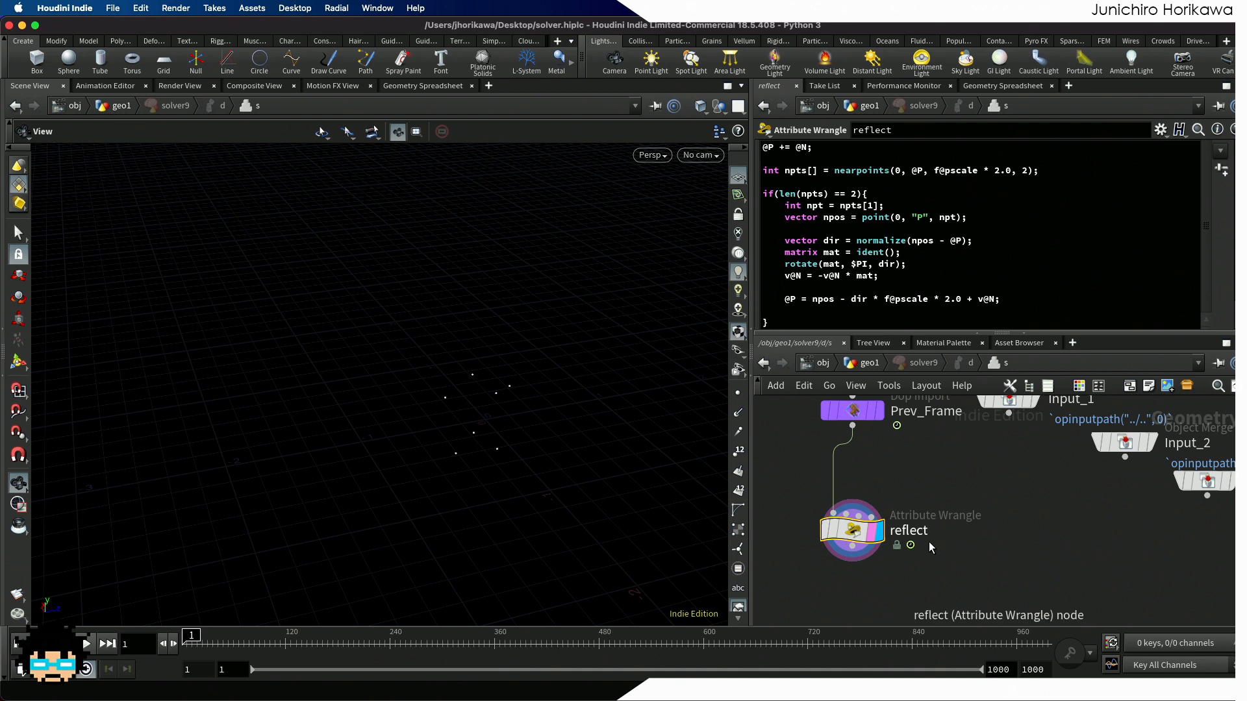
{"action": "scroll", "coordinate": [913, 529], "scroll_direction": "down", "scroll_amount": 3}
{"action": "key", "text": "Tab"}
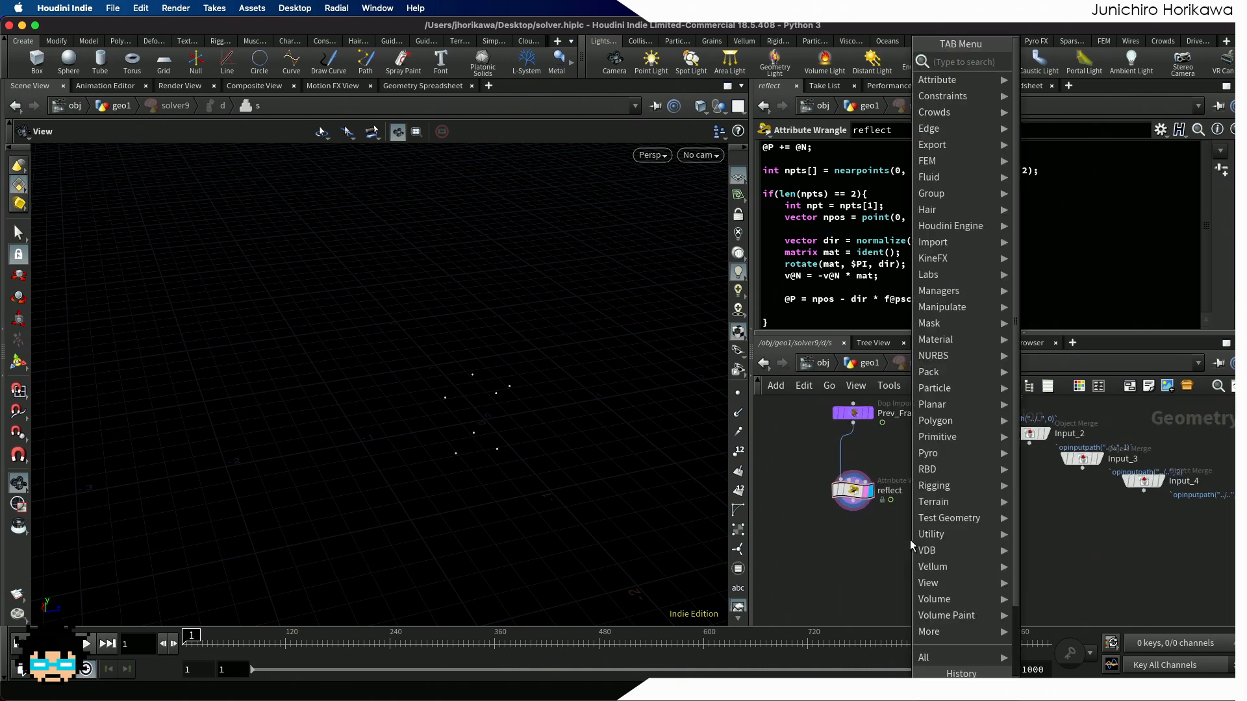
{"action": "type", "text": "pointwran"}
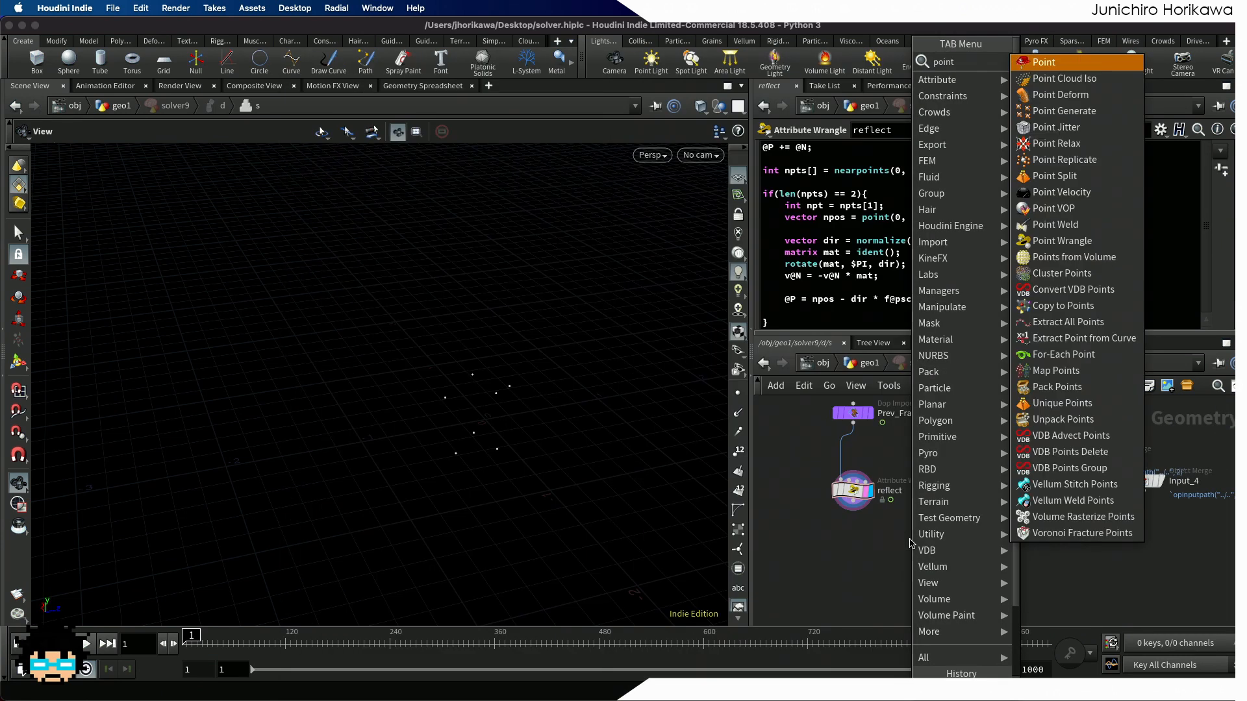
{"action": "key", "text": "Return"}
{"action": "left_click", "coordinate": [910, 540]}
{"action": "scroll", "coordinate": [896, 552], "scroll_direction": "up", "scroll_amount": 2}
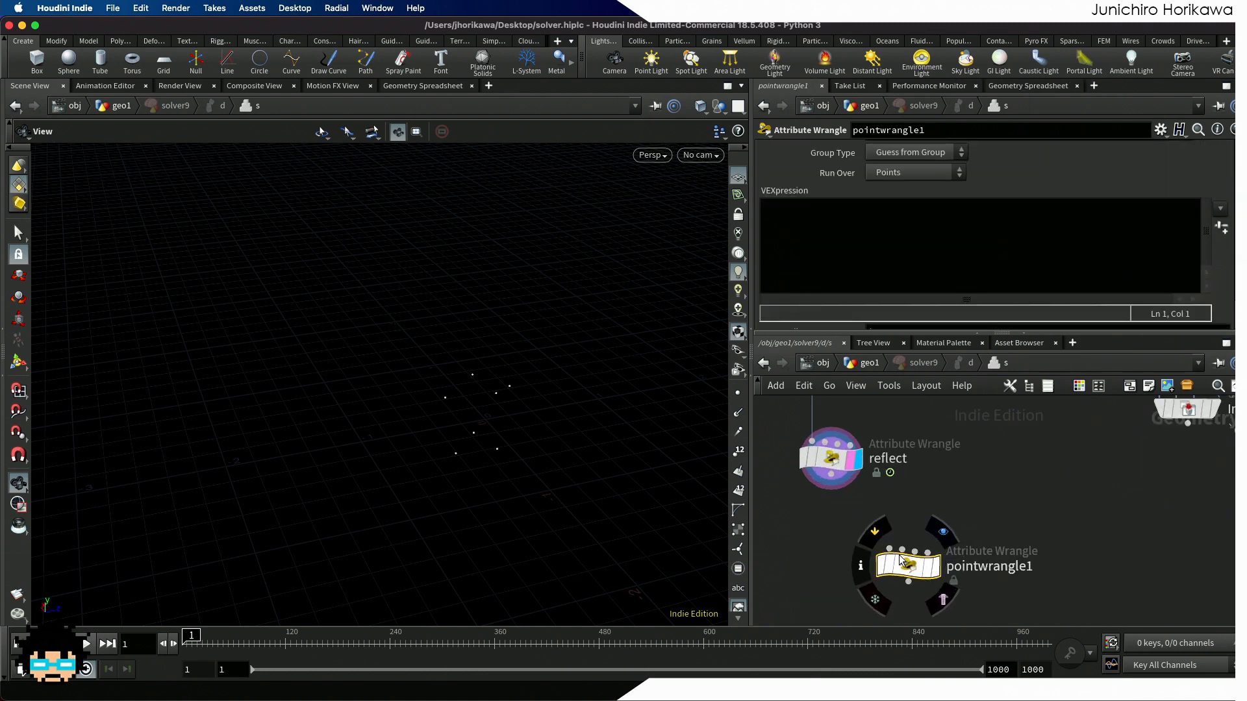
Step: Wire reflect into the new wrangle's first input and Input_2 into its second input
{"action": "scroll", "coordinate": [870, 533], "scroll_direction": "down", "scroll_amount": 3}
{"action": "scroll", "coordinate": [972, 467], "scroll_direction": "up", "scroll_amount": 3}
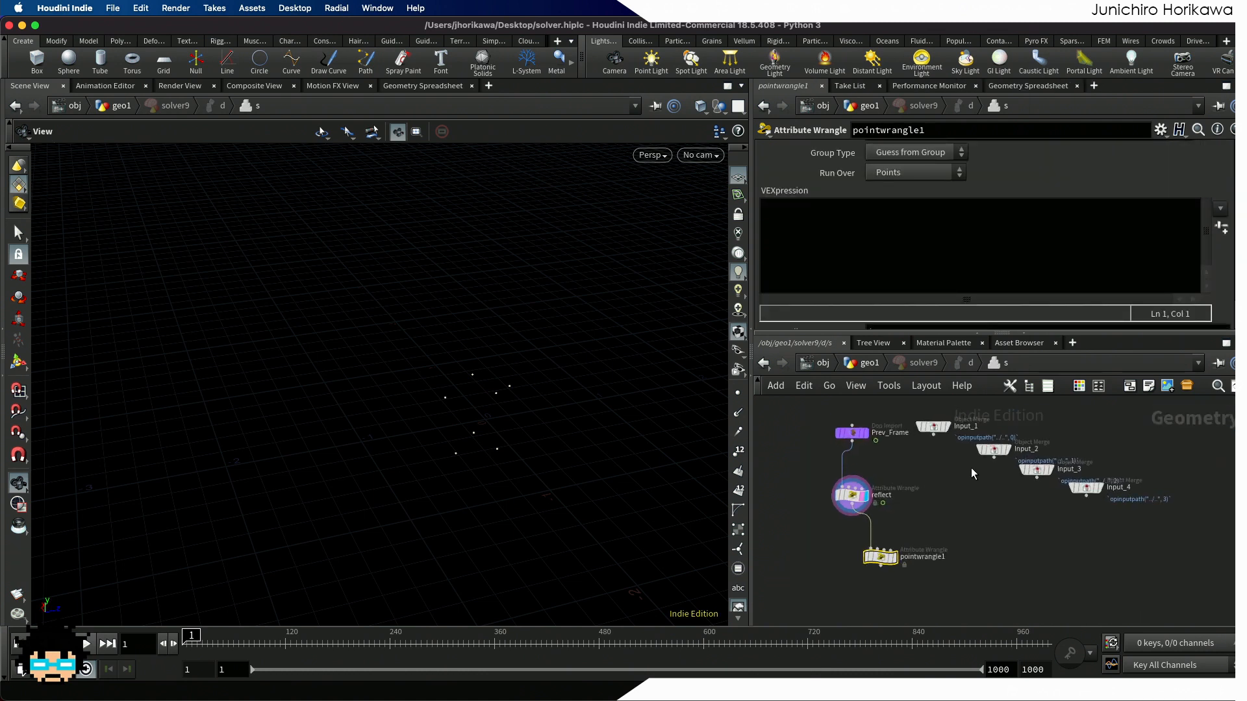
{"action": "left_click", "coordinate": [995, 456]}
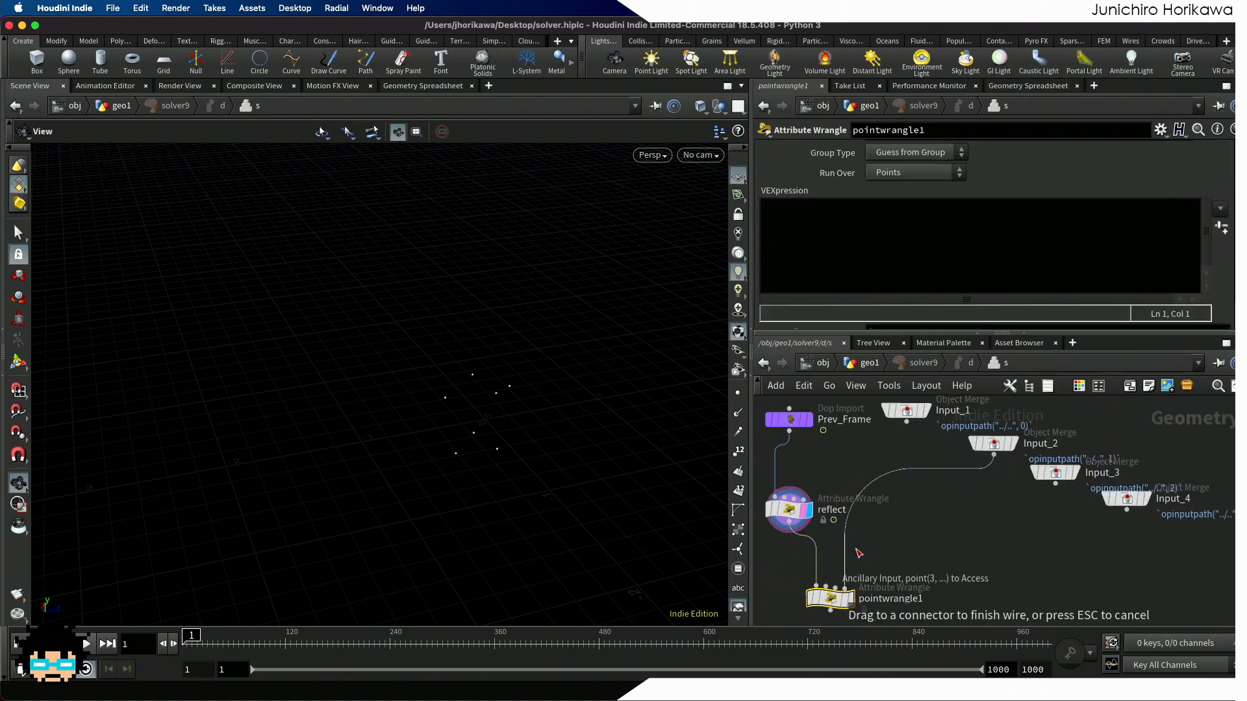
{"action": "left_click", "coordinate": [825, 587]}
Step: Rename the new wrangle as move and make it the displayed node in the solver
{"action": "double_click", "coordinate": [892, 598]}
{"action": "type", "text": "move"}
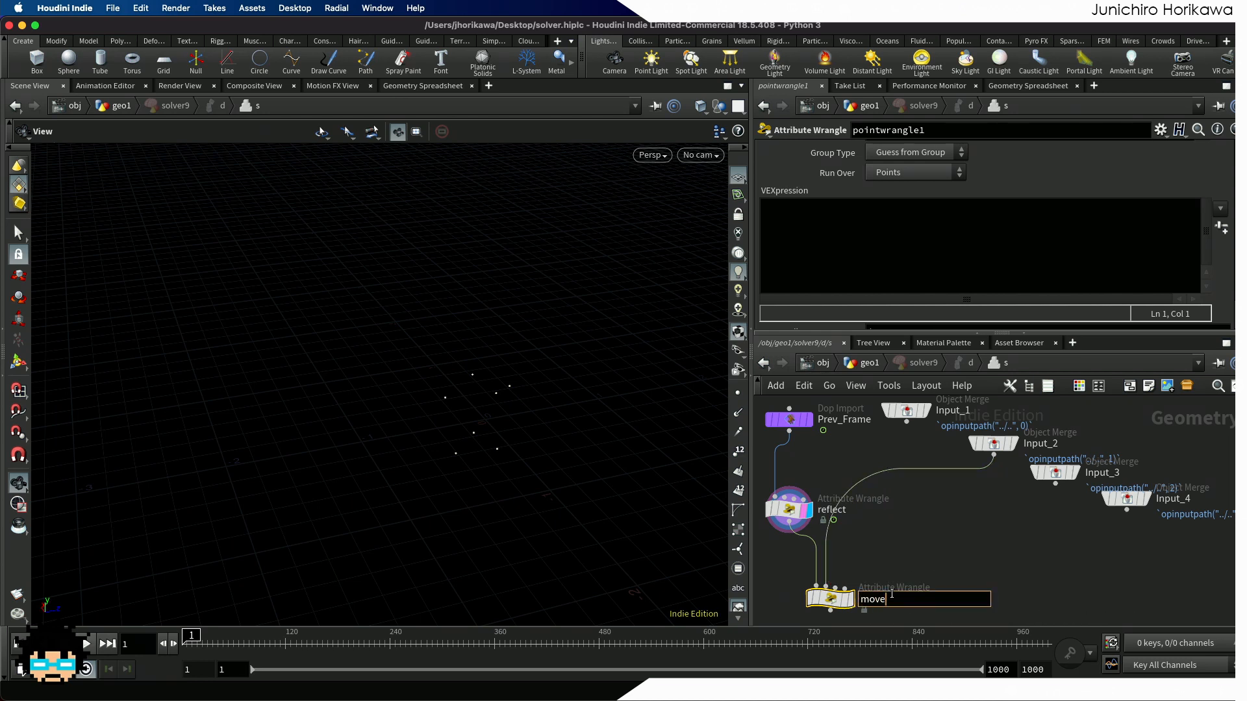
{"action": "key", "text": "Return"}
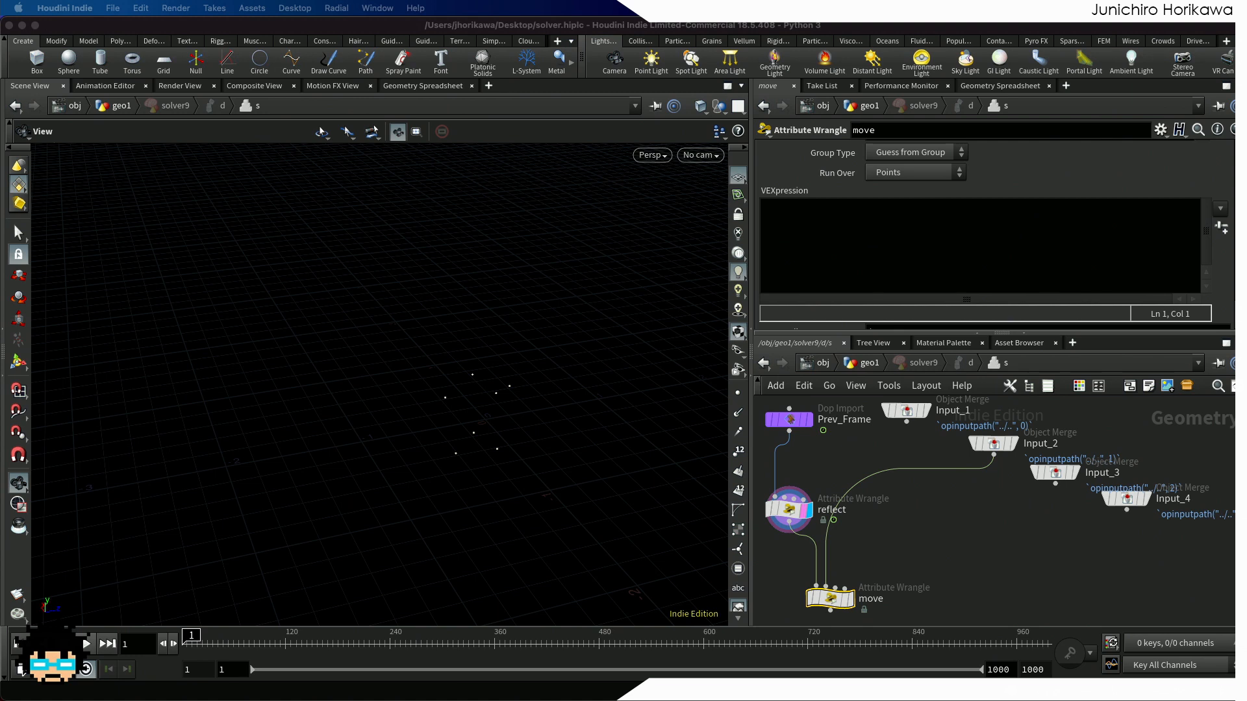
{"action": "left_click", "coordinate": [851, 599]}
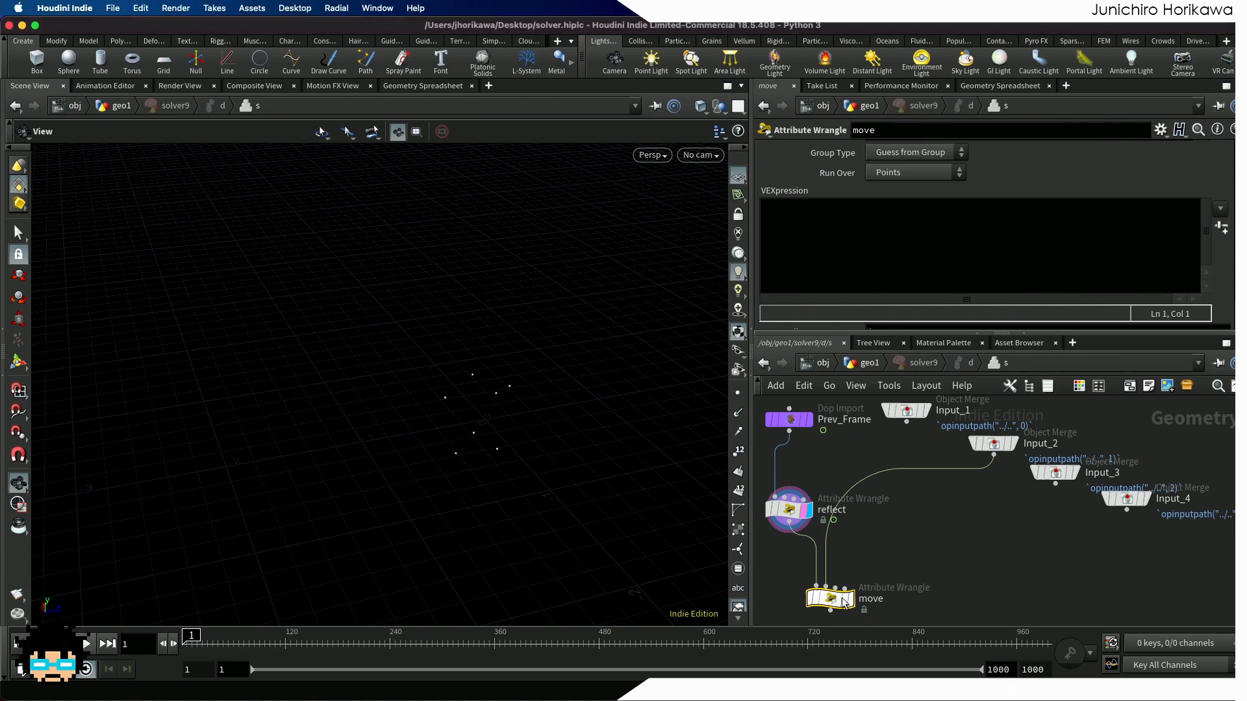
{"action": "left_click", "coordinate": [845, 600]}
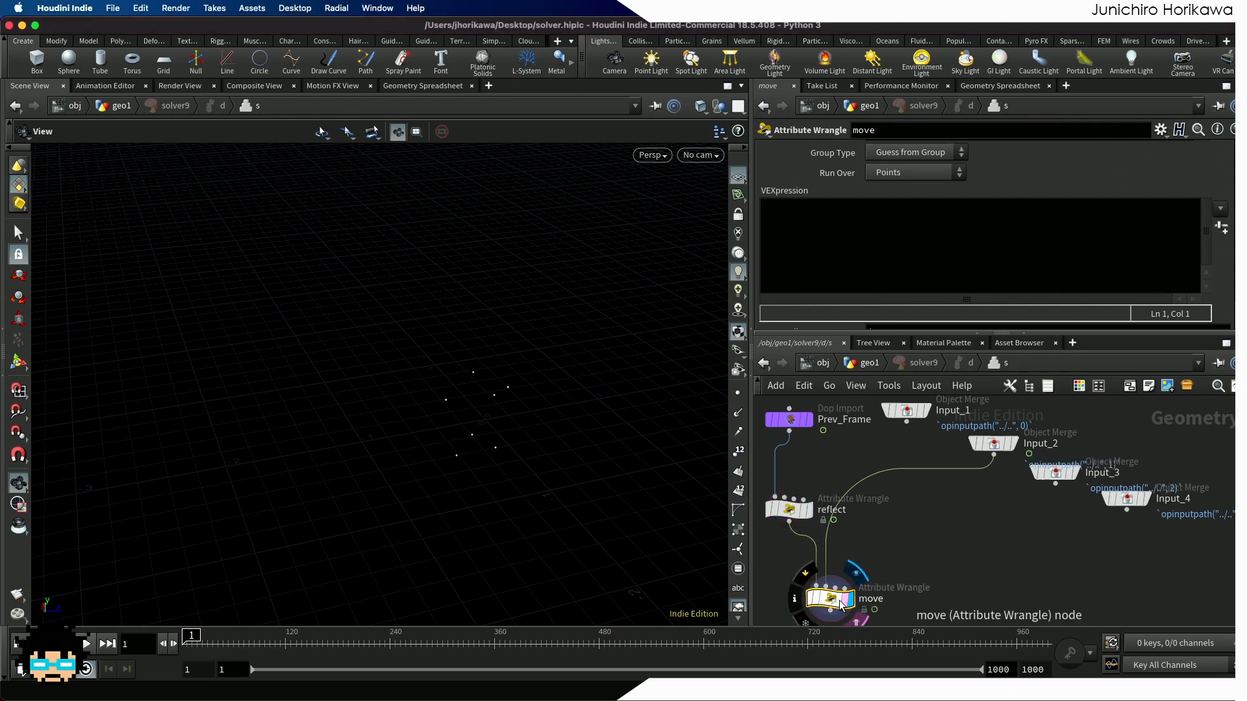
Step: Copy the entire VEX code of the bounce wrangle inside solver8 and return to geo1
{"action": "left_click", "coordinate": [873, 369]}
{"action": "scroll", "coordinate": [922, 507], "scroll_direction": "down", "scroll_amount": 3}
{"action": "scroll", "coordinate": [951, 516], "scroll_direction": "up", "scroll_amount": 5}
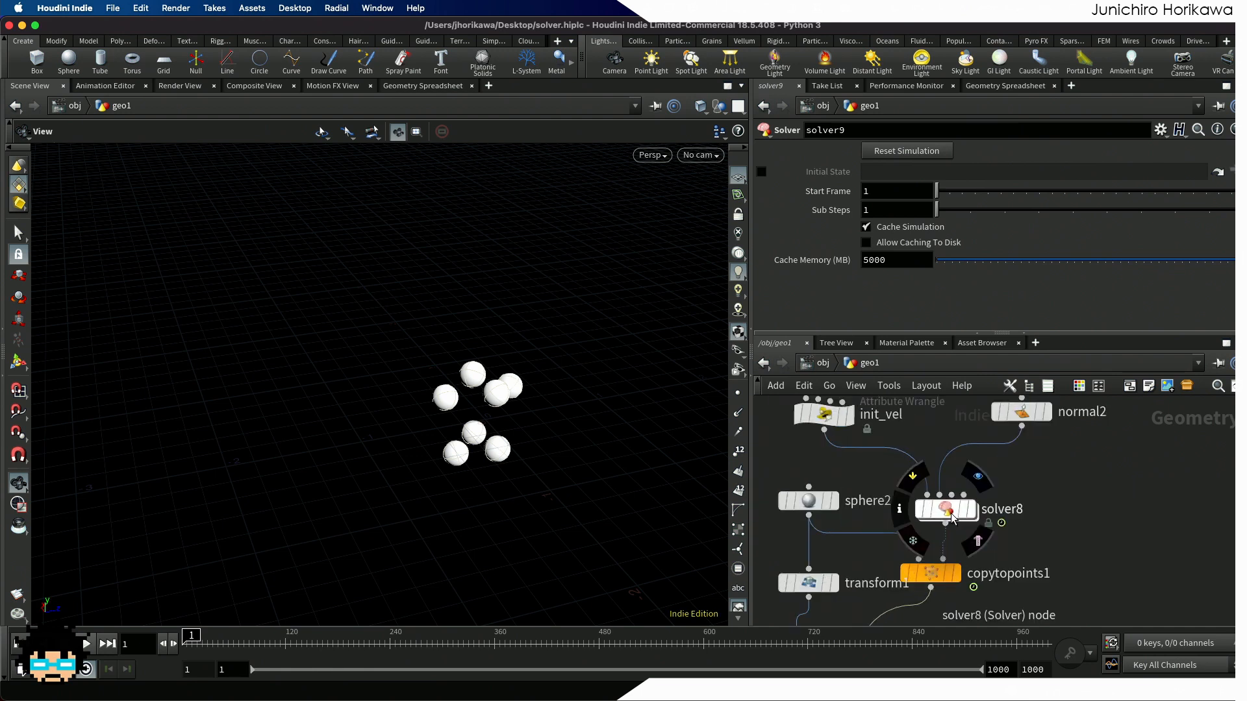
{"action": "double_click", "coordinate": [949, 513]}
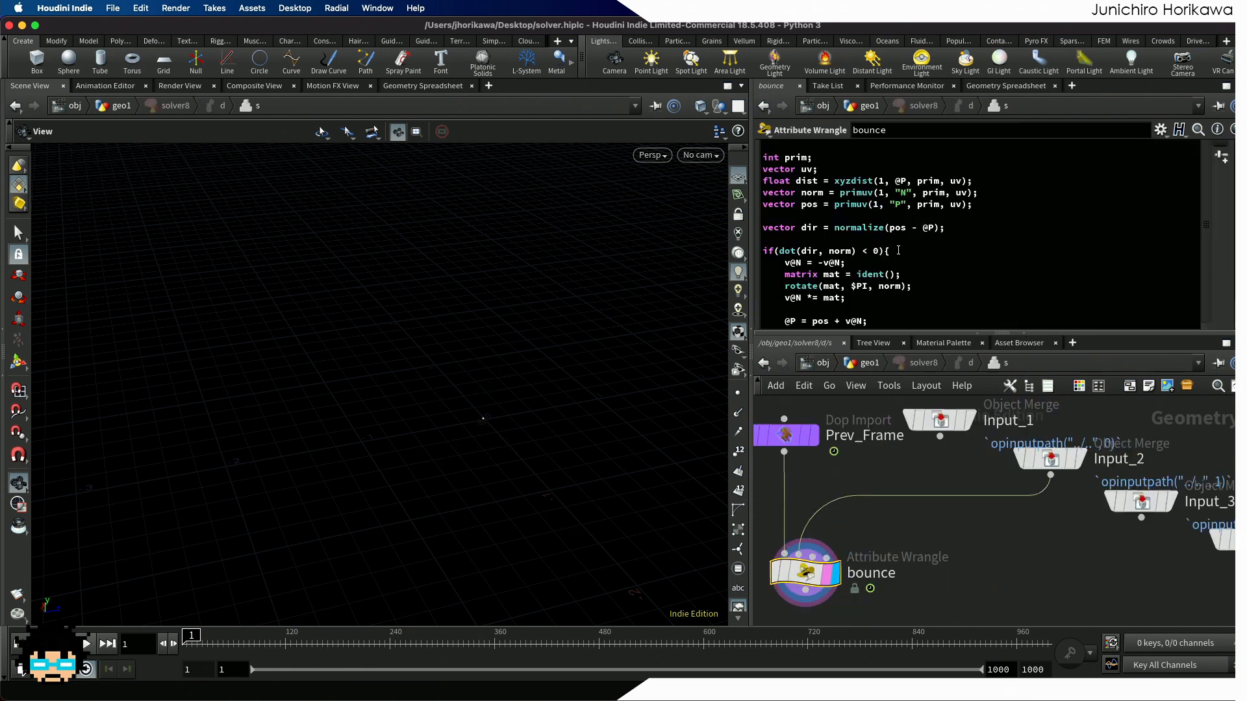
{"action": "scroll", "coordinate": [898, 250], "scroll_direction": "down", "scroll_amount": 1}
{"action": "left_click", "coordinate": [929, 311]}
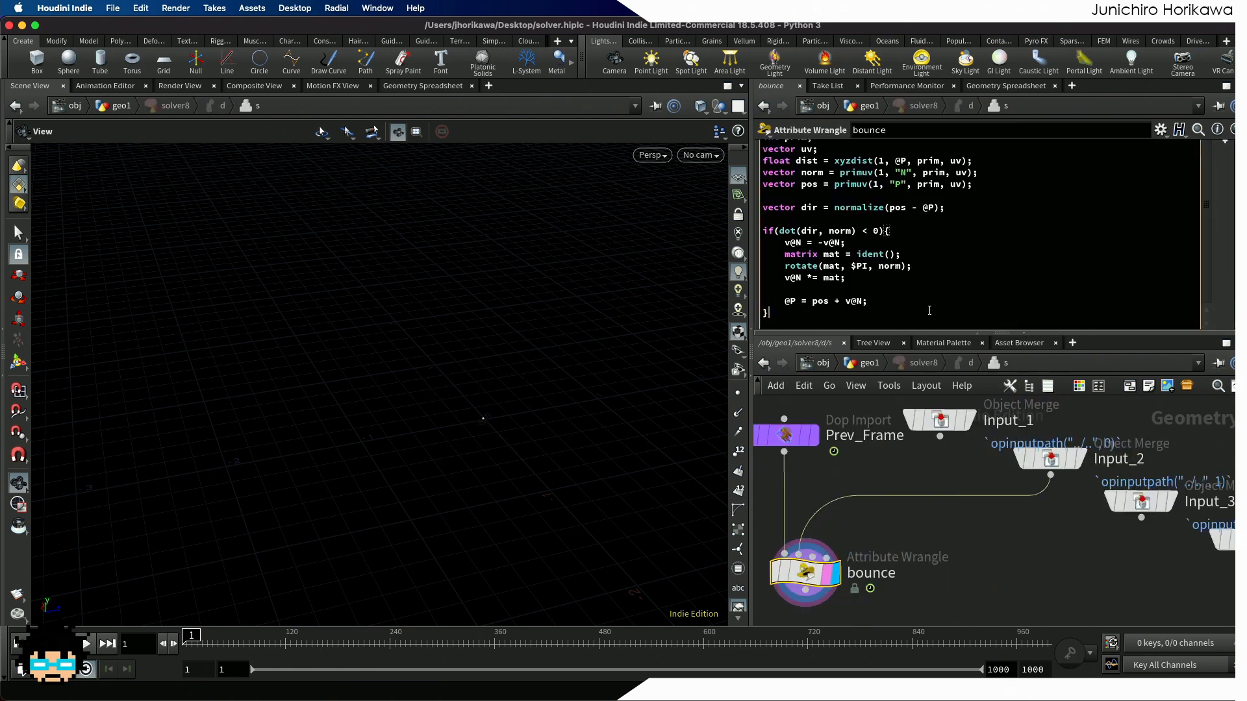
{"action": "key", "text": "super+a"}
{"action": "left_click", "coordinate": [869, 365]}
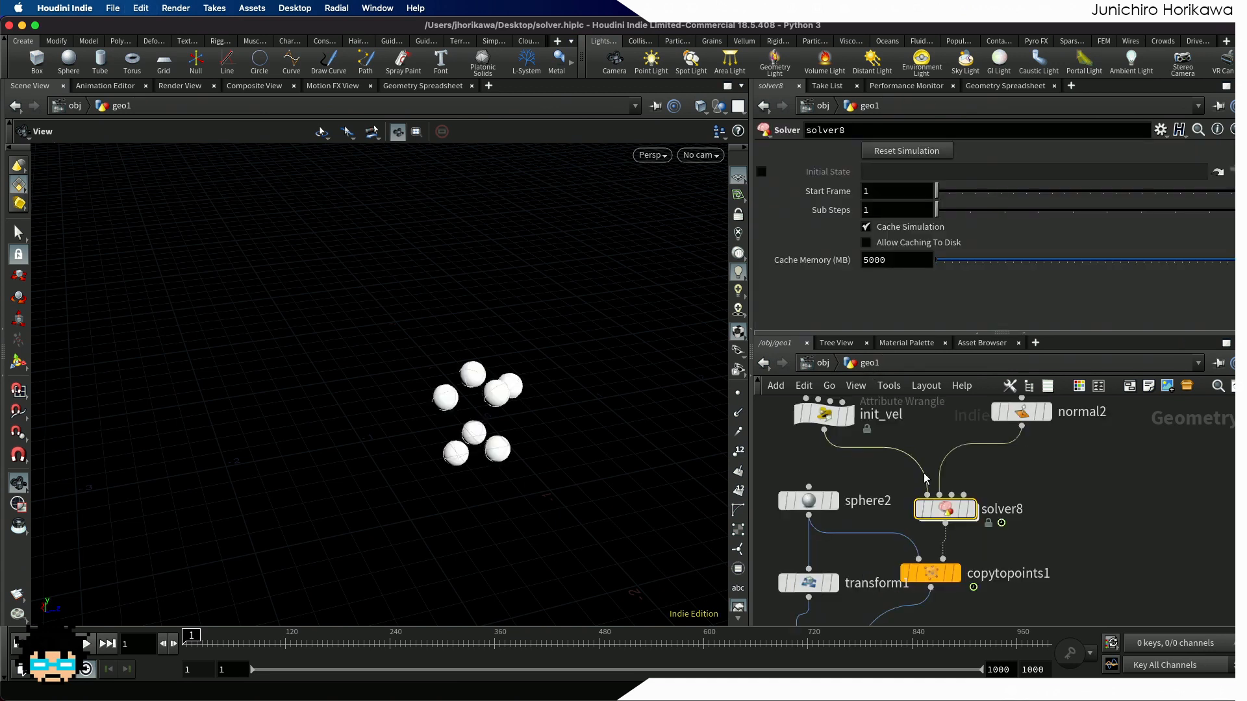
Step: Go back inside solver9 and paste the copied bounce code into the move wrangle's VEXpression
{"action": "scroll", "coordinate": [933, 454], "scroll_direction": "down", "scroll_amount": 8}
{"action": "scroll", "coordinate": [935, 526], "scroll_direction": "up", "scroll_amount": 5}
{"action": "scroll", "coordinate": [937, 513], "scroll_direction": "up", "scroll_amount": 2}
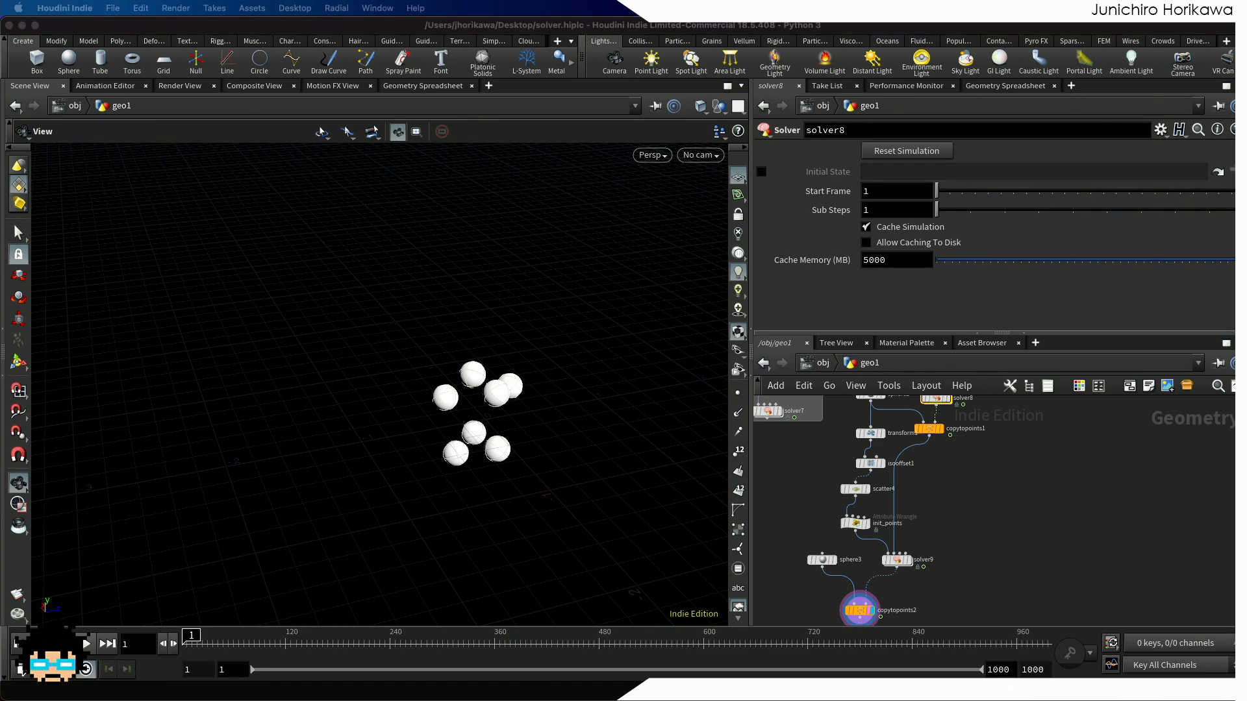
{"action": "scroll", "coordinate": [934, 556], "scroll_direction": "up", "scroll_amount": 2}
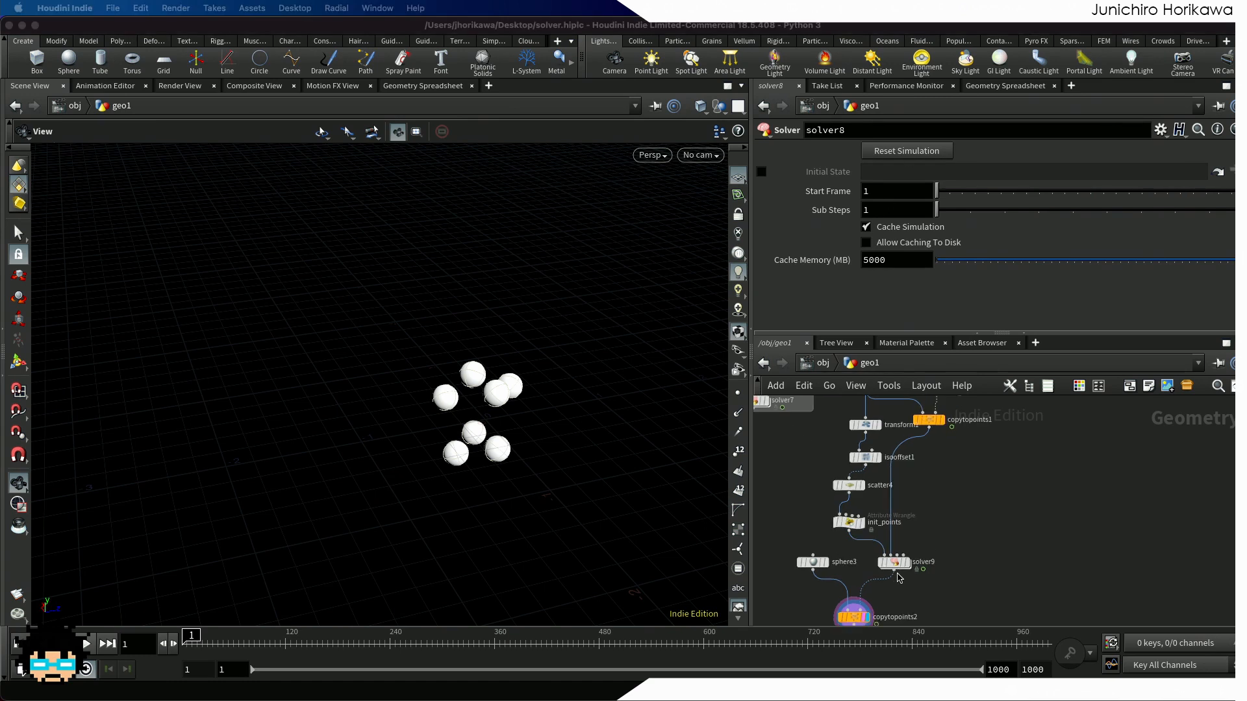
{"action": "middle_click_drag", "start_coordinate": [901, 582], "coordinate": [916, 494]}
{"action": "scroll", "coordinate": [884, 528], "scroll_direction": "up", "scroll_amount": 3}
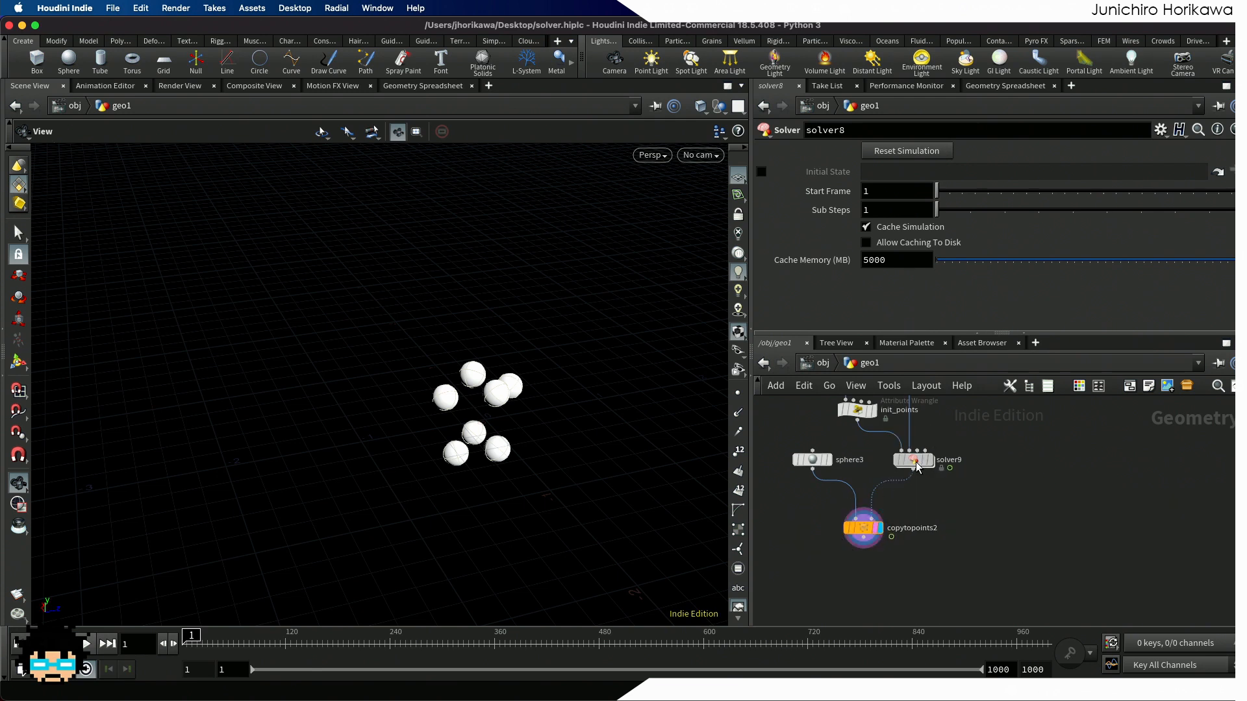
{"action": "double_click", "coordinate": [913, 460]}
{"action": "left_click", "coordinate": [909, 243]}
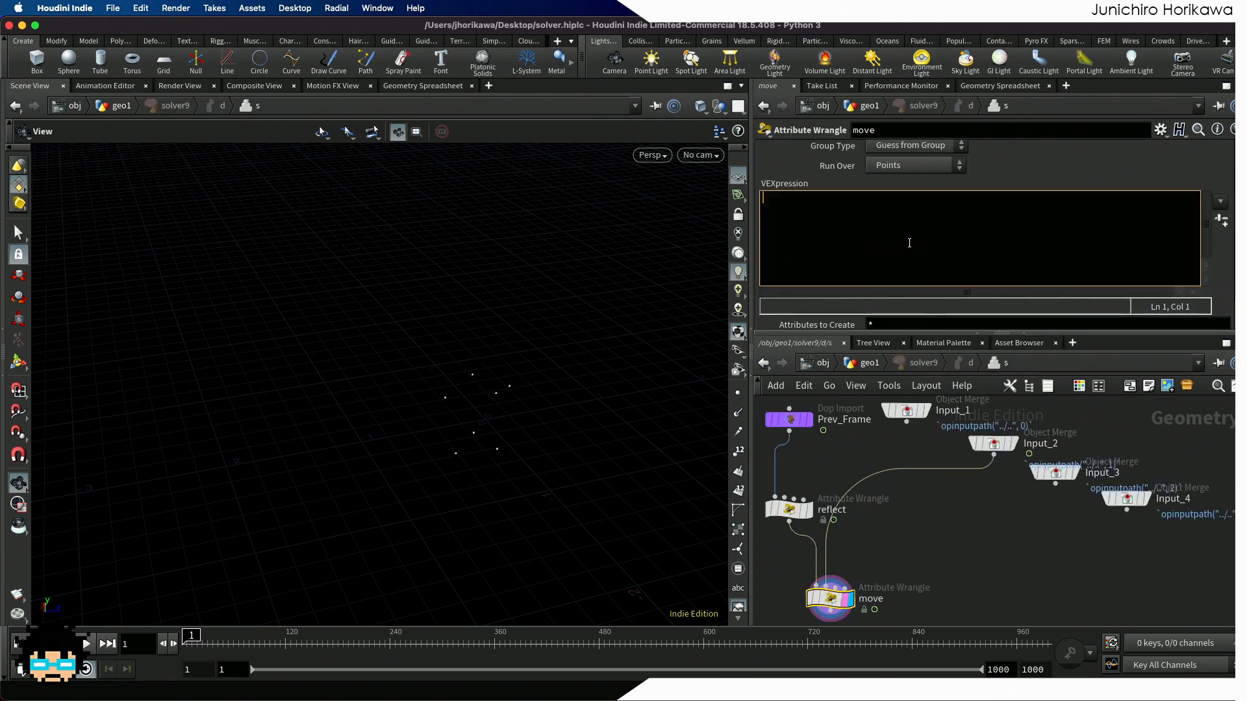
{"action": "key", "text": "super+v"}
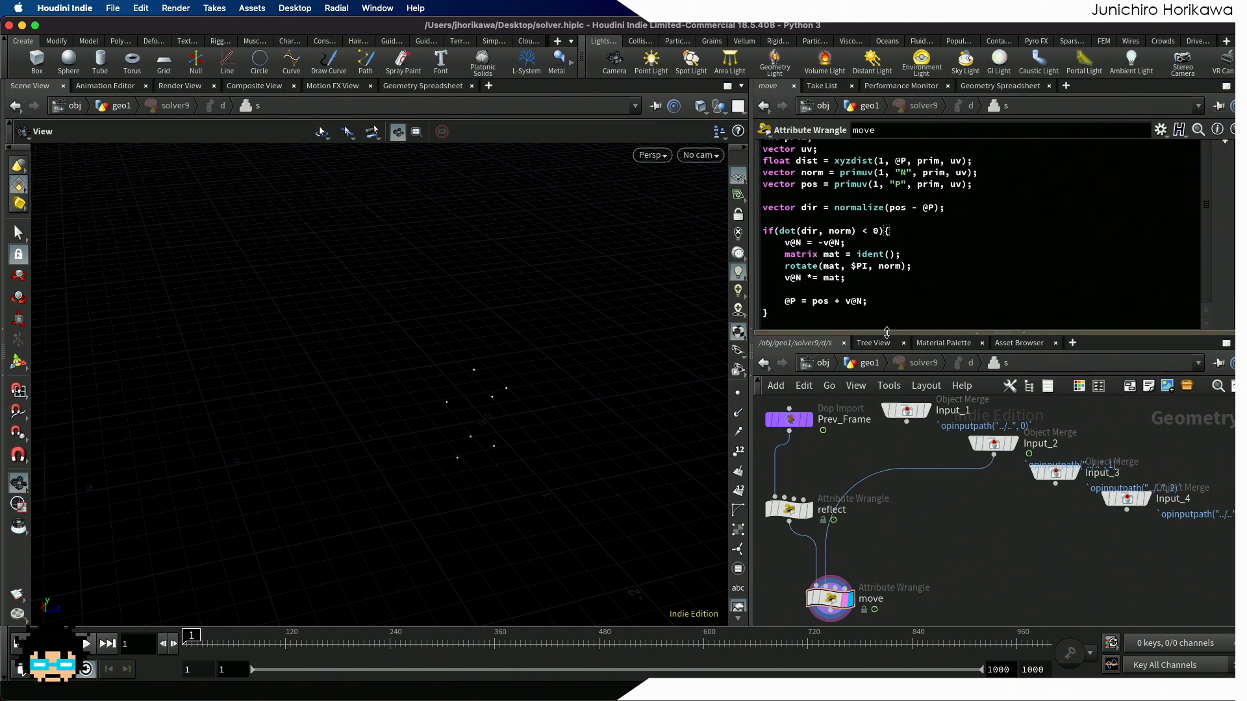
Step: Enlarge the parameter area showing the move code and view the points up close from another angle
{"action": "left_click_drag", "start_coordinate": [887, 332], "coordinate": [887, 395]}
{"action": "left_click_drag", "start_coordinate": [753, 320], "coordinate": [664, 320]}
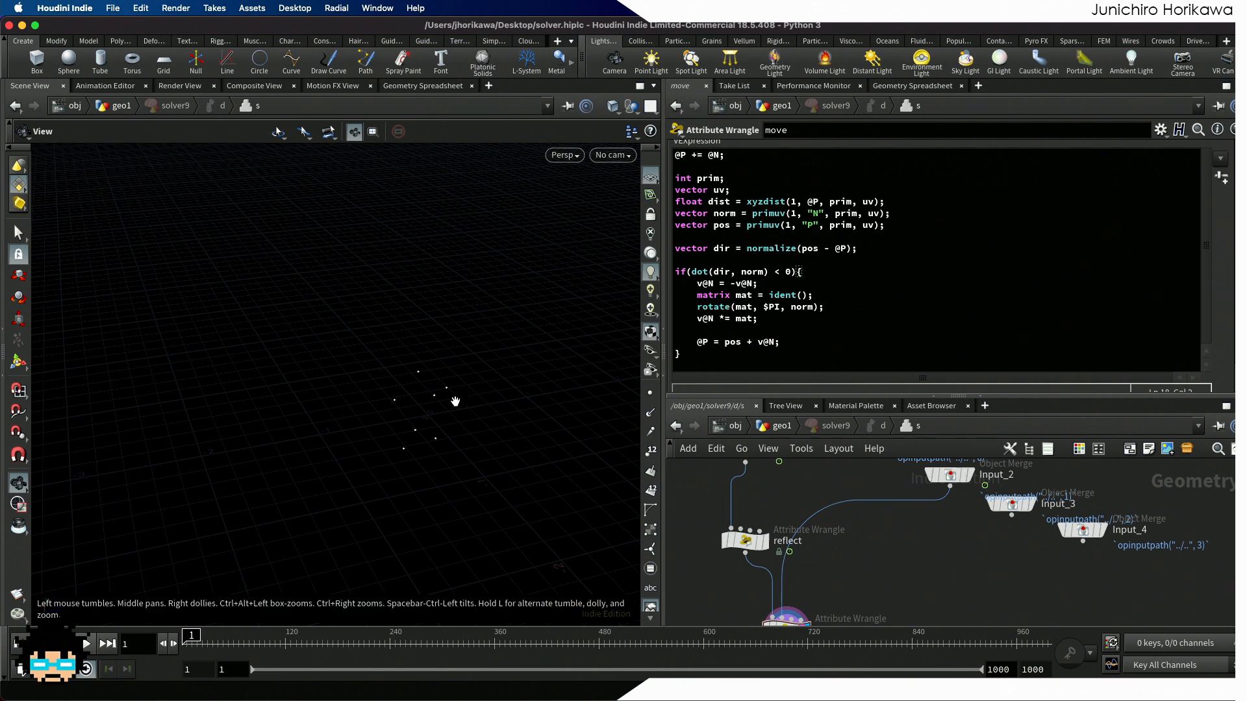
{"action": "left_click_drag", "start_coordinate": [451, 395], "coordinate": [430, 342]}
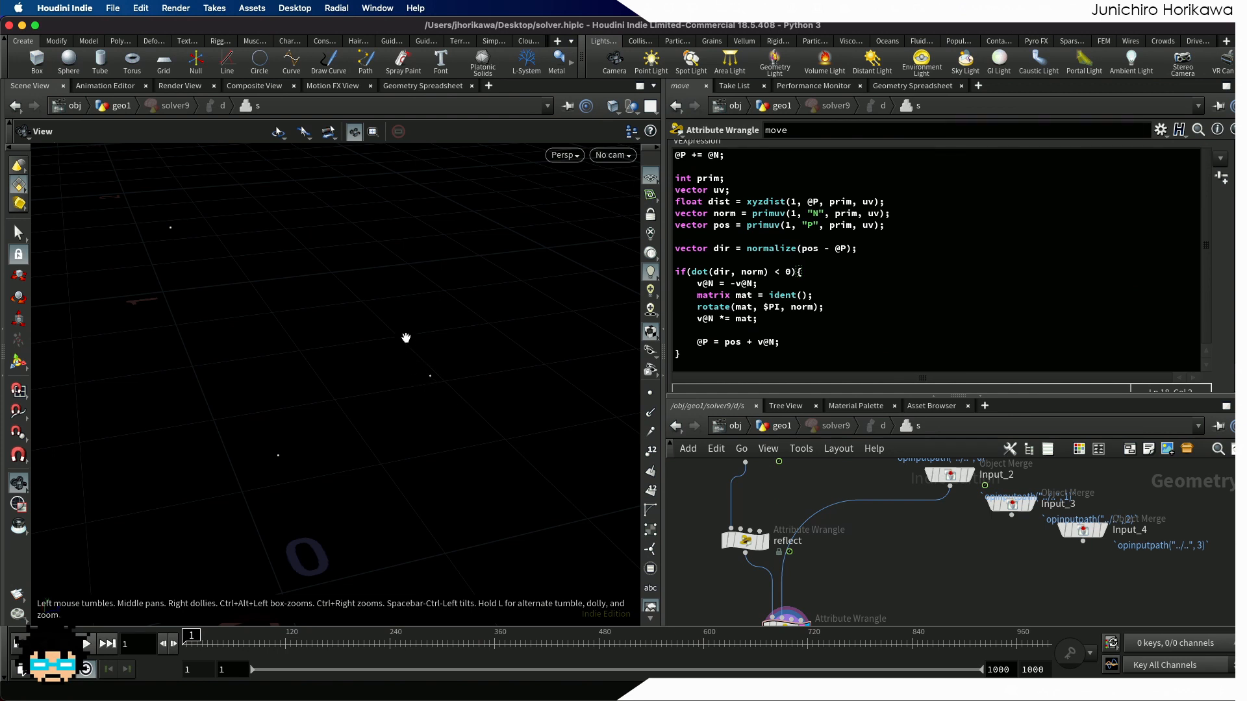
{"action": "scroll", "coordinate": [407, 339], "scroll_direction": "down", "scroll_amount": 3}
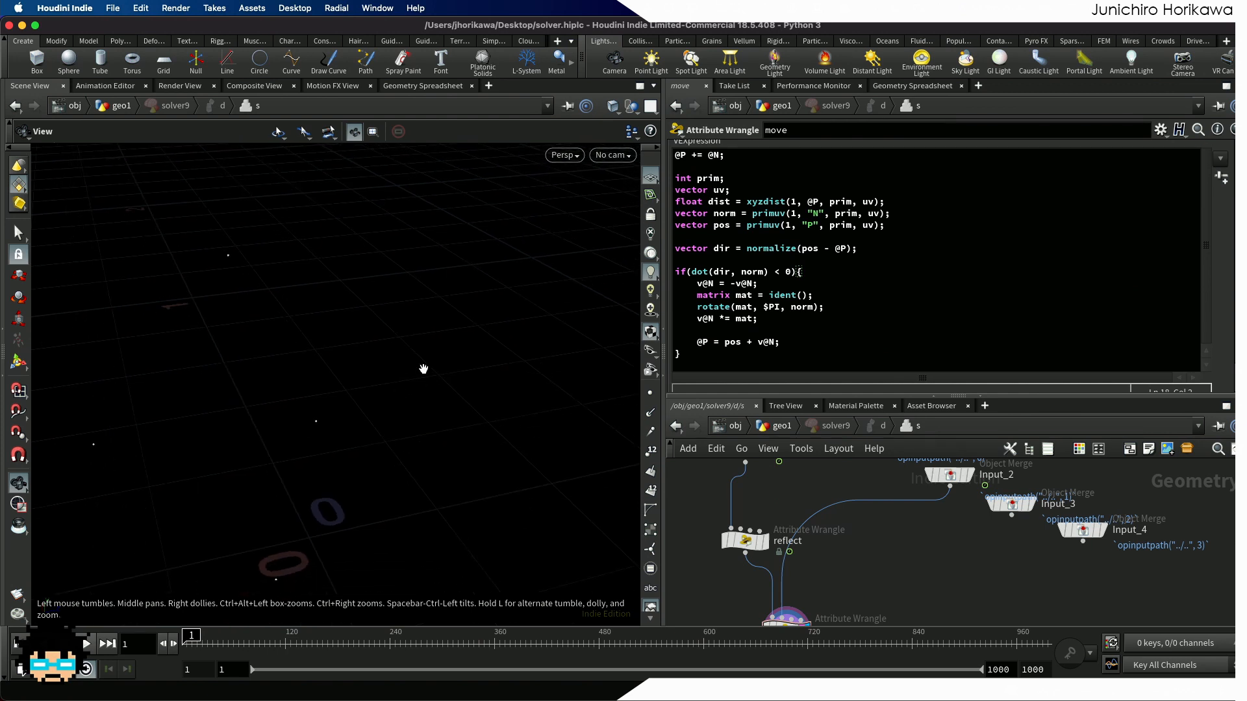
{"action": "scroll", "coordinate": [423, 369], "scroll_direction": "down", "scroll_amount": 2}
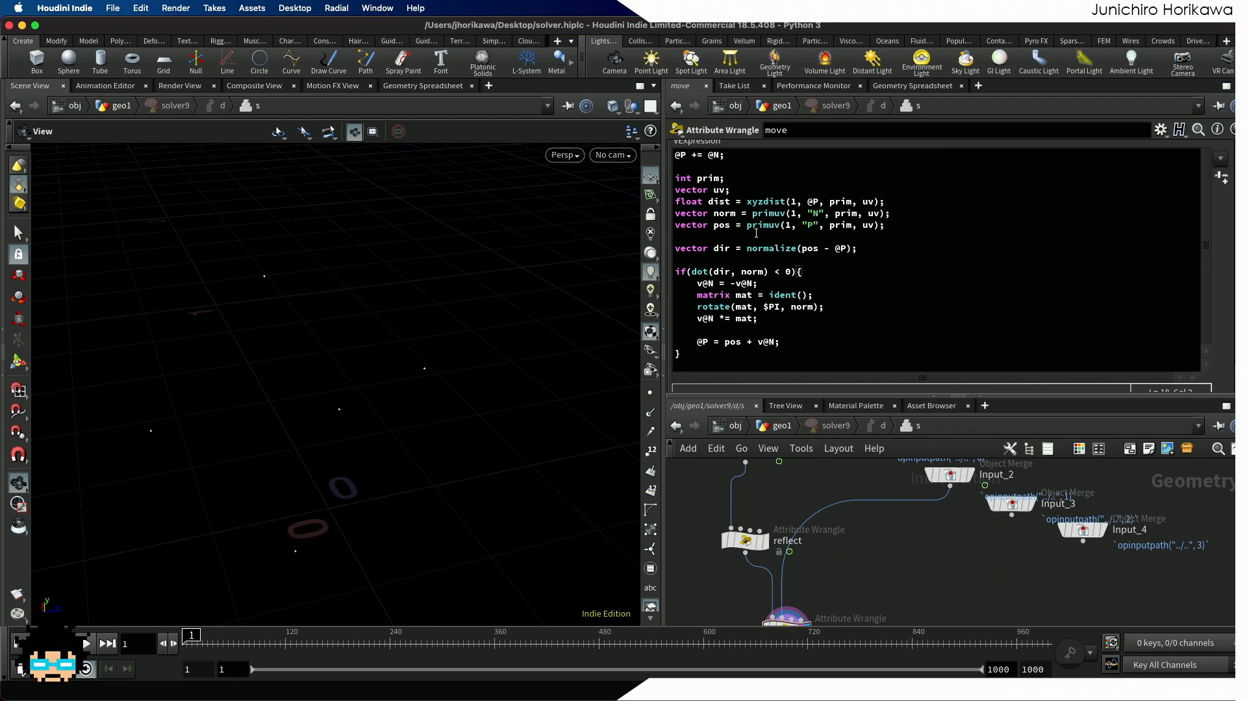
Step: Insert the line "vector ppos = @P + normalize(pos-@P) * f@pscale;" above the dir declaration in the move code
{"action": "left_click", "coordinate": [746, 250]}
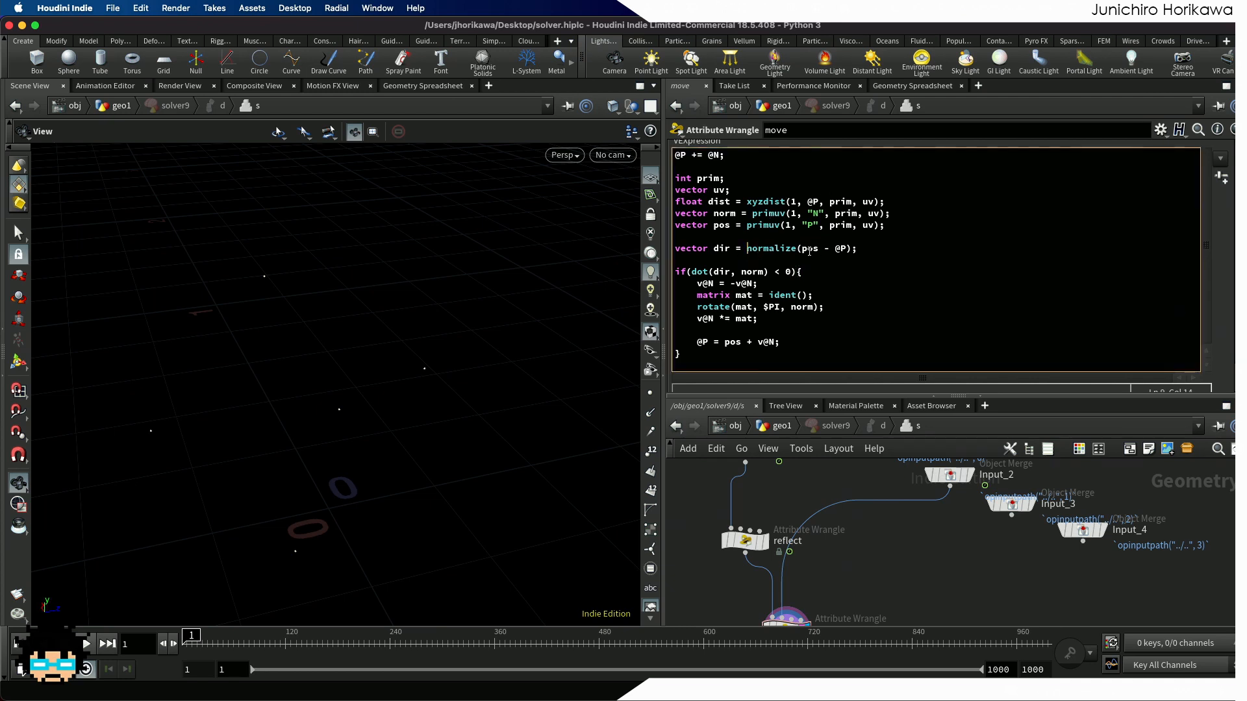
{"action": "left_click_drag", "start_coordinate": [881, 249], "coordinate": [670, 247]}
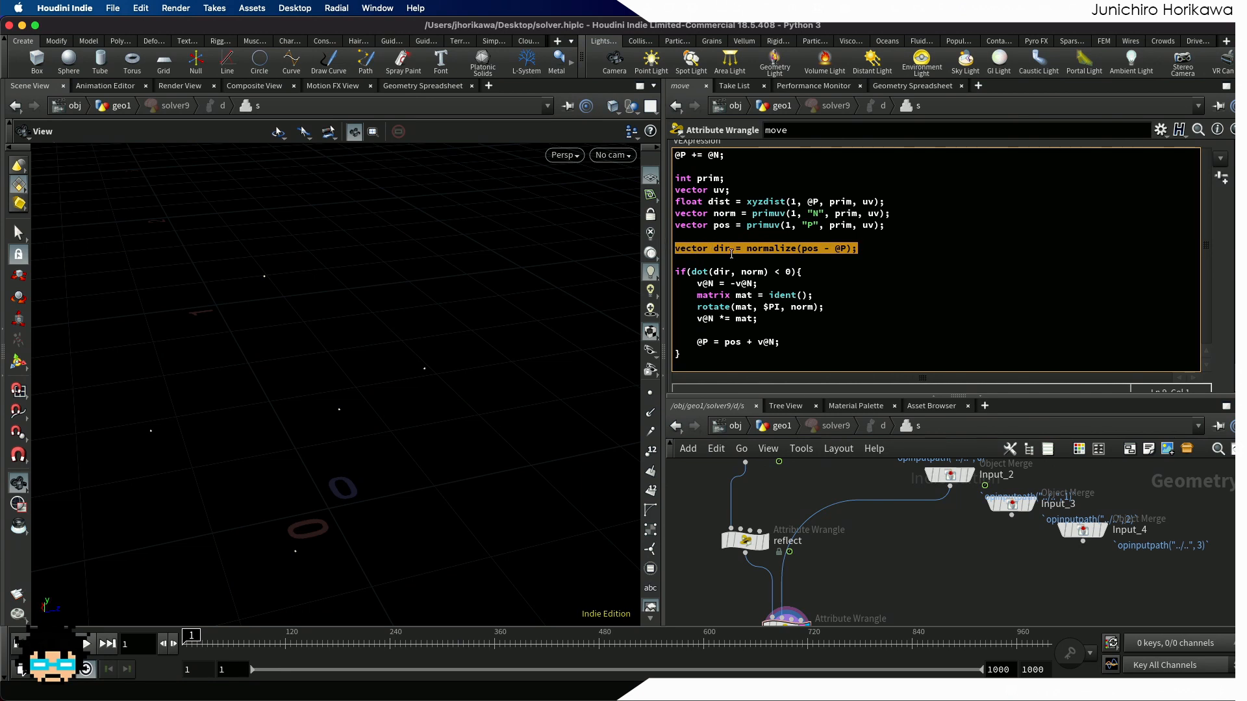
{"action": "left_click", "coordinate": [799, 255]}
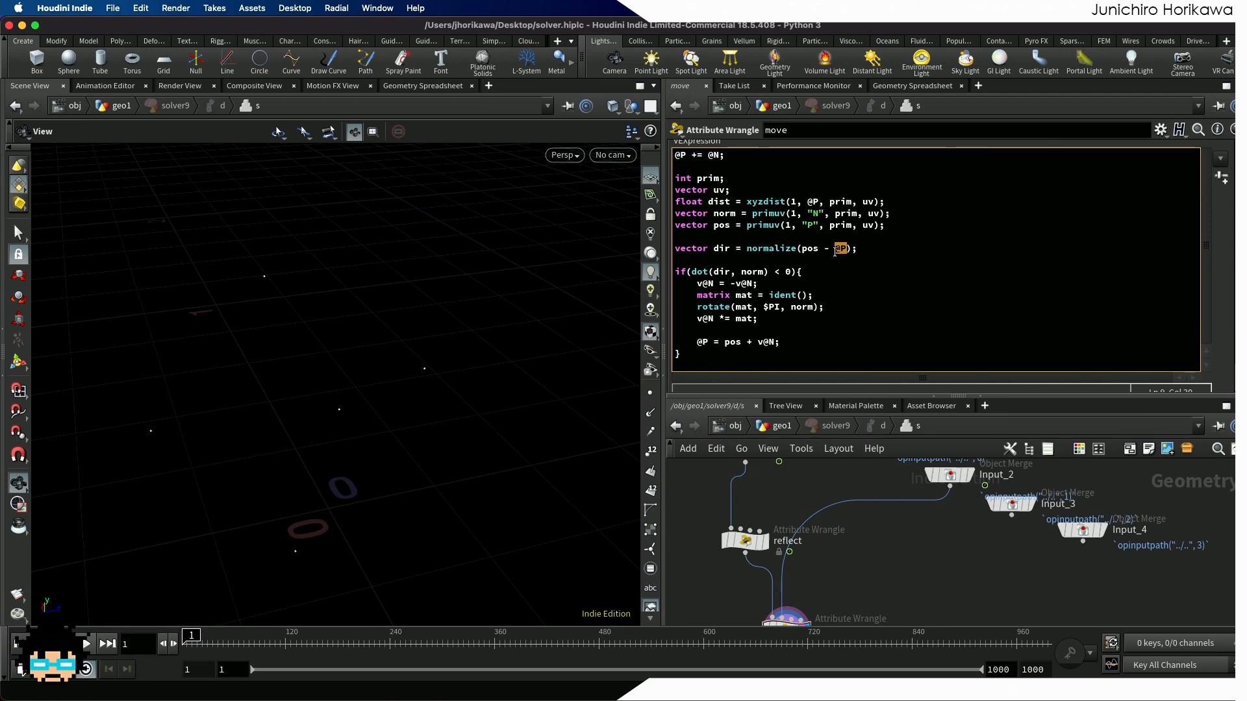
{"action": "left_click", "coordinate": [822, 238]}
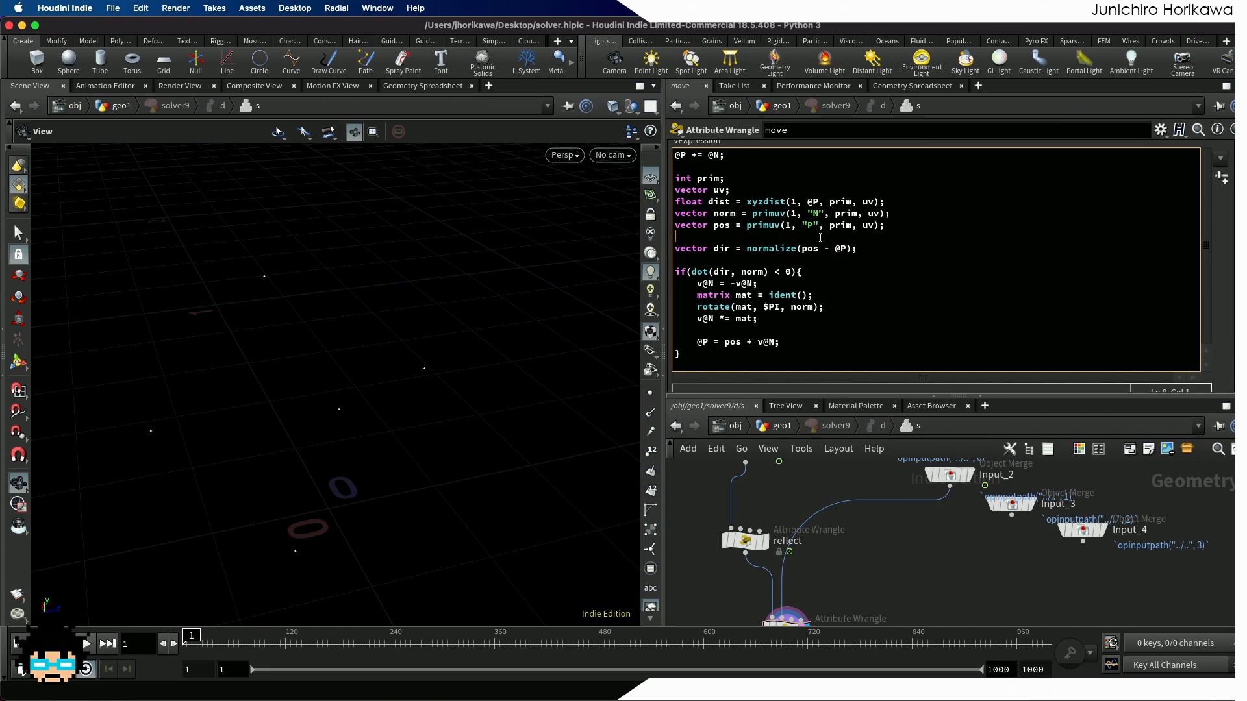
{"action": "key", "text": "Return"}
{"action": "type", "text": "vector "}
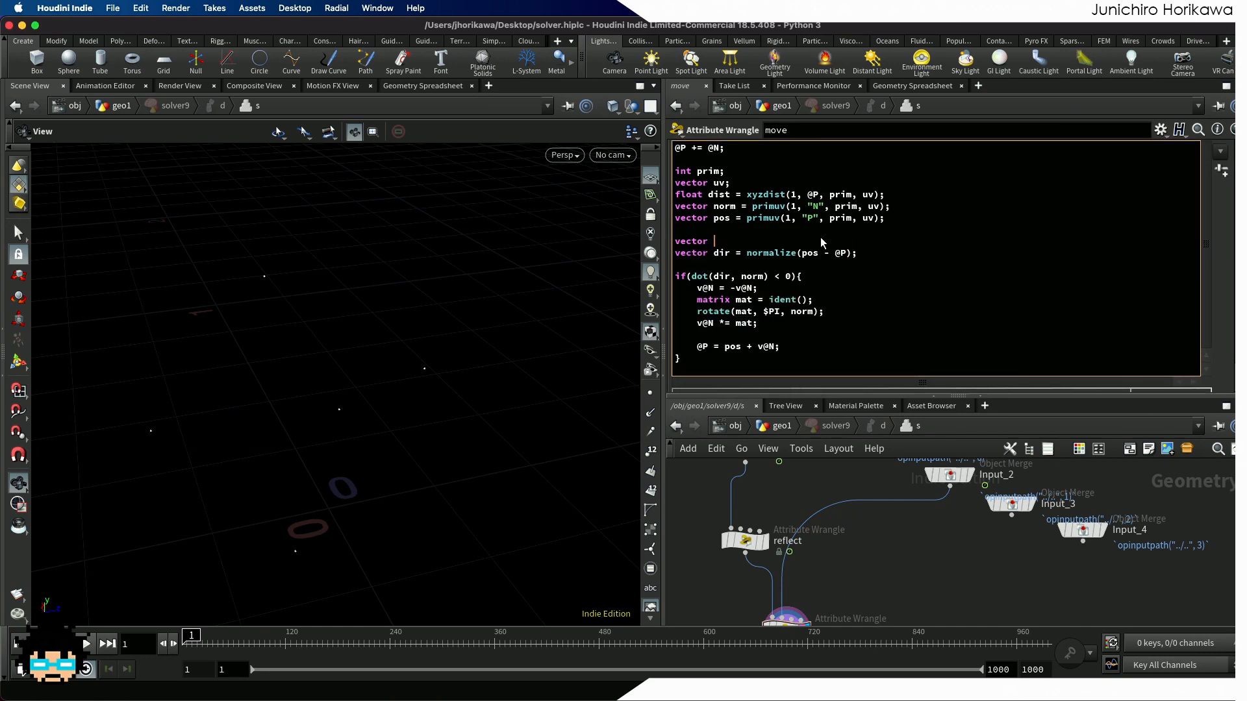
{"action": "type", "text": "ppos = @P + normalize("}
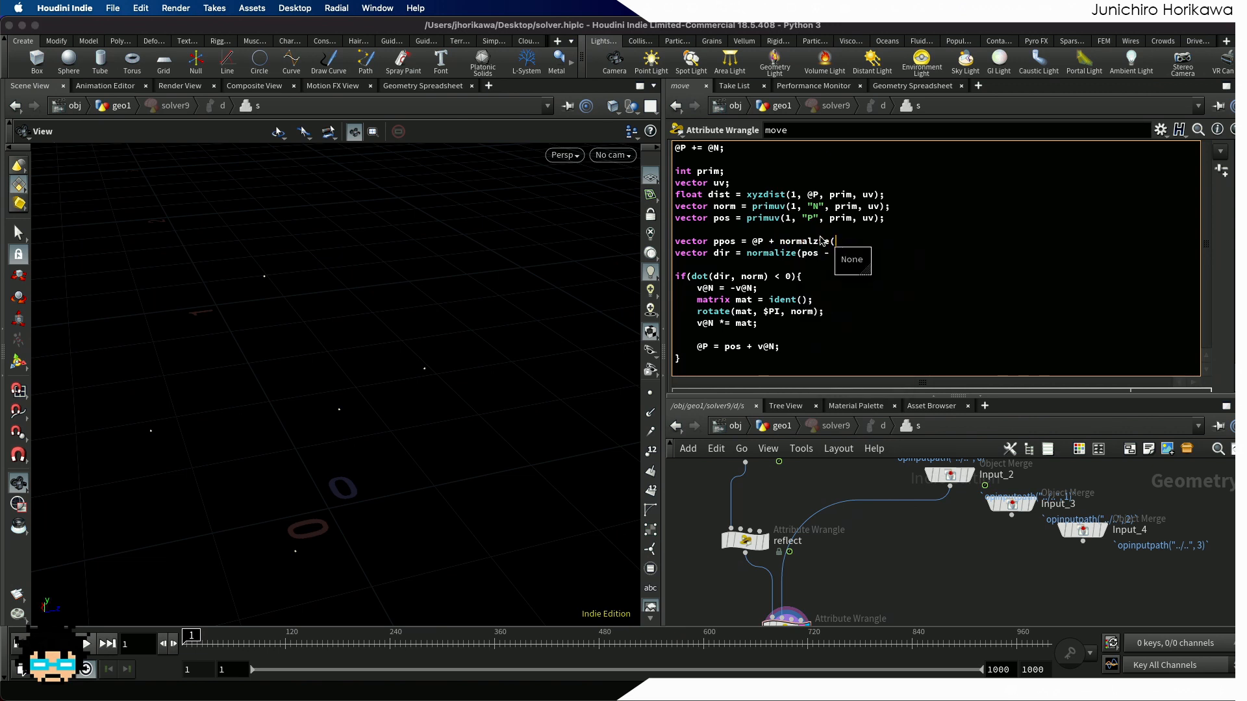
{"action": "key", "text": "BackSpace"}
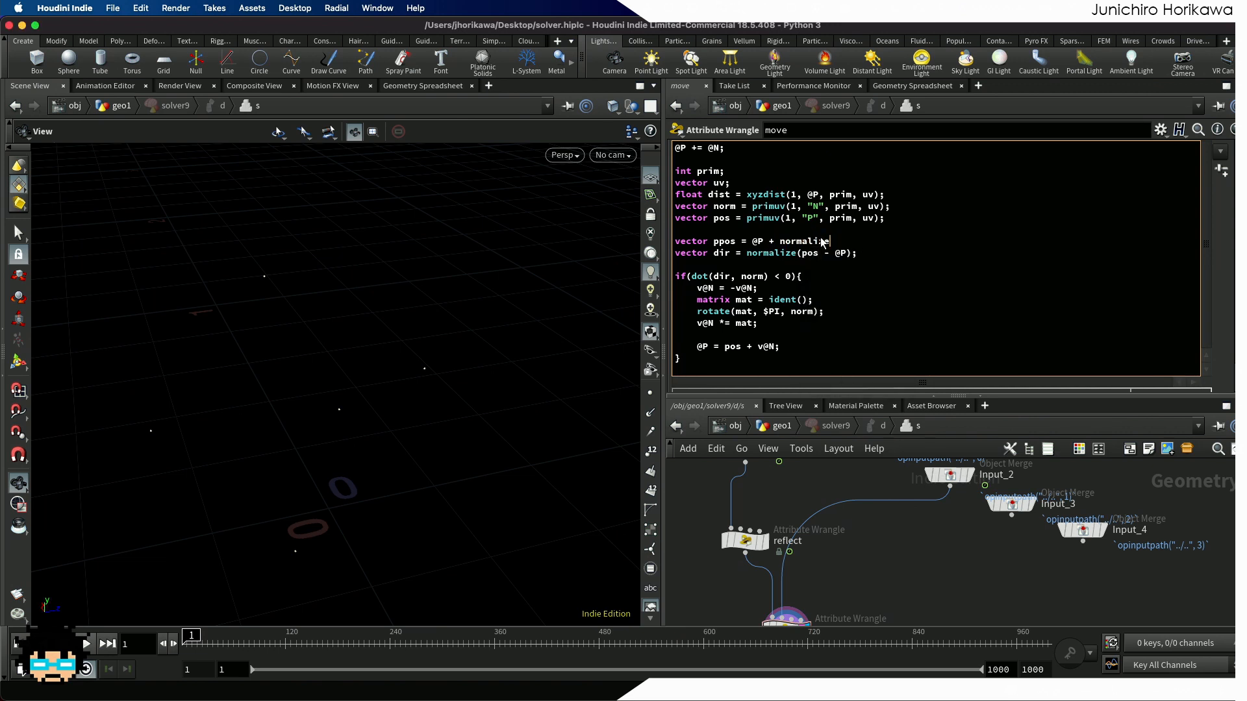
{"action": "type", "text": "(pos-@P) * f@pscale;"}
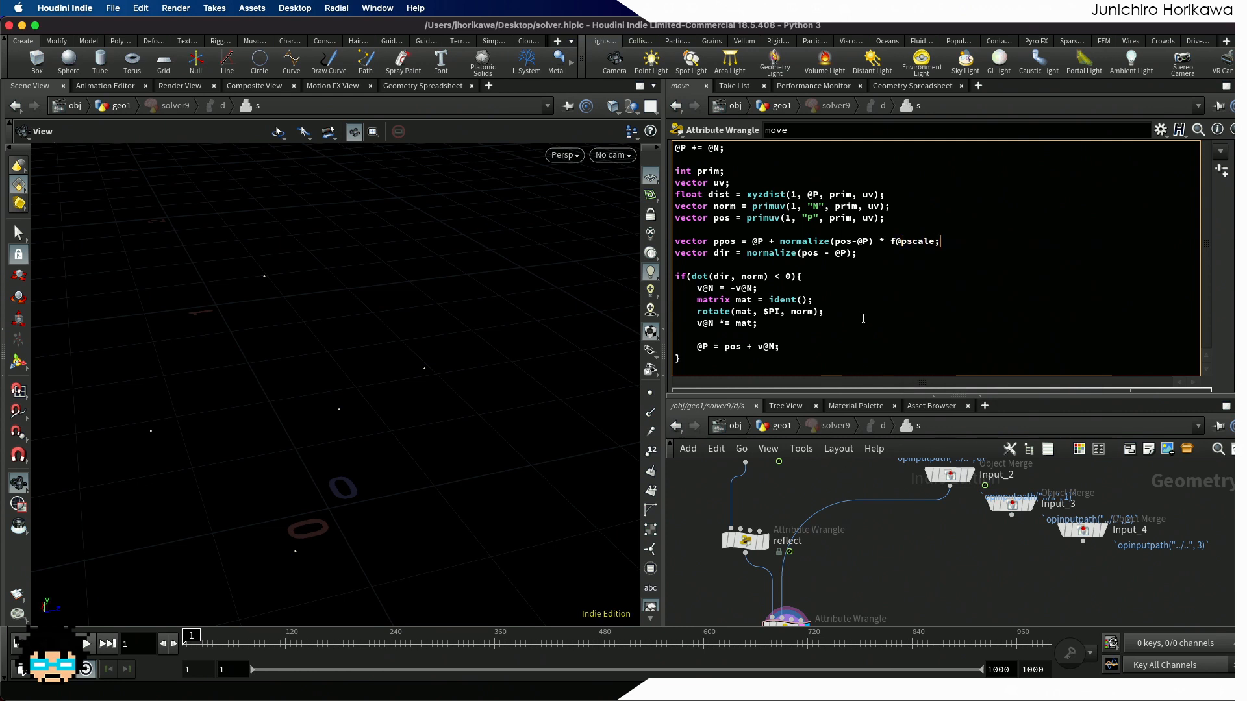
Step: Replace @P with ppos in the dir line so that it reads "vector dir = normalize(pos - ppos);"
{"action": "left_click_drag", "start_coordinate": [847, 253], "coordinate": [833, 253]}
{"action": "type", "text": "pps"}
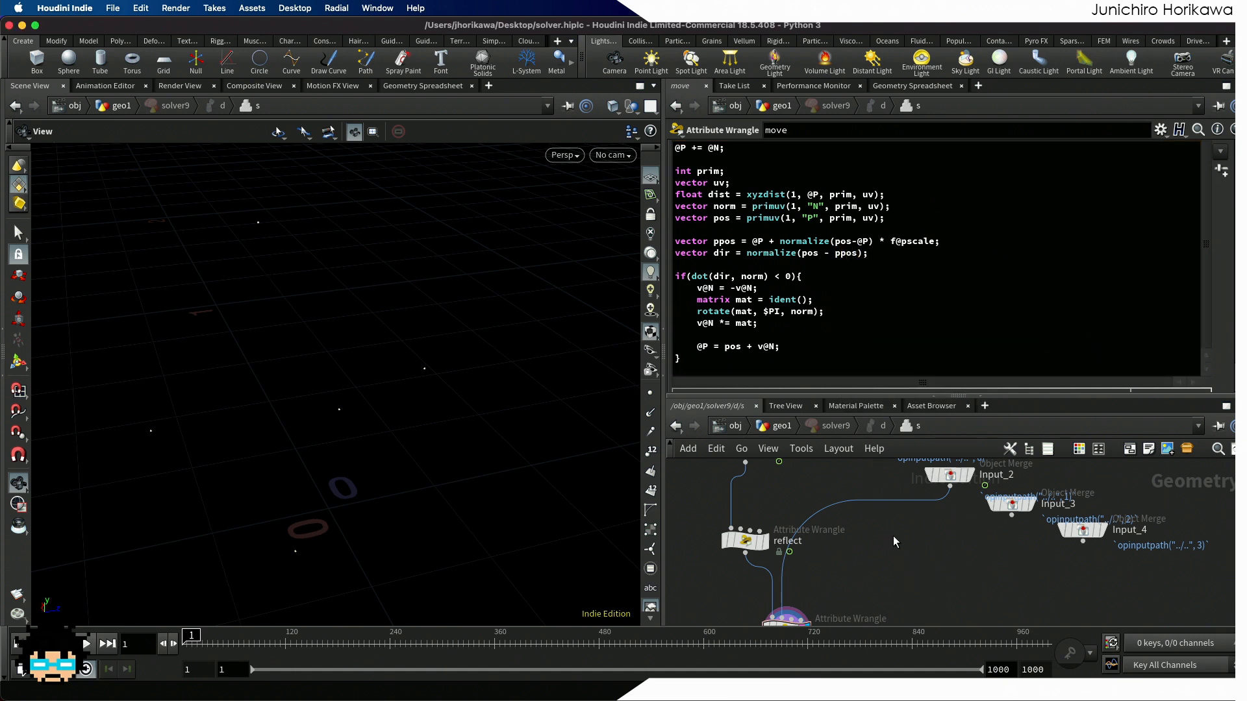
{"action": "left_click_drag", "start_coordinate": [871, 253], "coordinate": [679, 255]}
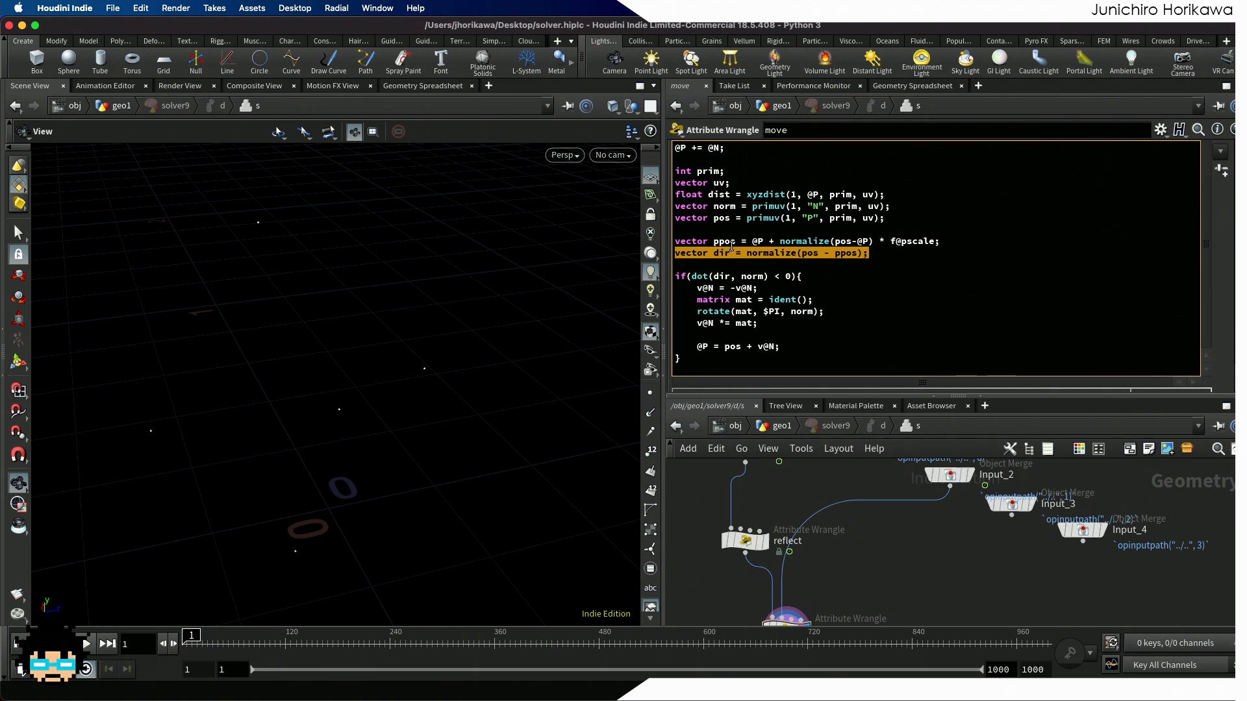
{"action": "left_click", "coordinate": [766, 277]}
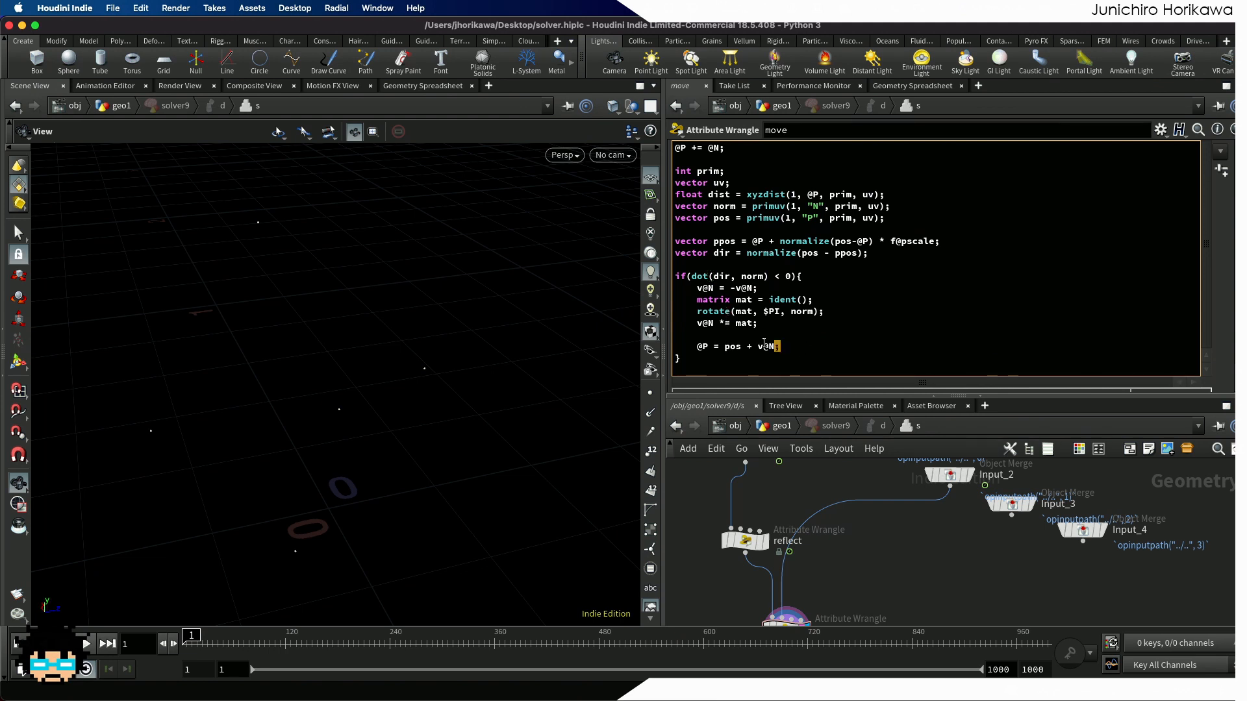
Step: Rewrite the final position assignment inside the if block as "@P = pos + dir * f@pscale + v@N;"
{"action": "left_click_drag", "start_coordinate": [778, 346], "coordinate": [725, 346]}
{"action": "left_click", "coordinate": [803, 348]}
{"action": "left_click_drag", "start_coordinate": [804, 348], "coordinate": [724, 346]}
{"action": "type", "text": "pos"}
{"action": "type", "text": "* f@pscale "}
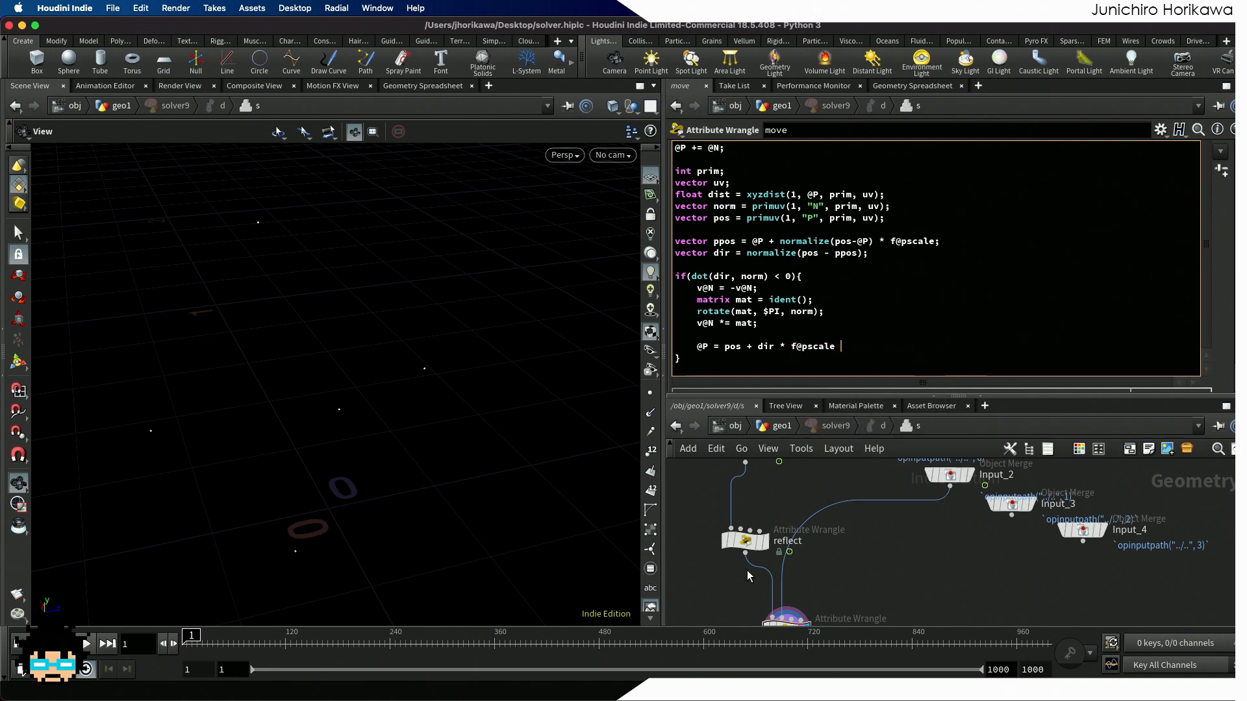
{"action": "type", "text": "+ v@N;"}
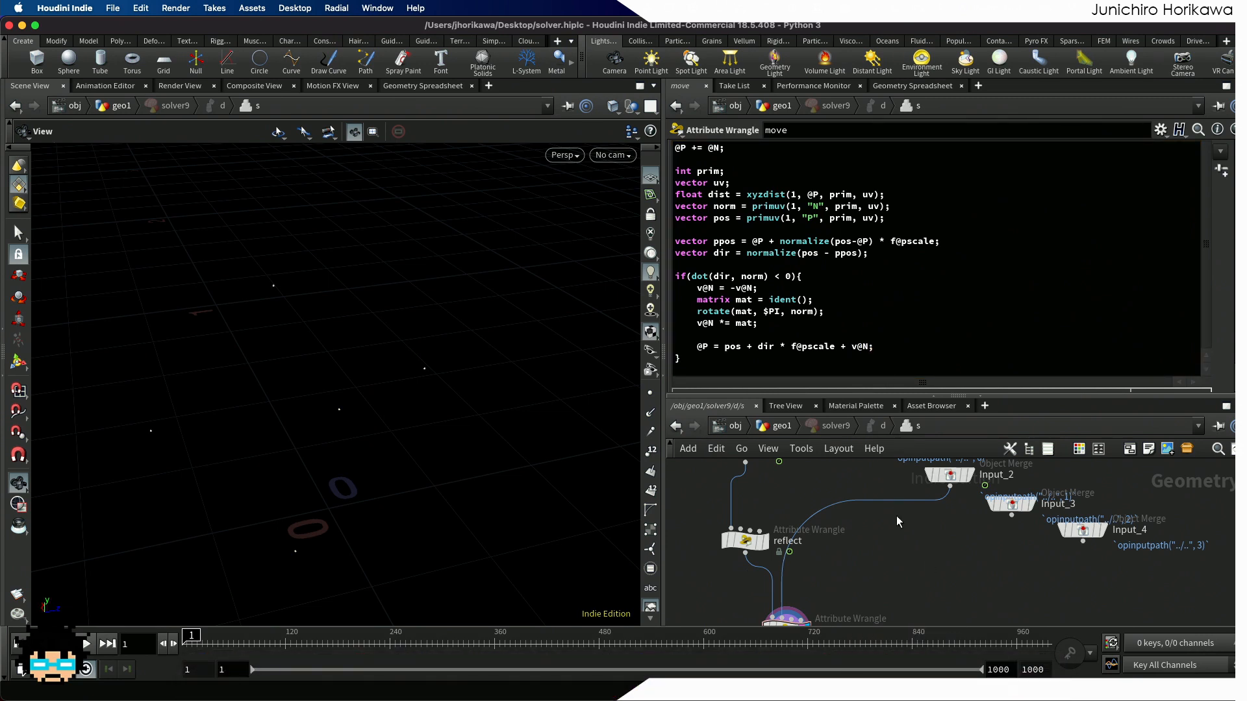
Step: Tidy the placement of the move node below reflect and return to the geo1 network
{"action": "scroll", "coordinate": [896, 516], "scroll_direction": "down", "scroll_amount": 3}
{"action": "middle_click_drag", "start_coordinate": [878, 572], "coordinate": [896, 525]}
{"action": "scroll", "coordinate": [848, 553], "scroll_direction": "up", "scroll_amount": 5}
{"action": "left_click_drag", "start_coordinate": [826, 549], "coordinate": [826, 526]}
{"action": "scroll", "coordinate": [882, 497], "scroll_direction": "down", "scroll_amount": 5}
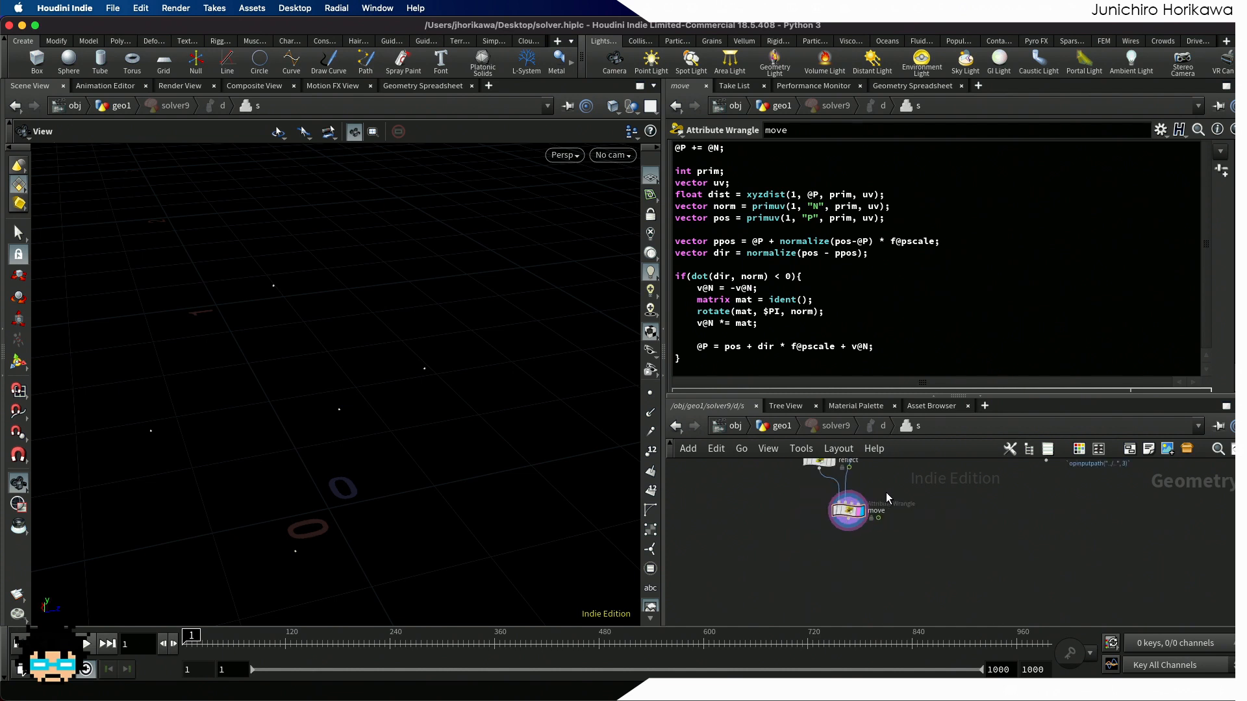
{"action": "middle_click_drag", "start_coordinate": [887, 495], "coordinate": [876, 555]}
{"action": "scroll", "coordinate": [846, 568], "scroll_direction": "up", "scroll_amount": 3}
{"action": "left_click_drag", "start_coordinate": [842, 569], "coordinate": [849, 568]}
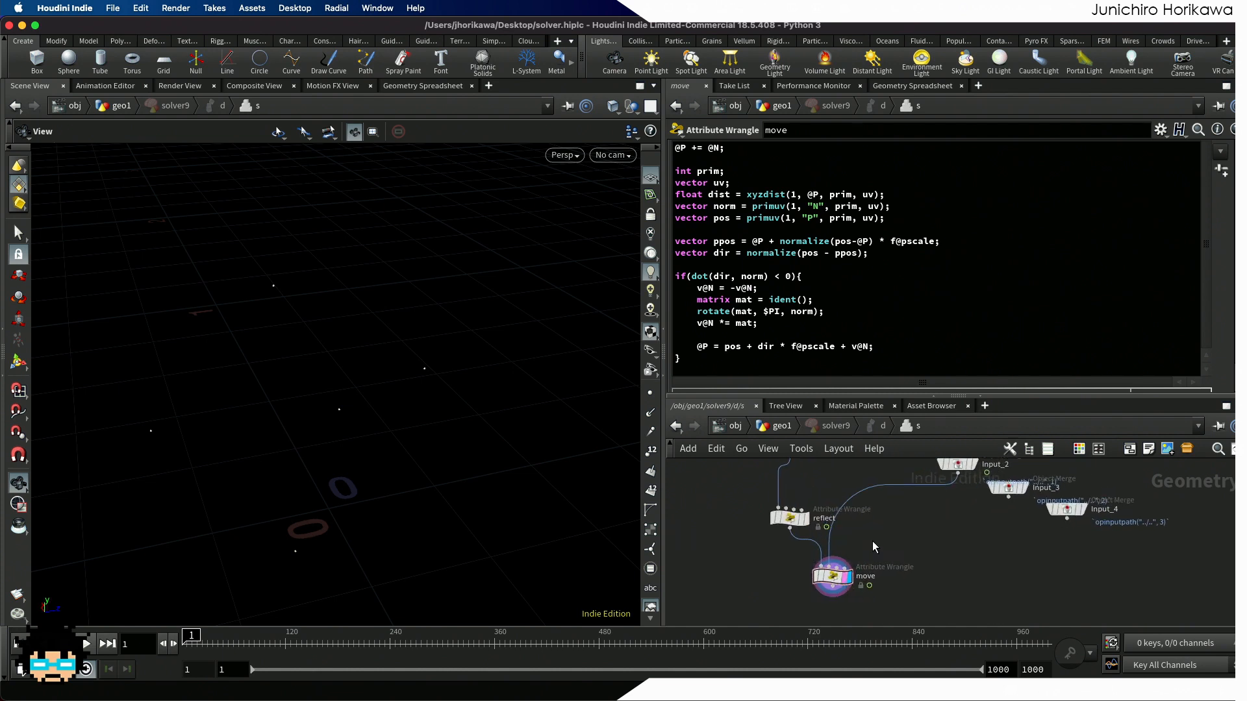
{"action": "left_click", "coordinate": [783, 426]}
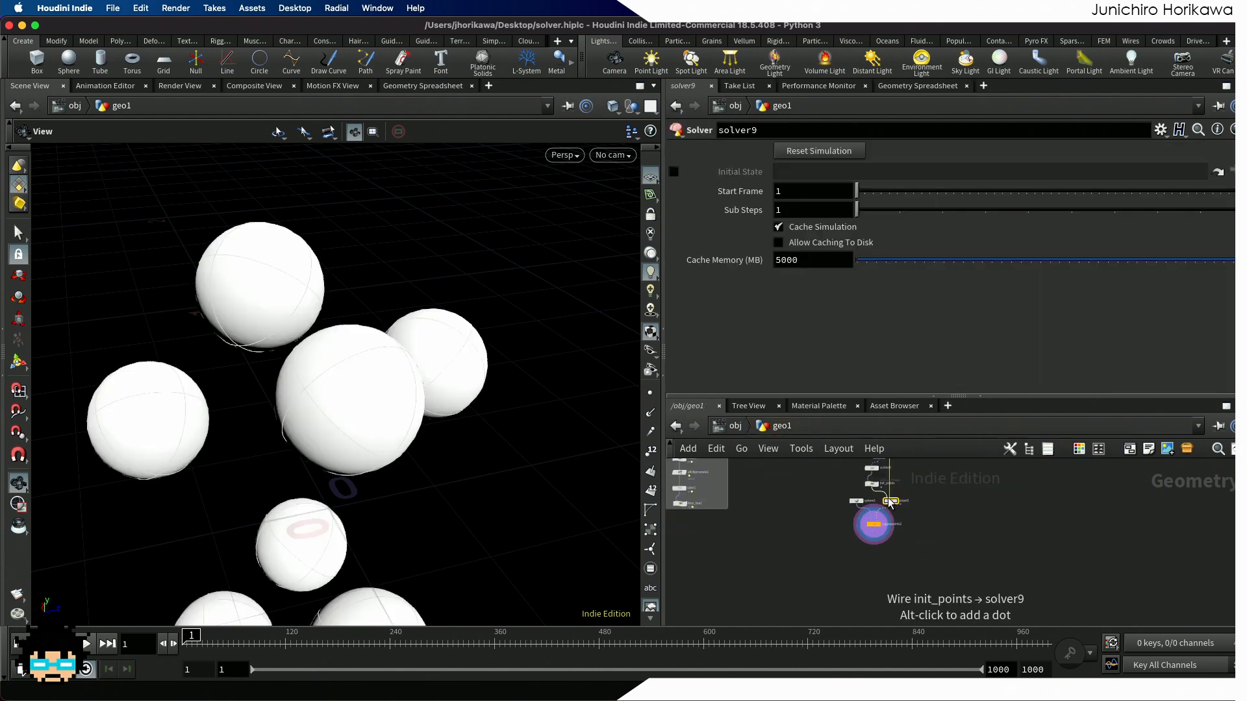
Step: Show copytopoints1 as a template so the surrounding surface appears as a wireframe around the spheres
{"action": "scroll", "coordinate": [891, 513], "scroll_direction": "up", "scroll_amount": 2}
{"action": "mouse_move", "coordinate": [917, 542]}
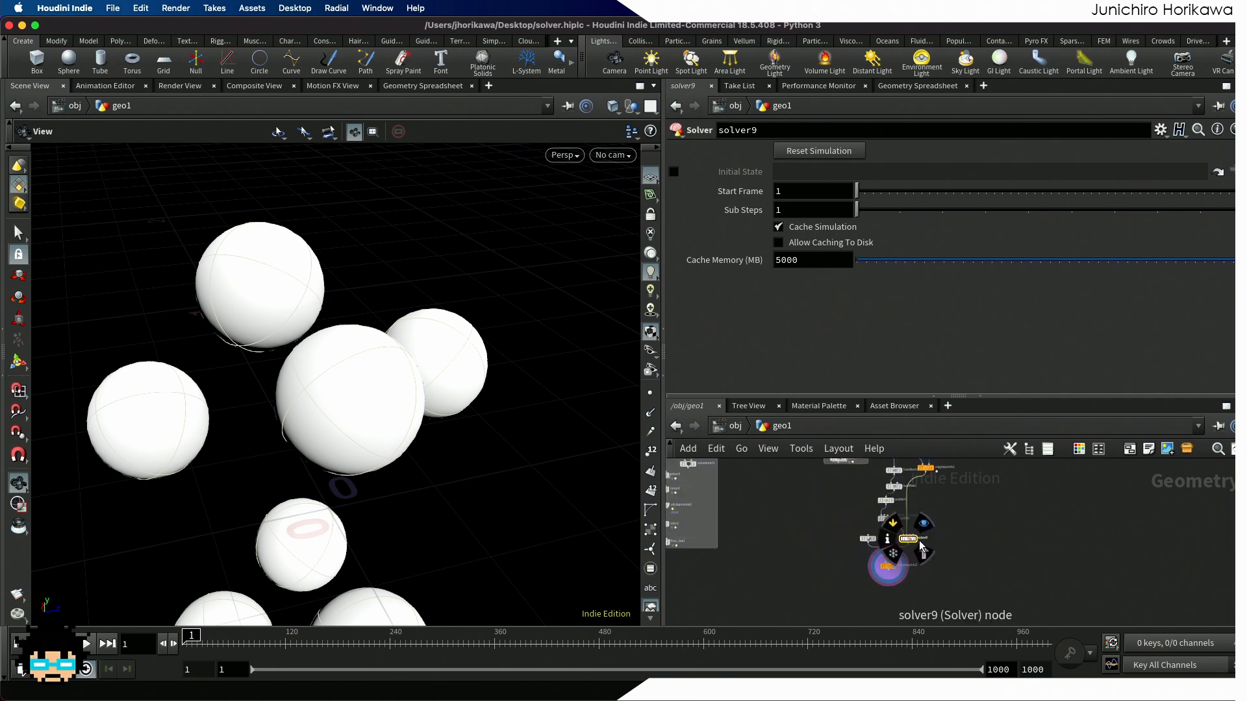
{"action": "scroll", "coordinate": [887, 513], "scroll_direction": "up", "scroll_amount": 3}
{"action": "left_click", "coordinate": [897, 504]}
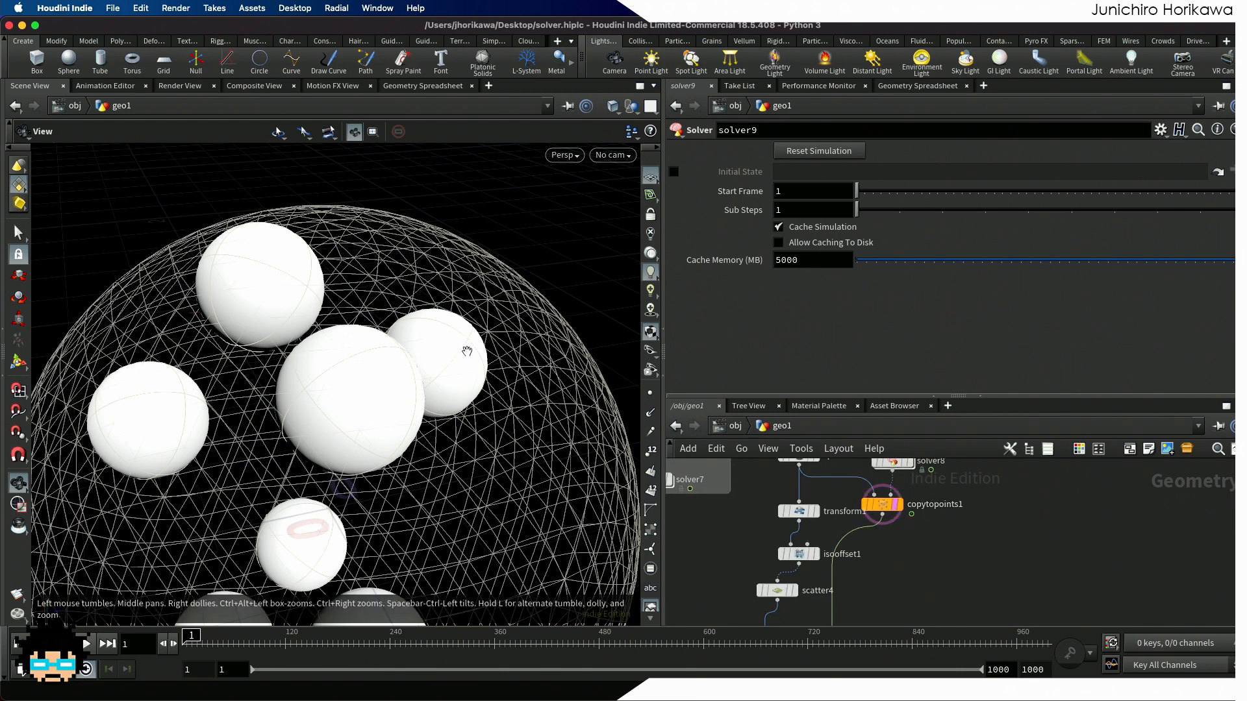
{"action": "scroll", "coordinate": [467, 351], "scroll_direction": "down", "scroll_amount": 5}
{"action": "middle_click_drag", "start_coordinate": [405, 419], "coordinate": [409, 327]}
{"action": "scroll", "coordinate": [409, 326], "scroll_direction": "down", "scroll_amount": 2}
{"action": "mouse_move", "coordinate": [409, 326]}
{"action": "left_mouse_down"}
{"action": "mouse_move", "coordinate": [350, 317]}
{"action": "mouse_move", "coordinate": [359, 278]}
{"action": "mouse_move", "coordinate": [418, 323]}
{"action": "left_mouse_up"}
Step: Play the simulation and examine how the spheres bounce off each other and off the surrounding surface
{"action": "middle_click_drag", "start_coordinate": [751, 576], "coordinate": [732, 478]}
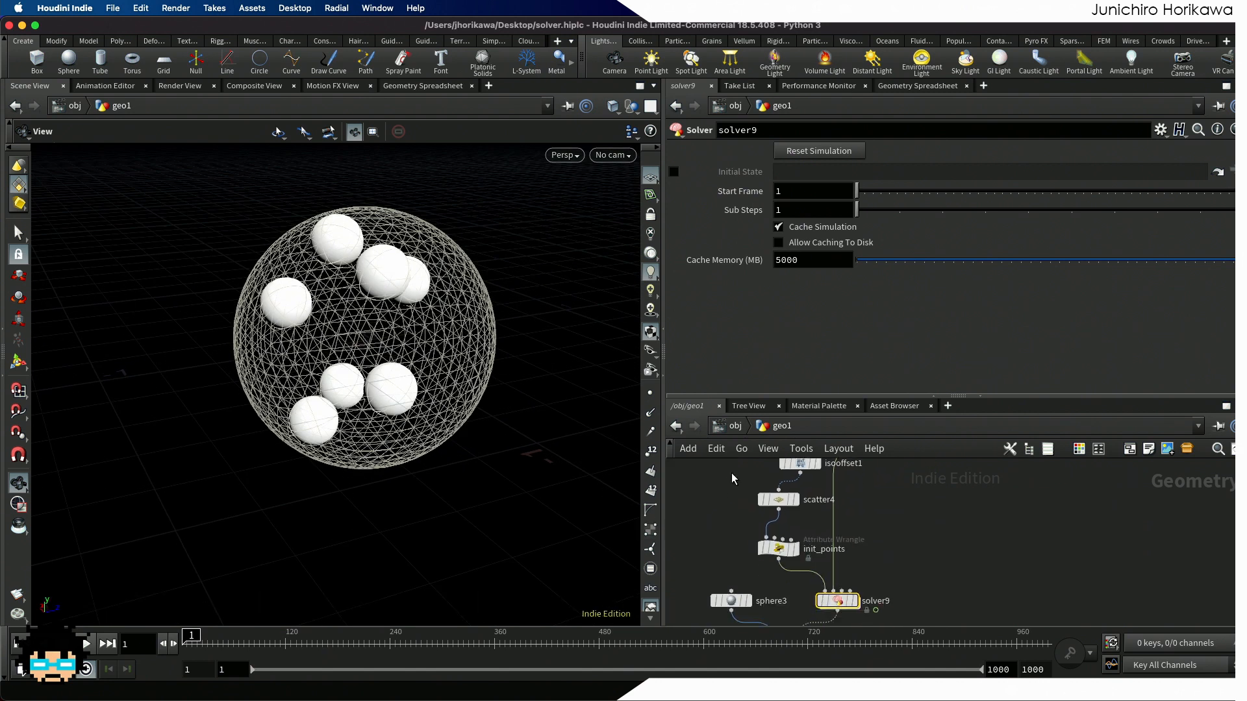
{"action": "scroll", "coordinate": [719, 535], "scroll_direction": "down", "scroll_amount": 1}
{"action": "middle_click_drag", "start_coordinate": [720, 542], "coordinate": [727, 496]}
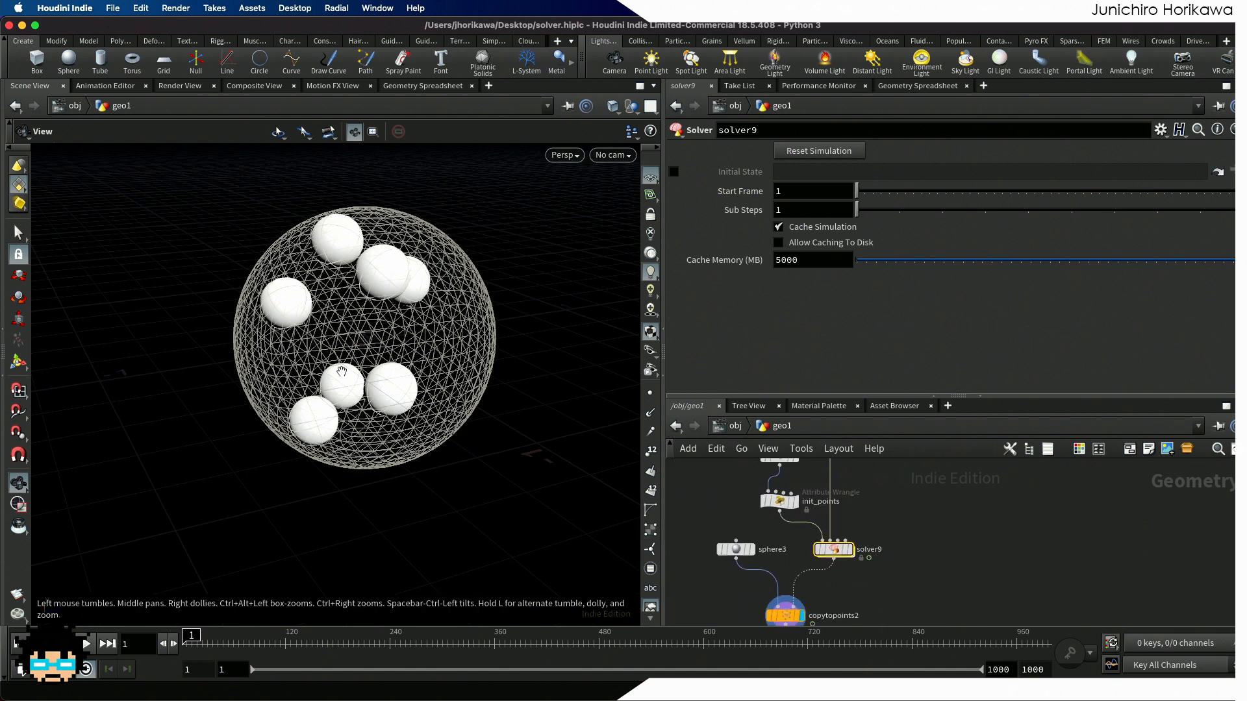
{"action": "scroll", "coordinate": [378, 329], "scroll_direction": "down", "scroll_amount": 3}
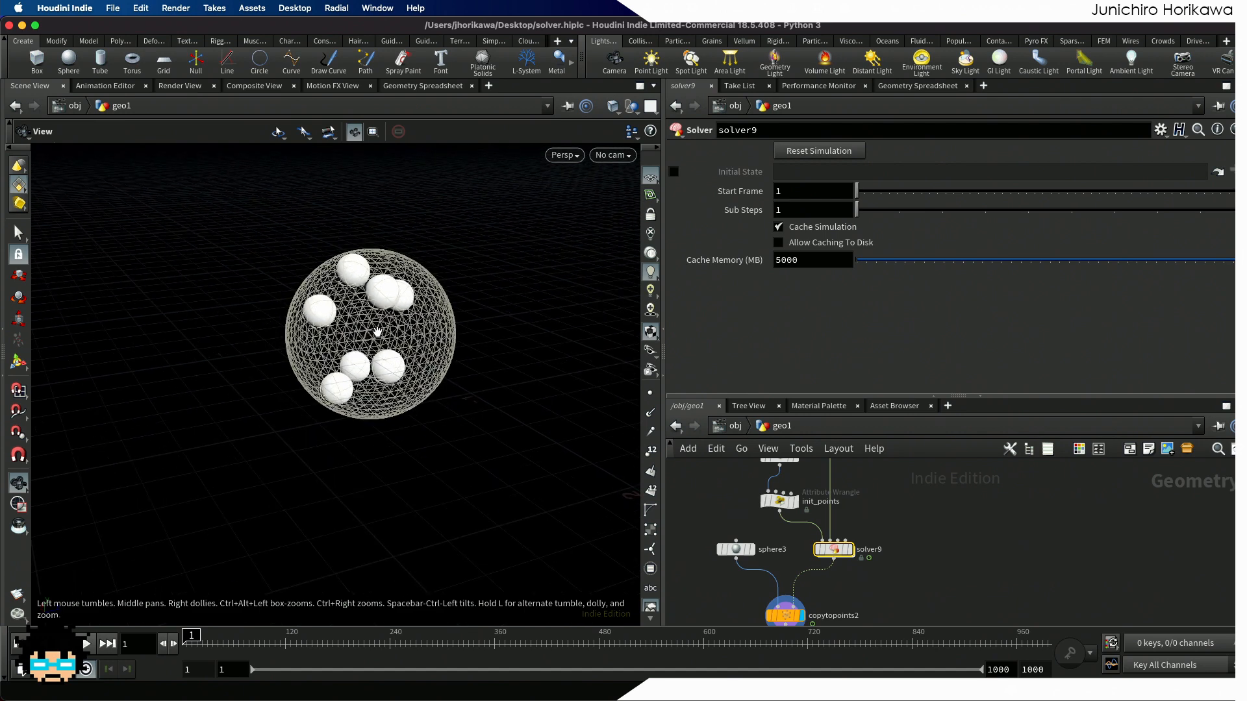
{"action": "scroll", "coordinate": [377, 331], "scroll_direction": "up", "scroll_amount": 3}
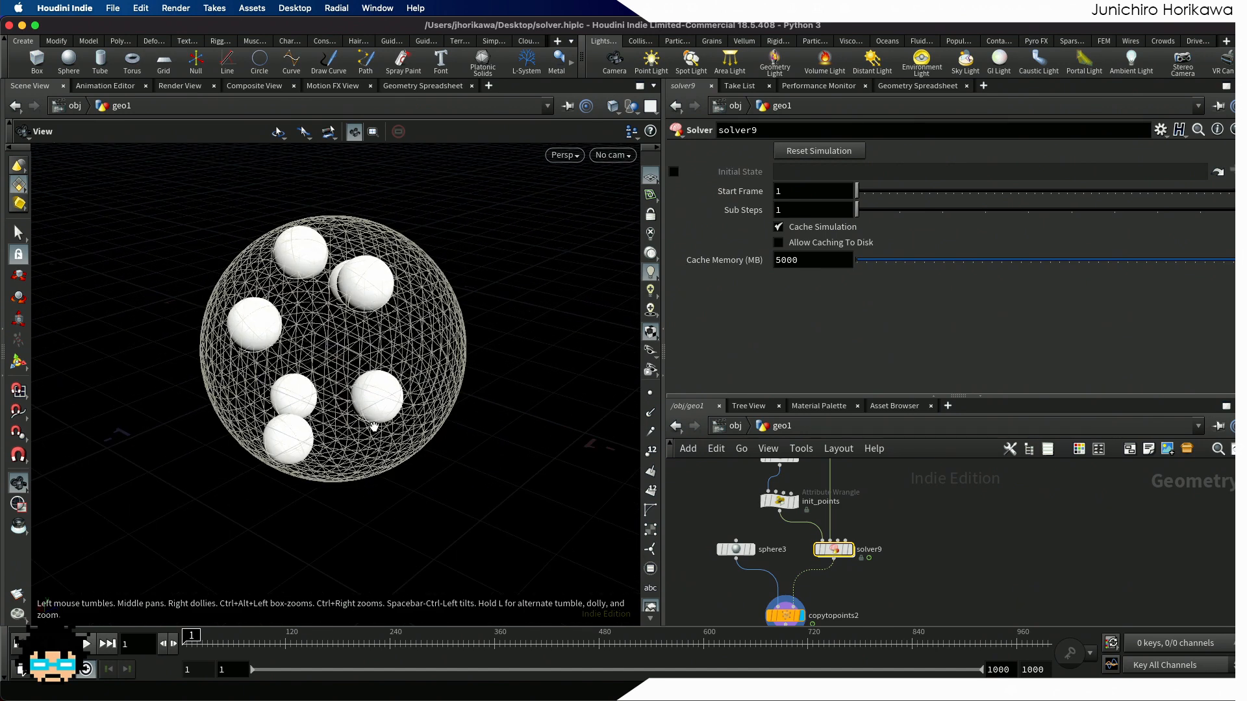
{"action": "scroll", "coordinate": [374, 427], "scroll_direction": "up", "scroll_amount": 2}
{"action": "middle_click_drag", "start_coordinate": [374, 426], "coordinate": [387, 449]}
{"action": "scroll", "coordinate": [387, 449], "scroll_direction": "down", "scroll_amount": 1}
{"action": "middle_click_drag", "start_coordinate": [724, 603], "coordinate": [726, 535]}
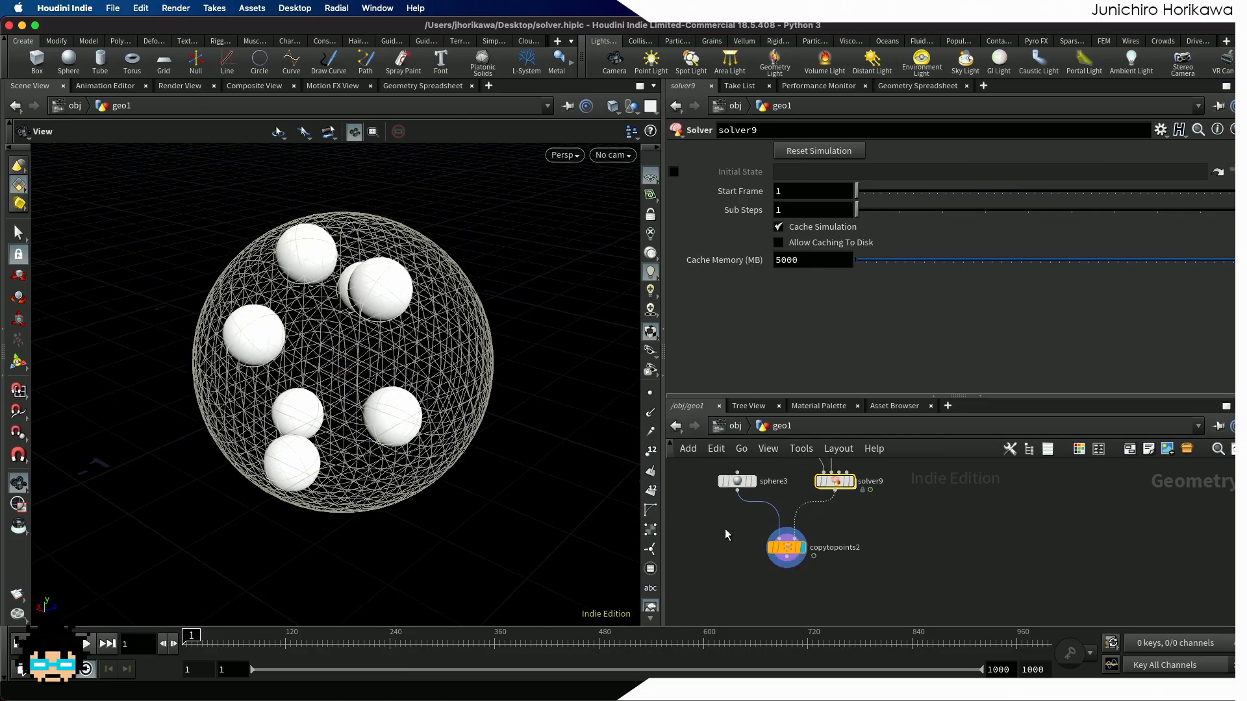
{"action": "scroll", "coordinate": [726, 535], "scroll_direction": "up", "scroll_amount": 2}
{"action": "left_click", "coordinate": [86, 643]}
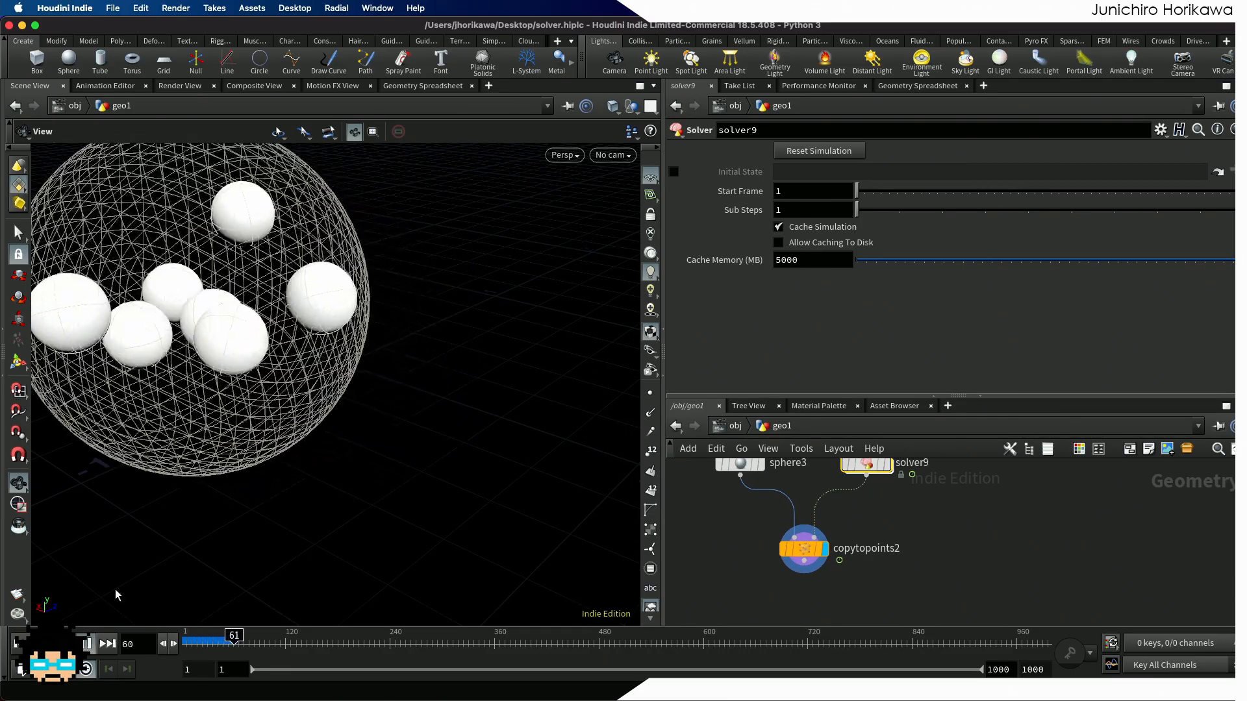
{"action": "left_click_drag", "start_coordinate": [356, 416], "coordinate": [293, 408]}
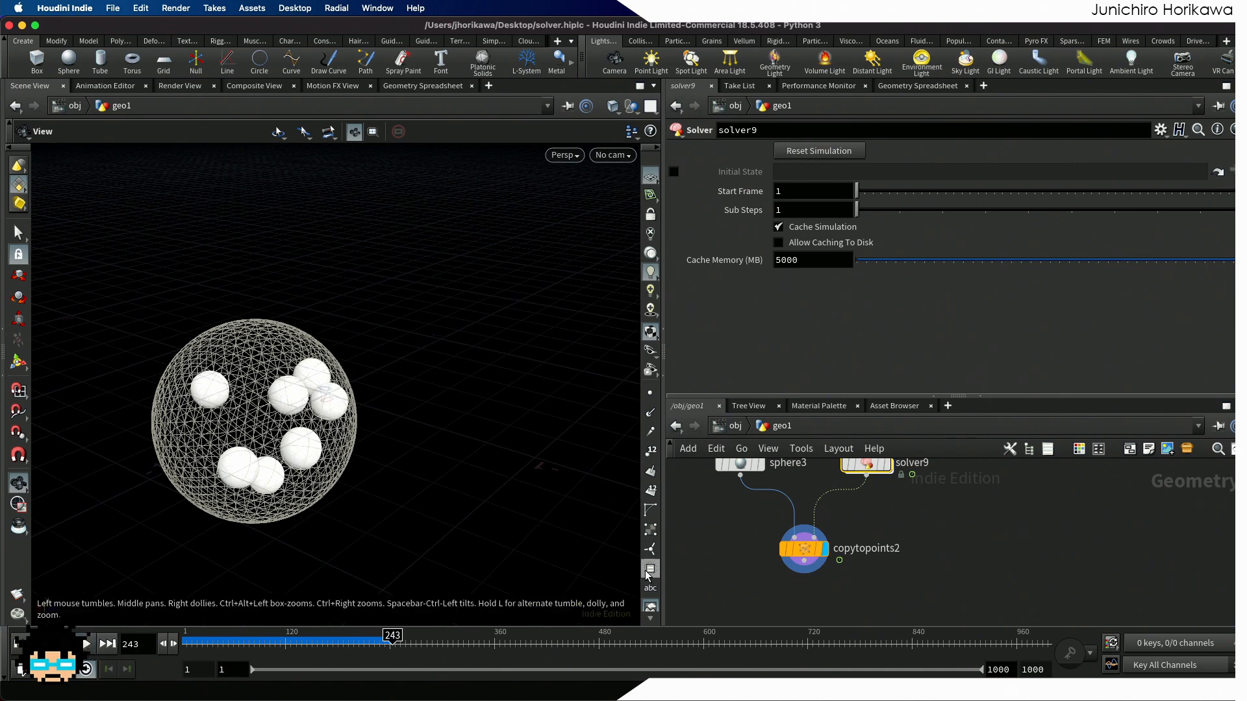
Step: Add a Point Wrangle node beside init_points in the geo1 network
{"action": "scroll", "coordinate": [867, 549], "scroll_direction": "down", "scroll_amount": 5}
{"action": "middle_click_drag", "start_coordinate": [877, 551], "coordinate": [865, 519]}
{"action": "scroll", "coordinate": [874, 552], "scroll_direction": "up", "scroll_amount": 2}
{"action": "key", "text": "Tab"}
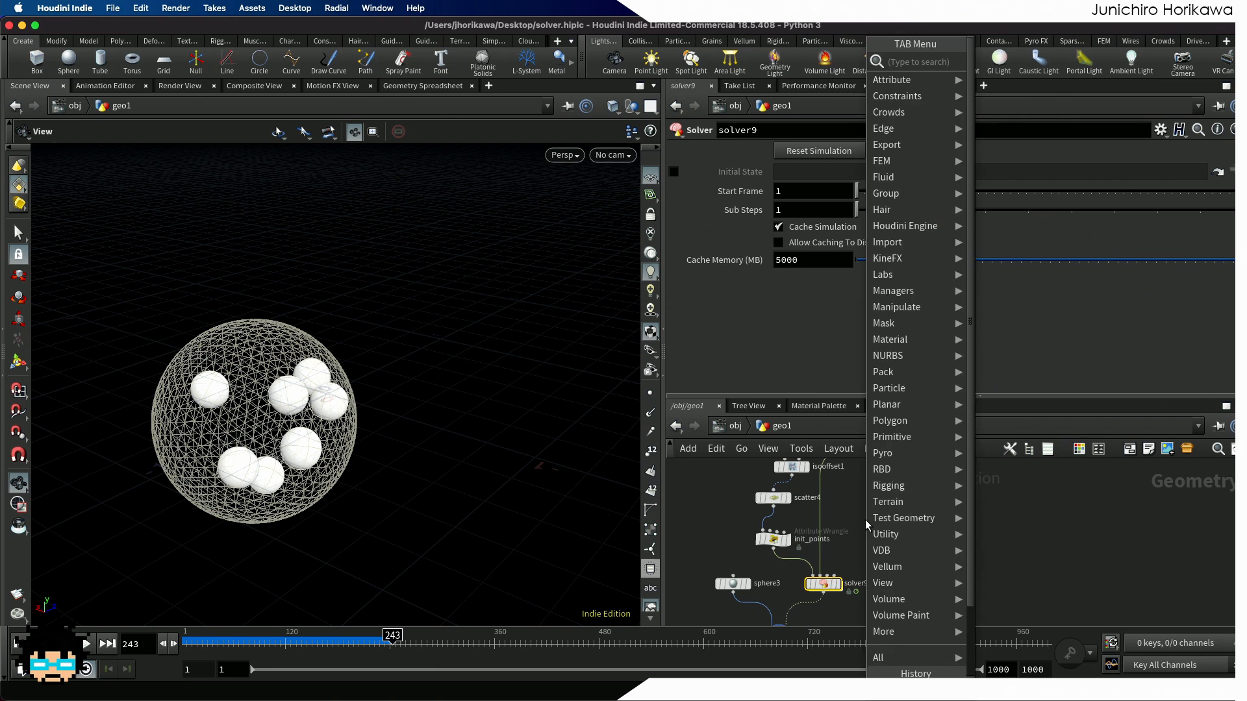
{"action": "type", "text": "poitnw ra"}
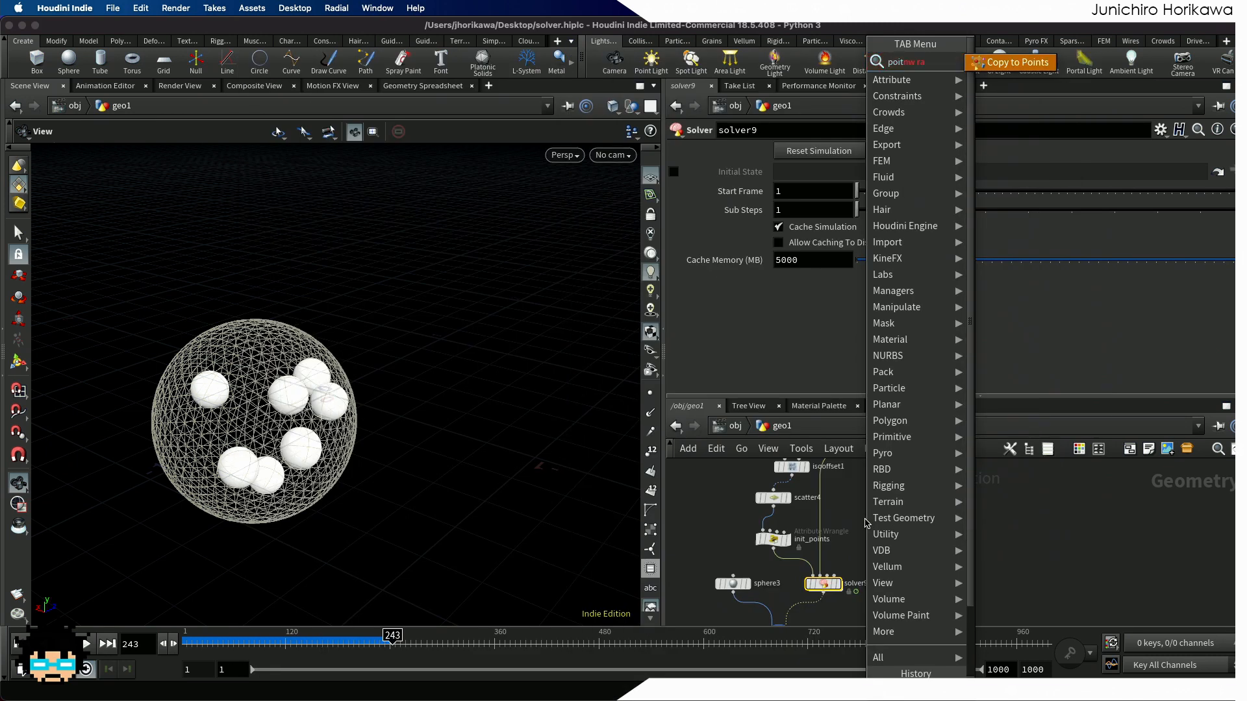
{"action": "key", "text": "BackSpace"}
{"action": "key", "text": "BackSpace"}
{"action": "key", "text": "BackSpace"}
{"action": "key", "text": "BackSpace"}
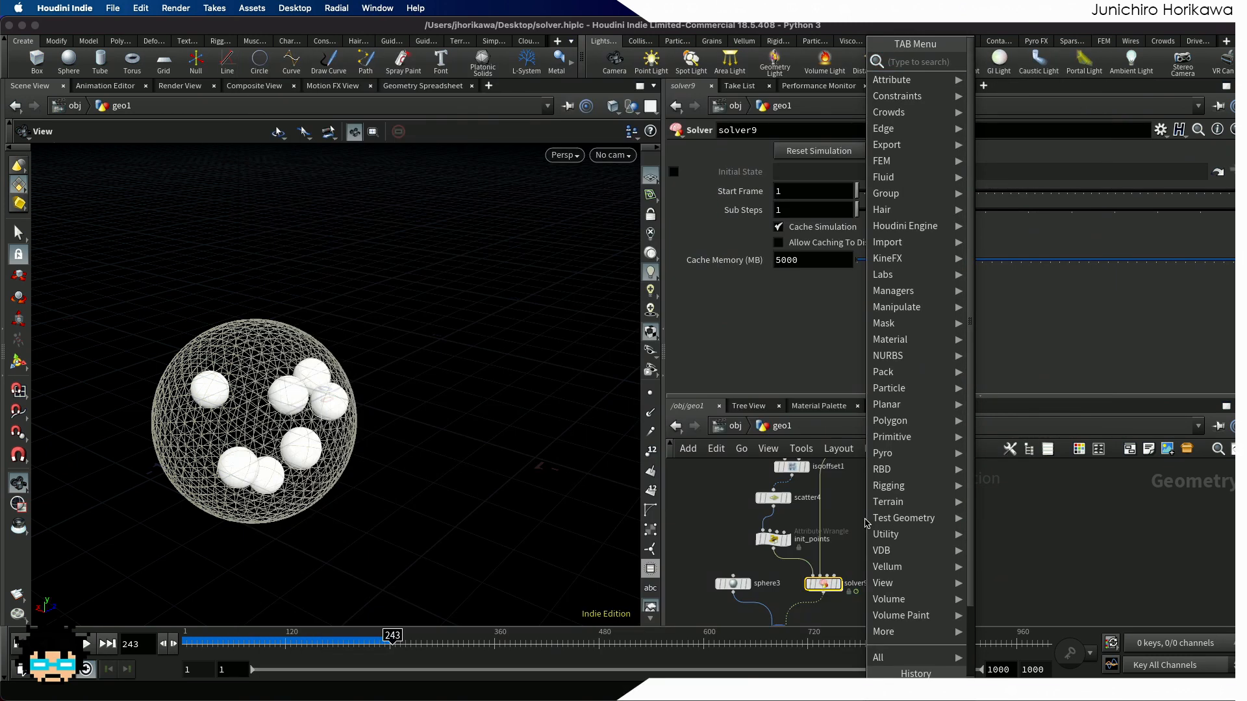
{"action": "type", "text": "point"}
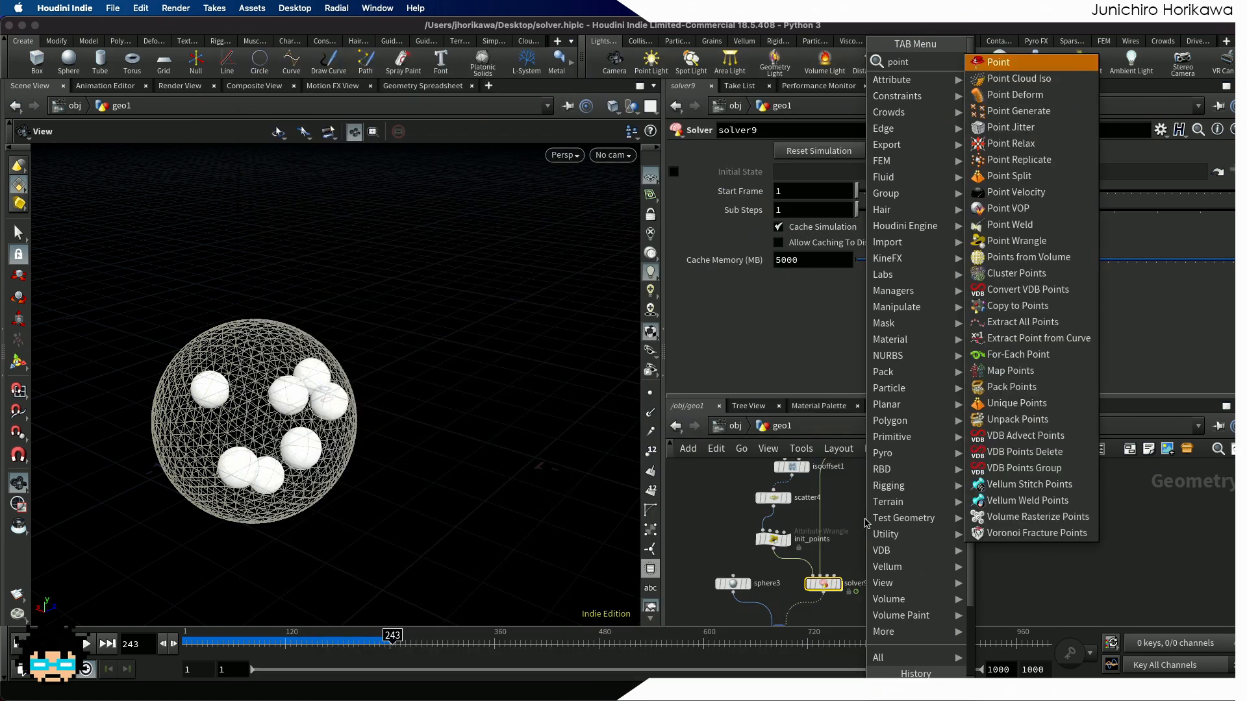
{"action": "key", "text": "BackSpace"}
{"action": "key", "text": "BackSpace"}
{"action": "key", "text": "BackSpace"}
{"action": "key", "text": "BackSpace"}
{"action": "key", "text": "BackSpace"}
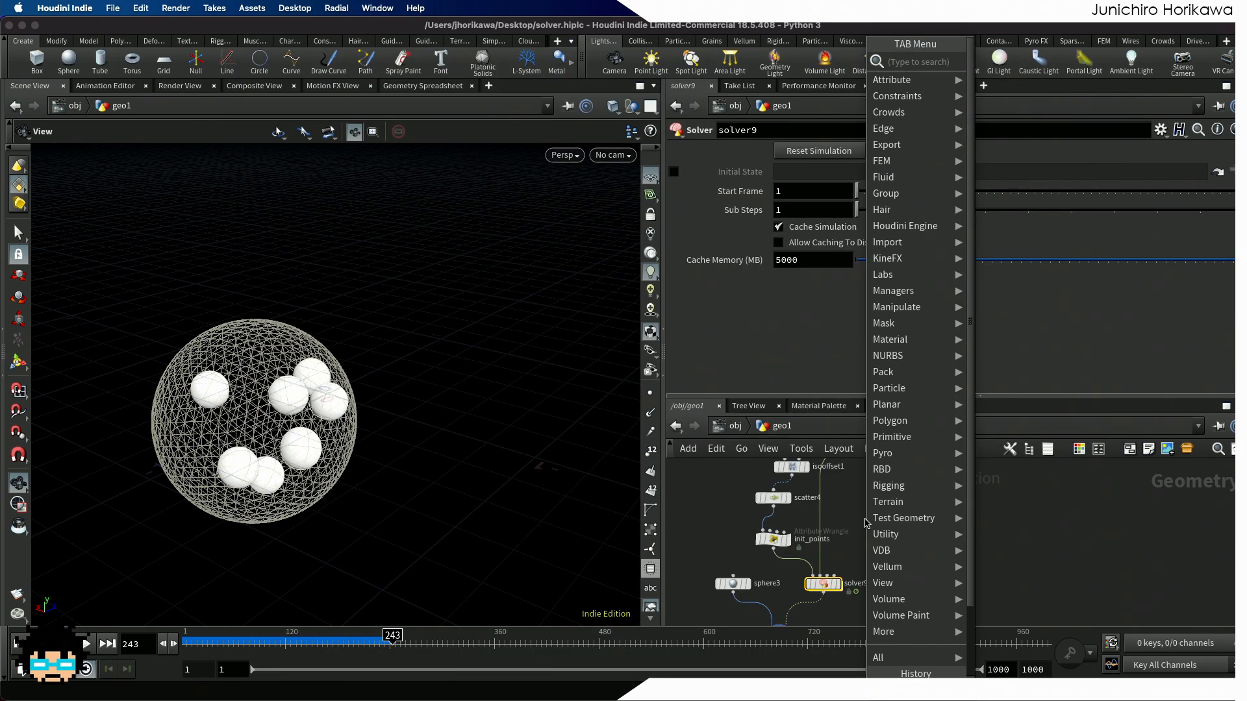
{"action": "type", "text": "point wra"}
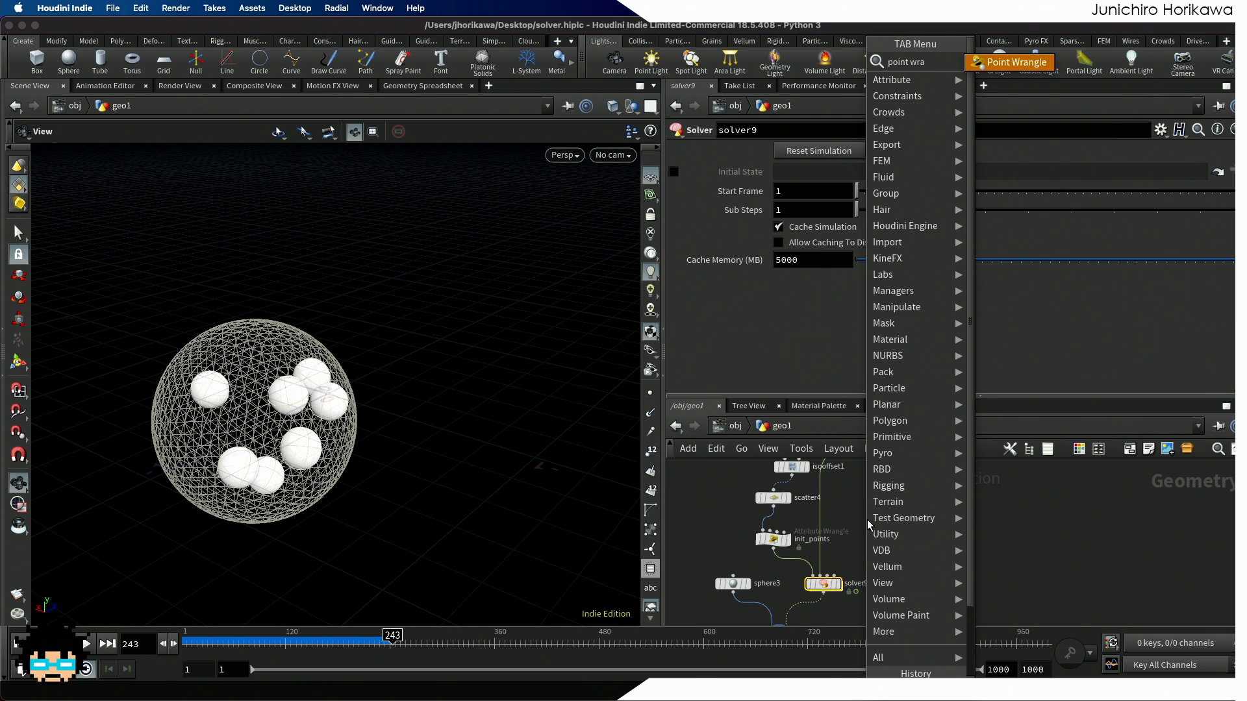
{"action": "key", "text": "Return"}
{"action": "left_click", "coordinate": [875, 547]}
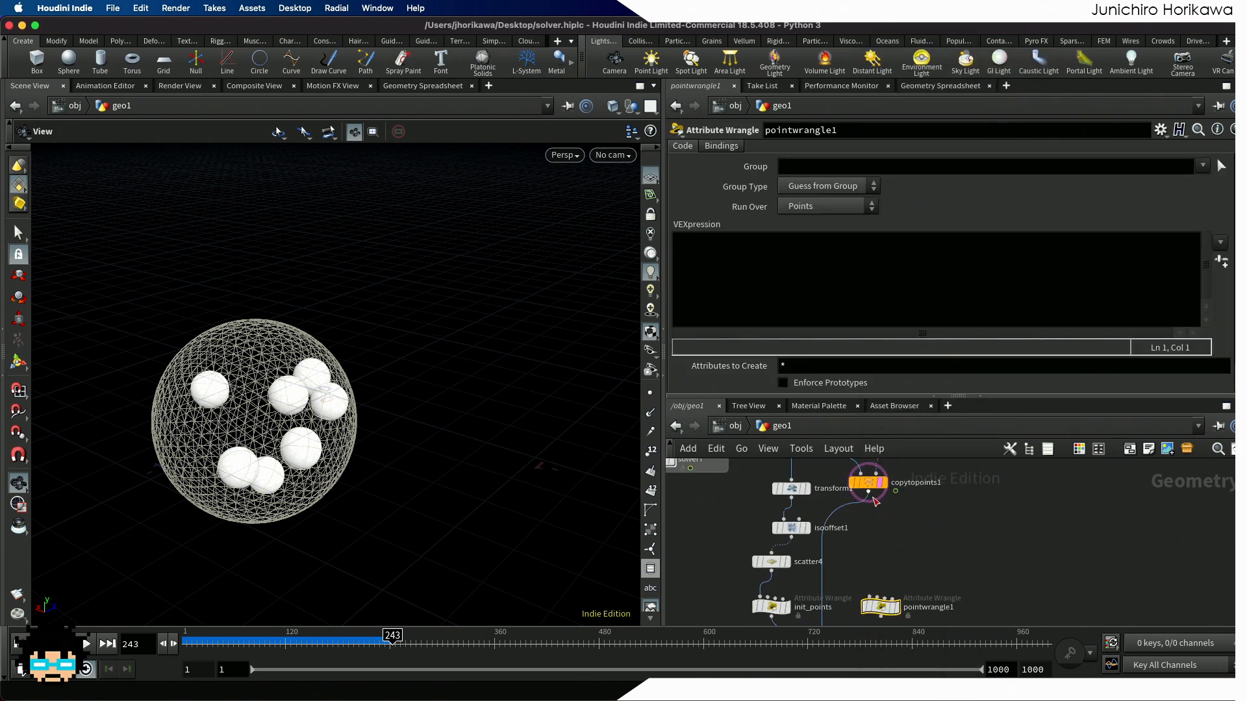
Step: Wire the output of copytopoints1 into the new point wrangle's first input and place the node beside copytopoints2
{"action": "scroll", "coordinate": [910, 520], "scroll_direction": "down", "scroll_amount": 1}
{"action": "middle_click_drag", "start_coordinate": [910, 521], "coordinate": [890, 492]}
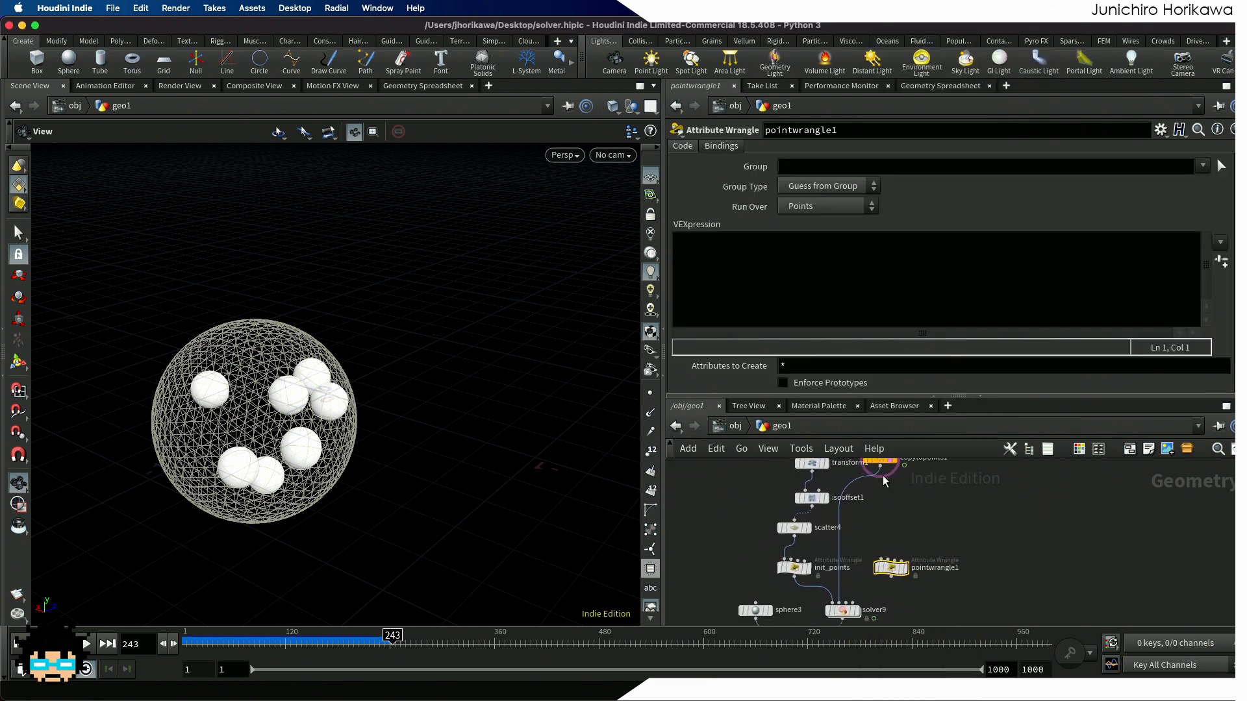
{"action": "left_click_drag", "start_coordinate": [879, 466], "coordinate": [881, 559]}
{"action": "middle_click_drag", "start_coordinate": [911, 588], "coordinate": [914, 489]}
{"action": "left_click_drag", "start_coordinate": [899, 472], "coordinate": [922, 563]}
Step: Rename the point wrangle as alpha and save the scene
{"action": "double_click", "coordinate": [955, 551]}
{"action": "type", "text": "alpha"}
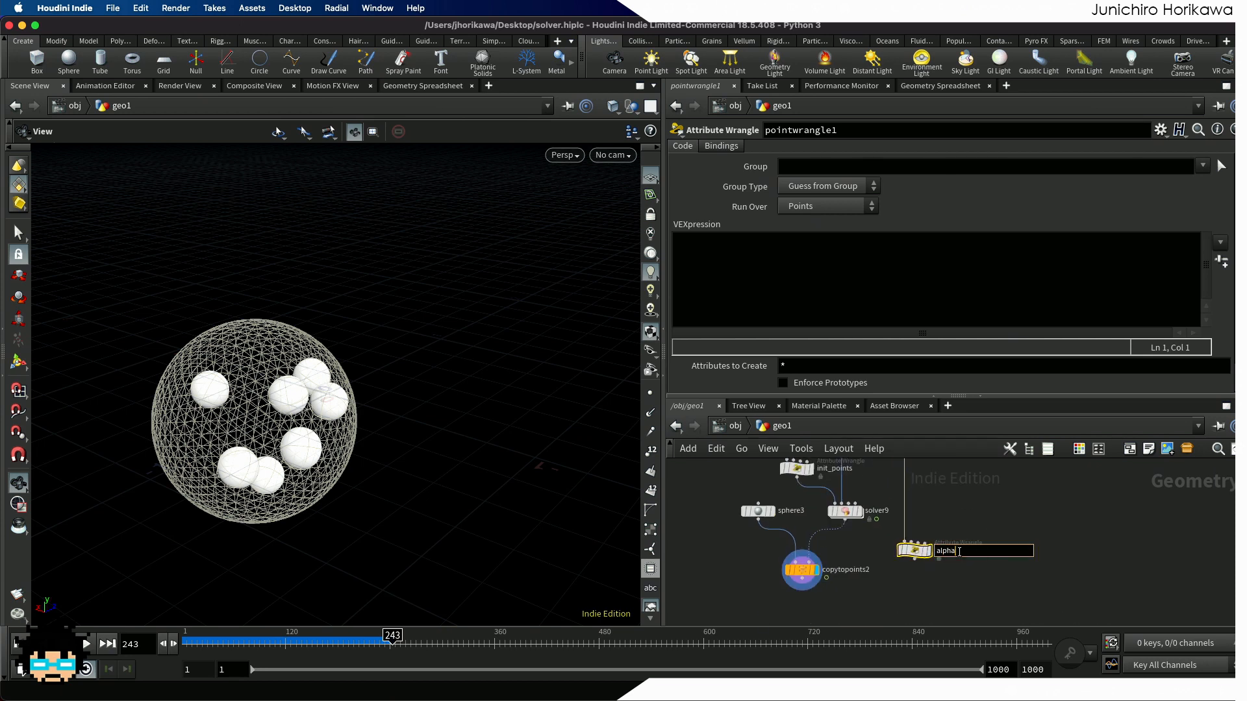
{"action": "key", "text": "Return"}
{"action": "key", "text": "ctrl+s"}
{"action": "scroll", "coordinate": [919, 546], "scroll_direction": "up", "scroll_amount": 3}
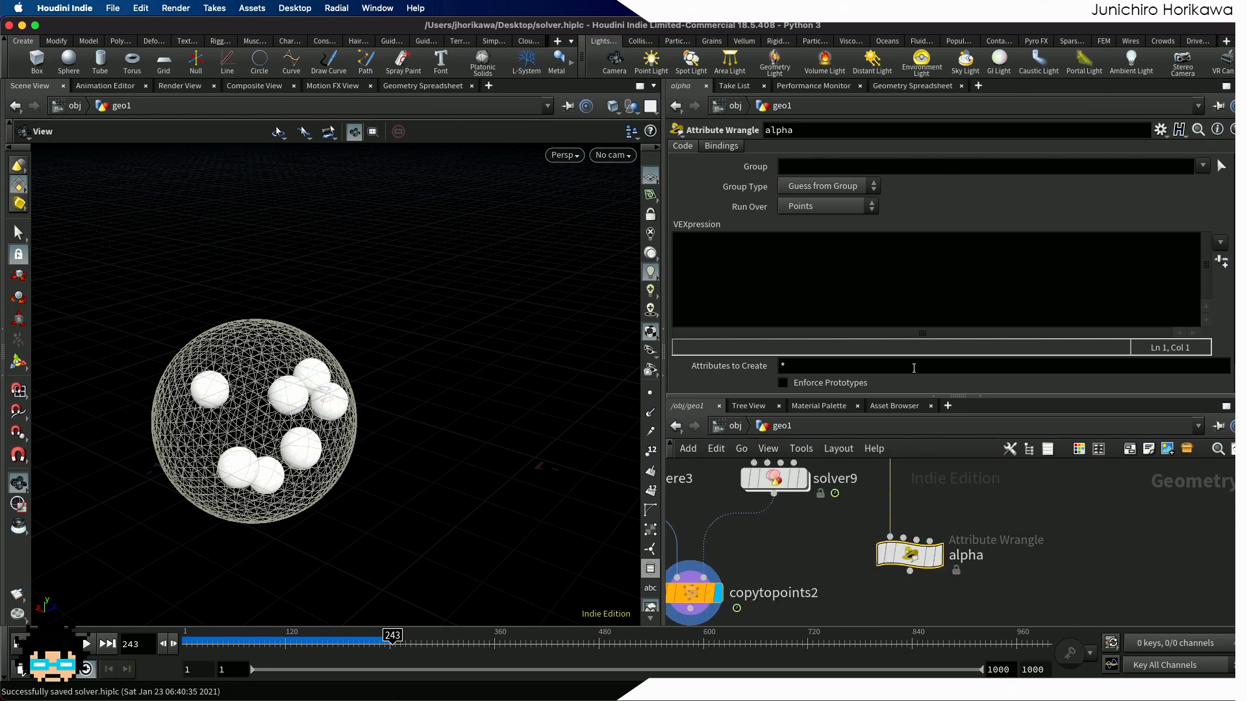
Step: Enter f@Alpha = 0.2; as the alpha wrangle's VEX code and display that node
{"action": "left_click", "coordinate": [873, 276]}
{"action": "type", "text": "v"}
{"action": "key", "text": "BackSpace"}
{"action": "type", "text": "f@S"}
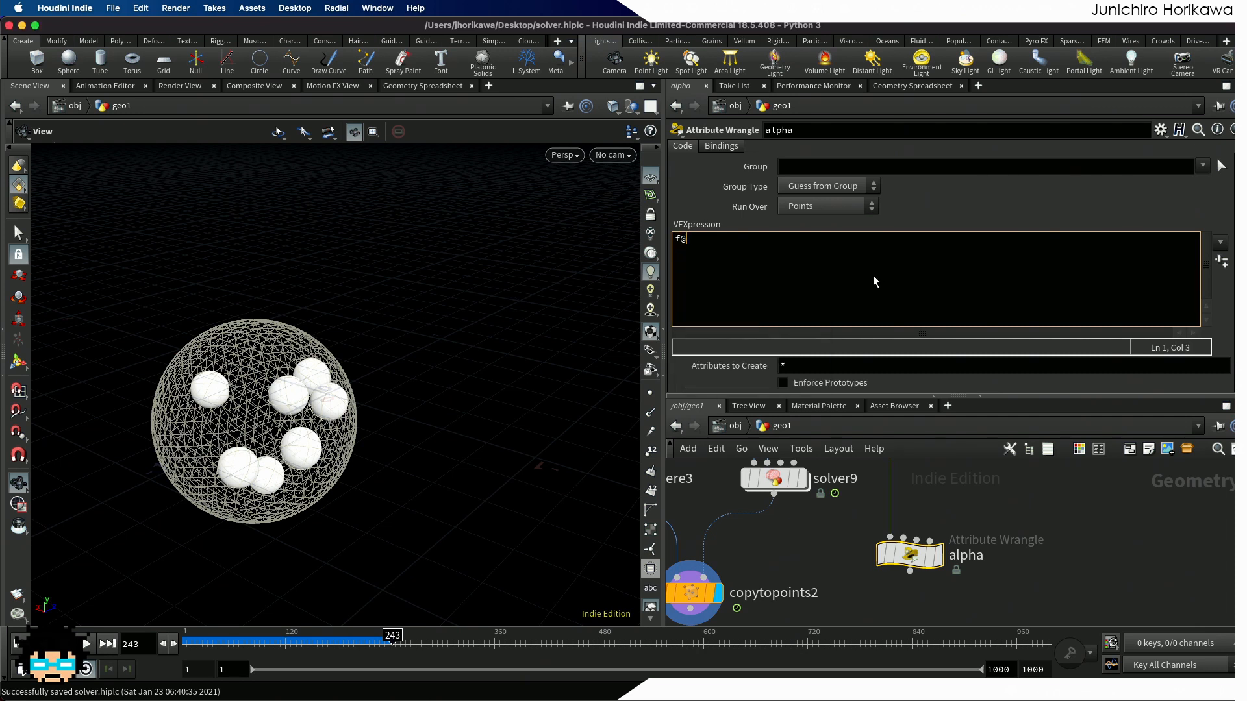
{"action": "key", "text": "BackSpace"}
{"action": "type", "text": "Alha"}
{"action": "key", "text": "BackSpace"}
{"action": "key", "text": "BackSpace"}
{"action": "type", "text": "pha = 0.2;"}
{"action": "left_click", "coordinate": [937, 555]}
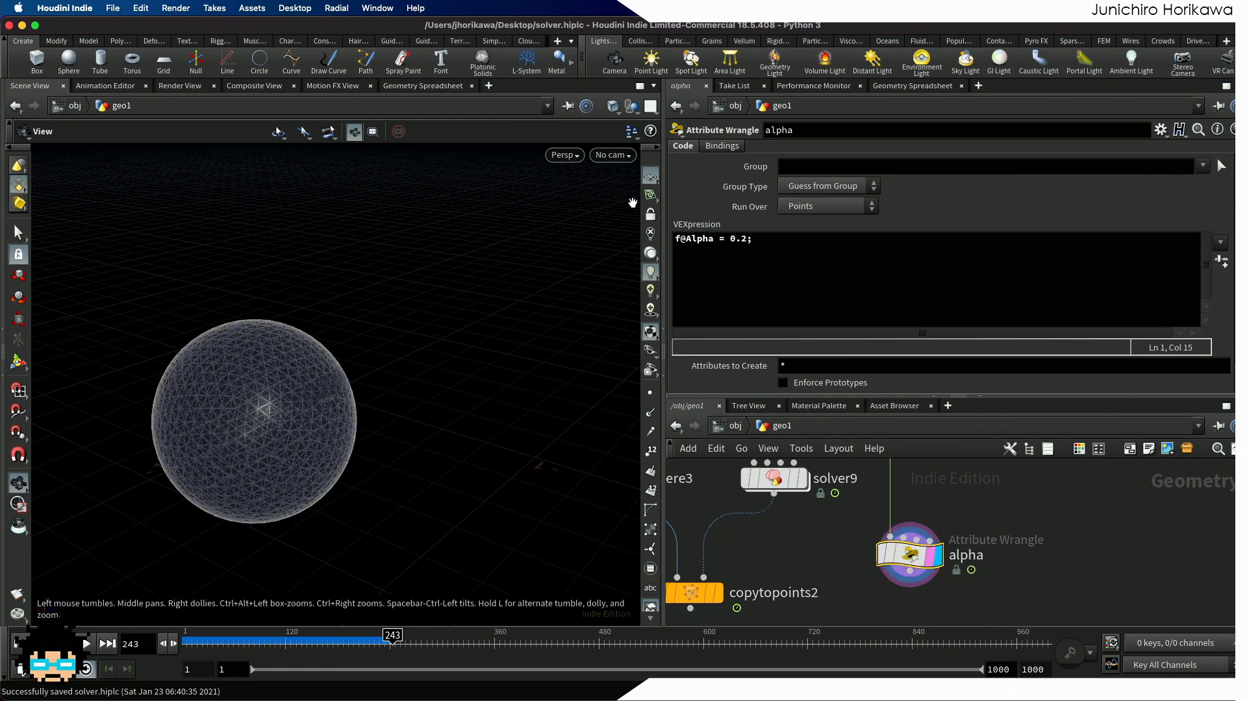
Step: Switch the perspective viewport's shading to Smooth Shaded and orbit around the transparent enclosing sphere
{"action": "left_click", "coordinate": [564, 155]}
{"action": "mouse_move", "coordinate": [604, 215]}
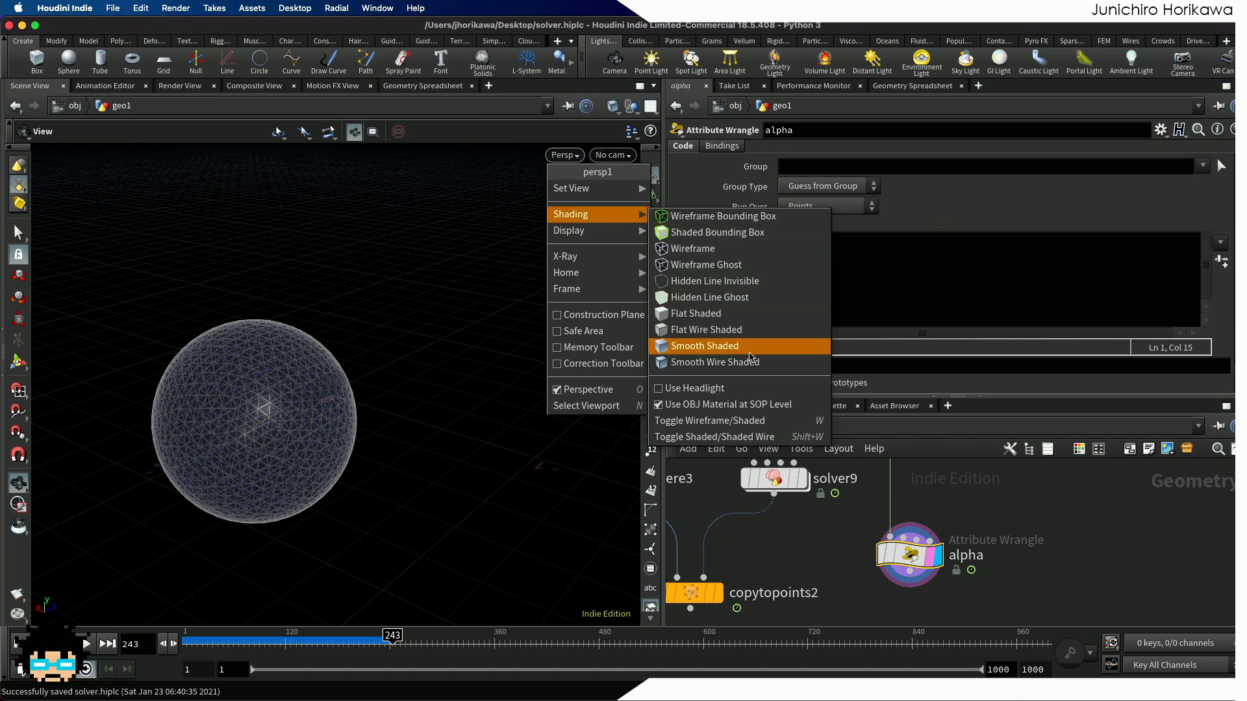
{"action": "left_click", "coordinate": [749, 351]}
{"action": "mouse_move", "coordinate": [431, 361]}
{"action": "left_mouse_down"}
{"action": "mouse_move", "coordinate": [451, 354]}
{"action": "mouse_move", "coordinate": [473, 369]}
{"action": "left_mouse_up"}
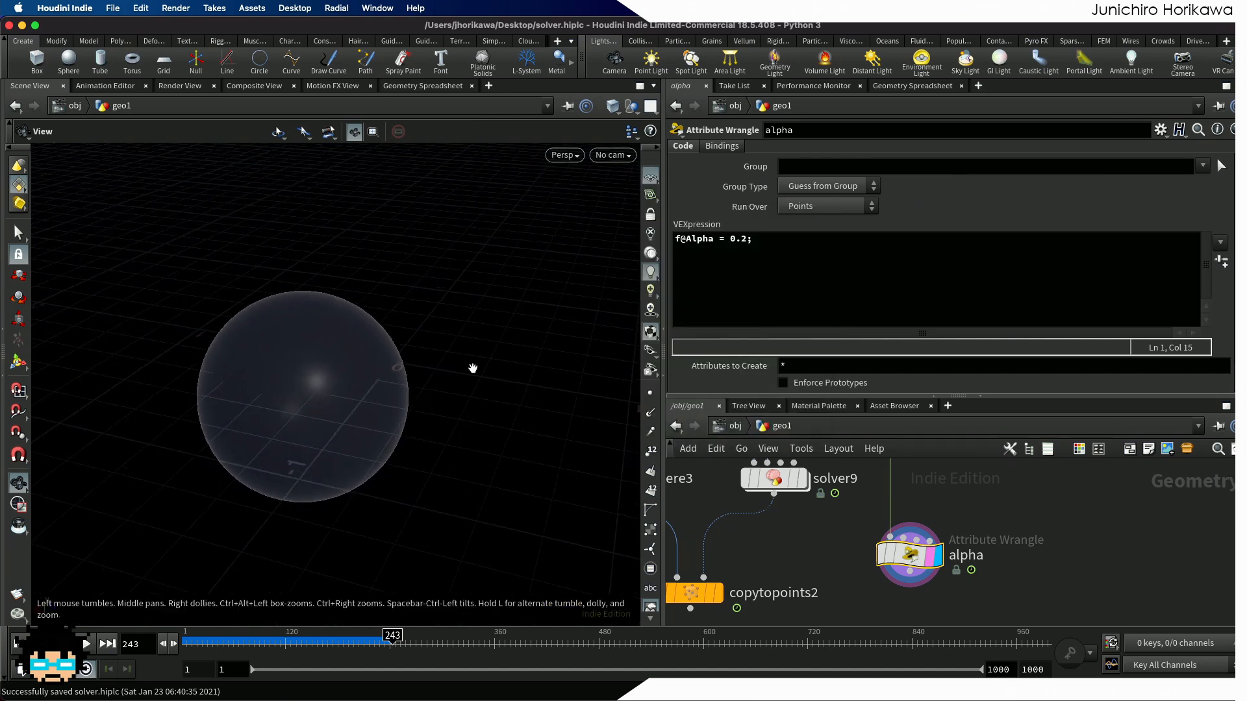
Step: Add a Merge node below copytopoints2 and alpha in the geo1 network
{"action": "middle_click_drag", "start_coordinate": [879, 596], "coordinate": [891, 534]}
{"action": "scroll", "coordinate": [886, 521], "scroll_direction": "down", "scroll_amount": 1}
{"action": "left_click_drag", "start_coordinate": [915, 501], "coordinate": [905, 537]}
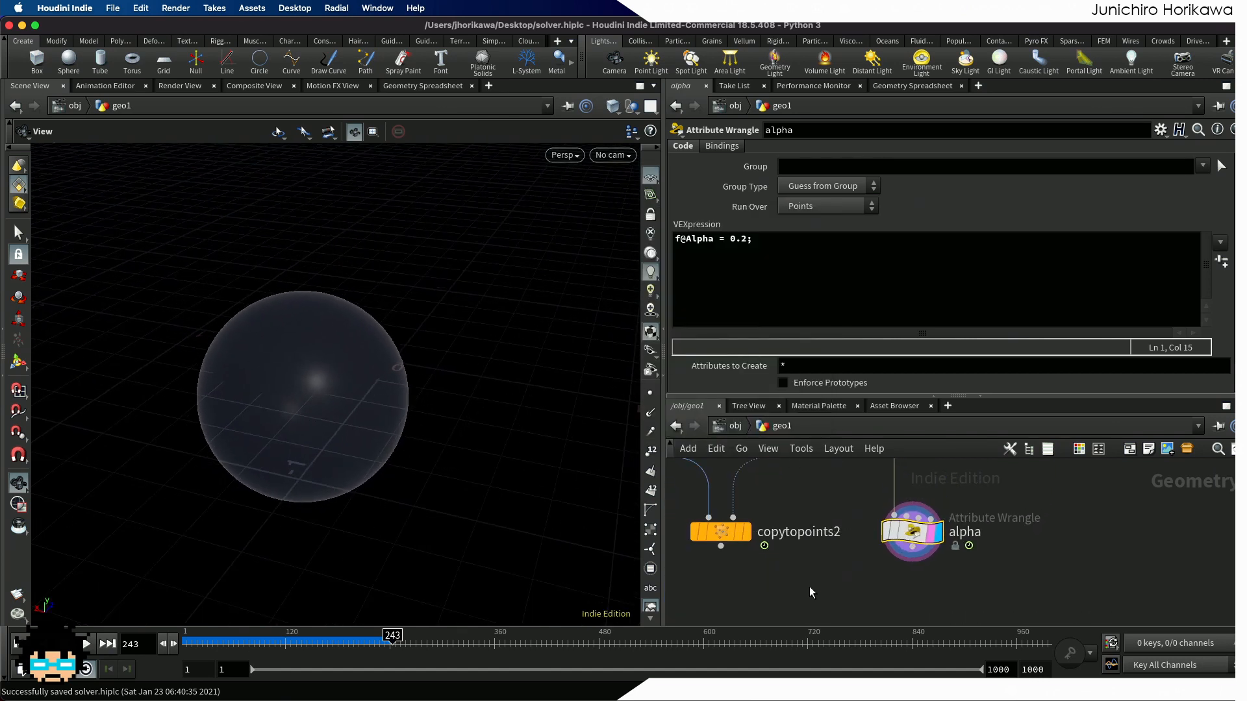
{"action": "key", "text": "Tab"}
{"action": "type", "text": "merge"}
{"action": "key", "text": "Return"}
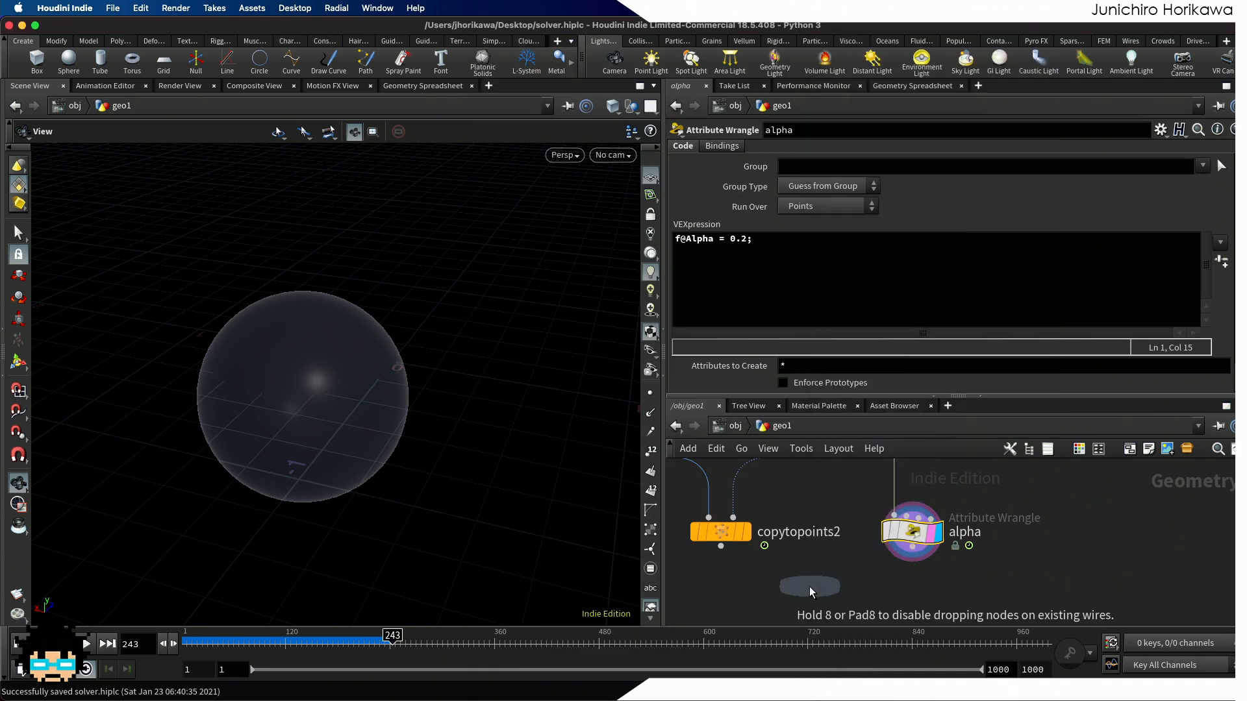
{"action": "left_click", "coordinate": [798, 609]}
Step: Wire copytopoints2 and alpha into the merge node, display it and briefly play the simulation
{"action": "left_click_drag", "start_coordinate": [721, 547], "coordinate": [798, 590]}
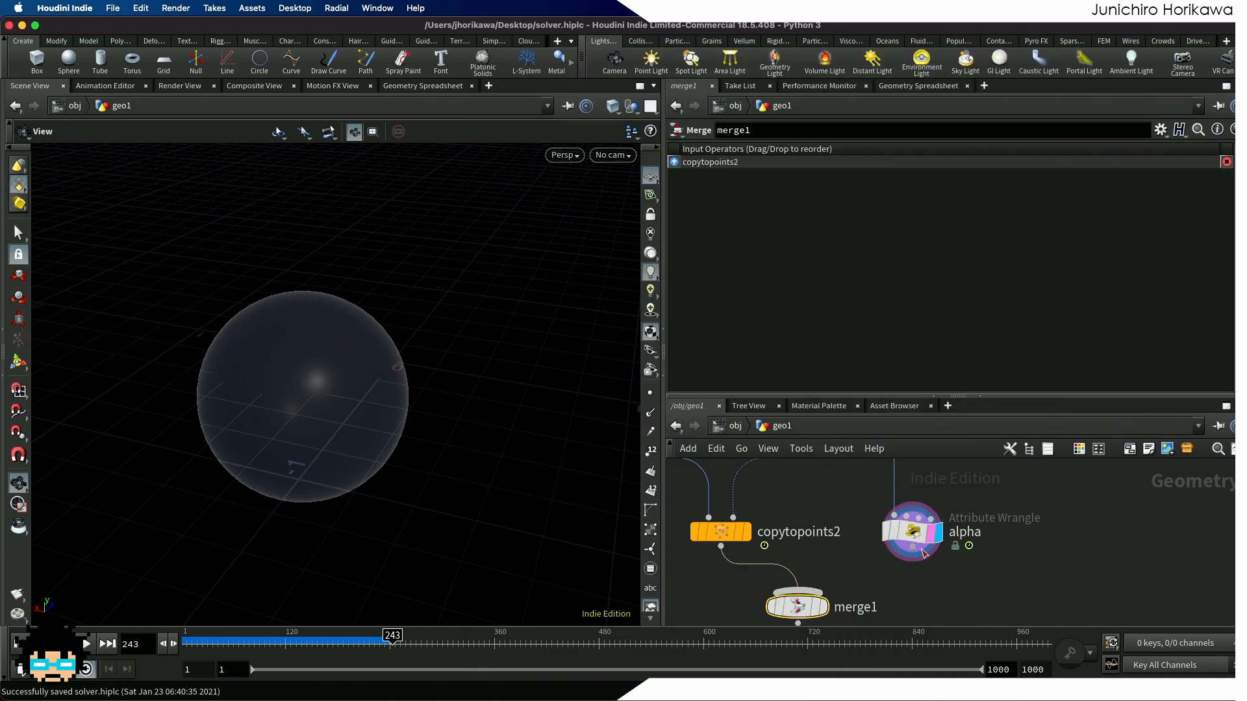
{"action": "left_click_drag", "start_coordinate": [912, 549], "coordinate": [833, 587]}
{"action": "left_click", "coordinate": [805, 591]}
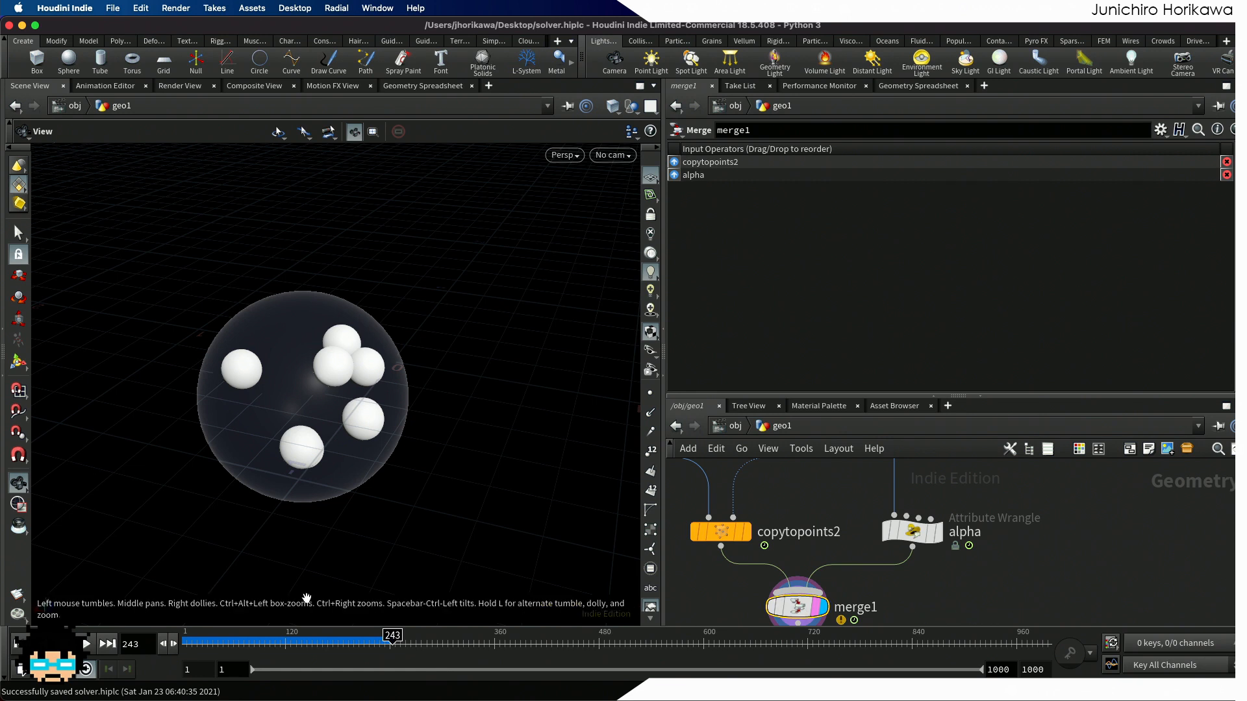
{"action": "left_click", "coordinate": [85, 643]}
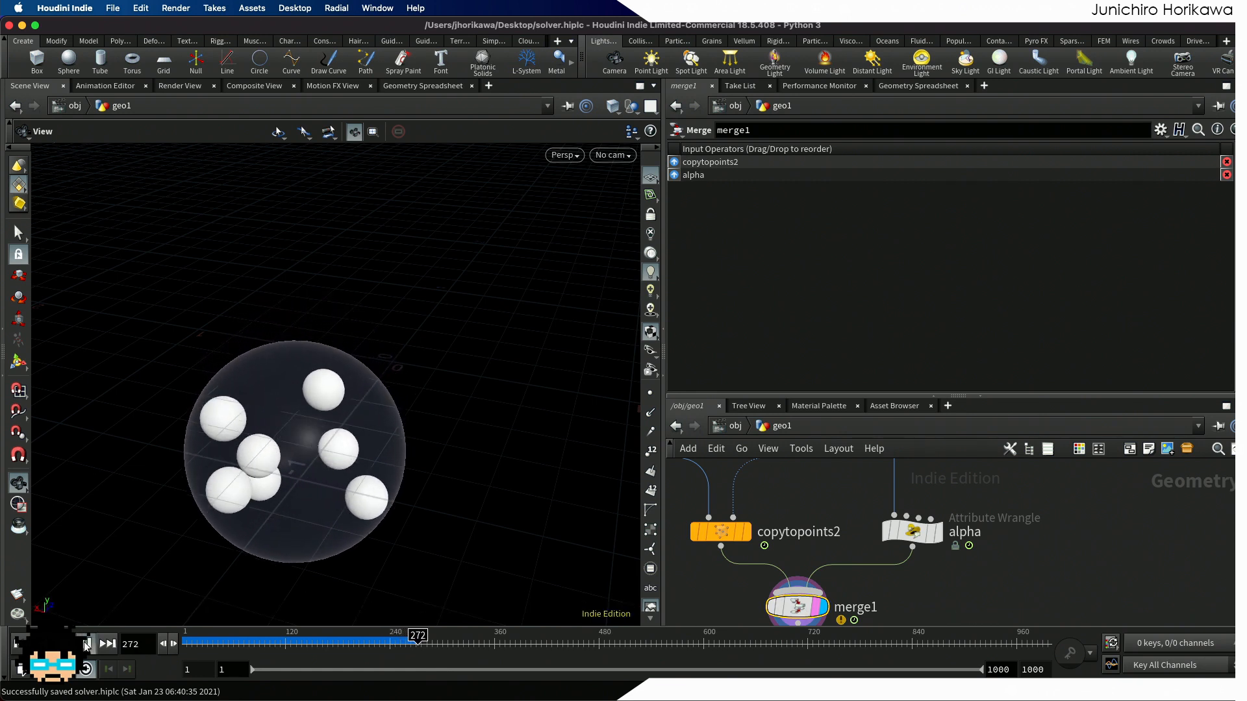
{"action": "left_click", "coordinate": [84, 641]}
Step: Add the line f@col = rand(@P); at the end of the init_points wrangle's code
{"action": "scroll", "coordinate": [774, 529], "scroll_direction": "down", "scroll_amount": 5}
{"action": "middle_click_drag", "start_coordinate": [770, 505], "coordinate": [819, 598]}
{"action": "scroll", "coordinate": [789, 541], "scroll_direction": "up", "scroll_amount": 5}
{"action": "scroll", "coordinate": [817, 547], "scroll_direction": "up", "scroll_amount": 5}
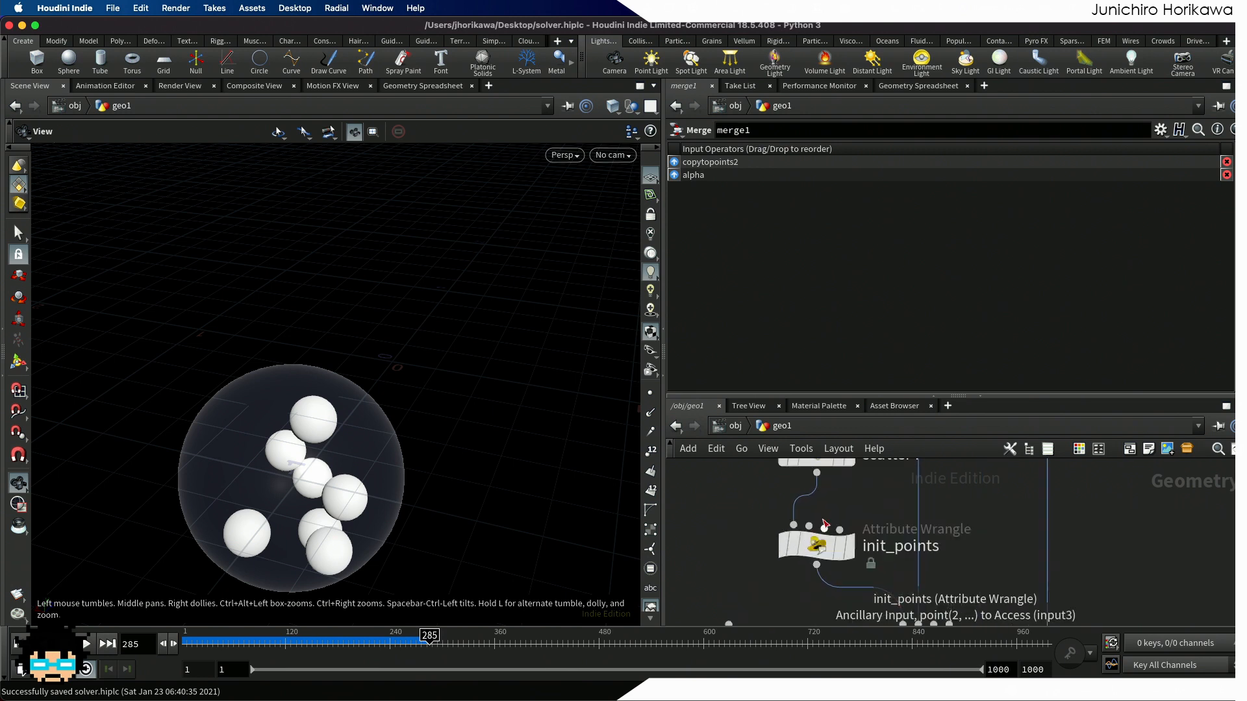
{"action": "middle_click_drag", "start_coordinate": [817, 546], "coordinate": [816, 531]}
{"action": "left_click", "coordinate": [816, 532]}
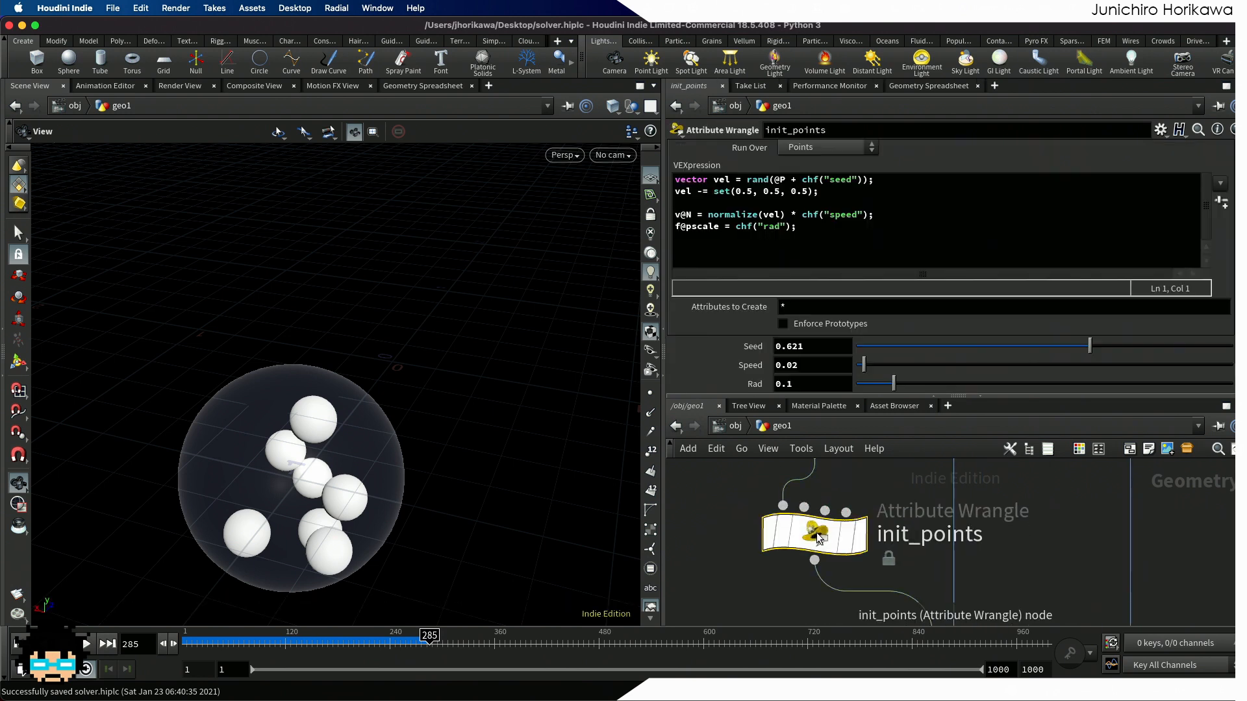
{"action": "left_click", "coordinate": [855, 238]}
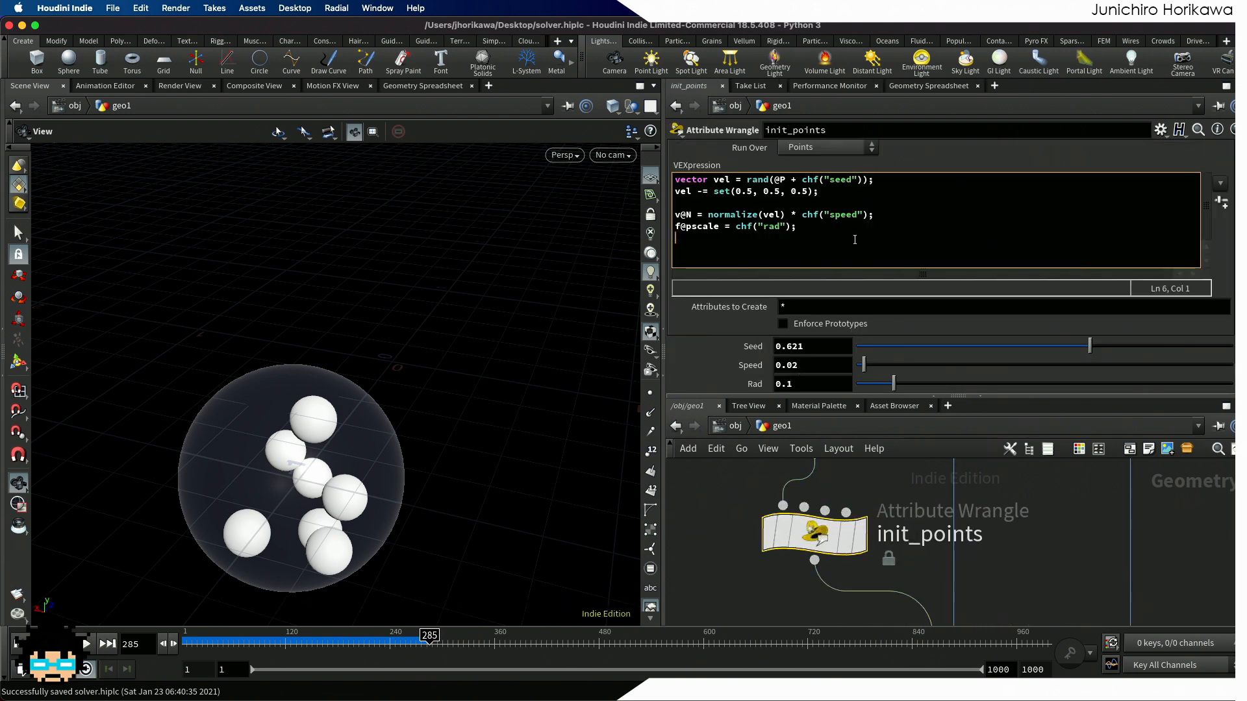
{"action": "key", "text": "Return"}
{"action": "type", "text": "f@col "}
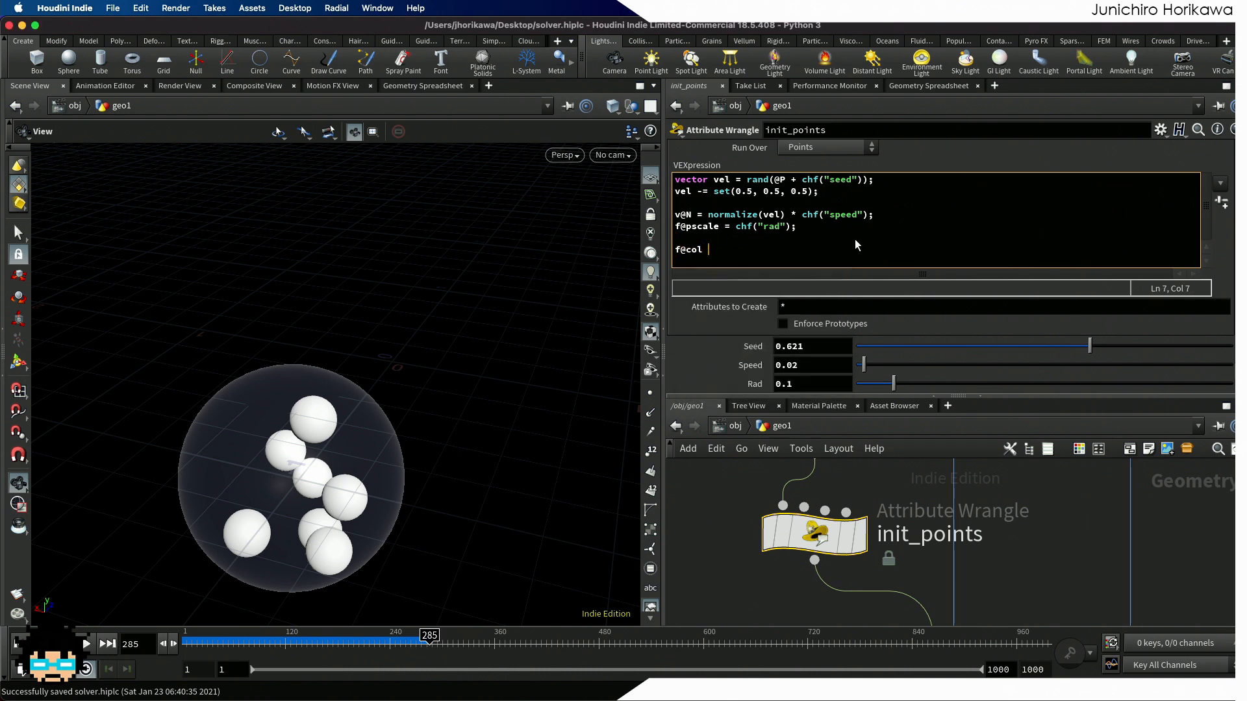
{"action": "type", "text": "= rand(@P);"}
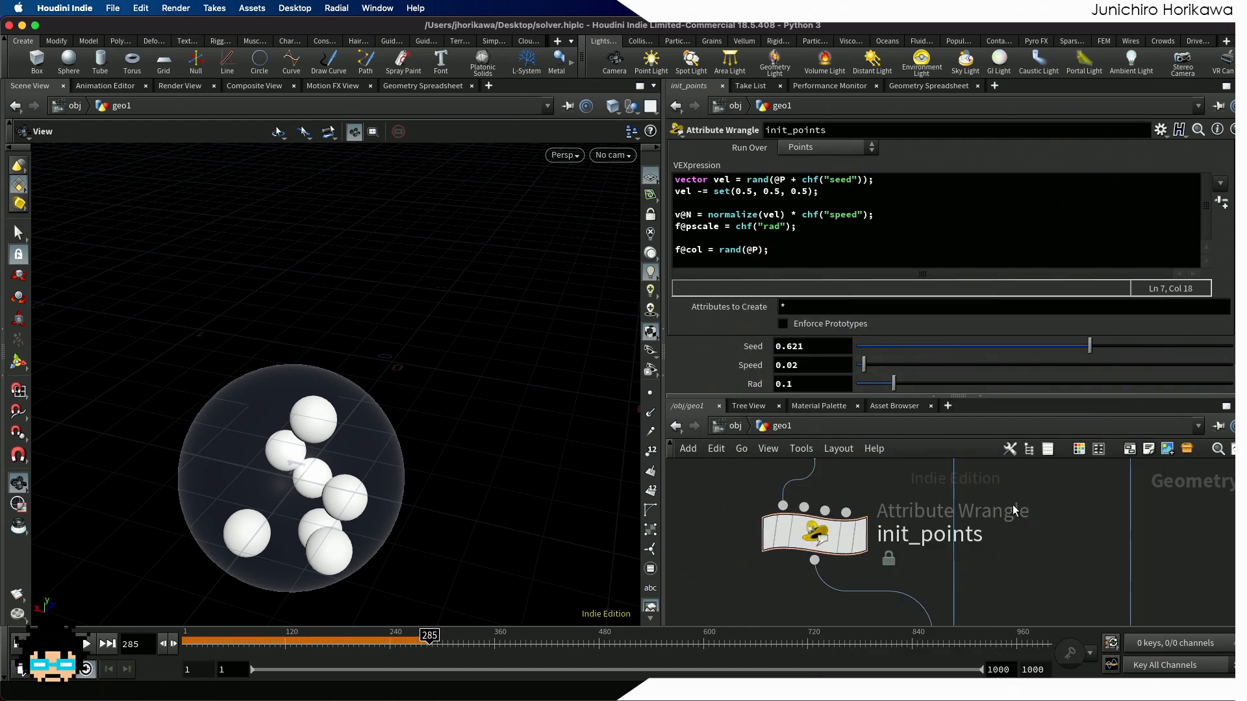
Step: Insert a Color node between solver9 and copytopoints2 and set its color type to Random from Attribute
{"action": "type", "text": "h"}
{"action": "middle_click_drag", "start_coordinate": [1077, 552], "coordinate": [1028, 475]}
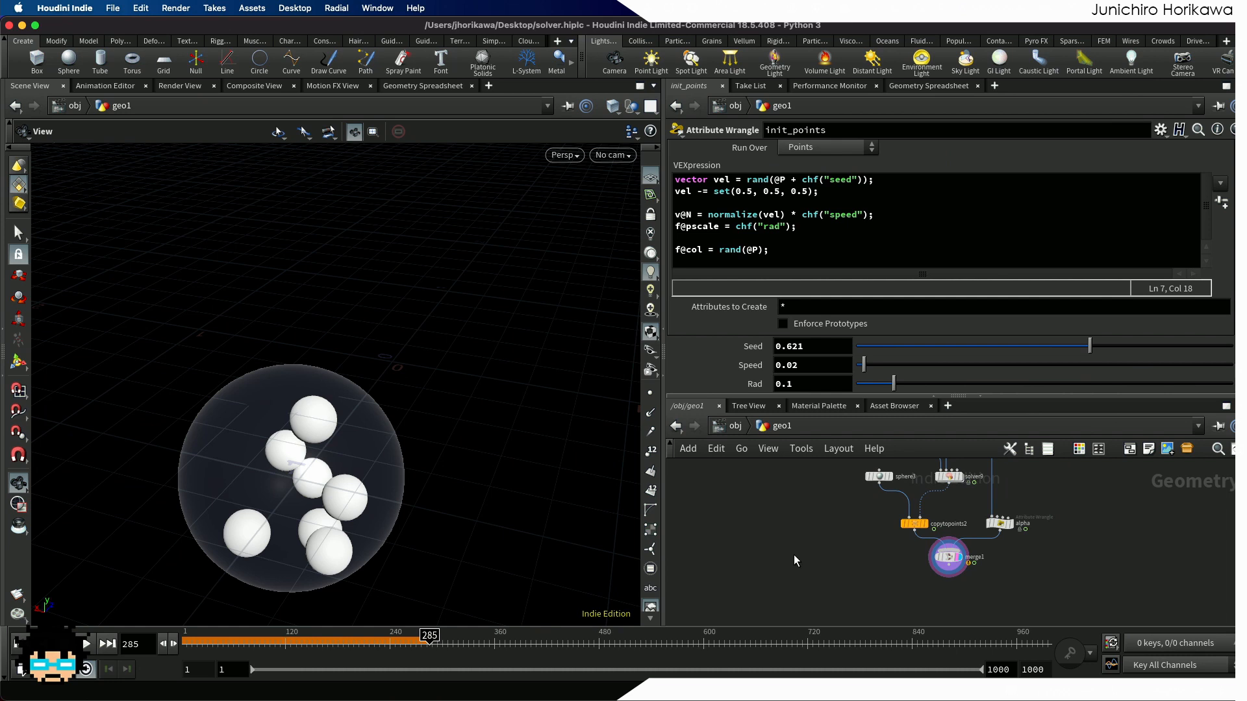
{"action": "left_click", "coordinate": [18, 645]}
{"action": "middle_click_drag", "start_coordinate": [875, 563], "coordinate": [871, 563]}
{"action": "key", "text": "Tab"}
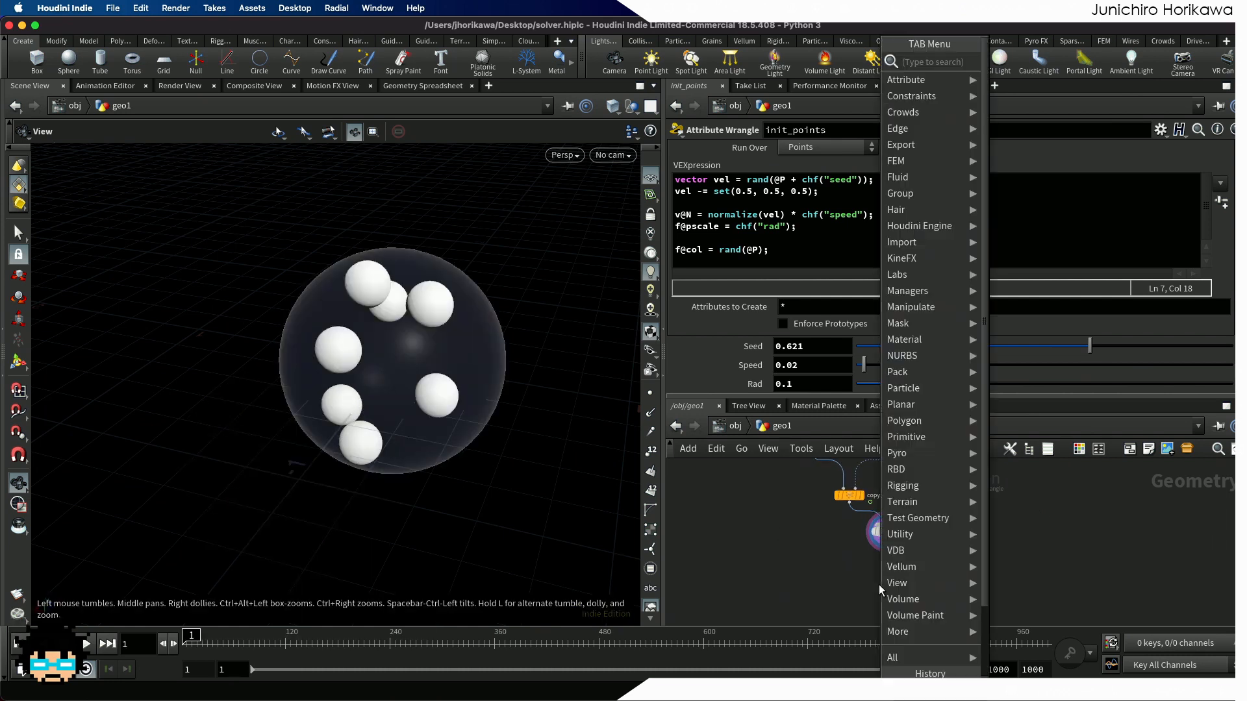
{"action": "type", "text": "null"}
{"action": "key", "text": "Return"}
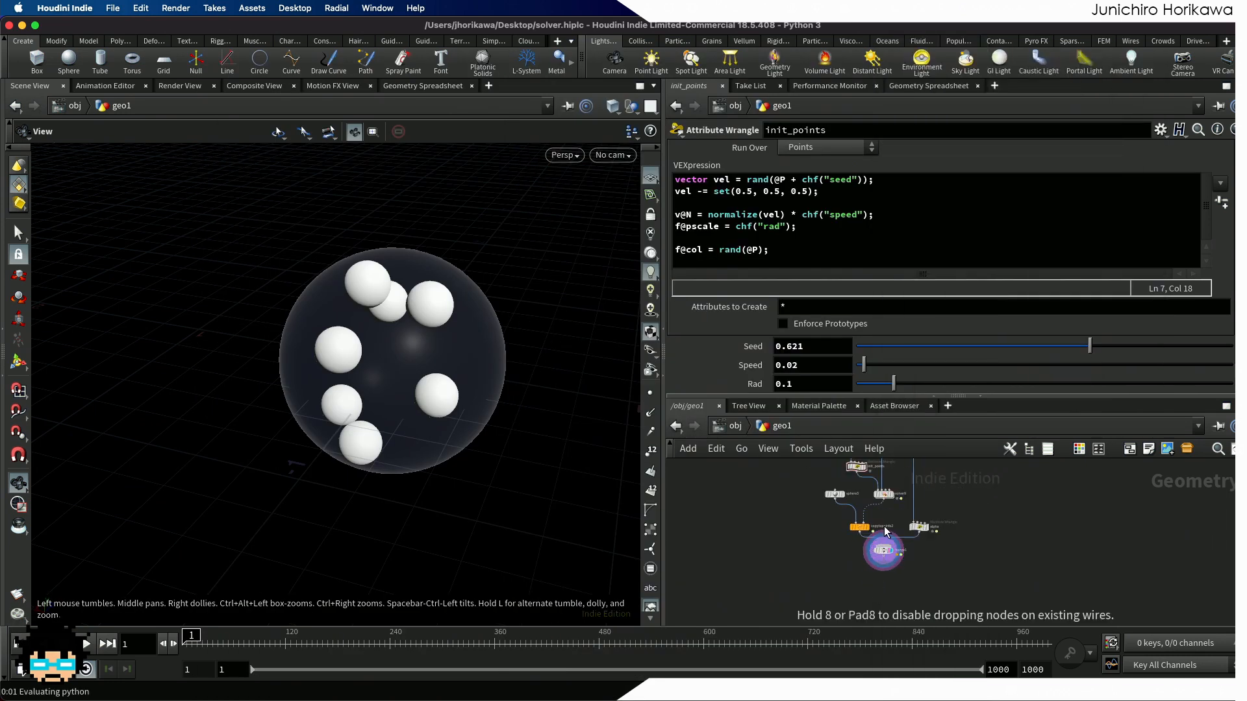
{"action": "scroll", "coordinate": [876, 523], "scroll_direction": "up", "scroll_amount": 3}
{"action": "left_click", "coordinate": [865, 524]}
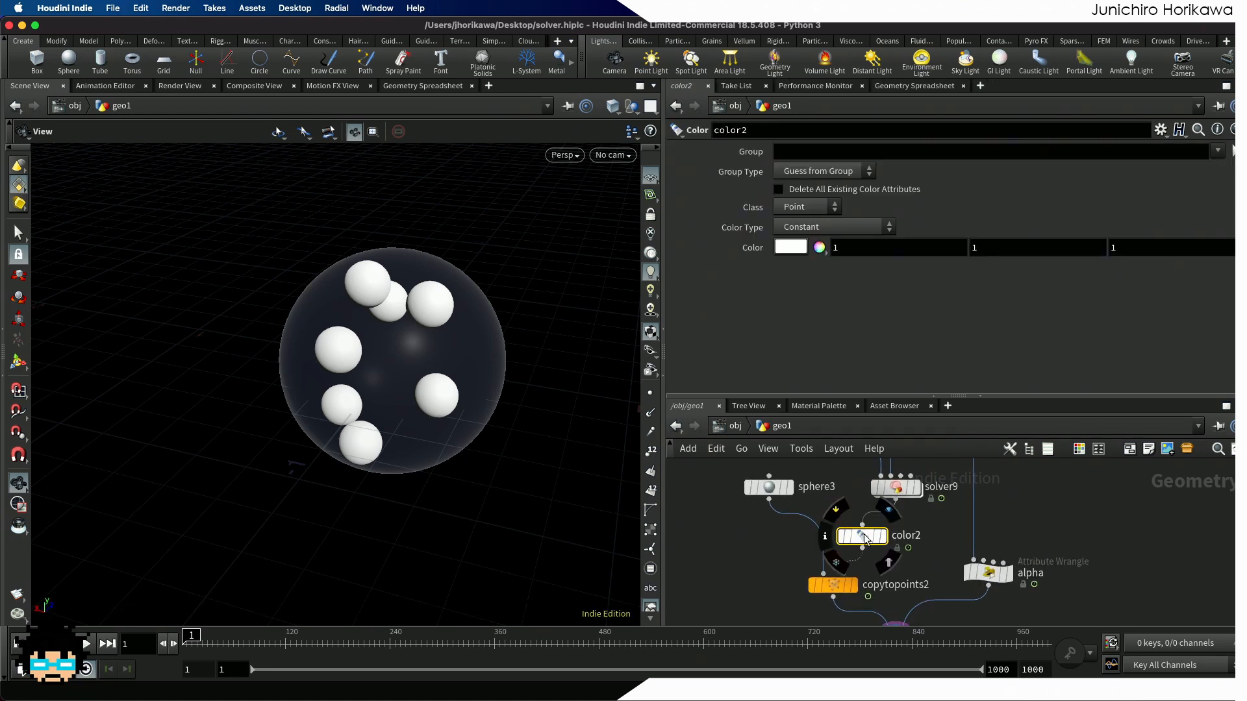
{"action": "left_click", "coordinate": [825, 228]}
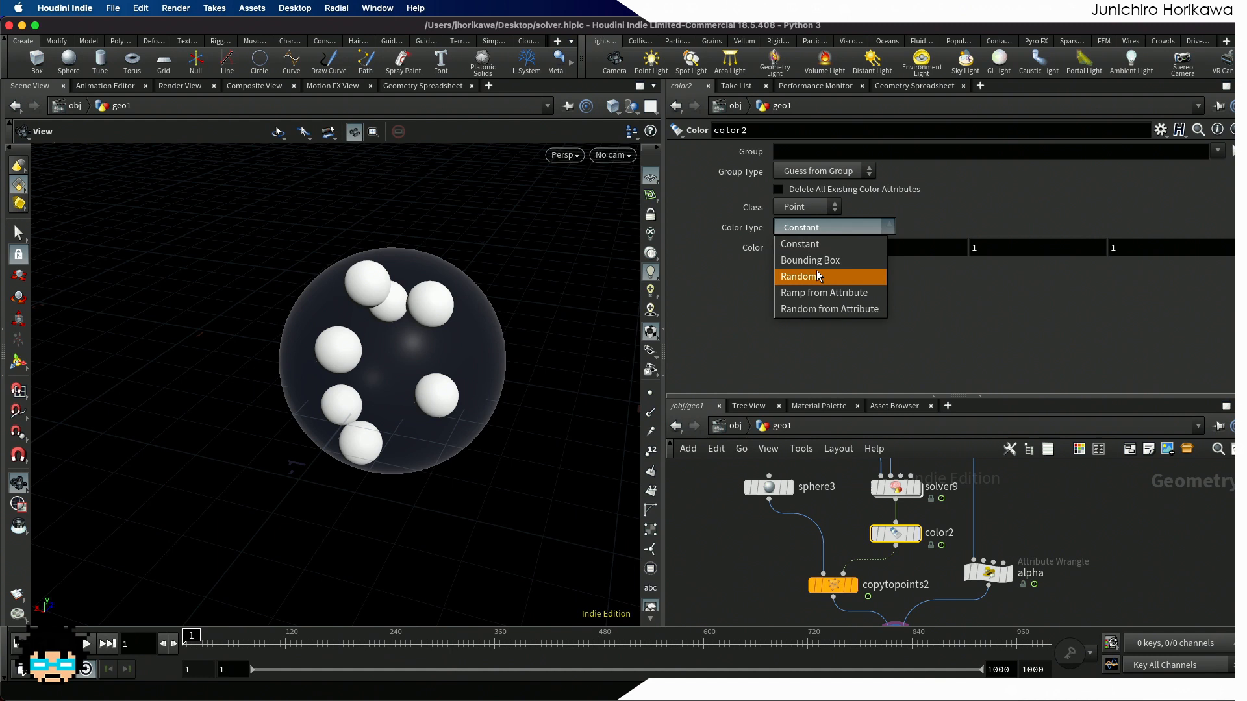
{"action": "left_click", "coordinate": [835, 307]}
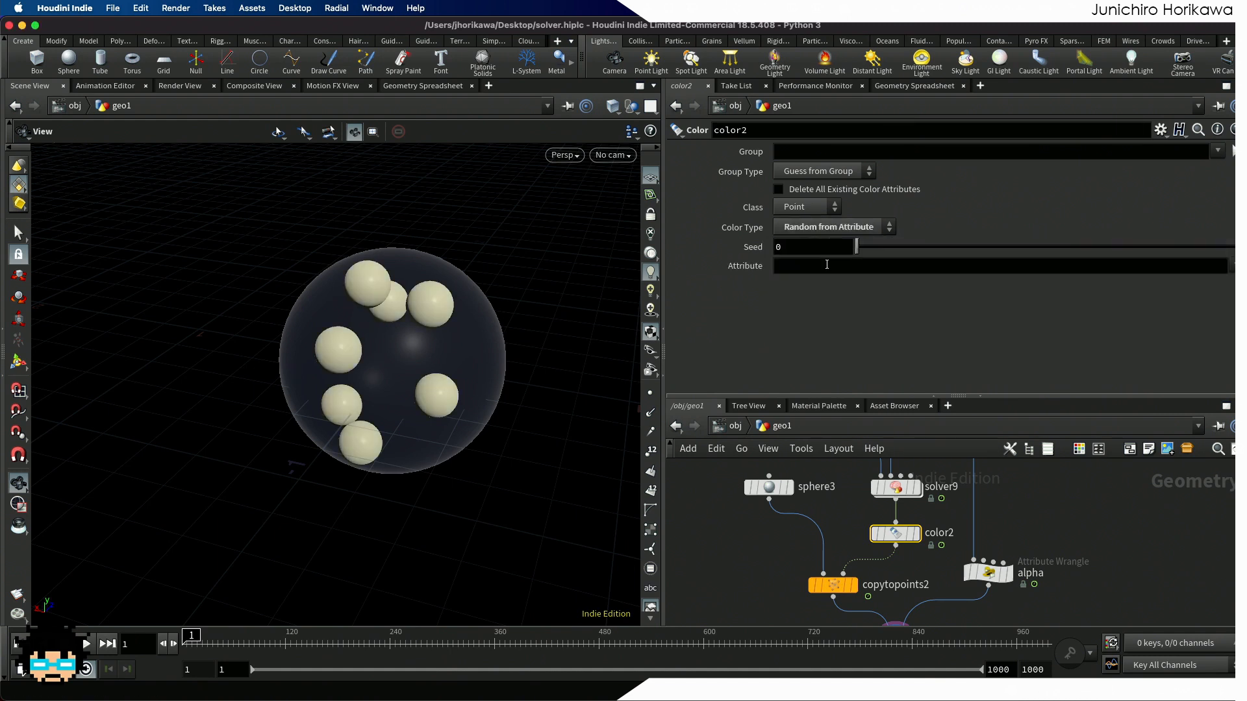
Step: Multiply the random col value by 1000 in init_points so the line reads f@col = rand(@P) * 1000;
{"action": "scroll", "coordinate": [870, 548], "scroll_direction": "down", "scroll_amount": 5}
{"action": "middle_click_drag", "start_coordinate": [846, 492], "coordinate": [854, 557]}
{"action": "scroll", "coordinate": [865, 542], "scroll_direction": "up", "scroll_amount": 4}
{"action": "left_click", "coordinate": [863, 539]}
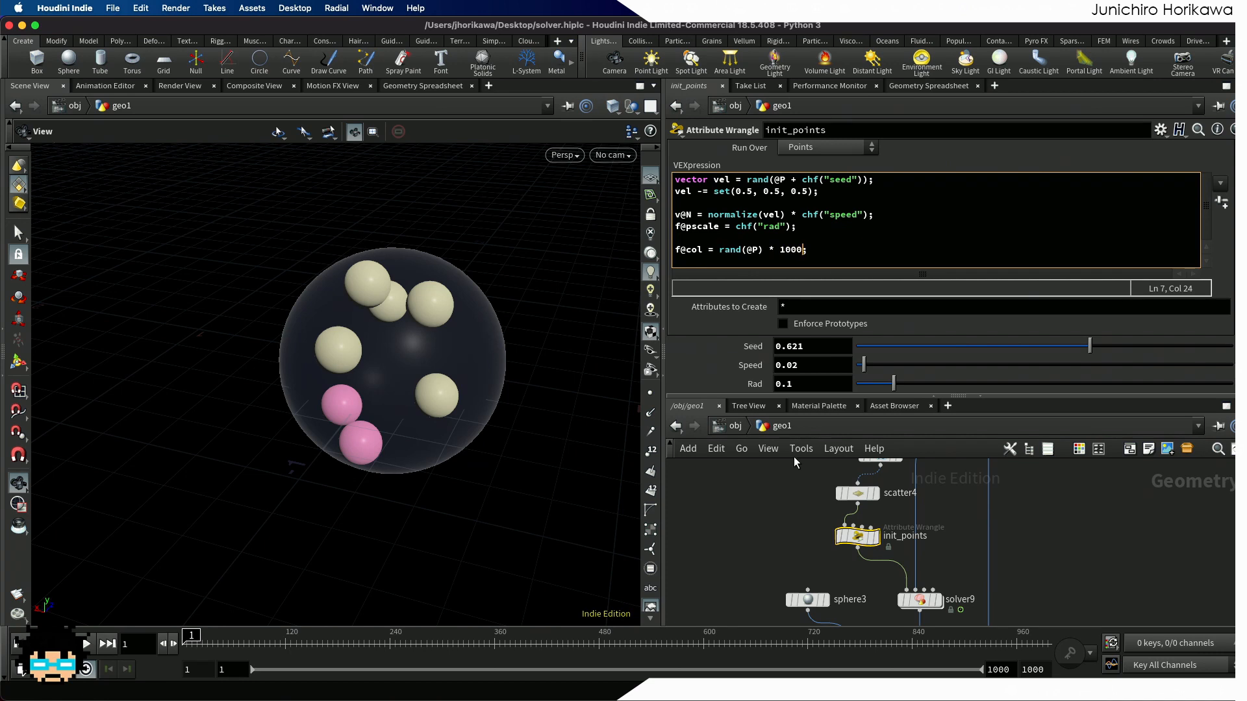
{"action": "left_click", "coordinate": [769, 529]}
{"action": "left_click_drag", "start_coordinate": [418, 418], "coordinate": [625, 480]}
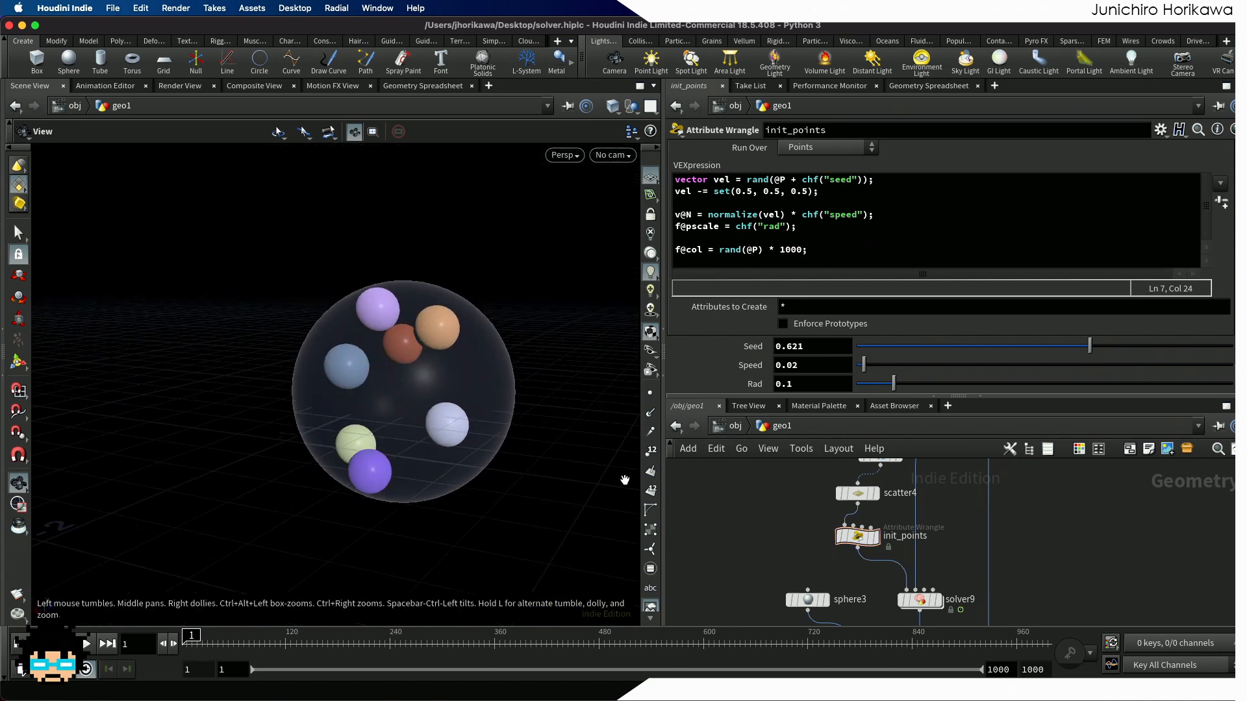
Step: Play the simulation at merge1, stop it, and examine the coloured spheres inside the transparent sphere from several angles
{"action": "scroll", "coordinate": [735, 532], "scroll_direction": "down", "scroll_amount": 3}
{"action": "middle_click_drag", "start_coordinate": [755, 620], "coordinate": [714, 500]}
{"action": "scroll", "coordinate": [809, 556], "scroll_direction": "up", "scroll_amount": 2}
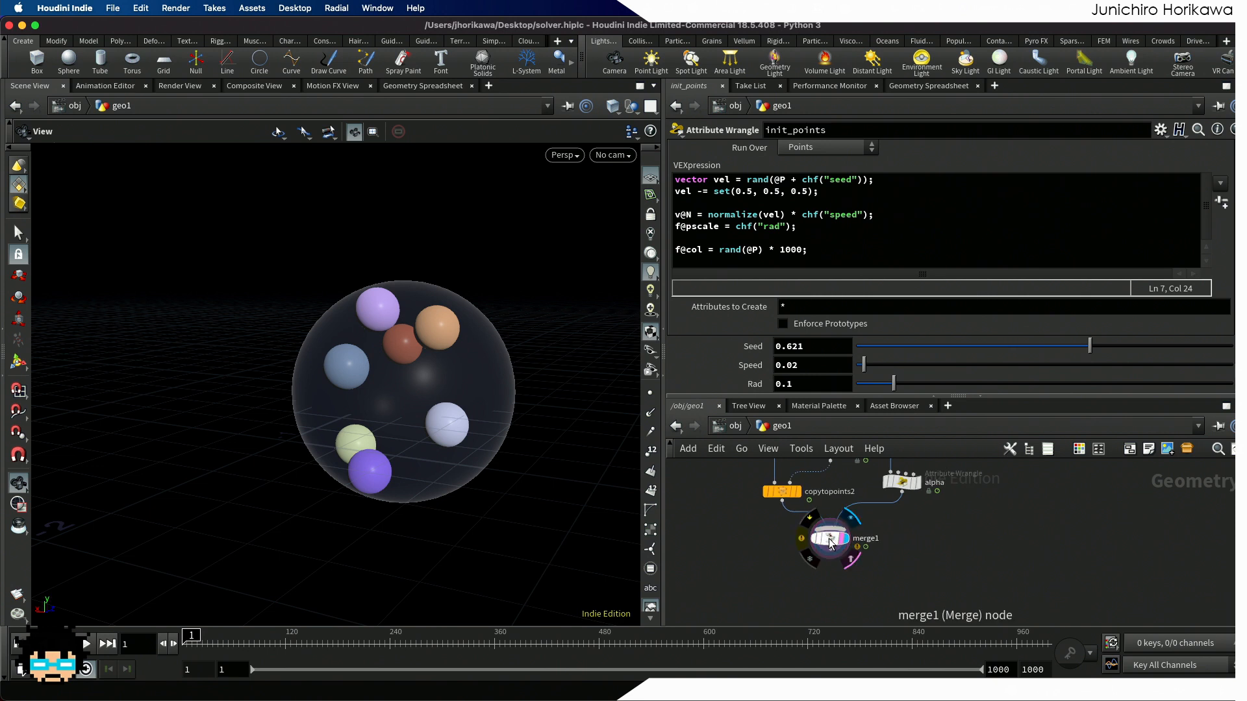
{"action": "left_click", "coordinate": [829, 539]}
{"action": "left_click", "coordinate": [87, 644]}
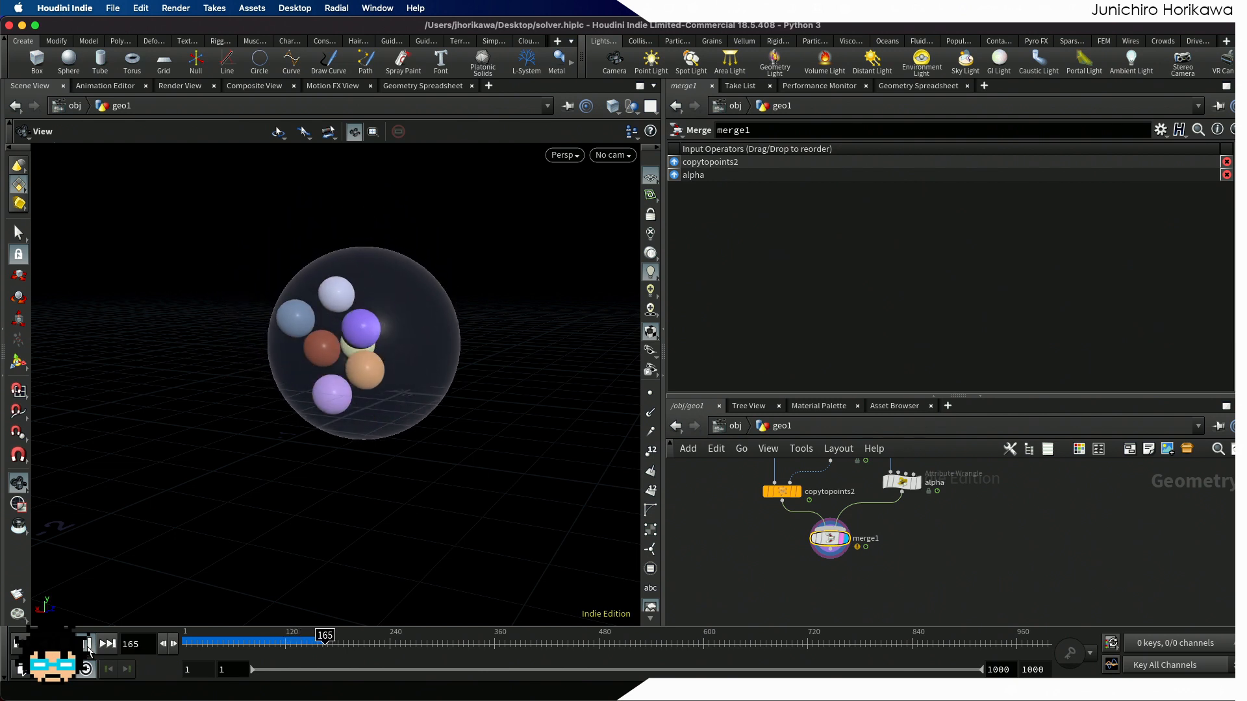
{"action": "left_click", "coordinate": [86, 644]}
{"action": "scroll", "coordinate": [373, 374], "scroll_direction": "up", "scroll_amount": 5}
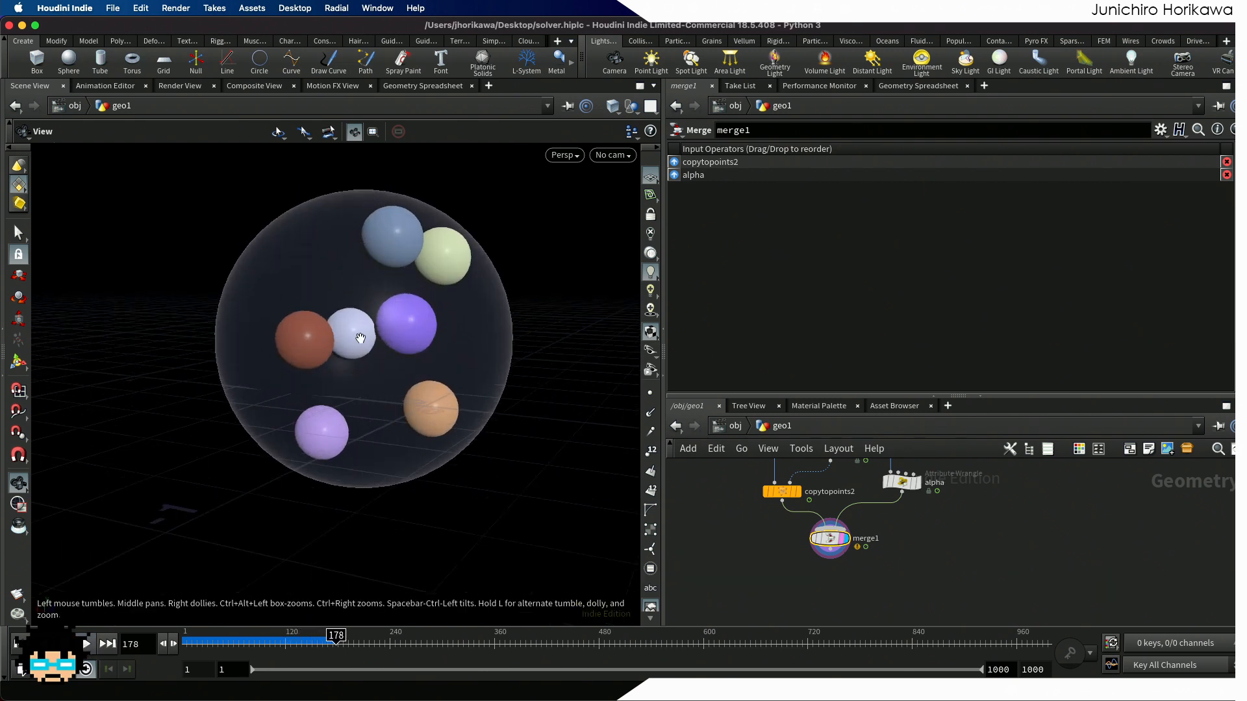
{"action": "left_click_drag", "start_coordinate": [359, 337], "coordinate": [409, 409]}
{"action": "middle_click_drag", "start_coordinate": [352, 345], "coordinate": [375, 421]}
{"action": "scroll", "coordinate": [375, 420], "scroll_direction": "up", "scroll_amount": 3}
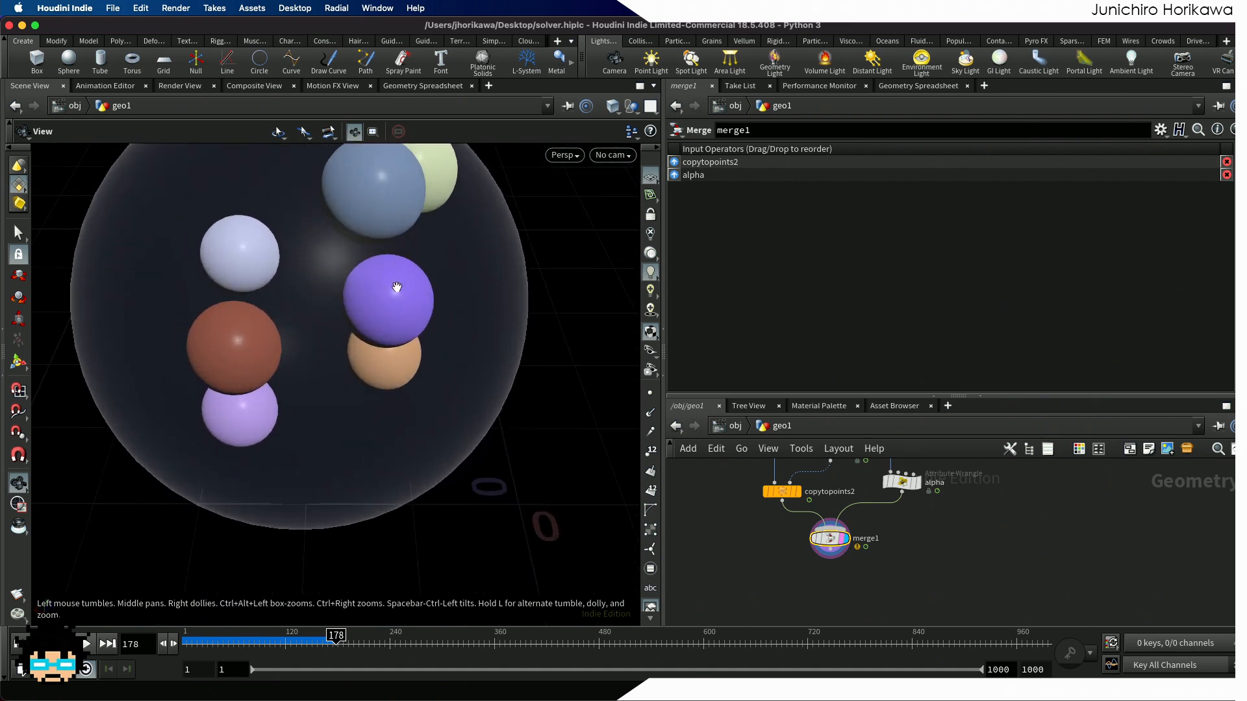
{"action": "scroll", "coordinate": [397, 287], "scroll_direction": "down", "scroll_amount": 4}
{"action": "left_click_drag", "start_coordinate": [396, 287], "coordinate": [409, 317]}
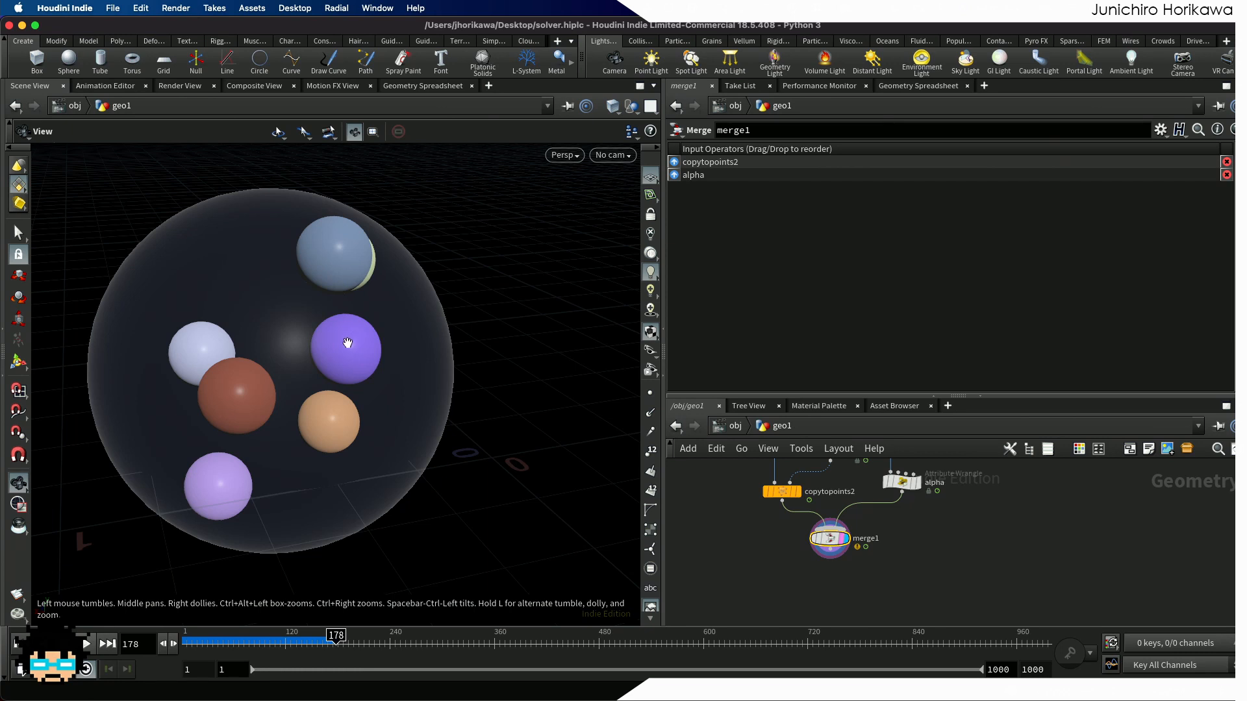
{"action": "left_click_drag", "start_coordinate": [348, 343], "coordinate": [421, 332]}
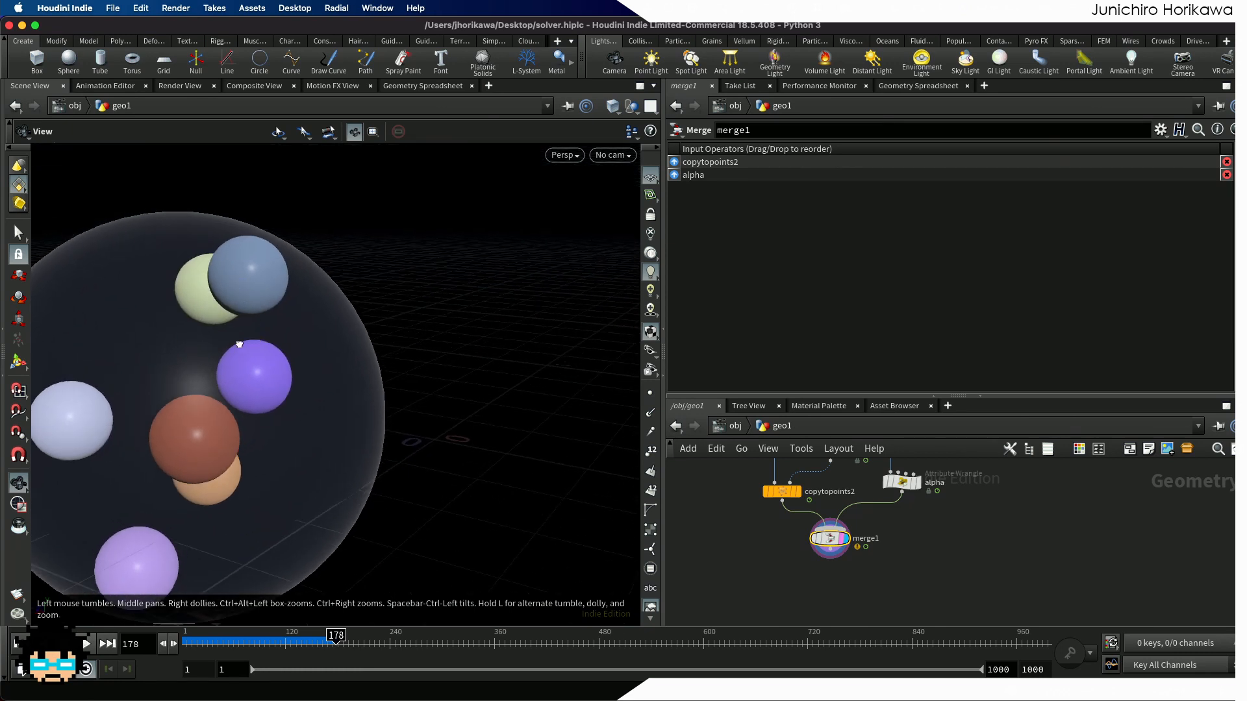
{"action": "left_click_drag", "start_coordinate": [239, 345], "coordinate": [338, 288]}
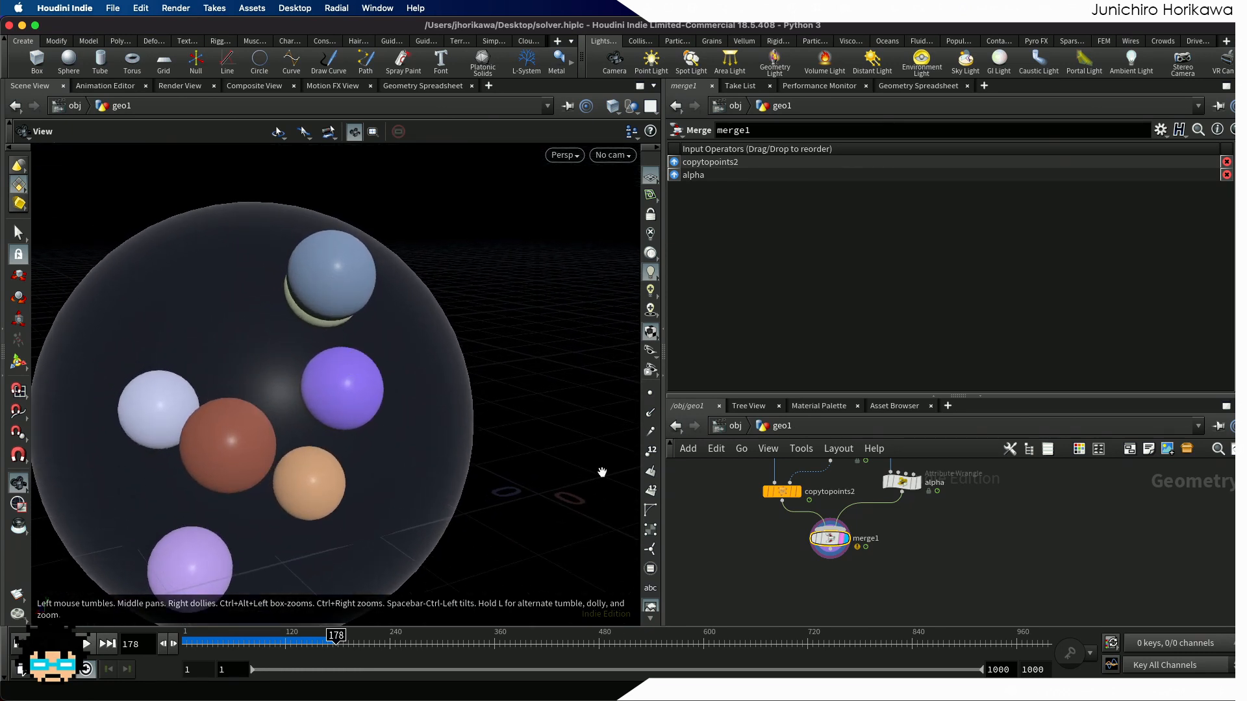
Step: Enter solver9's inner network and select the reflect wrangle to show its code
{"action": "scroll", "coordinate": [695, 521], "scroll_direction": "down", "scroll_amount": 5}
{"action": "scroll", "coordinate": [798, 487], "scroll_direction": "up", "scroll_amount": 2}
{"action": "middle_click_drag", "start_coordinate": [907, 501], "coordinate": [949, 563]}
{"action": "scroll", "coordinate": [833, 519], "scroll_direction": "up", "scroll_amount": 5}
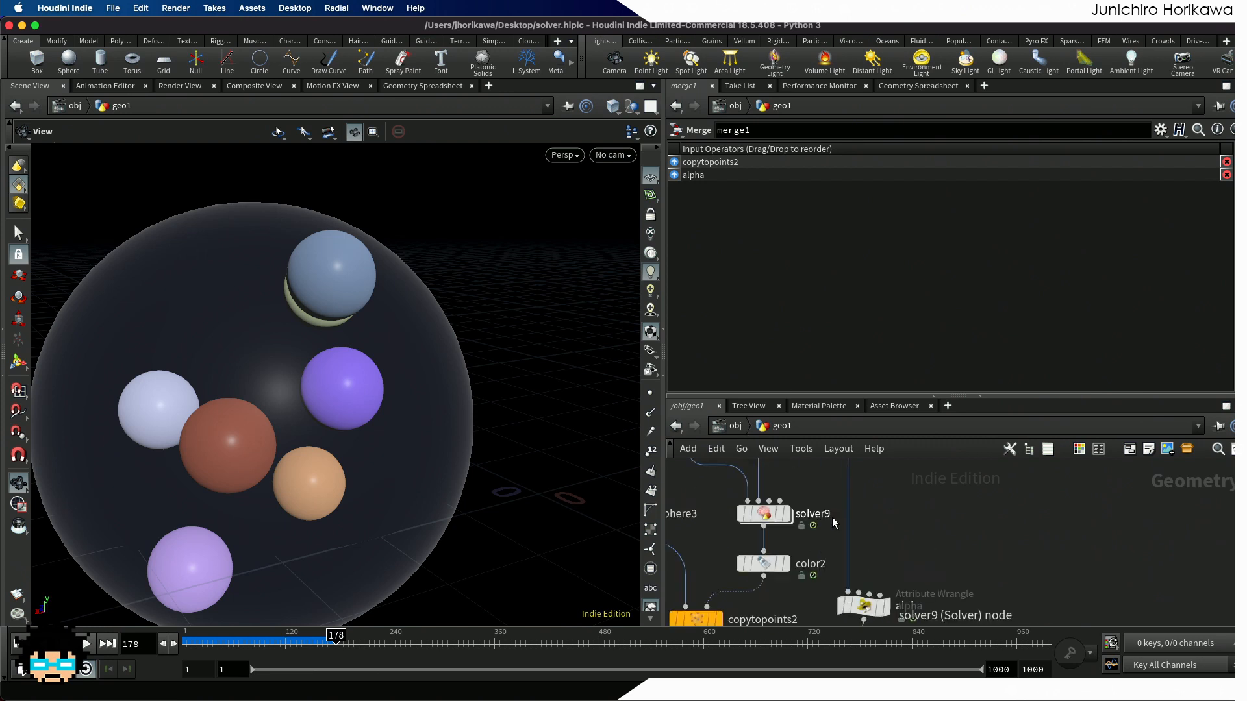
{"action": "scroll", "coordinate": [832, 522], "scroll_direction": "up", "scroll_amount": 1}
{"action": "middle_click_drag", "start_coordinate": [898, 518], "coordinate": [987, 539]}
{"action": "double_click", "coordinate": [840, 539]}
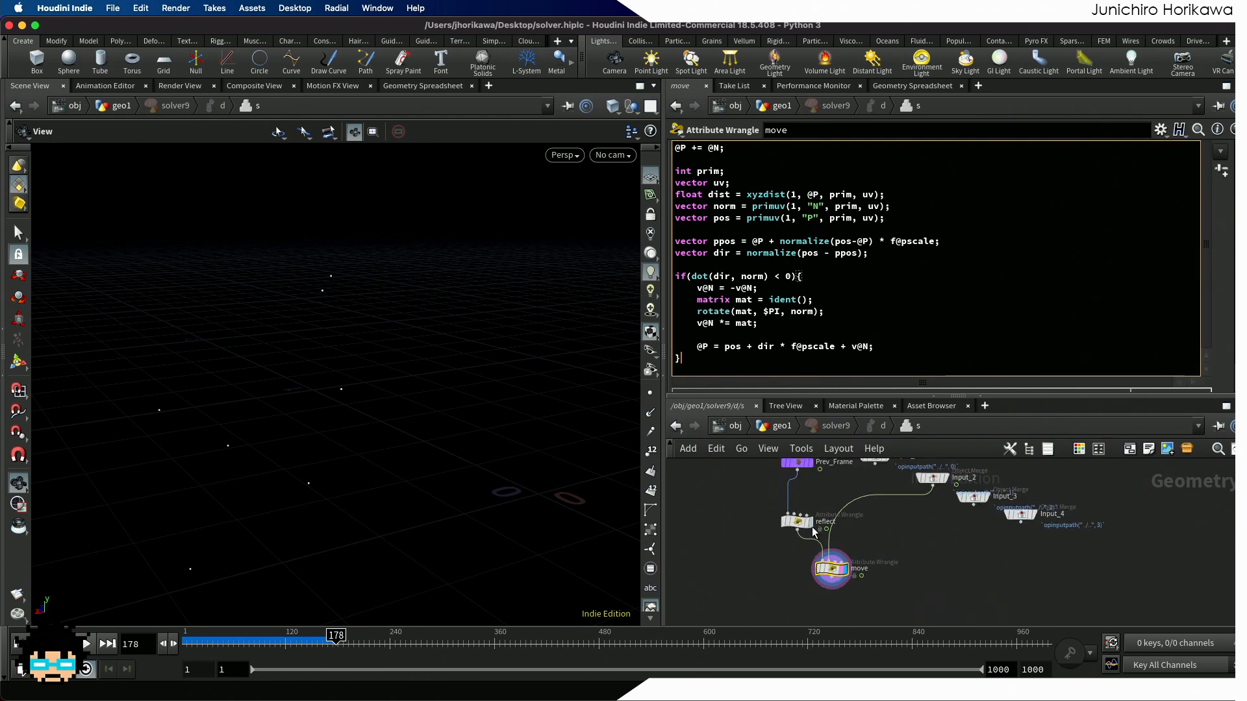
{"action": "scroll", "coordinate": [822, 552], "scroll_direction": "up", "scroll_amount": 3}
{"action": "left_click", "coordinate": [768, 489]}
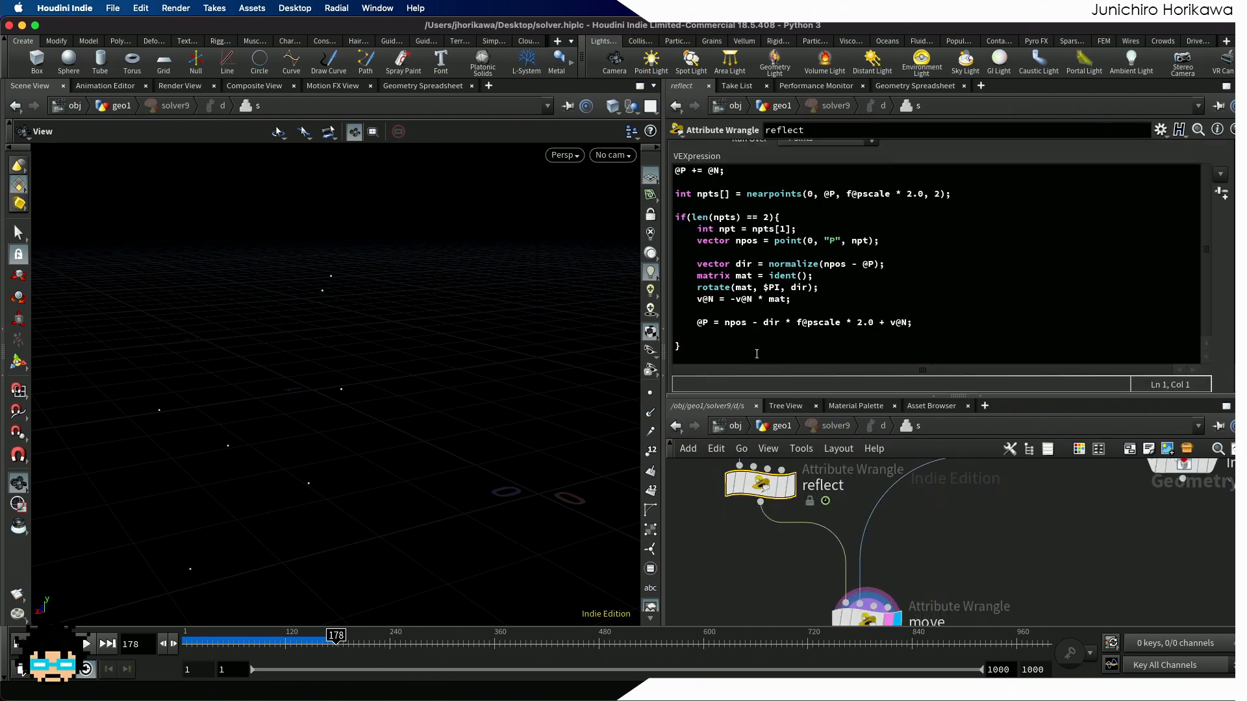
Step: Add f@col = rand(@P + chf("seed")); at the end of reflect's if block and create the wrangle's Seed parameter
{"action": "left_click_drag", "start_coordinate": [700, 350], "coordinate": [675, 217]}
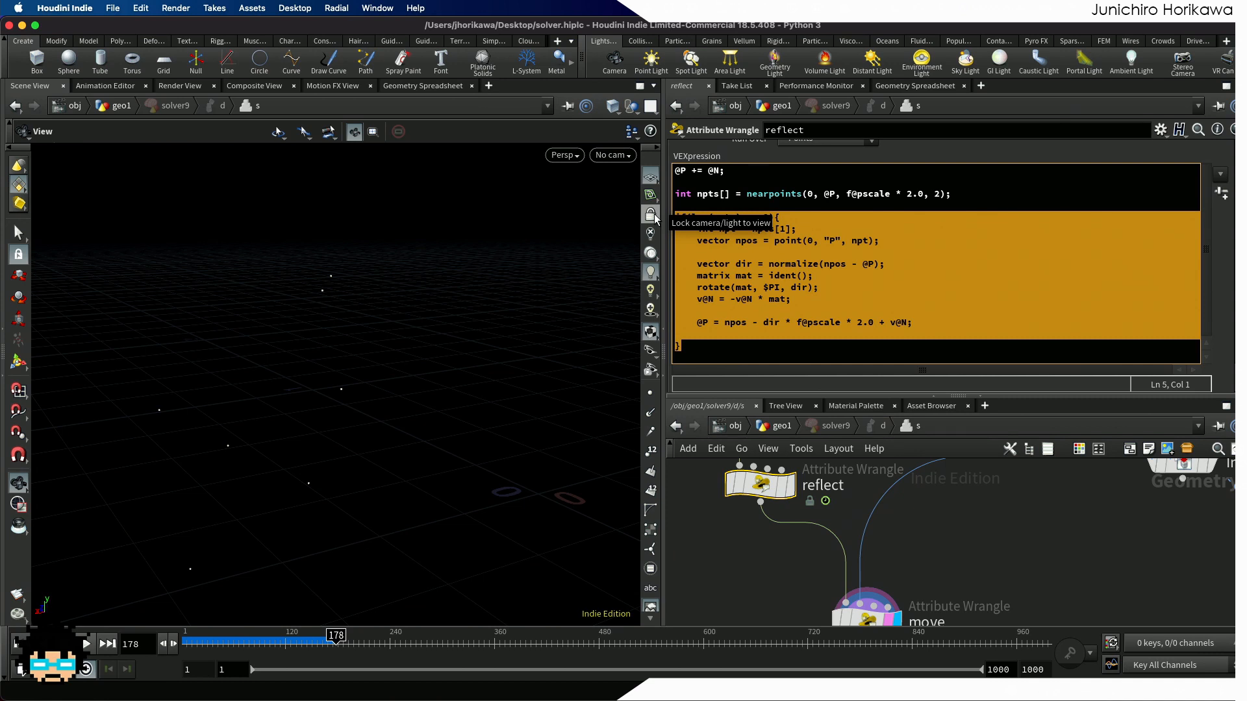
{"action": "left_click", "coordinate": [722, 335]}
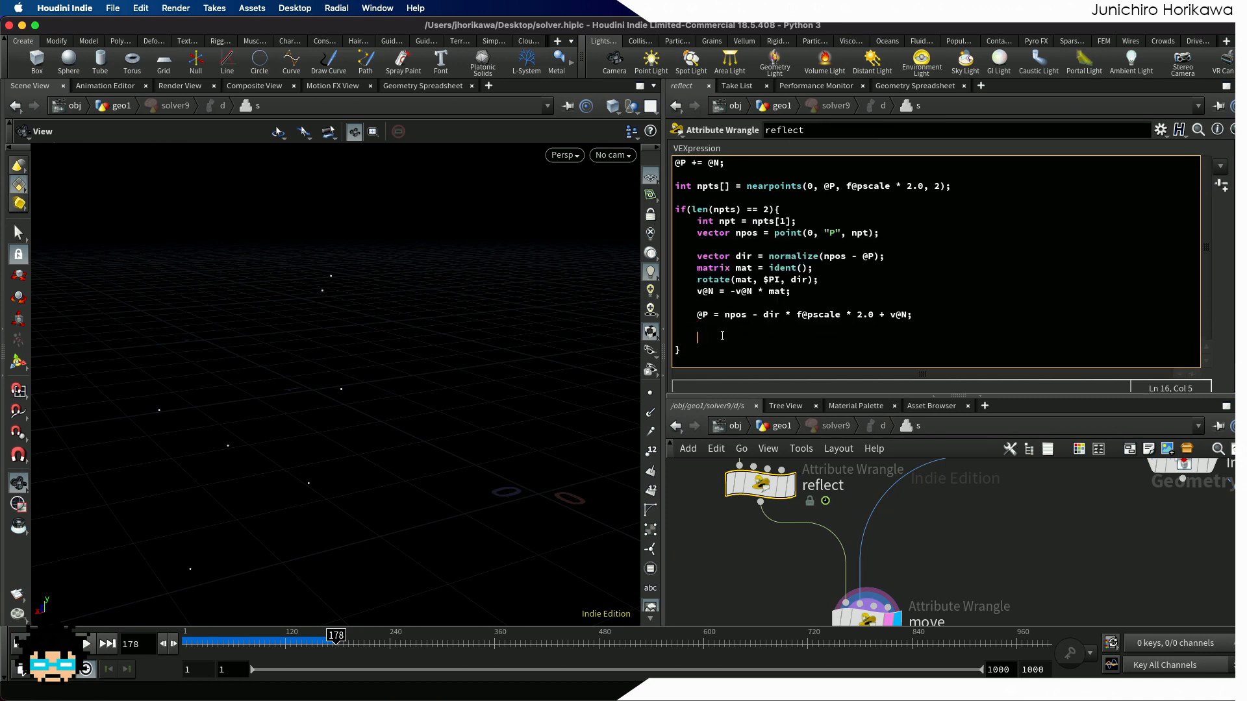
{"action": "type", "text": "f@co"}
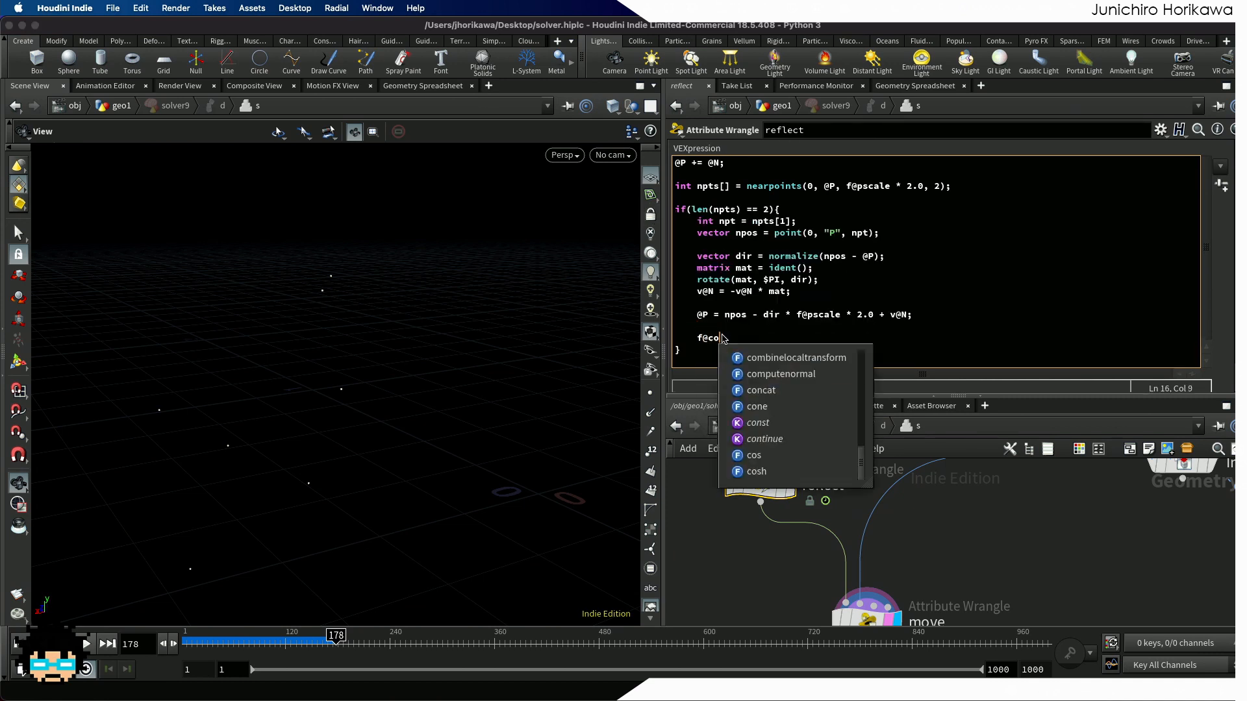
{"action": "type", "text": "l = rand(@P);"}
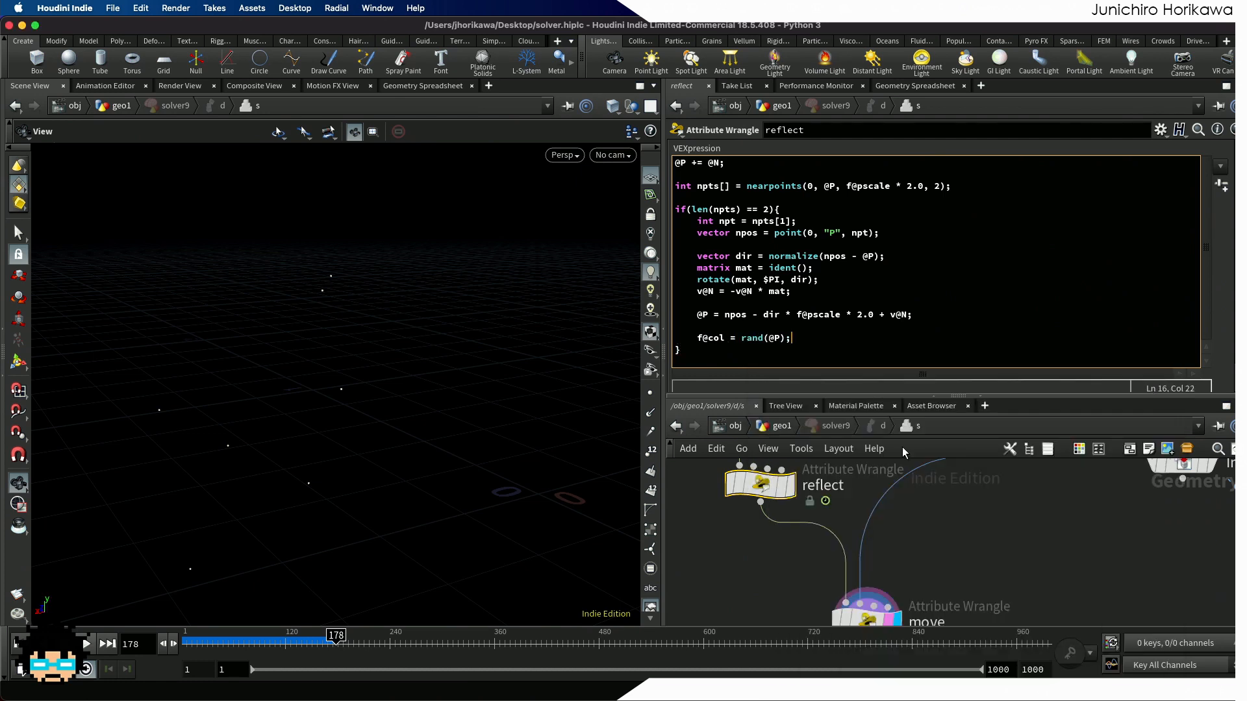
{"action": "key", "text": "BackSpace"}
{"action": "type", "text": "+ chf(\"seed\"));"}
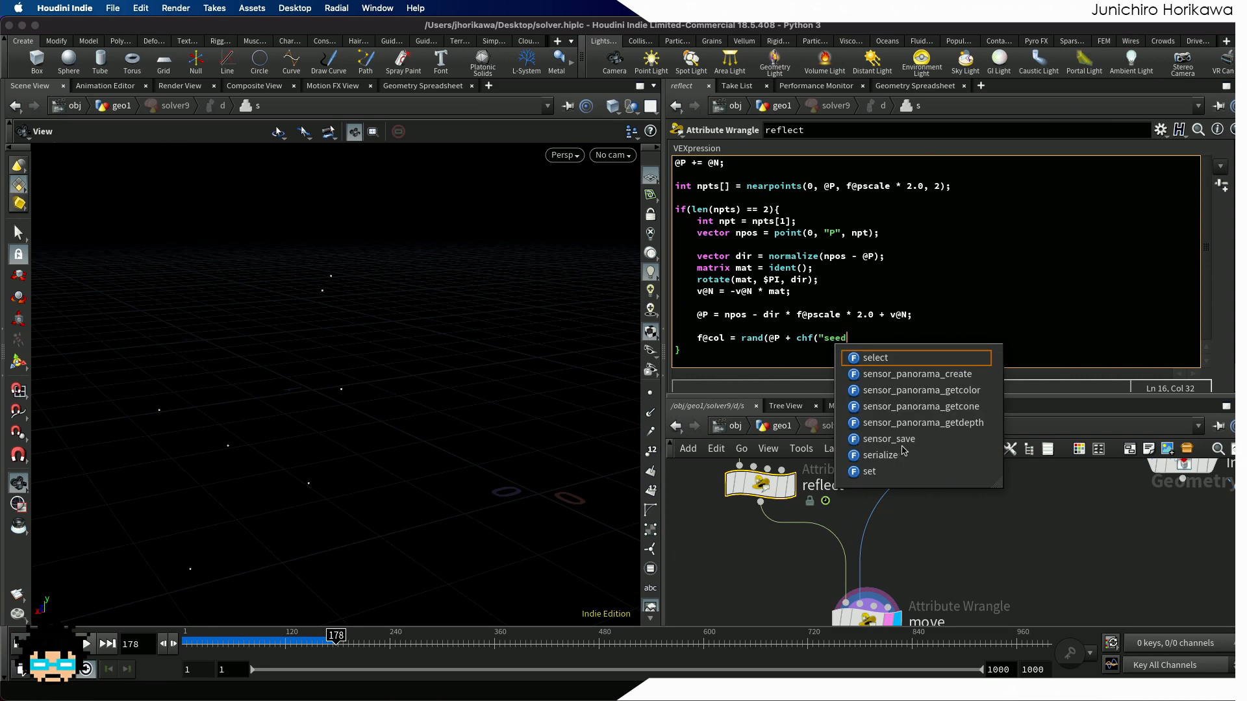
{"action": "left_click", "coordinate": [1219, 186]}
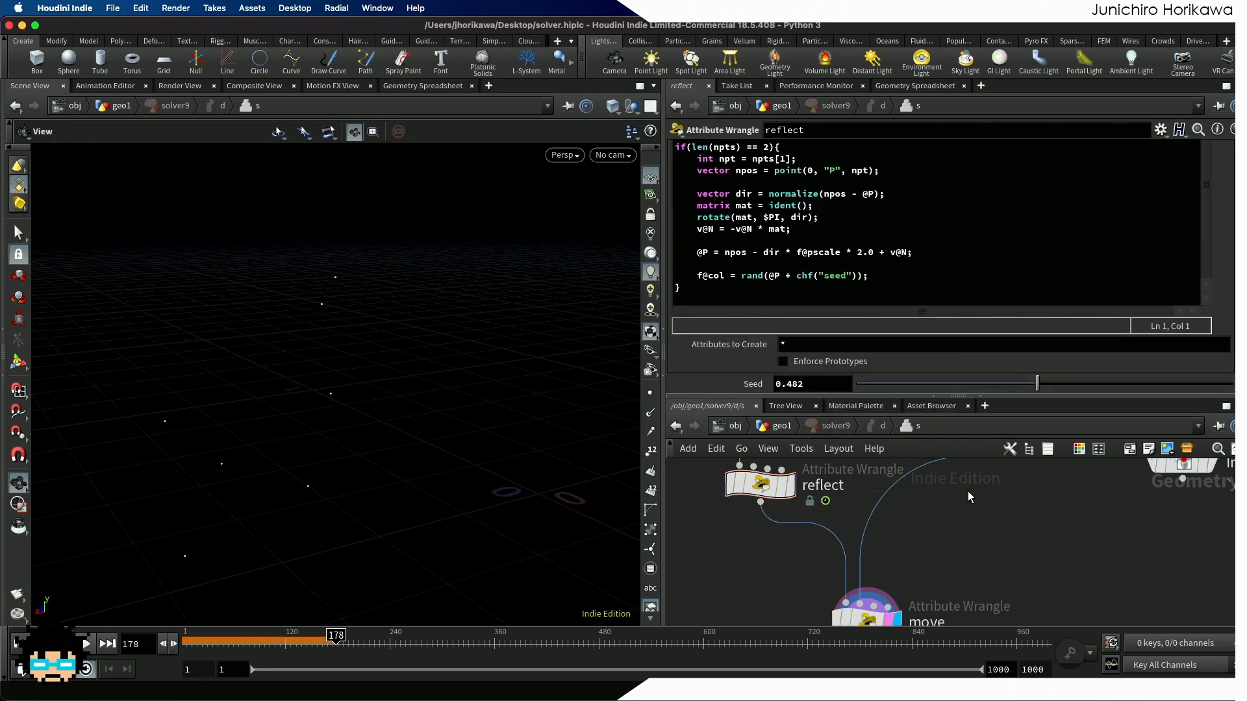
Step: Return to geo1, play the simulation from frame 1, orbit around the coloured spheres and stop at about frame 77
{"action": "key", "text": "u"}
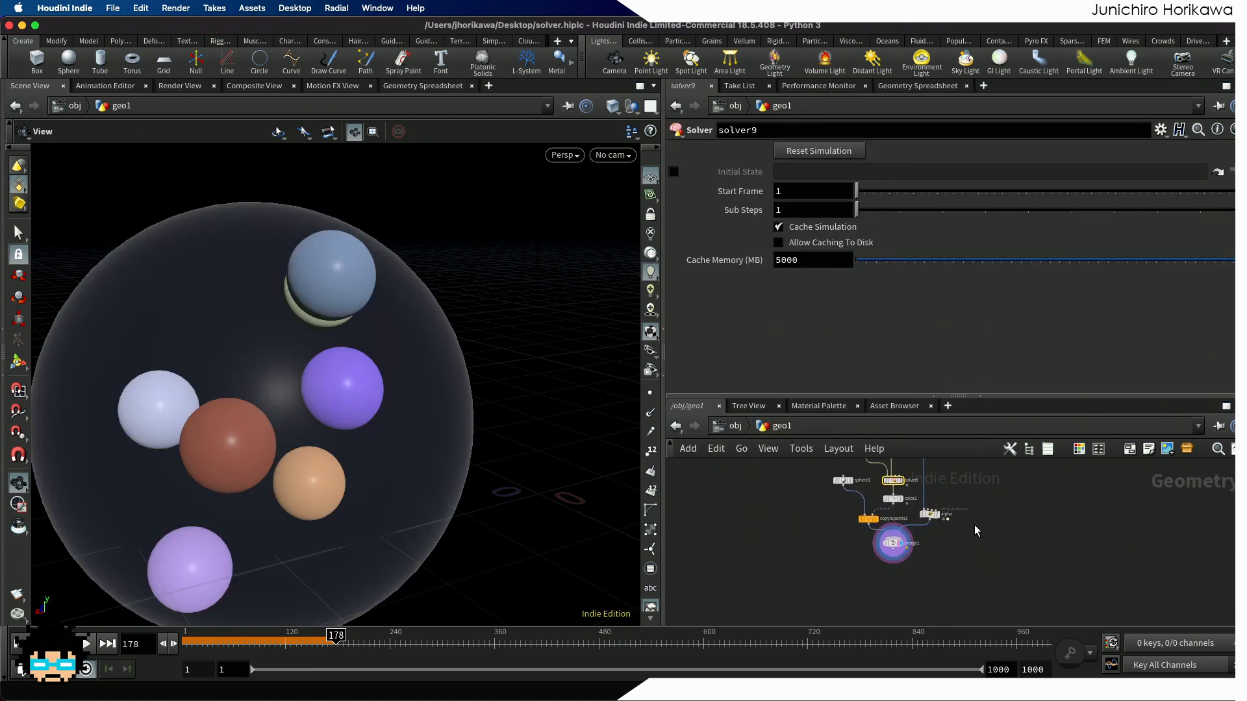
{"action": "left_click", "coordinate": [18, 645]}
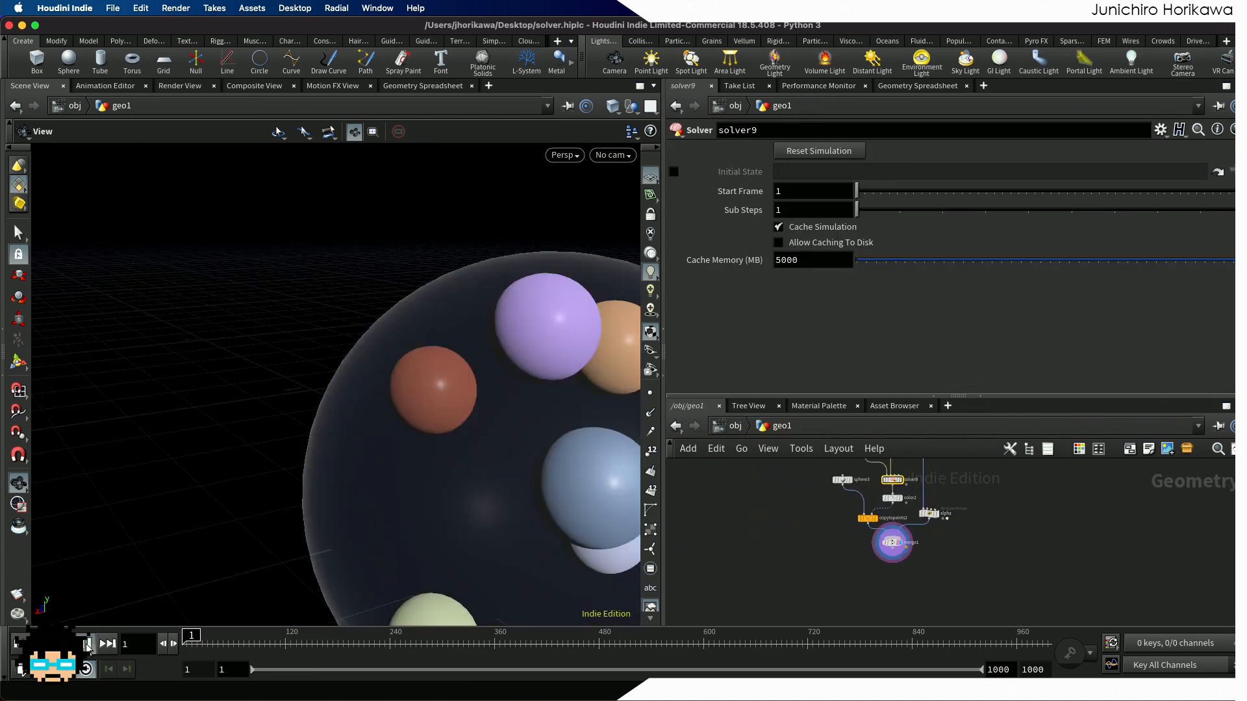
{"action": "left_click", "coordinate": [88, 644]}
{"action": "left_click_drag", "start_coordinate": [177, 465], "coordinate": [272, 419]}
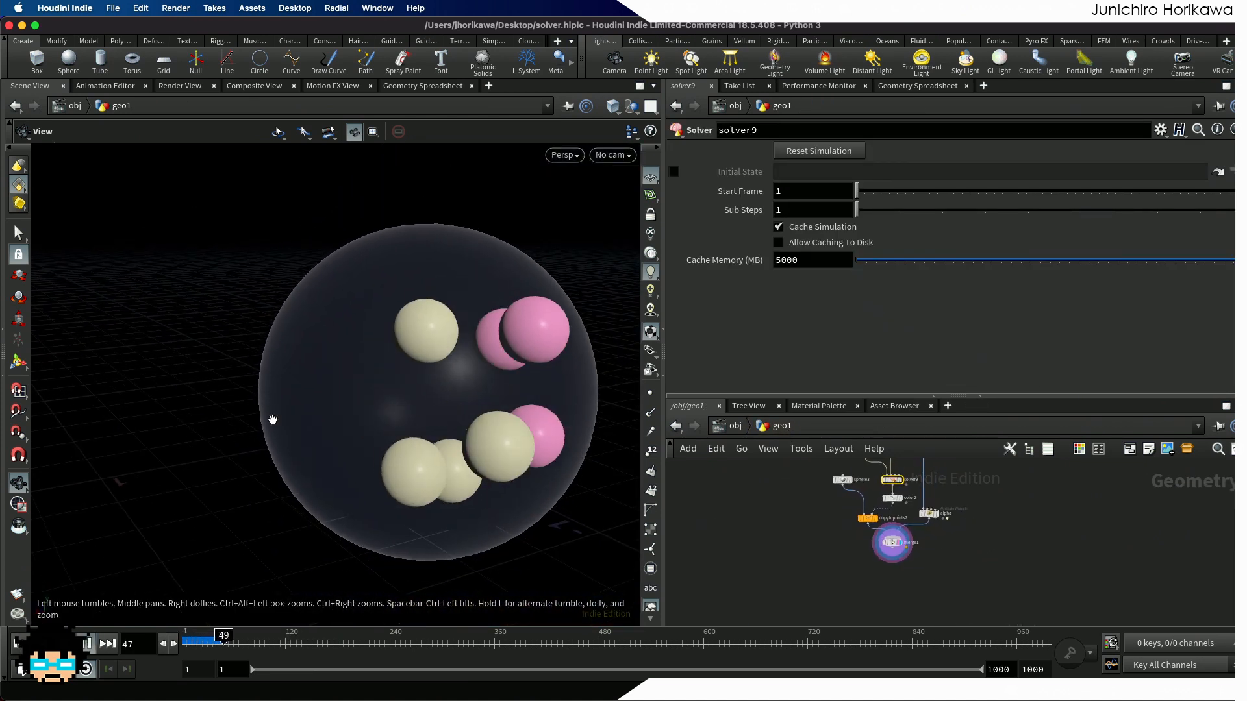
{"action": "left_click", "coordinate": [89, 645]}
Step: Multiply the random col value by 1000 in solver9's reflect wrangle so the line reads f@col = rand(@P + chf("seed")) * 1000;
{"action": "scroll", "coordinate": [995, 493], "scroll_direction": "up", "scroll_amount": 5}
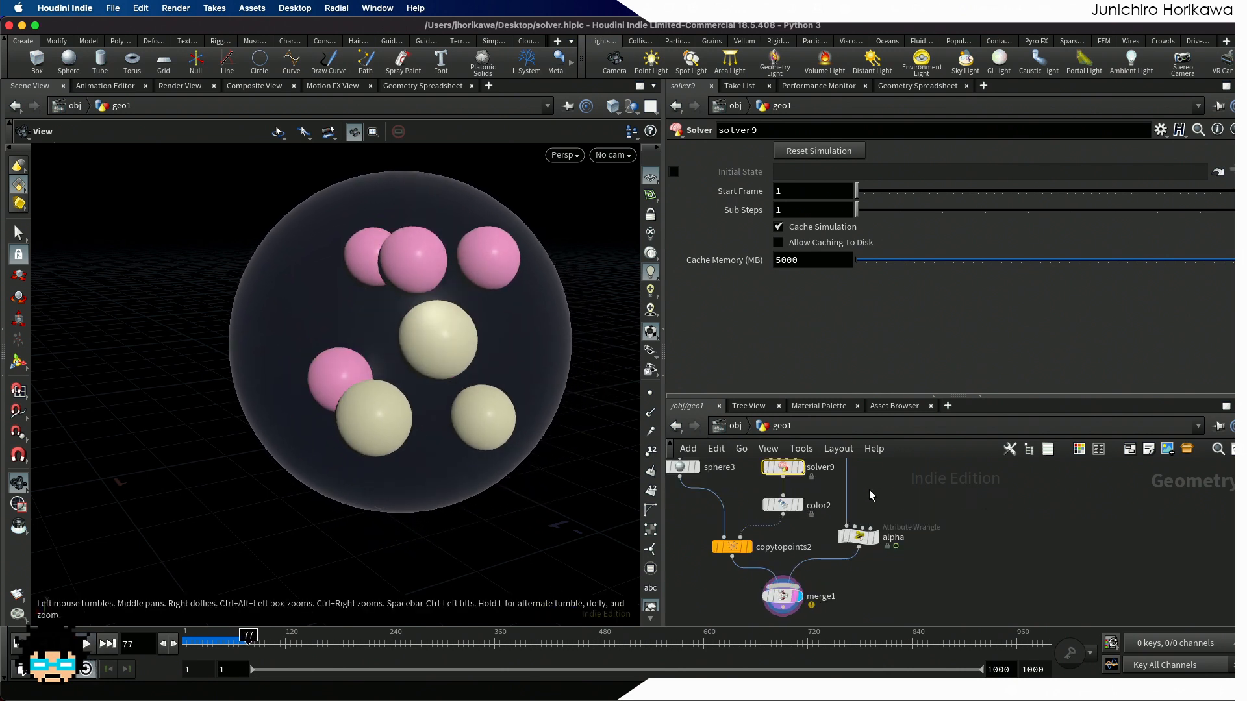
{"action": "mouse_move", "coordinate": [865, 542]}
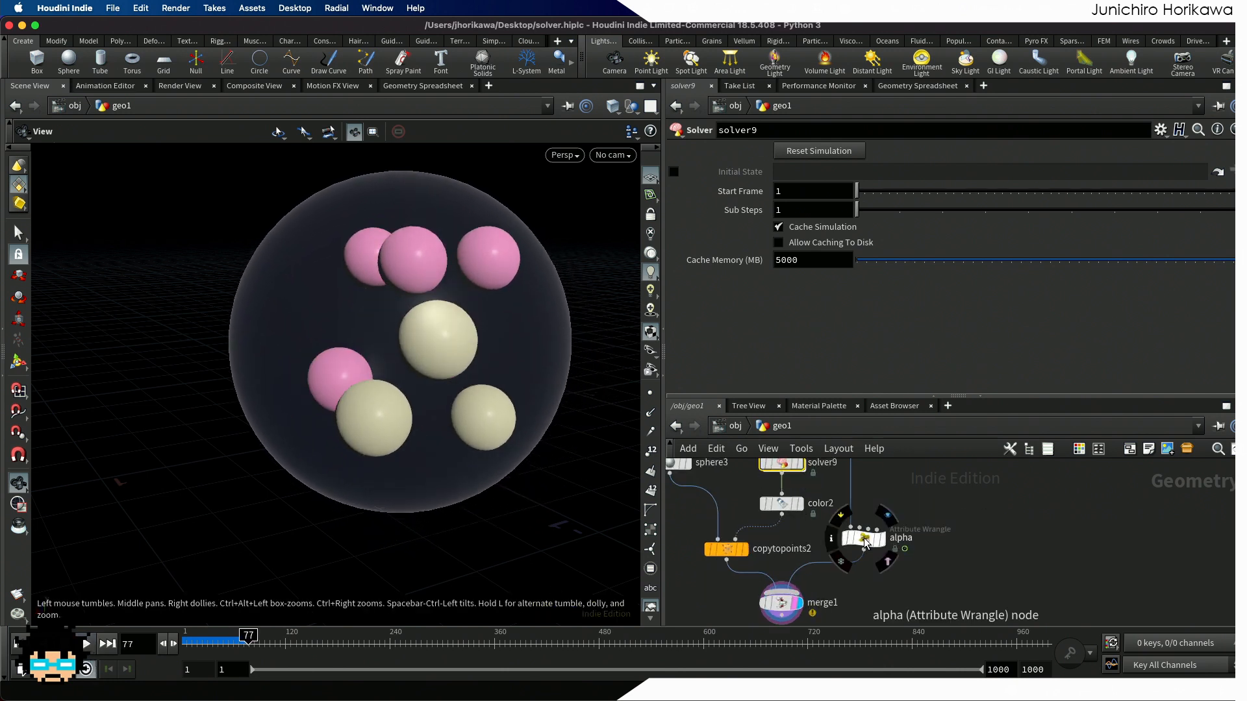
{"action": "double_click", "coordinate": [783, 465]}
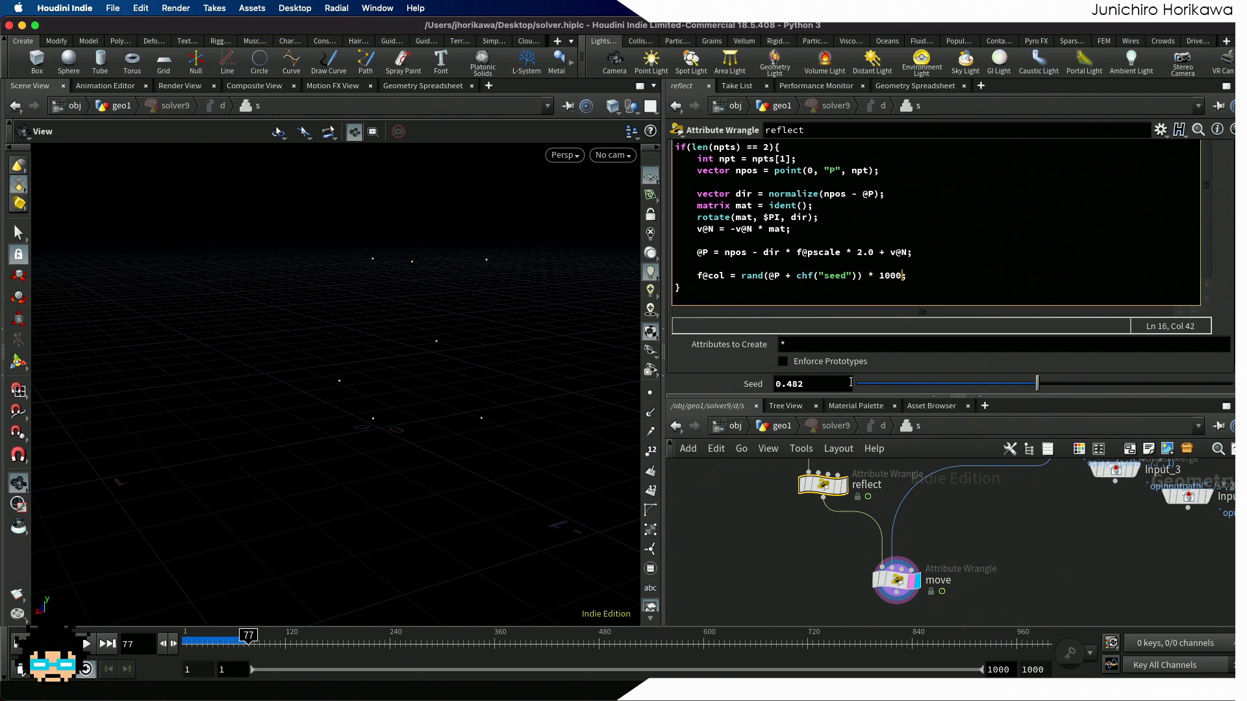
Step: Go back to geo1, replay the simulation from the first frame and examine how the sphere colours change on collision
{"action": "left_click", "coordinate": [773, 427]}
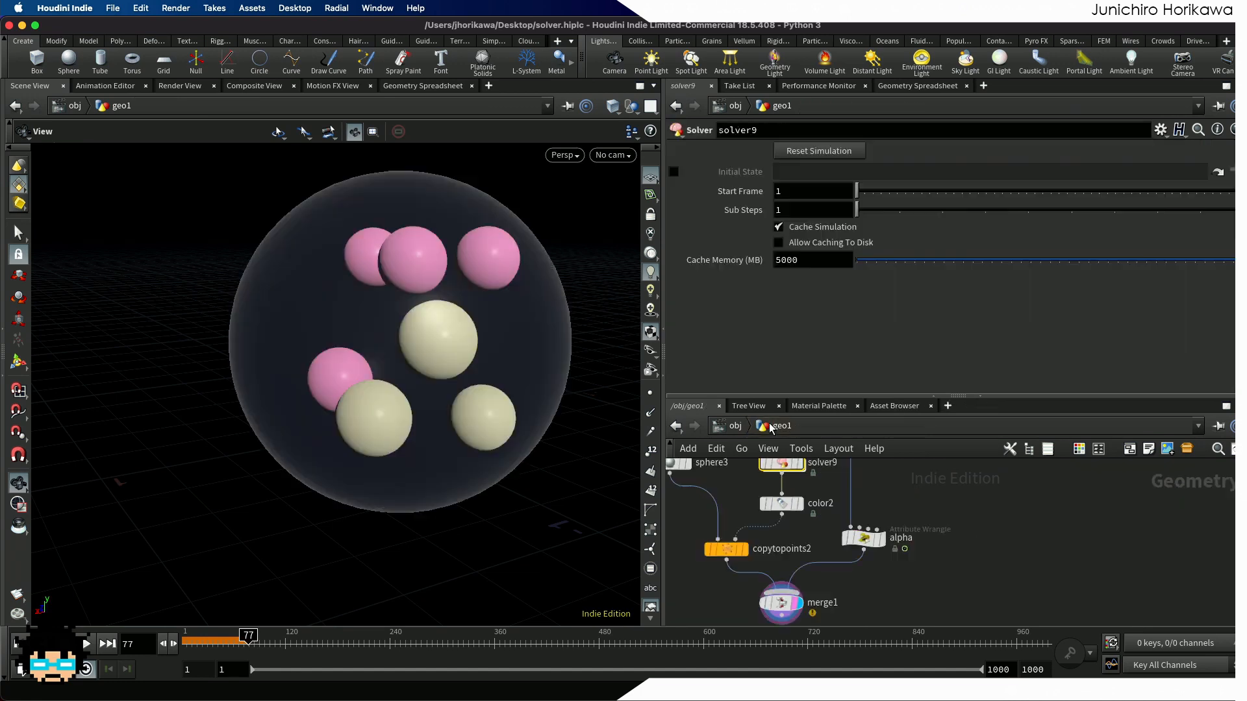
{"action": "left_click", "coordinate": [20, 643]}
{"action": "left_click", "coordinate": [86, 643]}
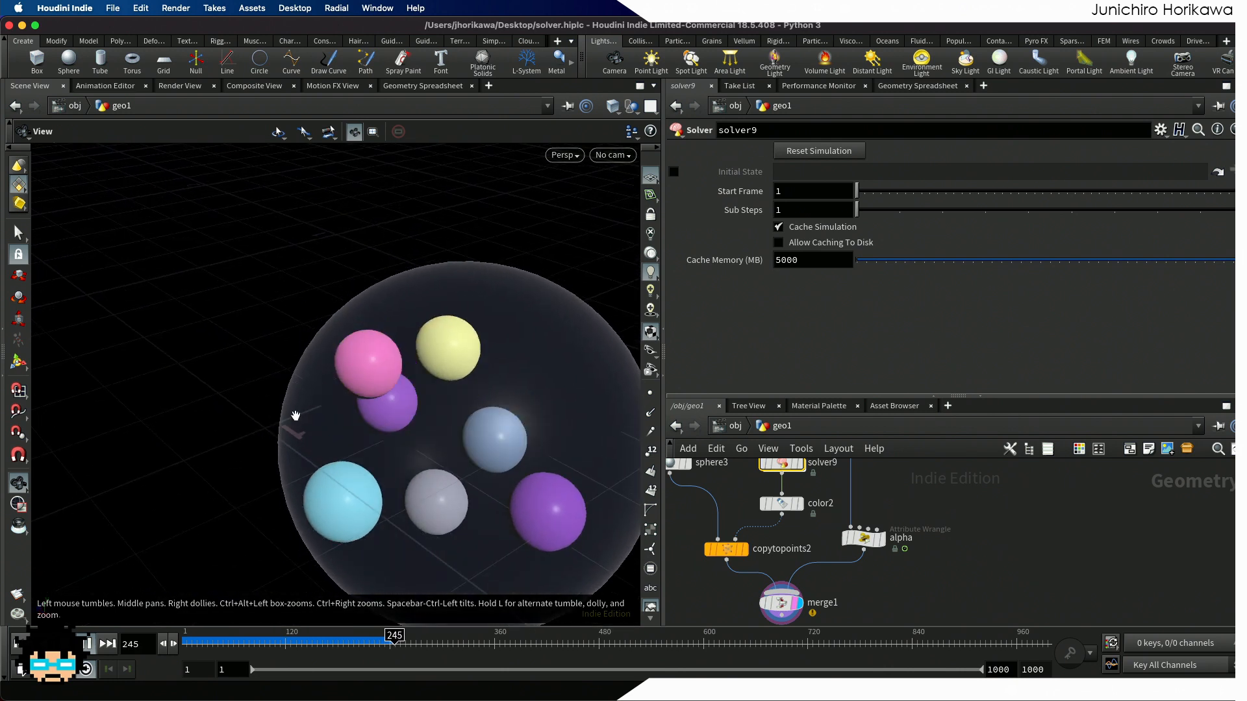
{"action": "left_click_drag", "start_coordinate": [391, 397], "coordinate": [351, 350]}
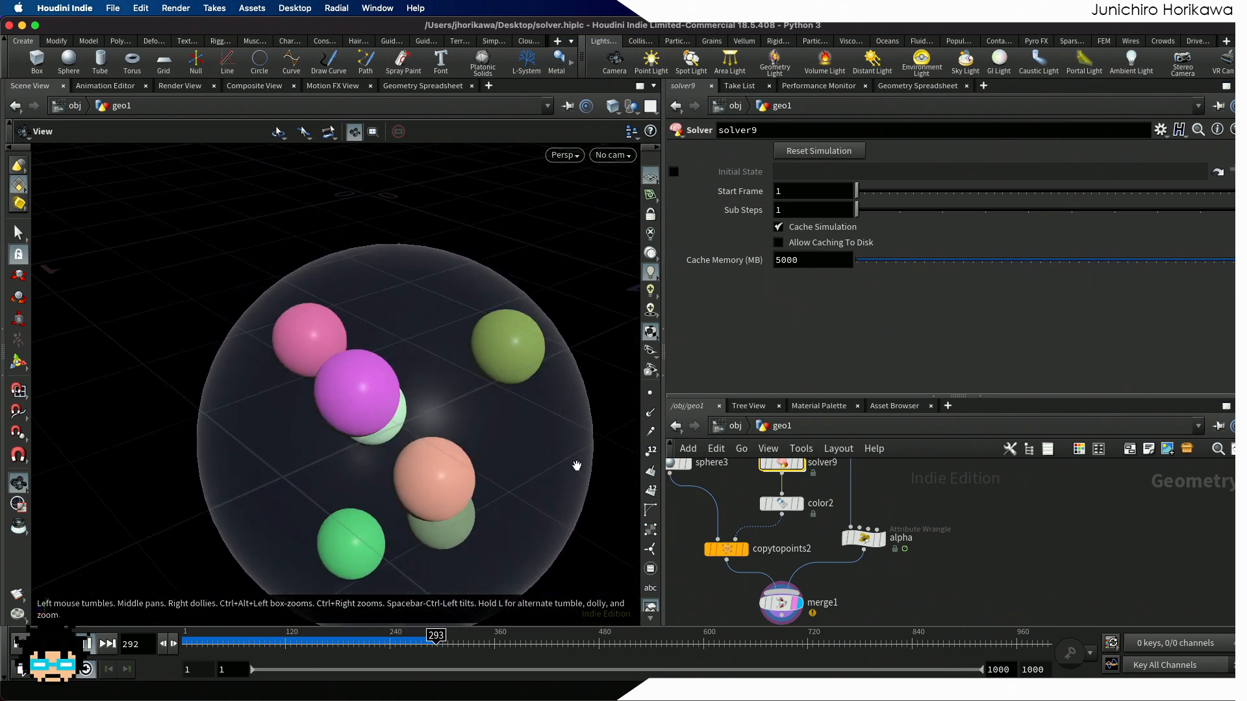
Step: Set the Speed parameter of the init_points wrangle to 0.015
{"action": "middle_click_drag", "start_coordinate": [801, 557], "coordinate": [882, 609]}
{"action": "middle_click_drag", "start_coordinate": [818, 487], "coordinate": [835, 551]}
{"action": "scroll", "coordinate": [815, 517], "scroll_direction": "up", "scroll_amount": 1}
{"action": "left_click", "coordinate": [815, 516]}
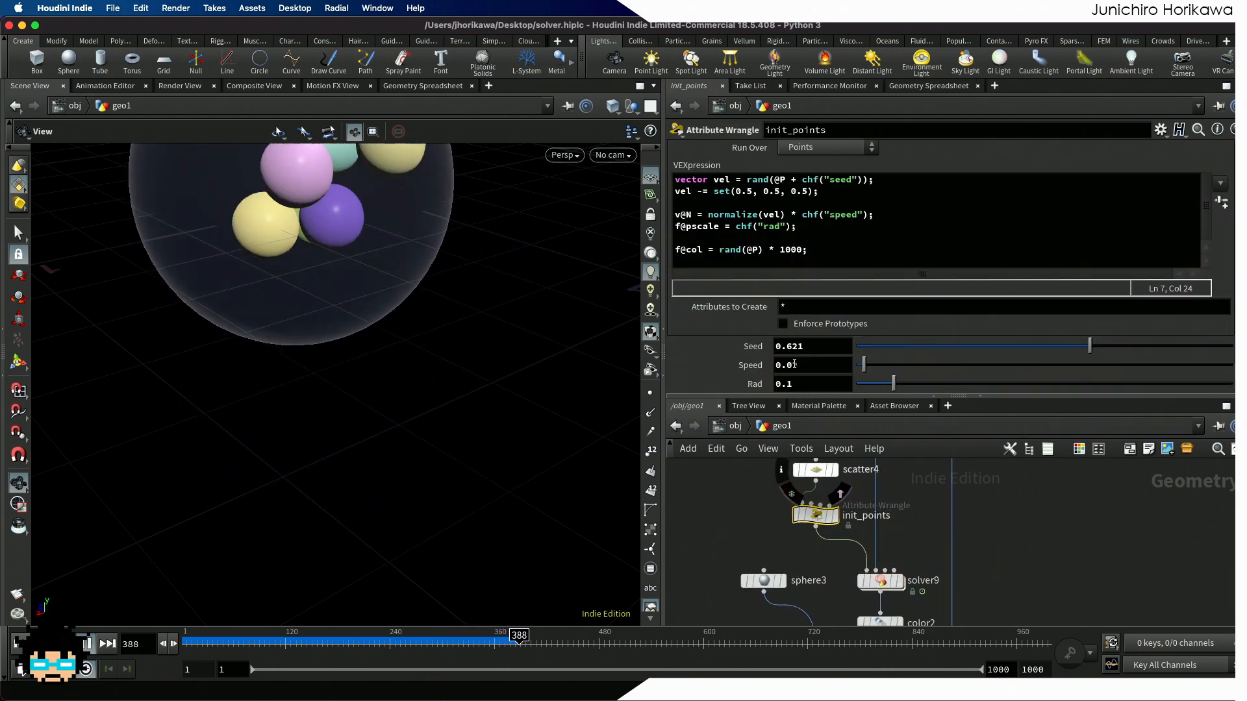
{"action": "left_click", "coordinate": [809, 365]}
{"action": "type", "text": "15"}
{"action": "key", "text": "Return"}
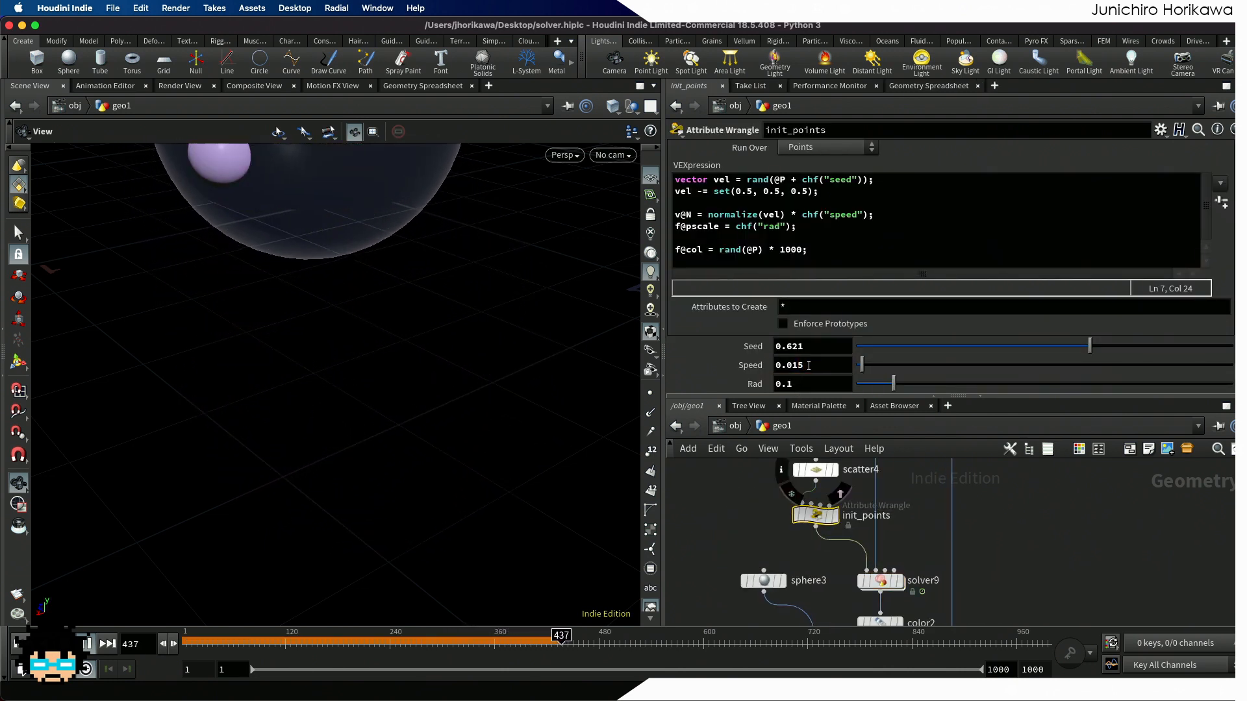
Step: Restart the simulation from frame 1, play it and examine the slower spheres from a wider view and several angles
{"action": "left_click", "coordinate": [22, 643]}
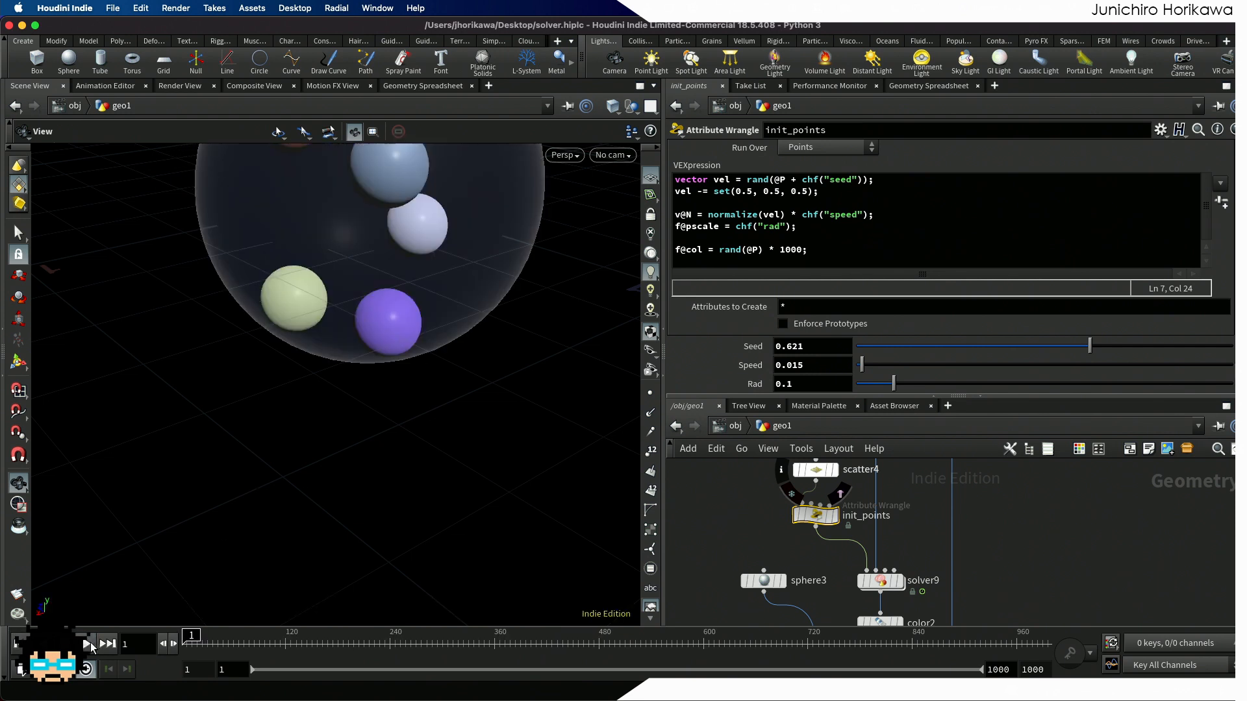
{"action": "left_click", "coordinate": [90, 648]}
{"action": "left_click_drag", "start_coordinate": [331, 474], "coordinate": [273, 487]}
{"action": "scroll", "coordinate": [266, 504], "scroll_direction": "down", "scroll_amount": 4}
{"action": "middle_click_drag", "start_coordinate": [273, 487], "coordinate": [376, 459]}
{"action": "right_click_drag", "start_coordinate": [376, 459], "coordinate": [403, 498]}
{"action": "left_click_drag", "start_coordinate": [403, 498], "coordinate": [498, 465]}
{"action": "scroll", "coordinate": [894, 529], "scroll_direction": "down", "scroll_amount": 3}
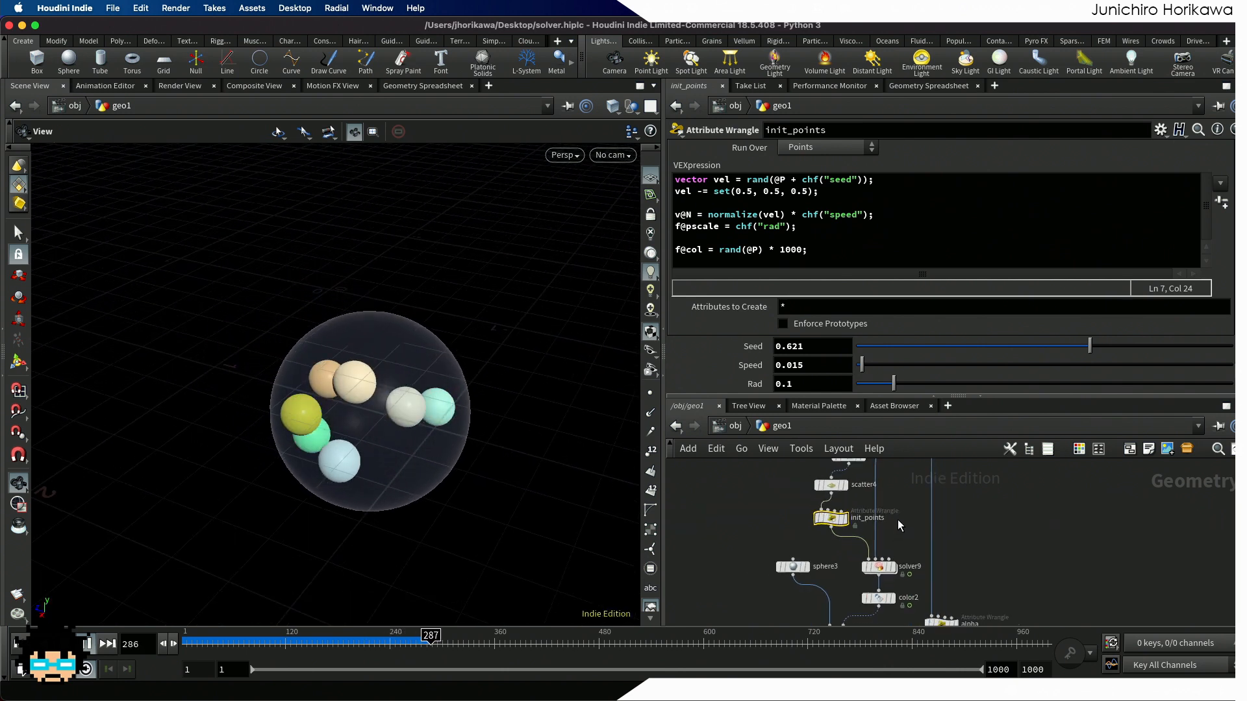
Step: Review the geo1 node chain from solver8 through init_points to solver9 while the simulation plays
{"action": "mouse_move", "coordinate": [897, 519]}
{"action": "middle_mouse_down"}
{"action": "mouse_move", "coordinate": [898, 558]}
{"action": "mouse_move", "coordinate": [899, 511]}
{"action": "mouse_move", "coordinate": [894, 524]}
{"action": "middle_mouse_up"}
{"action": "scroll", "coordinate": [879, 564], "scroll_direction": "up", "scroll_amount": 5}
{"action": "scroll", "coordinate": [879, 564], "scroll_direction": "down", "scroll_amount": 8}
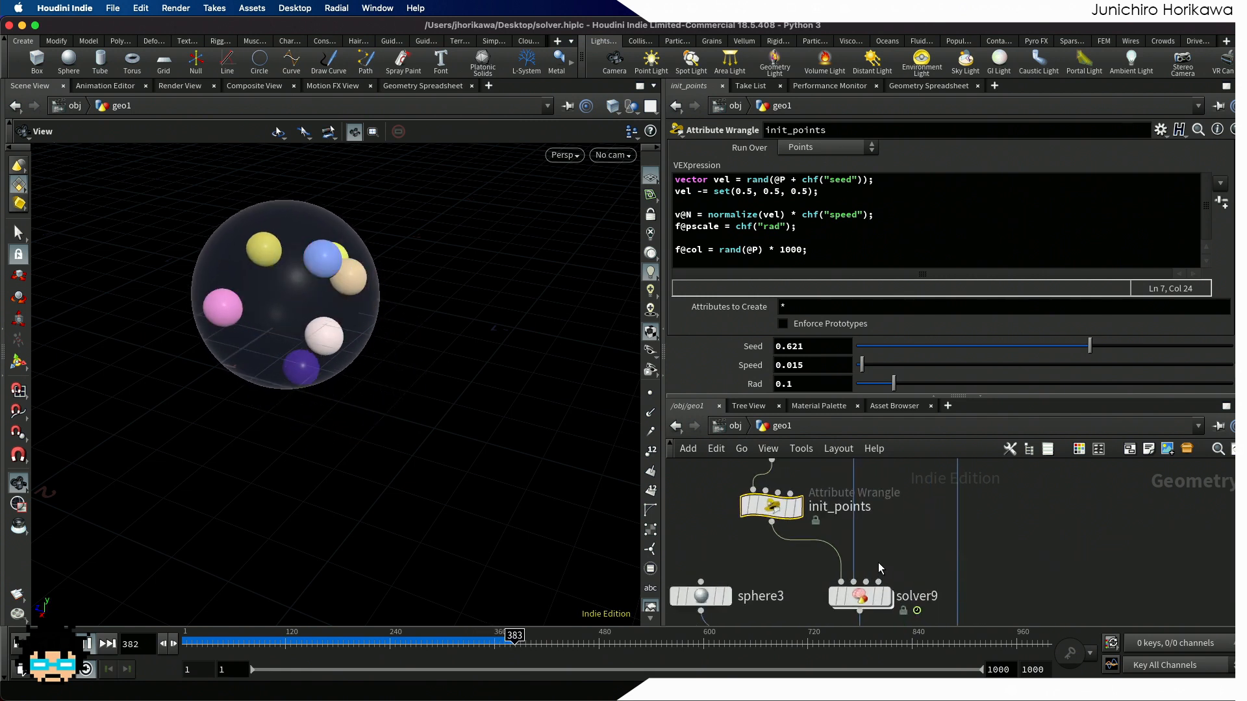
{"action": "scroll", "coordinate": [880, 562], "scroll_direction": "up", "scroll_amount": 4}
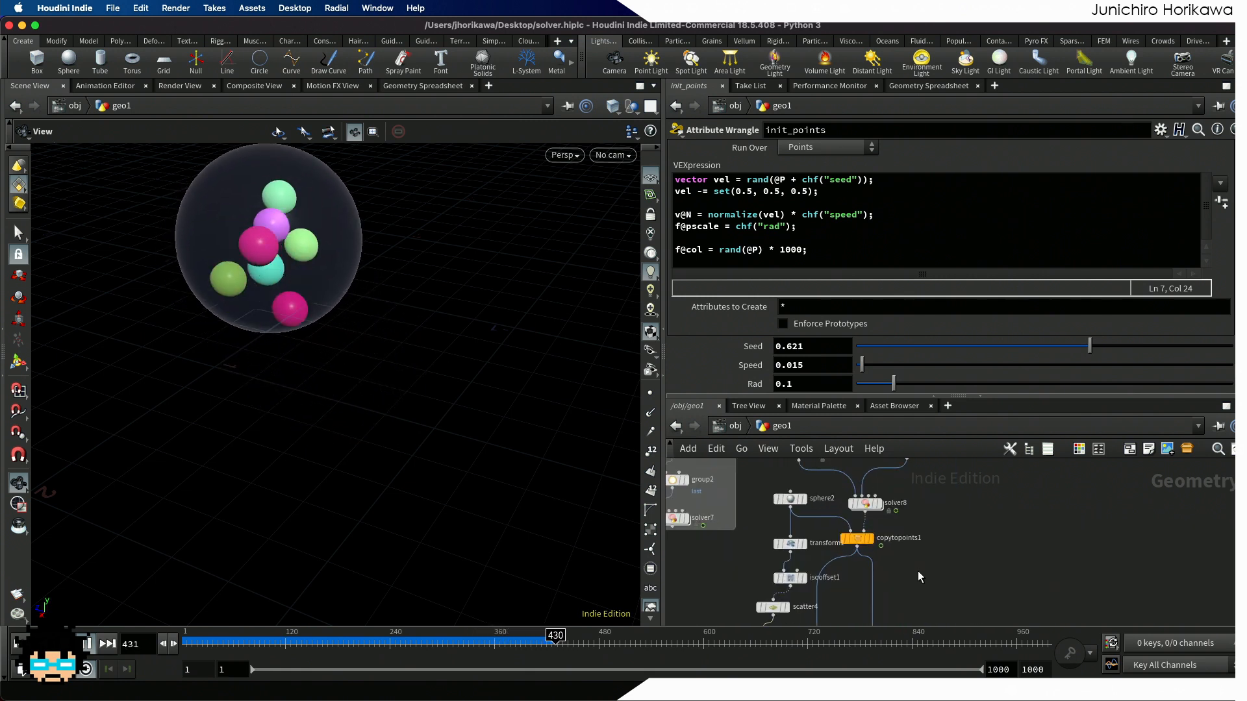
{"action": "left_click_drag", "start_coordinate": [850, 499], "coordinate": [848, 496]}
{"action": "middle_click_drag", "start_coordinate": [924, 595], "coordinate": [929, 479]}
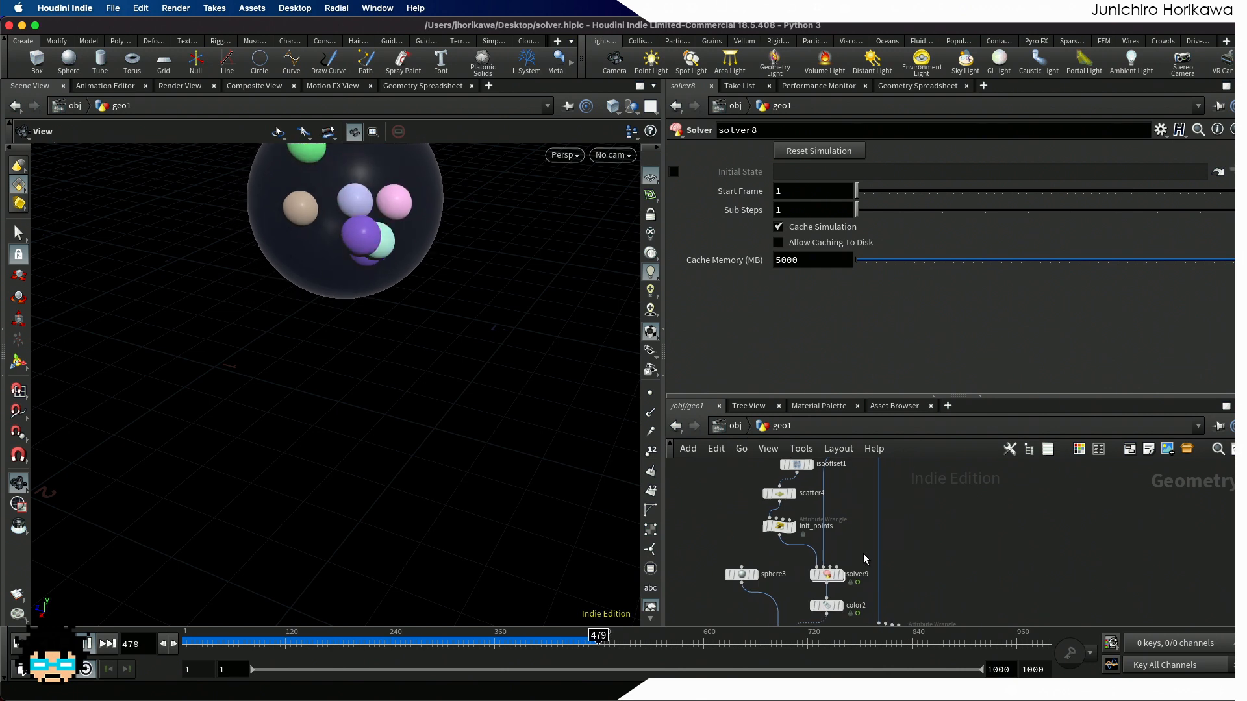
{"action": "scroll", "coordinate": [827, 588], "scroll_direction": "up", "scroll_amount": 5}
Step: Display solver9's output in the viewport, switch the display back to merge1 and select merge1
{"action": "left_click", "coordinate": [825, 570]}
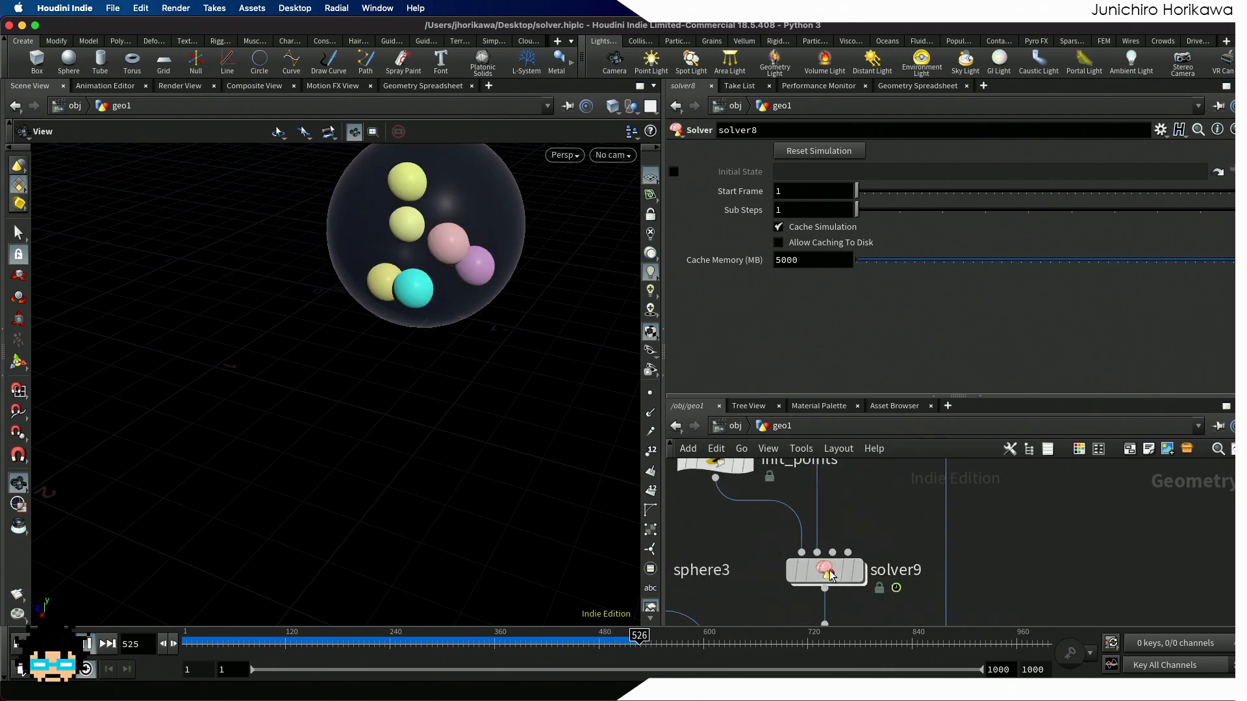
{"action": "scroll", "coordinate": [824, 552], "scroll_direction": "up", "scroll_amount": 2}
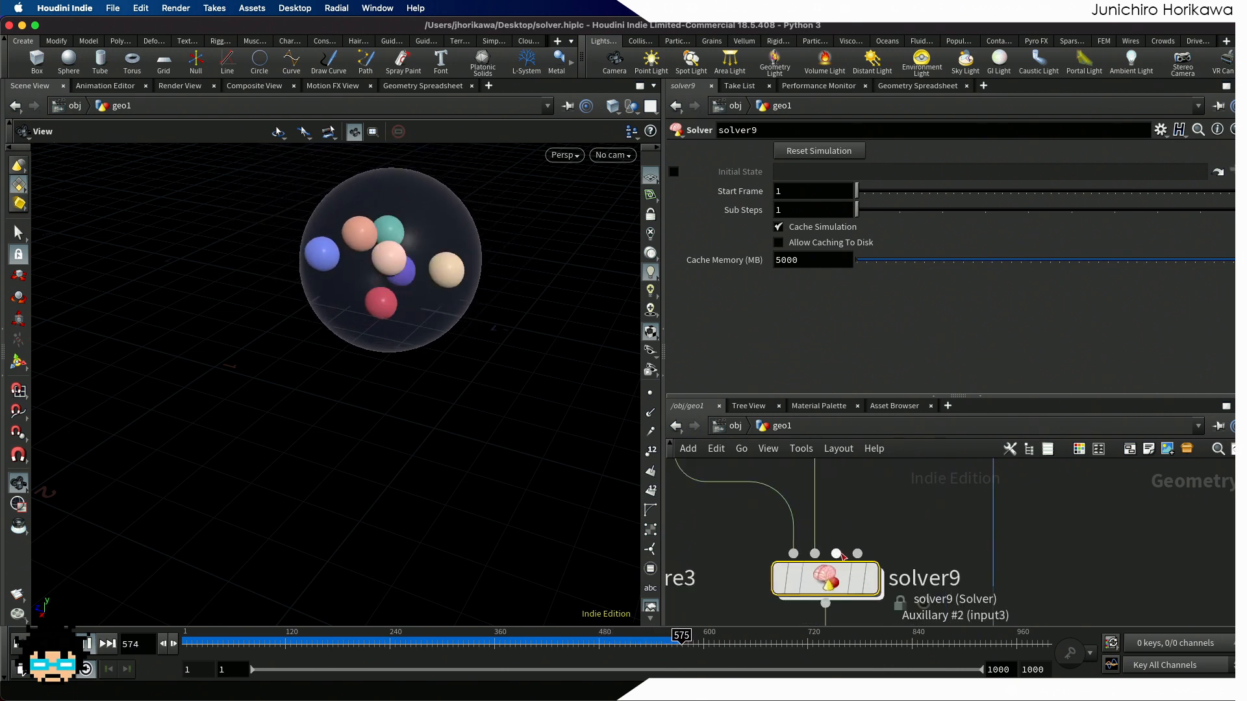
{"action": "mouse_move", "coordinate": [868, 566]}
{"action": "left_click", "coordinate": [881, 521]}
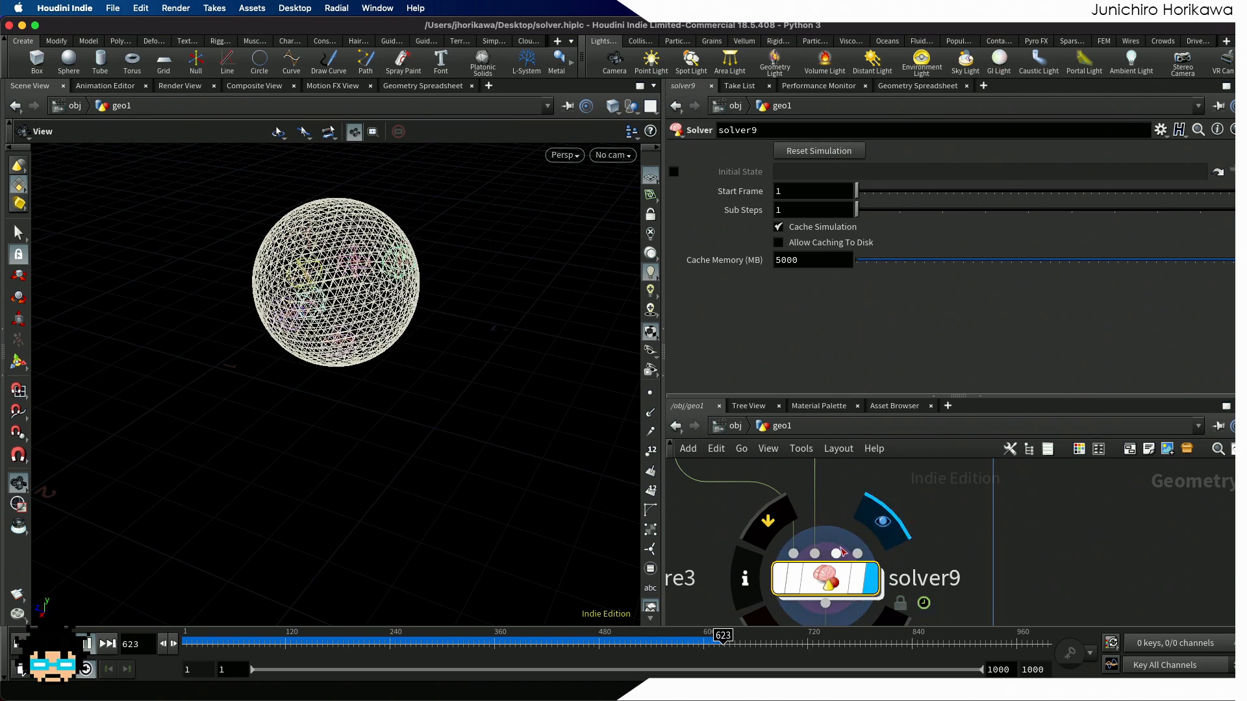
{"action": "scroll", "coordinate": [892, 489], "scroll_direction": "down", "scroll_amount": 5}
{"action": "scroll", "coordinate": [906, 600], "scroll_direction": "up", "scroll_amount": 3}
{"action": "left_click", "coordinate": [883, 589]}
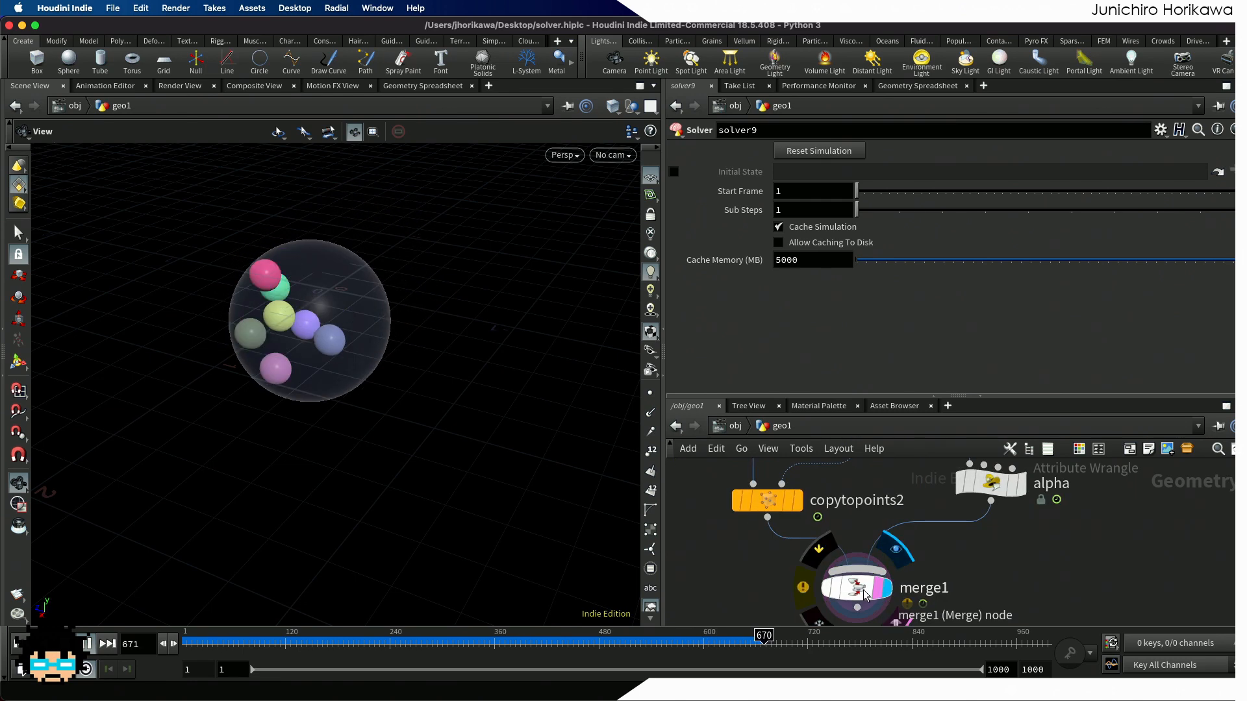
{"action": "left_click", "coordinate": [856, 594]}
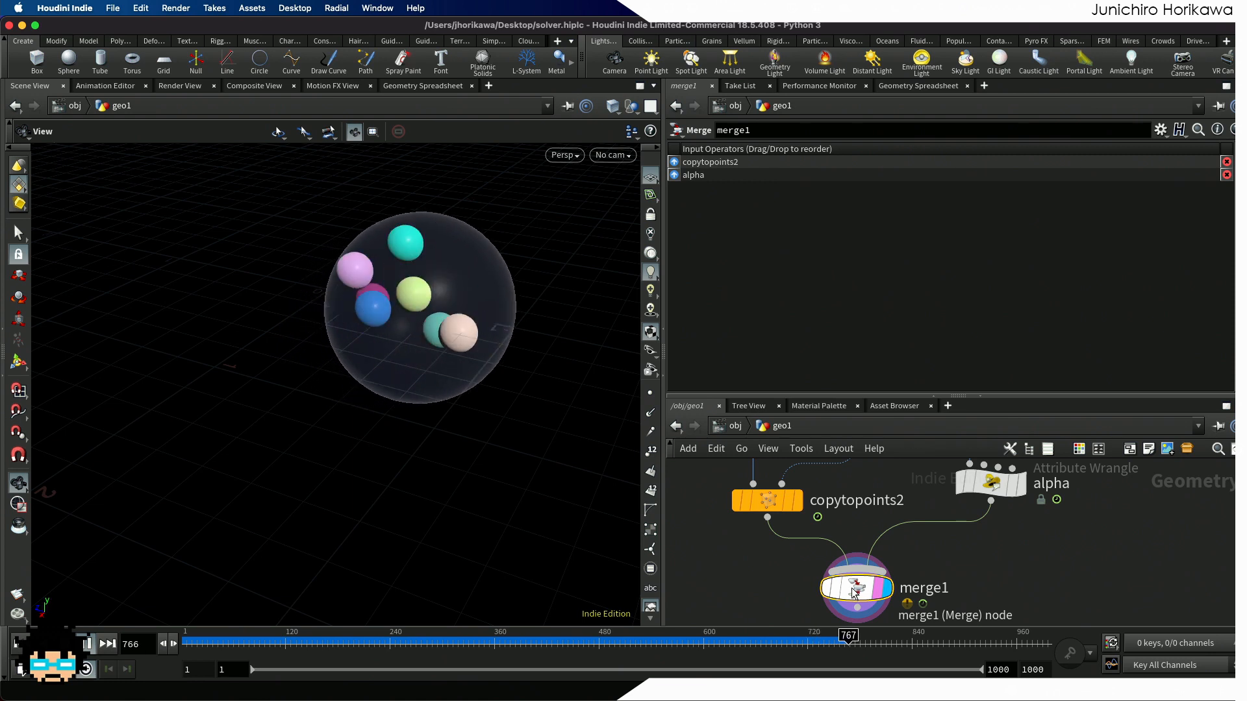
Step: Enter solver9 again from geo1 and examine the reflect wrangle's code and its connections to Prev_Frame and move
{"action": "scroll", "coordinate": [855, 592], "scroll_direction": "down", "scroll_amount": 5}
{"action": "scroll", "coordinate": [848, 539], "scroll_direction": "up", "scroll_amount": 5}
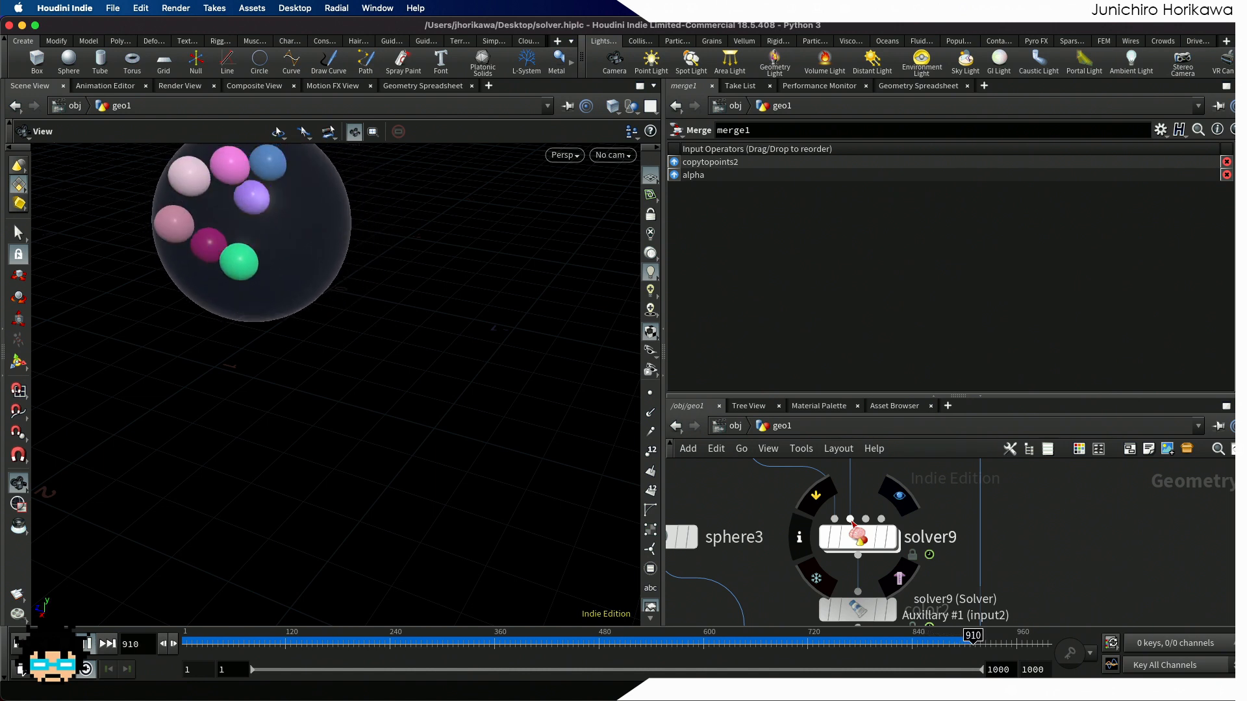
{"action": "scroll", "coordinate": [896, 520], "scroll_direction": "down", "scroll_amount": 5}
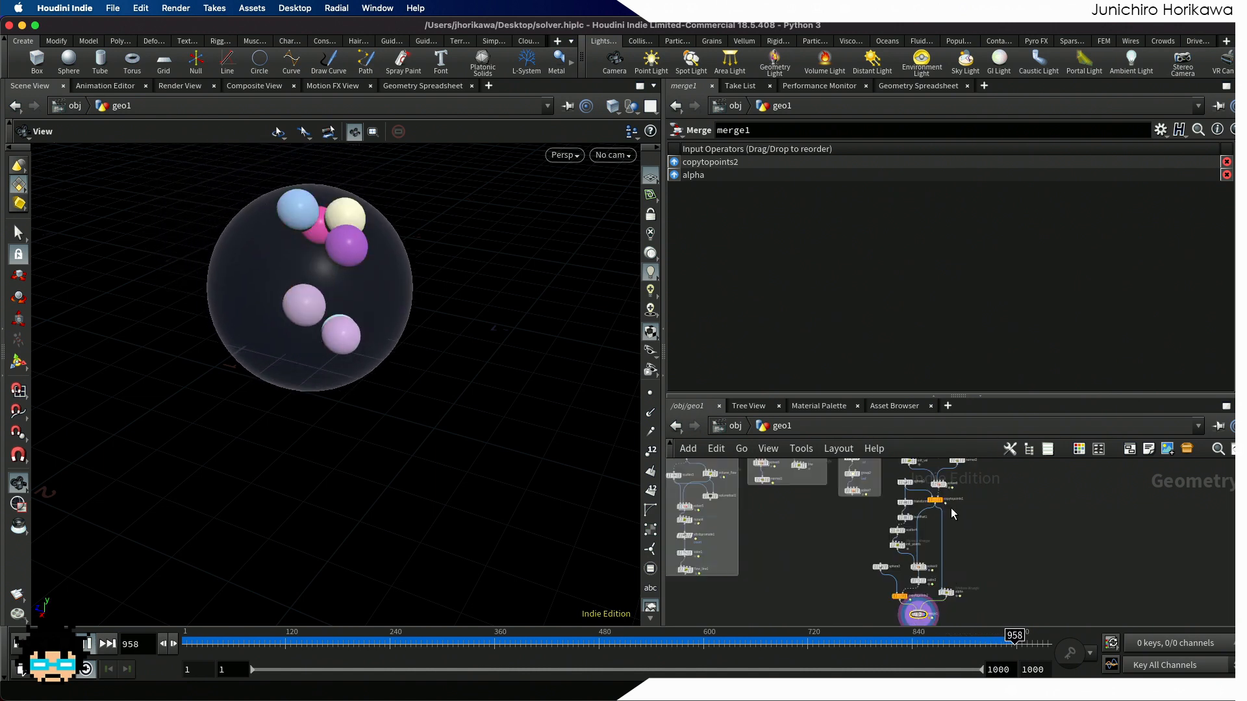
{"action": "scroll", "coordinate": [929, 480], "scroll_direction": "up", "scroll_amount": 4}
{"action": "scroll", "coordinate": [937, 489], "scroll_direction": "down", "scroll_amount": 4}
{"action": "scroll", "coordinate": [922, 532], "scroll_direction": "up", "scroll_amount": 3}
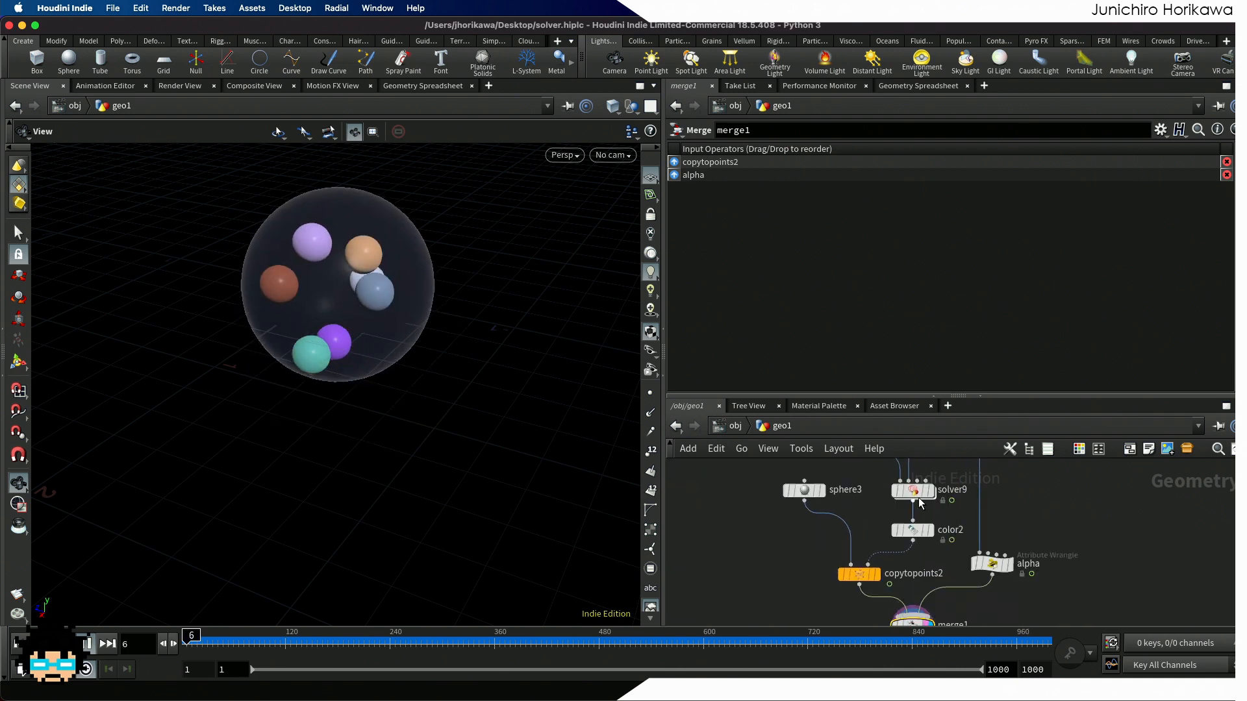
{"action": "double_click", "coordinate": [911, 494]}
{"action": "scroll", "coordinate": [834, 513], "scroll_direction": "down", "scroll_amount": 5}
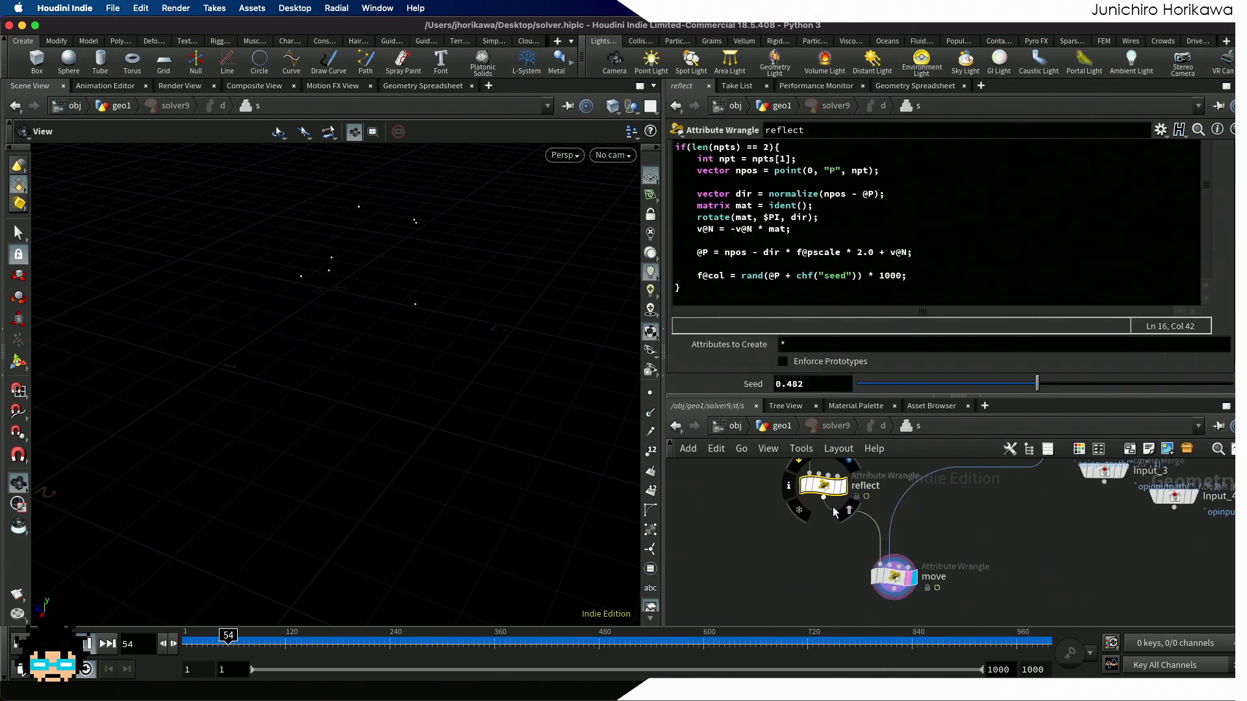
{"action": "scroll", "coordinate": [841, 501], "scroll_direction": "up", "scroll_amount": 5}
{"action": "middle_click_drag", "start_coordinate": [811, 540], "coordinate": [795, 462]}
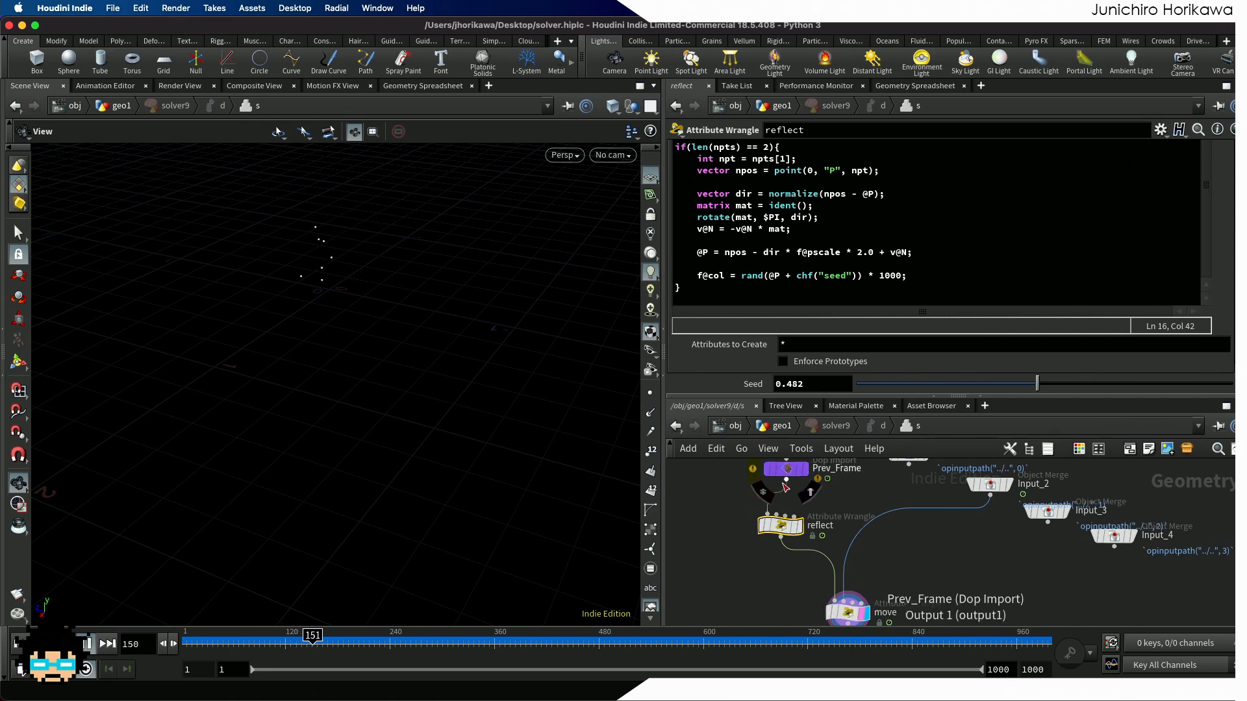
Step: Examine how Prev_Frame, reflect and the solver inputs connect to the move wrangle inside solver9
{"action": "scroll", "coordinate": [813, 504], "scroll_direction": "down", "scroll_amount": 1}
{"action": "scroll", "coordinate": [851, 608], "scroll_direction": "down", "scroll_amount": 1}
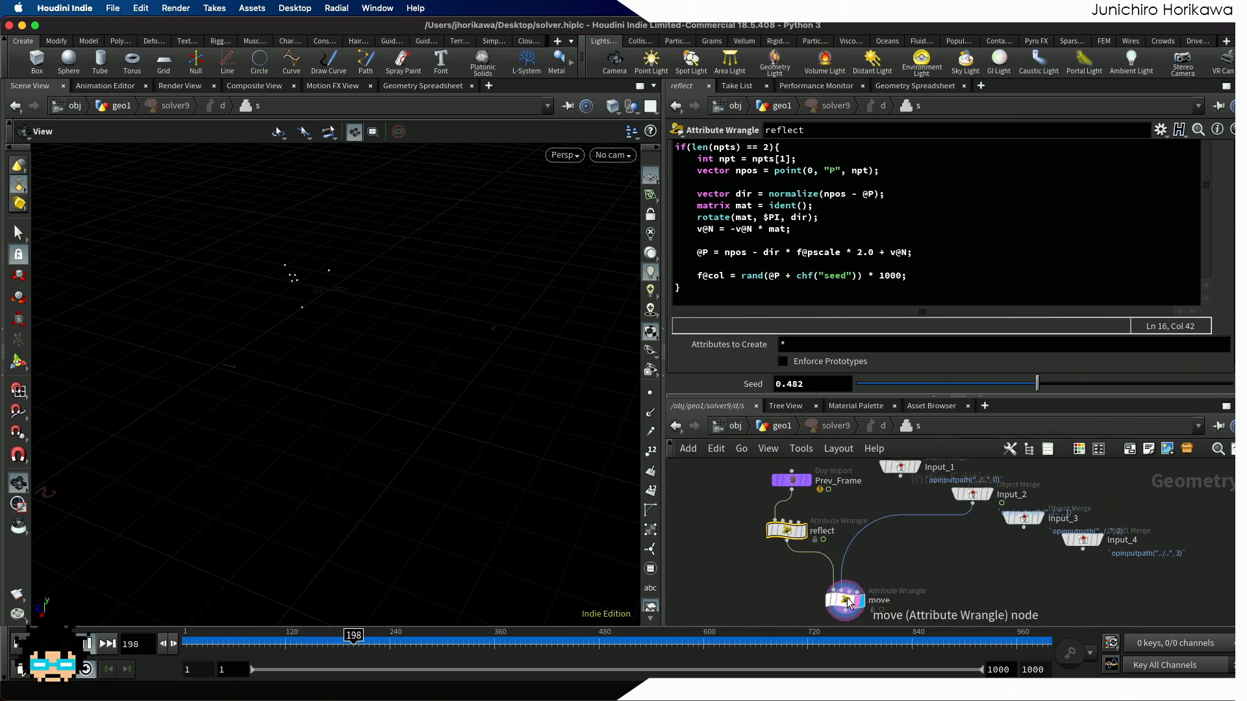
{"action": "left_click_drag", "start_coordinate": [847, 604], "coordinate": [846, 591]}
{"action": "scroll", "coordinate": [847, 582], "scroll_direction": "up", "scroll_amount": 1}
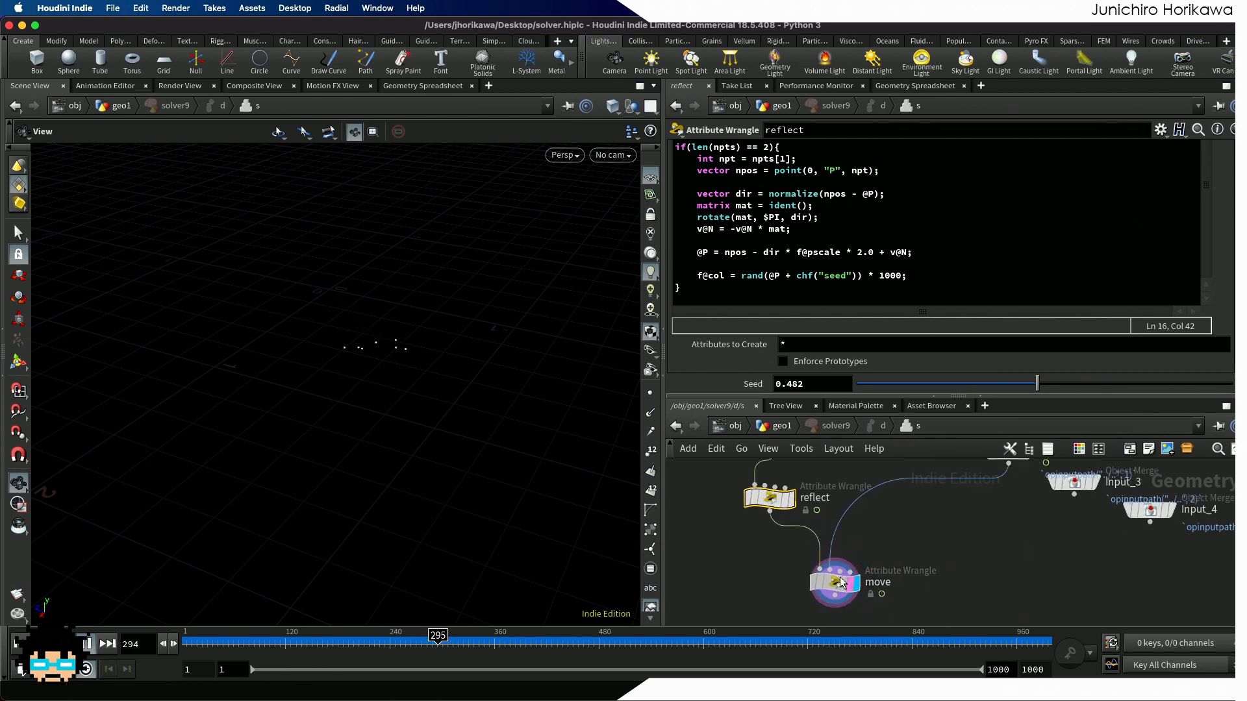
{"action": "scroll", "coordinate": [844, 579], "scroll_direction": "down", "scroll_amount": 2}
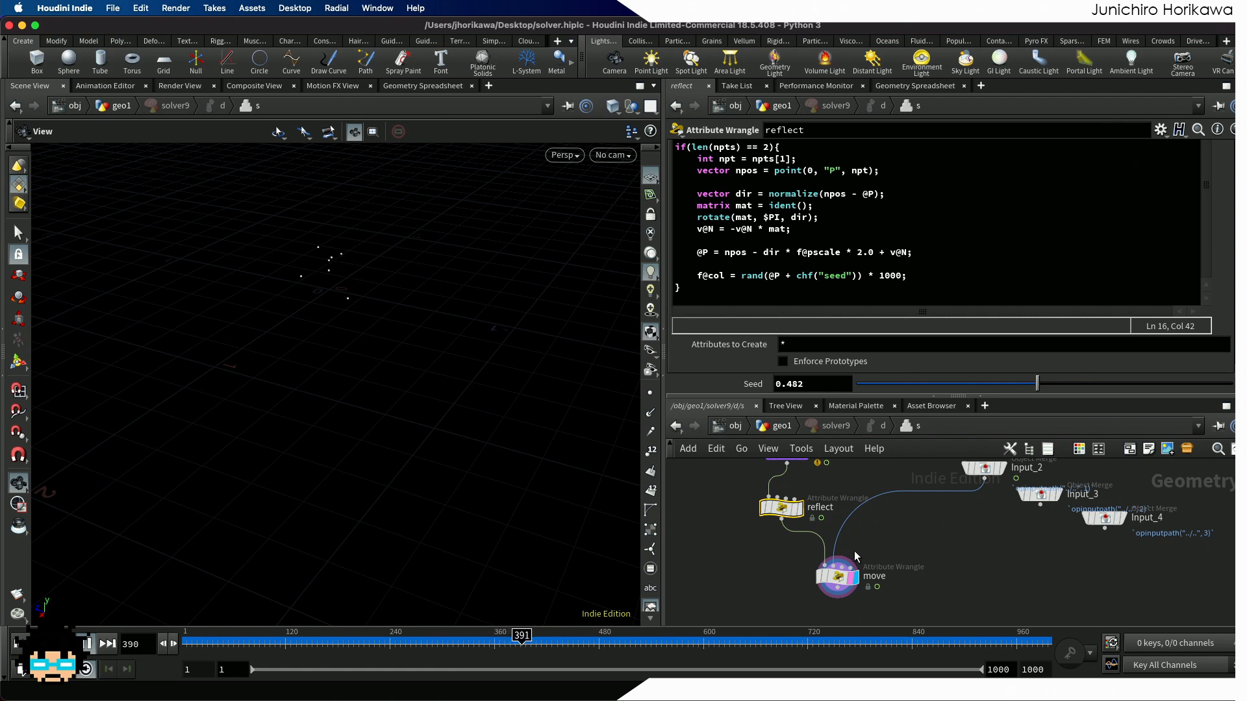
Step: Return to the geo1 network, select merge1 and examine the bouncing spheres inside their transparent enclosure from another angle
{"action": "left_click", "coordinate": [781, 426]}
{"action": "scroll", "coordinate": [833, 485], "scroll_direction": "down", "scroll_amount": 5}
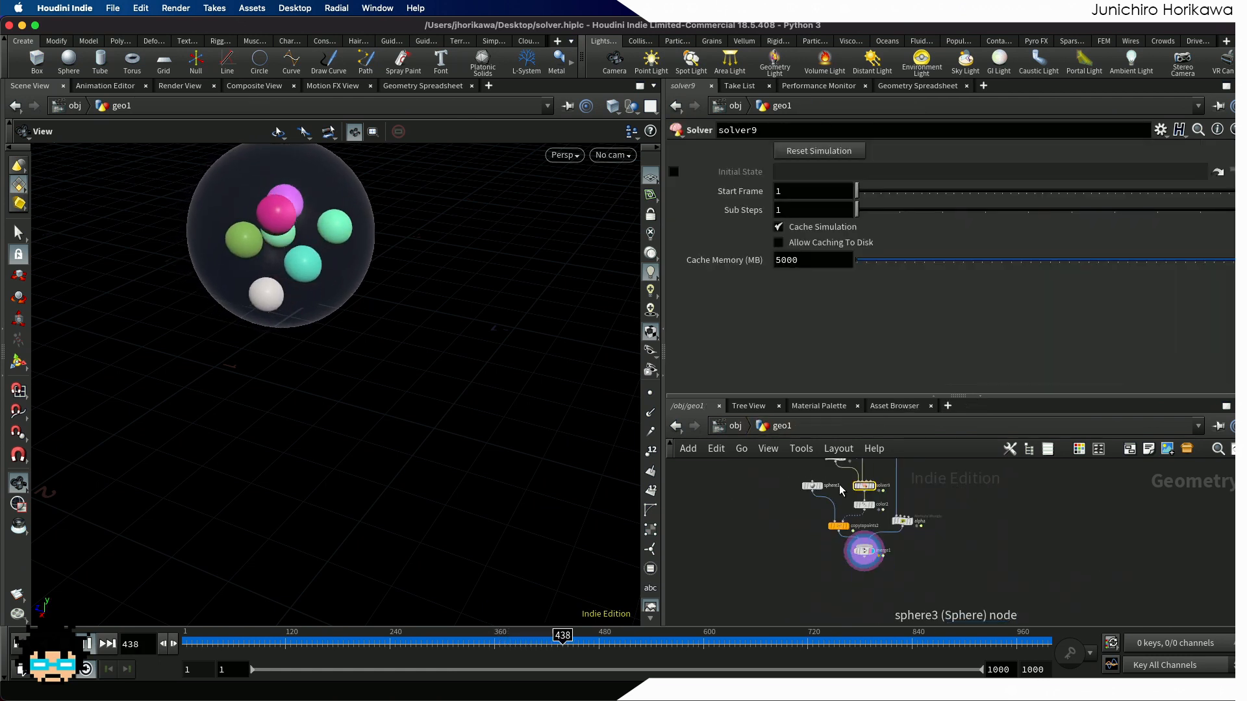
{"action": "scroll", "coordinate": [869, 540], "scroll_direction": "up", "scroll_amount": 4}
{"action": "left_click", "coordinate": [844, 538]}
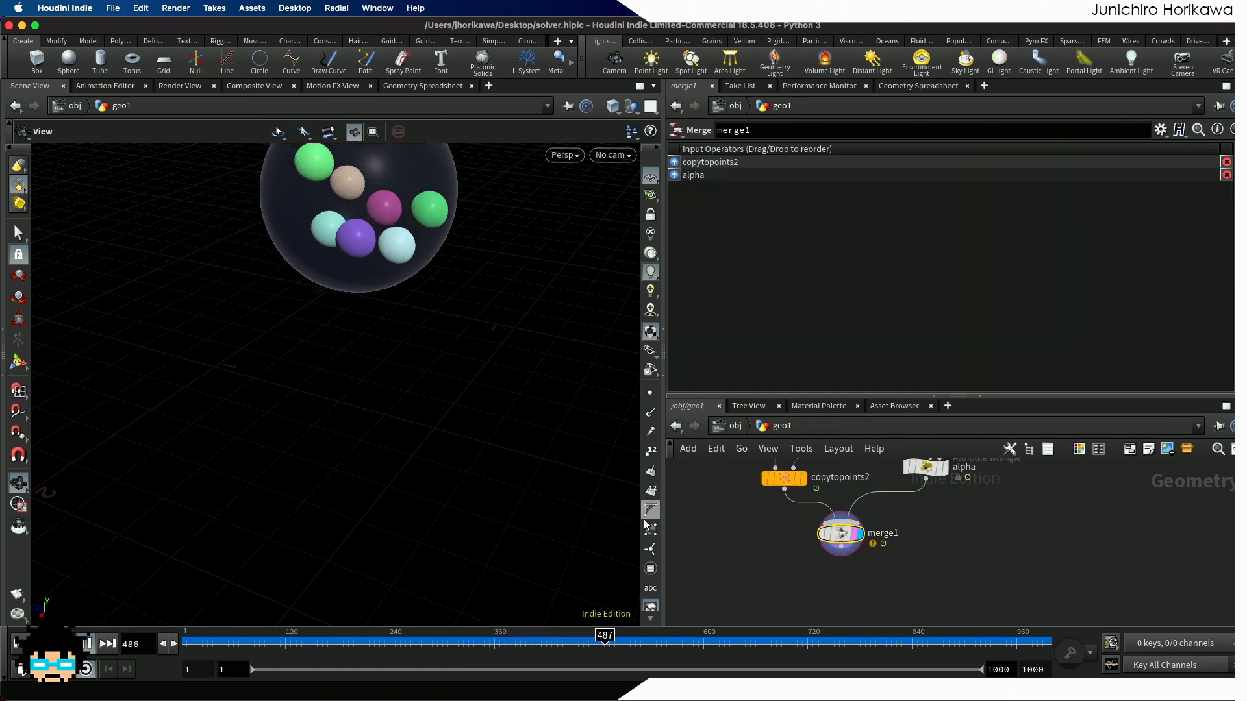
{"action": "scroll", "coordinate": [451, 446], "scroll_direction": "down", "scroll_amount": 5}
{"action": "left_click_drag", "start_coordinate": [450, 446], "coordinate": [409, 467]}
{"action": "scroll", "coordinate": [421, 390], "scroll_direction": "up", "scroll_amount": 4}
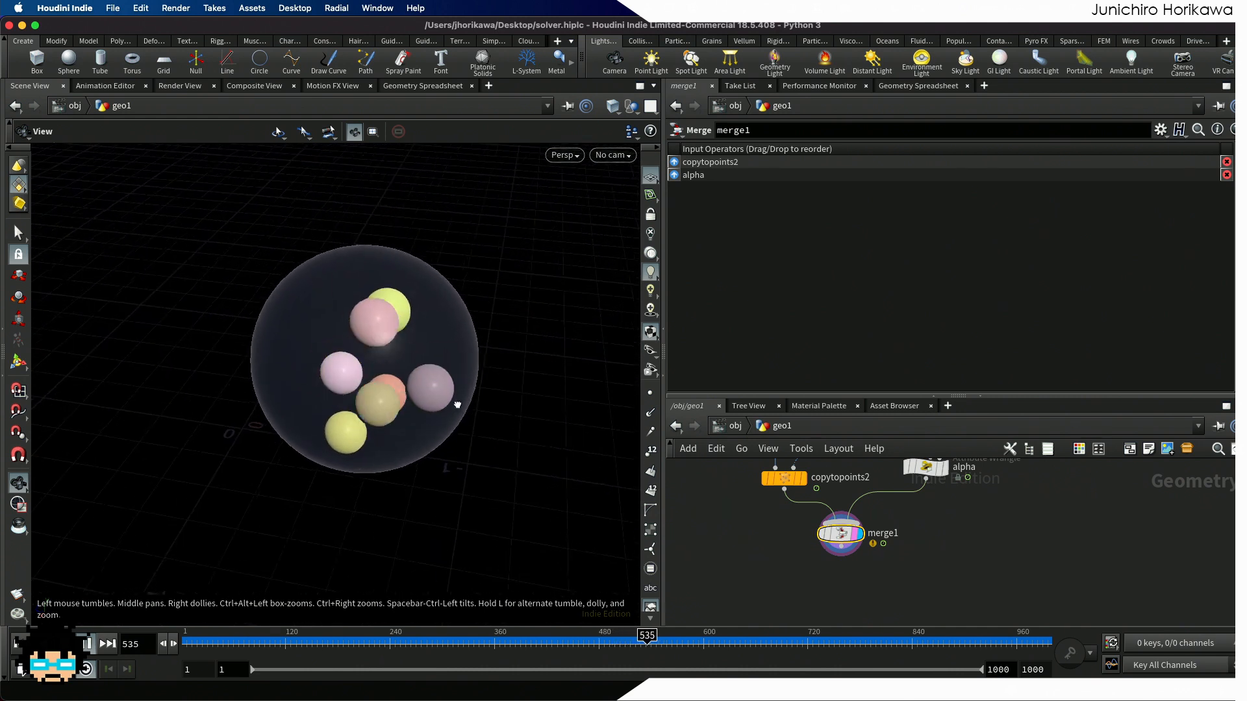